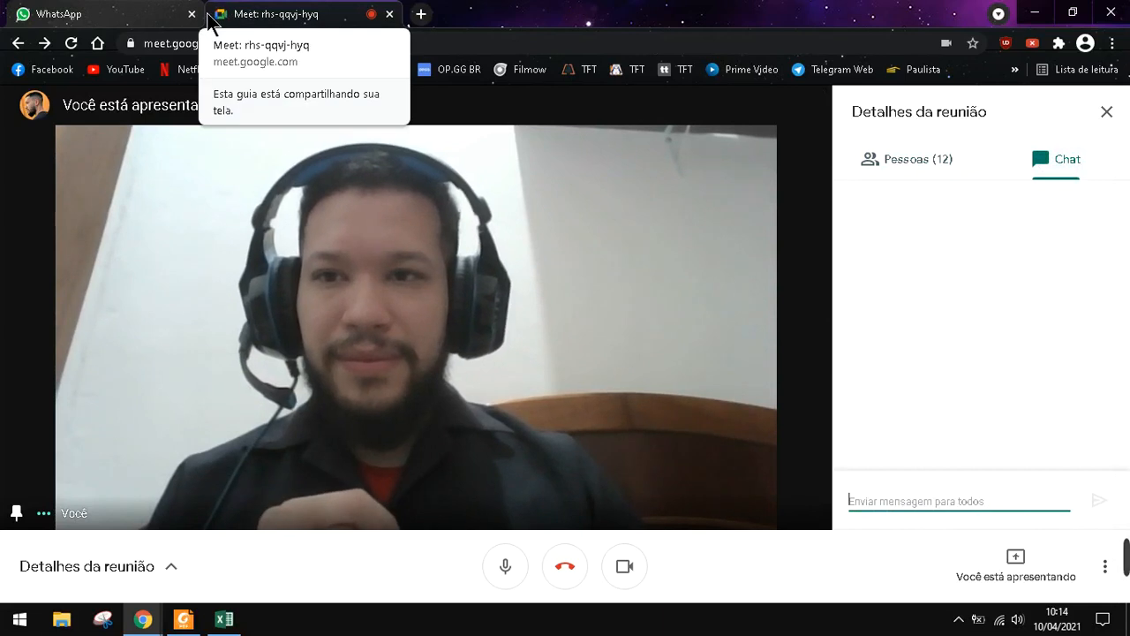
# Close the WhatsApp browser tab and switch to the Excel workbook EXERCICIO FUNÇÃO SE 3
pyautogui.click(190, 14)
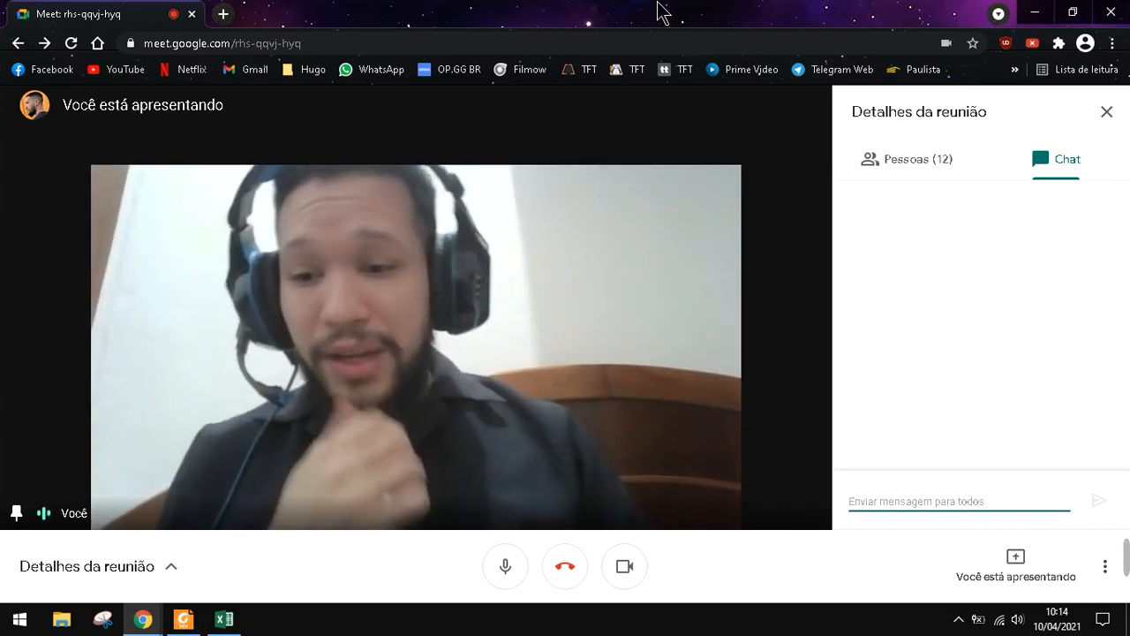
pyautogui.click(223, 618)
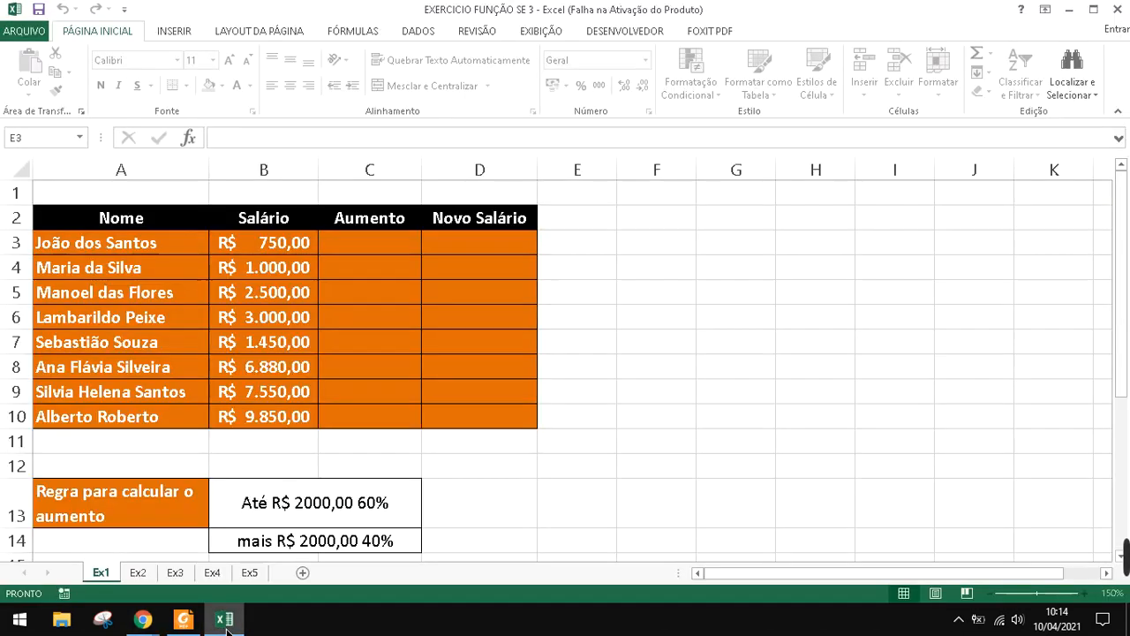
# Widen column C (Aumento) on sheet Ex1 to about twice its width
pyautogui.click(387, 246)
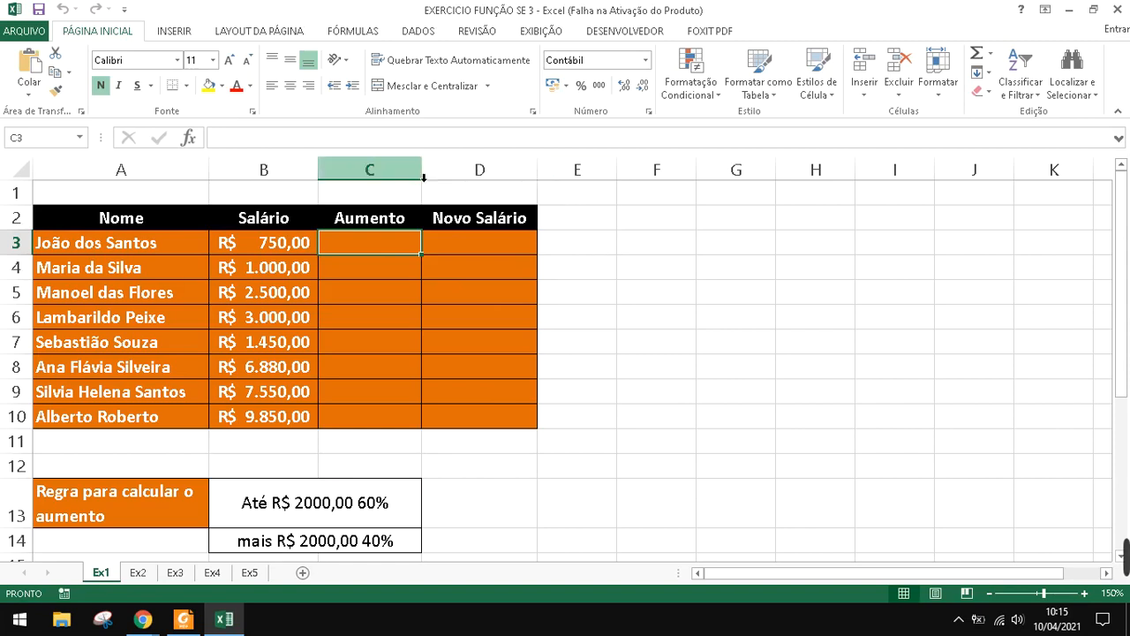
pyautogui.moveTo(423, 170); pyautogui.dragTo(519, 171)
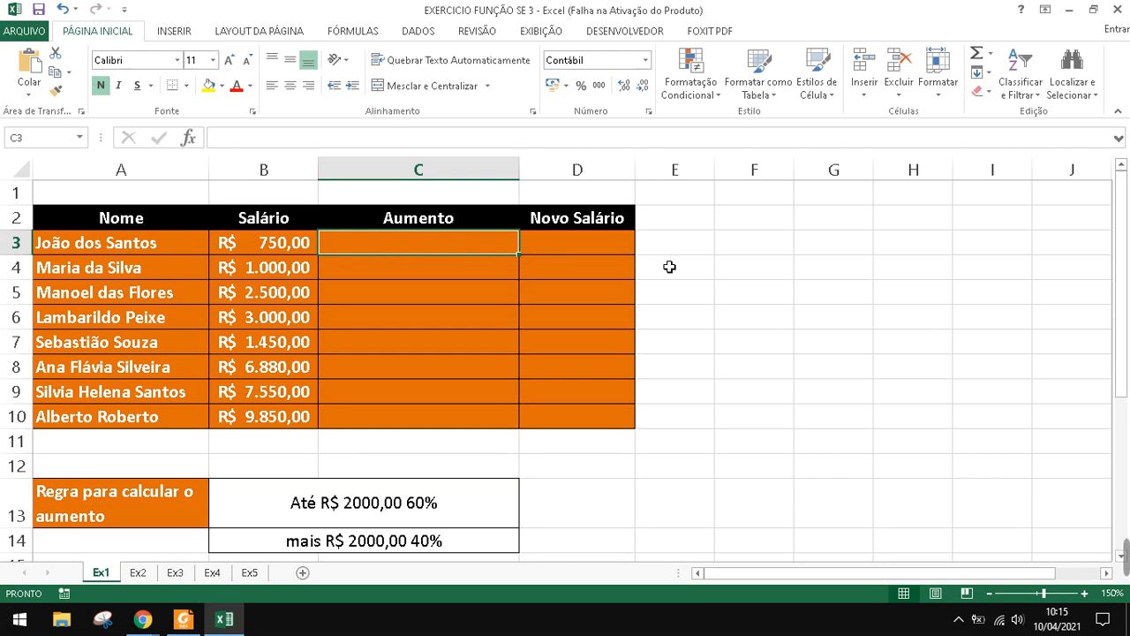
pyautogui.write('SE')
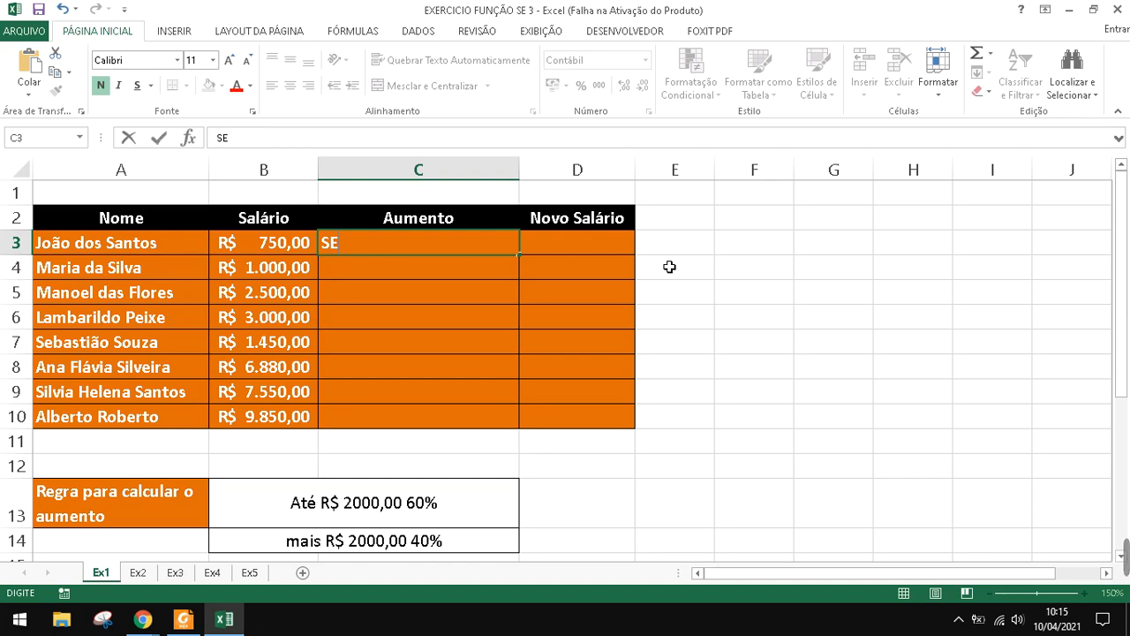
pyautogui.press('BackSpace')
pyautogui.press('BackSpace')
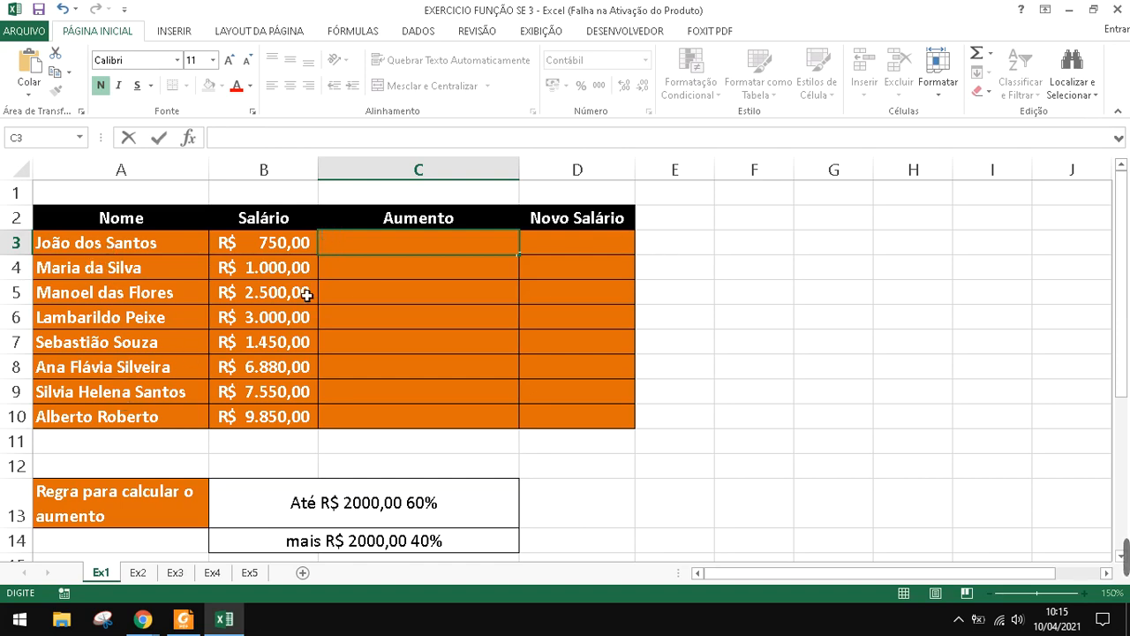
pyautogui.moveTo(283, 244); pyautogui.dragTo(298, 346)
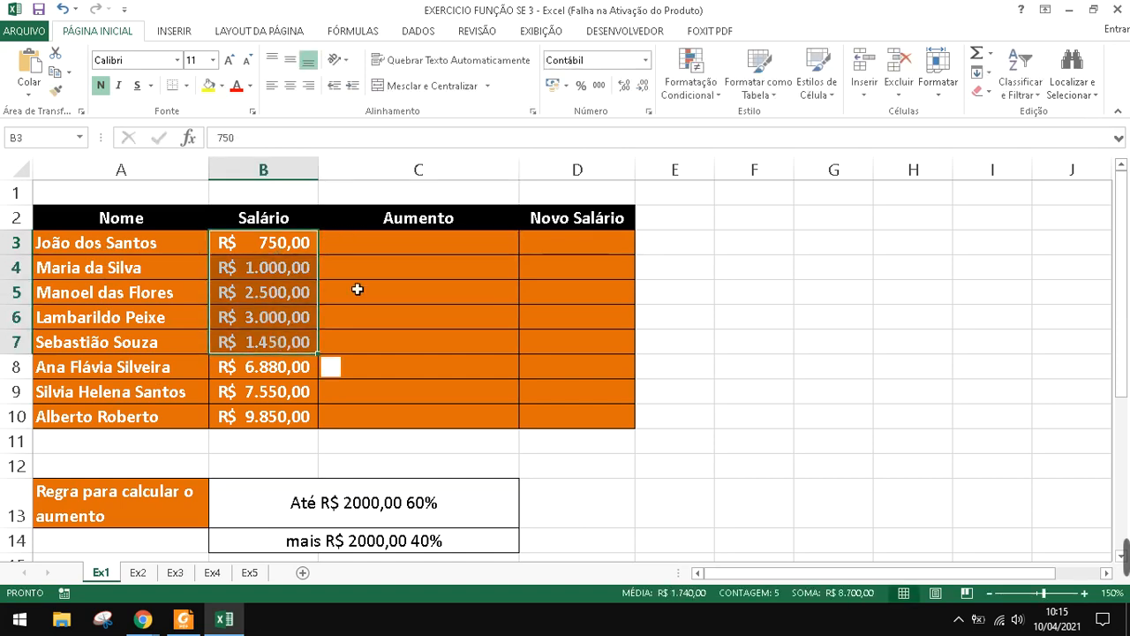
pyautogui.click(394, 253)
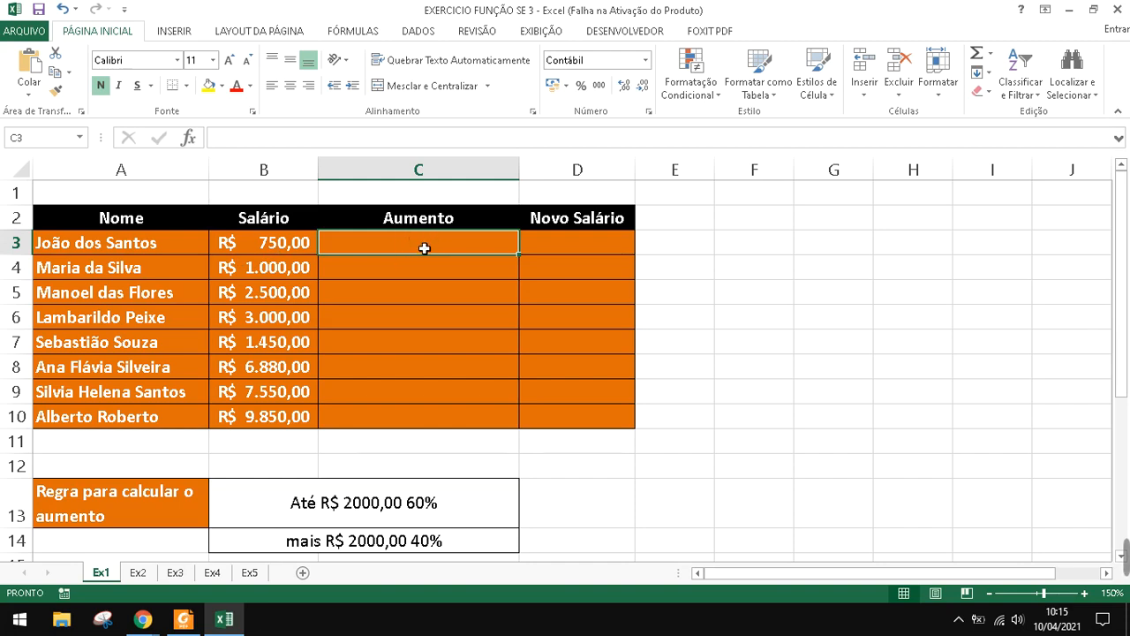
pyautogui.click(549, 251)
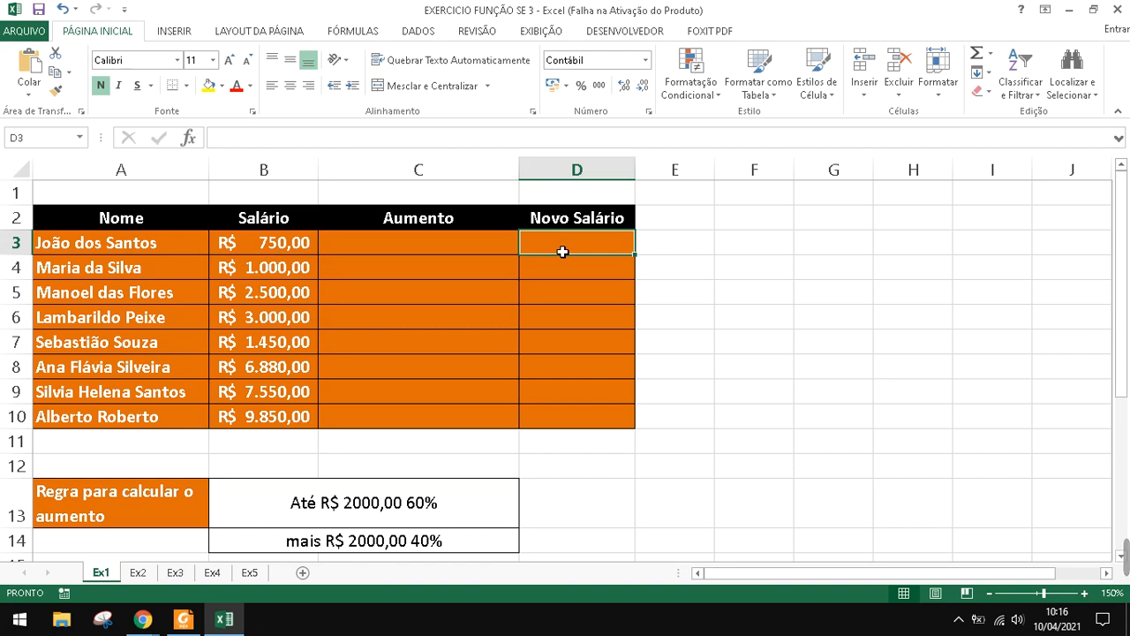
pyautogui.click(434, 223)
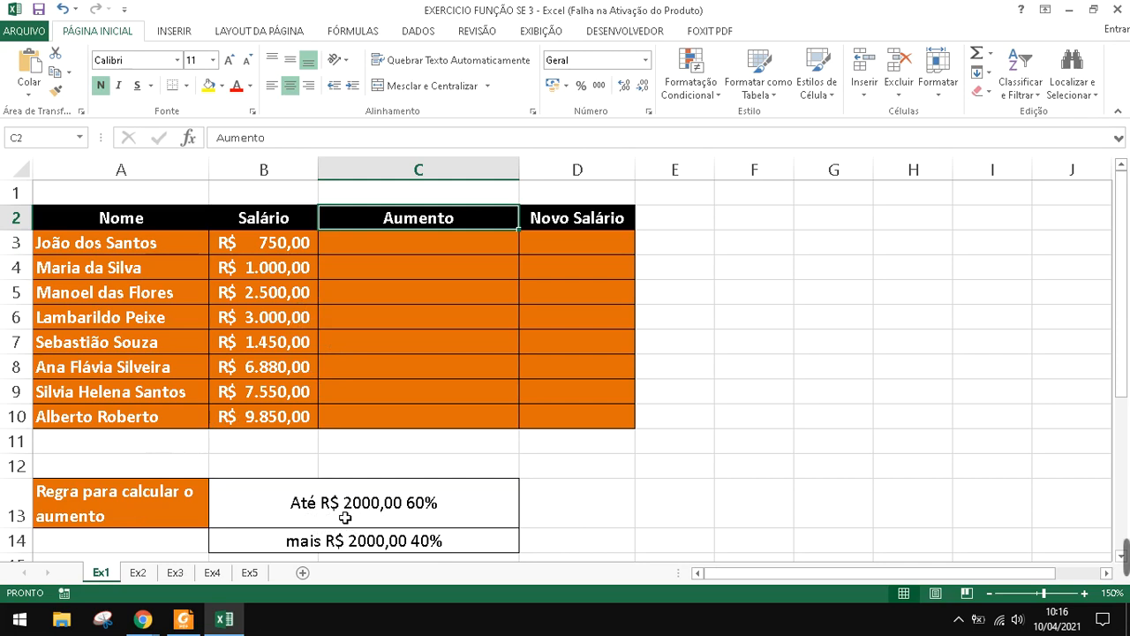
# Begin an SE formula in cell C3 with the logical test B3>=2000, followed by the argument separator
pyautogui.click(339, 252)
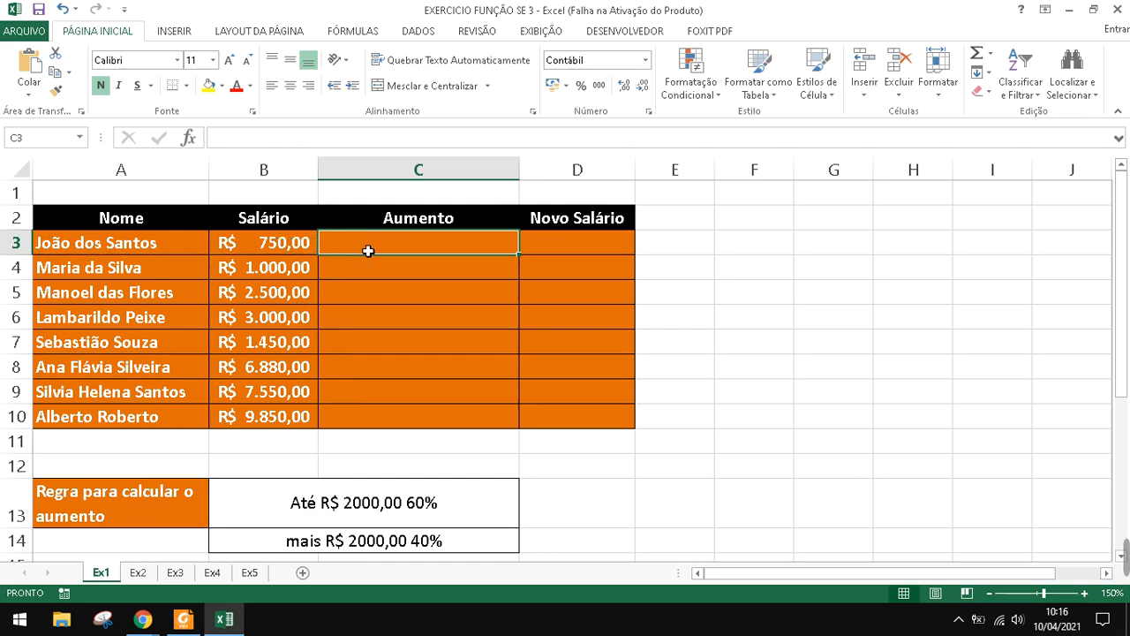
pyautogui.write('=se')
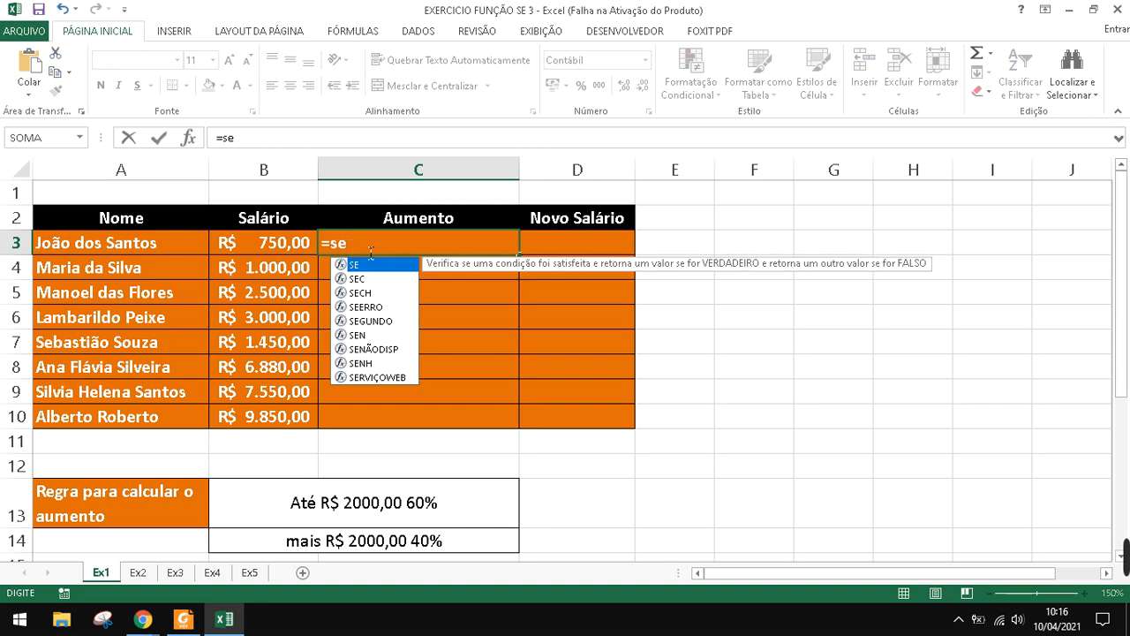
pyautogui.write('(')
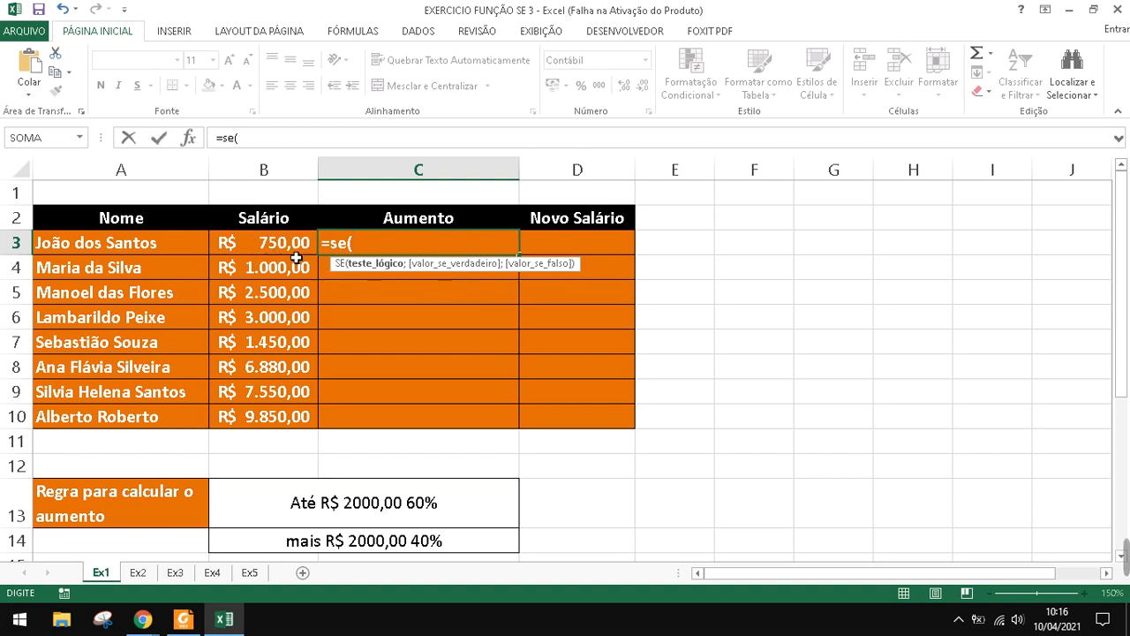
pyautogui.click(276, 246)
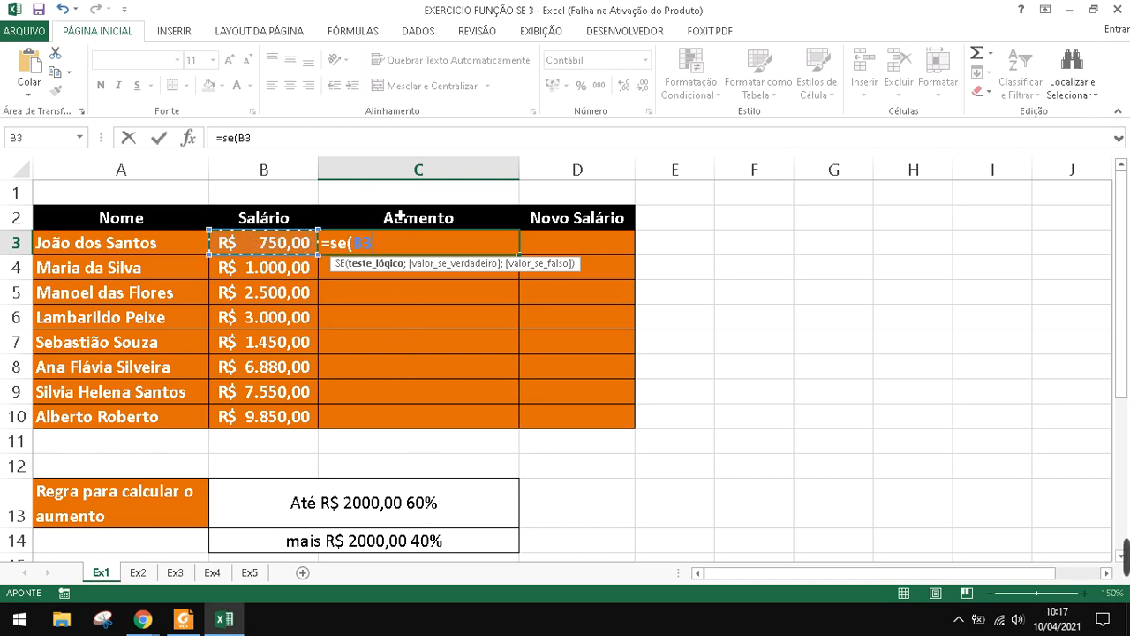
pyautogui.write('>=')
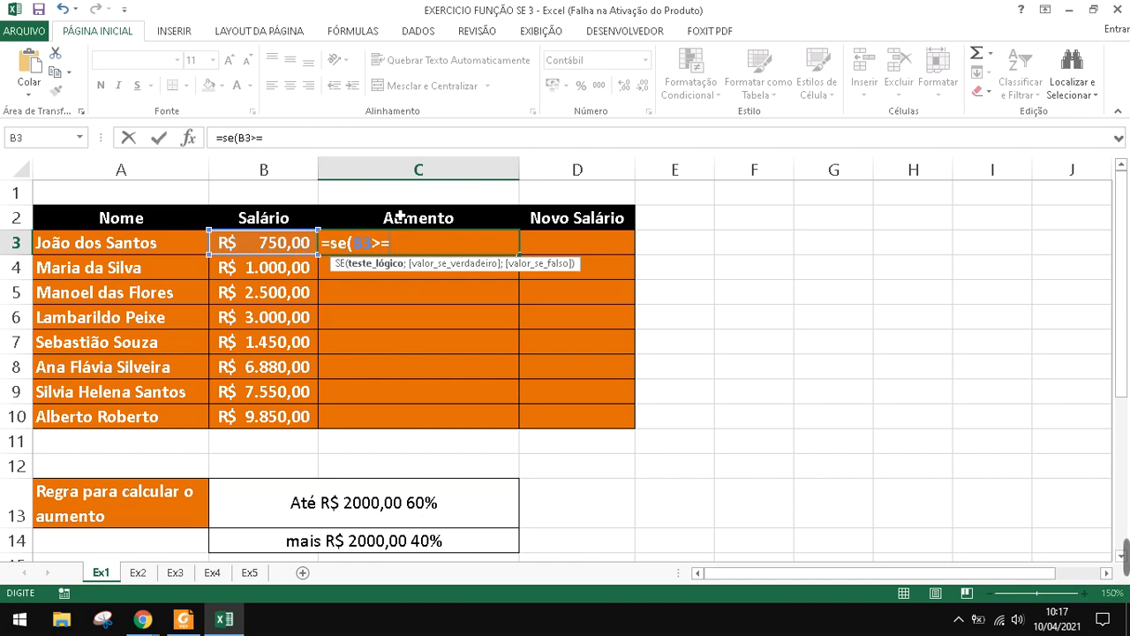
pyautogui.write('2000')
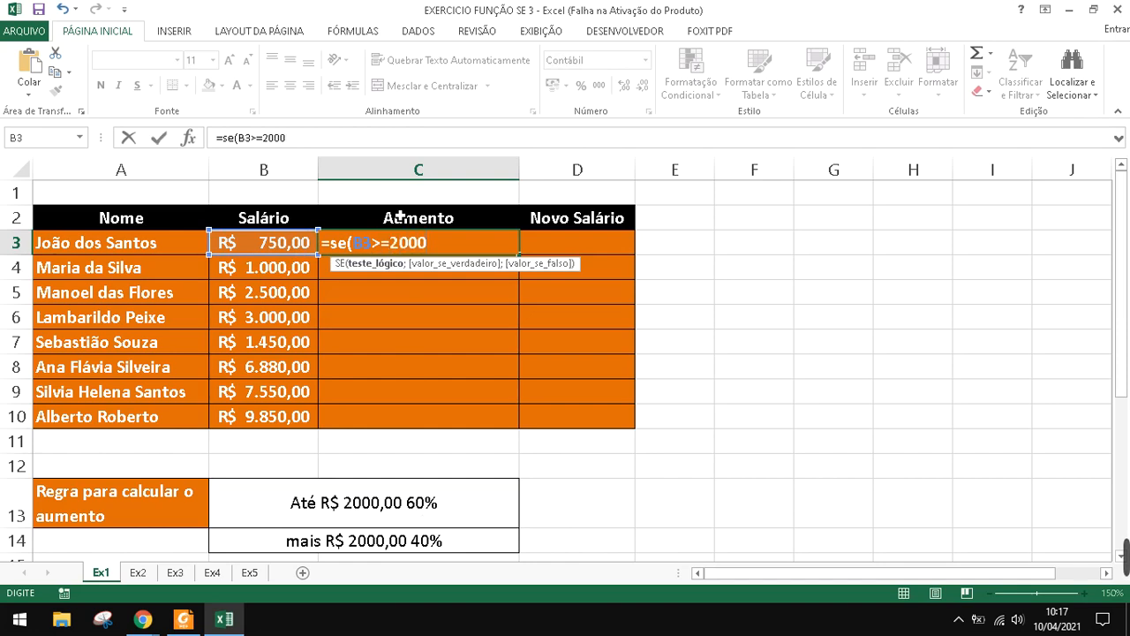
pyautogui.write(';')
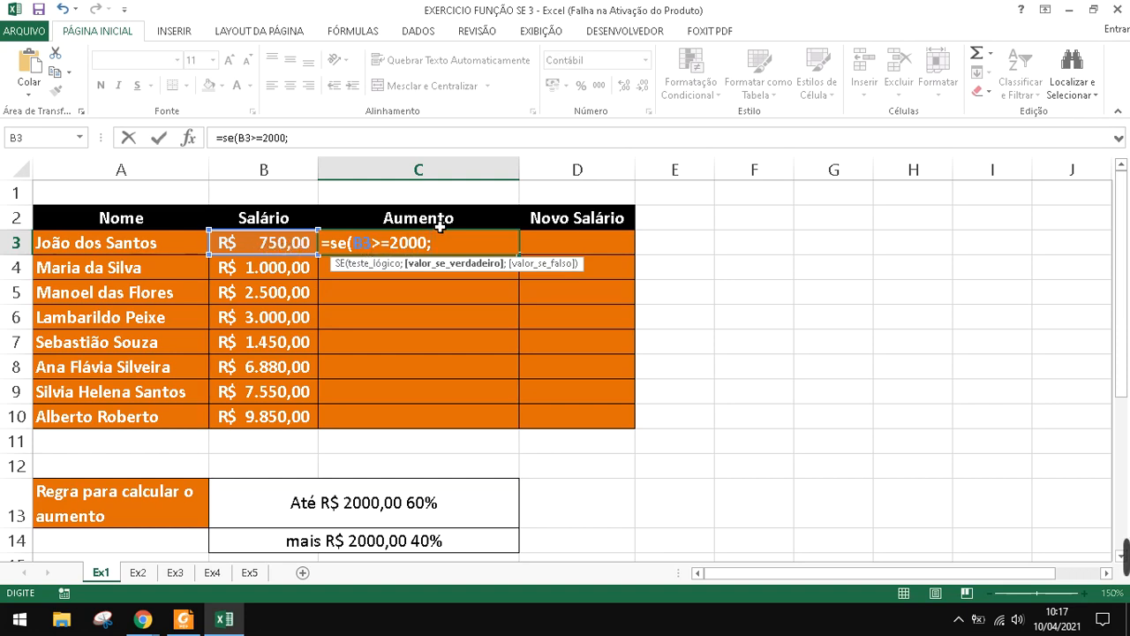
# Change the logical test of the SE formula in C3 to B3>2000, ending it with the argument separator
pyautogui.press('BackSpace')
pyautogui.press('BackSpace')
pyautogui.press('BackSpace')
pyautogui.press('BackSpace')
pyautogui.press('BackSpace')
pyautogui.press('BackSpace')
pyautogui.press('BackSpace')
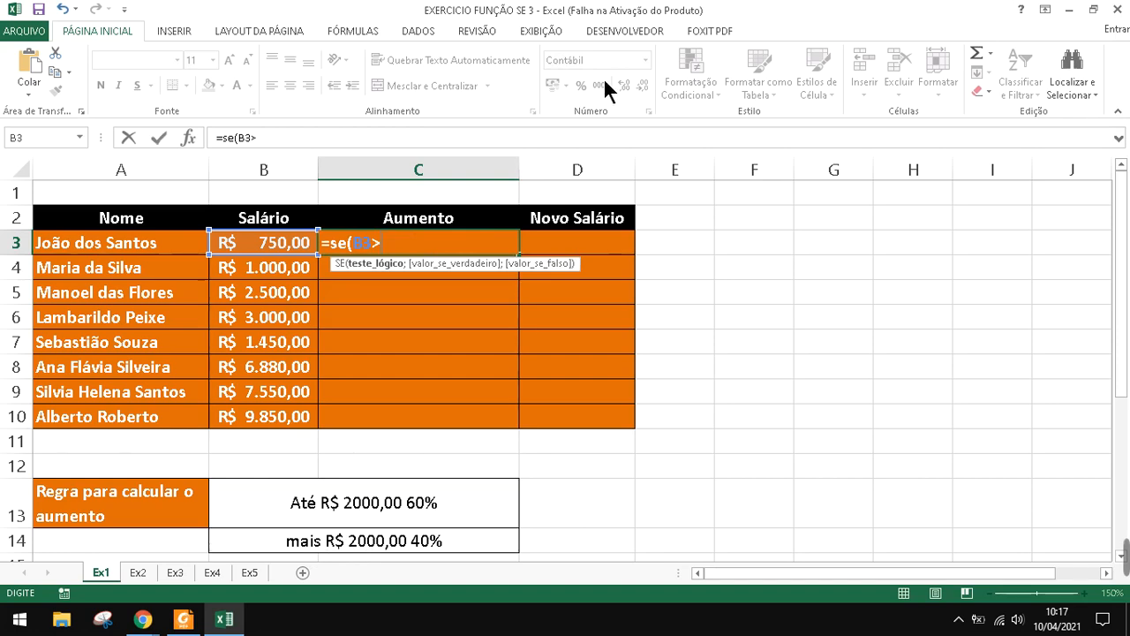
pyautogui.write('2000')
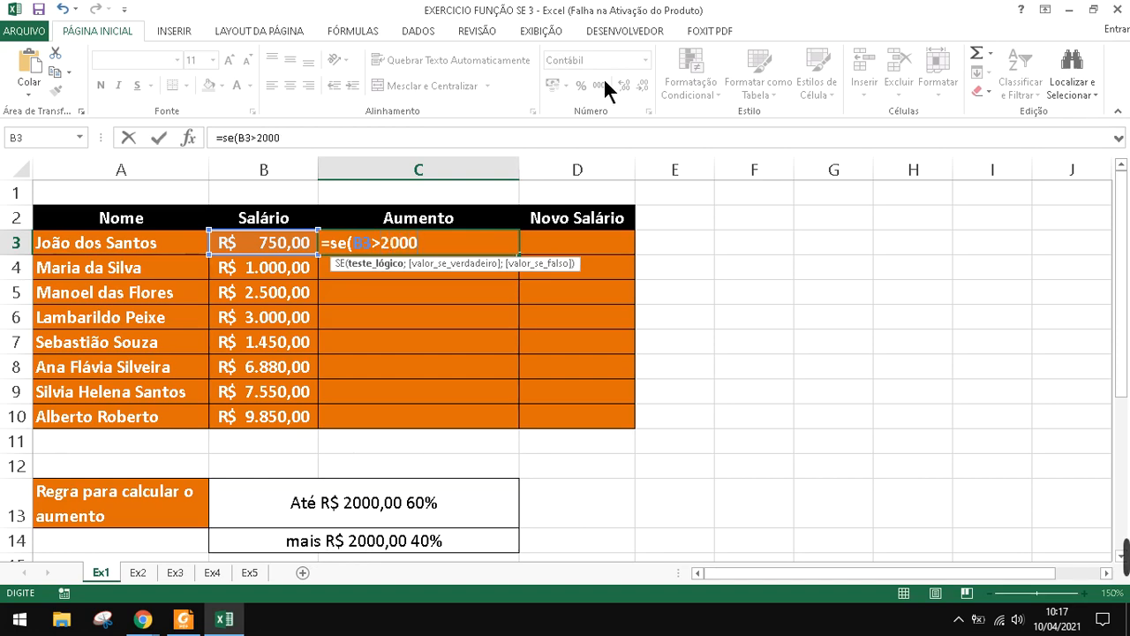
pyautogui.write(';')
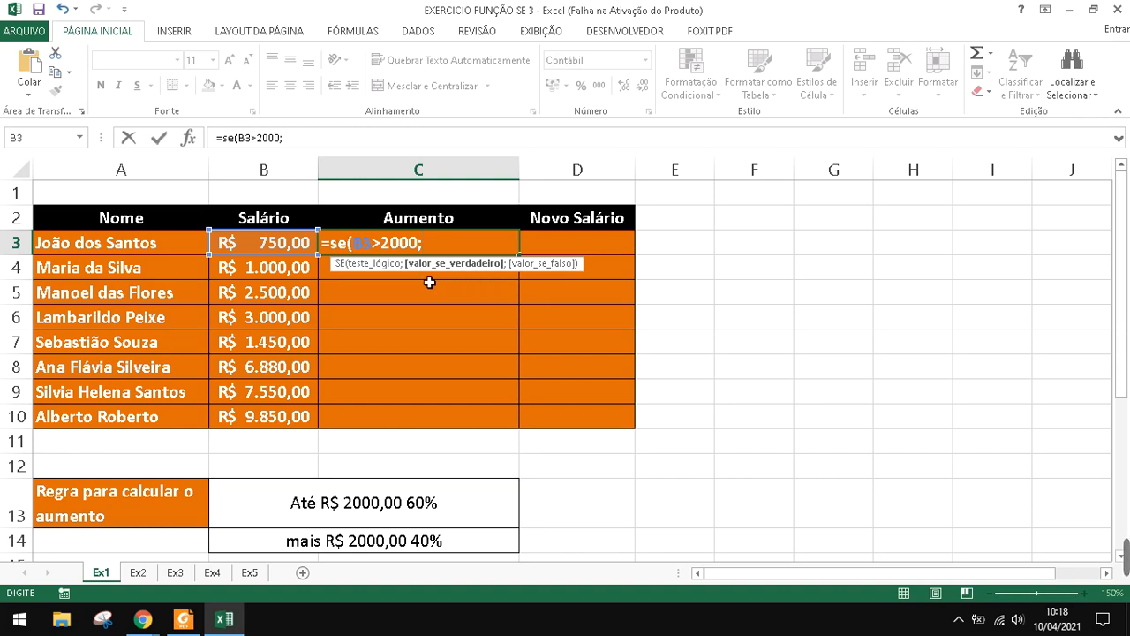
pyautogui.press('BackSpace')
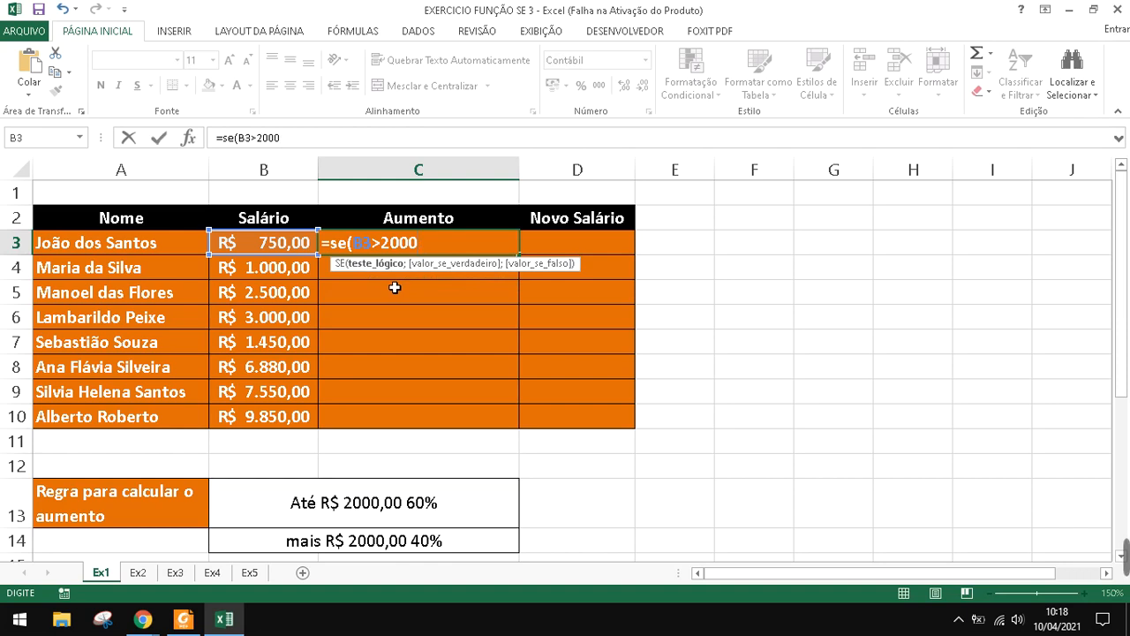
pyautogui.write(';')
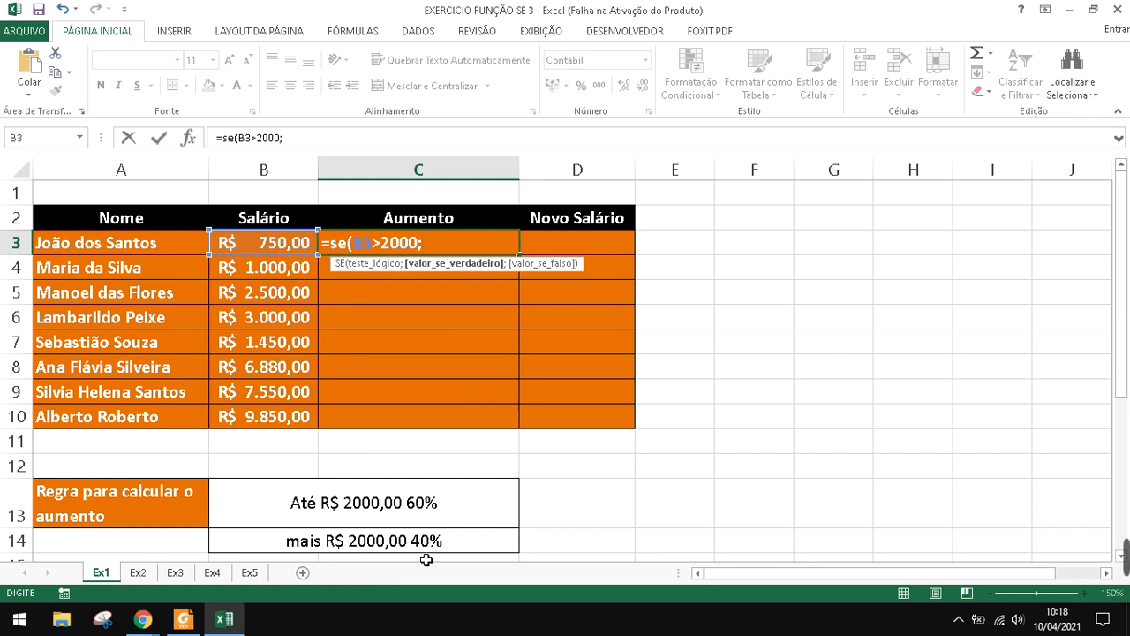
# Complete the SE formula in C3 with B3*40% as the true value and B3*60% as the false value
pyautogui.click(276, 246)
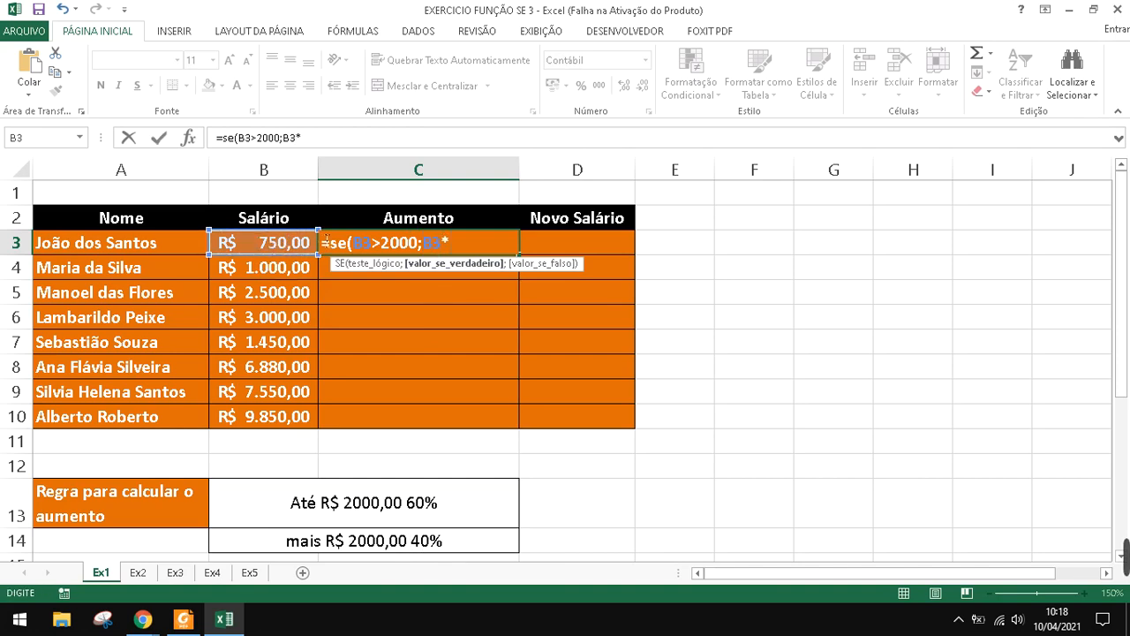
pyautogui.write('40%')
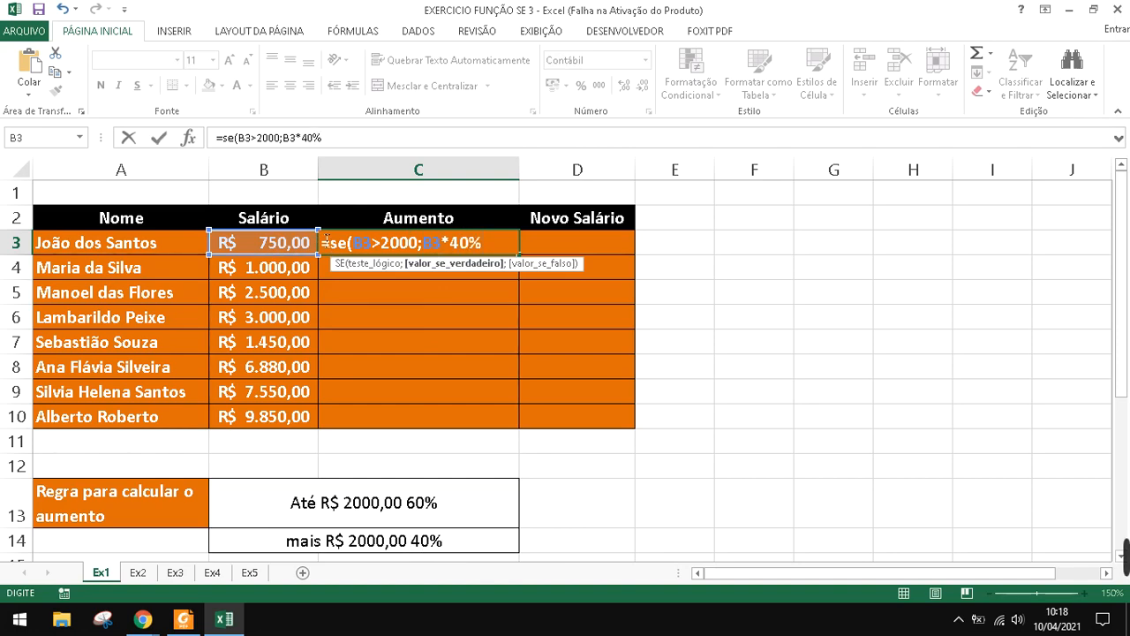
pyautogui.write(';')
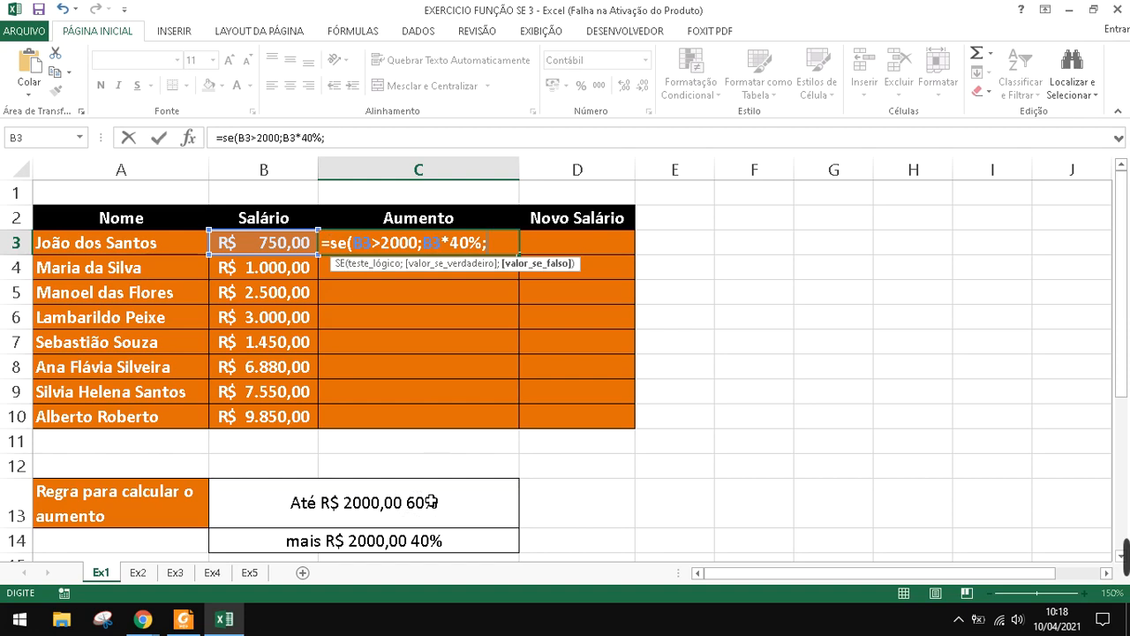
pyautogui.click(272, 251)
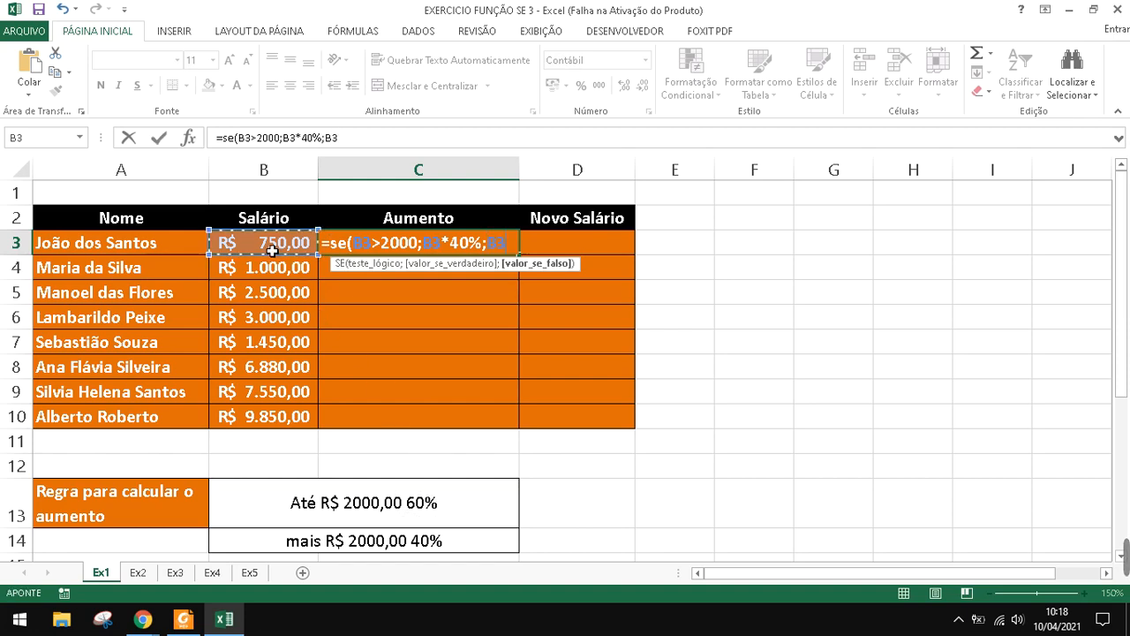
pyautogui.write('*')
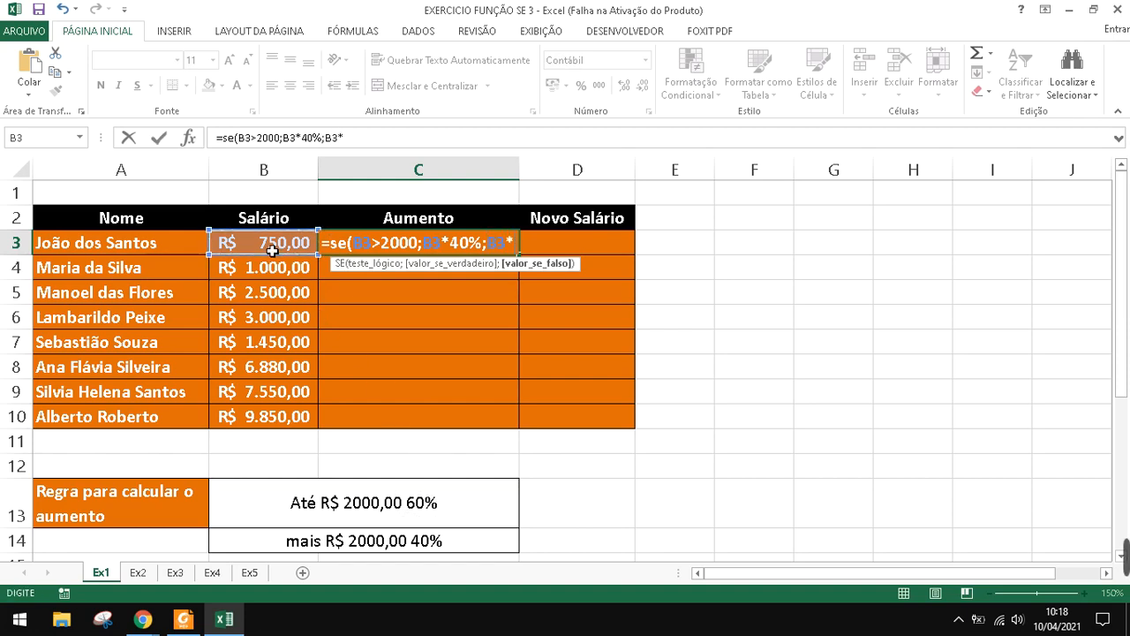
pyautogui.write('60')
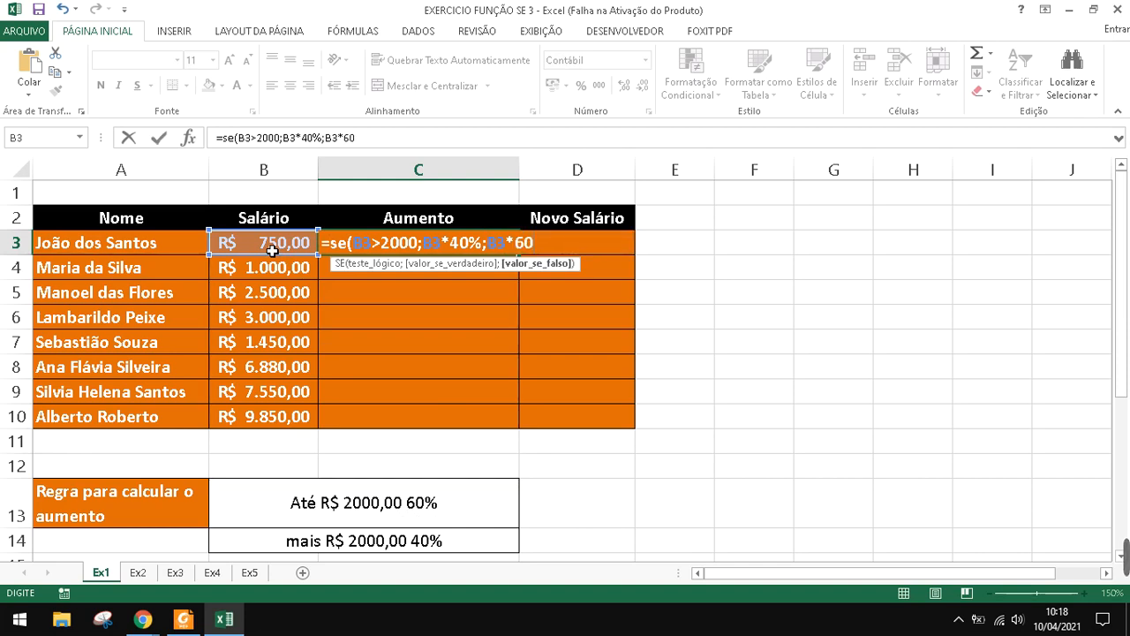
pyautogui.write('%')
pyautogui.press('Return')
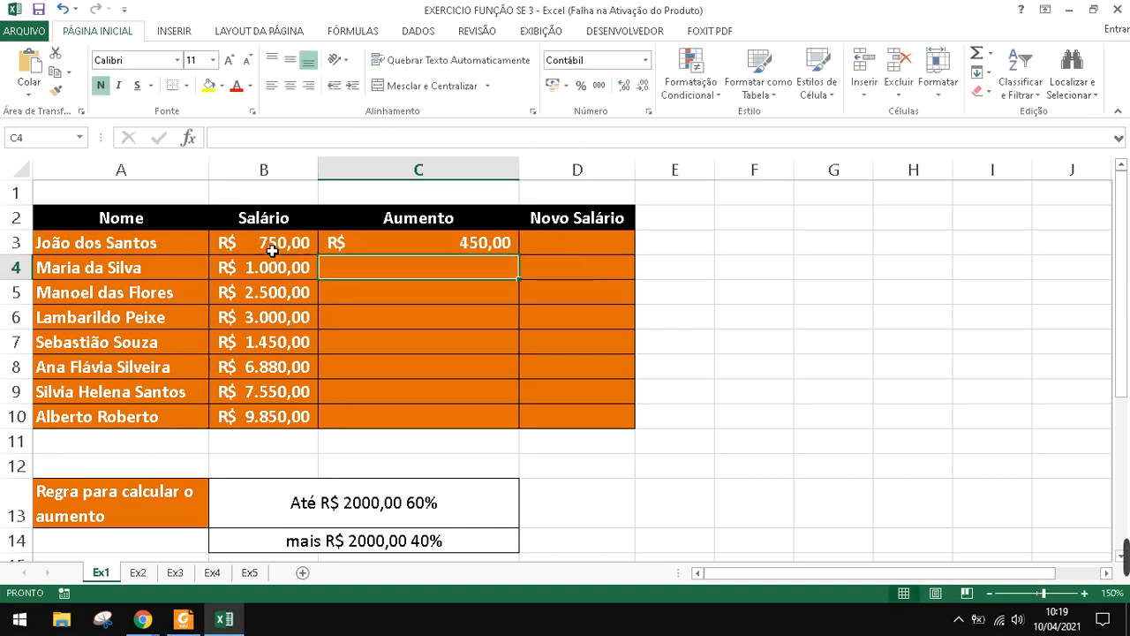
# Examine the formula in C3 against the raise rules in rows 13 and 14 and the salaries in column B
pyautogui.click(271, 251)
pyautogui.click(358, 248)
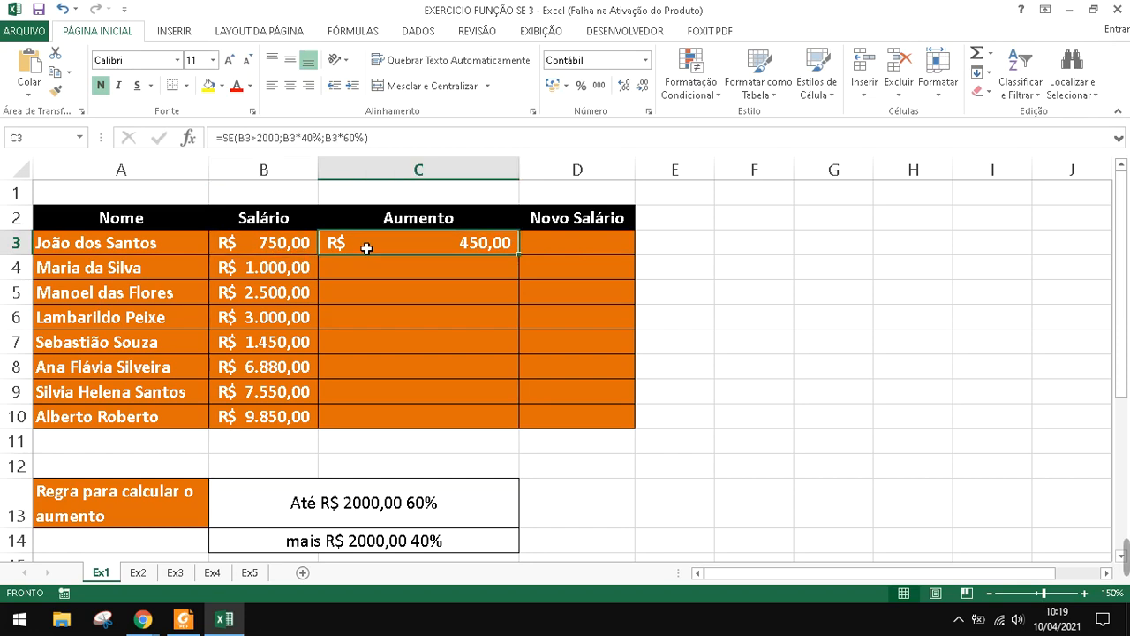
pyautogui.click(299, 250)
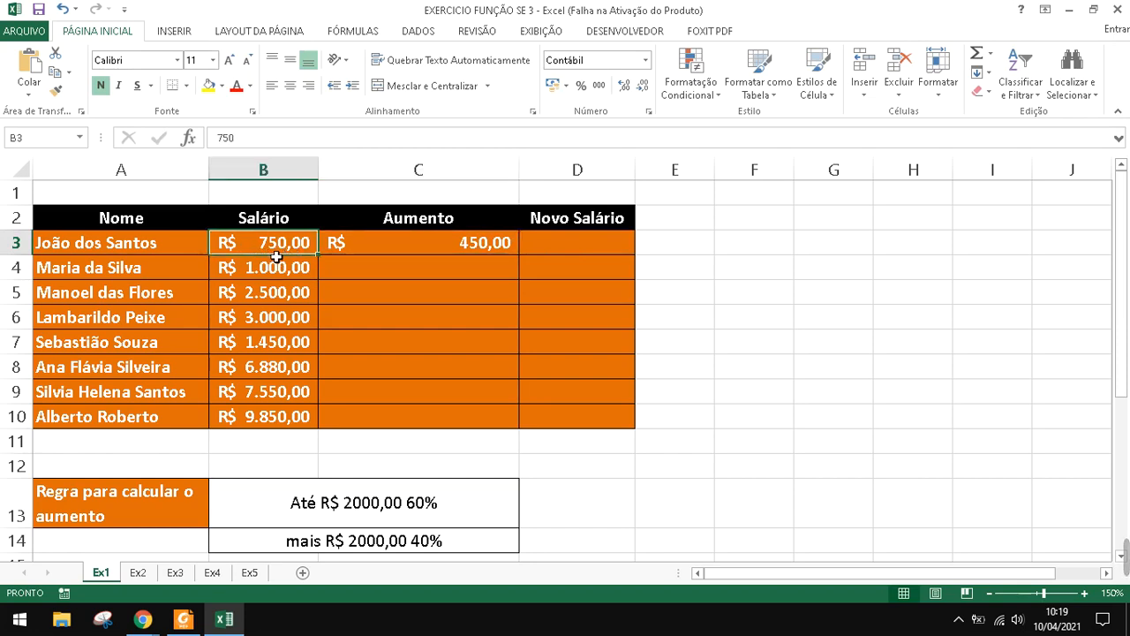
pyautogui.click(475, 508)
pyautogui.click(468, 542)
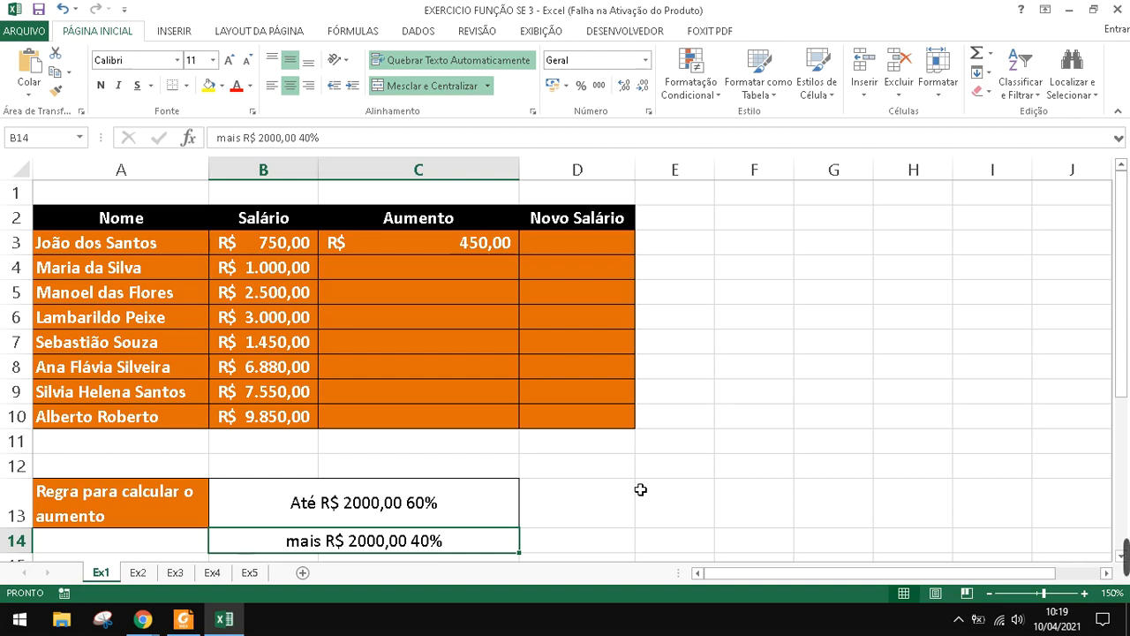
pyautogui.click(269, 270)
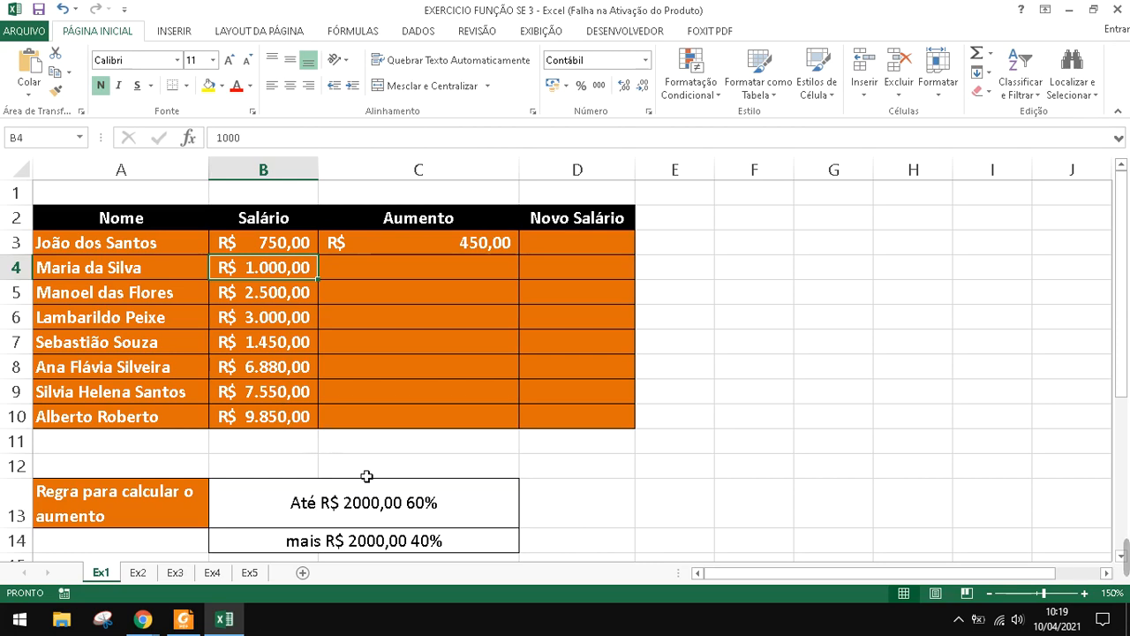
pyautogui.click(259, 410)
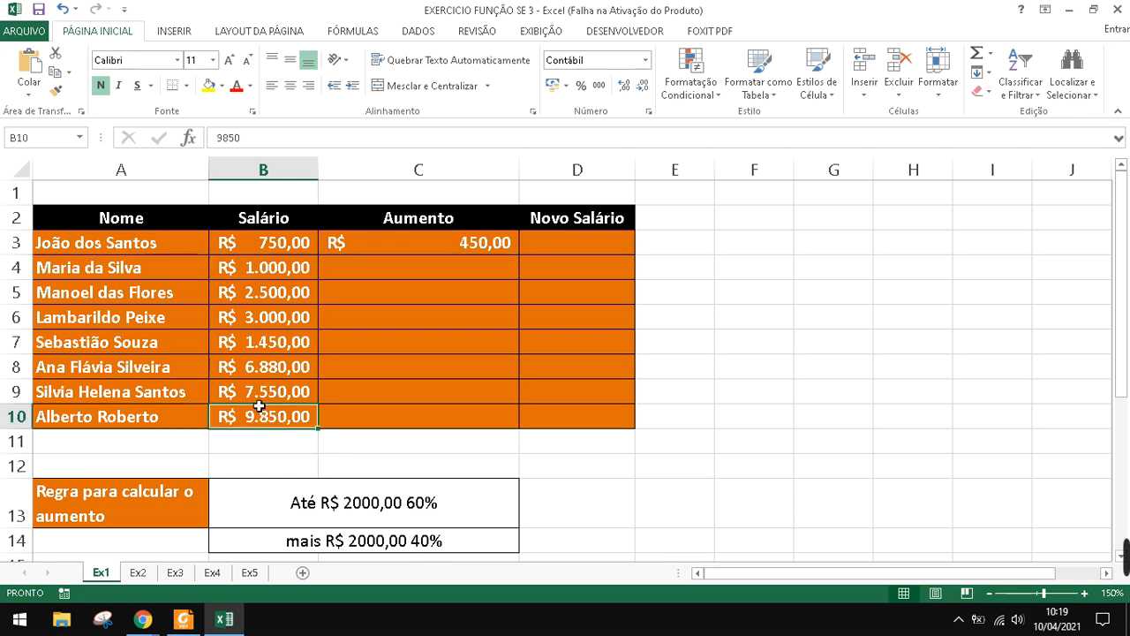
pyautogui.click(260, 391)
pyautogui.click(259, 377)
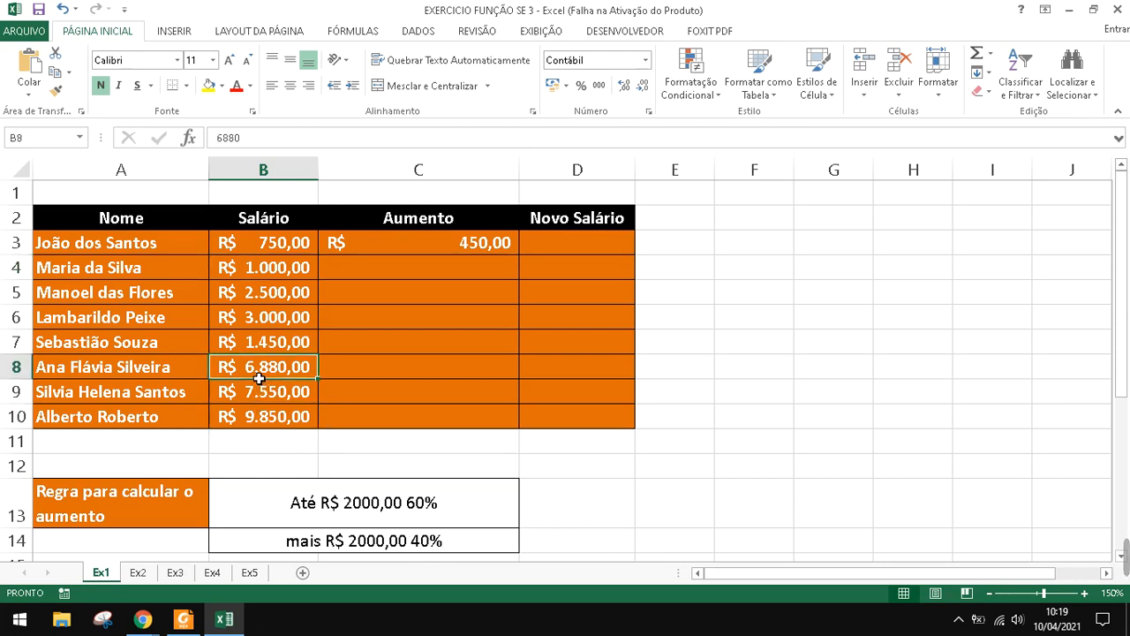
# Begin an SE formula in C4 with the logical test B4>2000, ending it with the argument separator
pyautogui.click(362, 272)
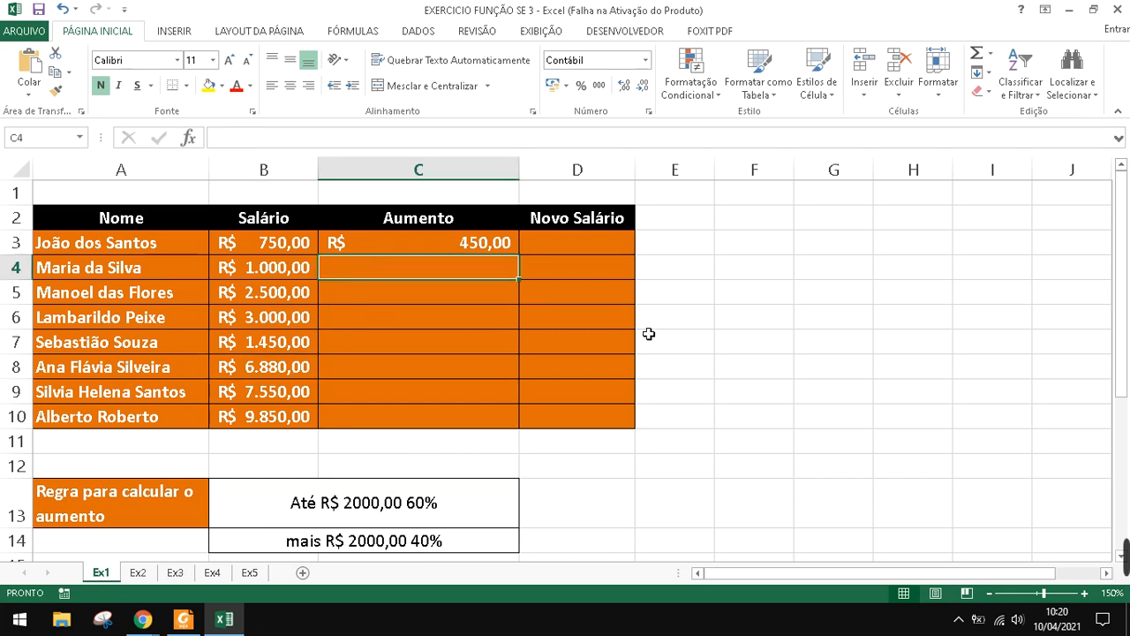
pyautogui.write('=se')
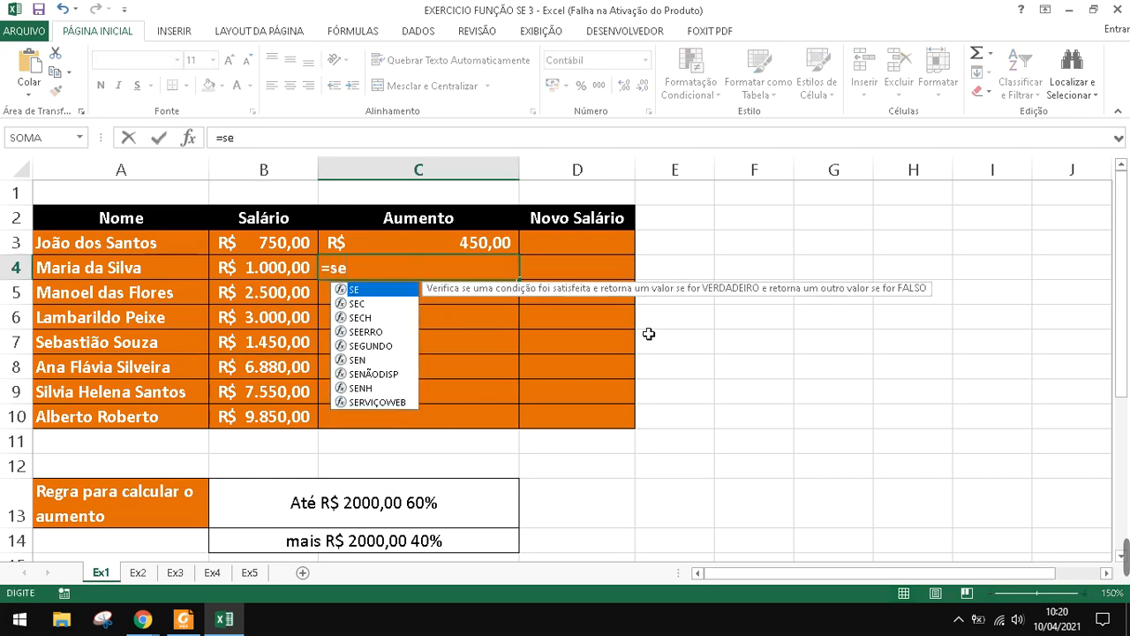
pyautogui.write('(')
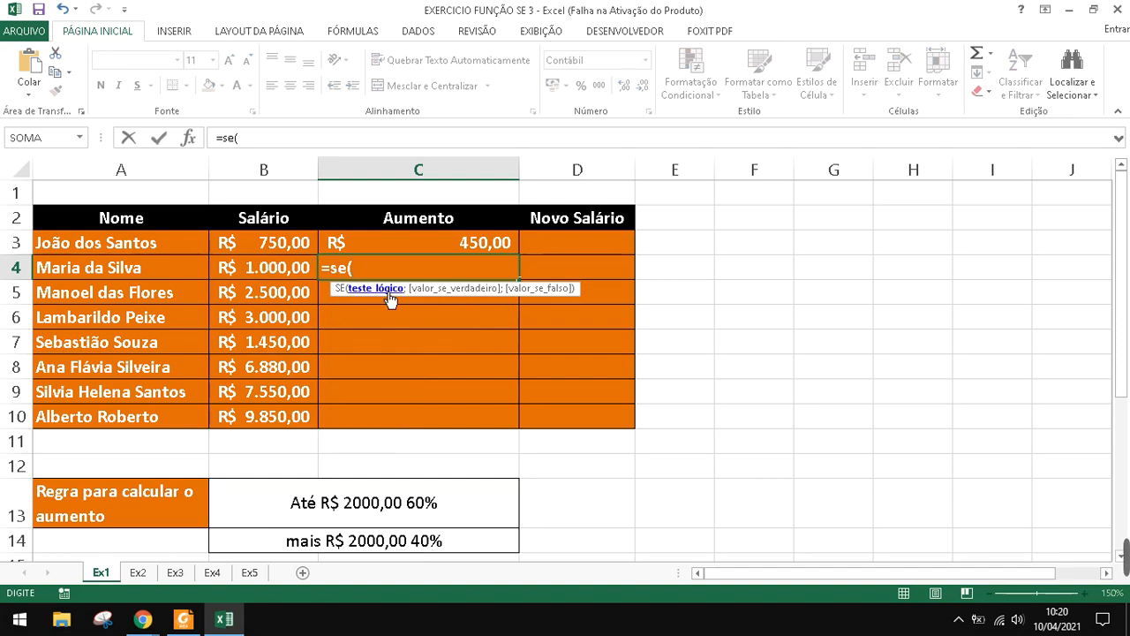
pyautogui.click(288, 272)
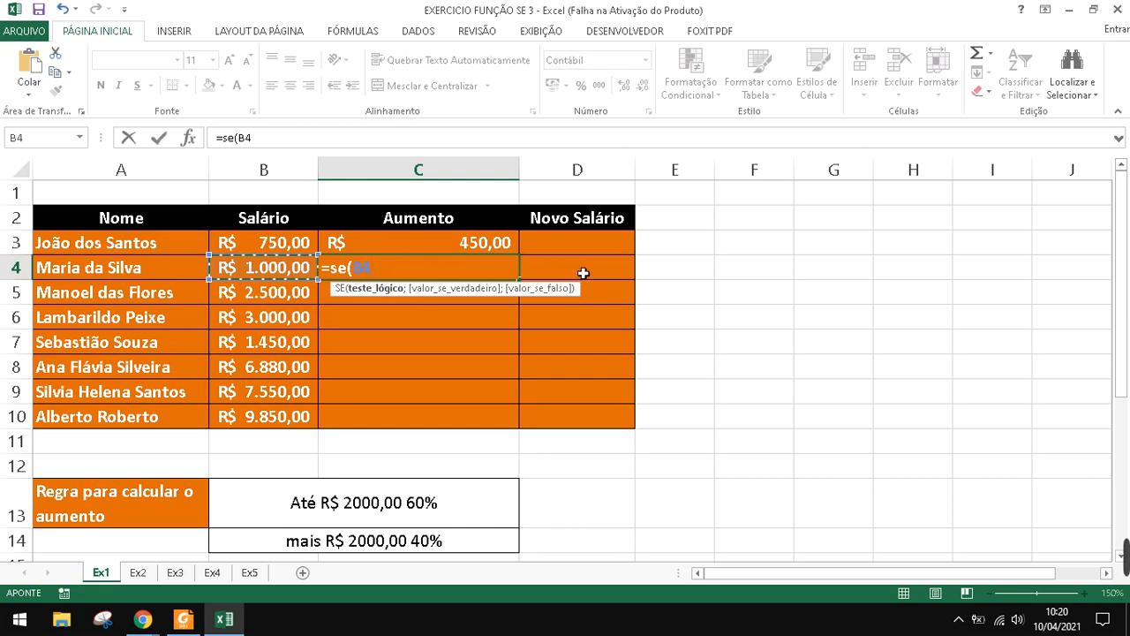
pyautogui.write('>')
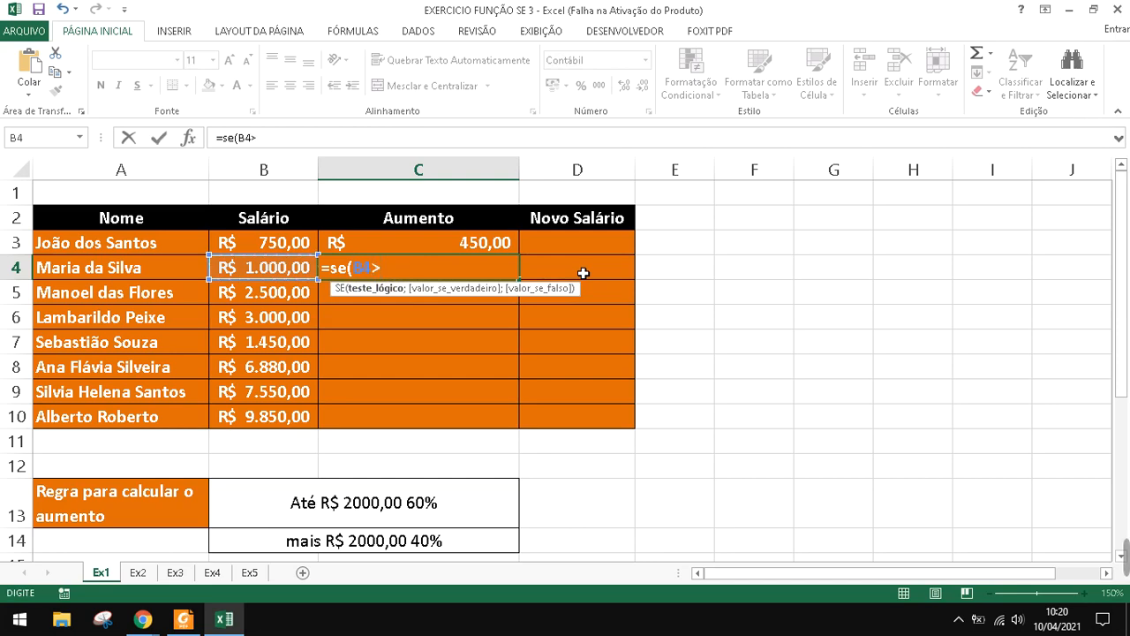
pyautogui.write('2000')
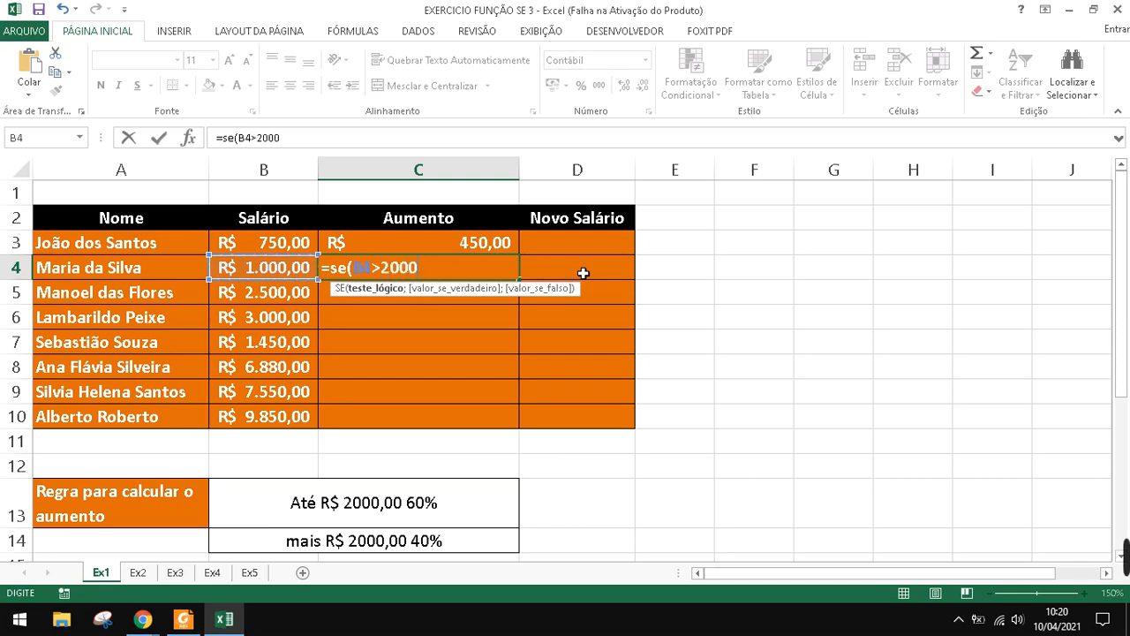
pyautogui.write(';')
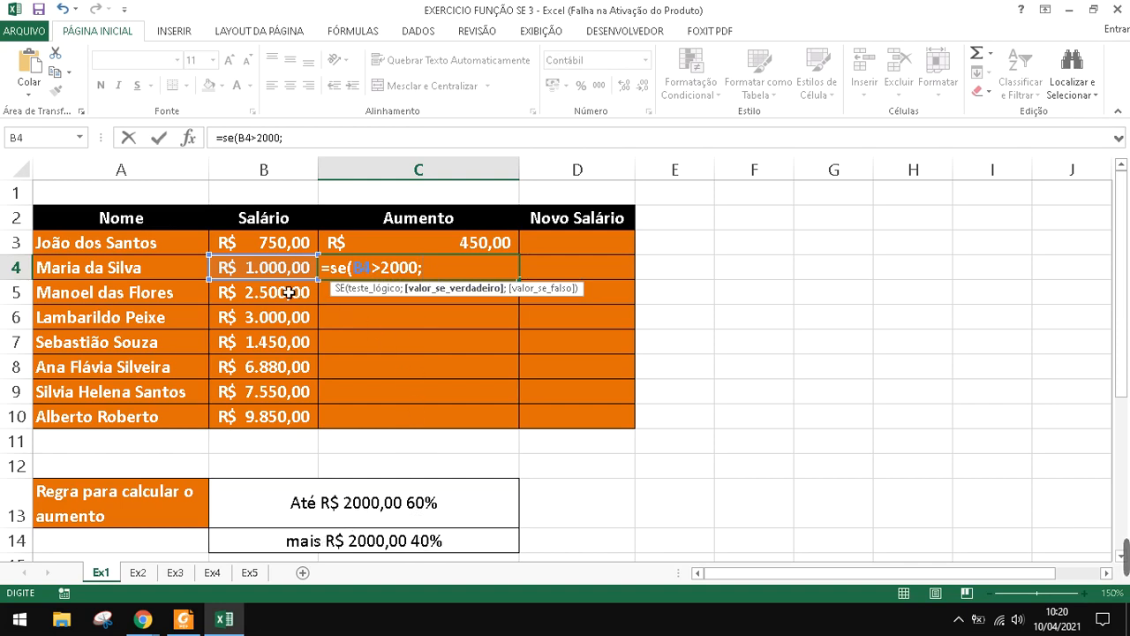
# Complete the SE formula in C4 with B4*40% as the true value and B4*60% as the false value
pyautogui.click(263, 272)
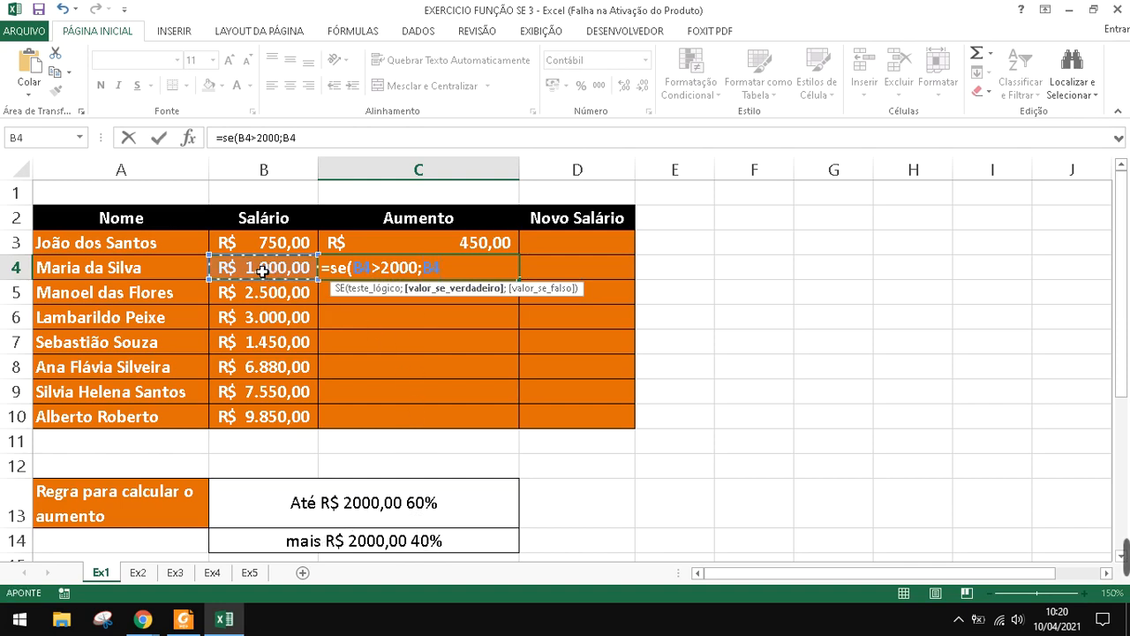
pyautogui.write('*40%')
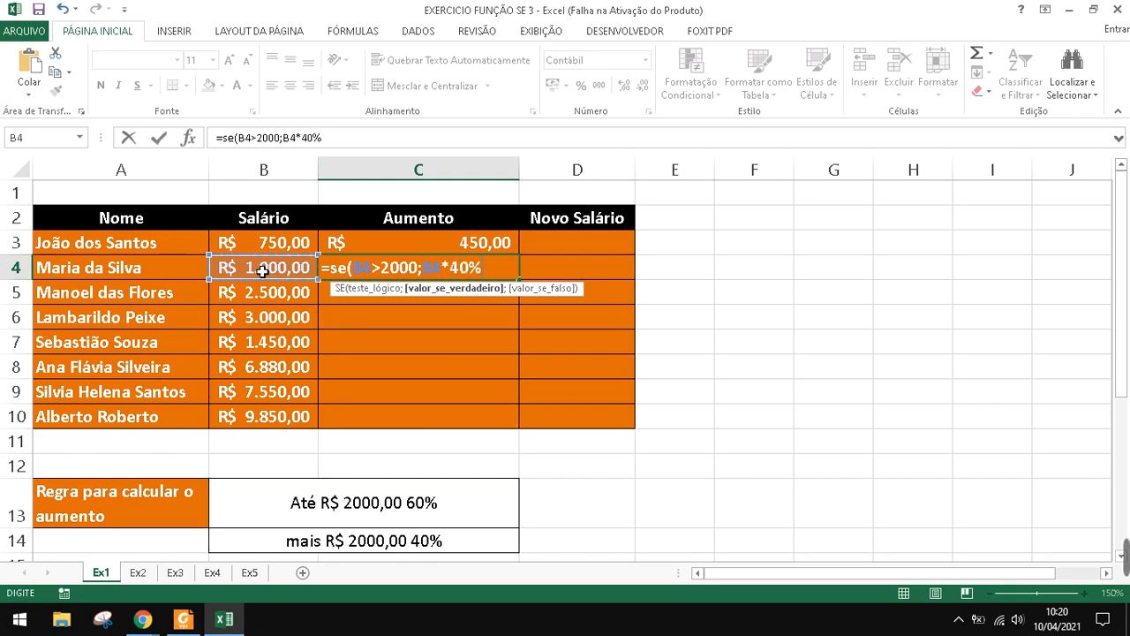
pyautogui.write(';')
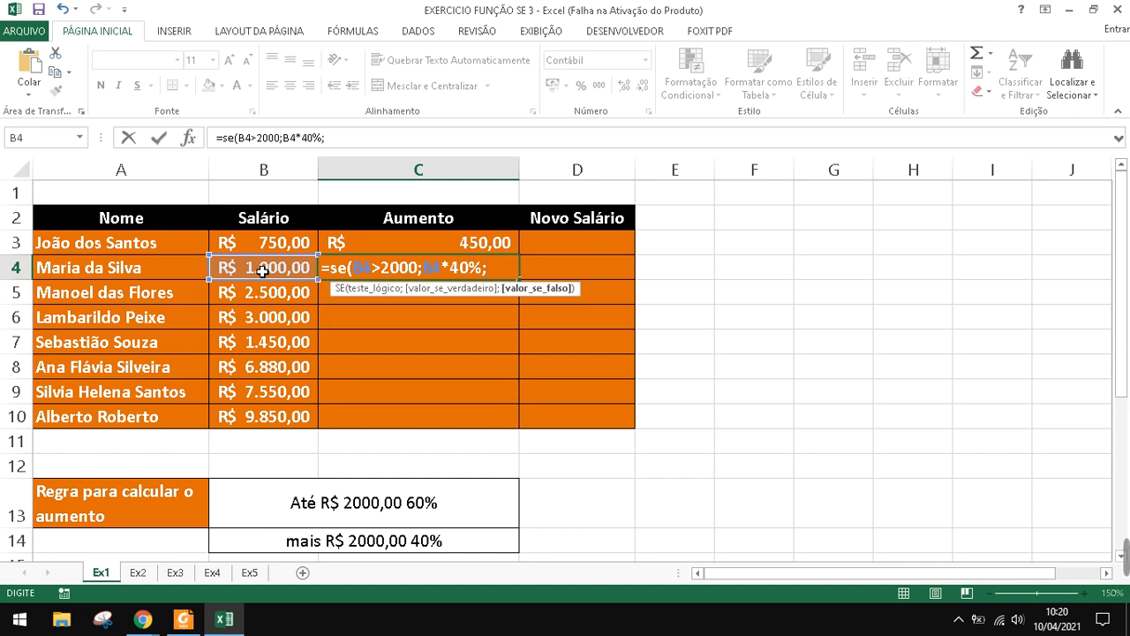
pyautogui.click(262, 272)
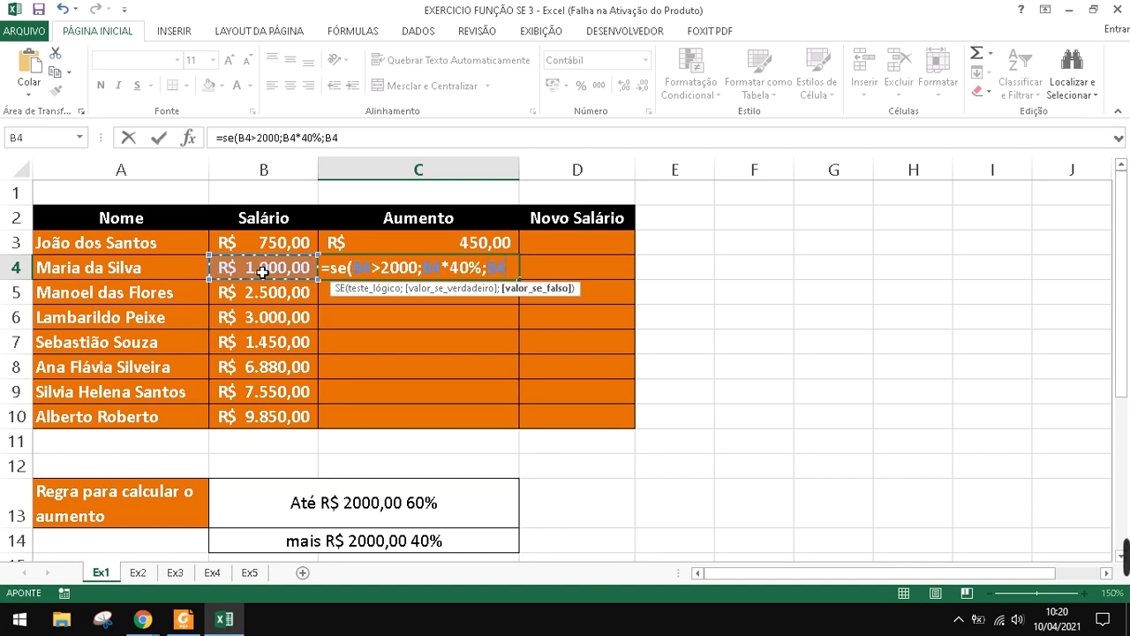
pyautogui.write('*')
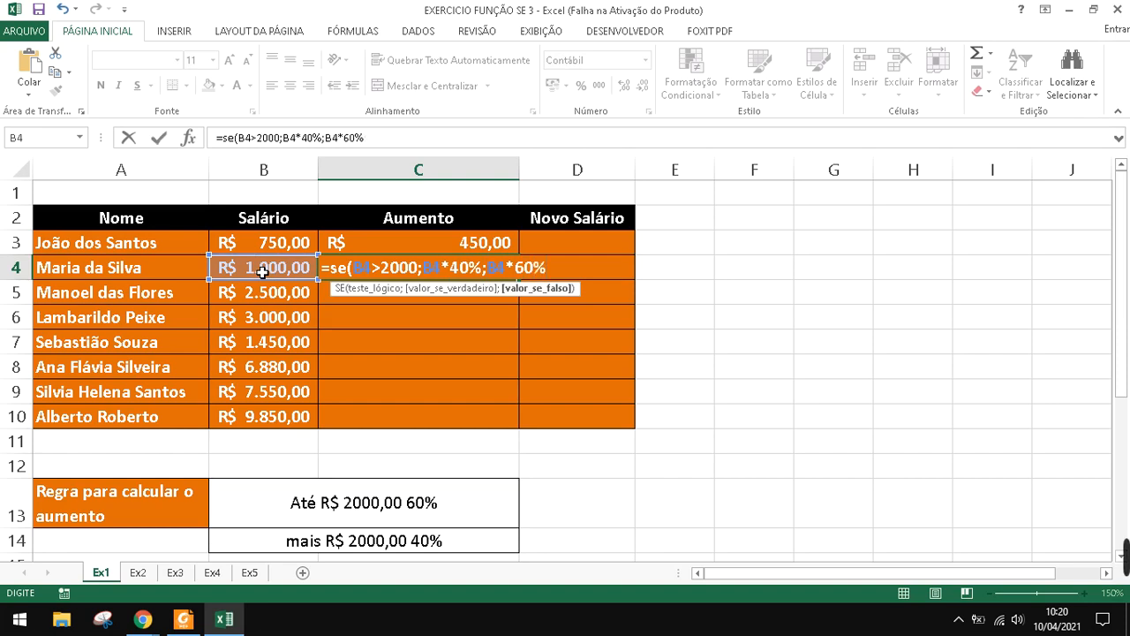
pyautogui.press('Return')
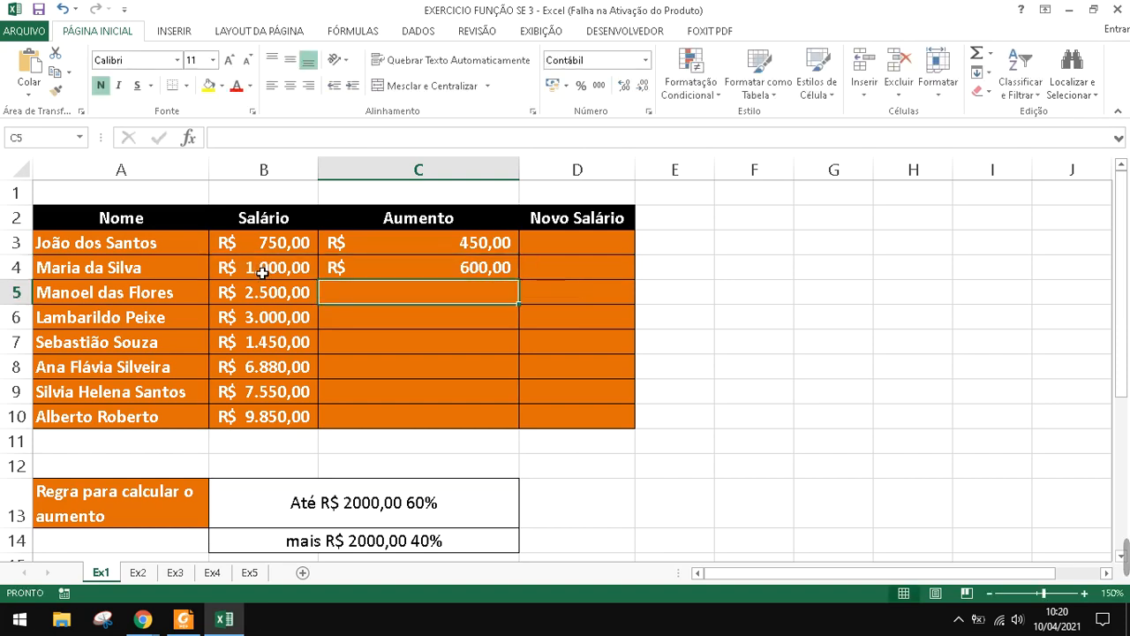
# Compare the salaries in B3 and B4 with the raises in C3 and C4, and how they relate to Novo Salário in D3
pyautogui.click(438, 248)
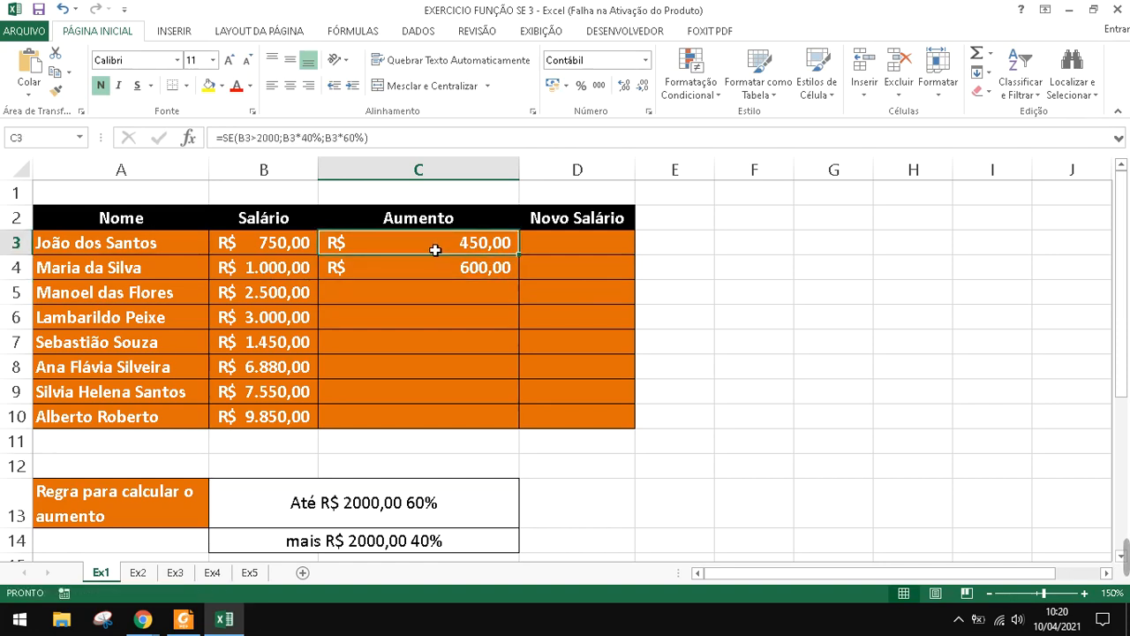
pyautogui.click(268, 269)
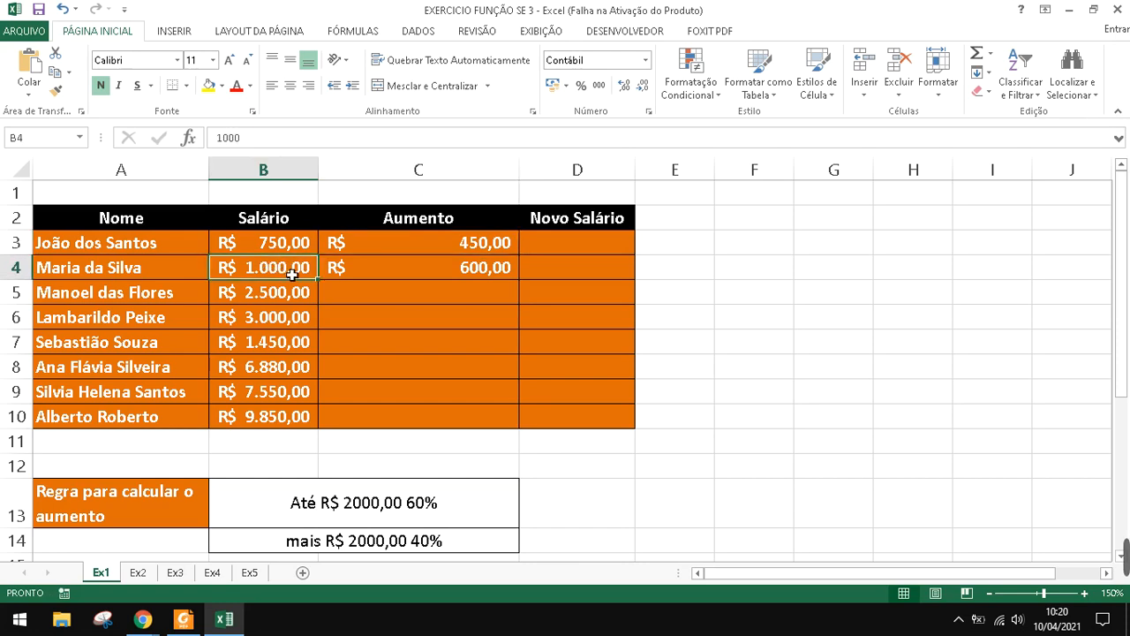
pyautogui.click(406, 270)
pyautogui.click(298, 278)
pyautogui.click(439, 276)
pyautogui.click(276, 252)
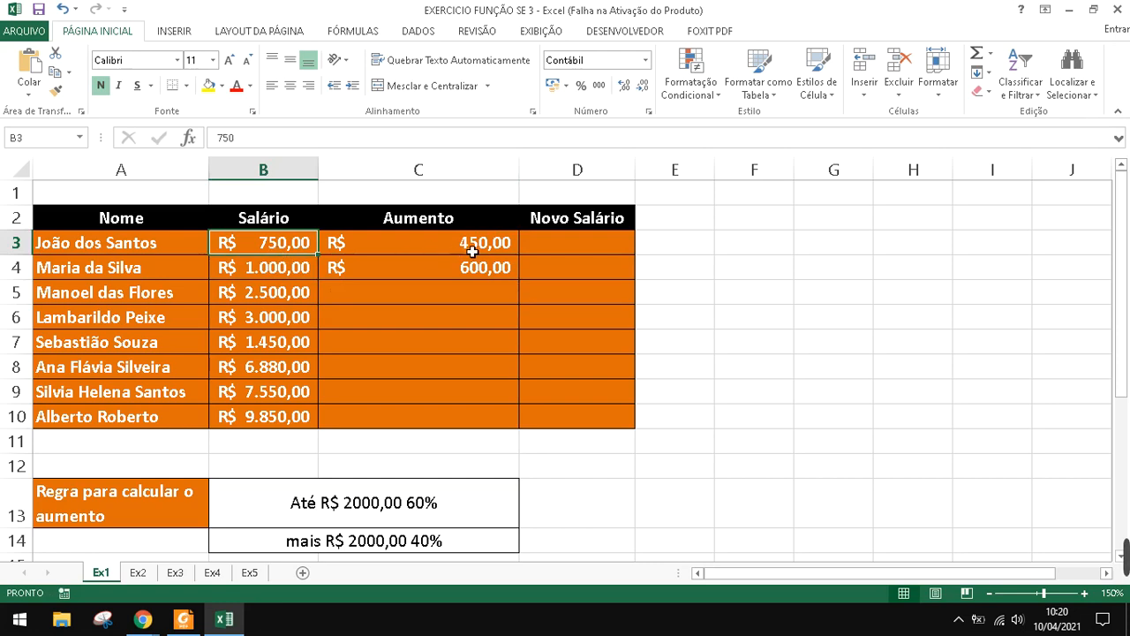
pyautogui.click(503, 251)
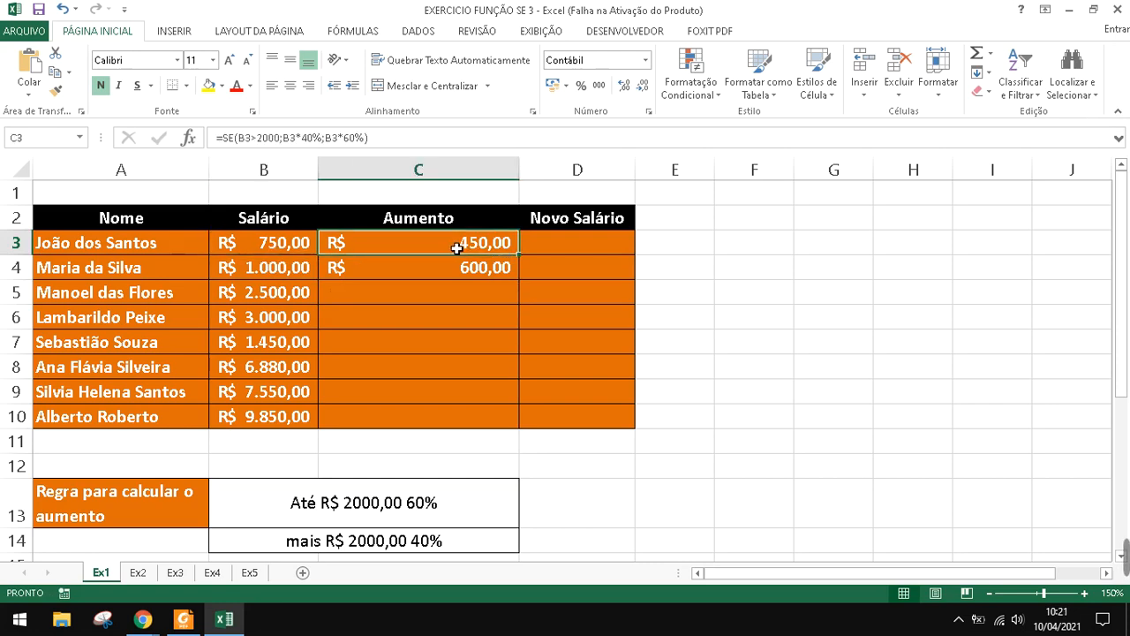
pyautogui.click(567, 252)
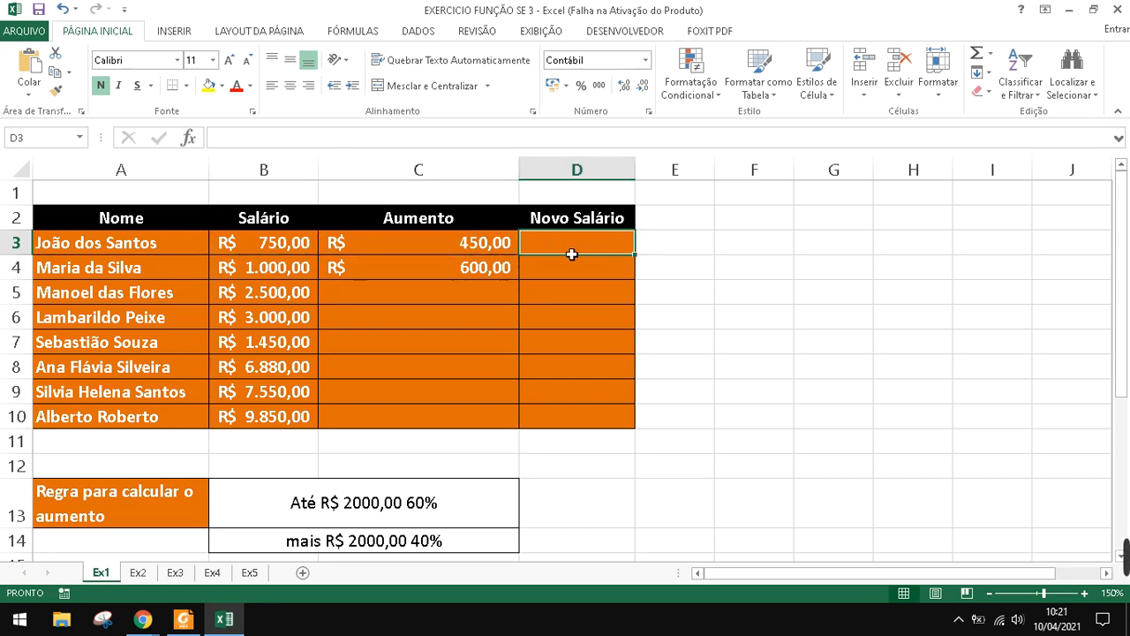
pyautogui.click(297, 245)
pyautogui.click(366, 247)
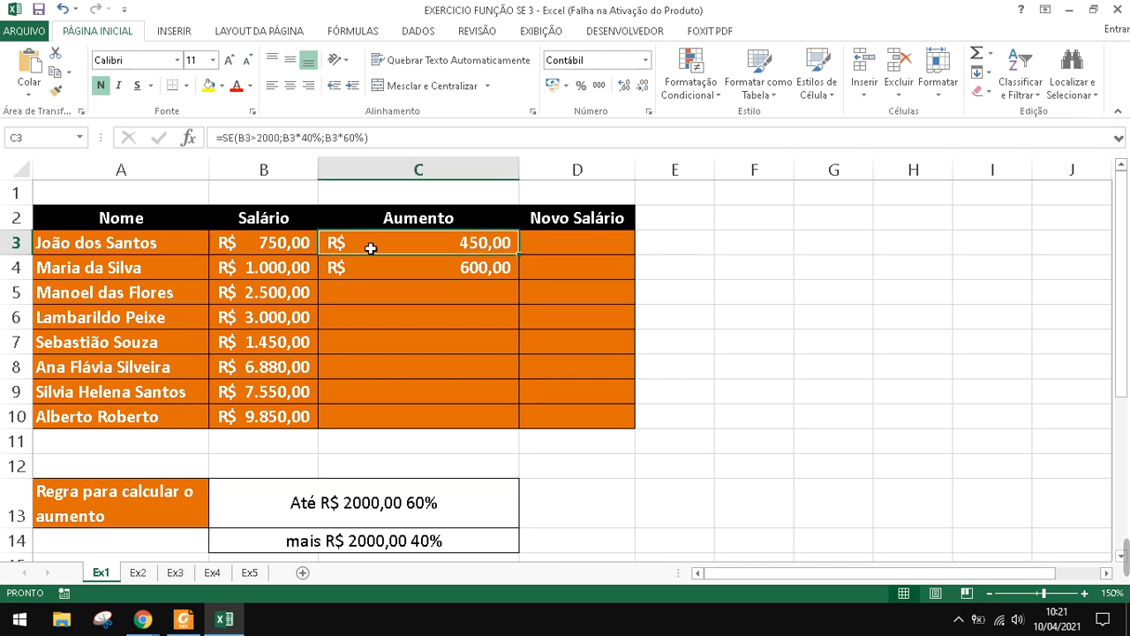
pyautogui.click(307, 248)
pyautogui.click(376, 249)
pyautogui.click(582, 252)
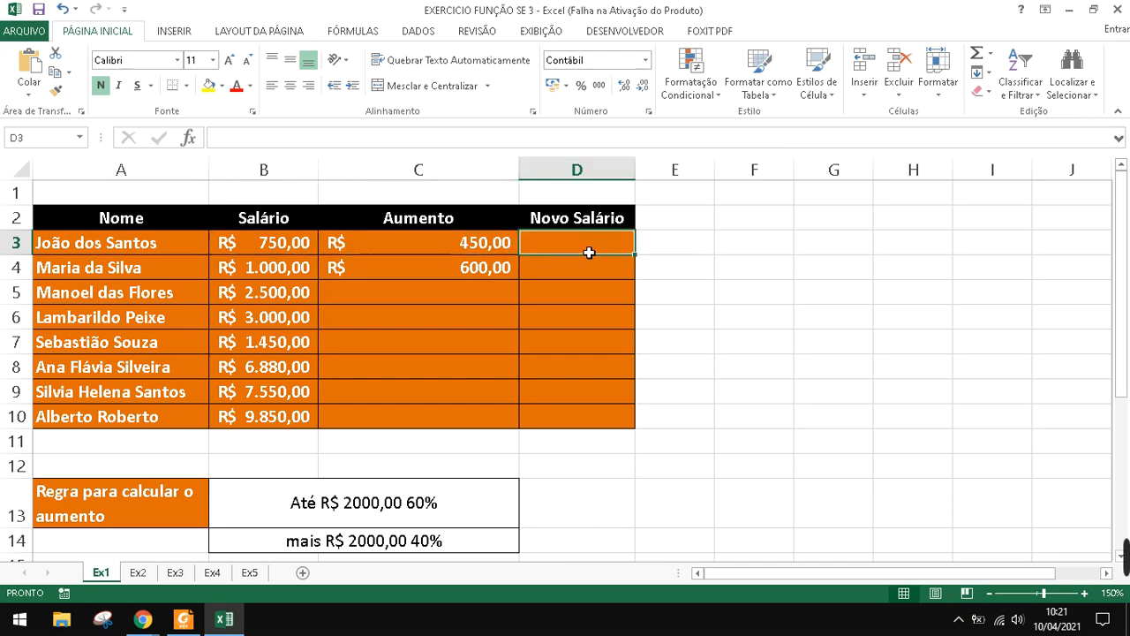
# Begin an SE formula in C5 with the logical test B5>2000, ending it with the argument separator
pyautogui.click(387, 298)
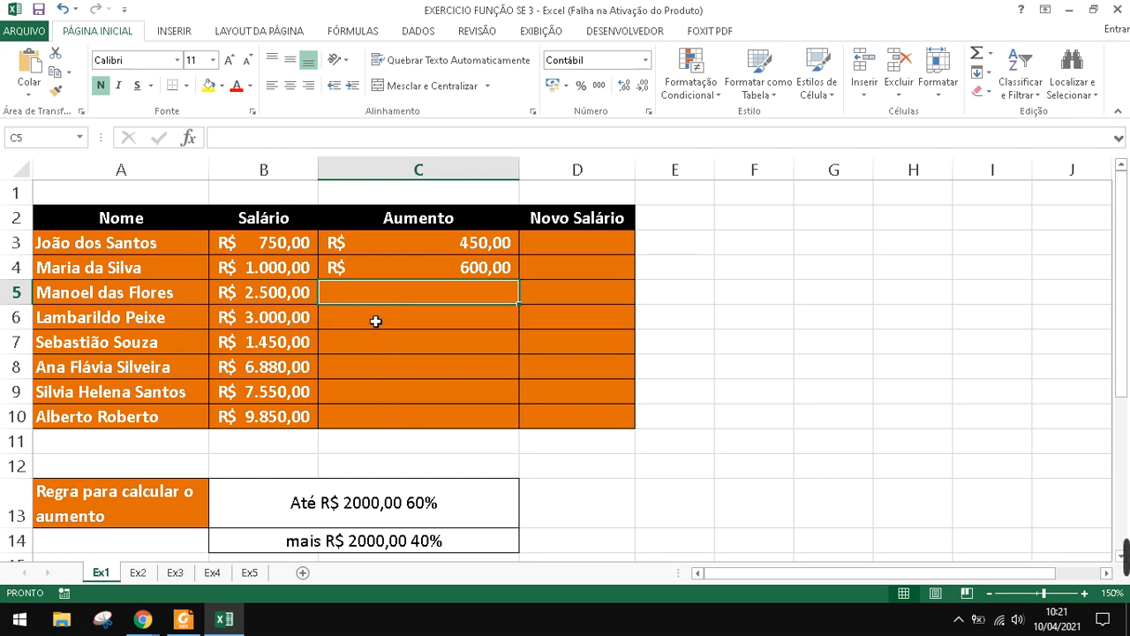
pyautogui.write('=se(')
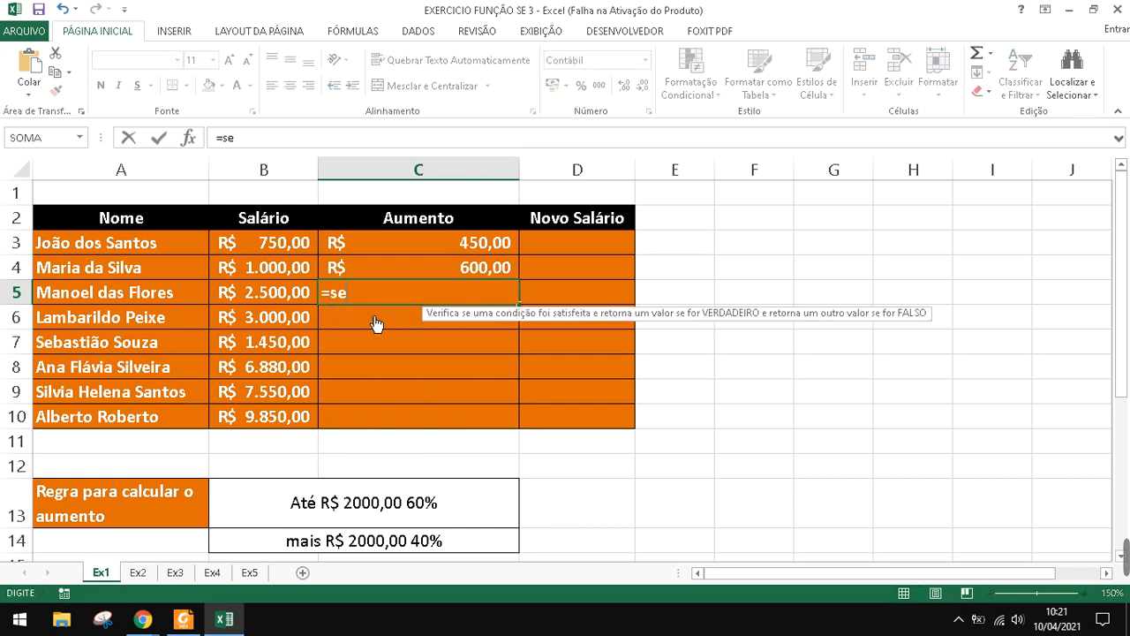
pyautogui.click(294, 298)
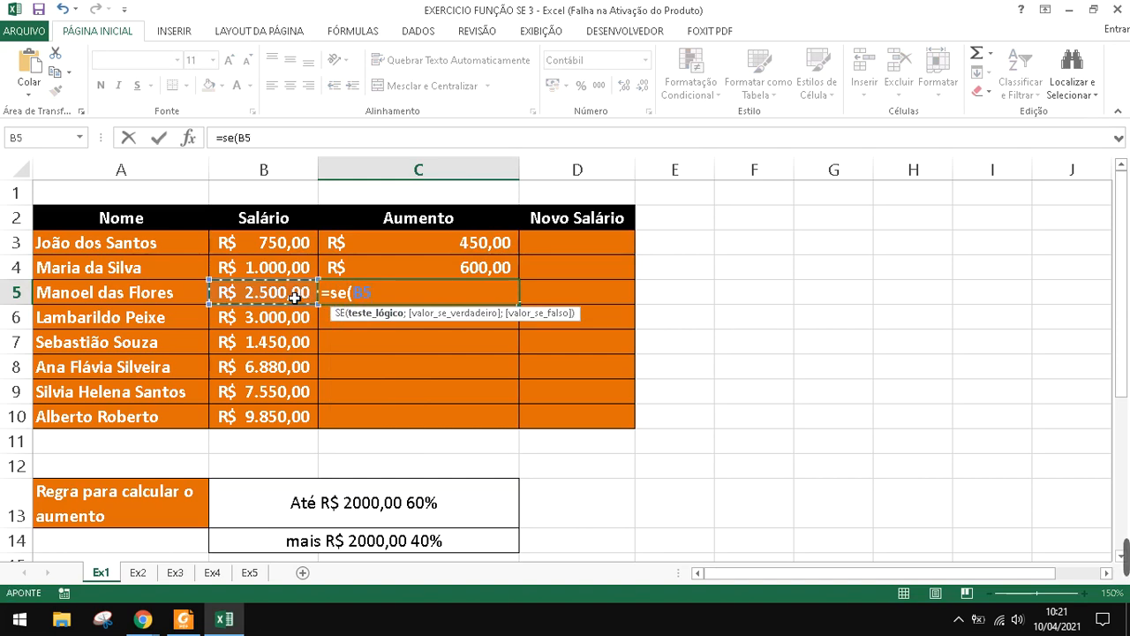
pyautogui.write('>2000')
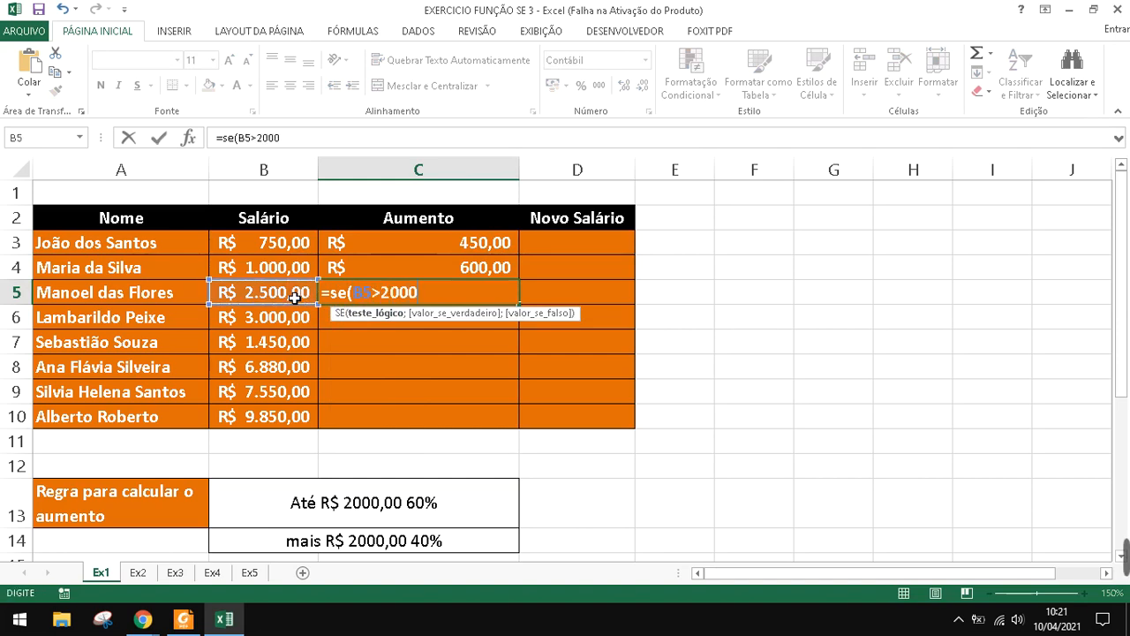
pyautogui.write(';')
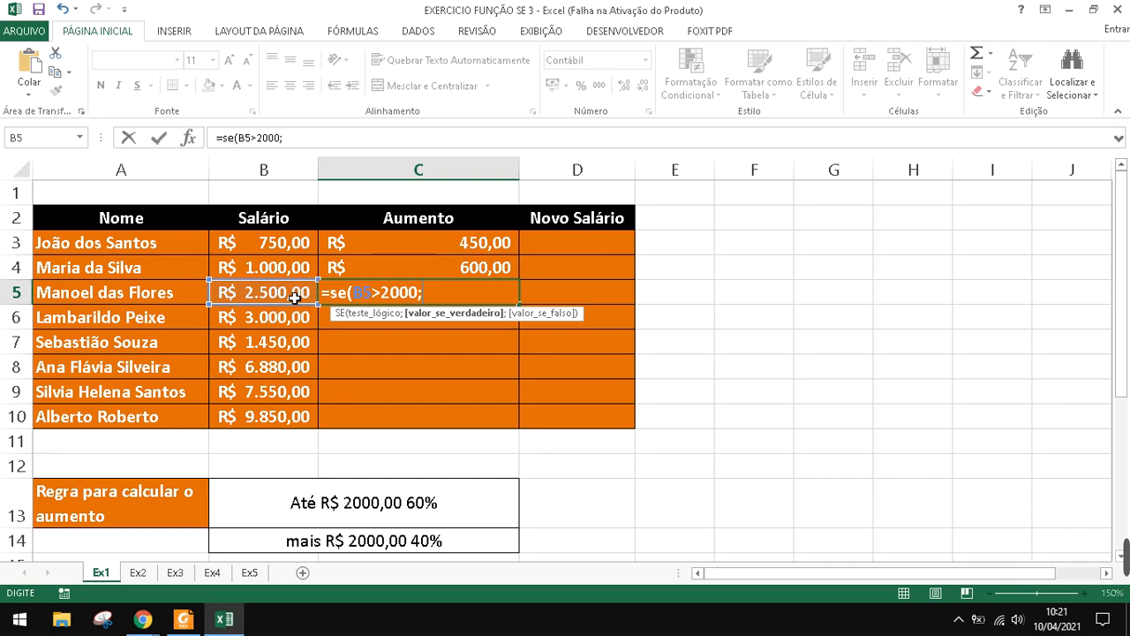
# Complete the SE formula in C5 with B5*40% as the true value and B5*60% as the false value
pyautogui.click(294, 298)
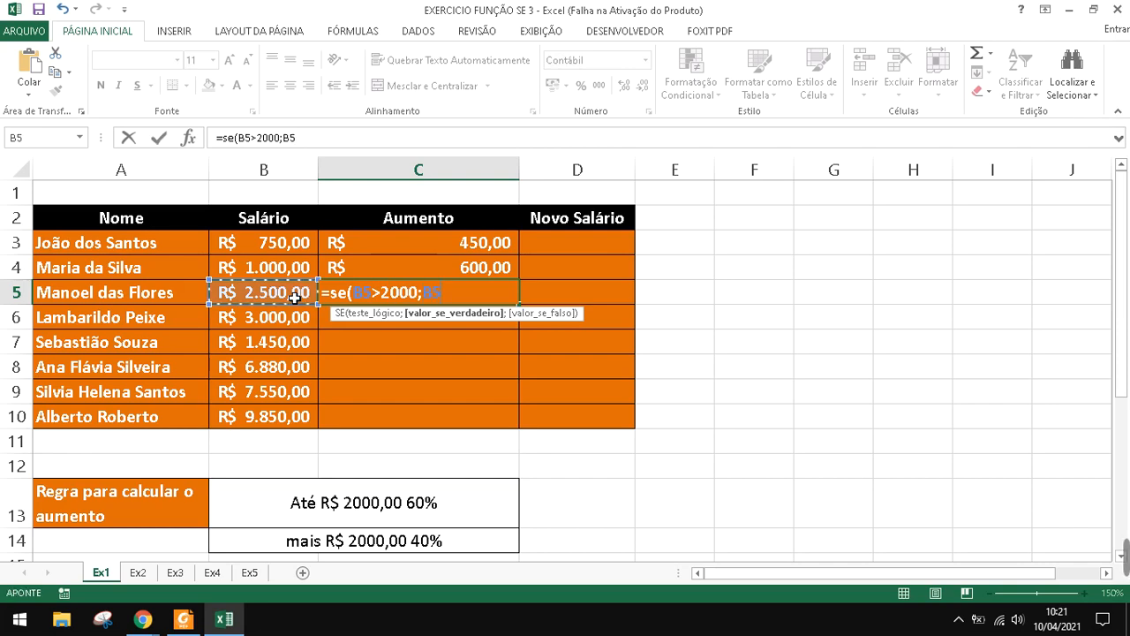
pyautogui.write('*')
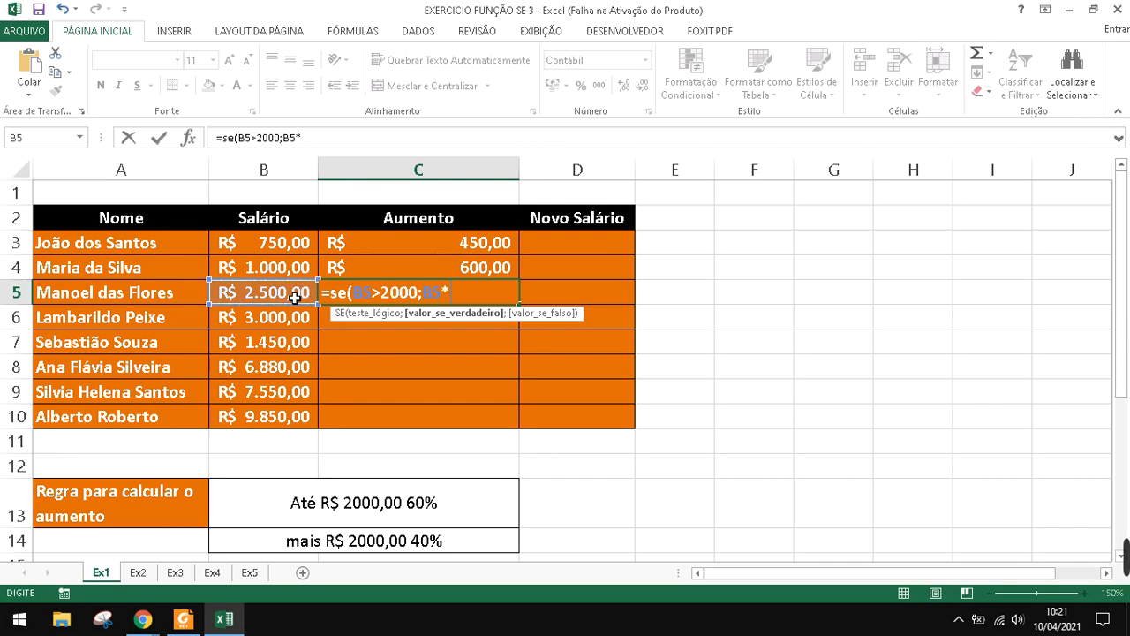
pyautogui.write('40%')
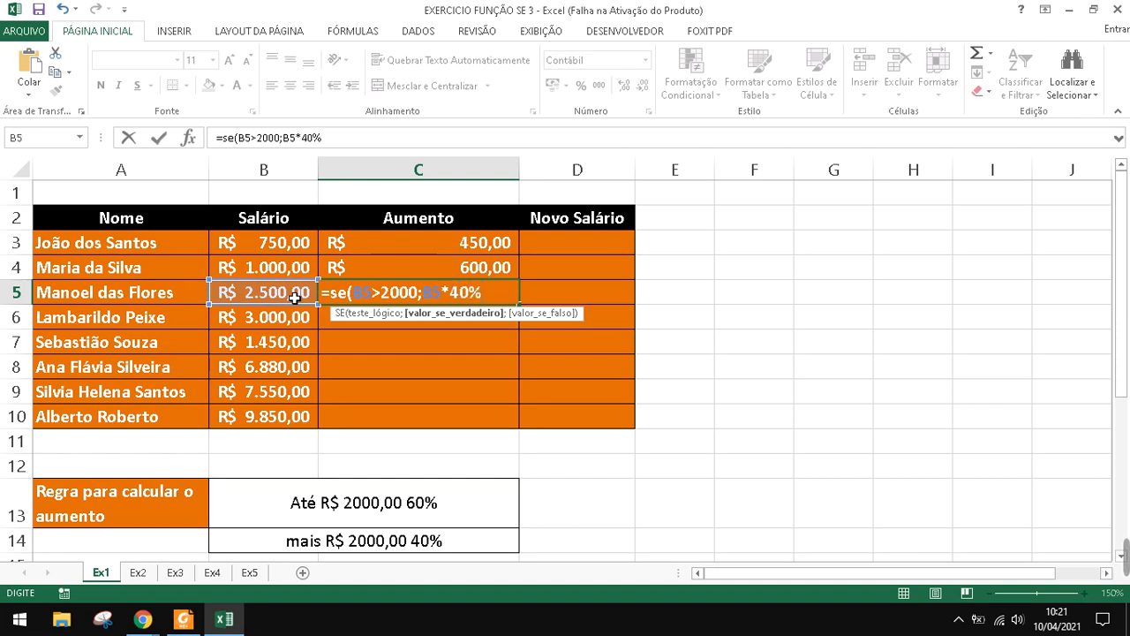
pyautogui.write(';')
pyautogui.click(294, 298)
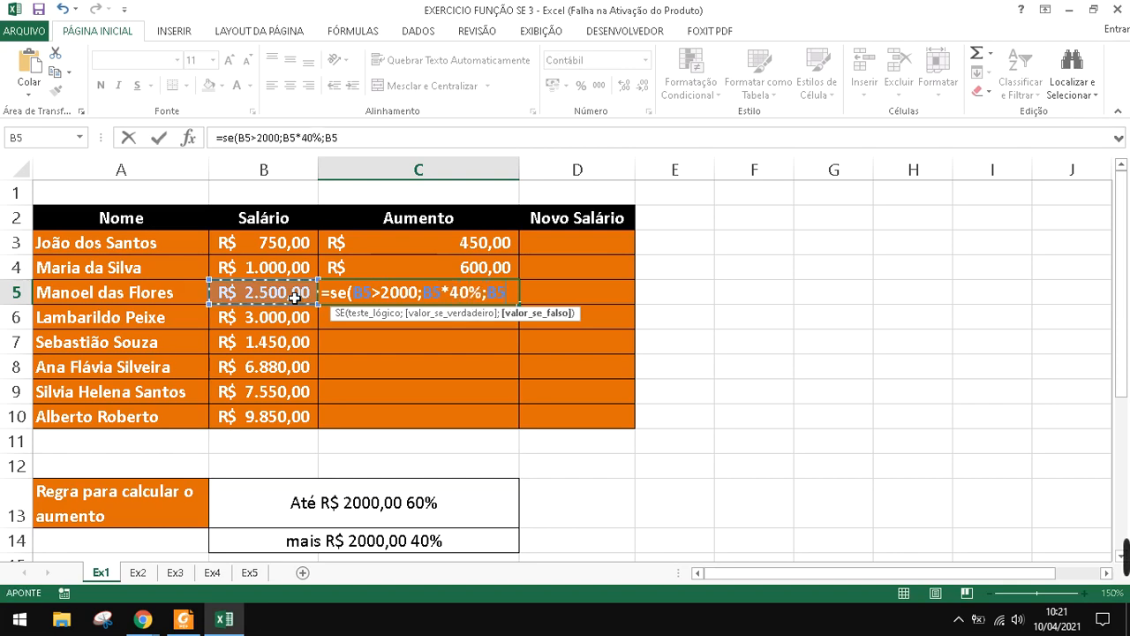
pyautogui.write('*60')
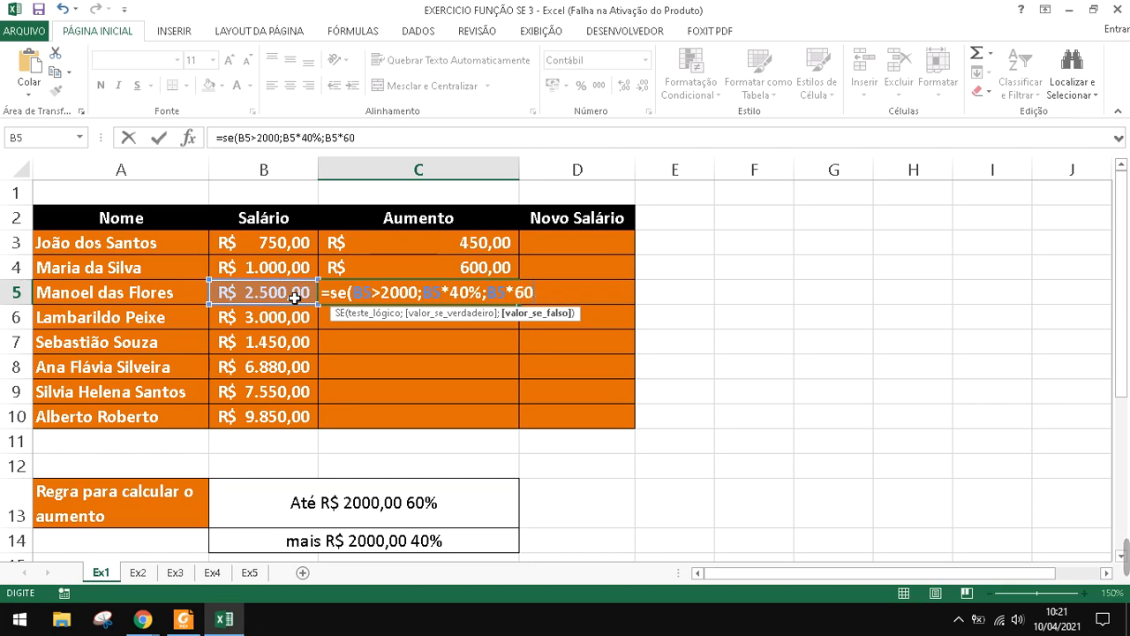
pyautogui.write('%)')
pyautogui.press('Return')
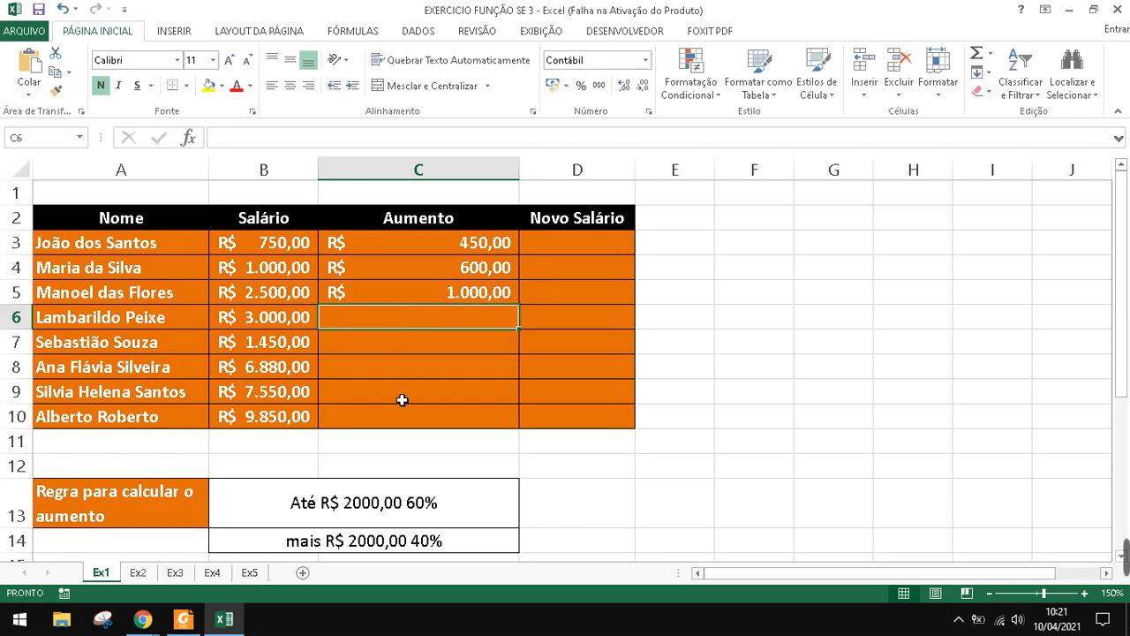
# Fill the SE formula from C5 down through C10 and check the copied formulas in C6 to C9
pyautogui.click(501, 291)
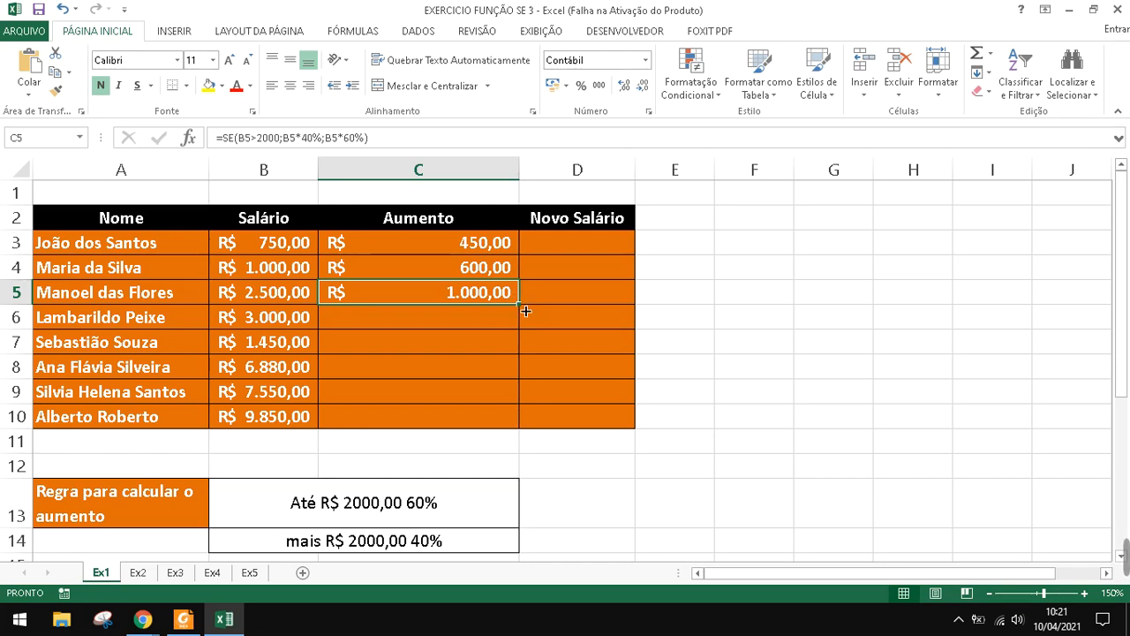
pyautogui.doubleClick(525, 311)
pyautogui.click(468, 304)
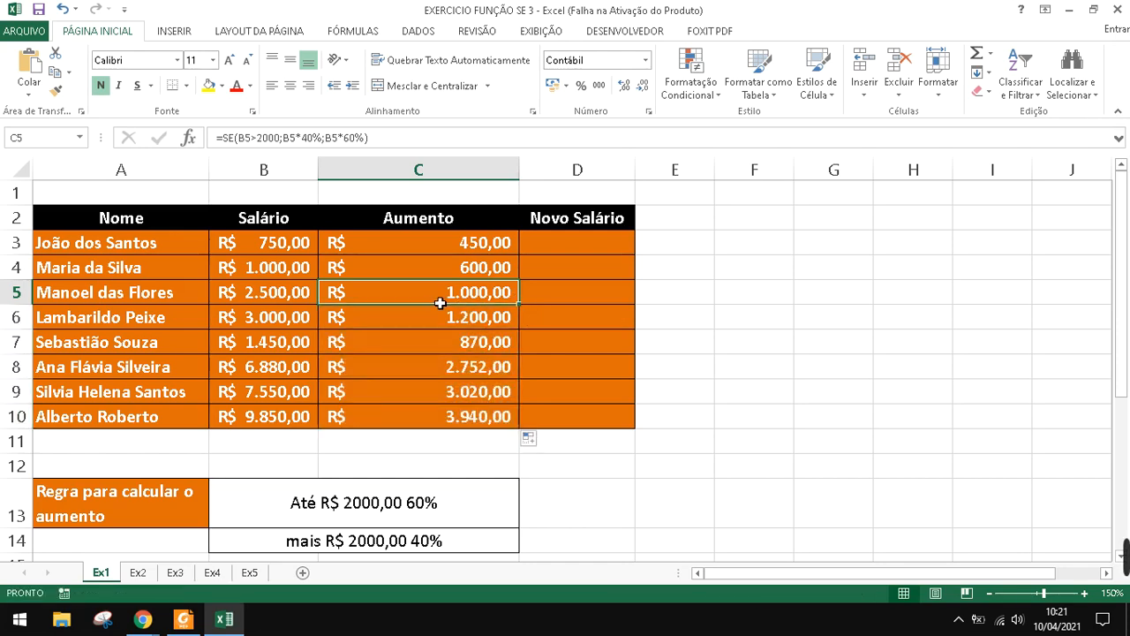
pyautogui.moveTo(440, 301); pyautogui.dragTo(444, 416)
pyautogui.click(415, 314)
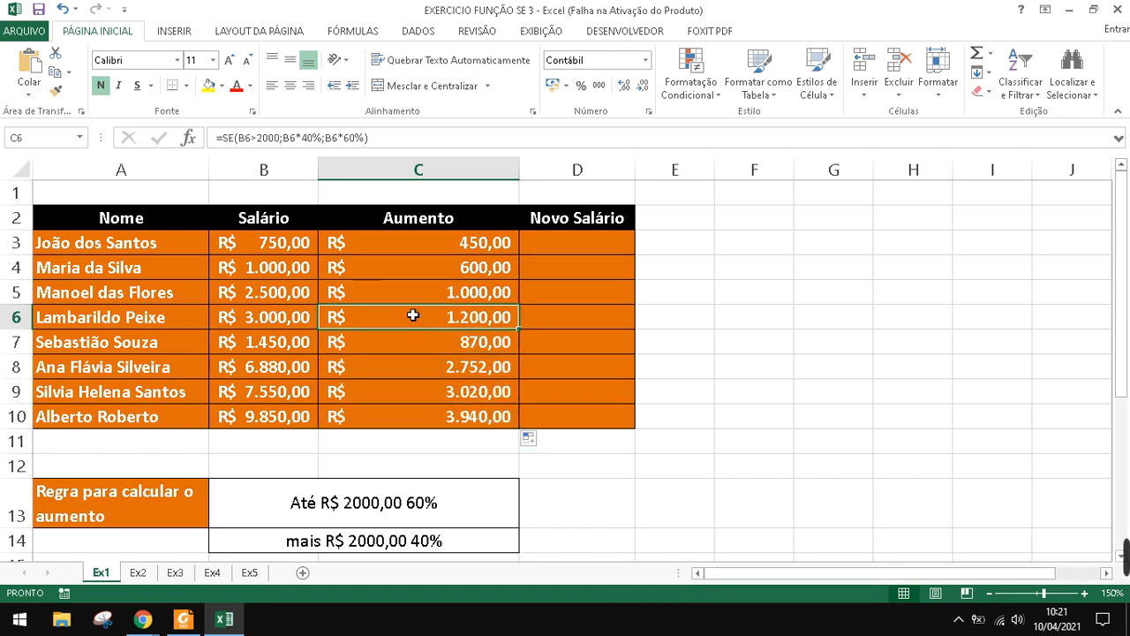
pyautogui.click(404, 348)
pyautogui.click(396, 371)
pyautogui.click(396, 392)
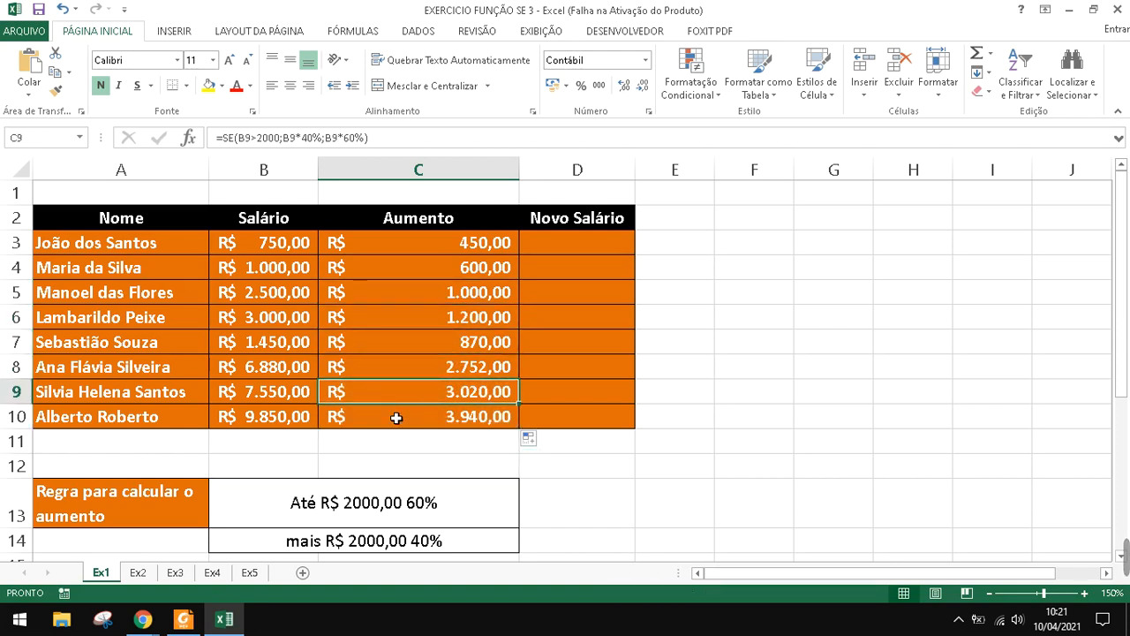
# Compare the SE formulas in C10, C6 and C5, opening C5 to inspect its logical test and both result arguments
pyautogui.click(397, 414)
pyautogui.click(411, 323)
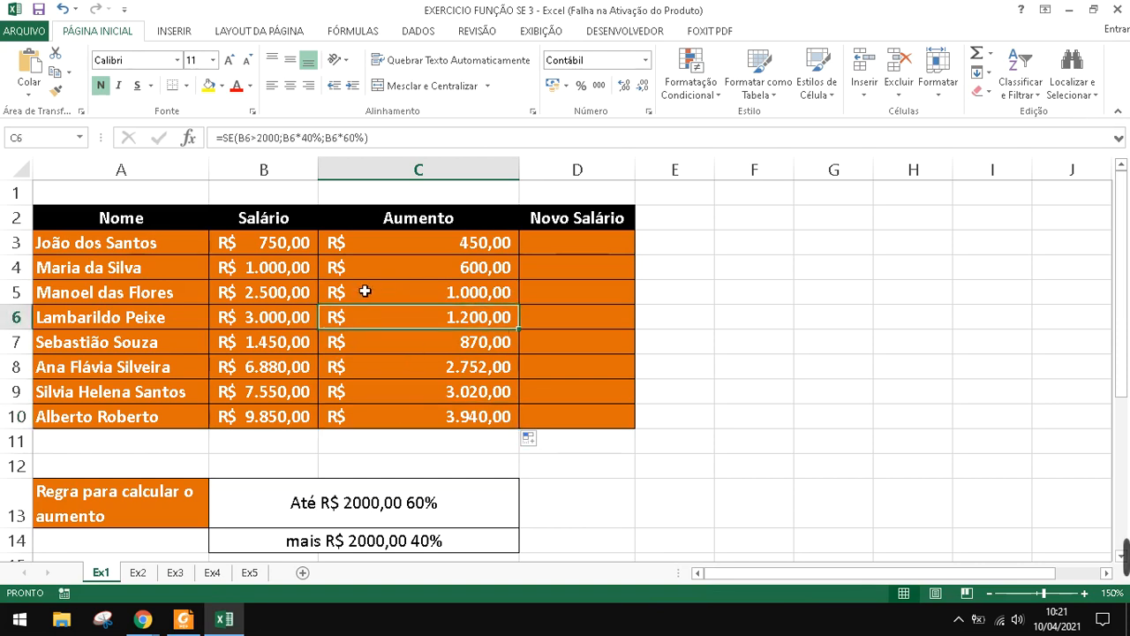
pyautogui.click(377, 302)
pyautogui.click(477, 322)
pyautogui.click(399, 297)
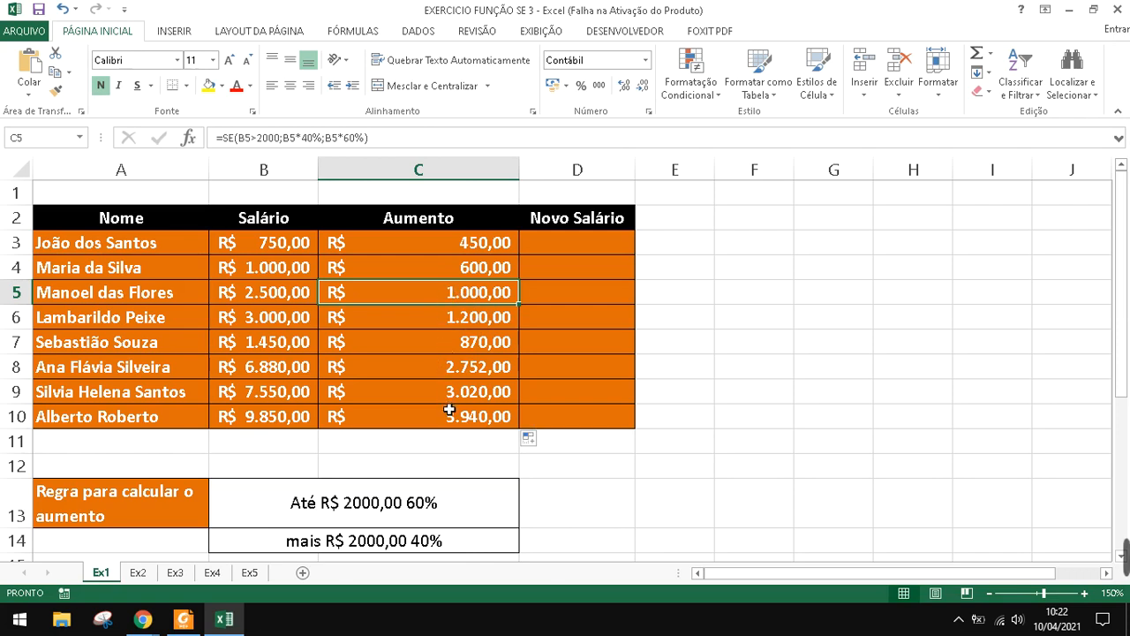
pyautogui.doubleClick(439, 300)
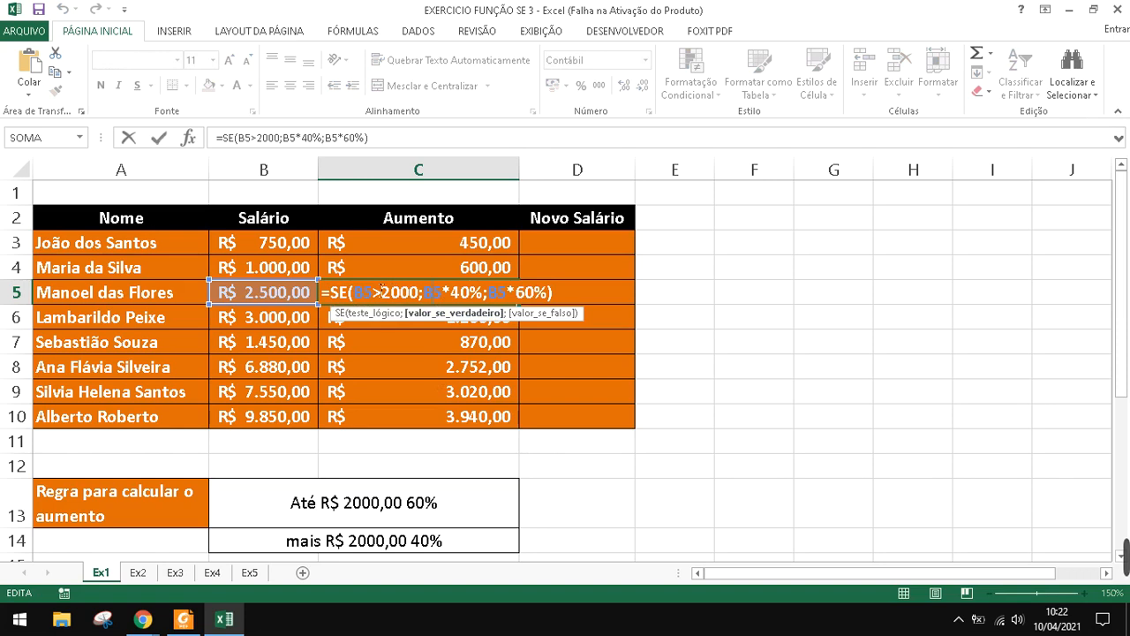
pyautogui.press('Escape')
# Examine how the cell references change in the copied SE formulas from C6 down to C10 and back up
pyautogui.click(398, 324)
pyautogui.click(396, 348)
pyautogui.click(397, 367)
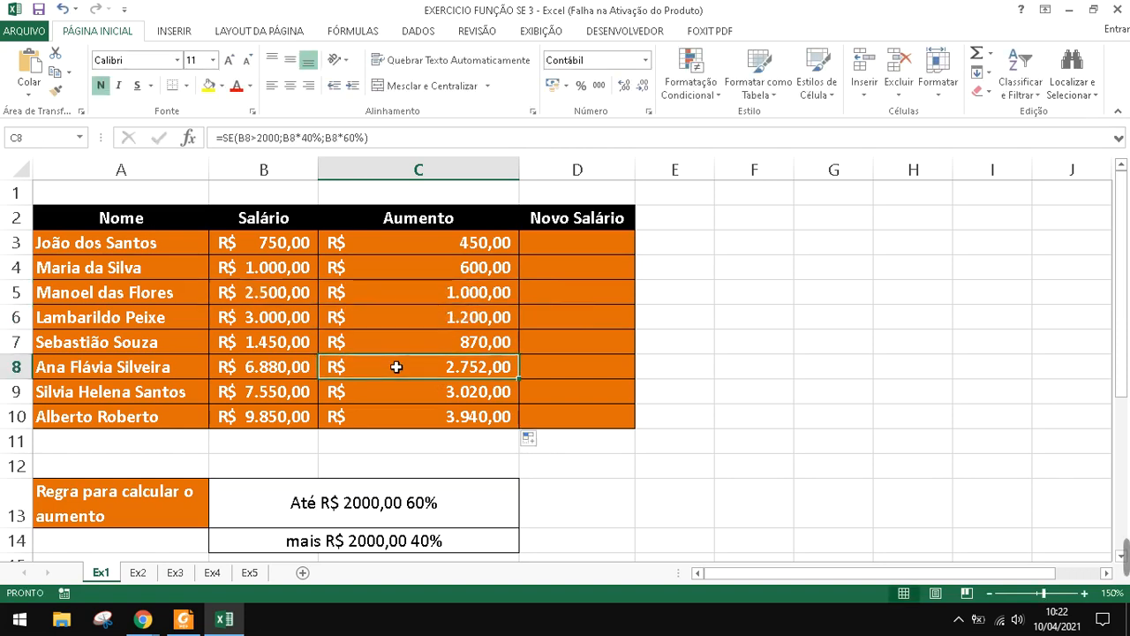
pyautogui.click(391, 390)
pyautogui.click(383, 415)
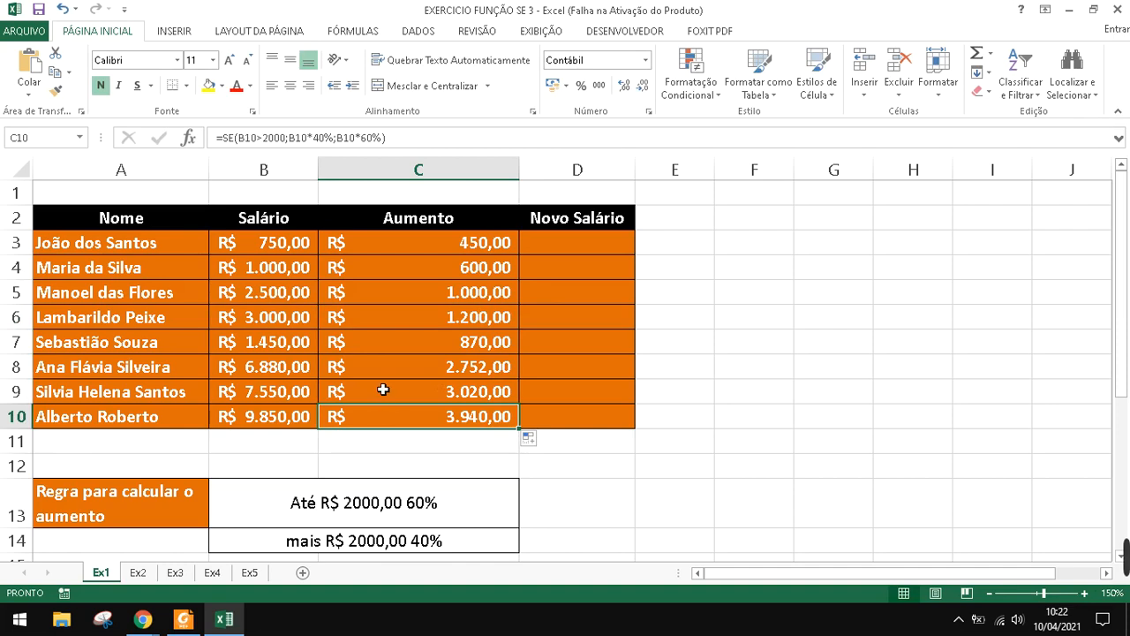
pyautogui.click(383, 389)
pyautogui.click(378, 365)
pyautogui.click(376, 344)
pyautogui.click(370, 320)
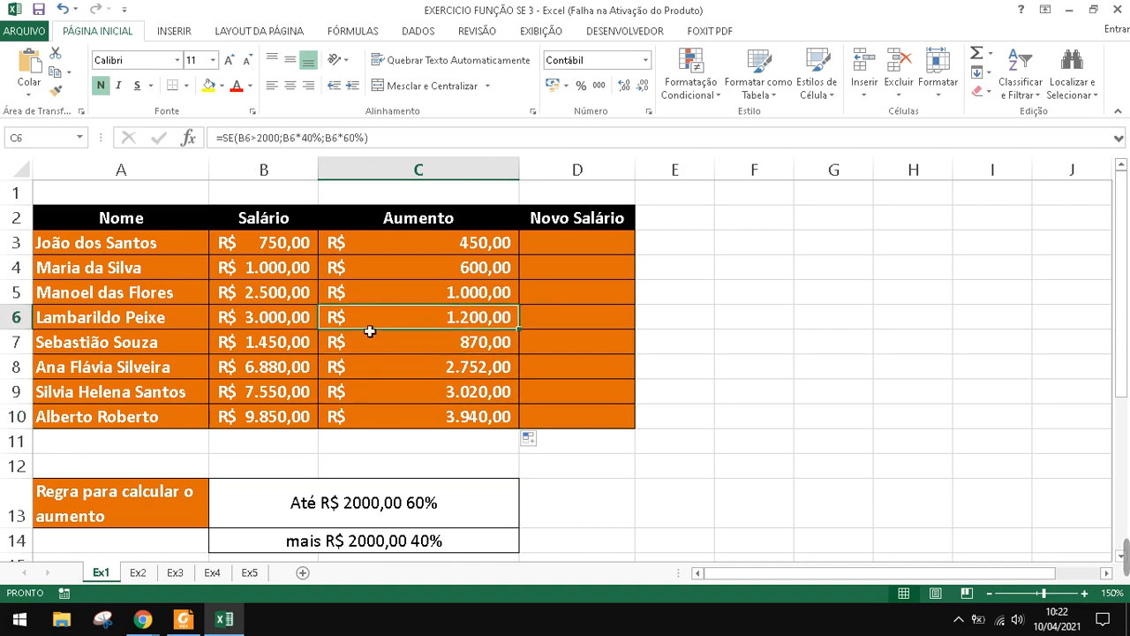
# Clear the raises in C4 to C10, then refill them by copying the SE formula from C3 down through C10
pyautogui.click(395, 244)
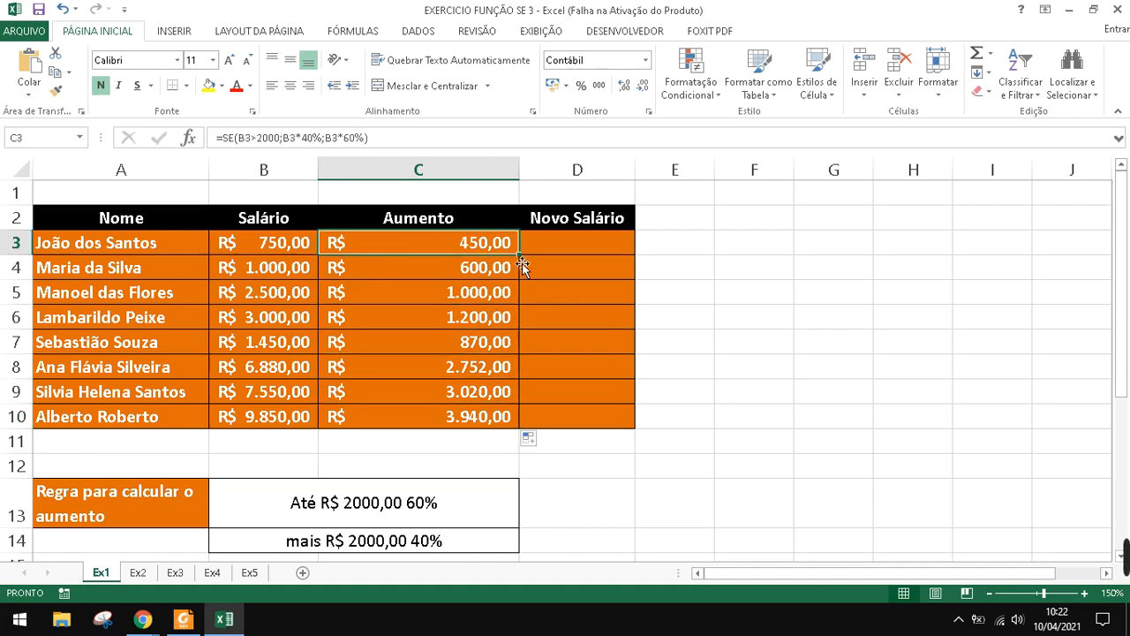
pyautogui.moveTo(488, 268); pyautogui.dragTo(474, 416)
pyautogui.press('Delete')
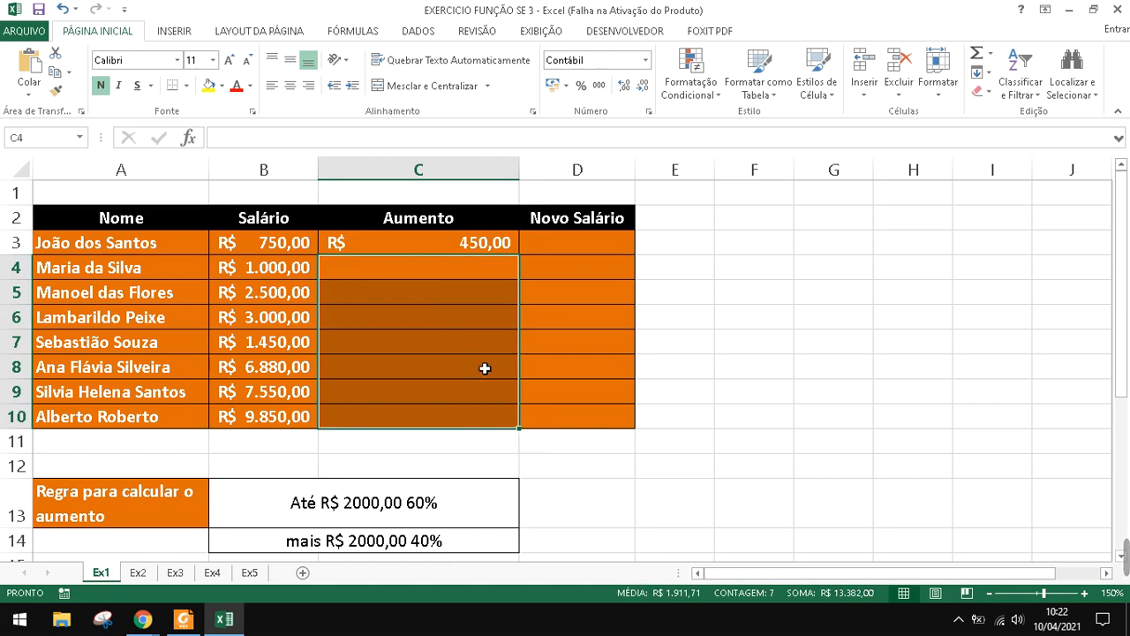
pyautogui.click(503, 249)
pyautogui.moveTo(521, 257); pyautogui.dragTo(523, 261)
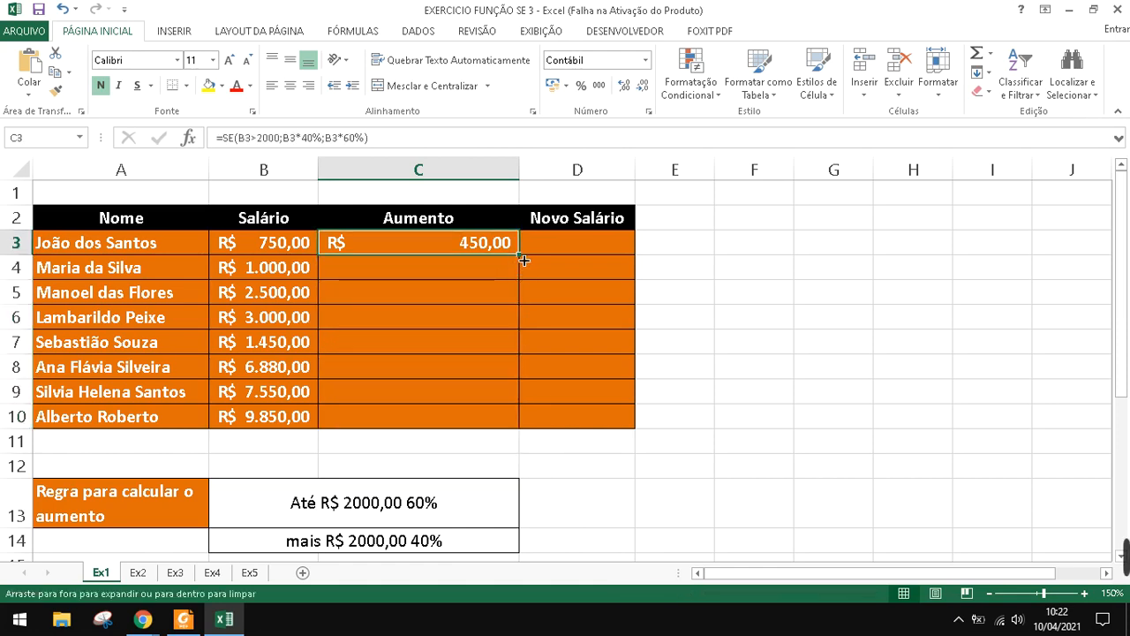
pyautogui.doubleClick(523, 260)
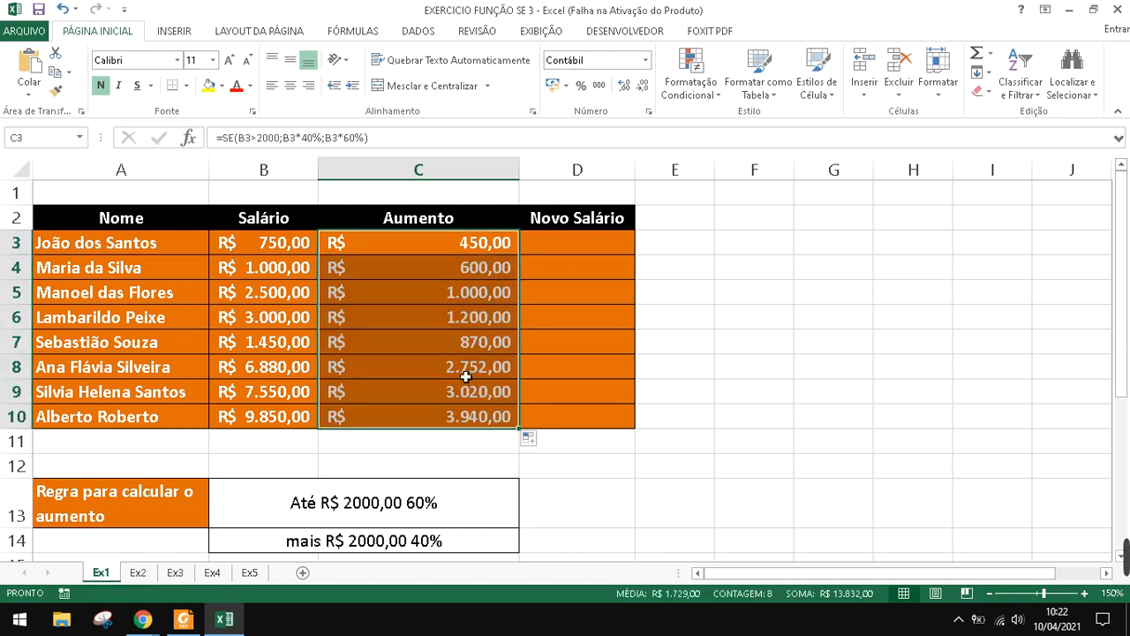
pyautogui.click(539, 252)
pyautogui.click(490, 251)
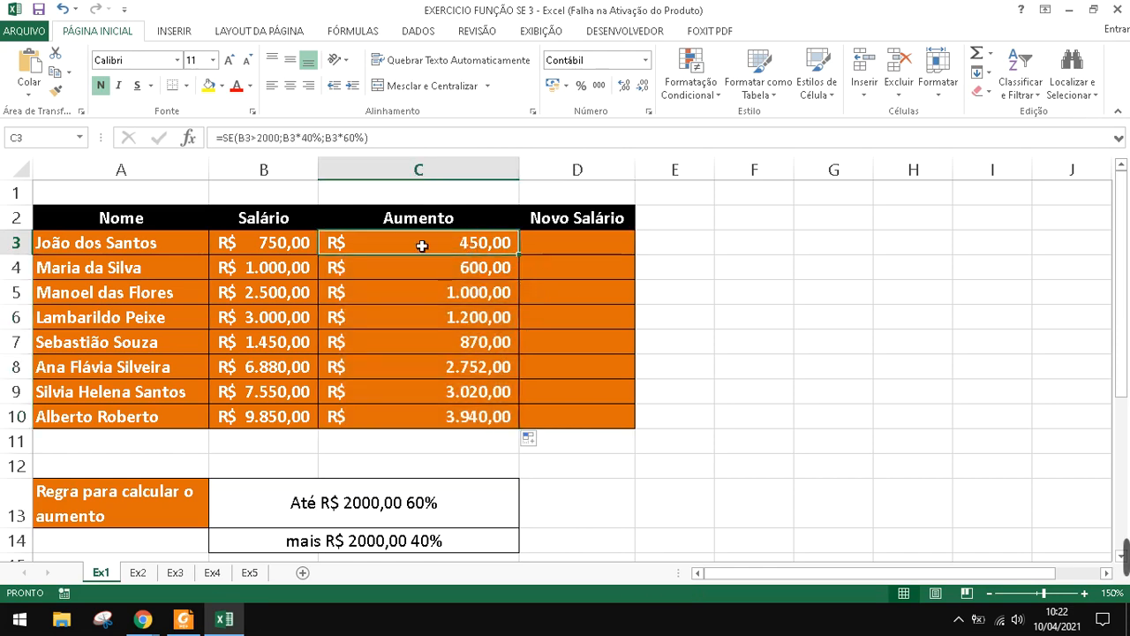
pyautogui.click(470, 268)
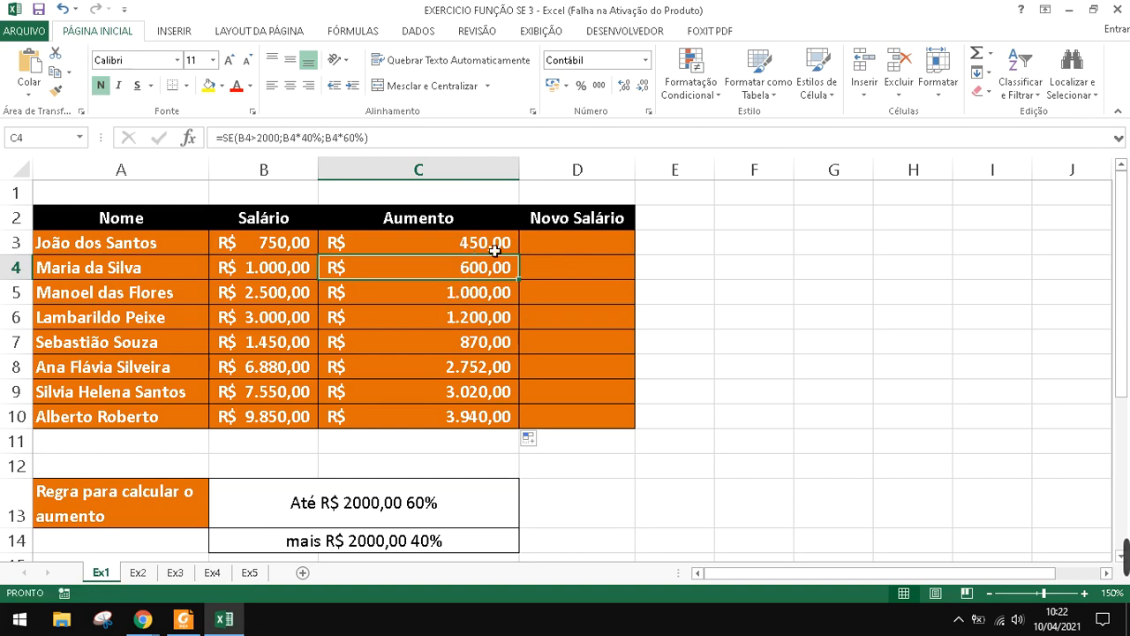
# Calculate the first employee's Novo Salário in D3 with the formula =B3+C3
pyautogui.click(589, 244)
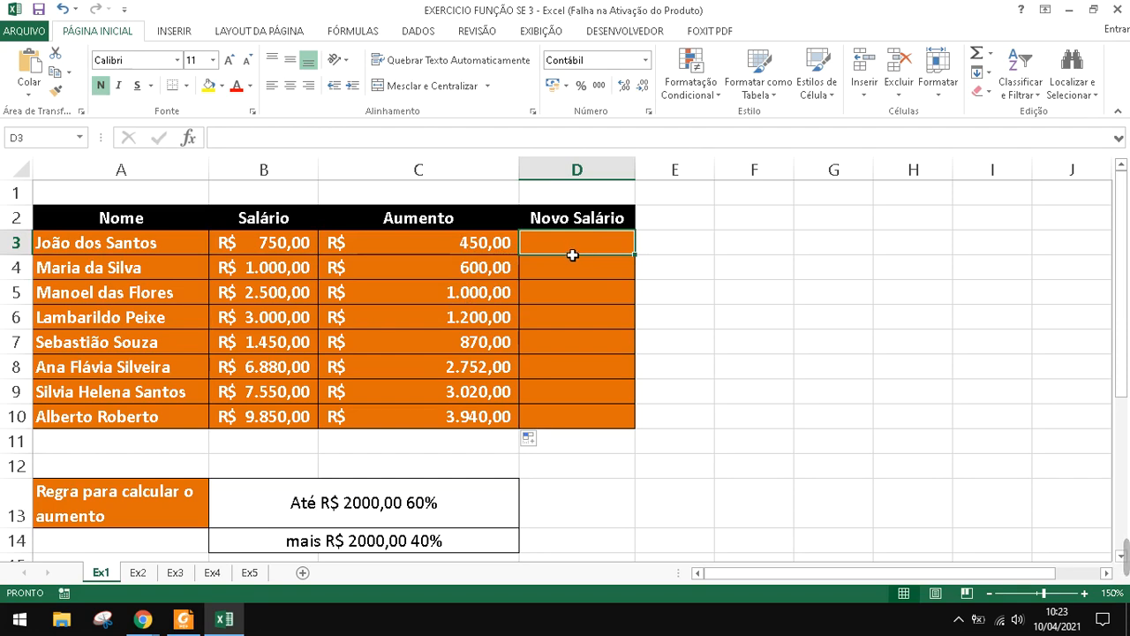
pyautogui.click(399, 248)
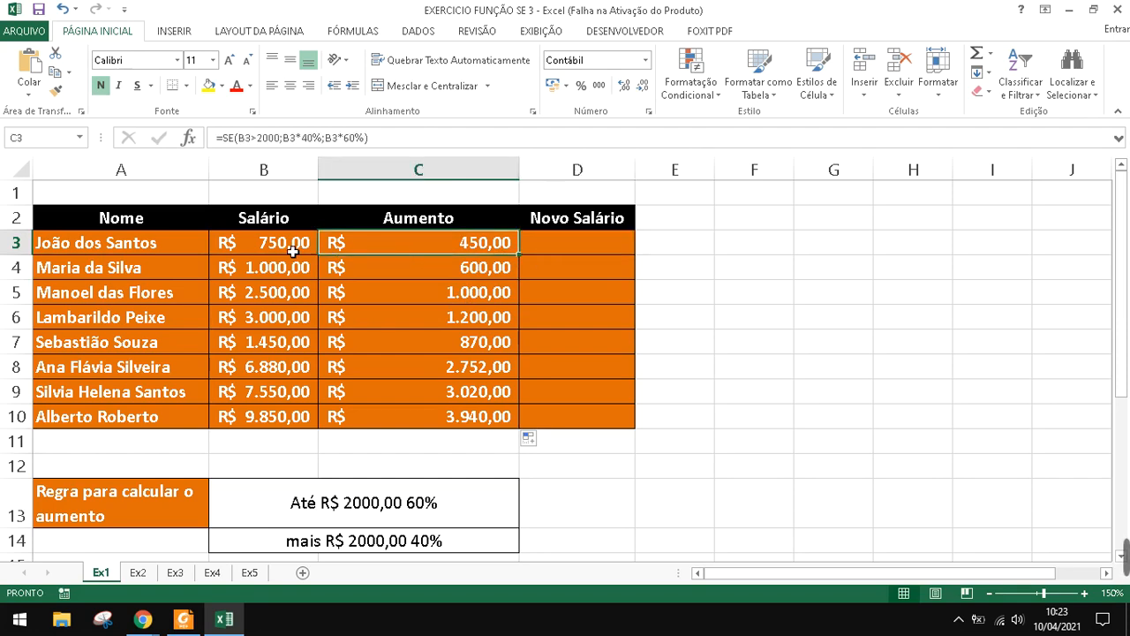
pyautogui.click(594, 251)
pyautogui.write('=soma')
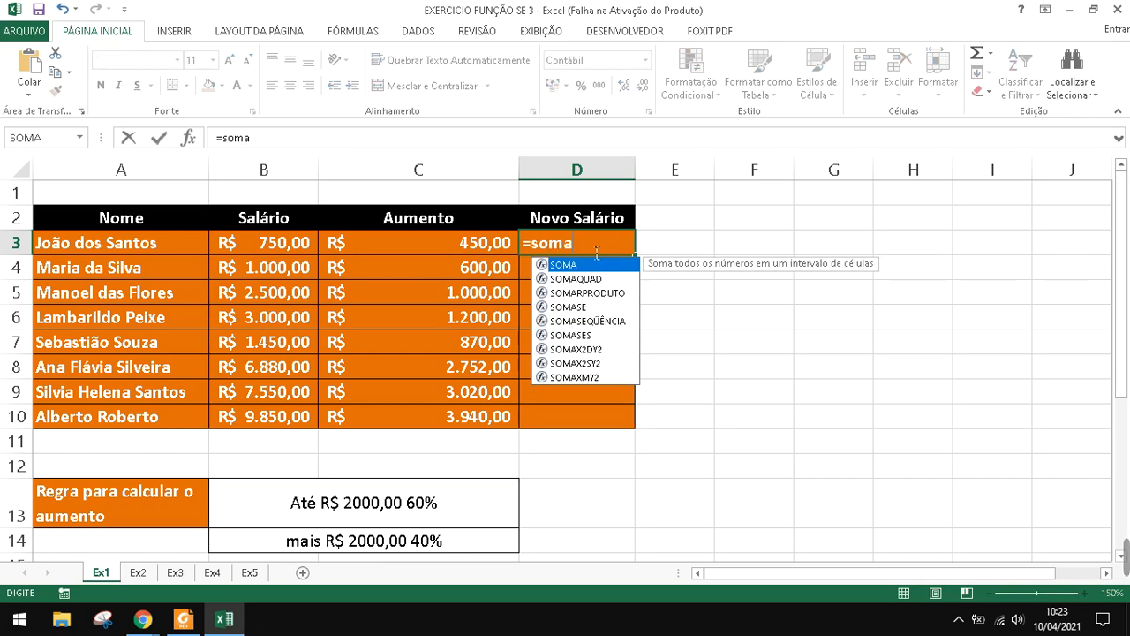
pyautogui.press('BackSpace')
pyautogui.press('BackSpace')
pyautogui.press('BackSpace')
pyautogui.press('BackSpace')
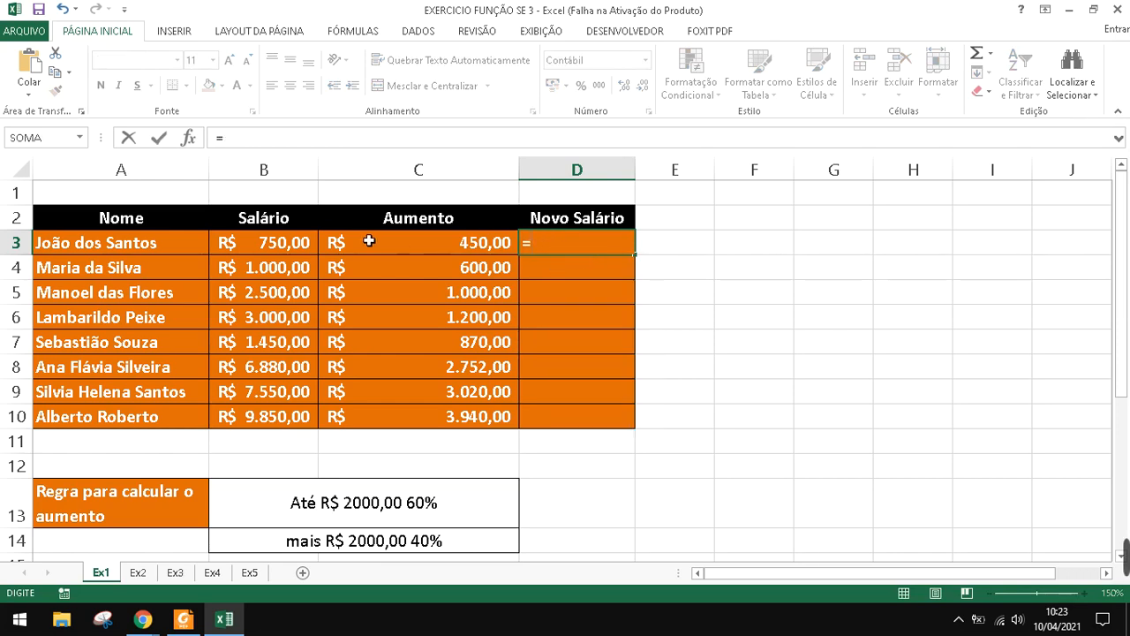
pyautogui.click(304, 252)
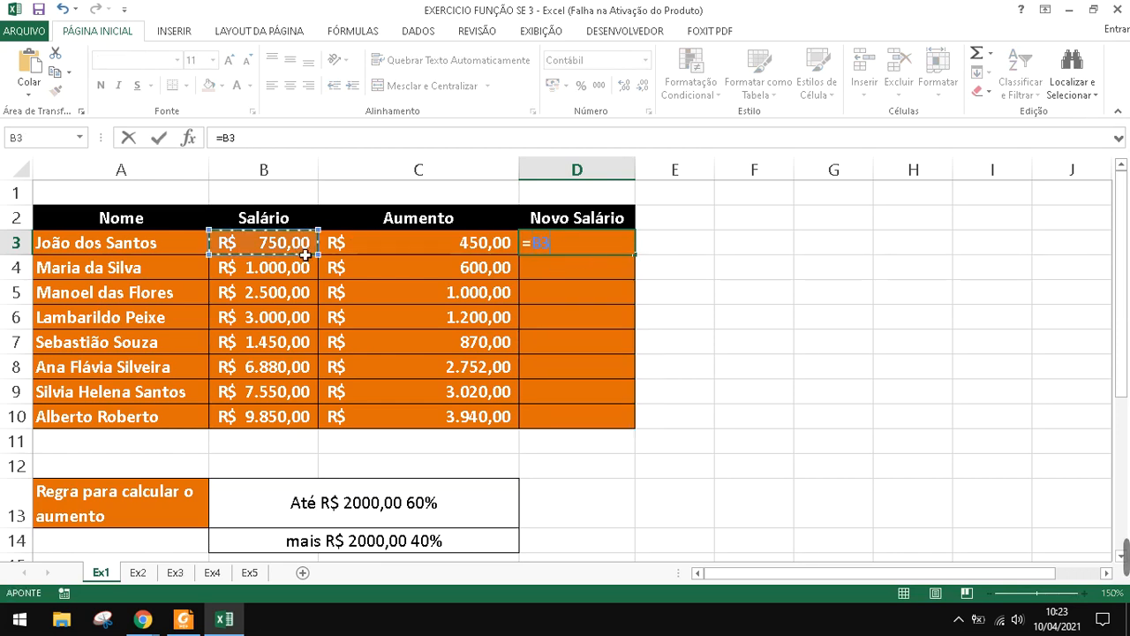
pyautogui.write('+')
pyautogui.click(383, 260)
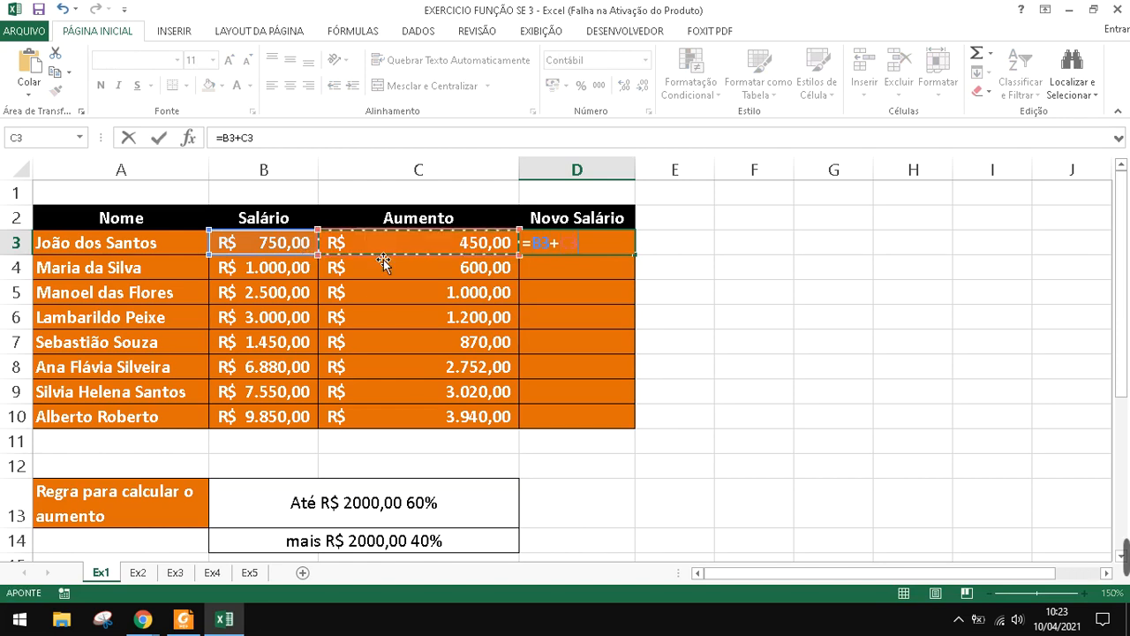
pyautogui.press('Return')
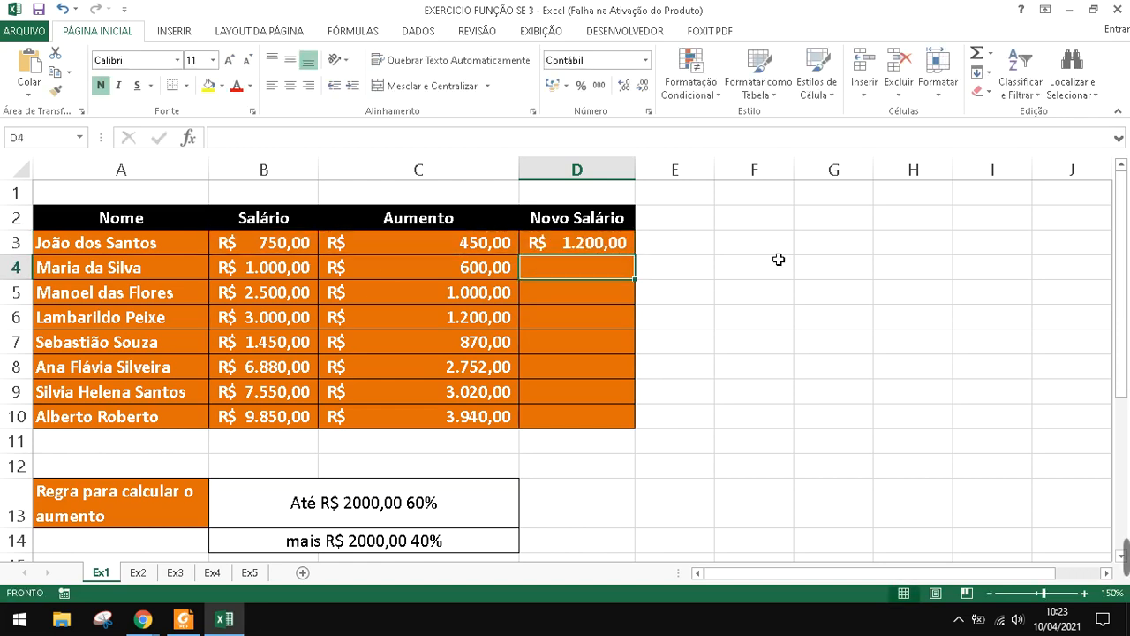
# Fill the Novo Salário formula from D3 down through D10
pyautogui.click(618, 247)
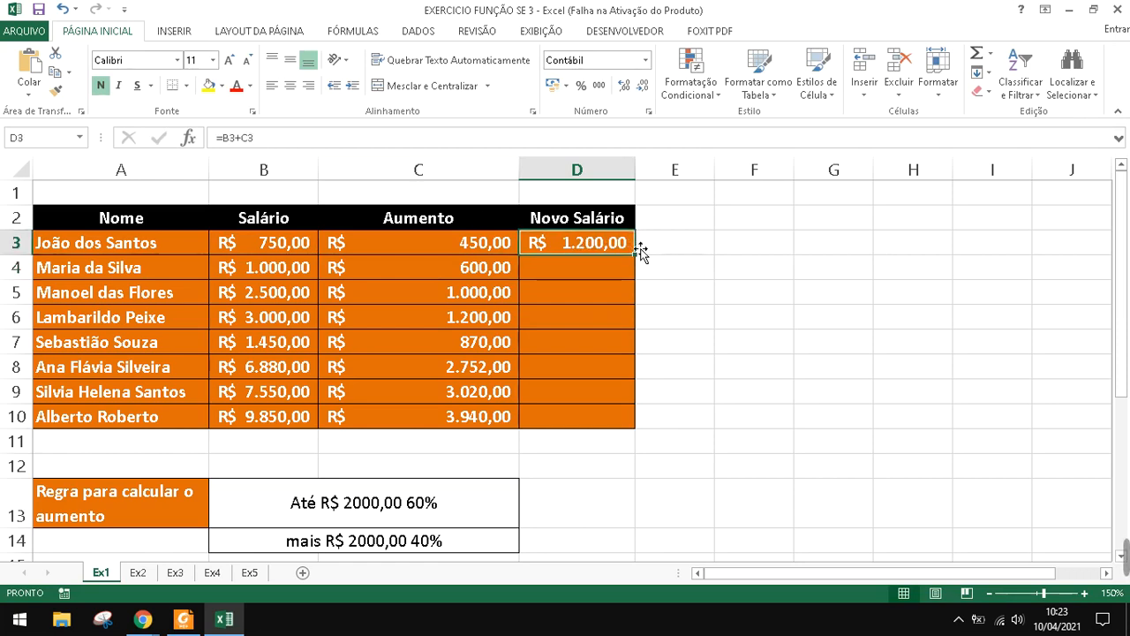
pyautogui.doubleClick(641, 261)
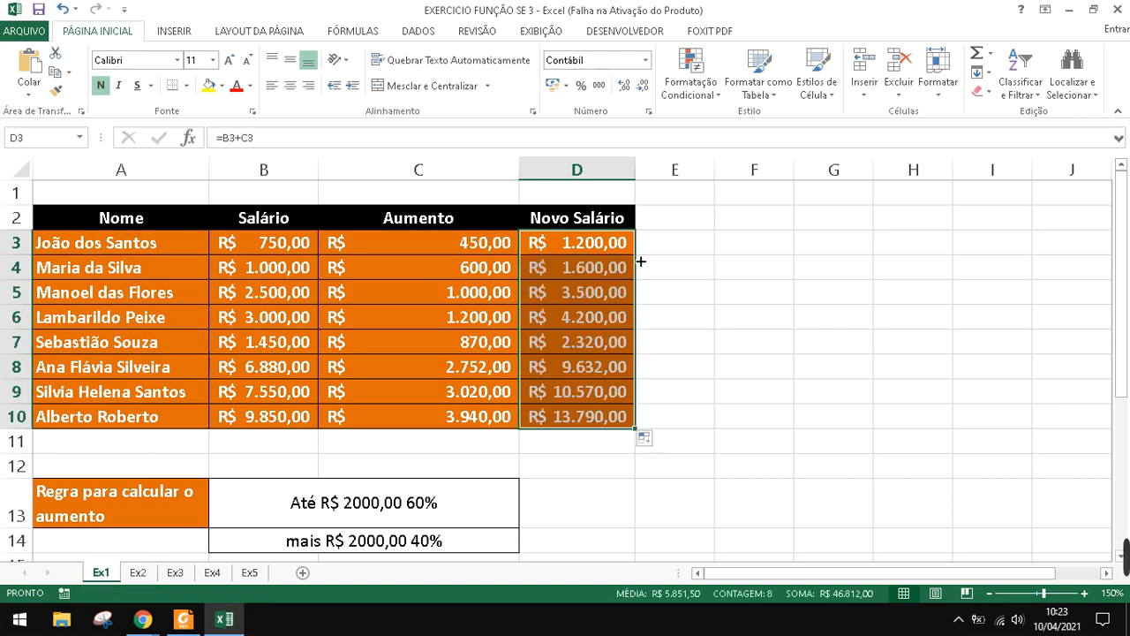
pyautogui.click(711, 252)
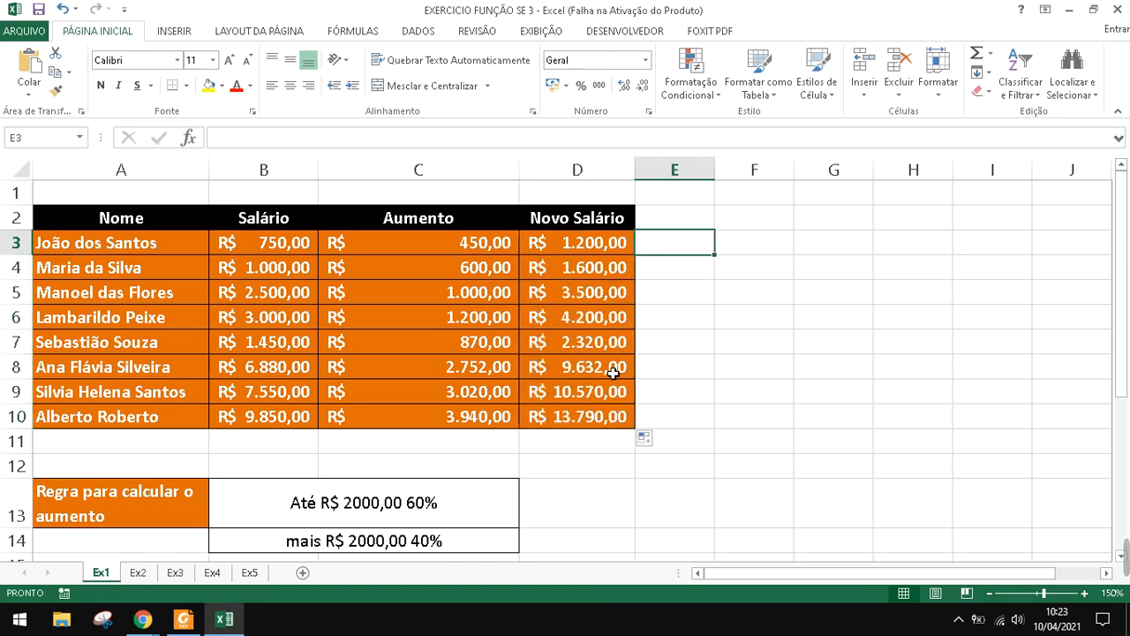
# Check D10's formula, the raises in C6 to C10 and the salaries in B8 to B10 that feed Novo Salário
pyautogui.click(578, 415)
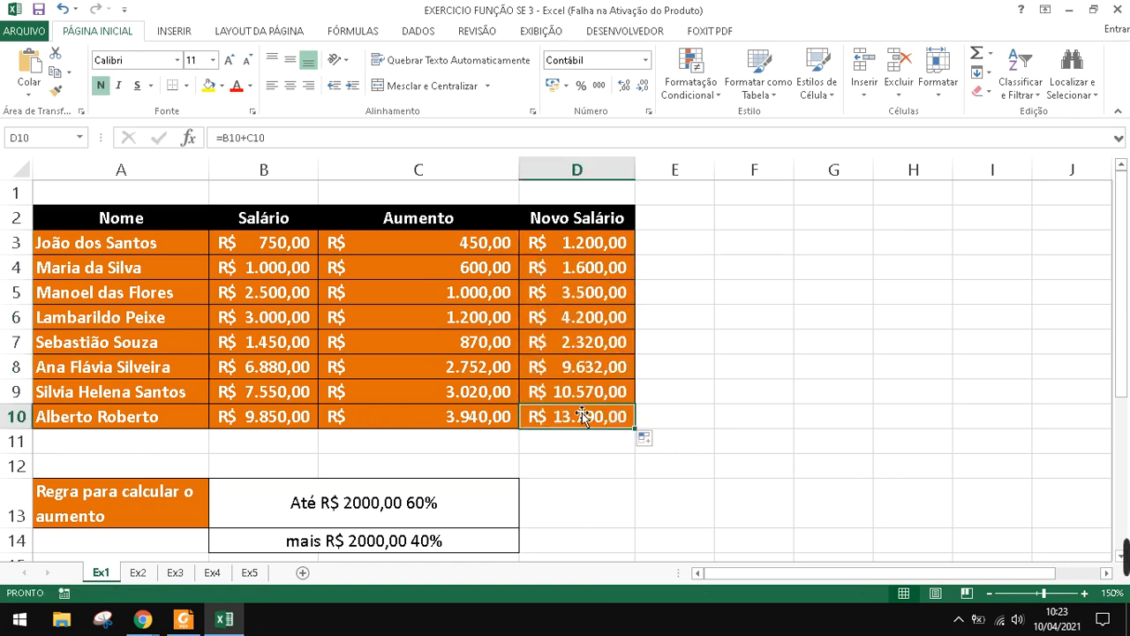
pyautogui.click(436, 426)
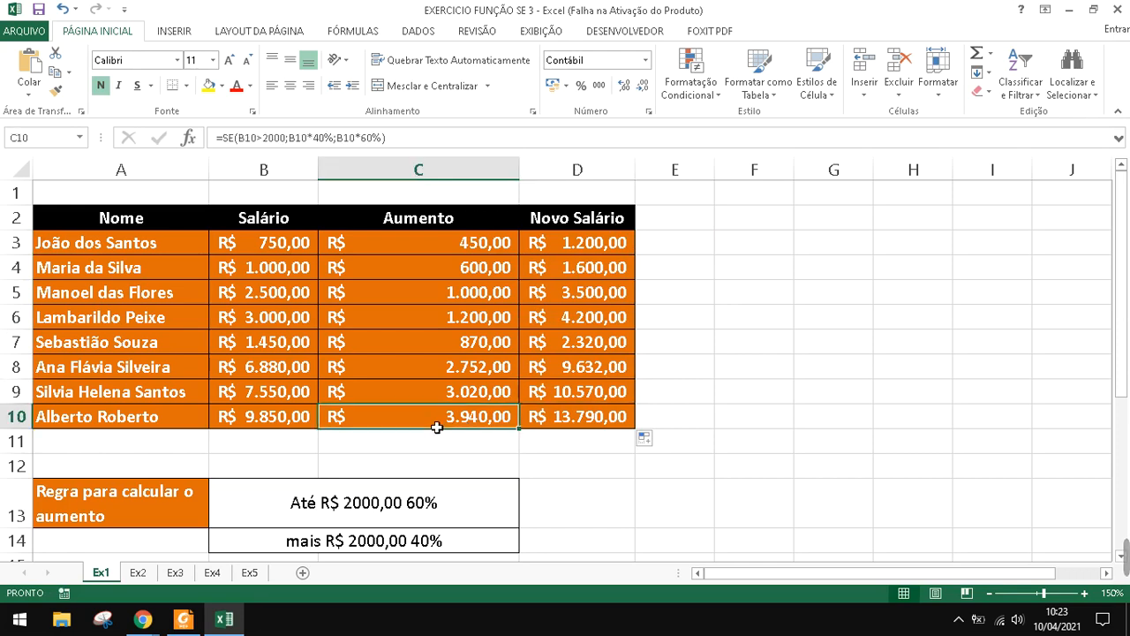
pyautogui.click(443, 394)
pyautogui.click(448, 371)
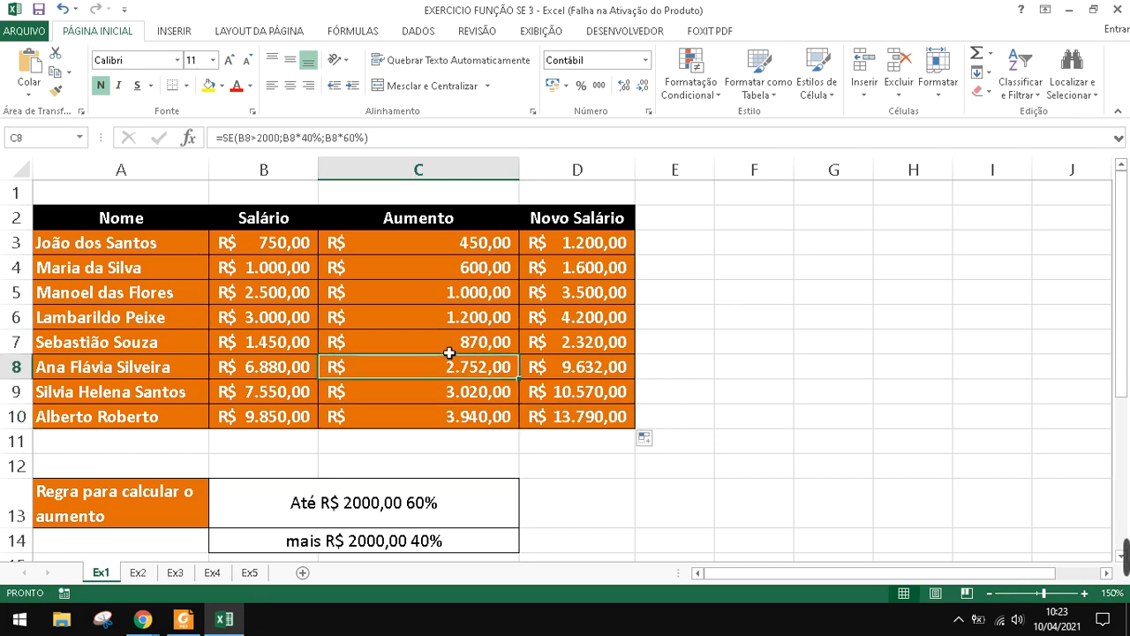
pyautogui.click(449, 346)
pyautogui.click(450, 327)
pyautogui.click(277, 422)
pyautogui.click(284, 391)
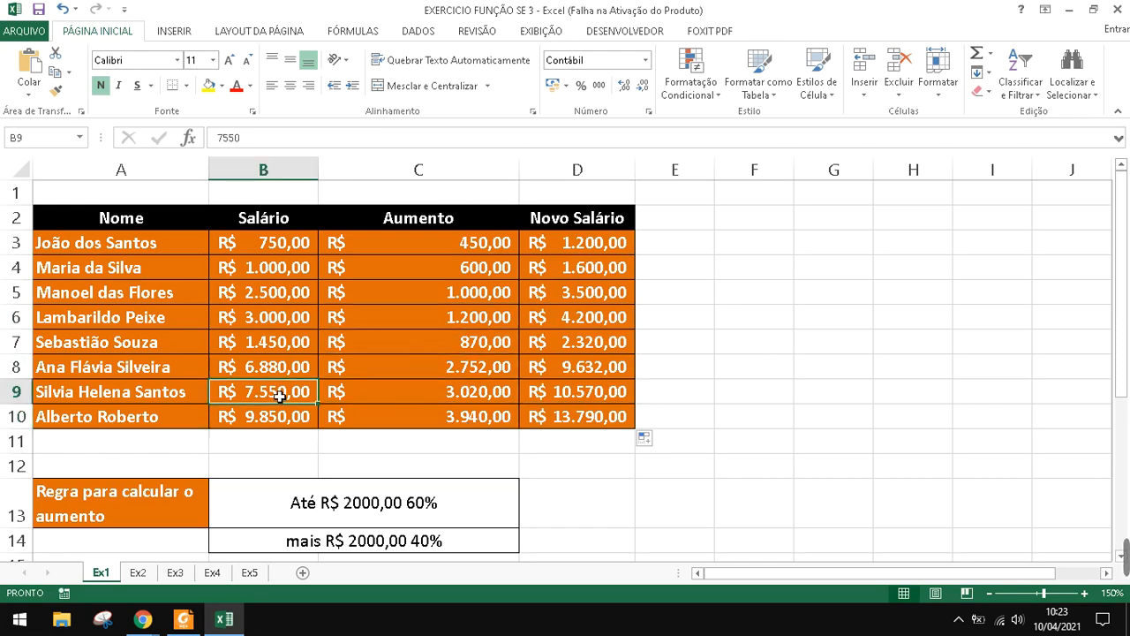
pyautogui.click(281, 374)
# Review the Novo Salário formulas in column D from D10 up to D3, along with the raises in C3 and C10
pyautogui.click(571, 418)
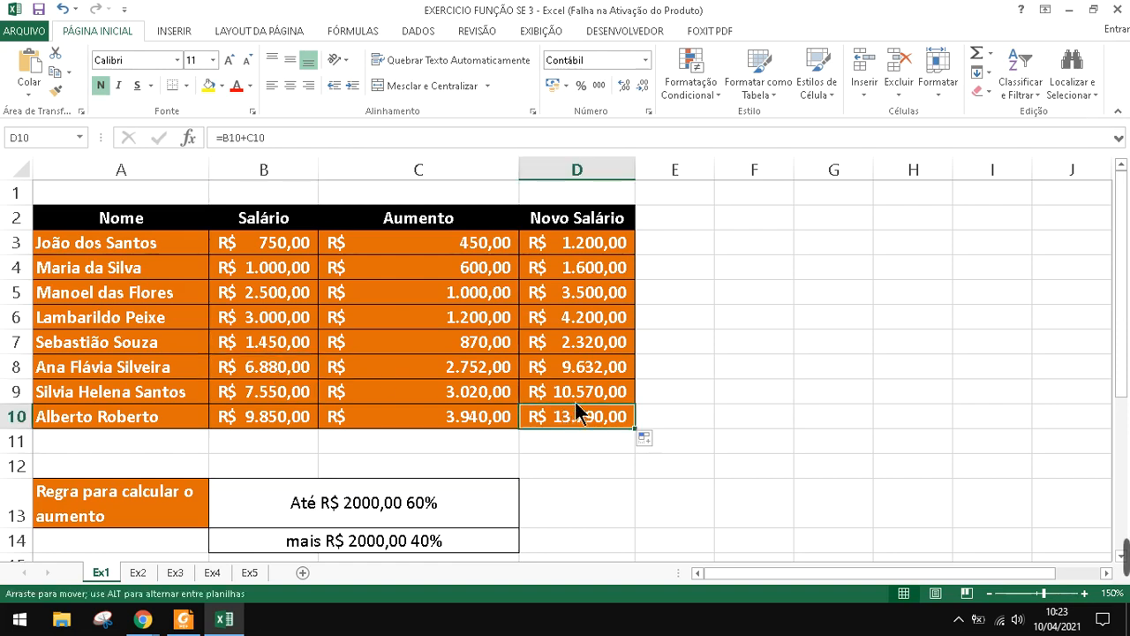
pyautogui.click(587, 364)
pyautogui.click(586, 340)
pyautogui.click(585, 316)
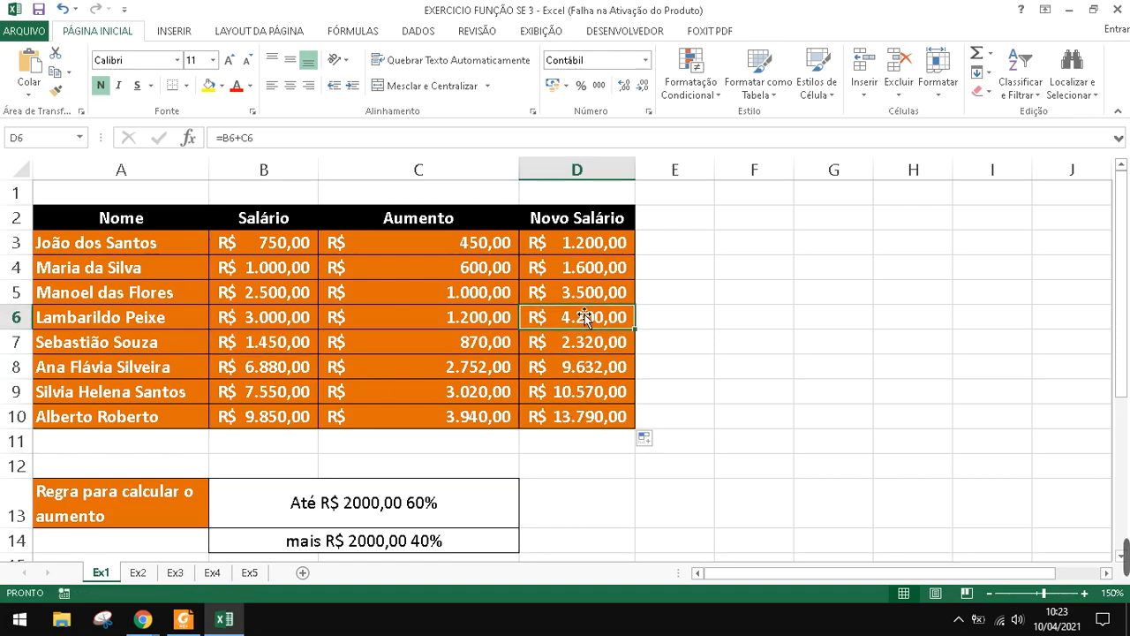
pyautogui.click(587, 293)
pyautogui.click(583, 264)
pyautogui.click(583, 247)
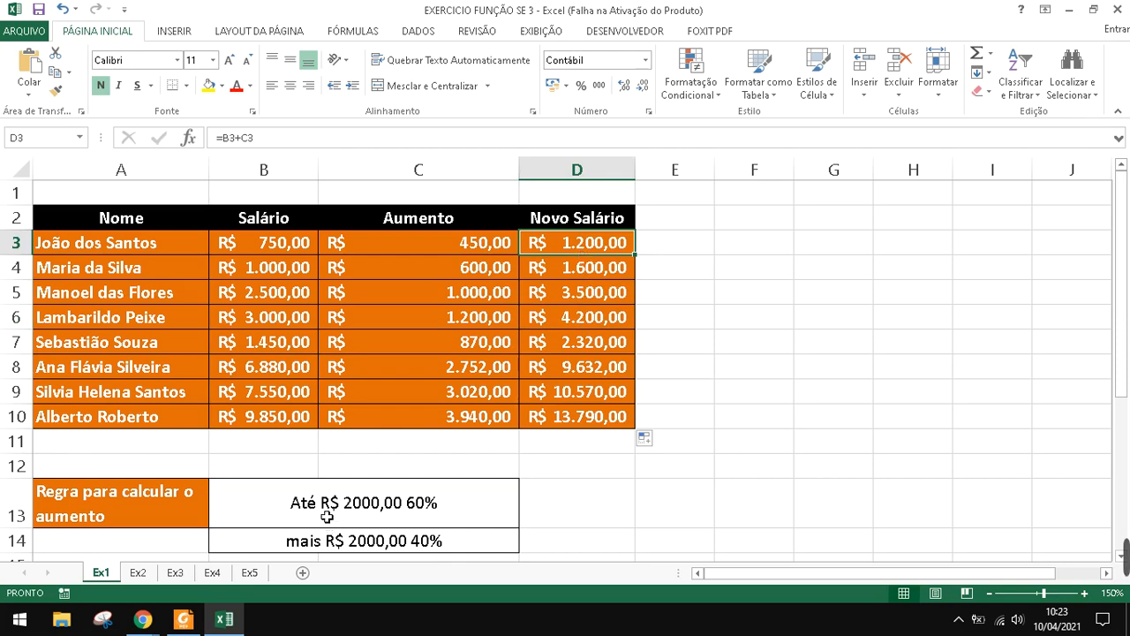
pyautogui.click(459, 253)
pyautogui.hotkey('ctrl', 'Down')
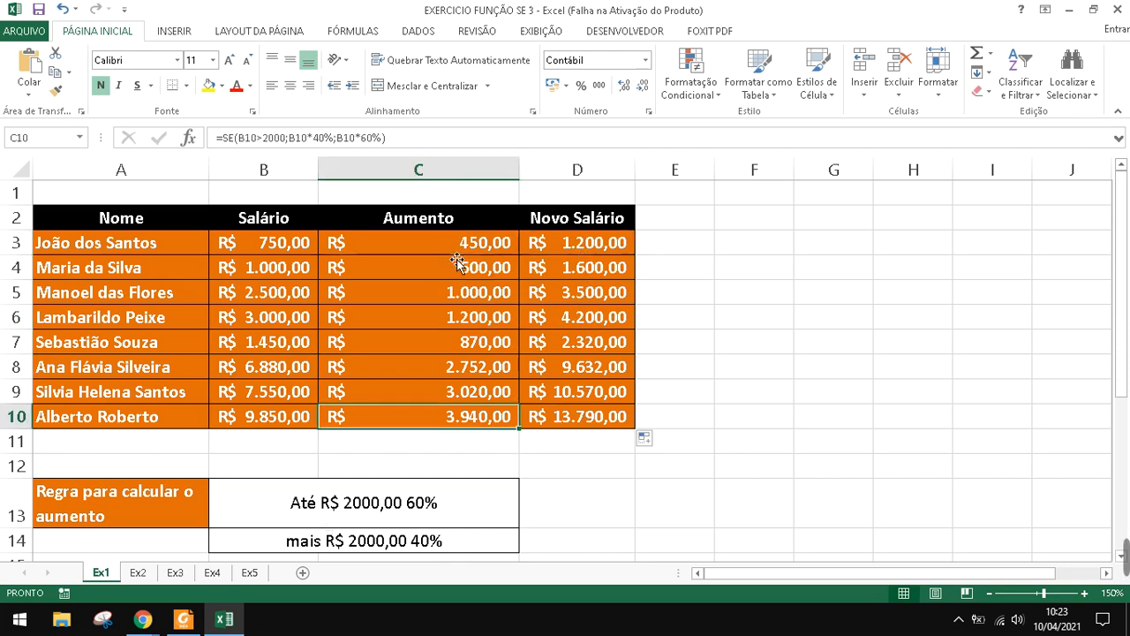
pyautogui.click(569, 246)
pyautogui.click(577, 270)
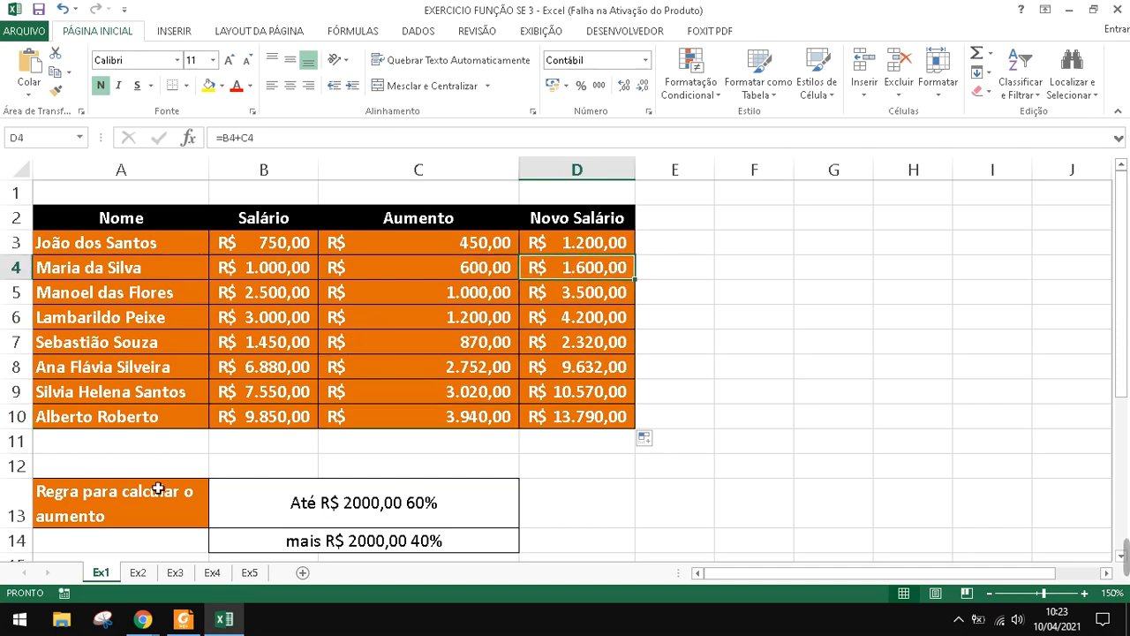
# On sheet Ex2, calculate the first student's Média Final in F5 with =MÉDIA(B5:E5) and fill it down through F13
pyautogui.click(137, 572)
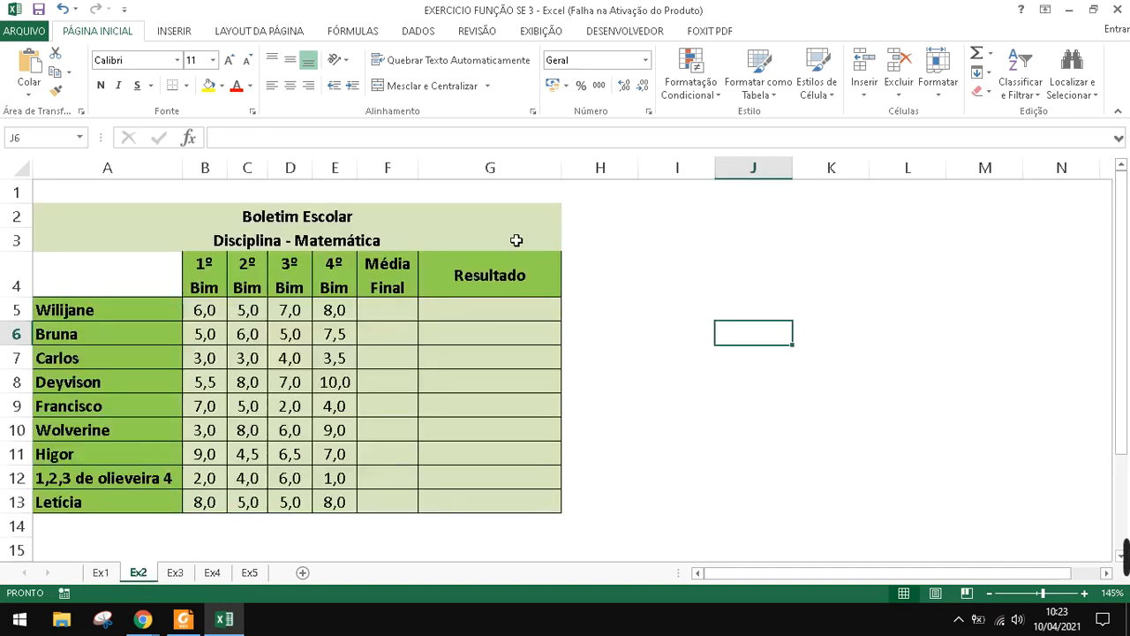
pyautogui.click(397, 309)
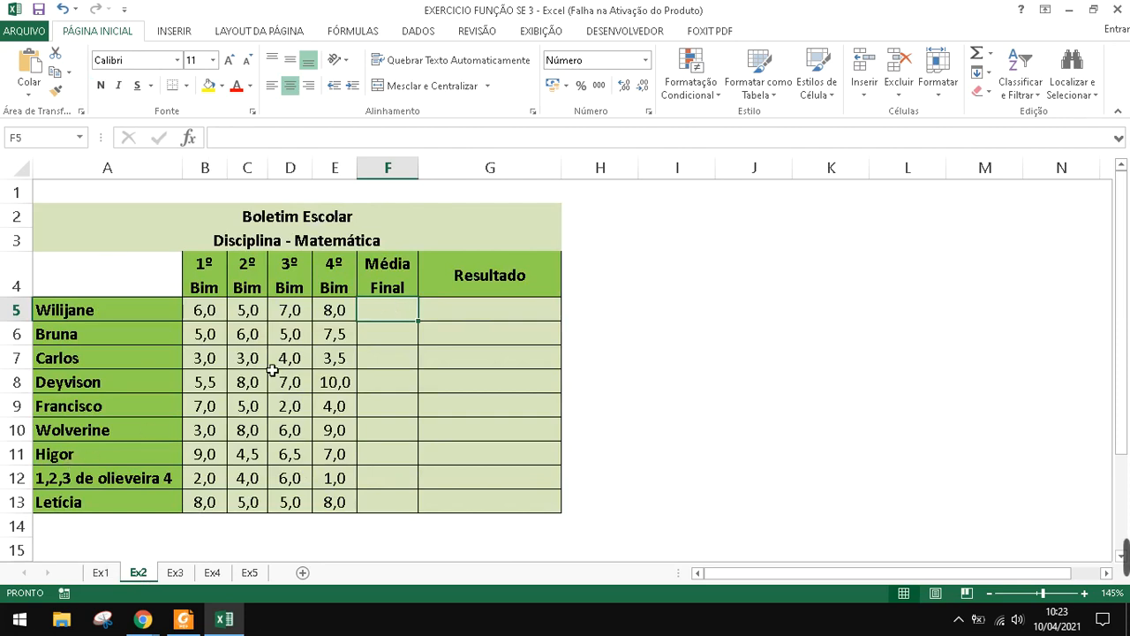
pyautogui.moveTo(204, 314); pyautogui.dragTo(335, 314)
pyautogui.click(375, 316)
pyautogui.write('=')
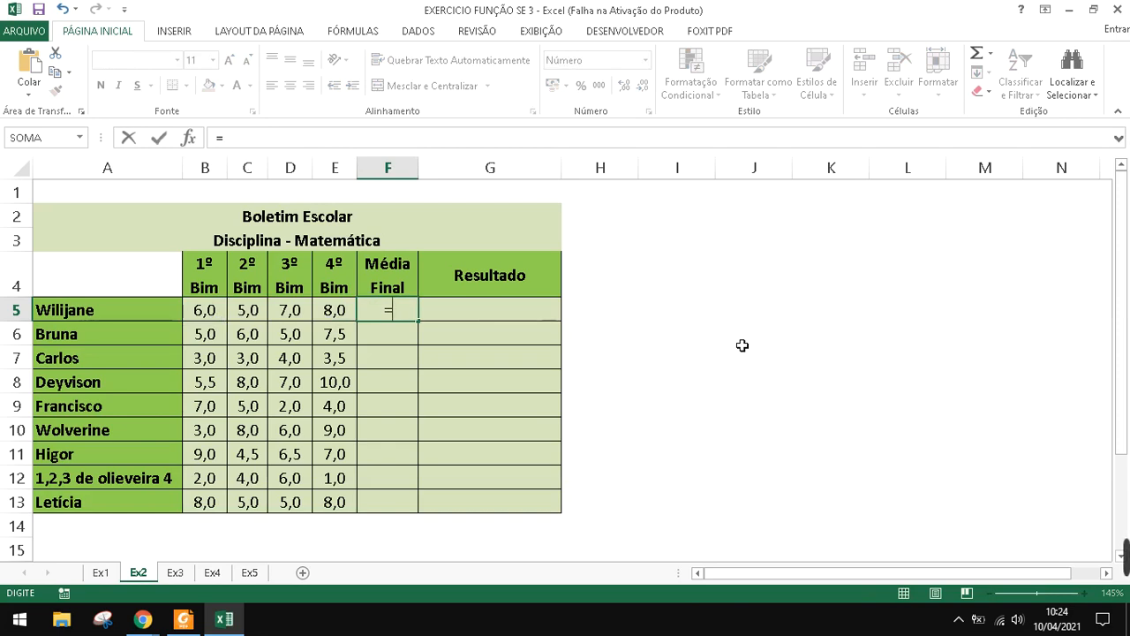
pyautogui.write('media')
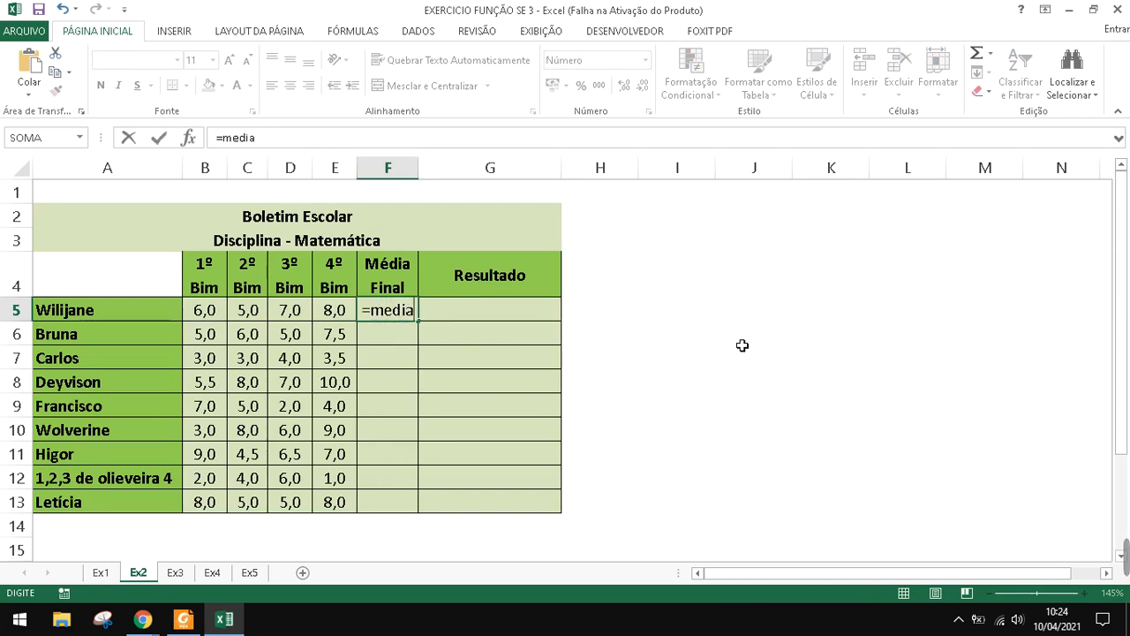
pyautogui.write('(')
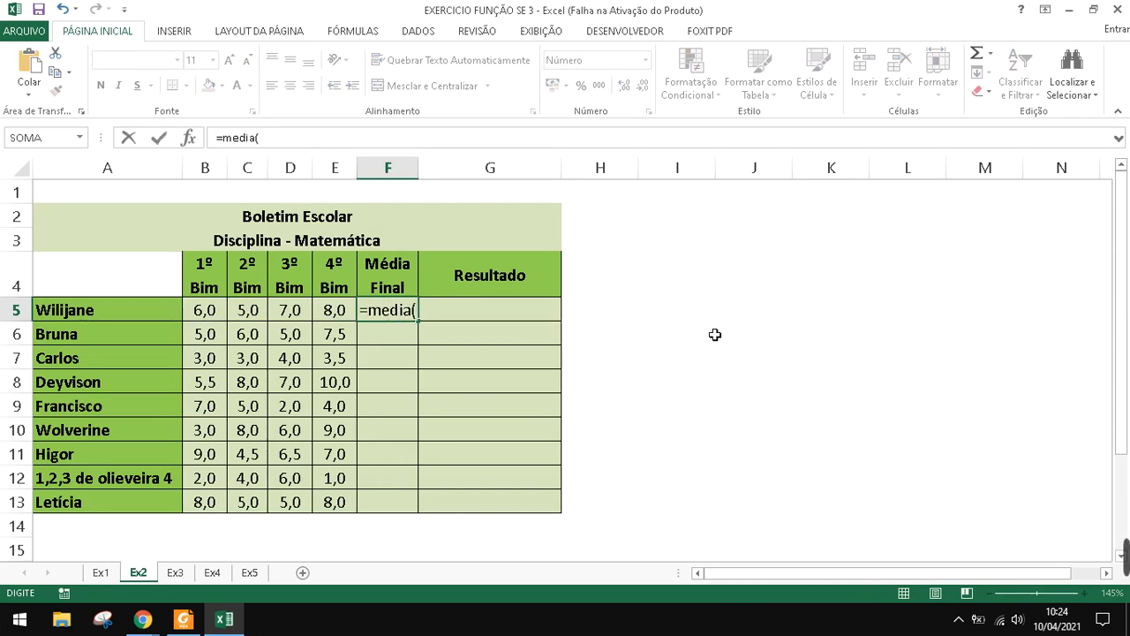
pyautogui.moveTo(216, 314); pyautogui.dragTo(330, 313)
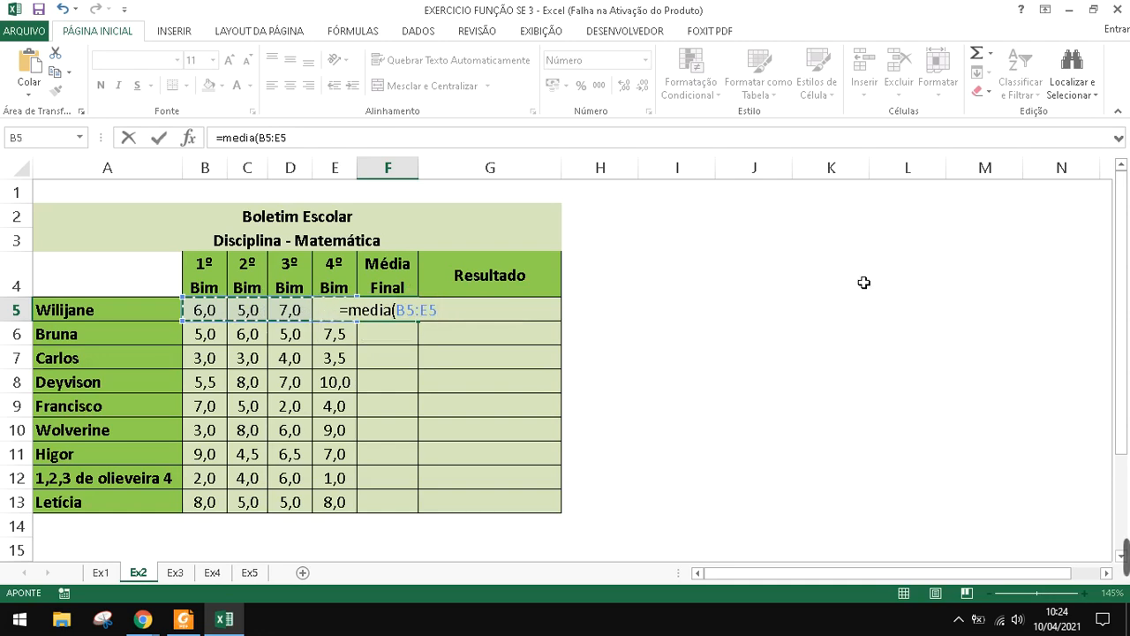
pyautogui.press('Return')
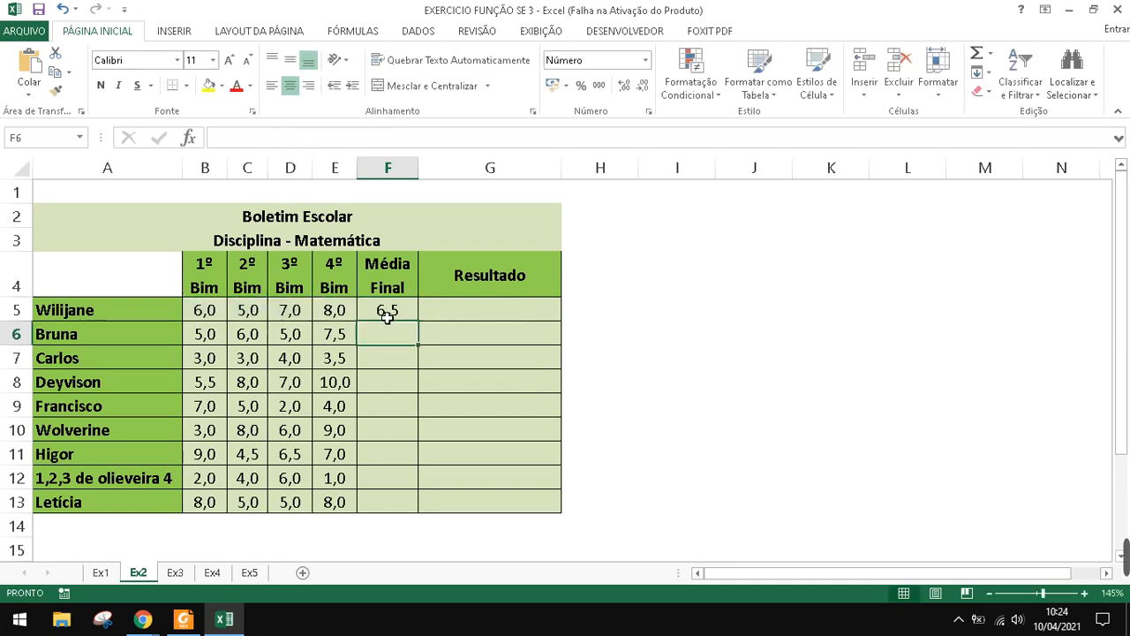
pyautogui.click(387, 316)
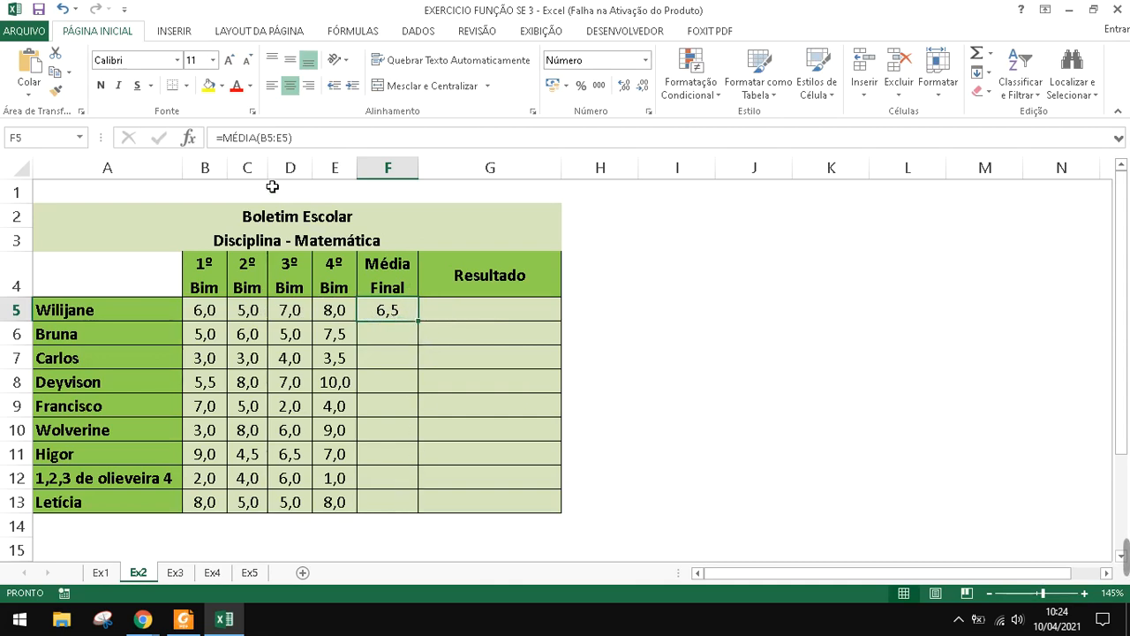
pyautogui.doubleClick(415, 322)
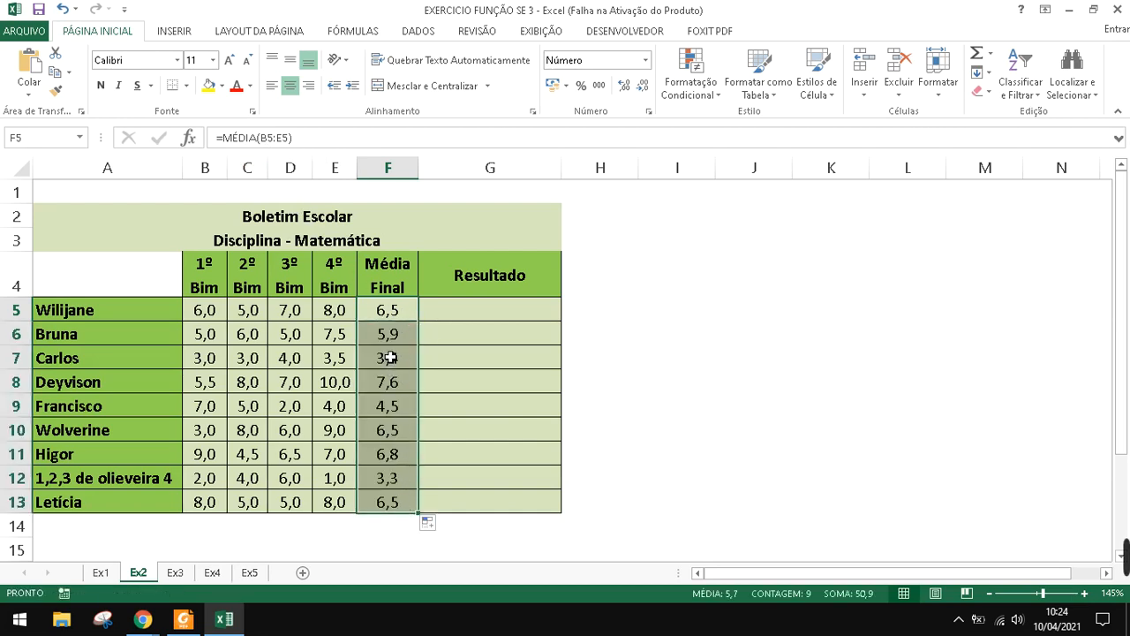
# Calculate the first student's Resultado in G5 with the formula =SE(F5>=7;"APROVADO";"REPROVADO")
pyautogui.click(456, 309)
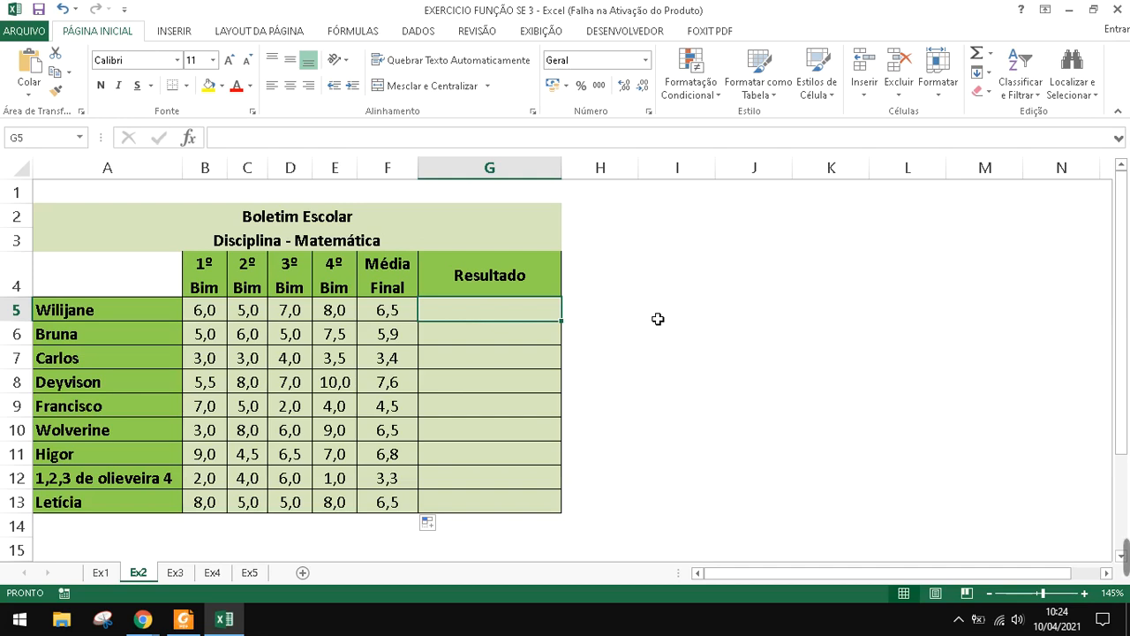
pyautogui.write('=se')
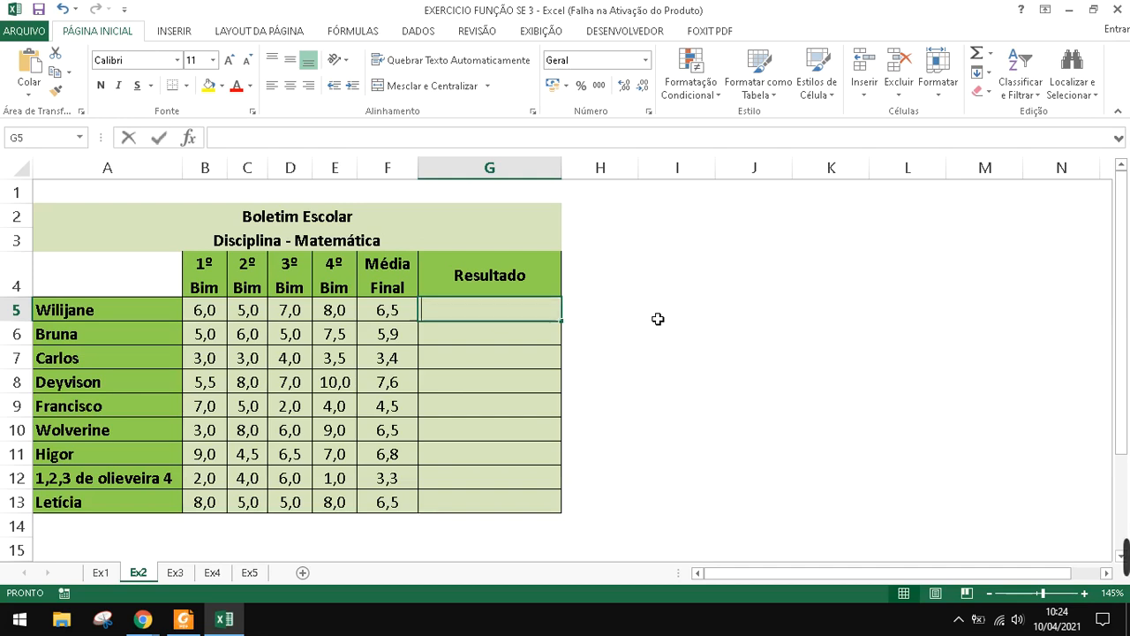
pyautogui.write('(')
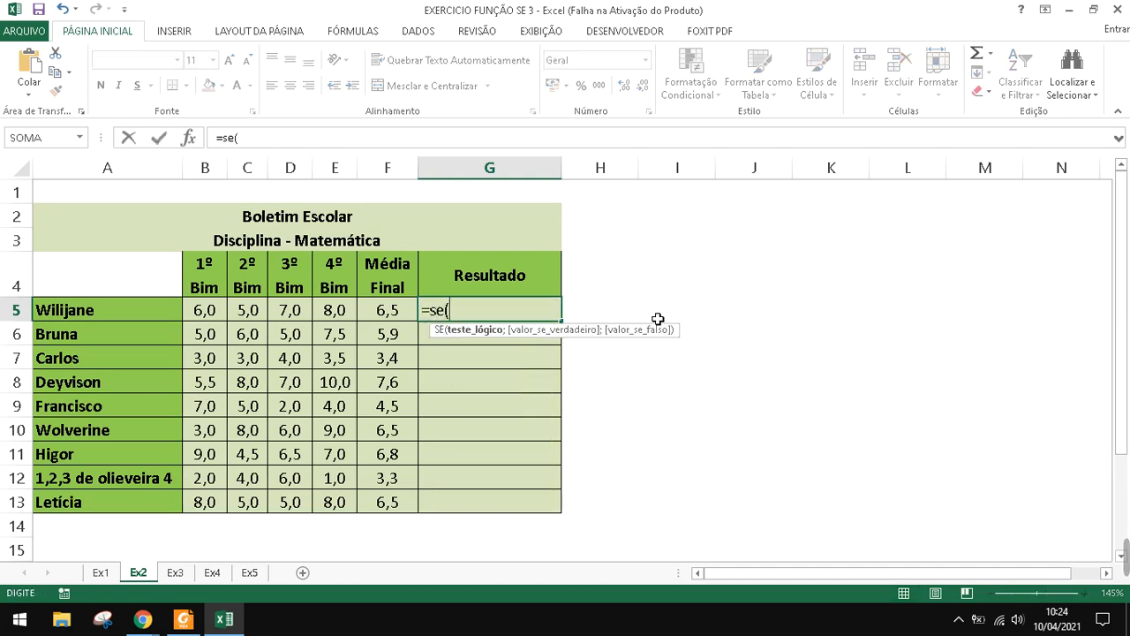
pyautogui.click(397, 311)
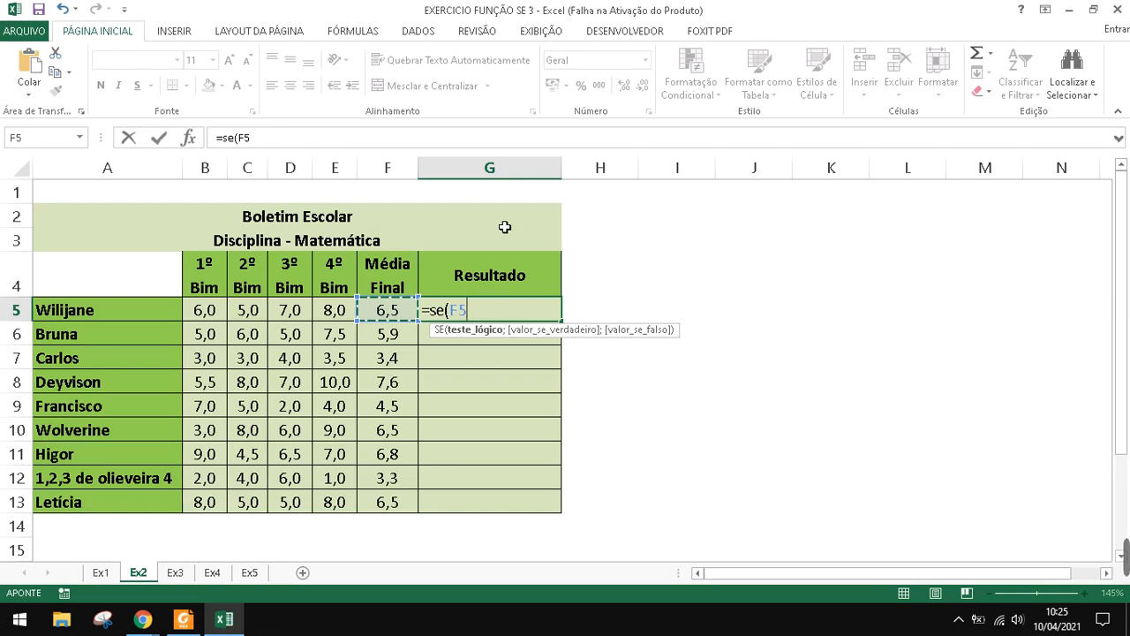
pyautogui.write('>=')
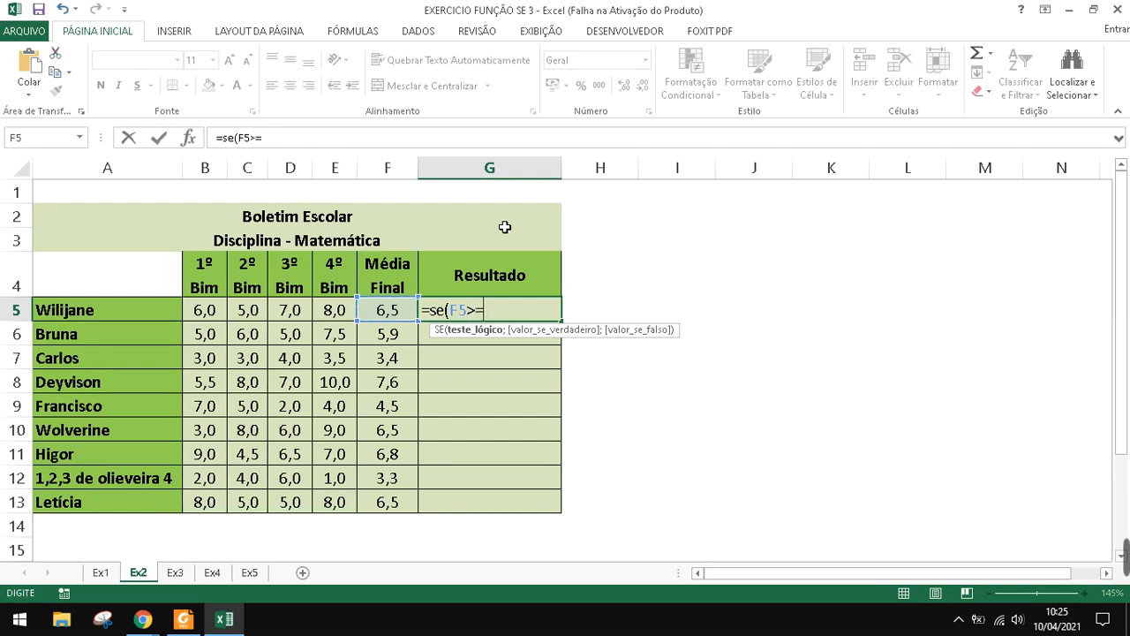
pyautogui.write('7;')
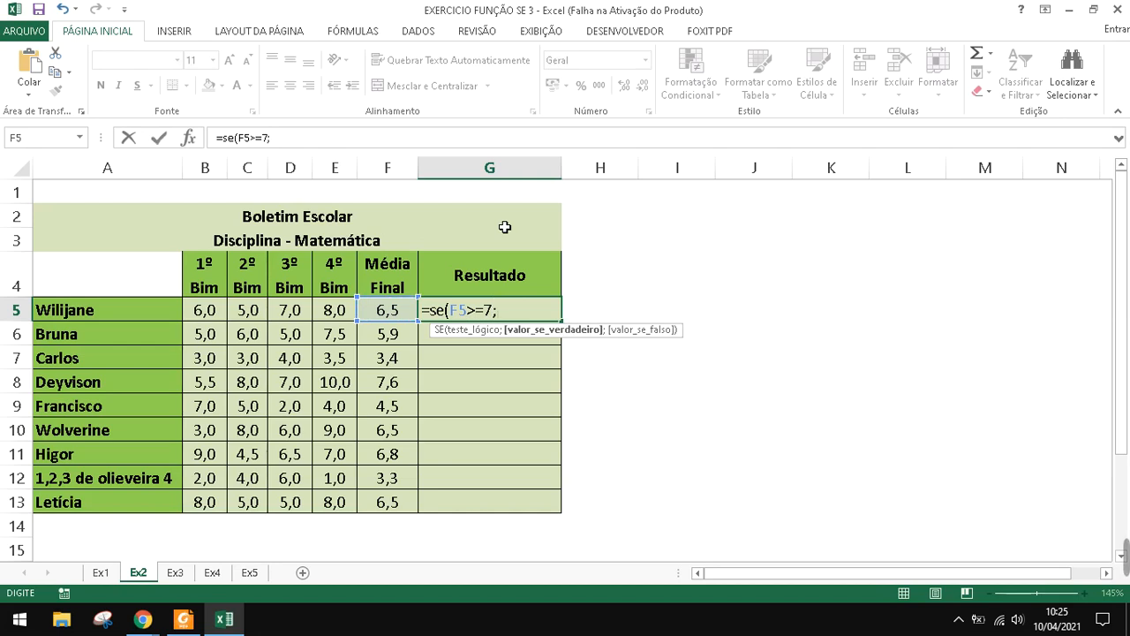
pyautogui.write('"APROVADO')
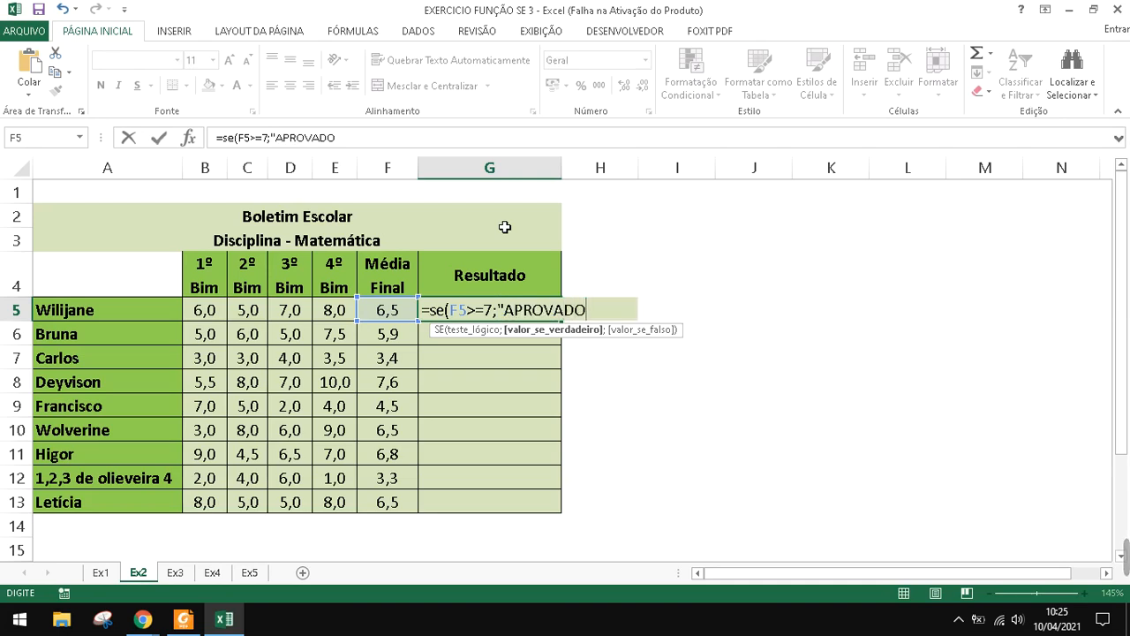
pyautogui.write('"')
pyautogui.write(';')
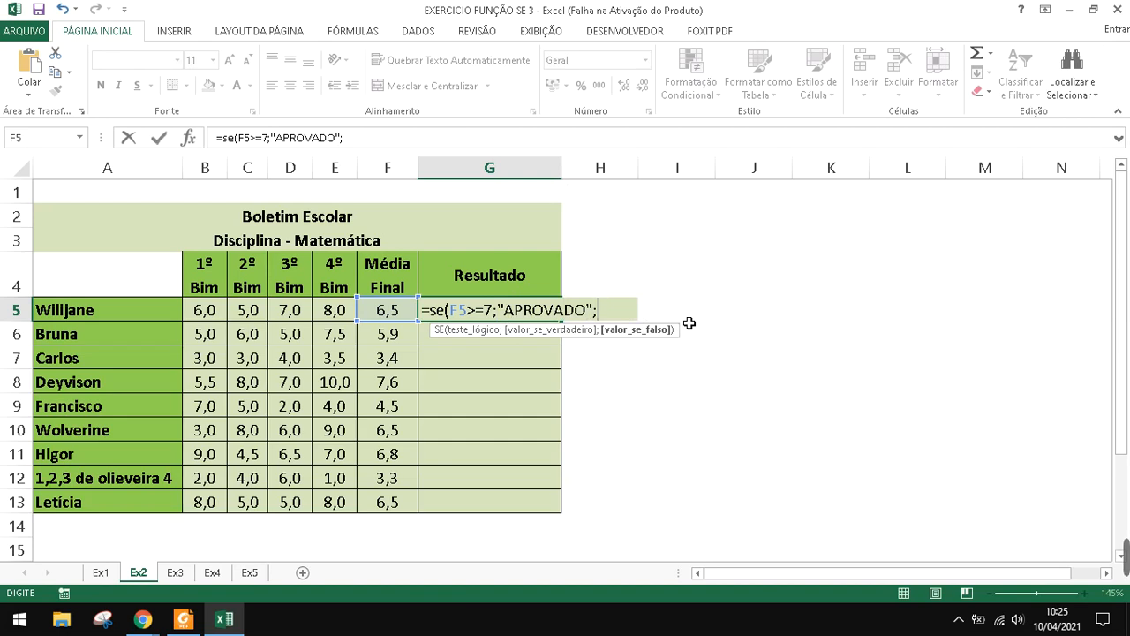
pyautogui.write('\'"""')
pyautogui.press('BackSpace')
pyautogui.press('BackSpace')
pyautogui.press('BackSpace')
pyautogui.press('BackSpace')
pyautogui.write('"REPROVADO')
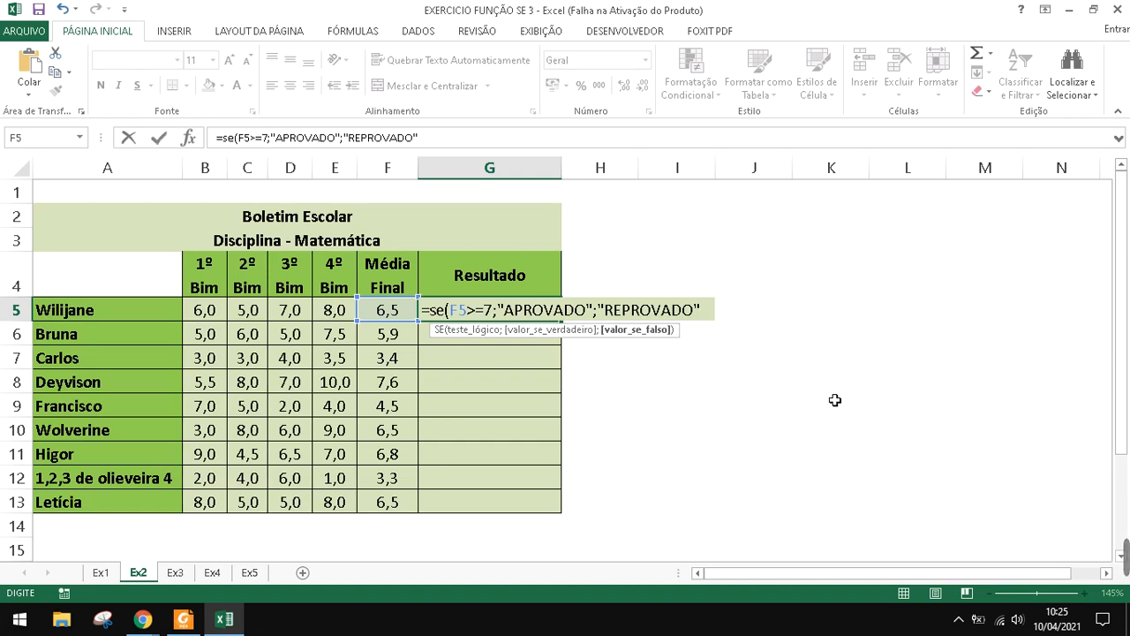
pyautogui.write(')')
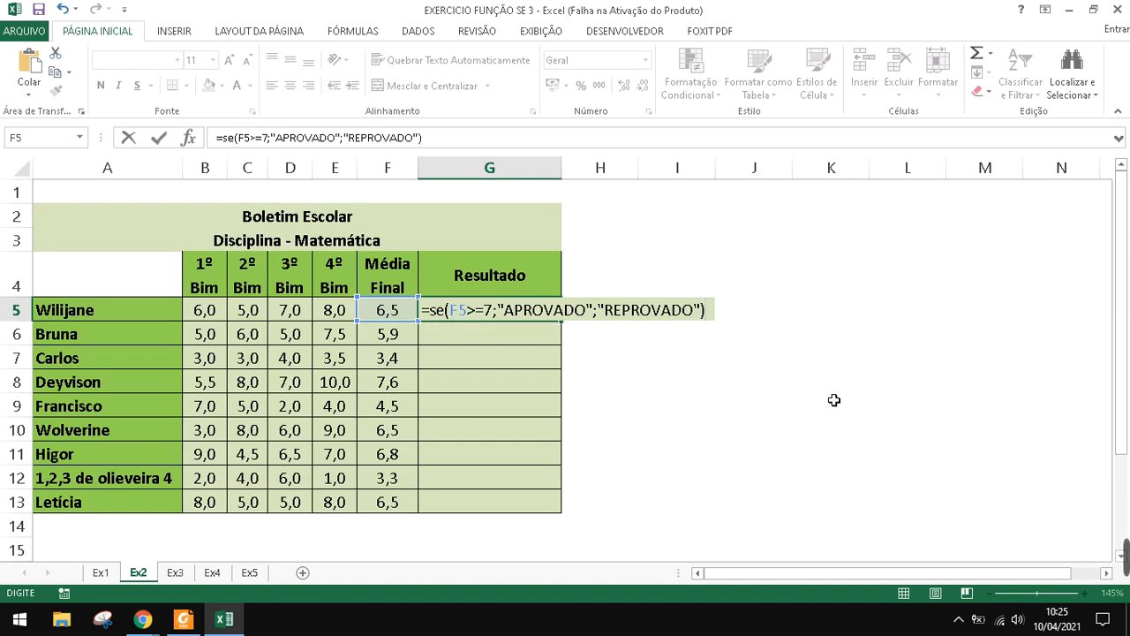
pyautogui.press('BackSpace')
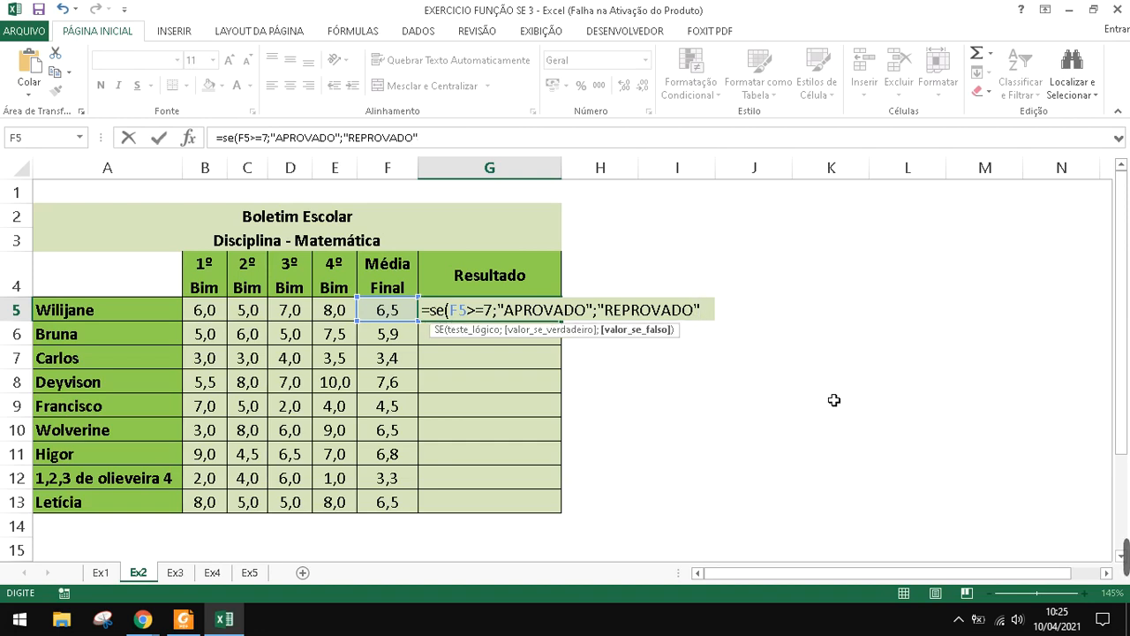
pyautogui.press('Return')
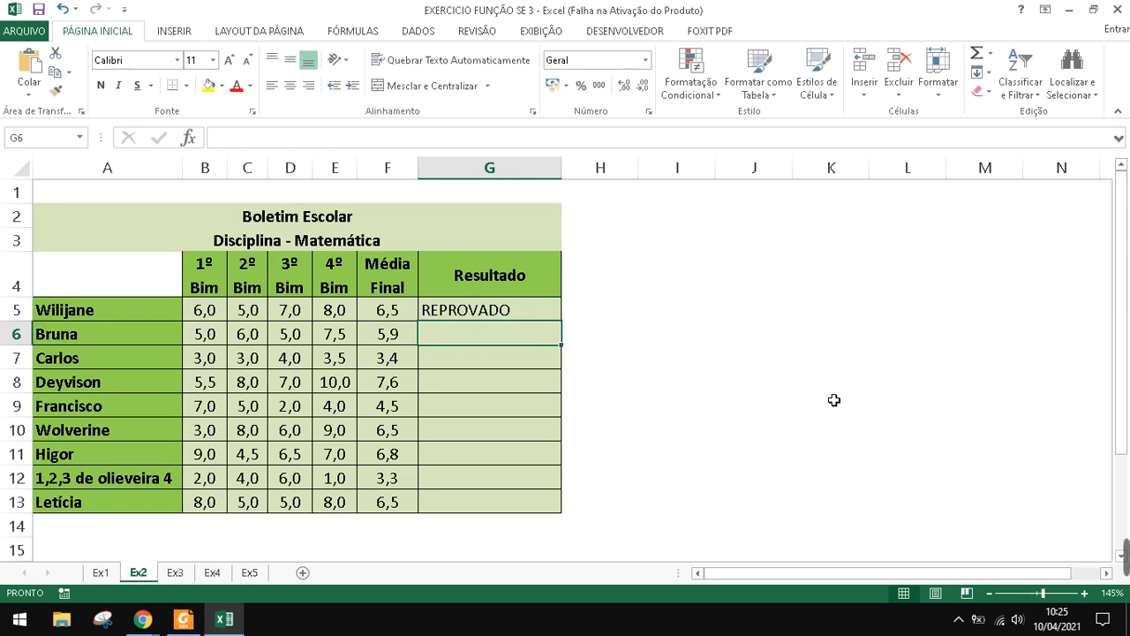
pyautogui.click(527, 310)
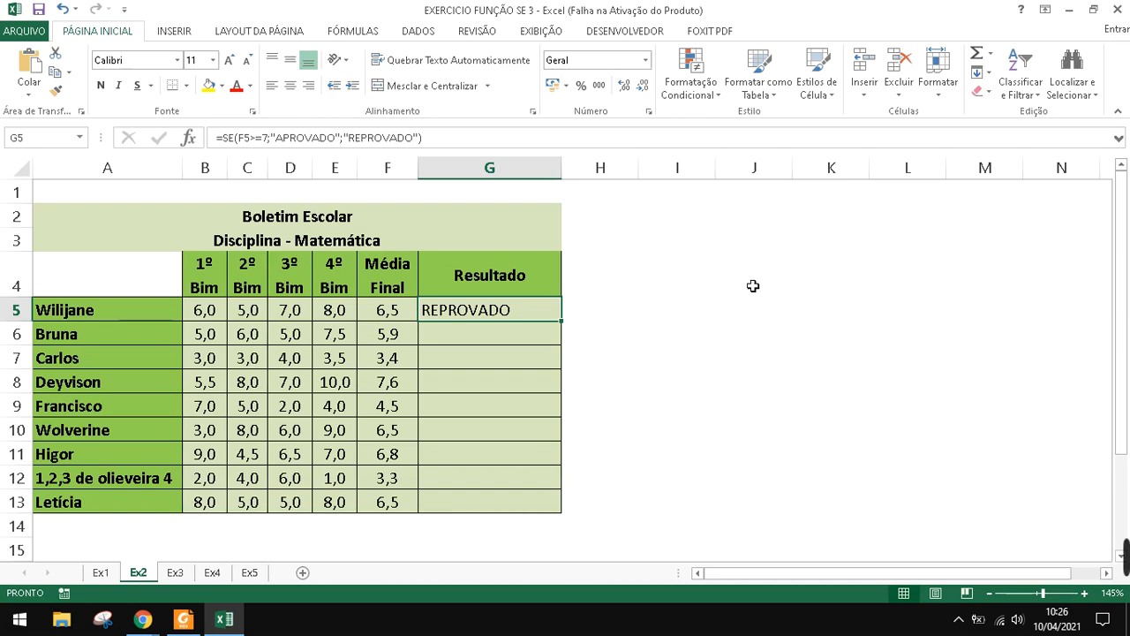
# Calculate the second student's Resultado in G6 with the formula =SE(F6>=7;"APROVADO";"REPROVADO")
pyautogui.click(527, 335)
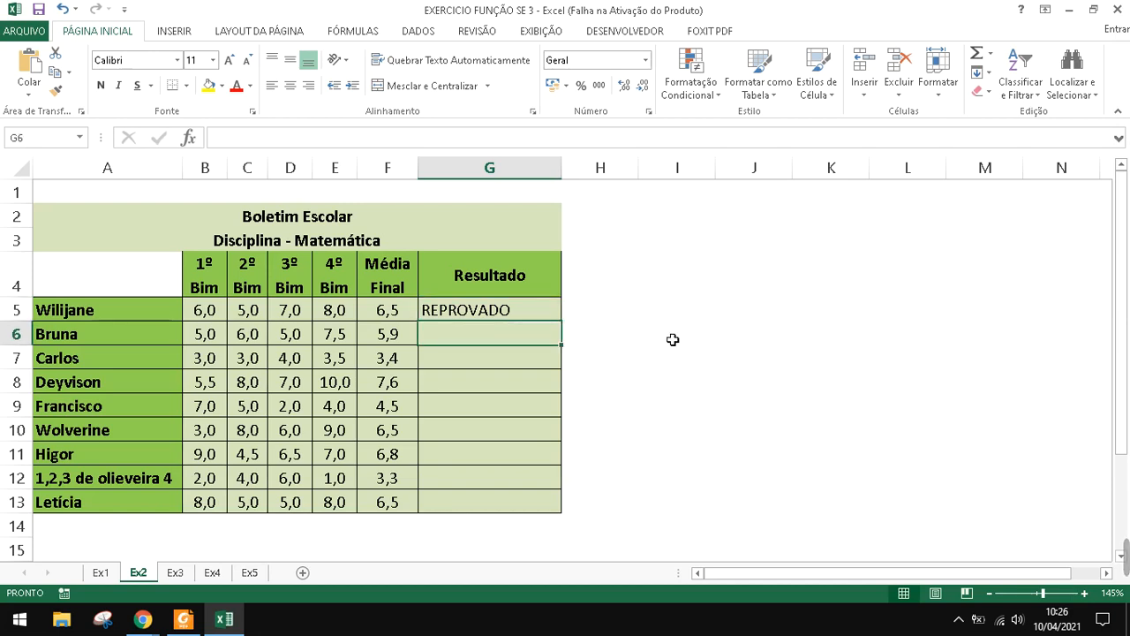
pyautogui.write('=SE(')
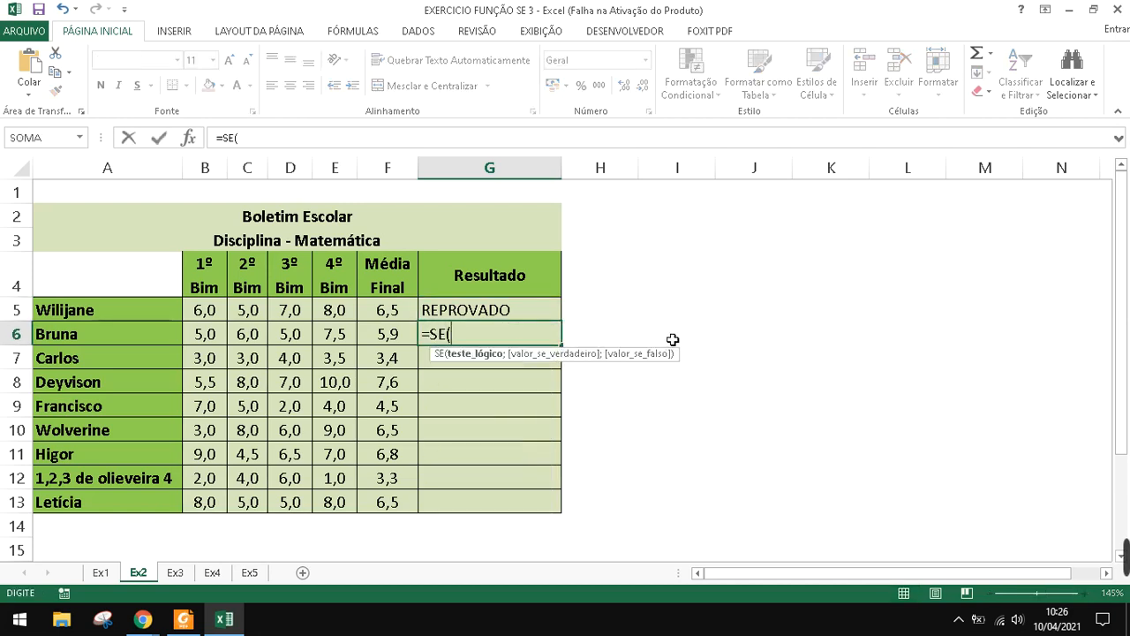
pyautogui.click(398, 334)
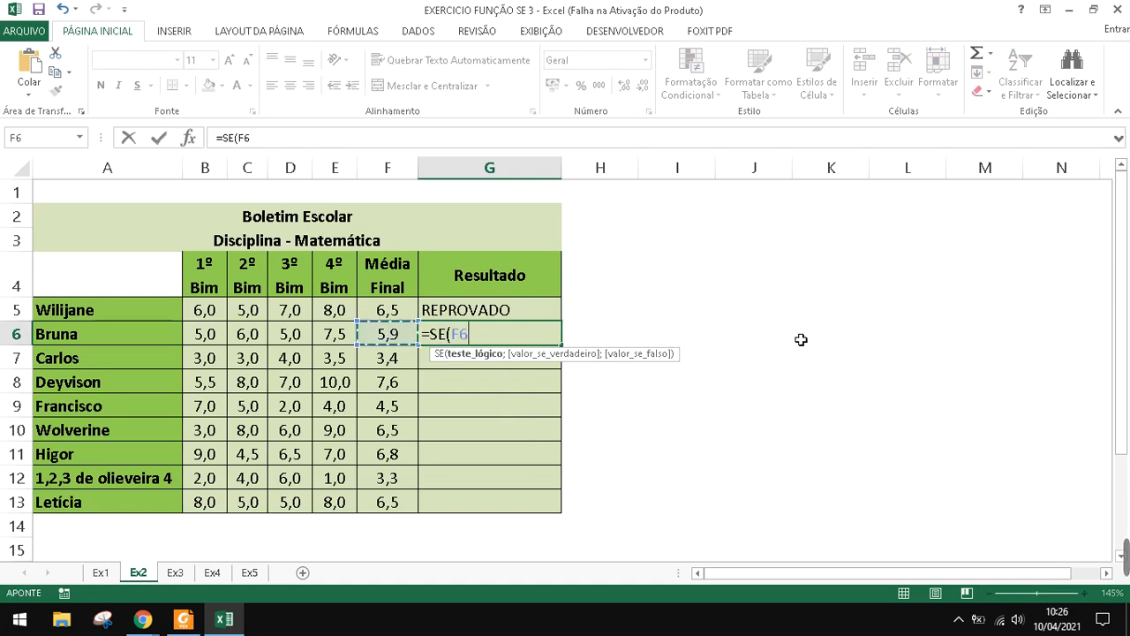
pyautogui.write('>=7')
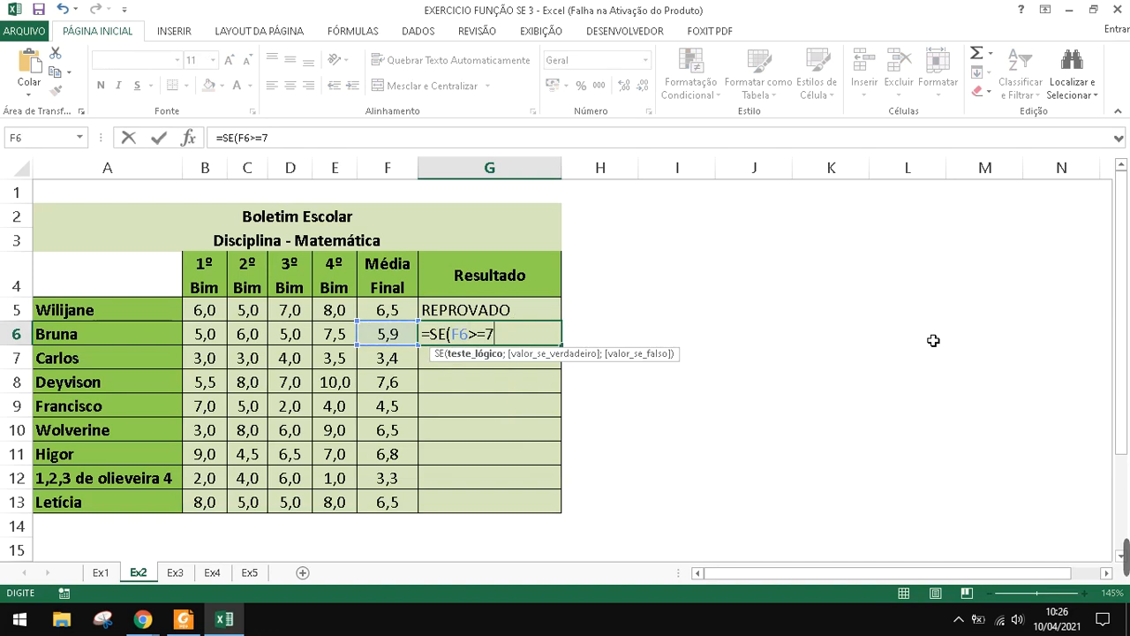
pyautogui.write(';')
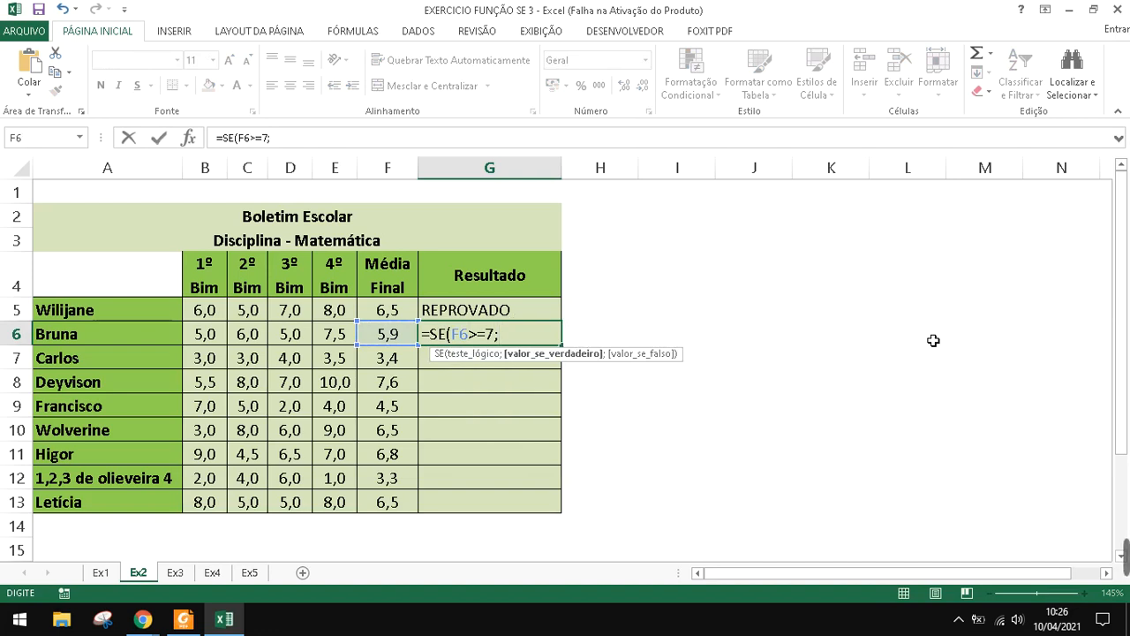
pyautogui.write('"APRO')
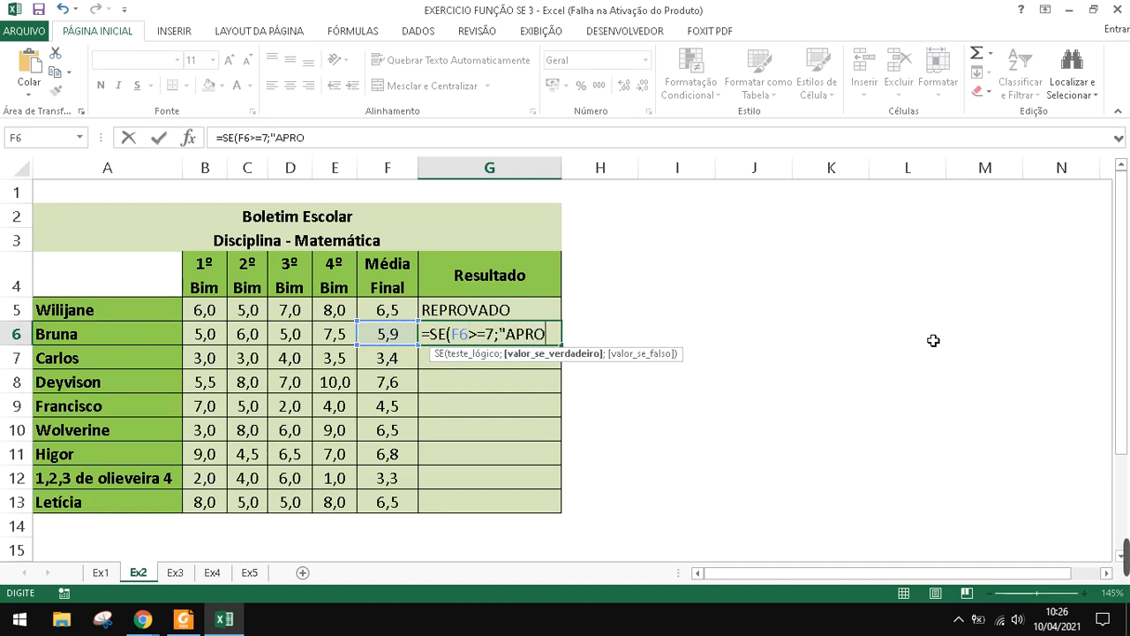
pyautogui.write('VADO";')
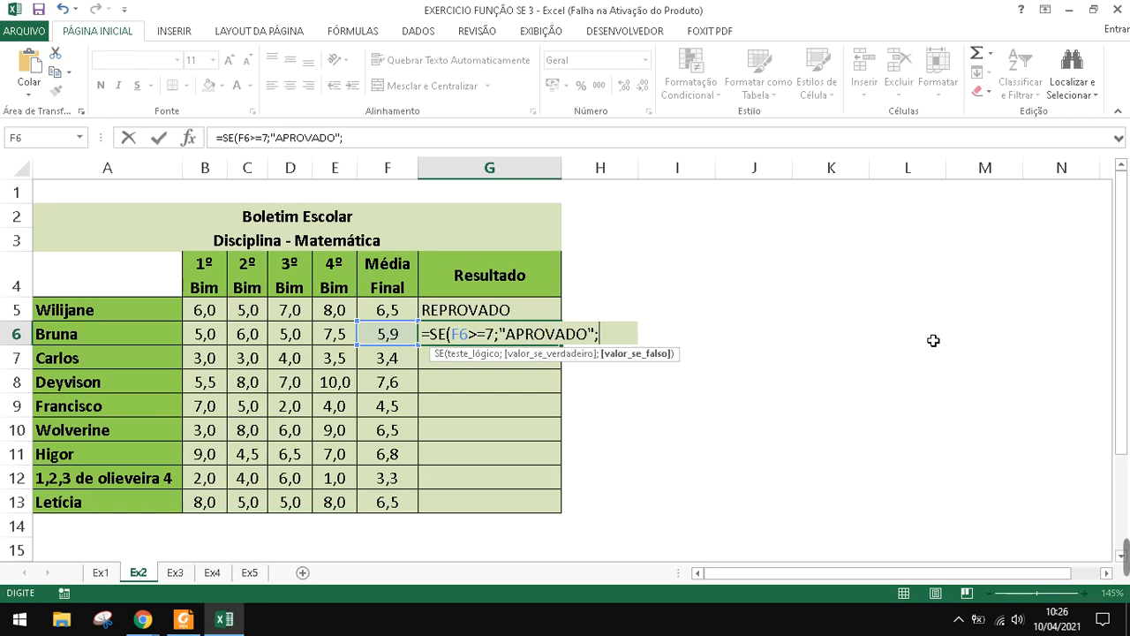
pyautogui.write('"REPROVADO"')
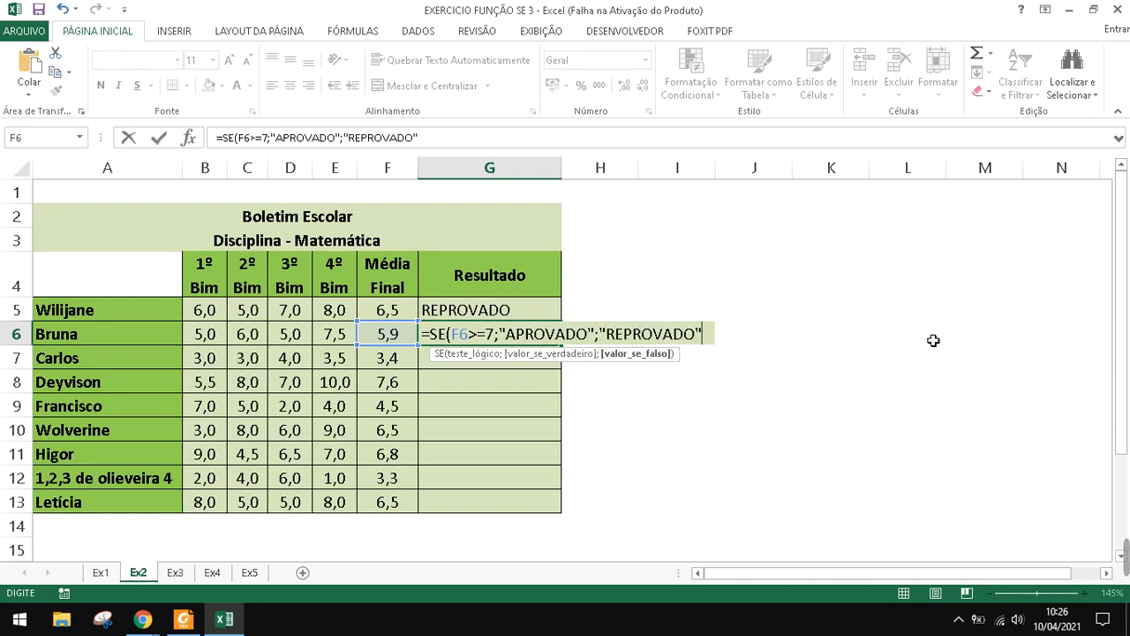
pyautogui.press('Return')
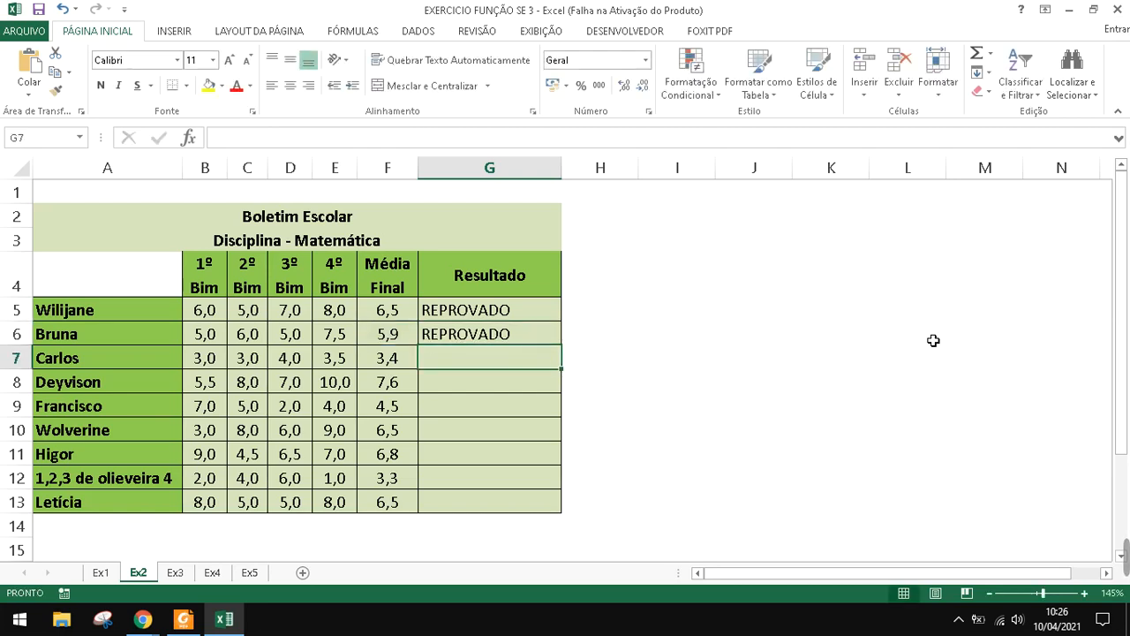
# Calculate the third student's Resultado in G7 with the formula =SE(F7>=7;"APROVADO";"REPROVADO")
pyautogui.write('=SE')
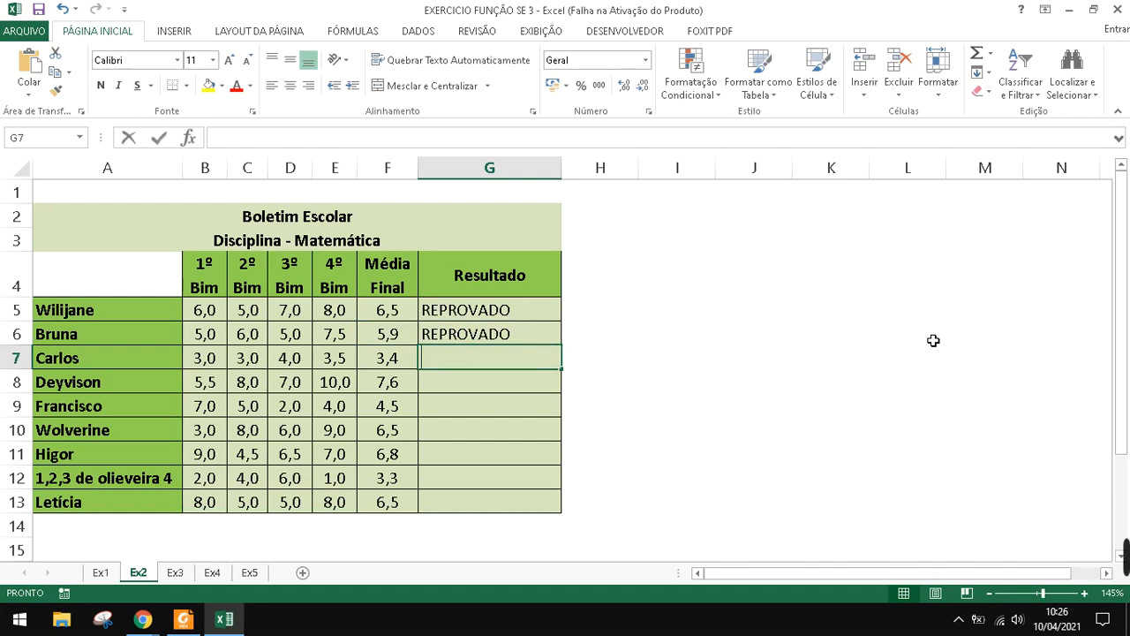
pyautogui.write('(')
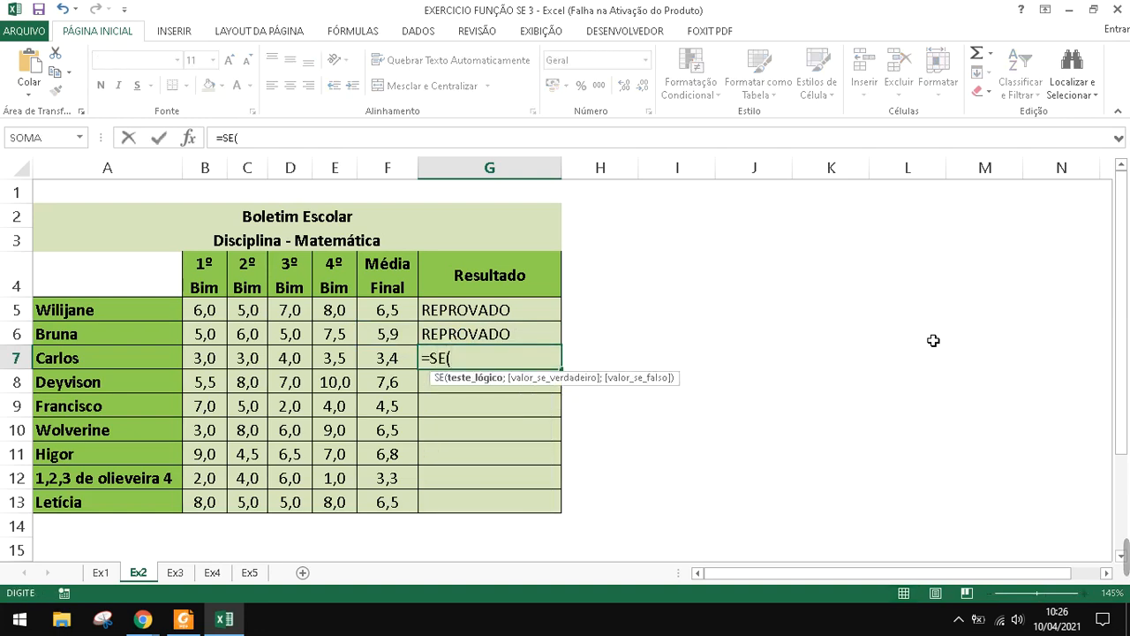
pyautogui.click(385, 357)
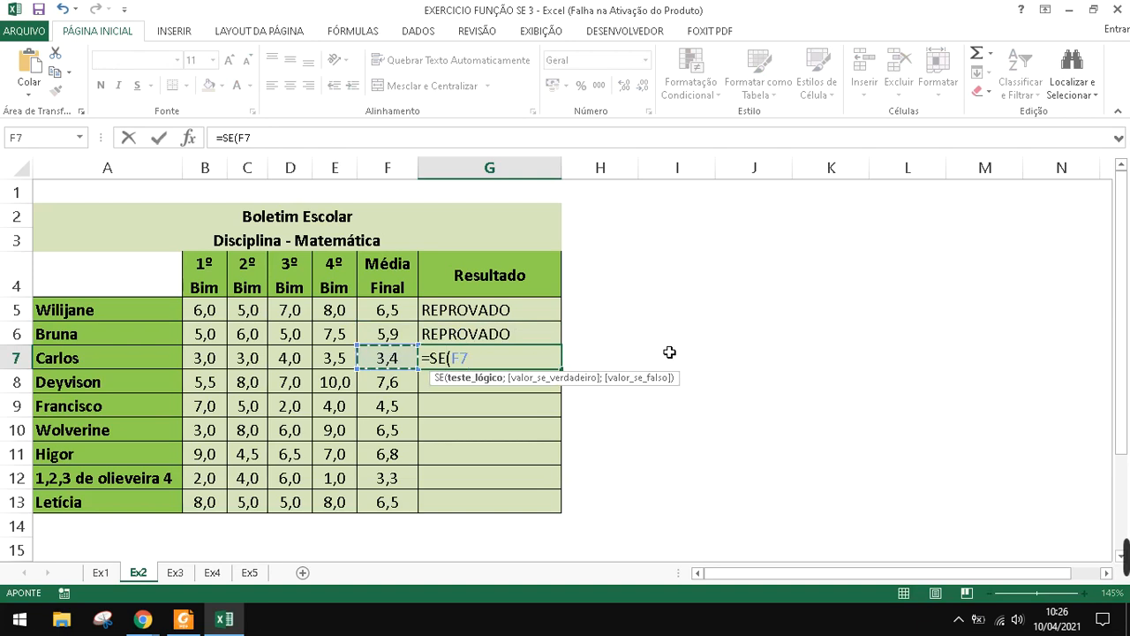
pyautogui.write('>=')
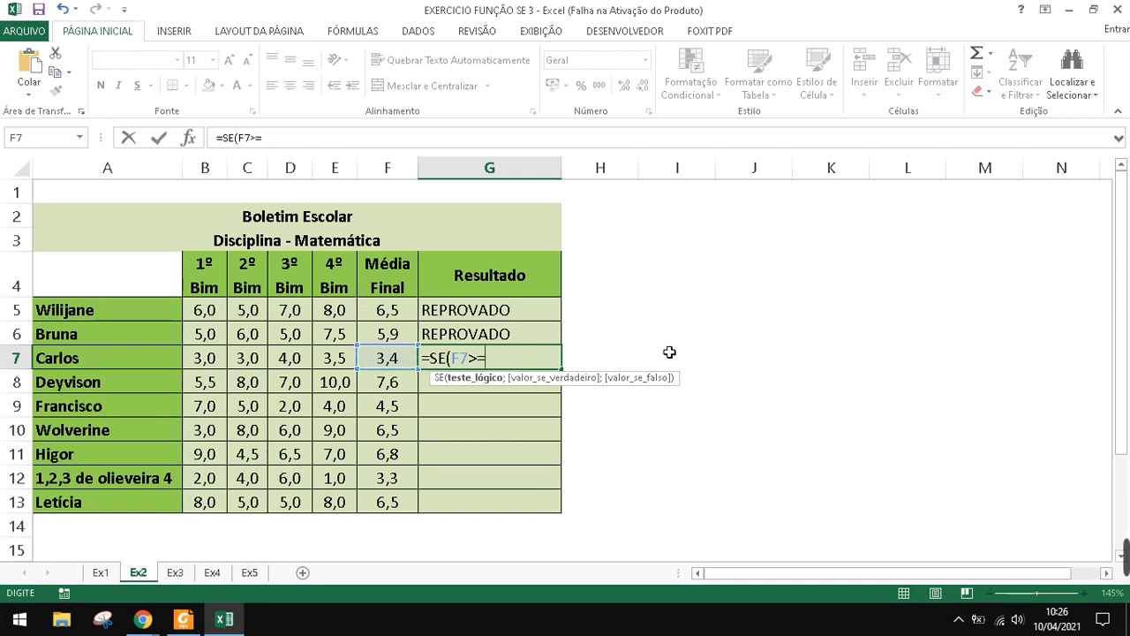
pyautogui.write('7;')
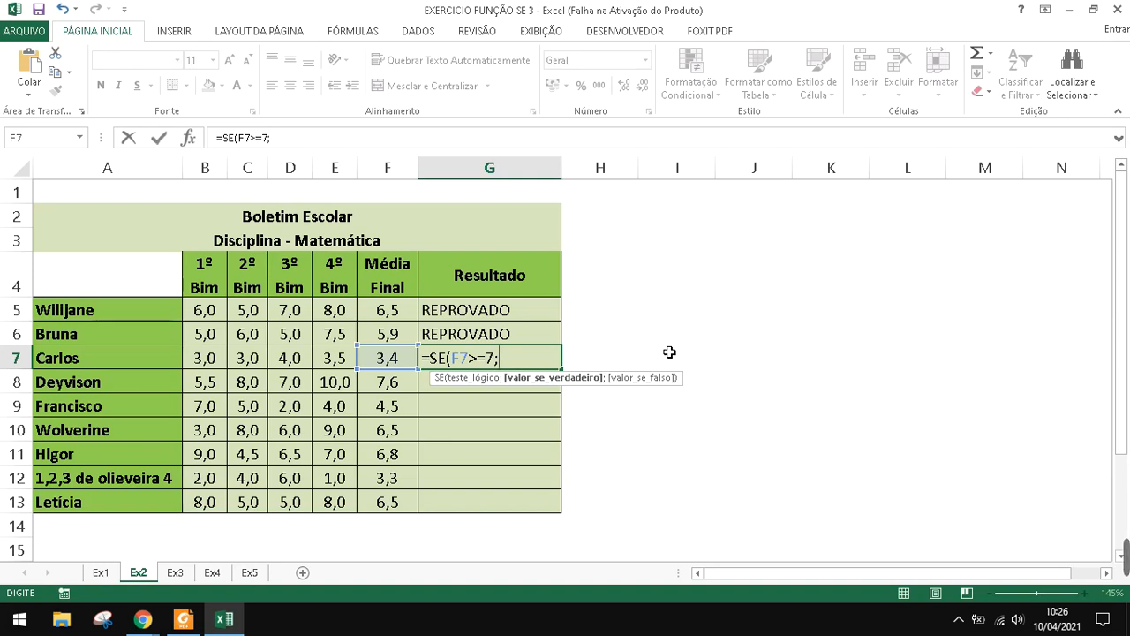
pyautogui.write('"APROVADO";"')
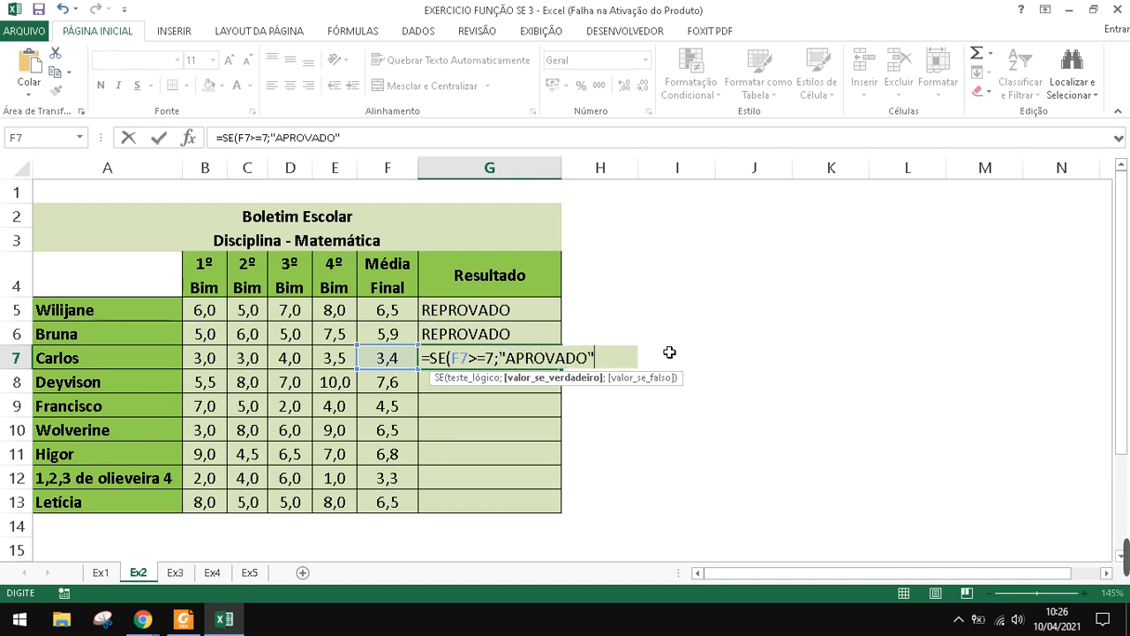
pyautogui.write('REPO')
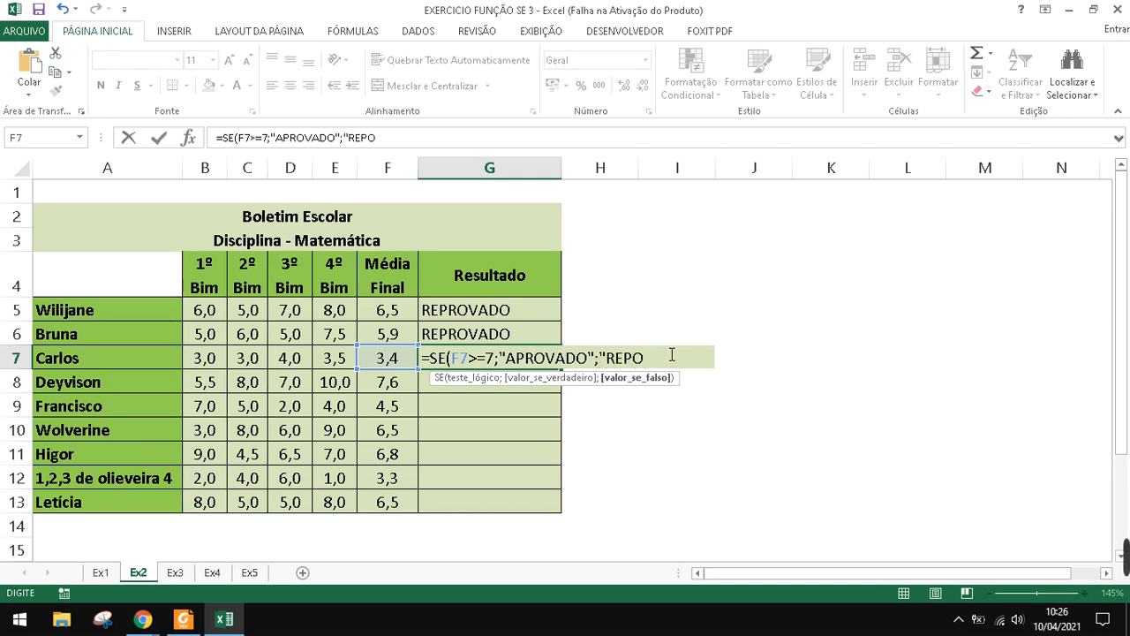
pyautogui.press('BackSpace')
pyautogui.write('ROVADO"')
pyautogui.press('Return')
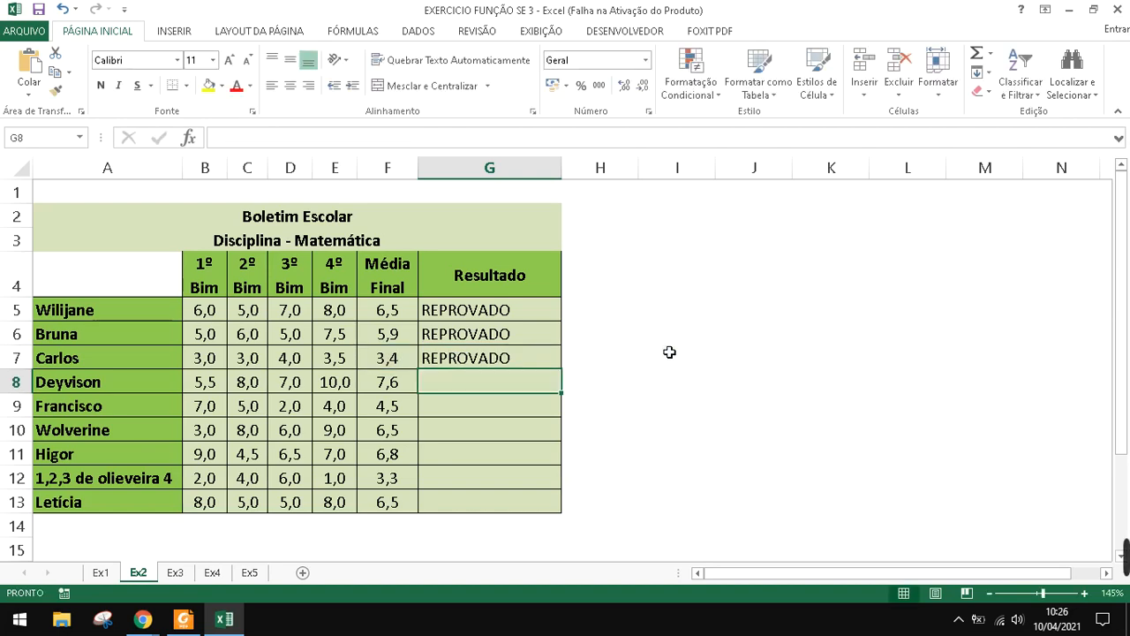
# Begin the fourth student's Resultado formula in G8 with the test F8>=7 and the true text SHOW BOLA, and try to confirm it
pyautogui.write('=S')
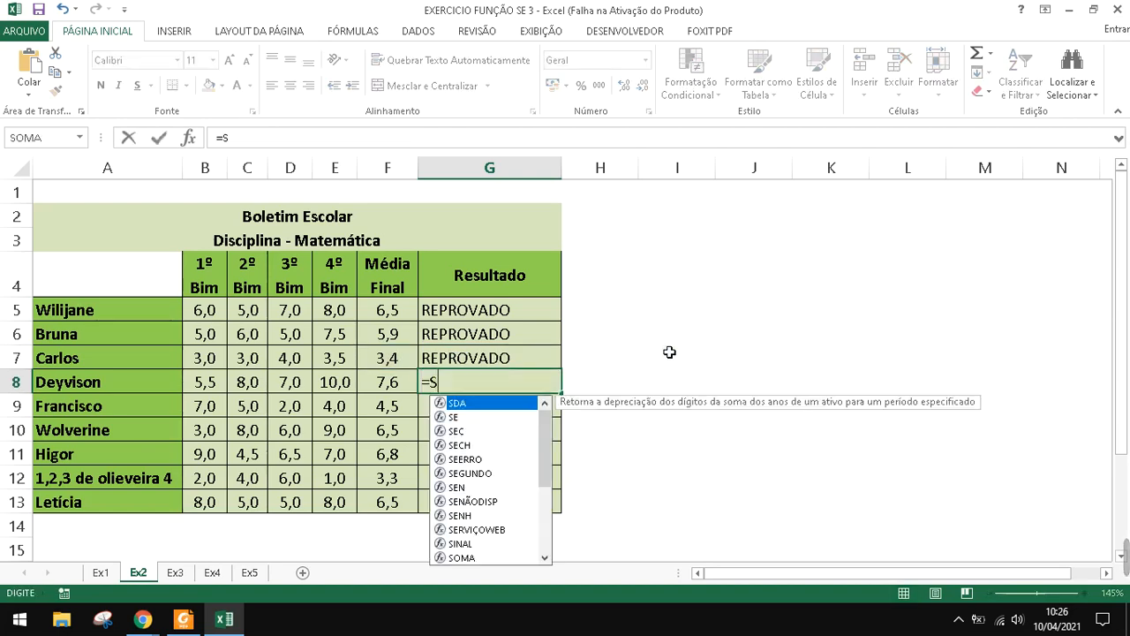
pyautogui.write('E(')
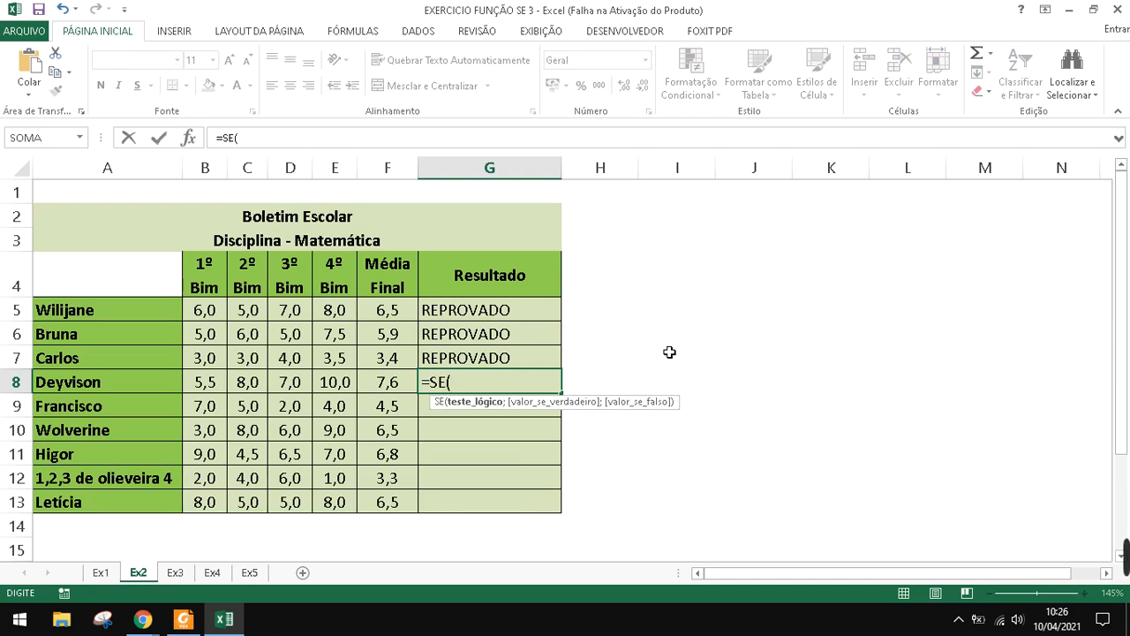
pyautogui.click(389, 383)
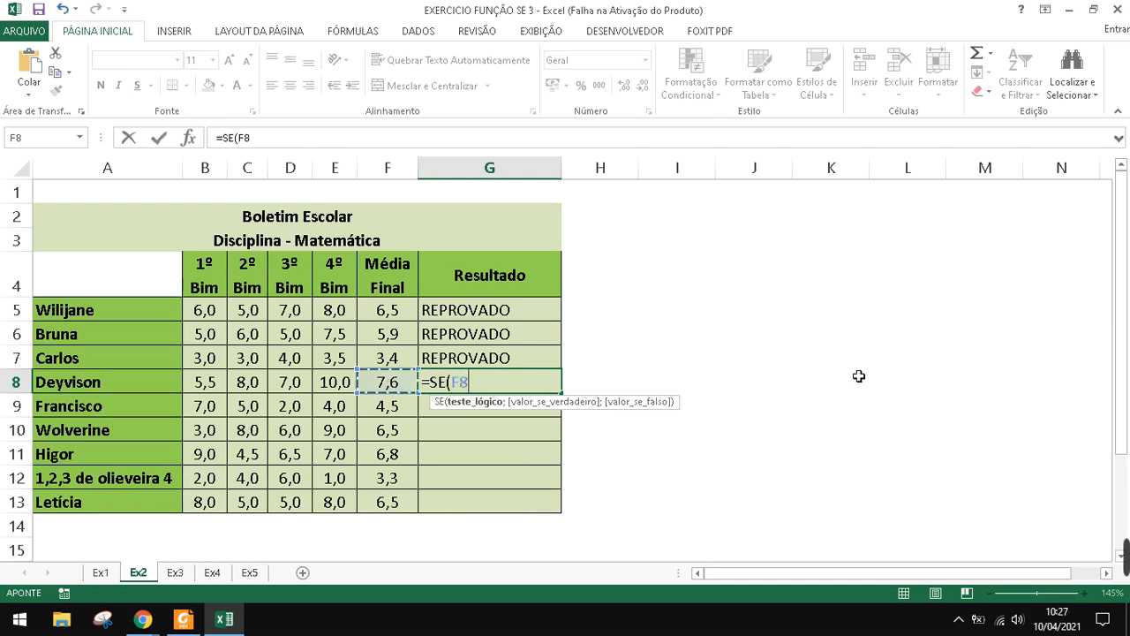
pyautogui.write('>')
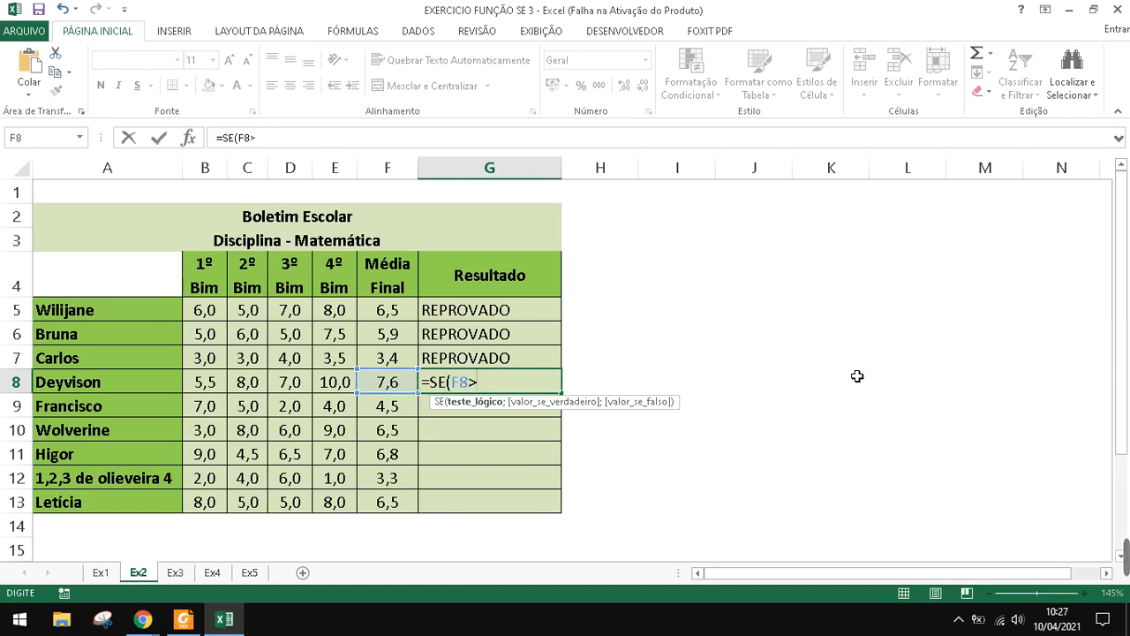
pyautogui.write('=7;"')
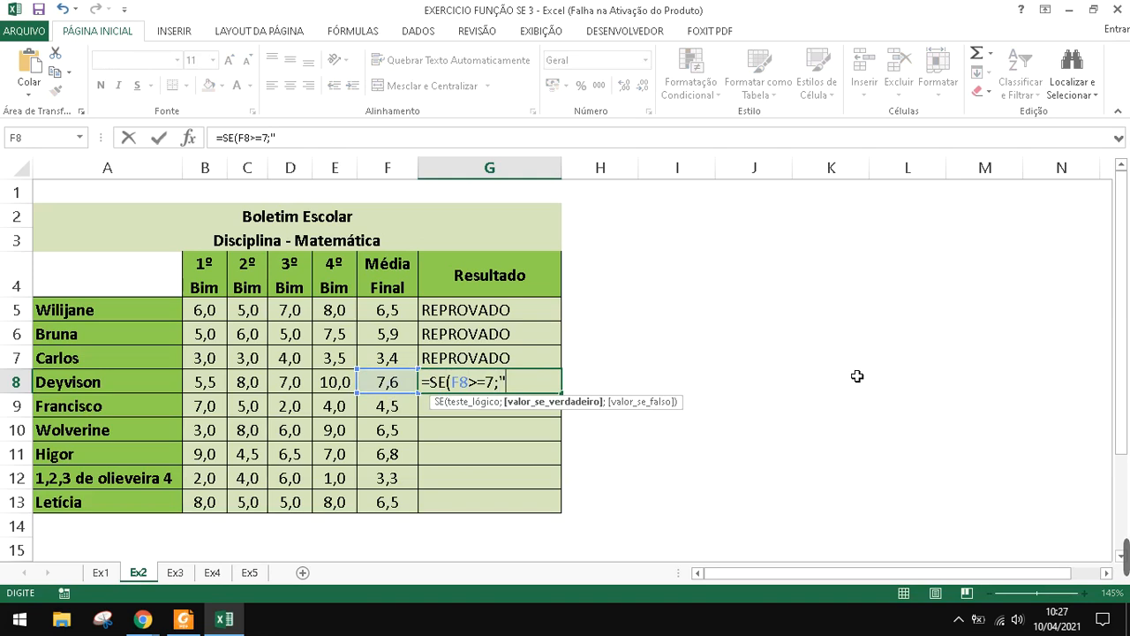
pyautogui.write('SHOW BOLDE')
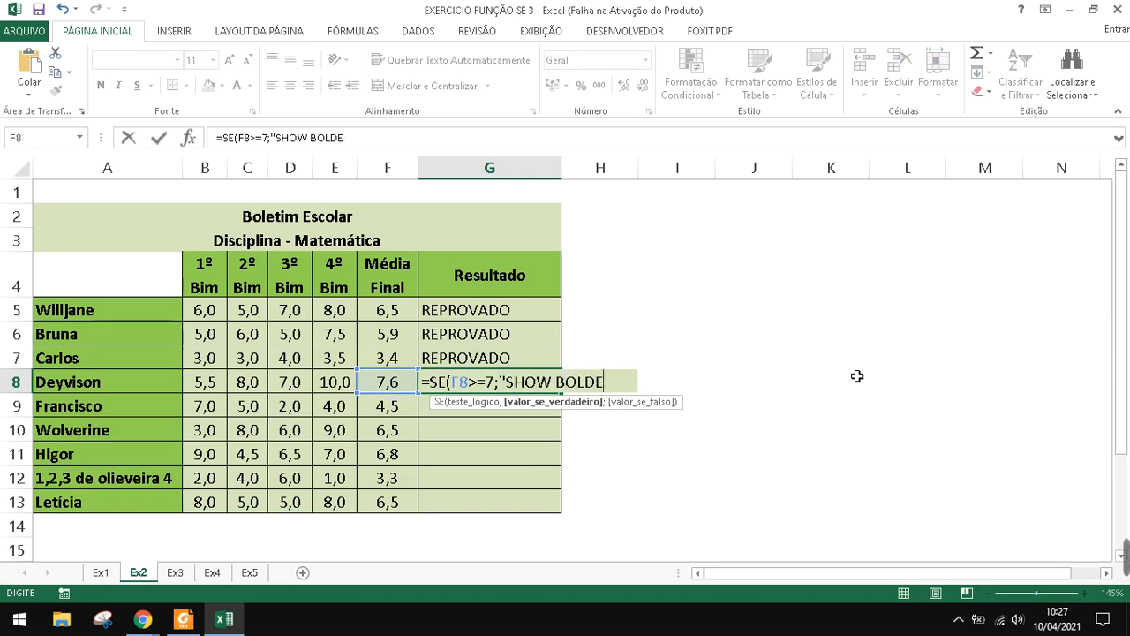
pyautogui.press('BackSpace')
pyautogui.press('BackSpace')
pyautogui.press('BackSpace')
pyautogui.write('A')
pyautogui.press('BackSpace')
pyautogui.write('LA')
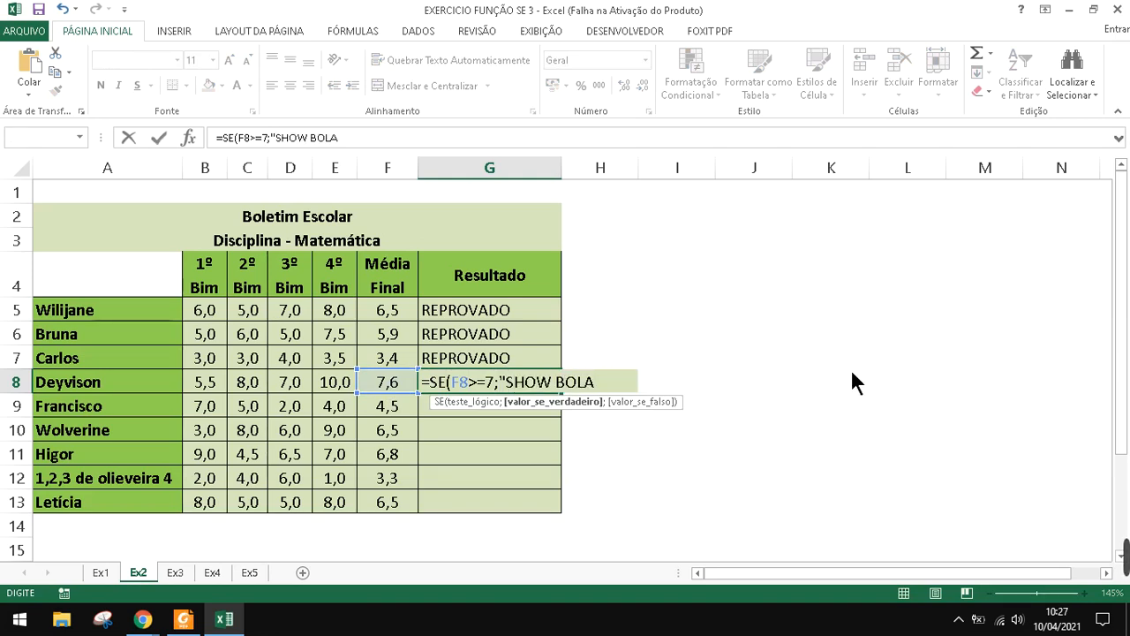
pyautogui.press('Return')
pyautogui.press('Return')
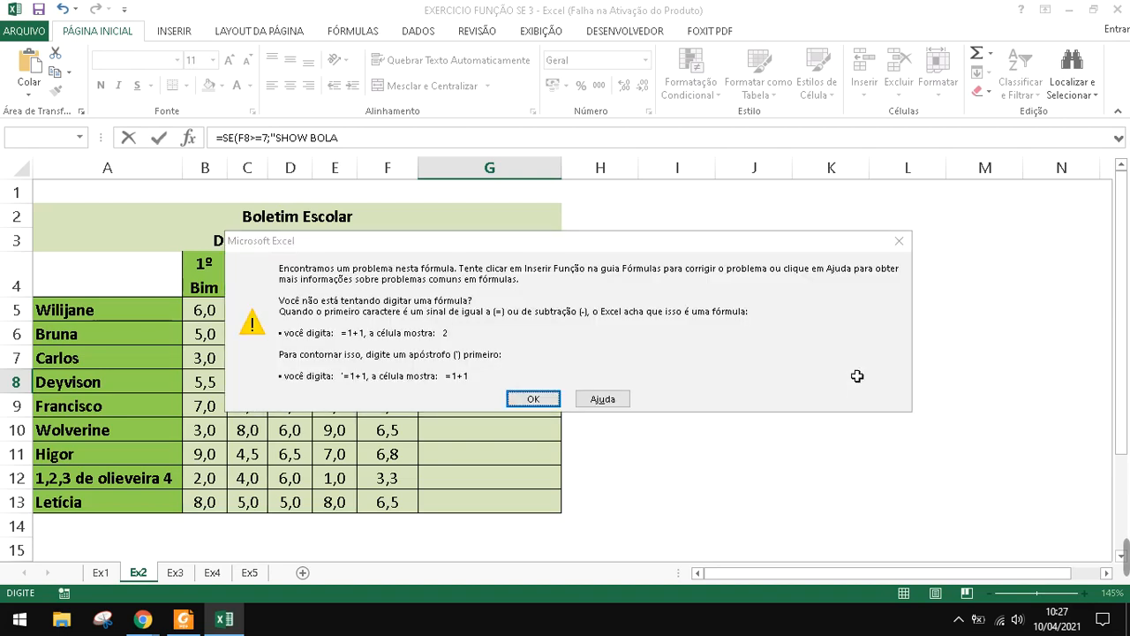
pyautogui.press('Return')
# Correct and complete the formula in G8 as =SE(F8>=7;"SHOW DE BOLA";"REPROVADO")
pyautogui.press('Left')
pyautogui.press('Left')
pyautogui.press('Left')
pyautogui.press('Left')
pyautogui.write('DE')
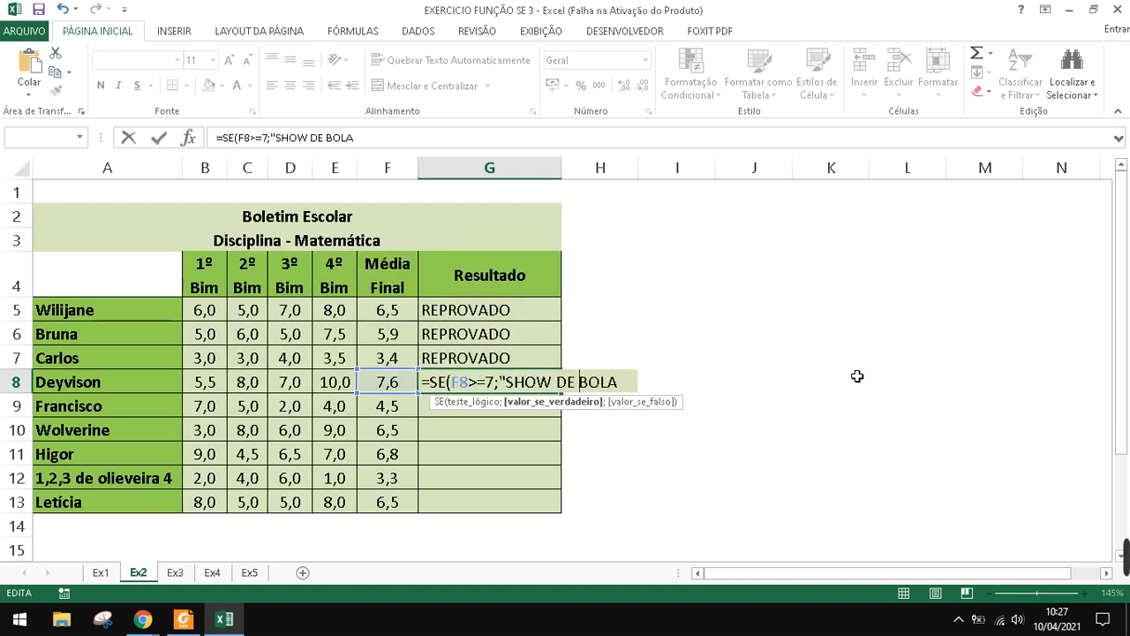
pyautogui.press('Right')
pyautogui.press('Right')
pyautogui.press('Right')
pyautogui.press('Right')
pyautogui.write('";')
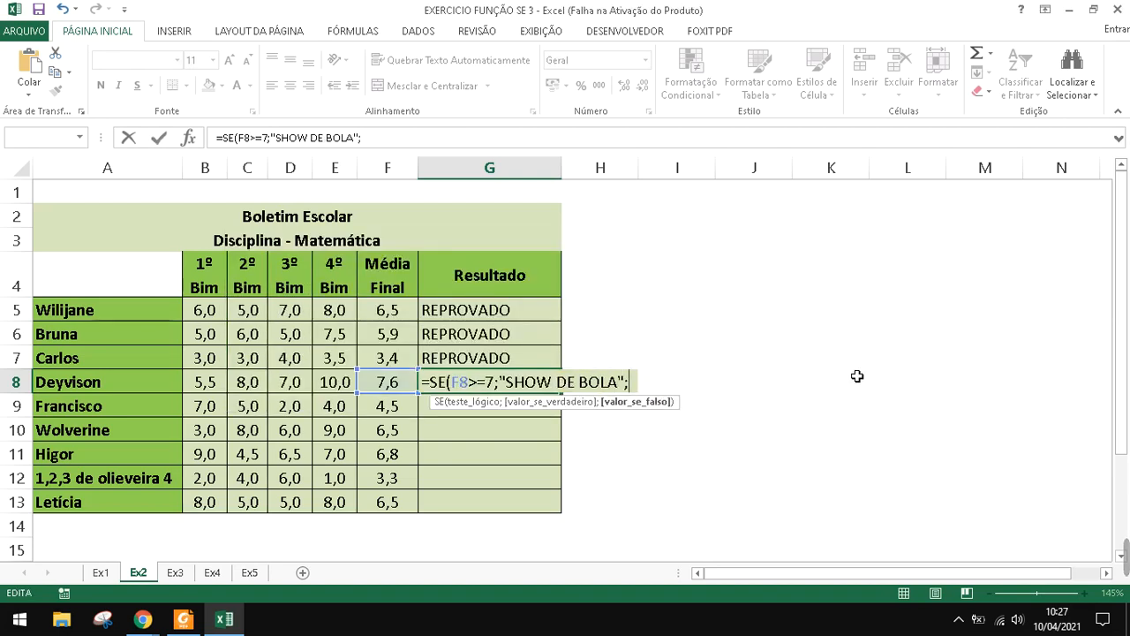
pyautogui.write('"REPROVADO')
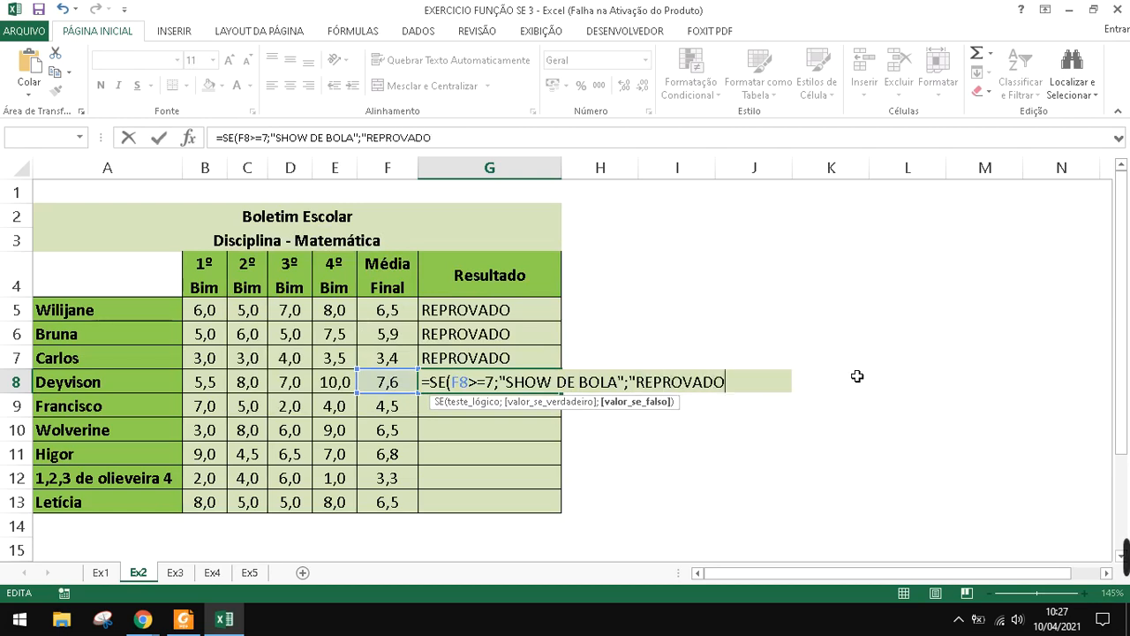
pyautogui.write('"')
pyautogui.press('Return')
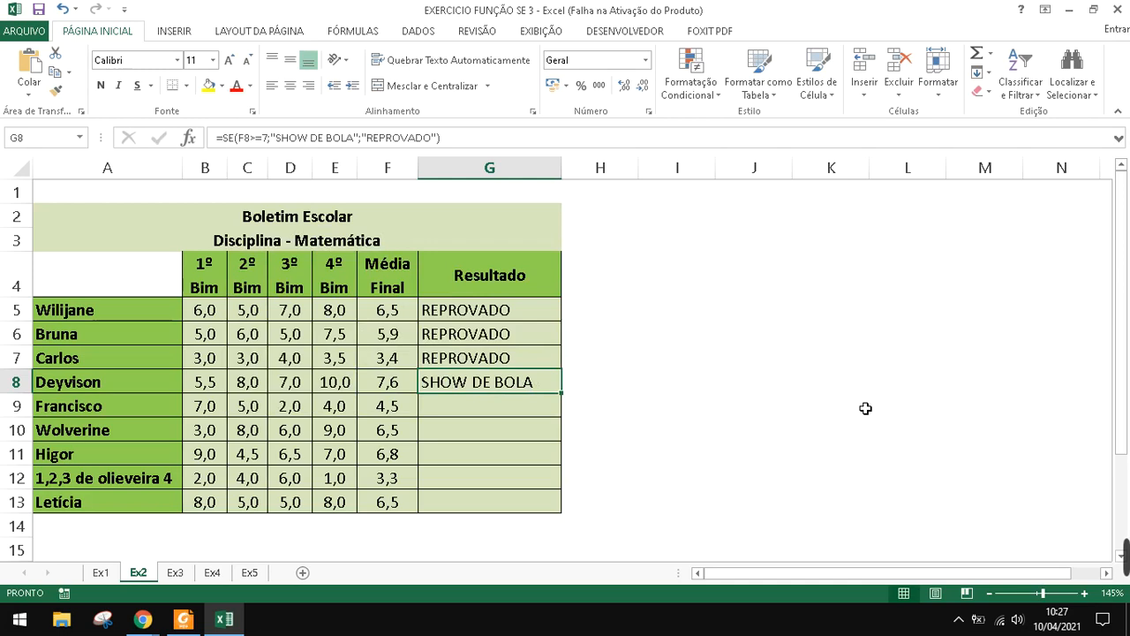
# Replace the true-case text in the G8 formula with APROVADO and check the formula
pyautogui.doubleClick(526, 391)
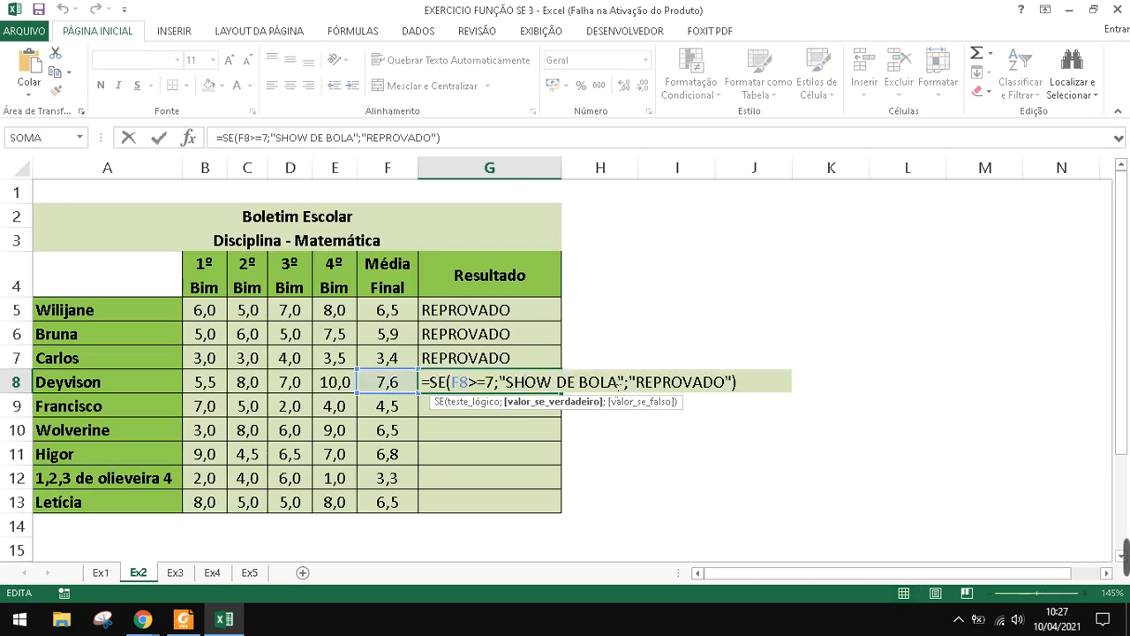
pyautogui.moveTo(616, 385); pyautogui.dragTo(517, 390)
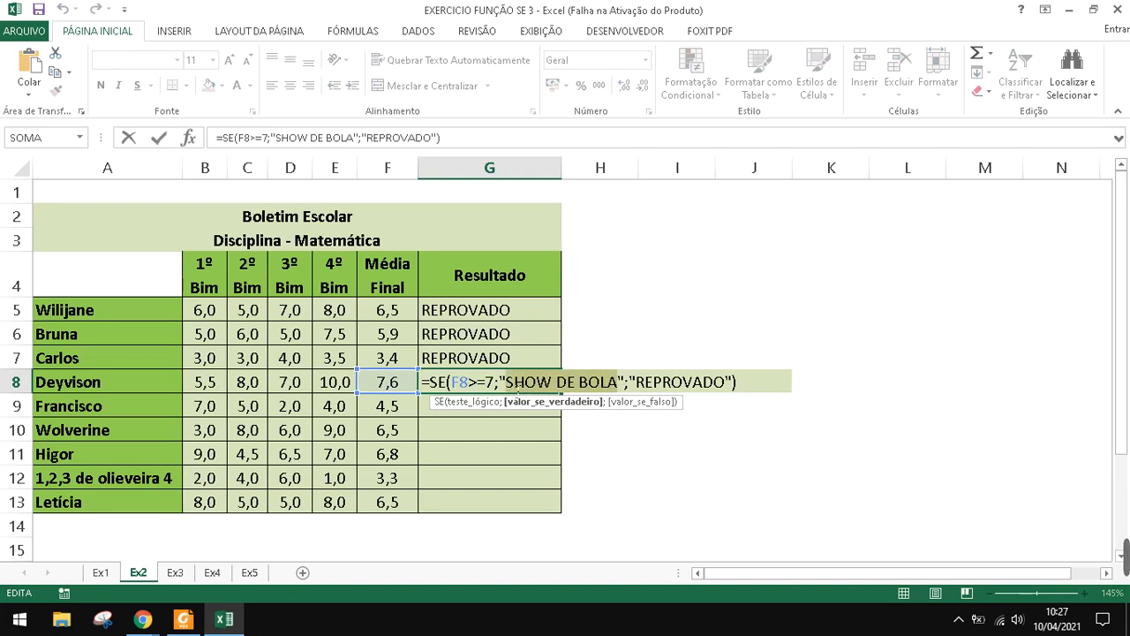
pyautogui.write('APROVADO')
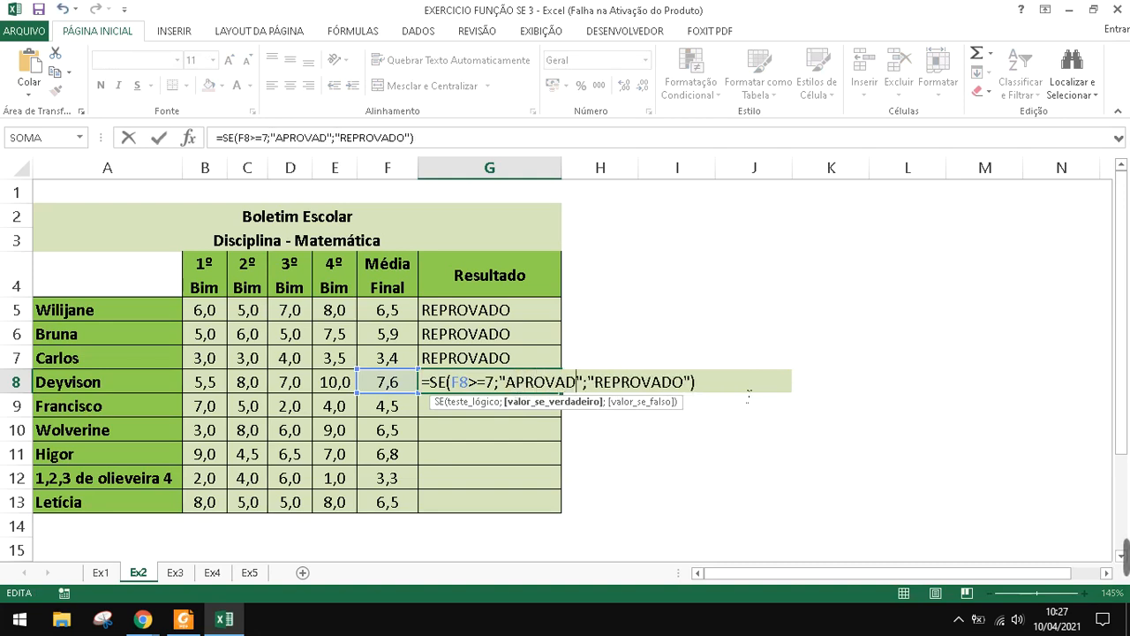
pyautogui.press('Return')
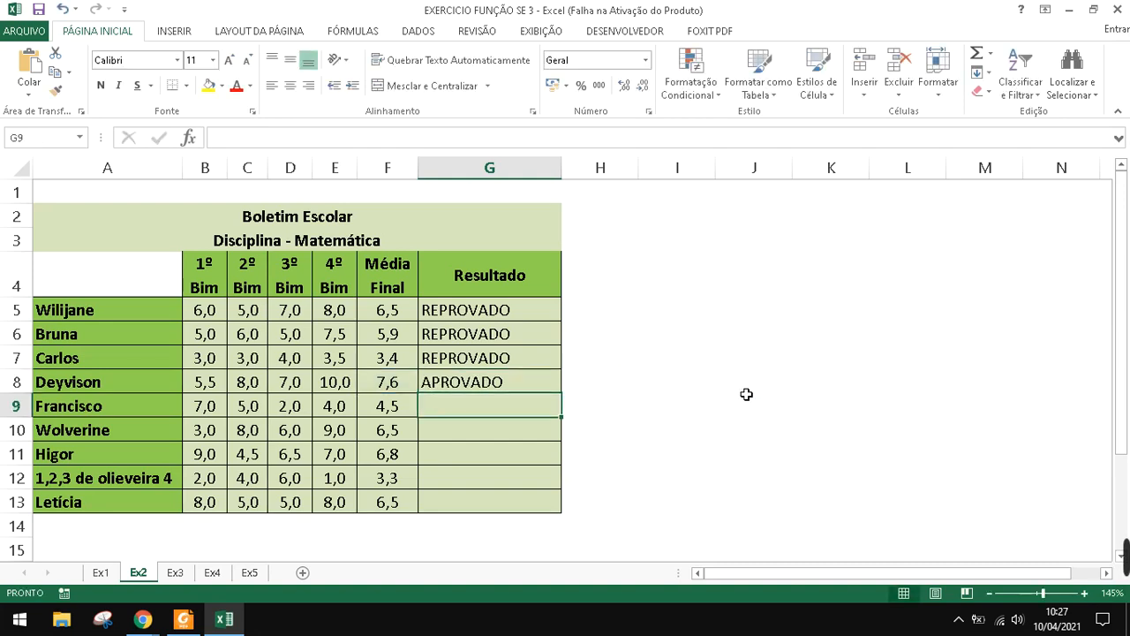
pyautogui.click(520, 380)
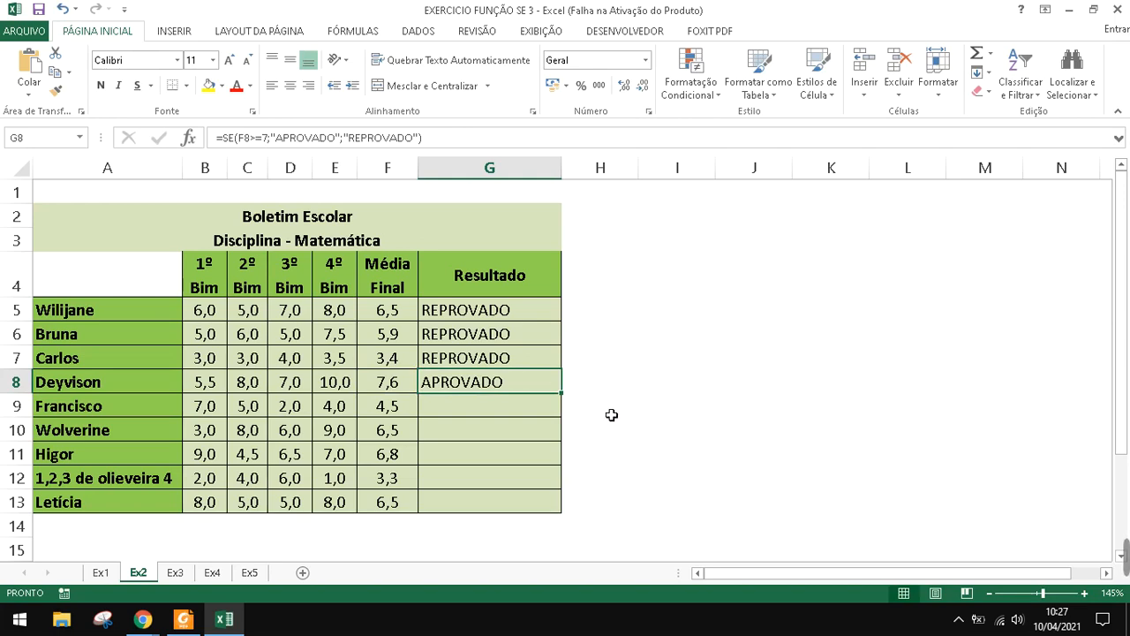
# Calculate the fifth student's Resultado in G9 with the formula =se(F9>=7;"aprovado";"reprovado")
pyautogui.click(443, 409)
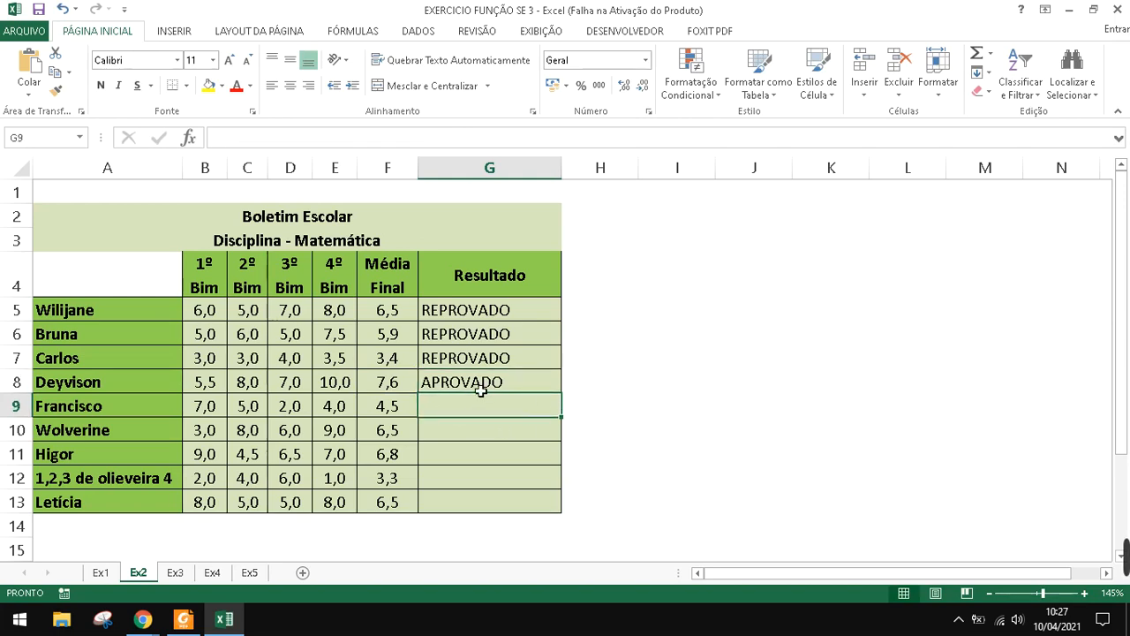
pyautogui.write('=')
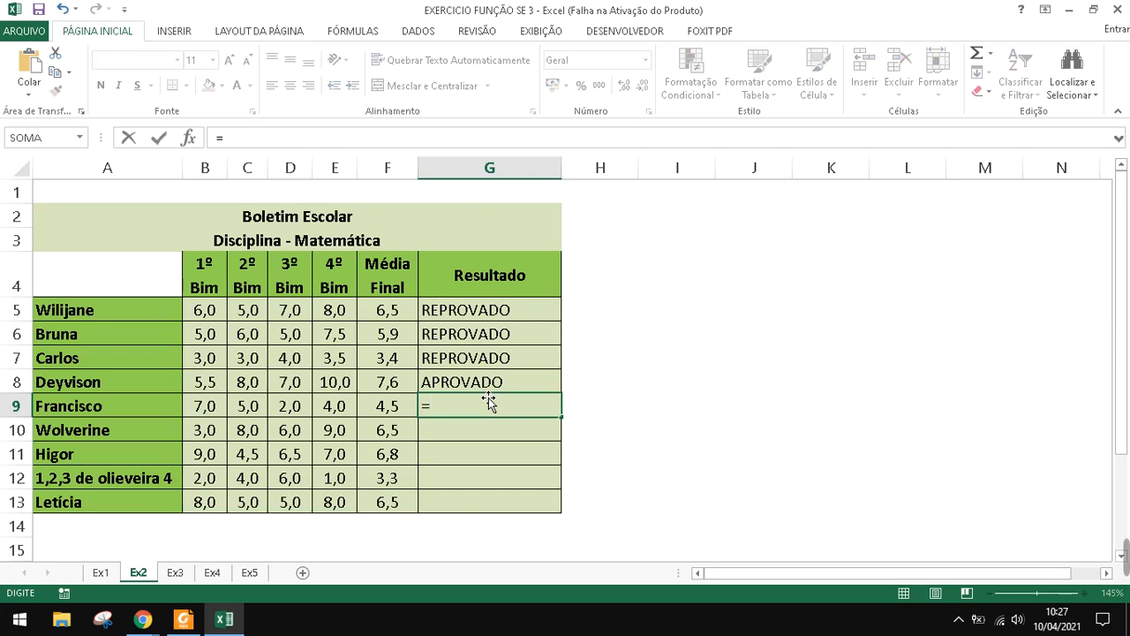
pyautogui.write('se(')
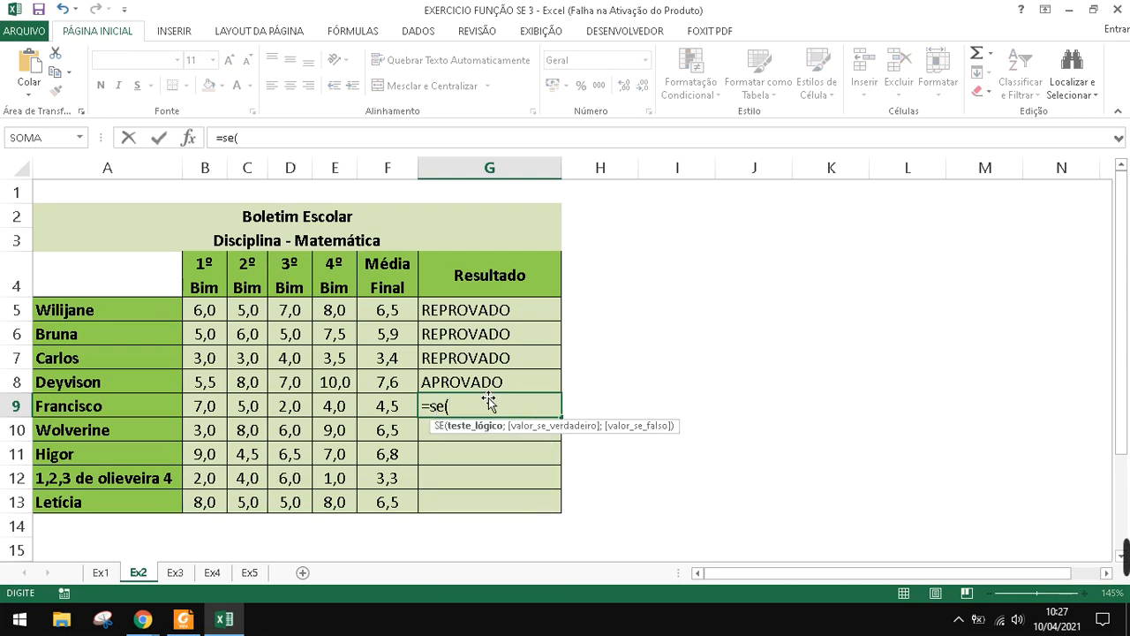
pyautogui.click(386, 414)
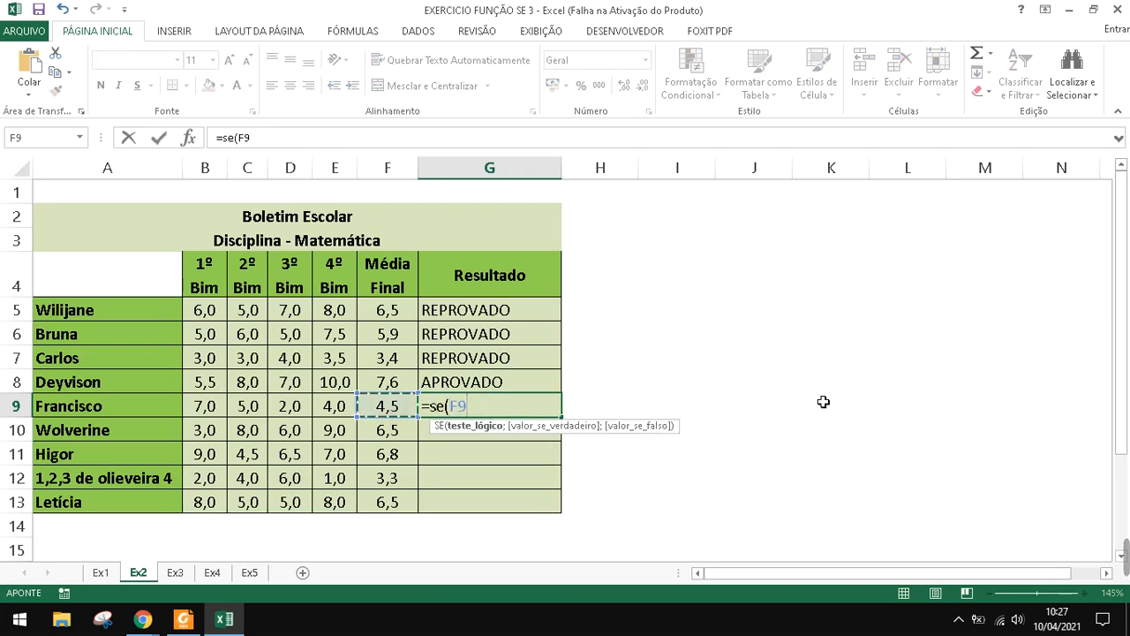
pyautogui.write('>=')
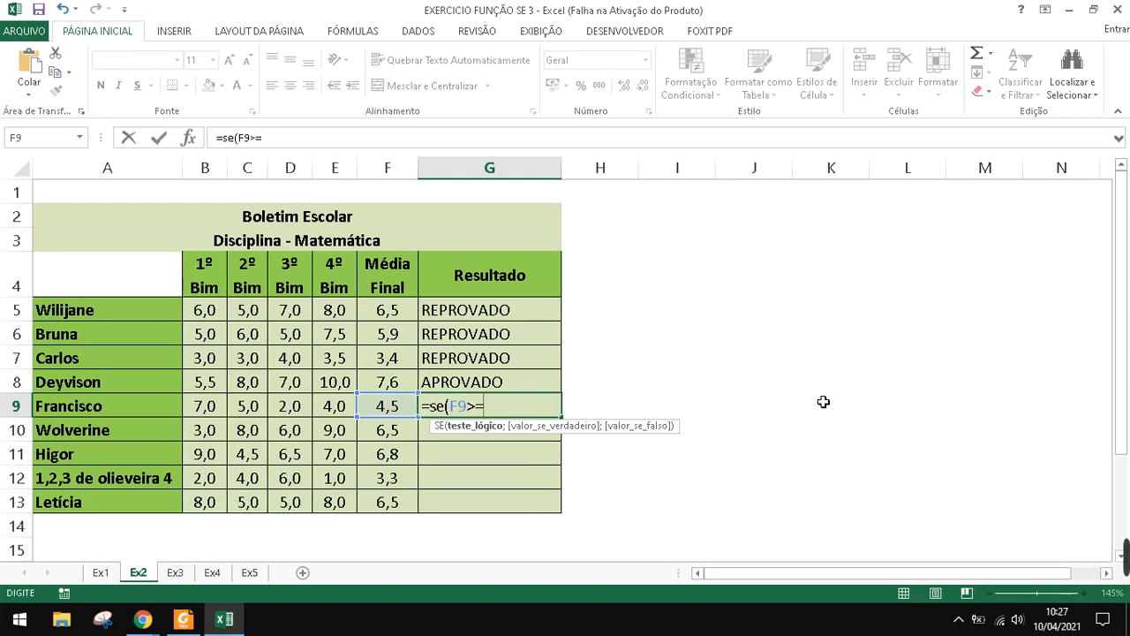
pyautogui.write('7;"')
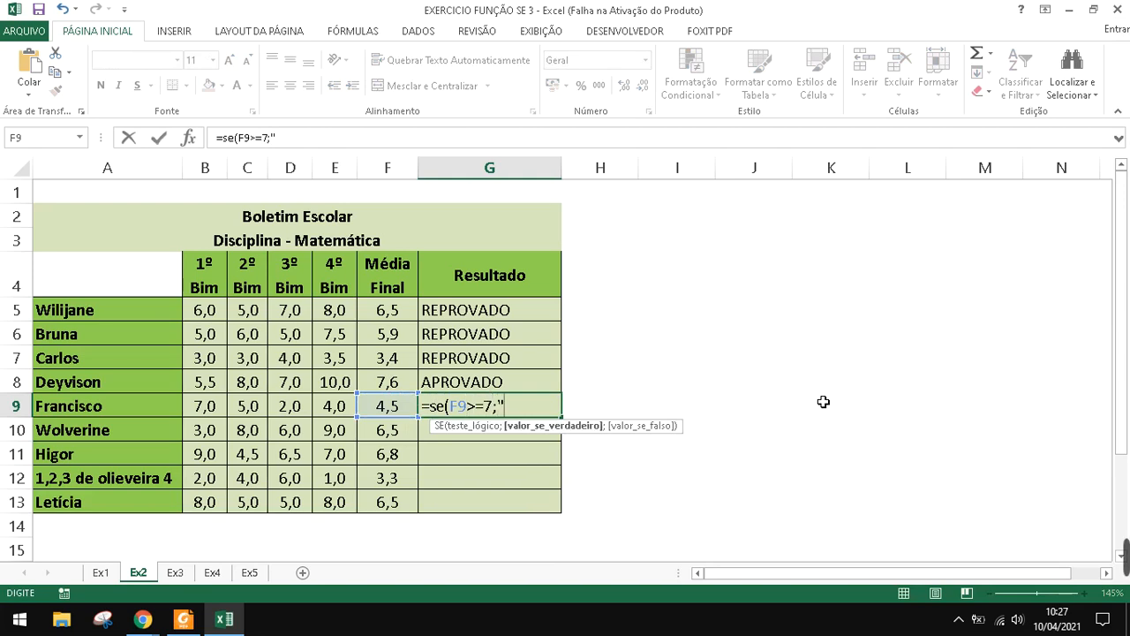
pyautogui.write('aprovado"')
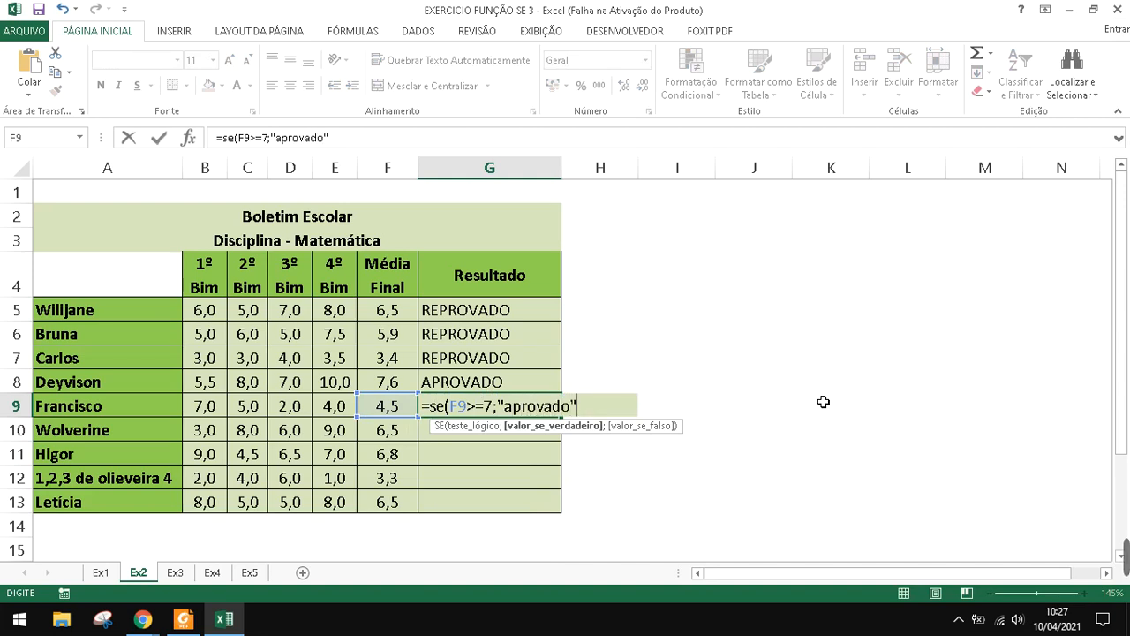
pyautogui.write(';"r')
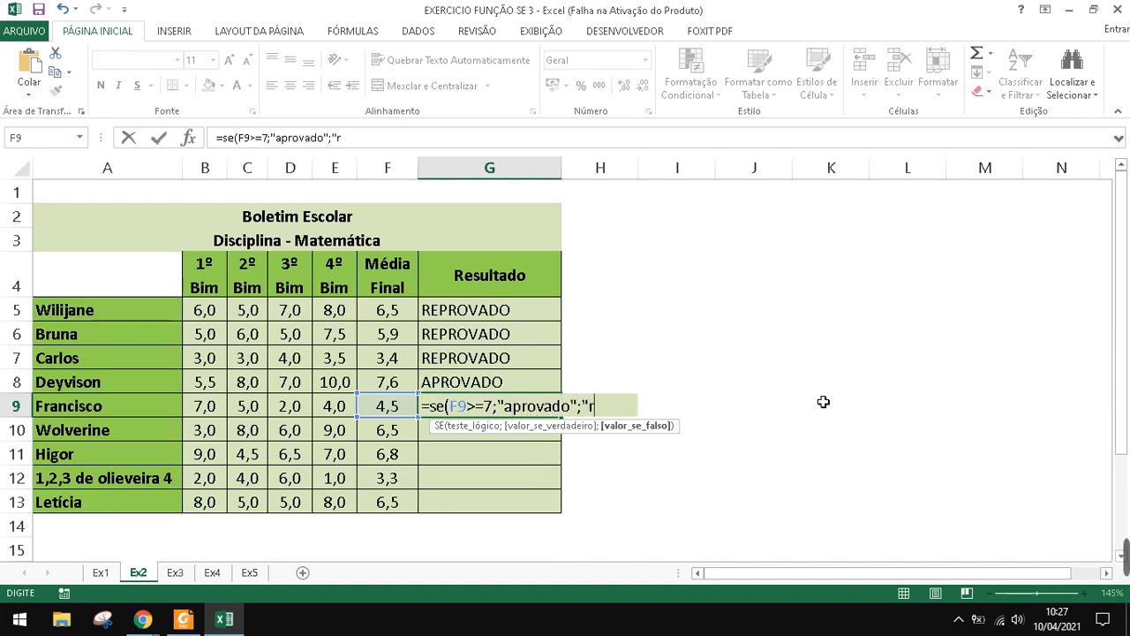
pyautogui.write('eprovado"')
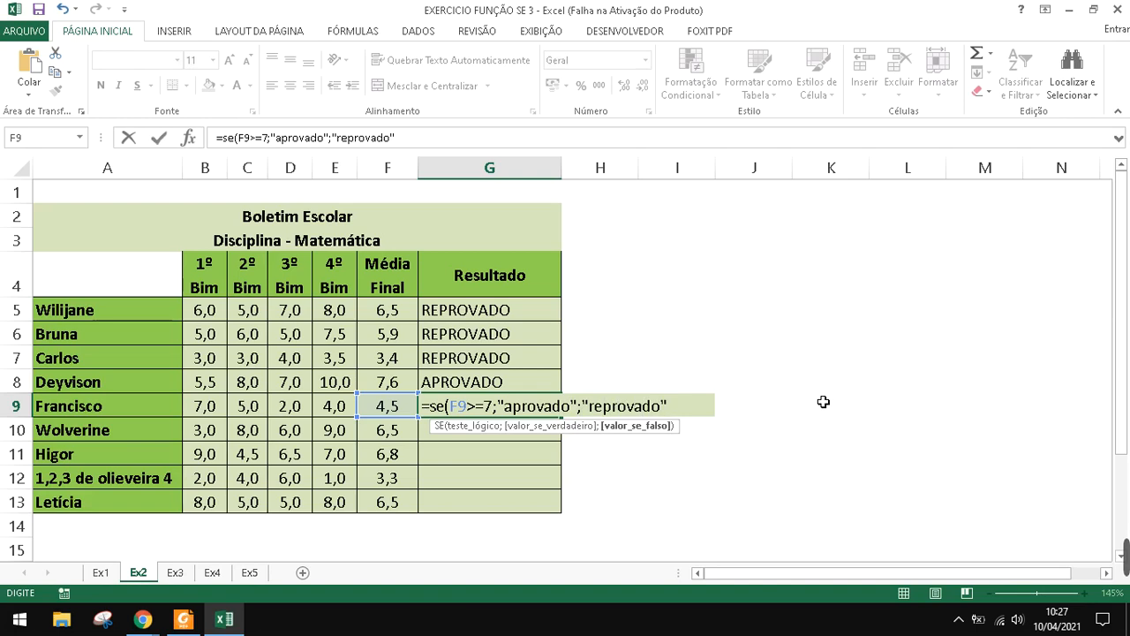
pyautogui.press('Return')
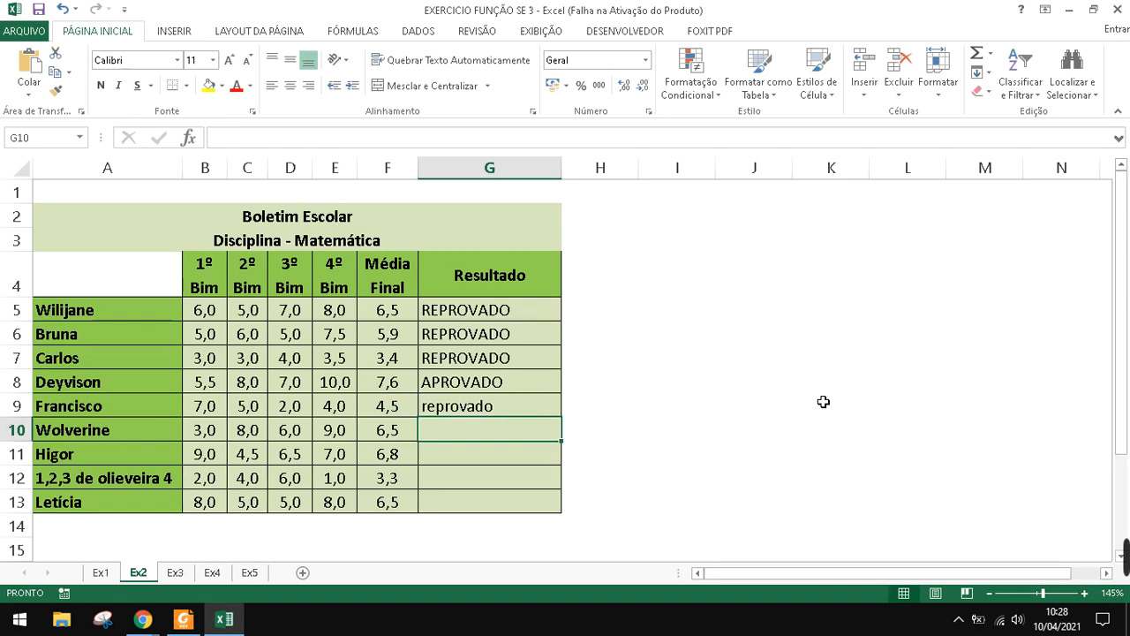
# Review the SE formula for the first Aumento value in C3 on sheet Ex1, and return to sheet Ex2
pyautogui.click(99, 574)
pyautogui.doubleClick(505, 256)
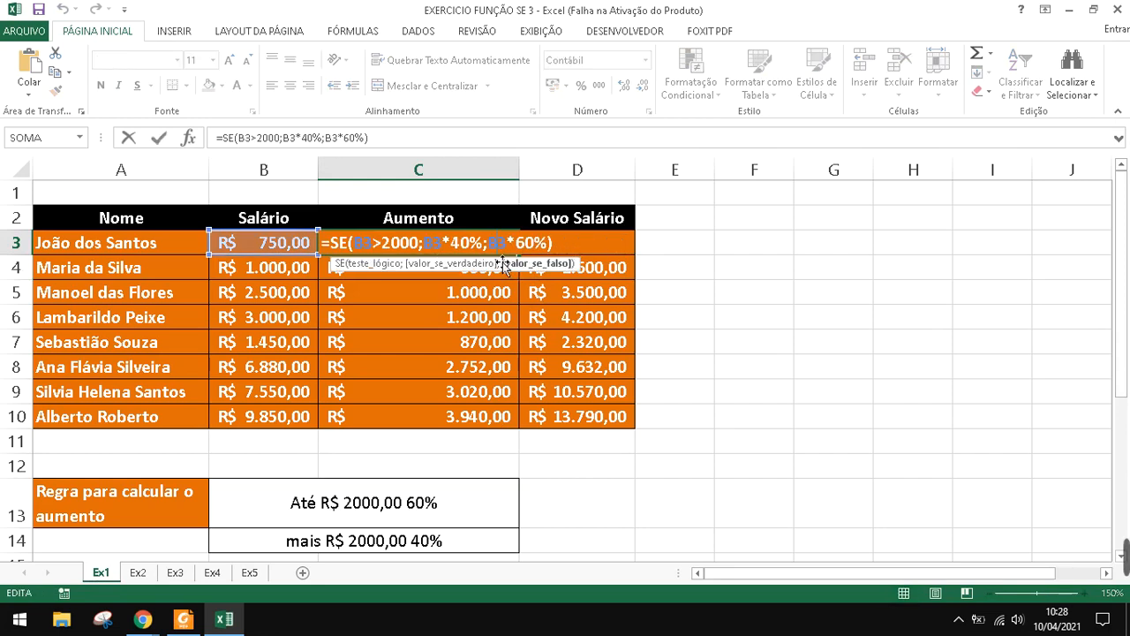
pyautogui.press('Escape')
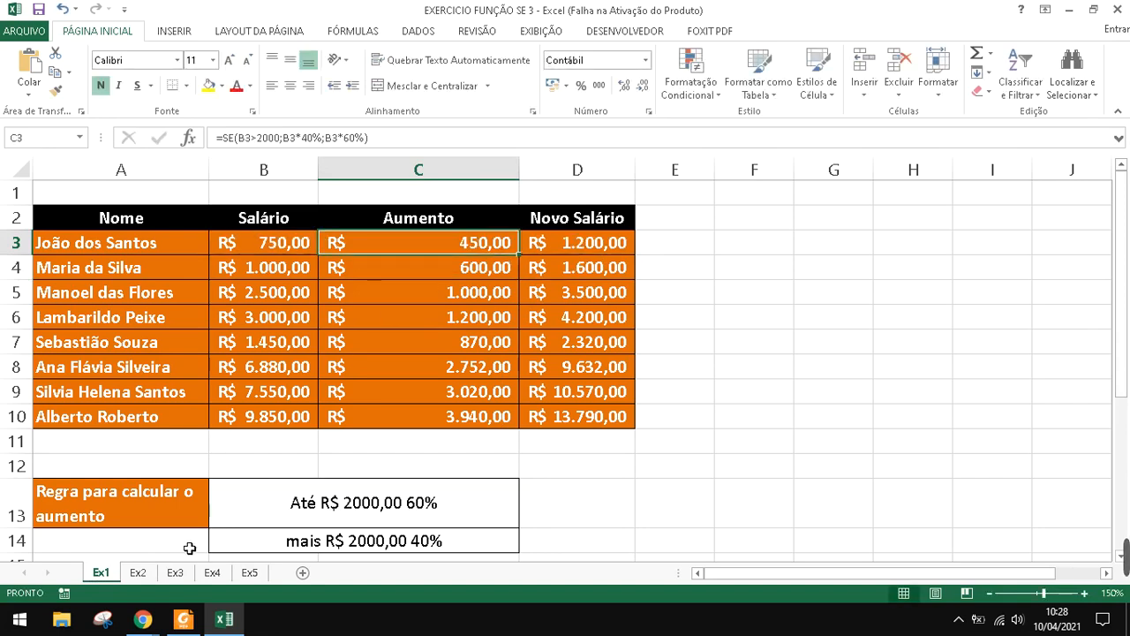
pyautogui.click(142, 570)
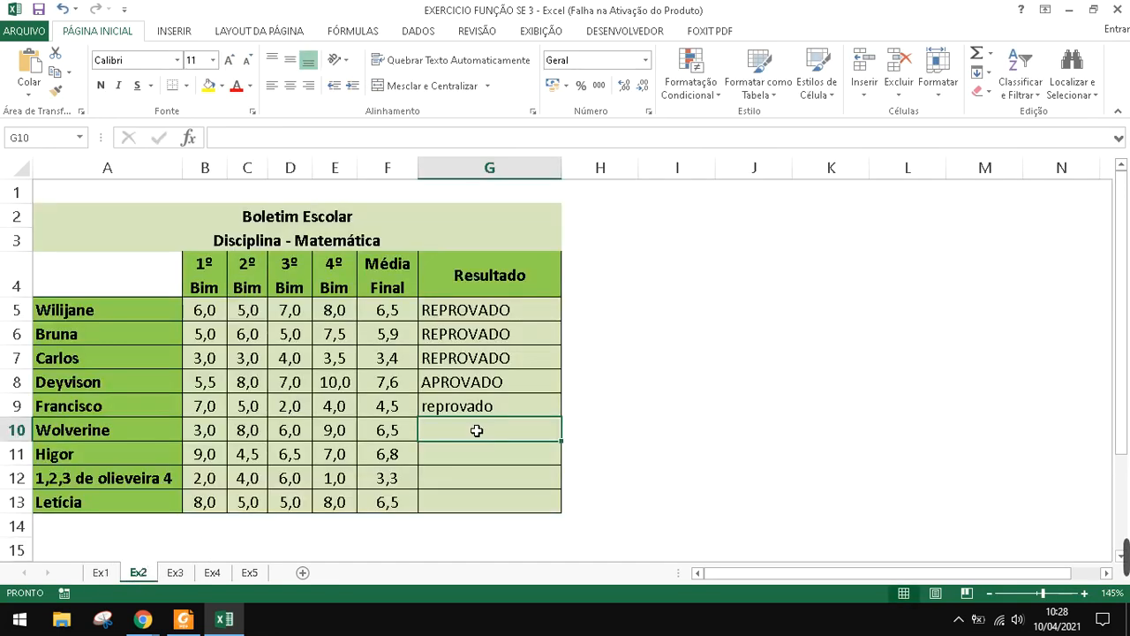
# Calculate the sixth student's Resultado in G10 with the formula =se(F10>=7;"aprovado";"reprovado")
pyautogui.write('=se(')
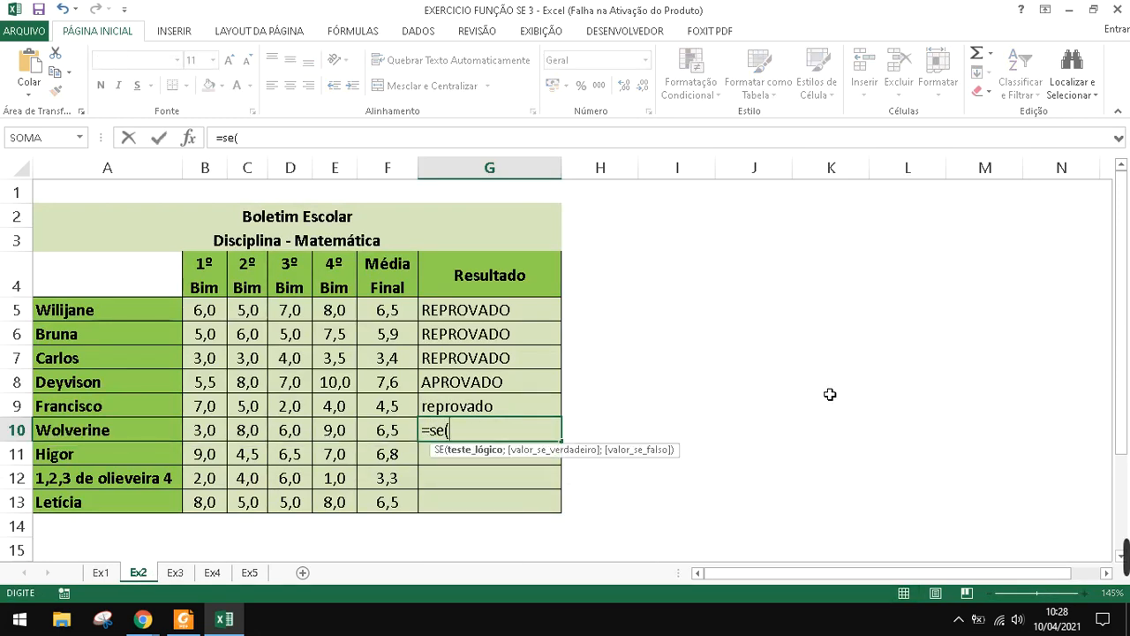
pyautogui.click(390, 432)
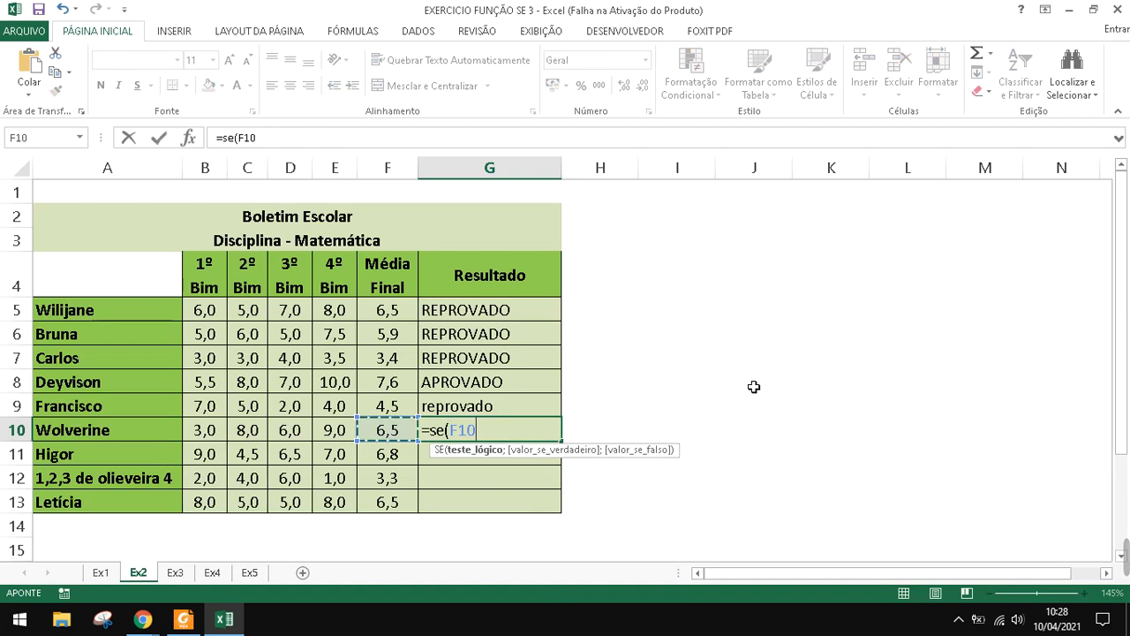
pyautogui.write('>')
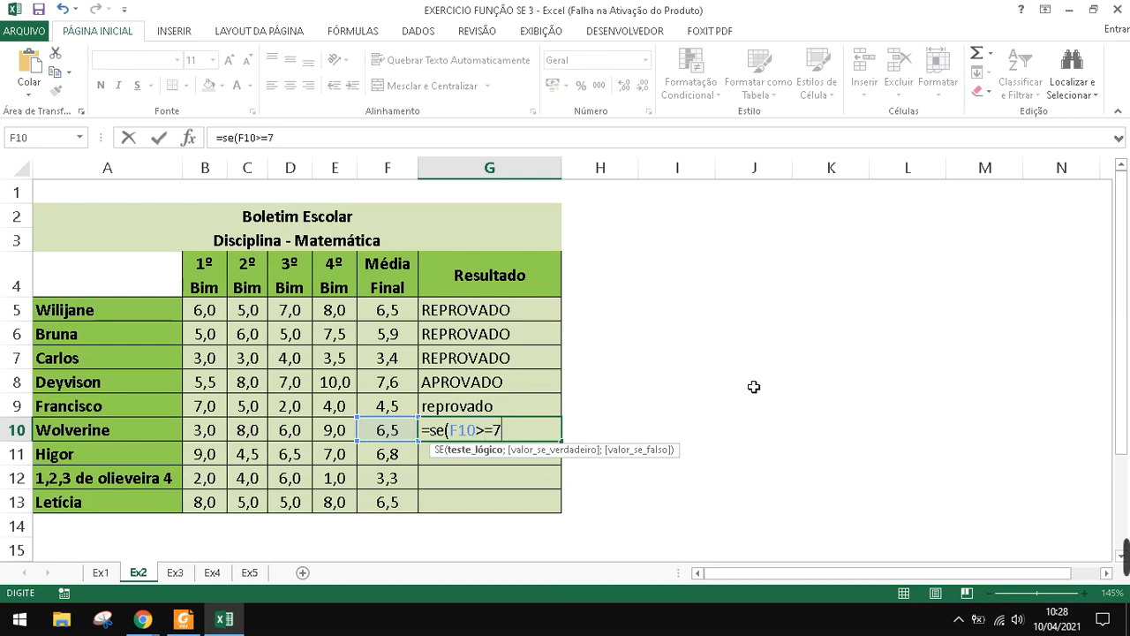
pyautogui.write('=7;')
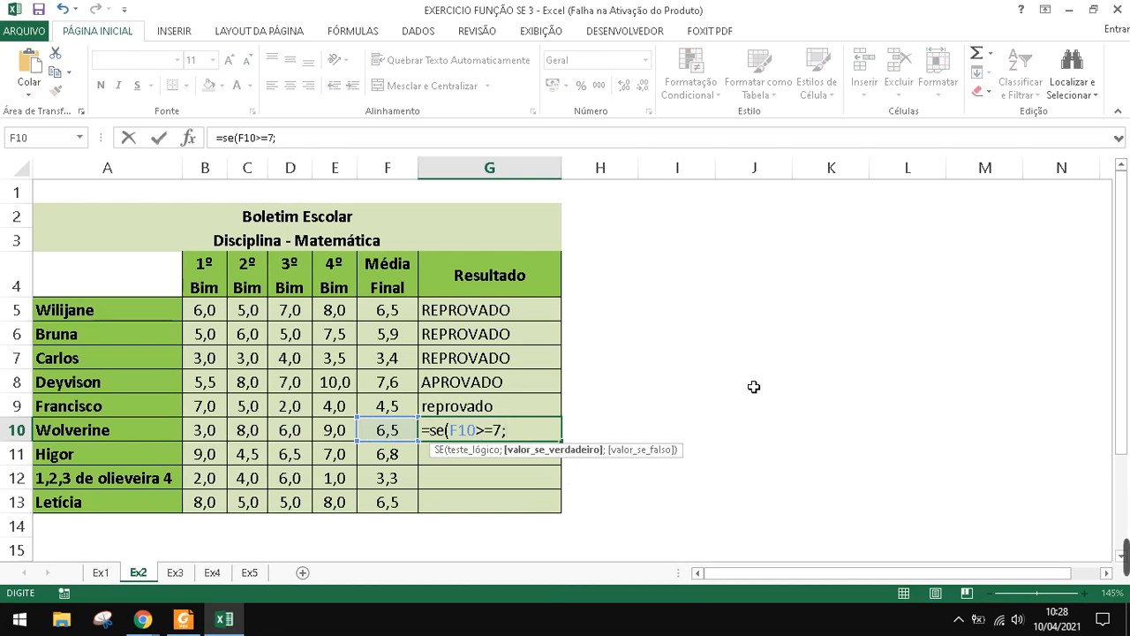
pyautogui.write('apr')
pyautogui.press('BackSpace')
pyautogui.press('BackSpace')
pyautogui.write('´provado')
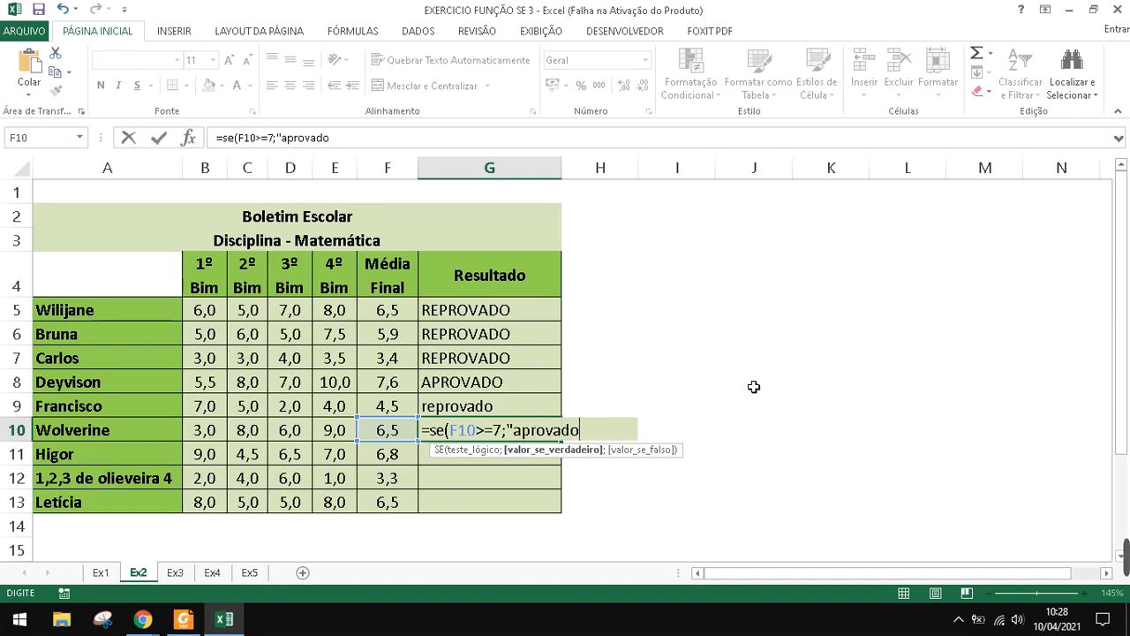
pyautogui.write('";"r')
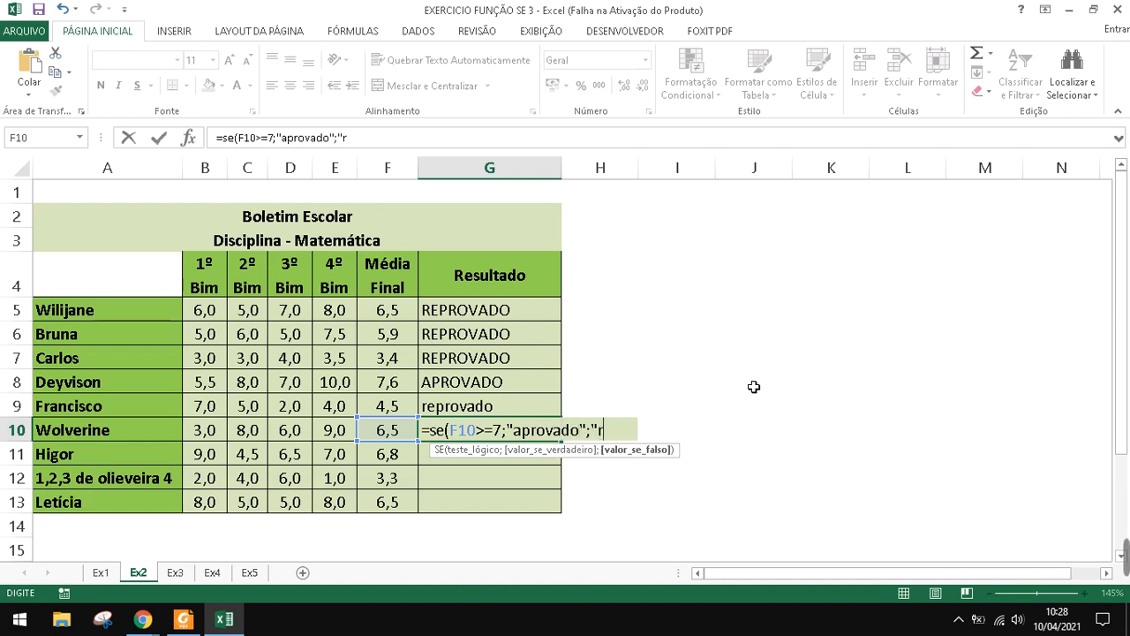
pyautogui.write('eprovado')
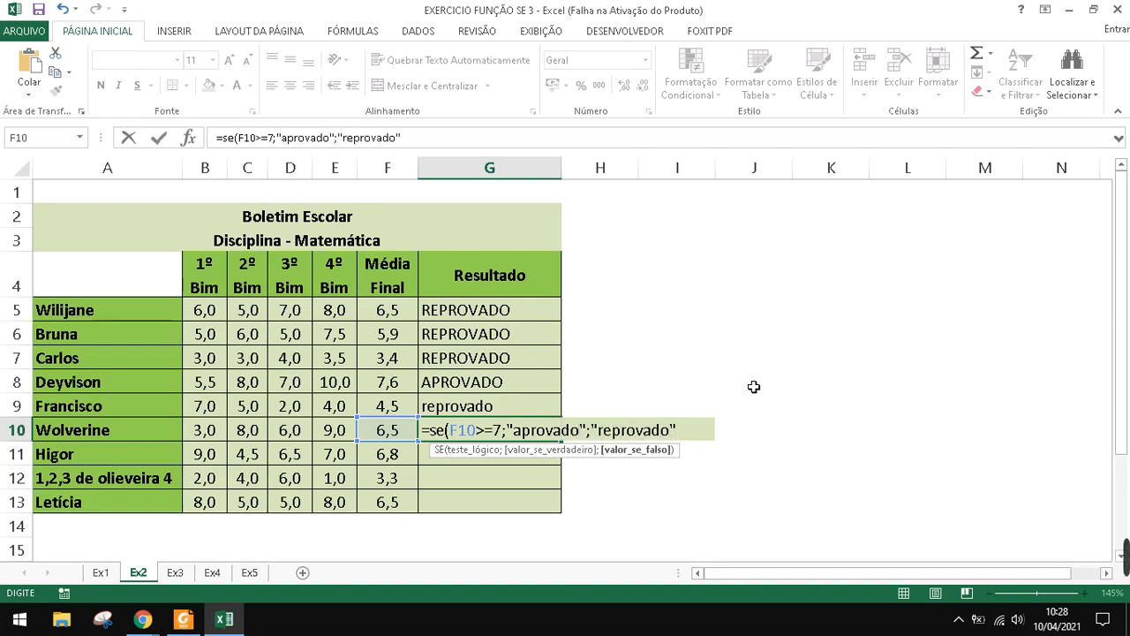
pyautogui.write('"')
pyautogui.press('Return')
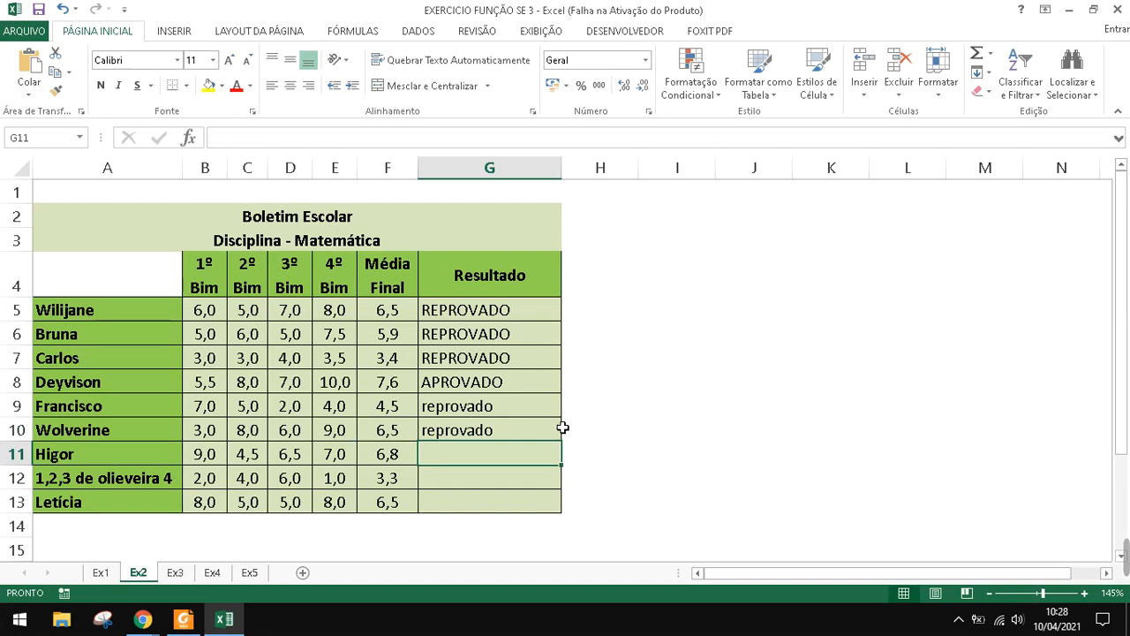
# Fill the G10 Resultado formula down through G13 for the remaining students
pyautogui.click(556, 429)
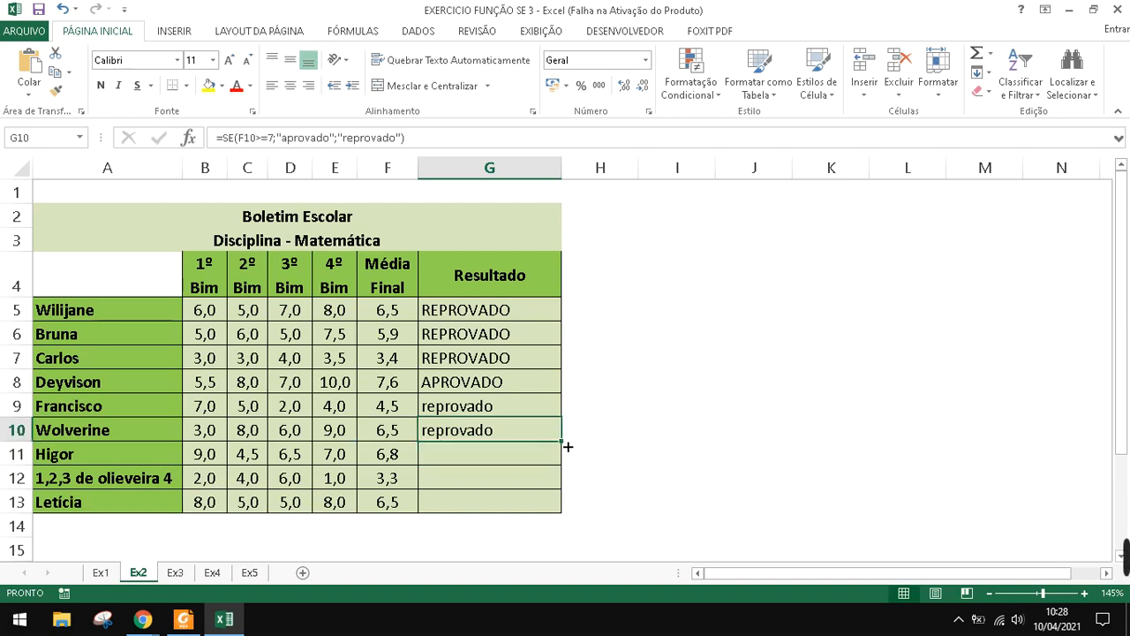
pyautogui.doubleClick(568, 447)
pyautogui.click(555, 431)
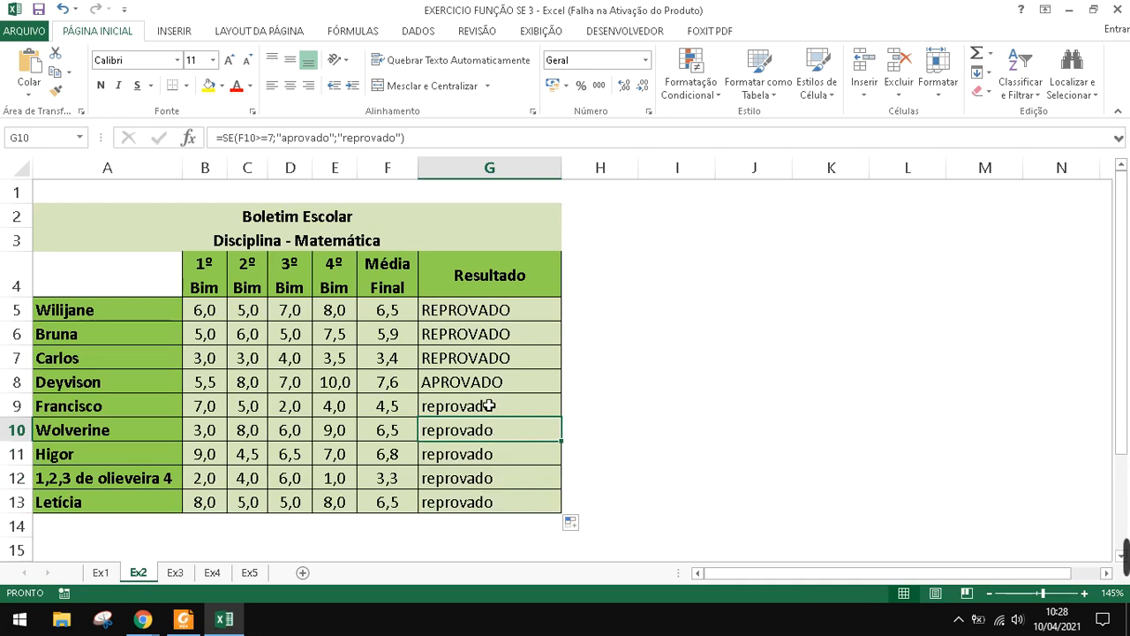
# Compare the Resultado entries in G5:G13 with the Média Final values in column F
pyautogui.click(467, 389)
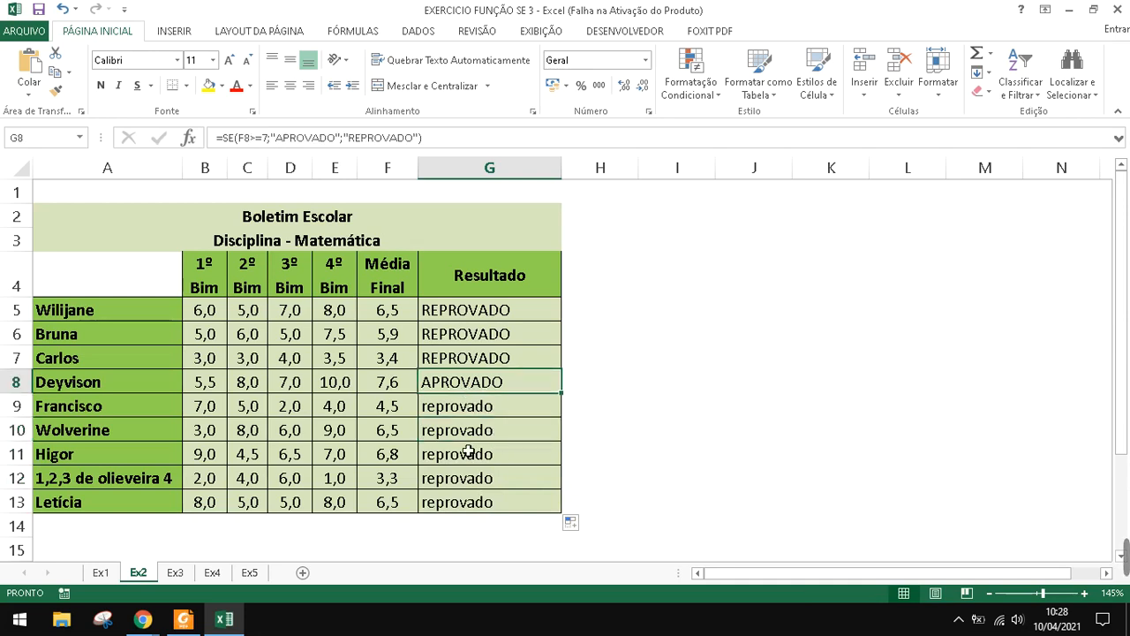
pyautogui.moveTo(461, 499); pyautogui.dragTo(471, 313)
pyautogui.click(472, 310)
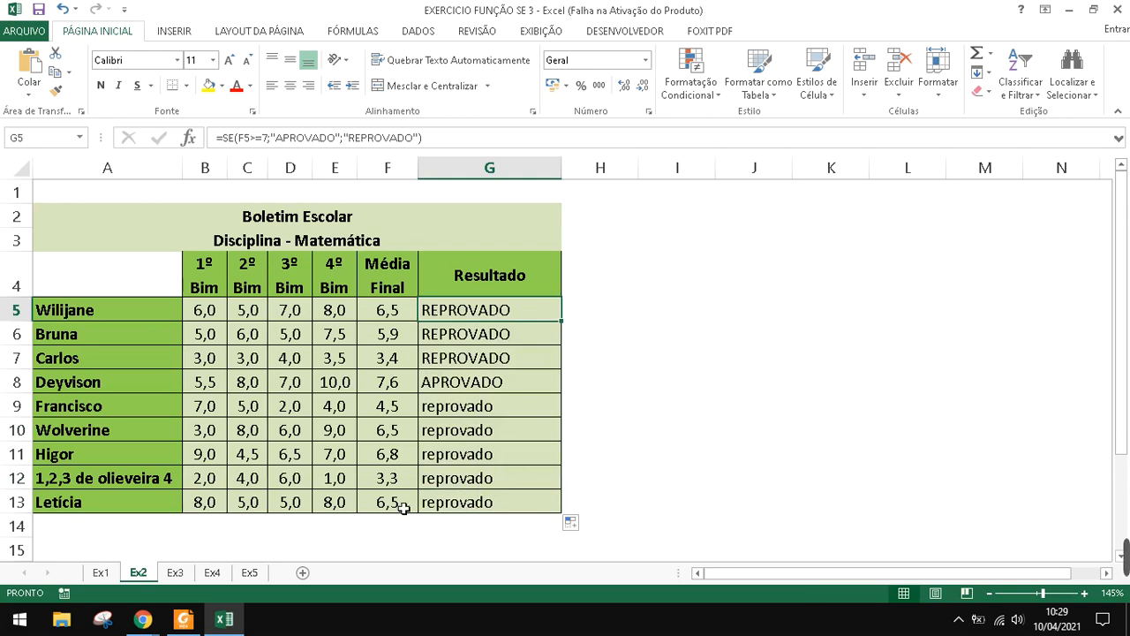
pyautogui.click(375, 512)
pyautogui.click(391, 481)
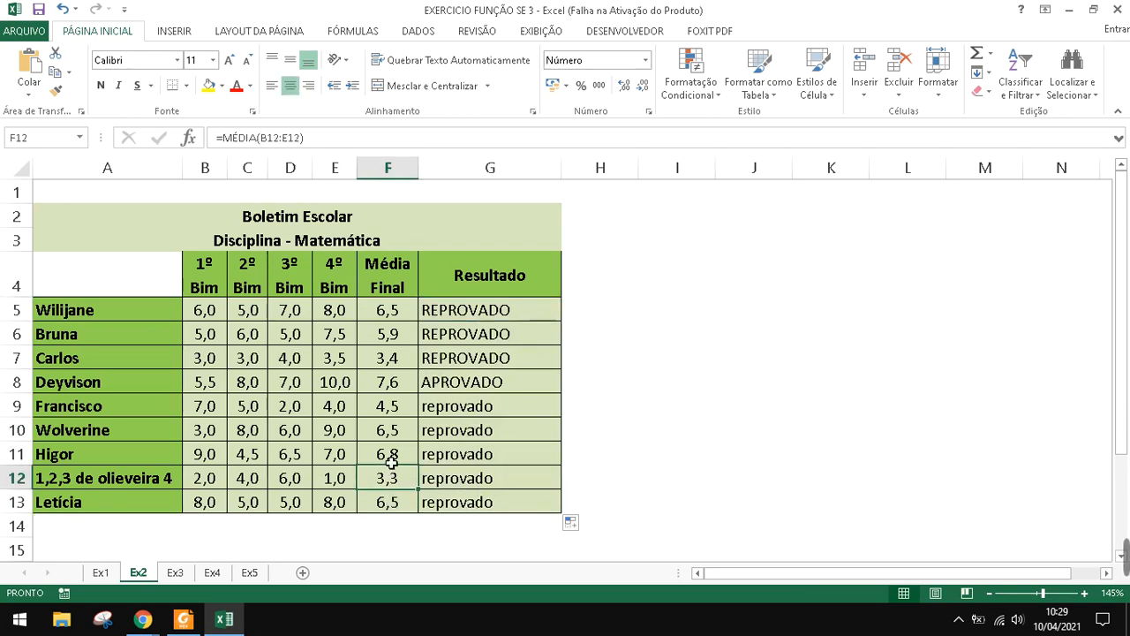
pyautogui.click(392, 457)
pyautogui.click(391, 434)
pyautogui.click(391, 408)
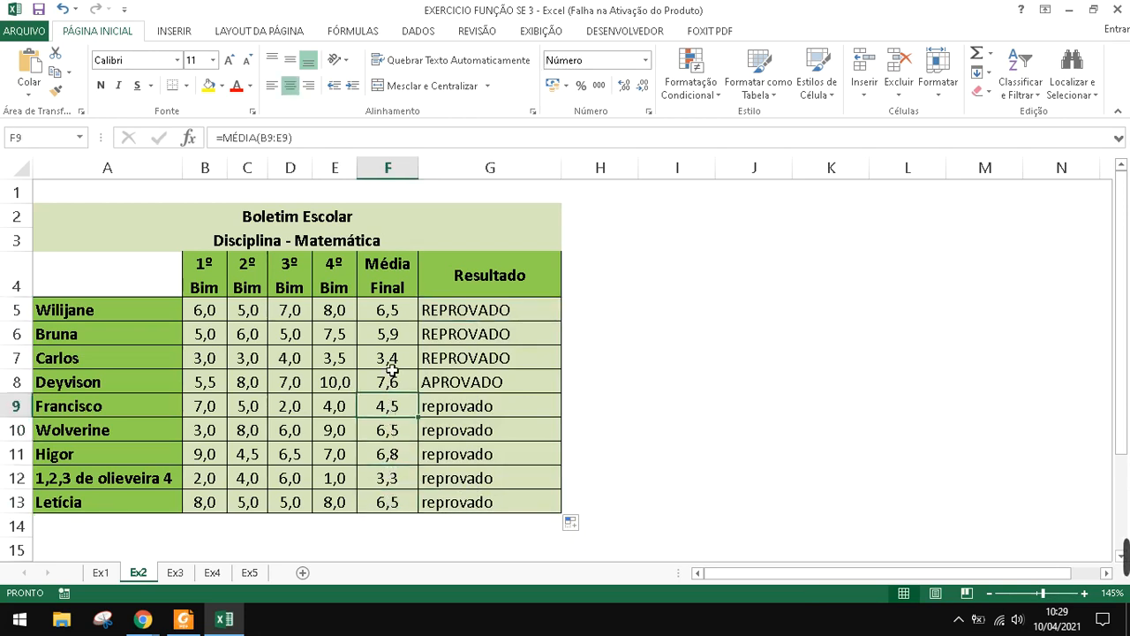
pyautogui.click(389, 360)
pyautogui.click(389, 334)
pyautogui.click(388, 313)
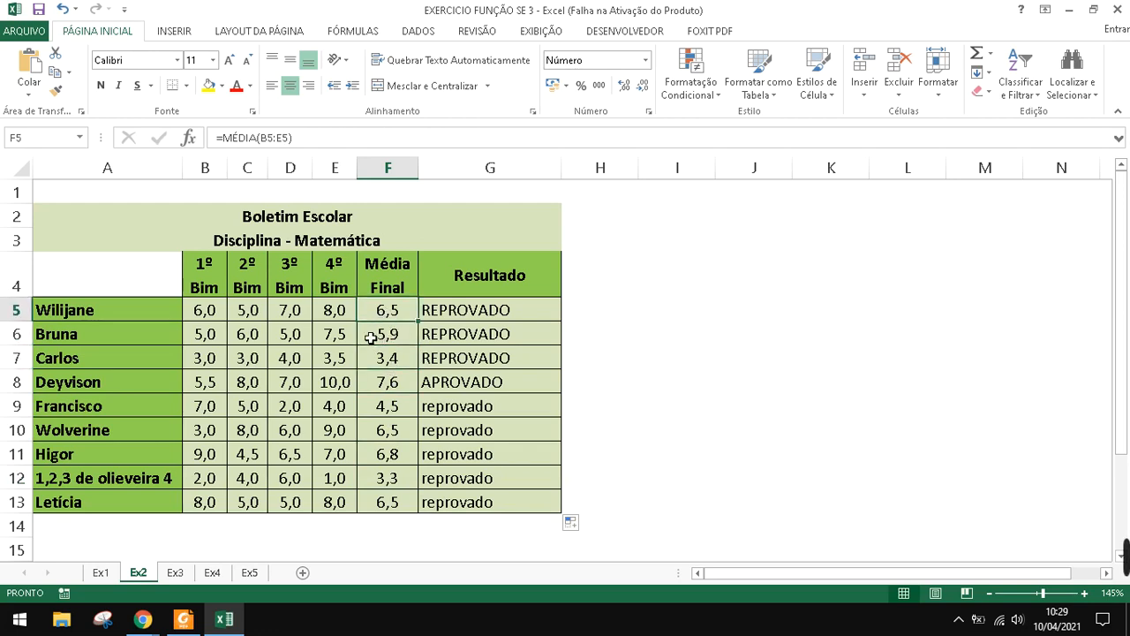
# Change the first student's 2º Bim grade in C5 to 8 and check the recalculated Média Final
pyautogui.click(242, 316)
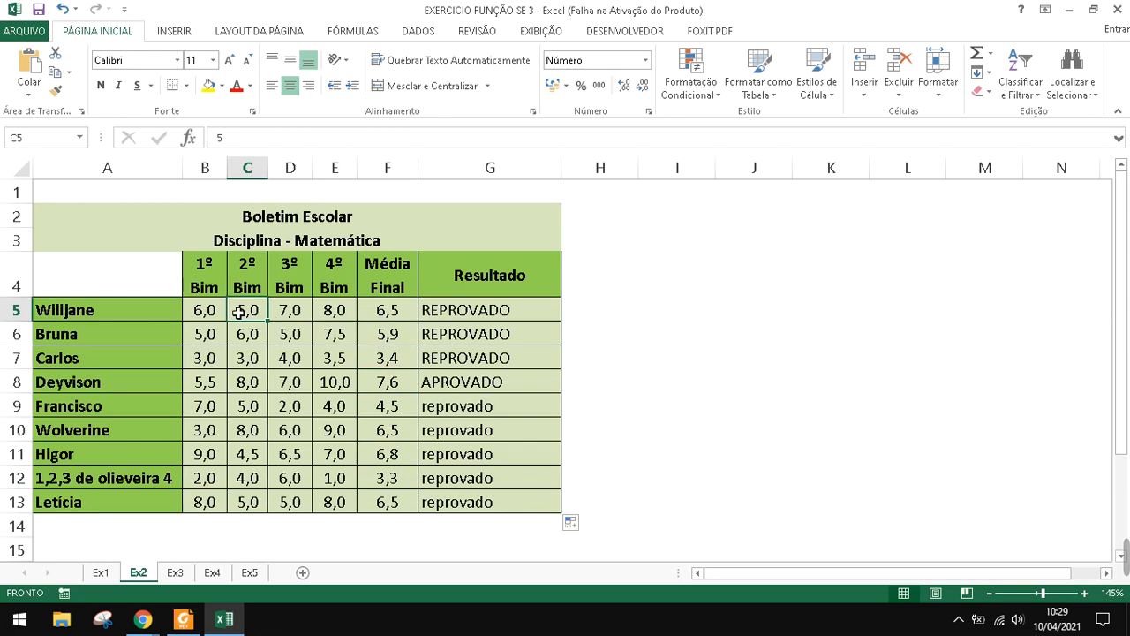
pyautogui.write('8')
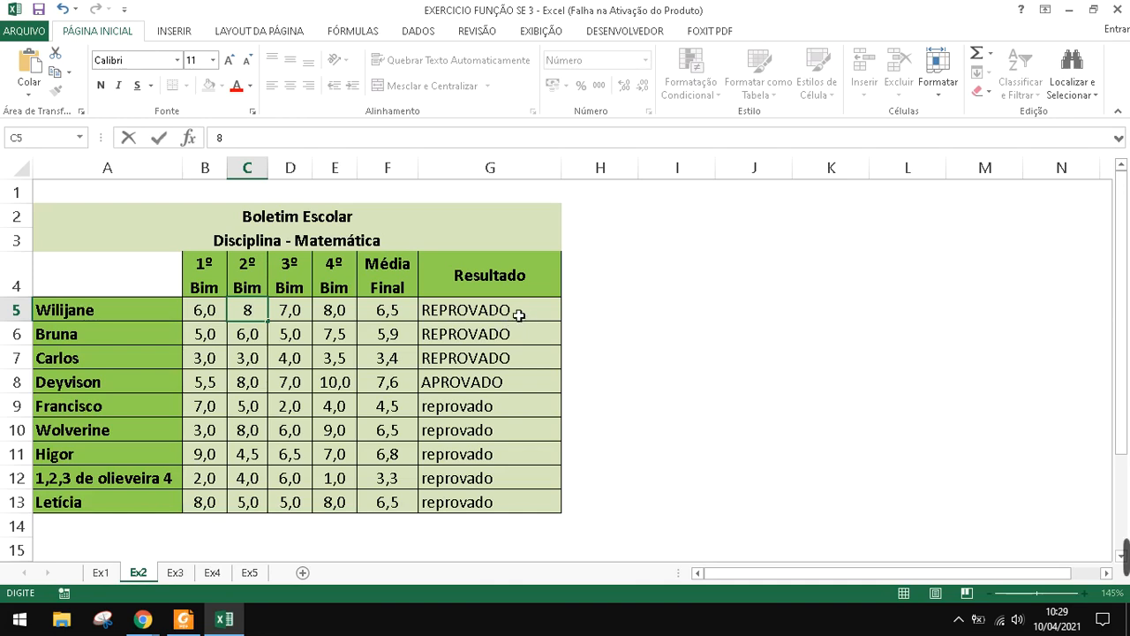
pyautogui.press('Return')
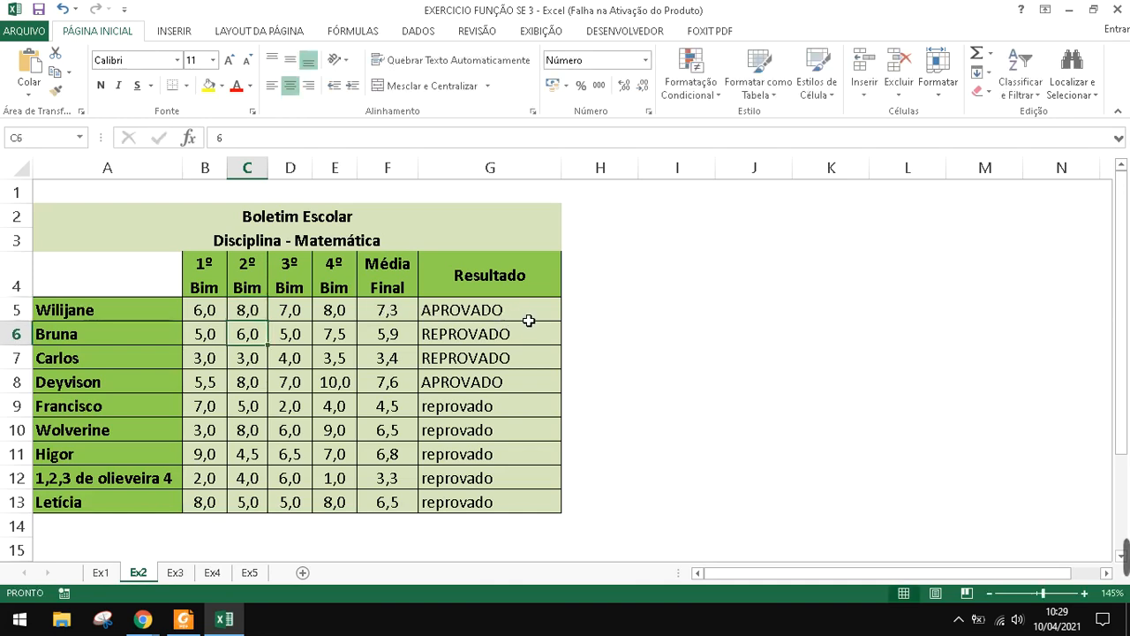
pyautogui.click(401, 320)
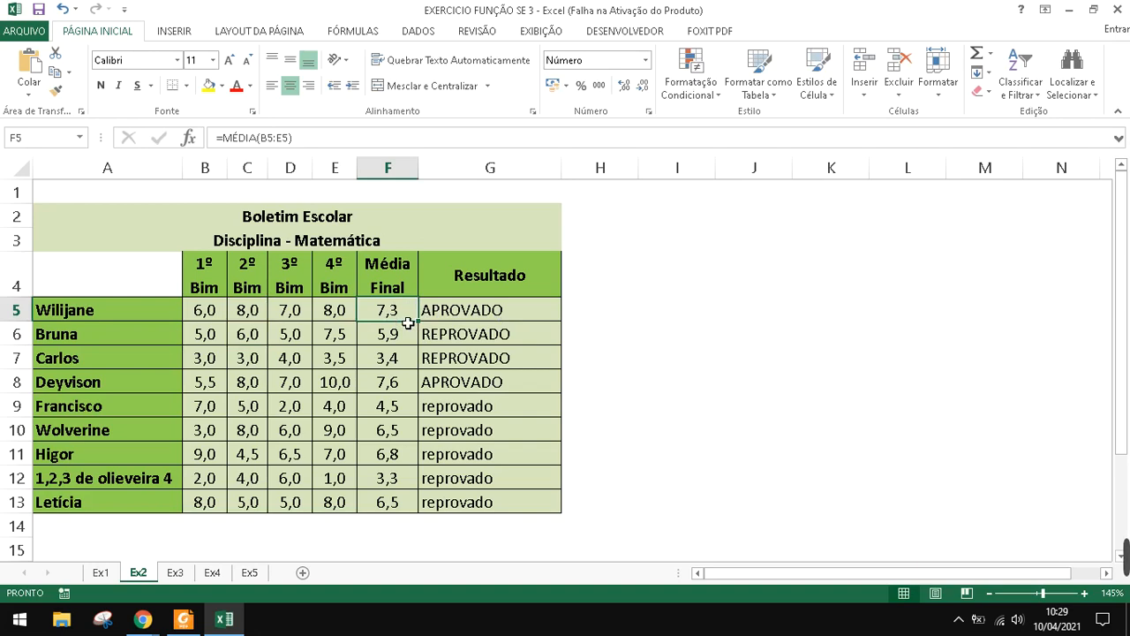
# Set the last student's 2º Bim and 3º Bim grades in C13 and D13 to 6, and check the average
pyautogui.click(294, 509)
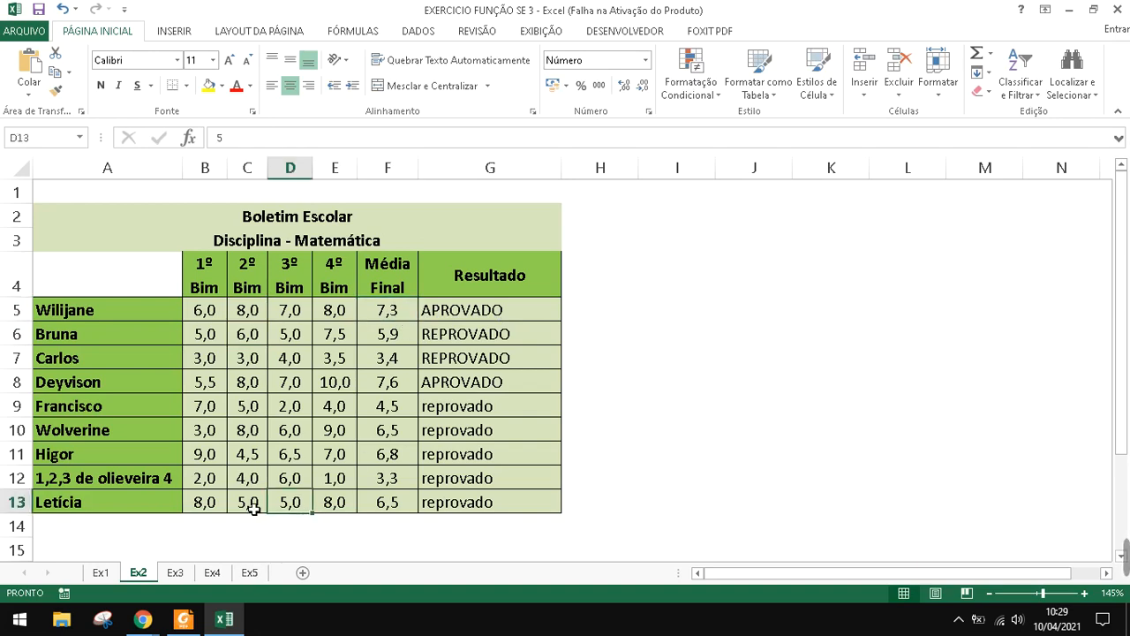
pyautogui.click(253, 510)
pyautogui.click(279, 514)
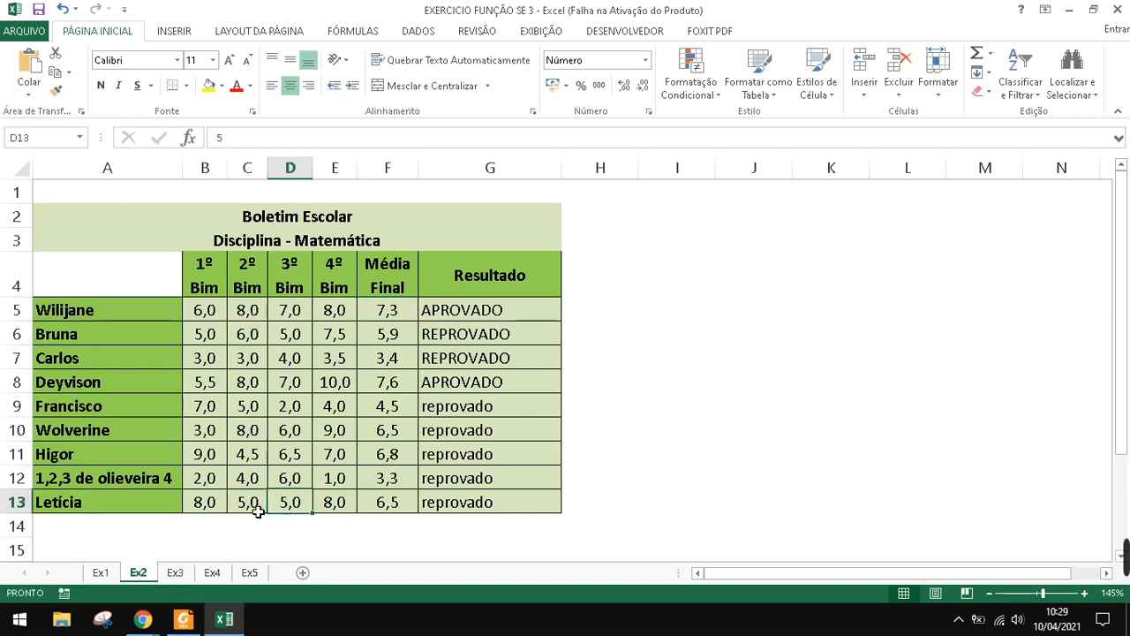
pyautogui.click(258, 511)
pyautogui.write('6')
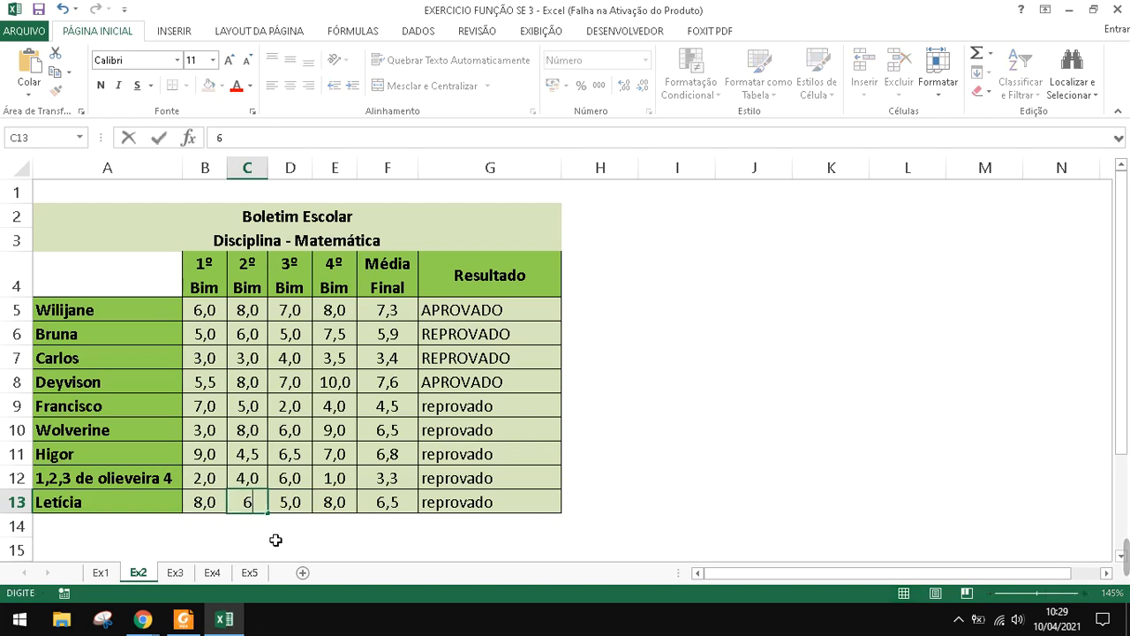
pyautogui.press('Tab')
pyautogui.write('6')
pyautogui.press('Return')
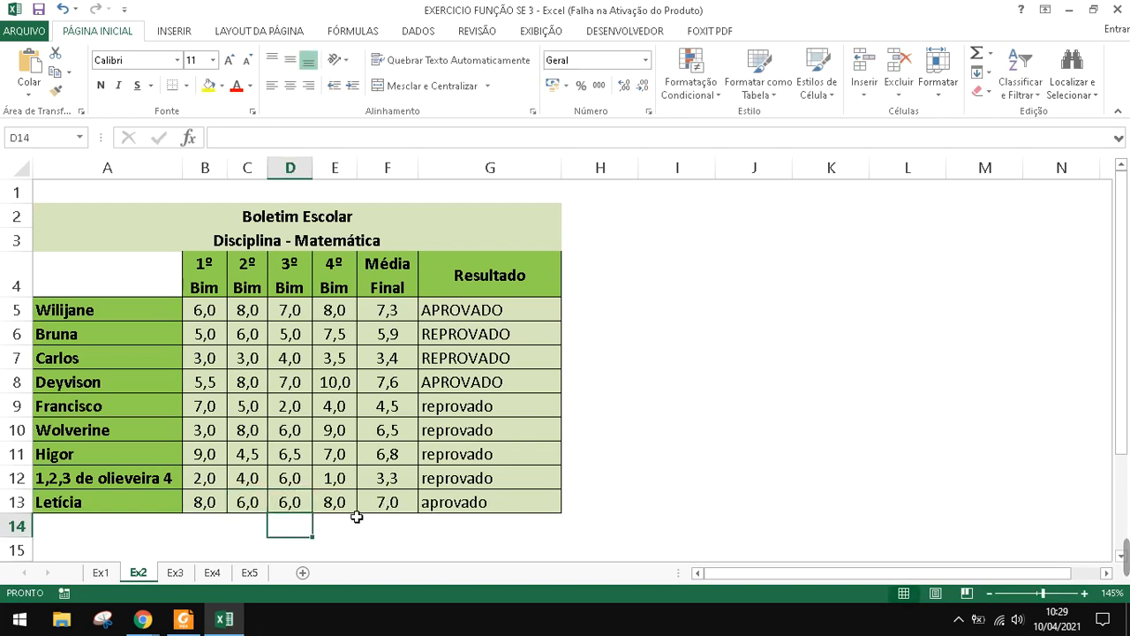
pyautogui.click(386, 509)
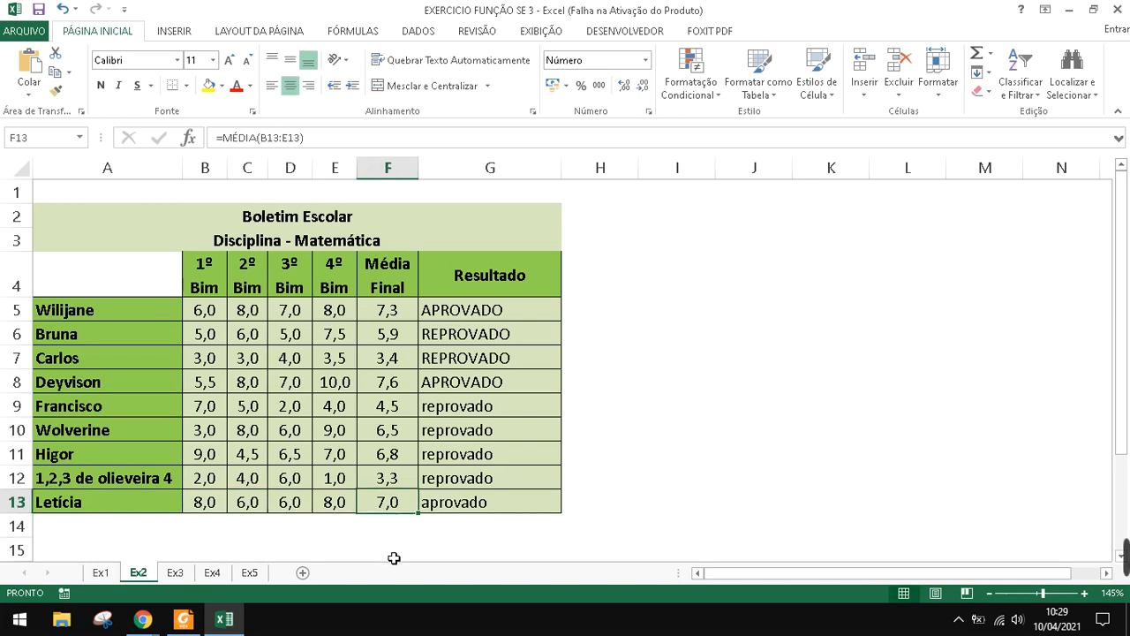
# Change the fourth student's 4º Bim grade in E8 to 2 and check the Resultado in G8
pyautogui.click(346, 388)
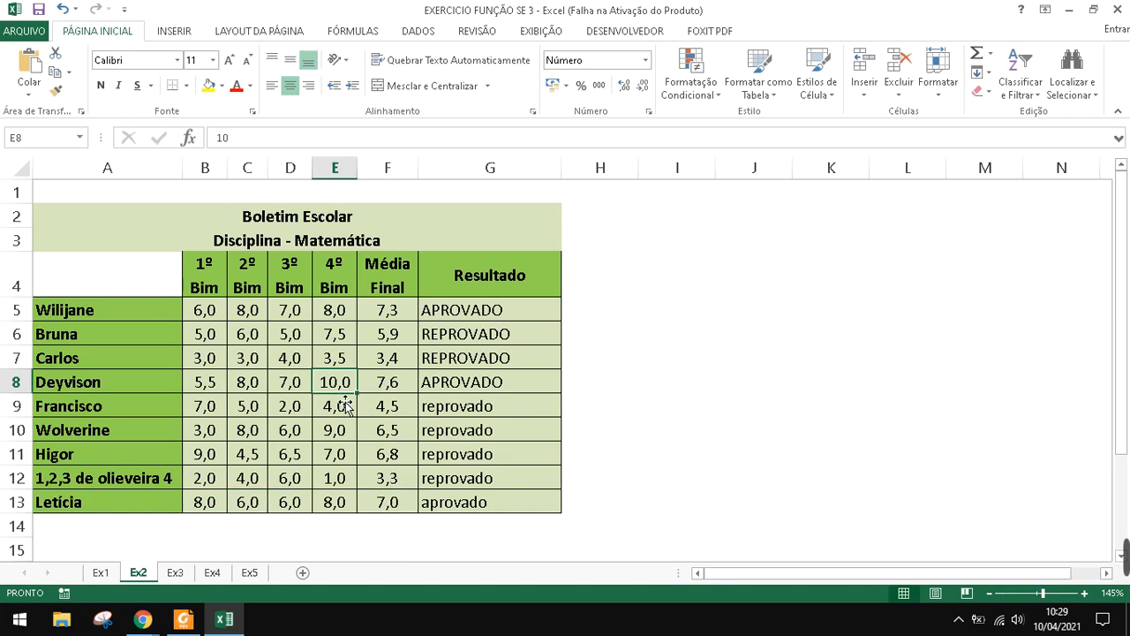
pyautogui.write('2')
pyautogui.press('Return')
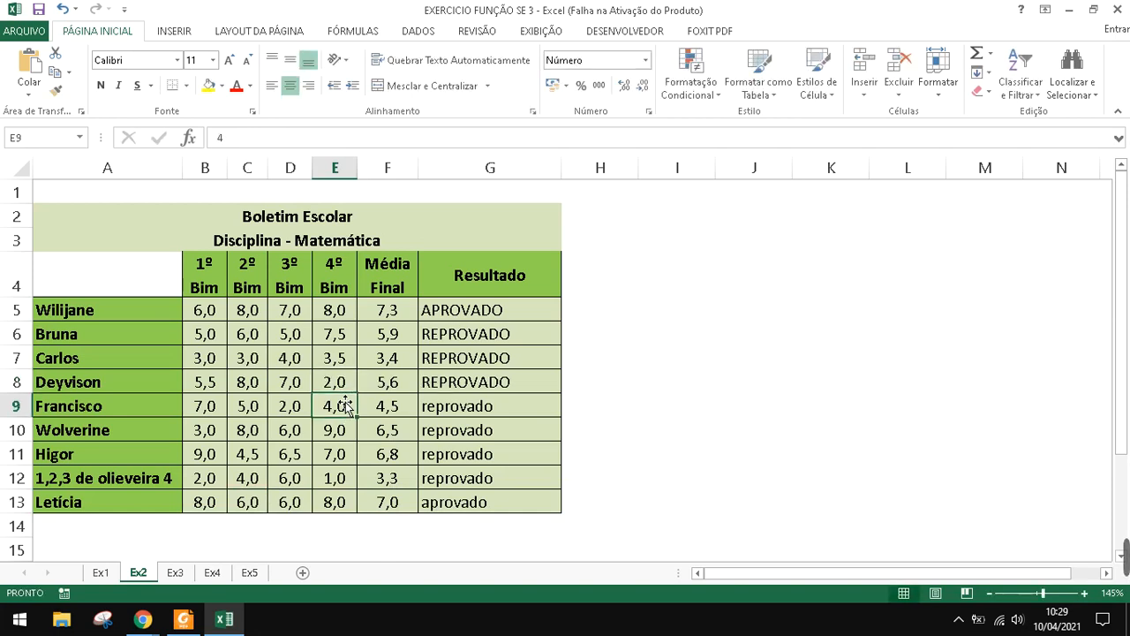
pyautogui.click(426, 387)
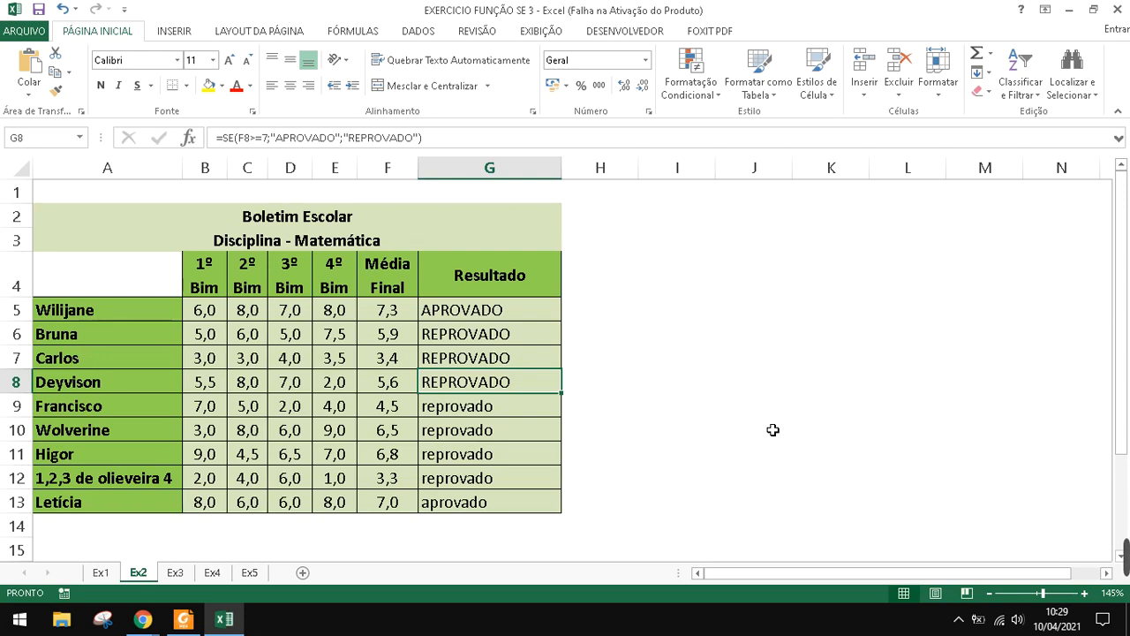
# Examine the Resultado column and how the first student's grades feed the Média Final and Resultado in row 5
pyautogui.moveTo(504, 311); pyautogui.dragTo(503, 500)
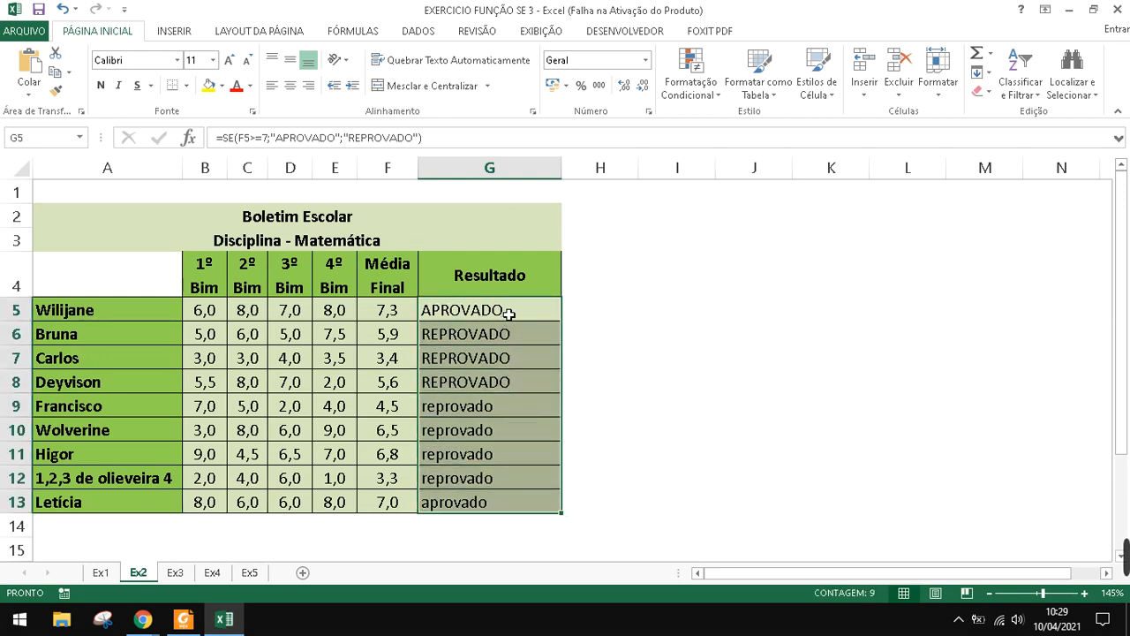
pyautogui.click(349, 311)
pyautogui.click(296, 315)
pyautogui.click(294, 357)
pyautogui.click(290, 430)
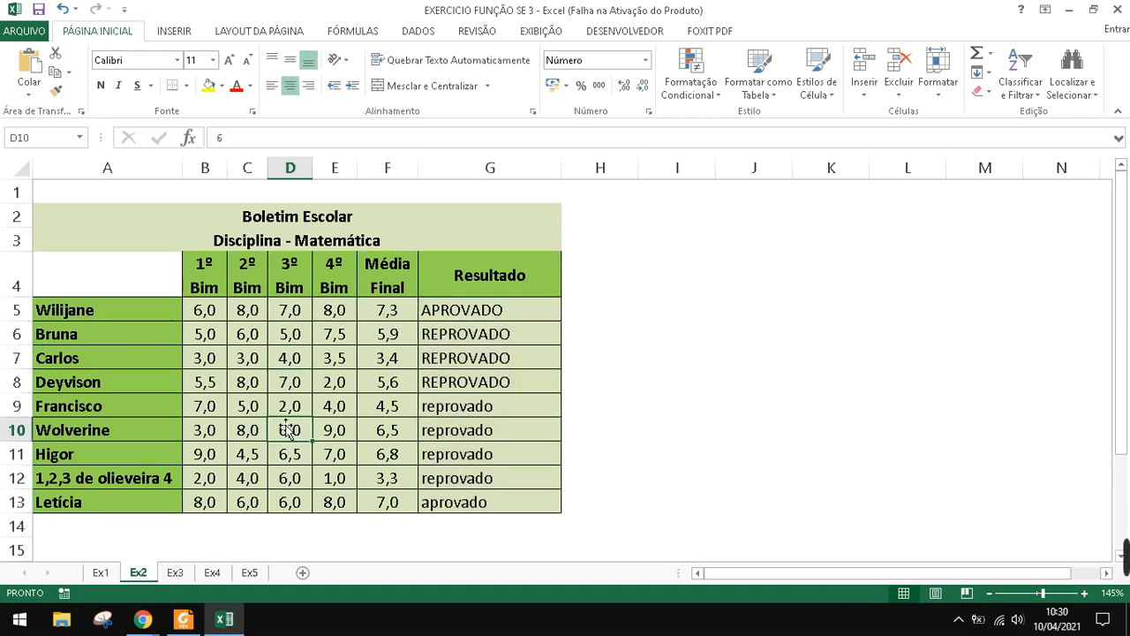
pyautogui.click(244, 358)
pyautogui.click(244, 335)
pyautogui.click(256, 313)
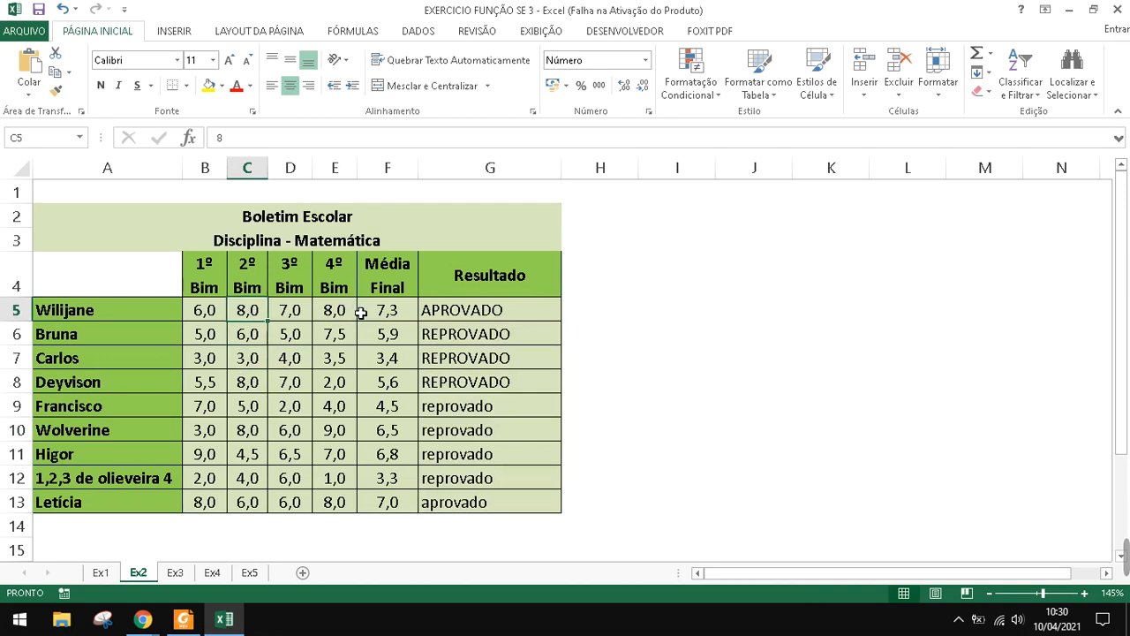
pyautogui.click(351, 312)
pyautogui.click(394, 314)
pyautogui.click(505, 318)
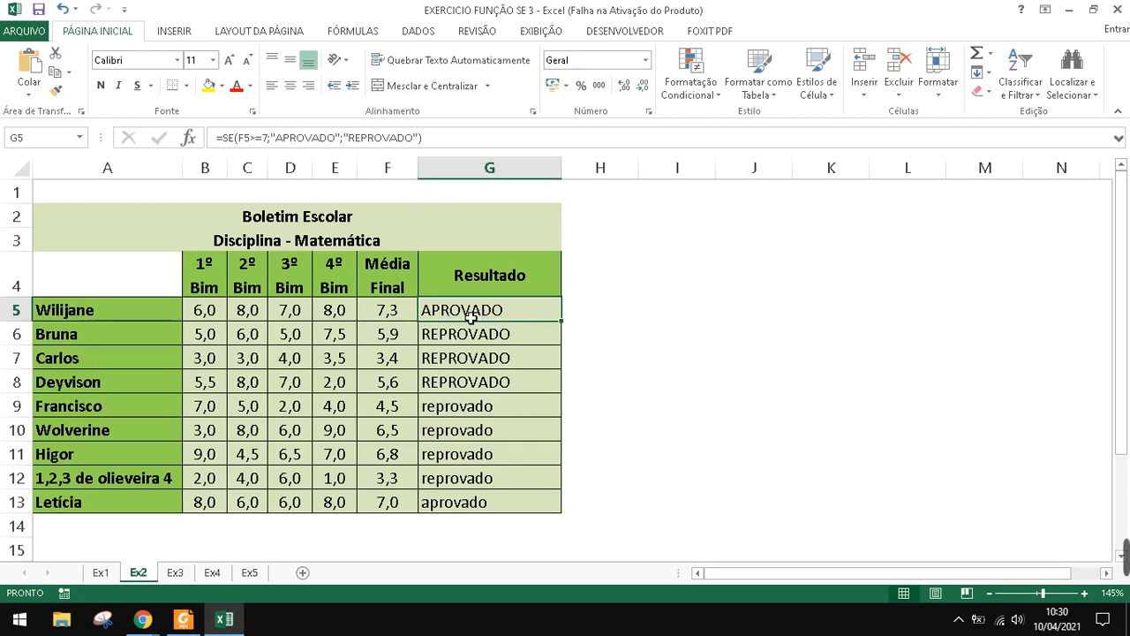
pyautogui.click(338, 310)
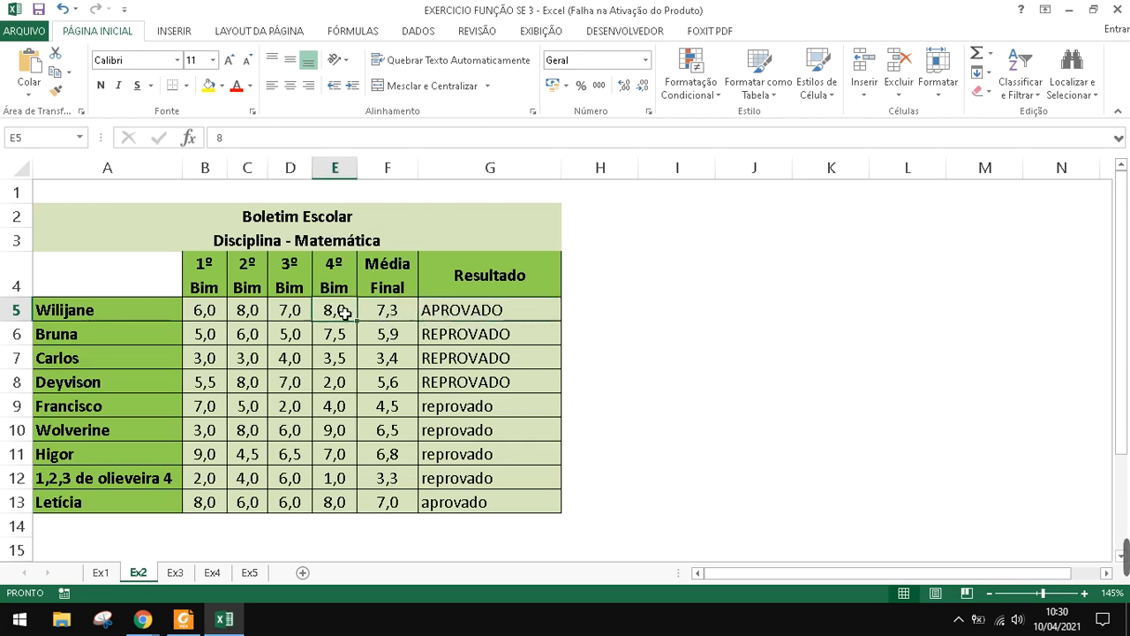
# Change the fourth student's 4º Bim grade in E8 to 10 and check the Média Final and Resultado in row 8
pyautogui.click(287, 311)
pyautogui.click(293, 337)
pyautogui.click(293, 405)
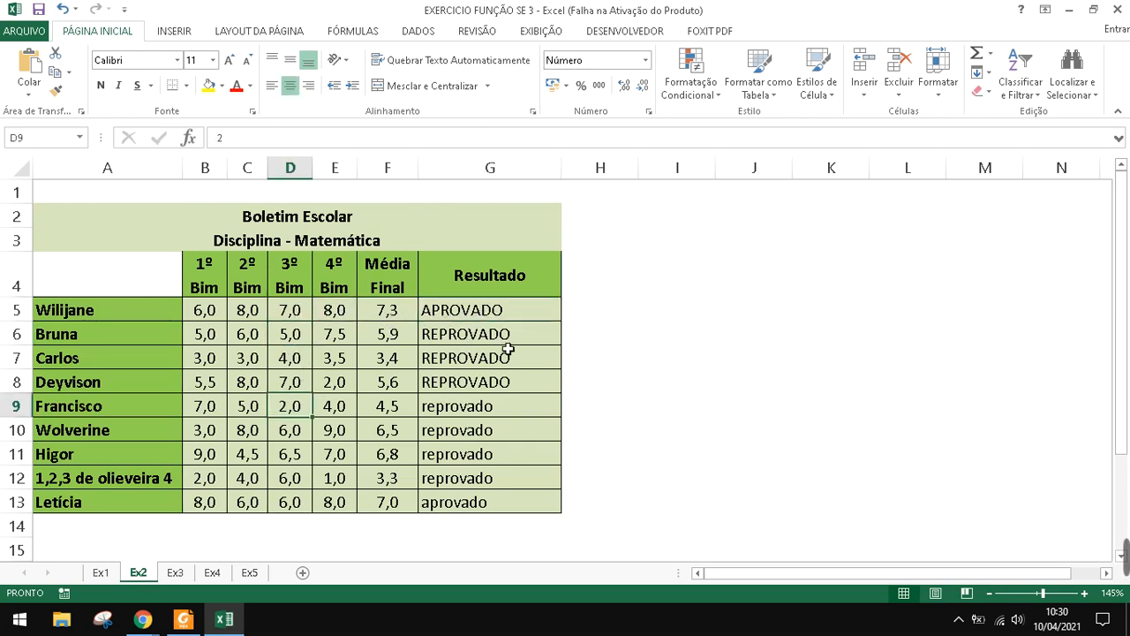
pyautogui.click(474, 386)
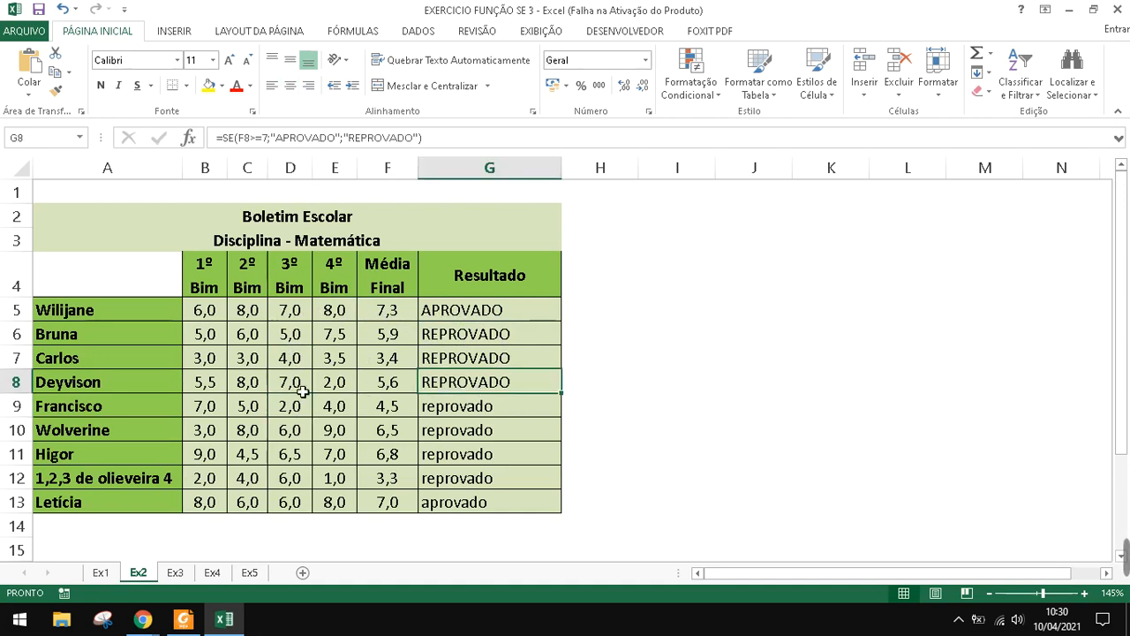
pyautogui.click(332, 386)
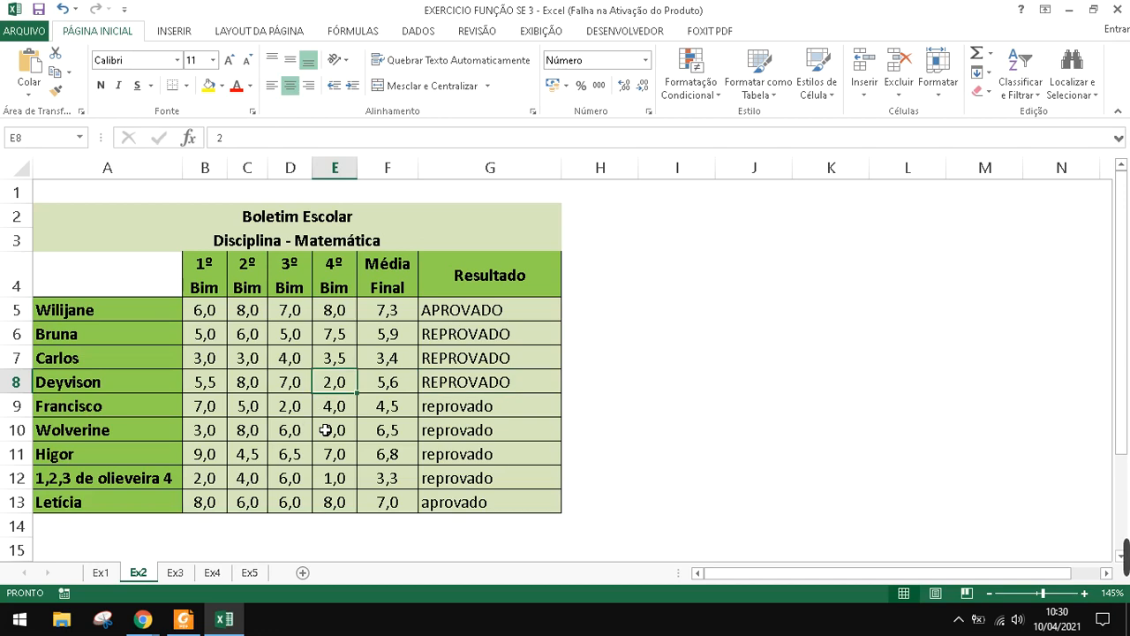
pyautogui.write('10')
pyautogui.press('Return')
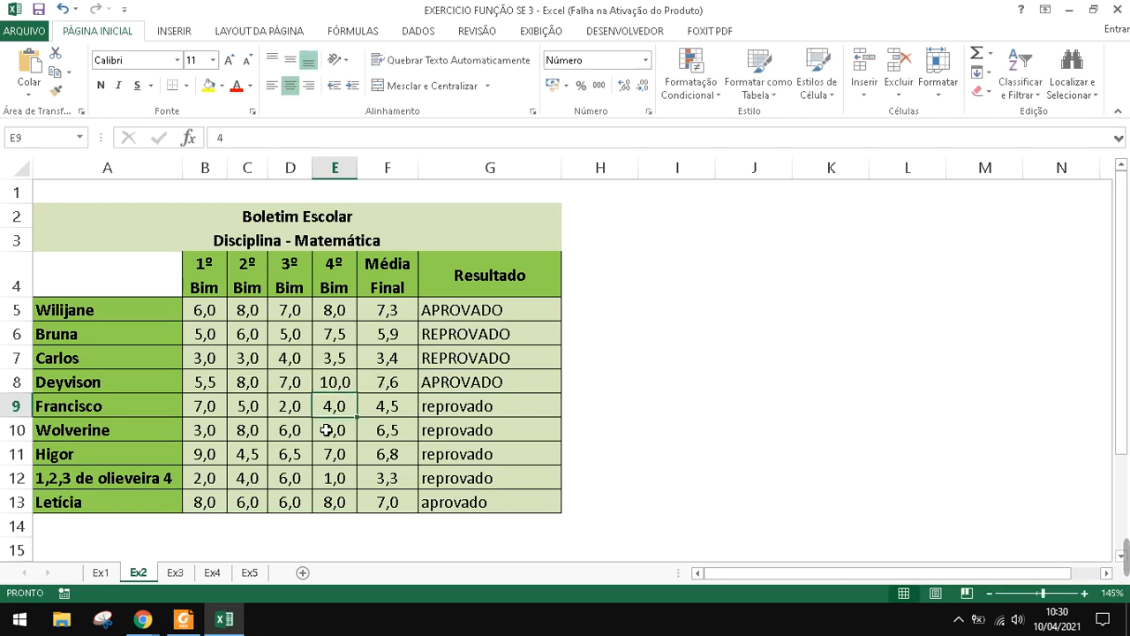
pyautogui.click(441, 385)
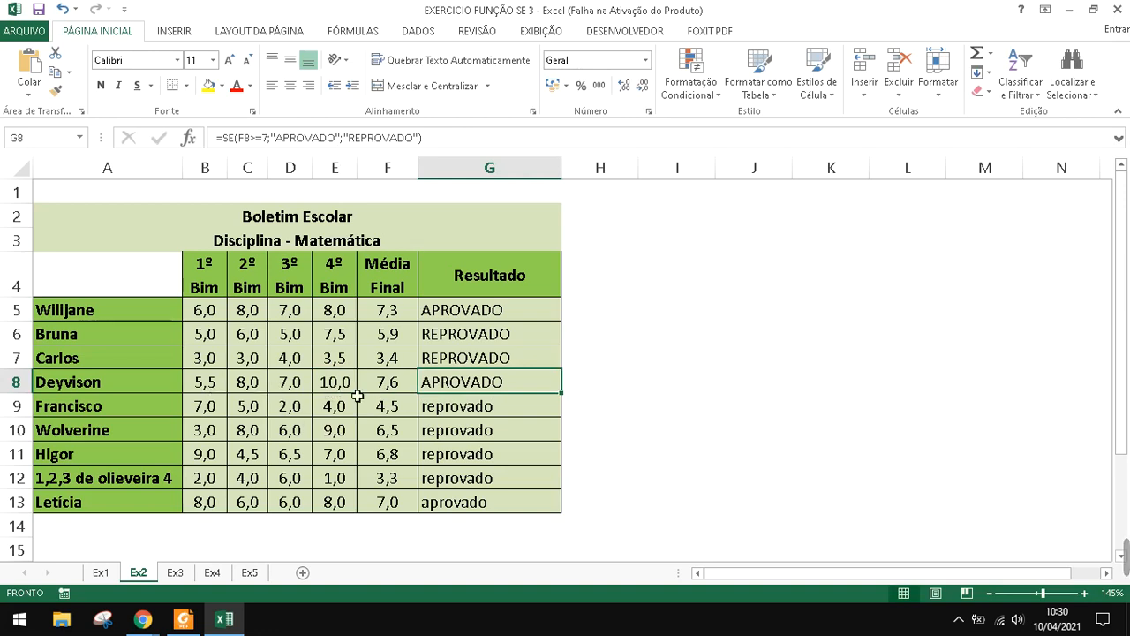
pyautogui.press('Left')
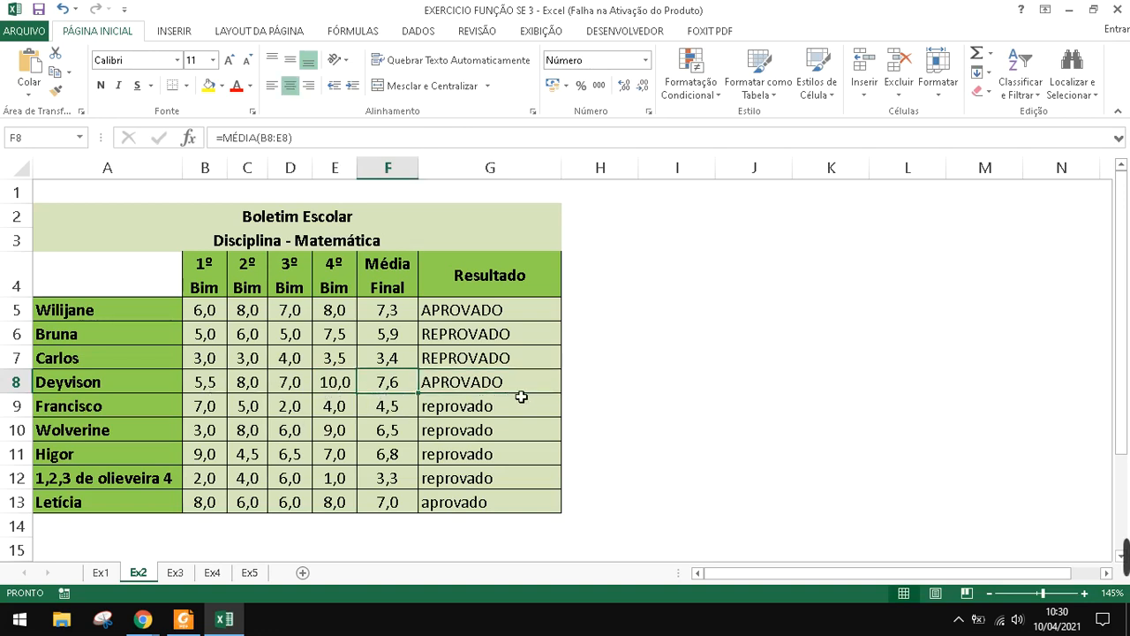
pyautogui.press('Right')
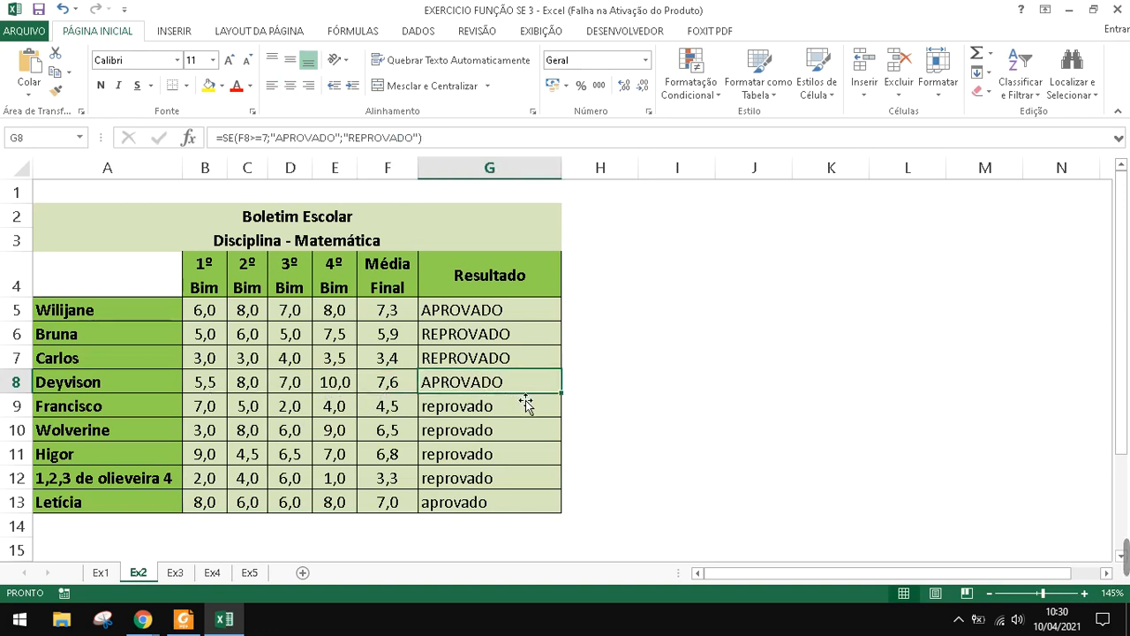
# Look over the Ex3 sheet, go on to Ex4, and check the His grades in B9:B16
pyautogui.click(175, 572)
pyautogui.scroll(3, 530, 533)
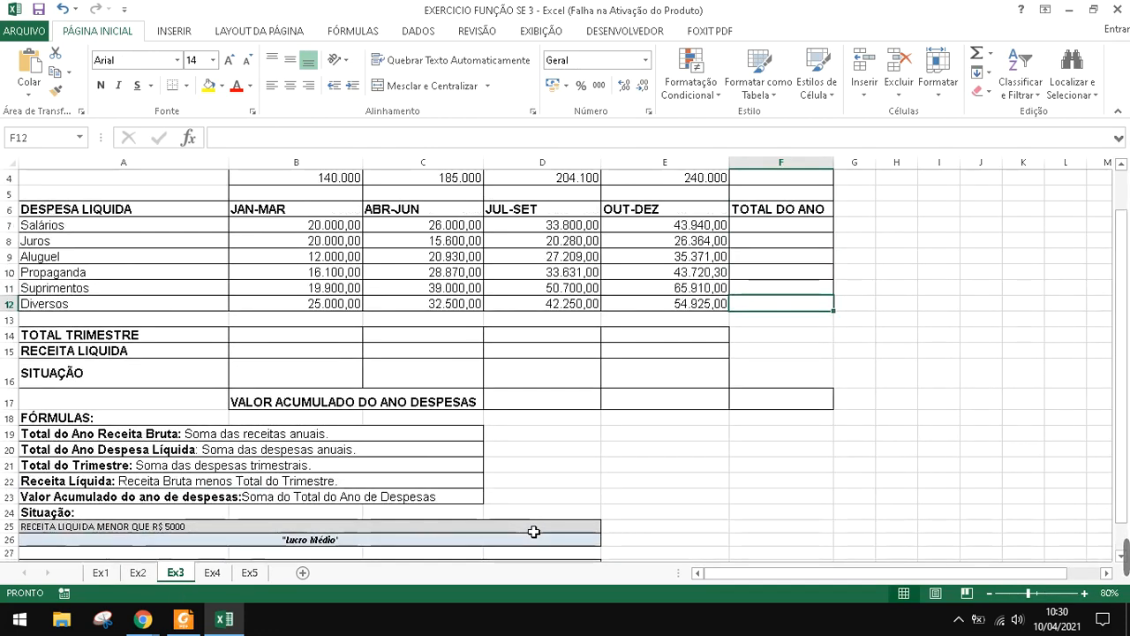
pyautogui.click(212, 572)
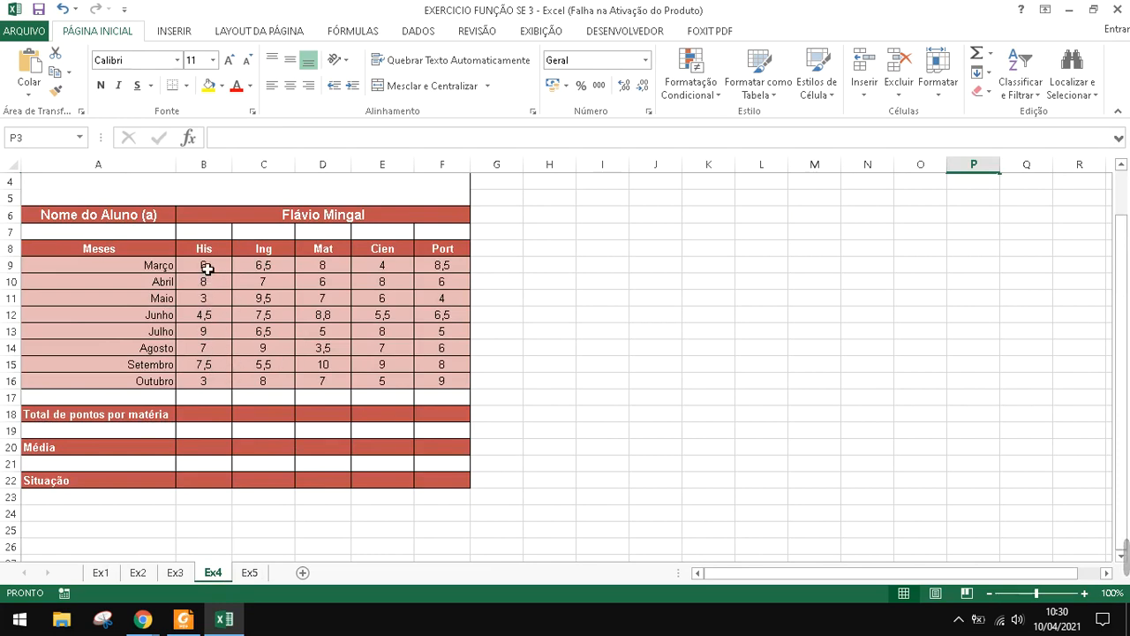
pyautogui.moveTo(207, 269); pyautogui.dragTo(207, 390)
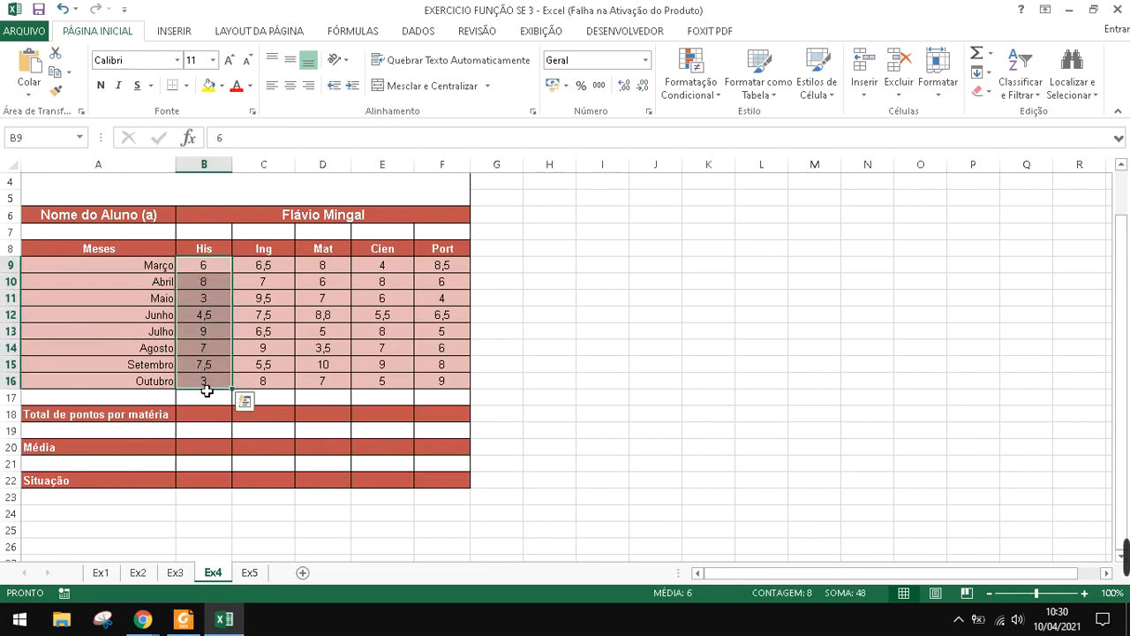
# Total the His grades in B18 using SOMA over B9:B16
pyautogui.click(207, 419)
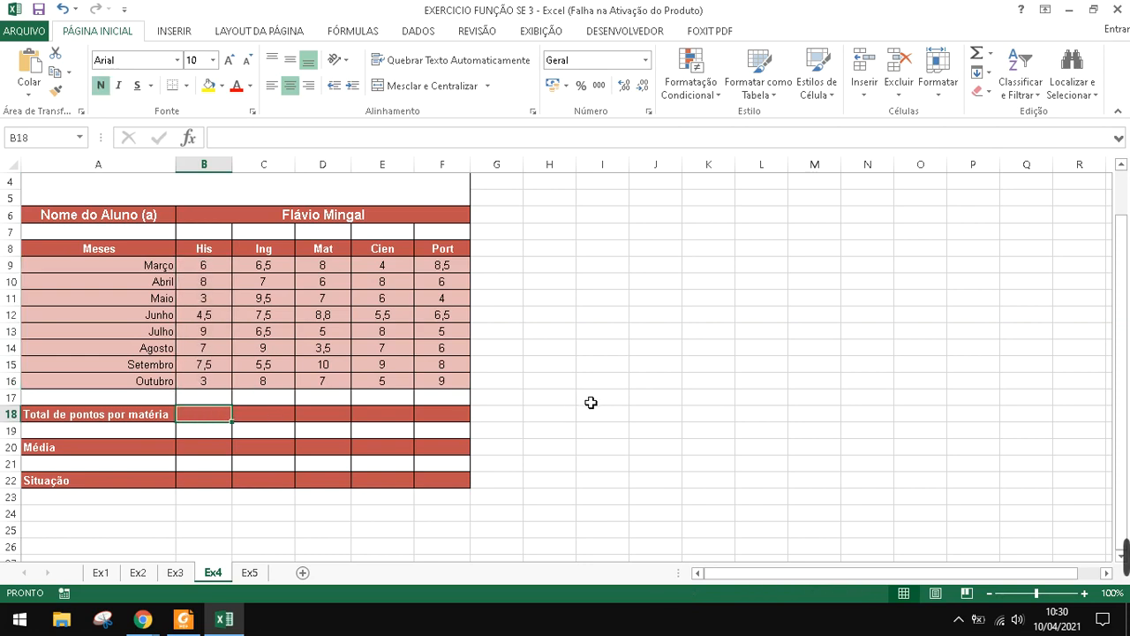
pyautogui.scroll(1, 552, 412)
pyautogui.scroll(-1, 560, 409)
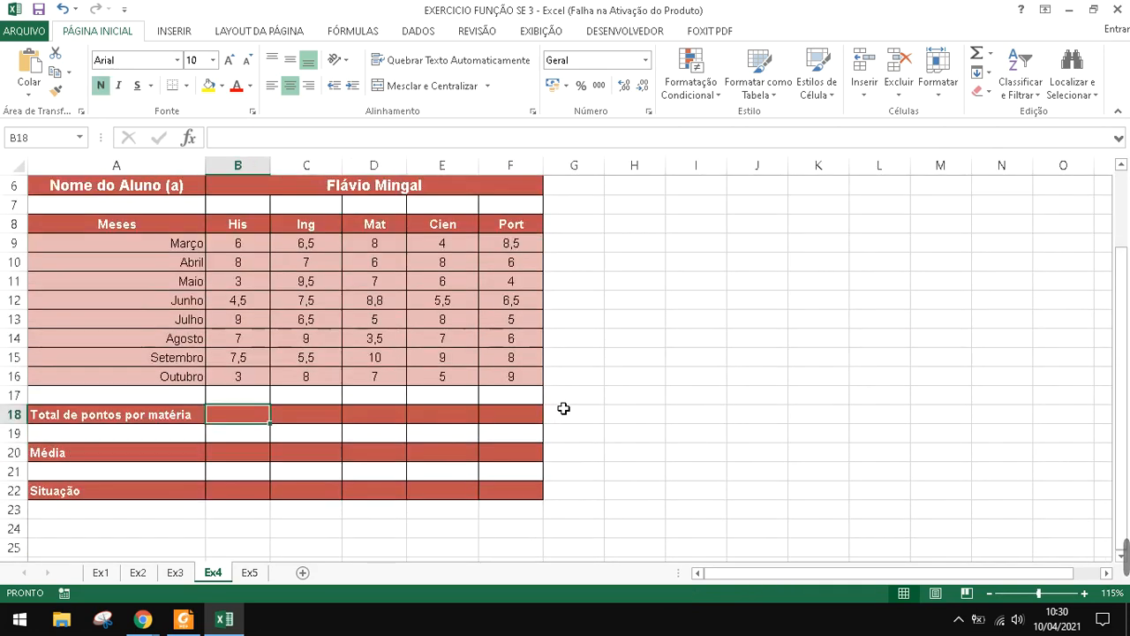
pyautogui.write('=soma')
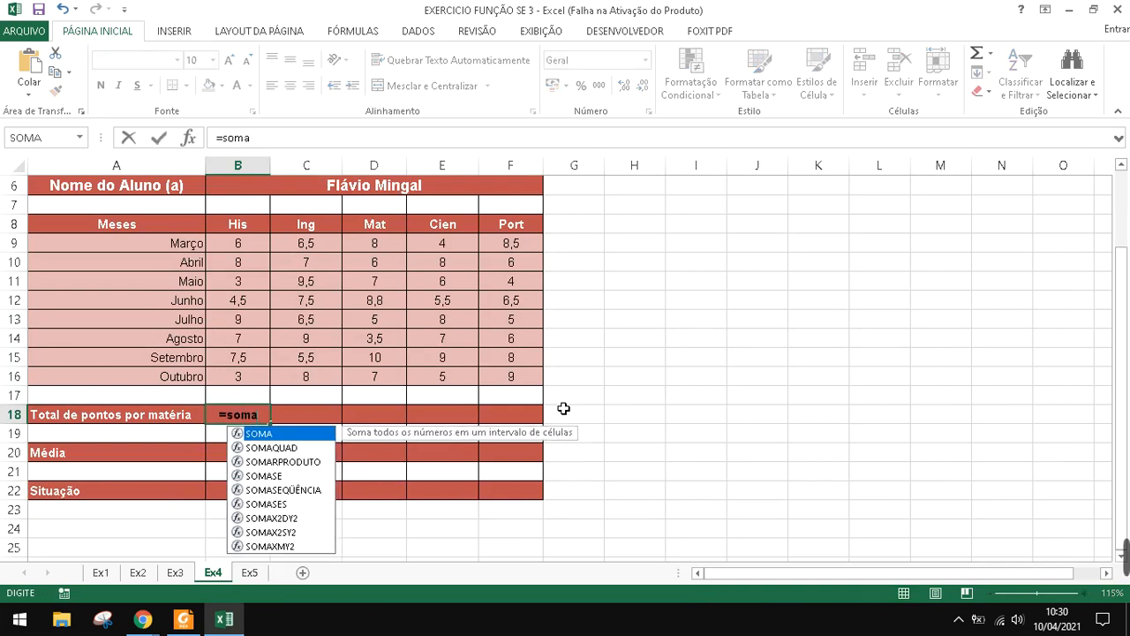
pyautogui.write('(')
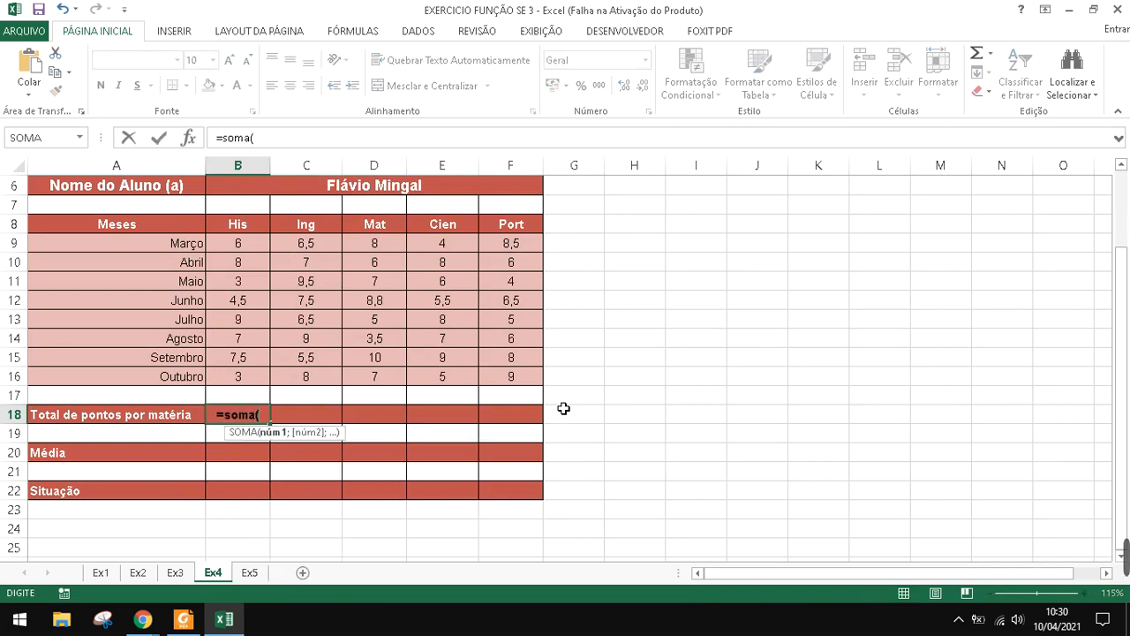
pyautogui.click(244, 245)
pyautogui.moveTo(243, 245); pyautogui.dragTo(240, 378)
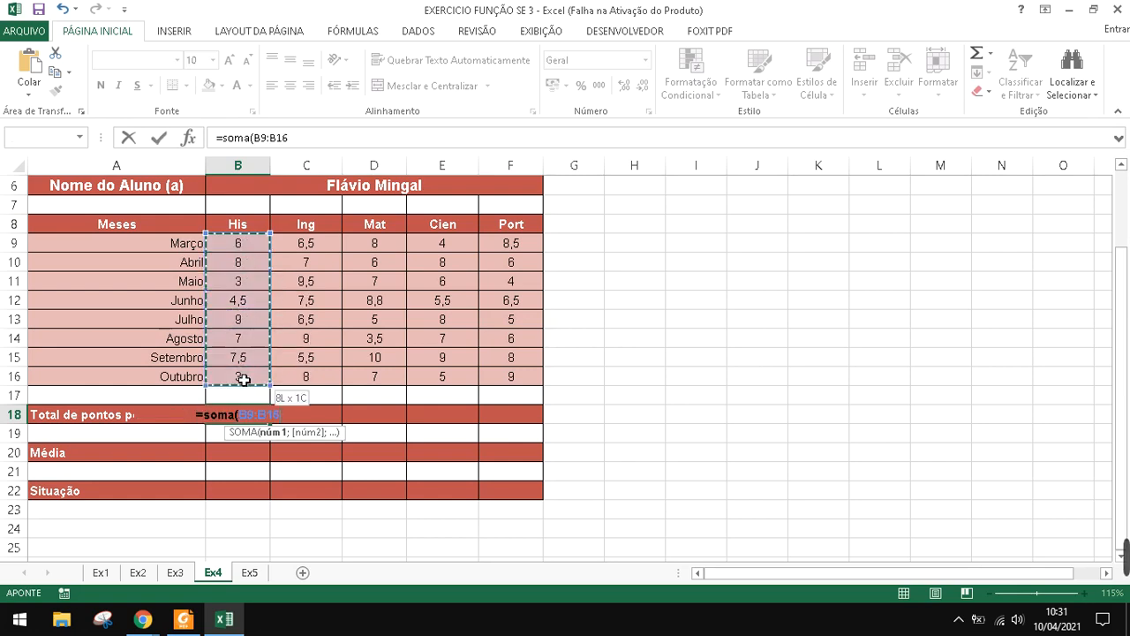
pyautogui.press('Return')
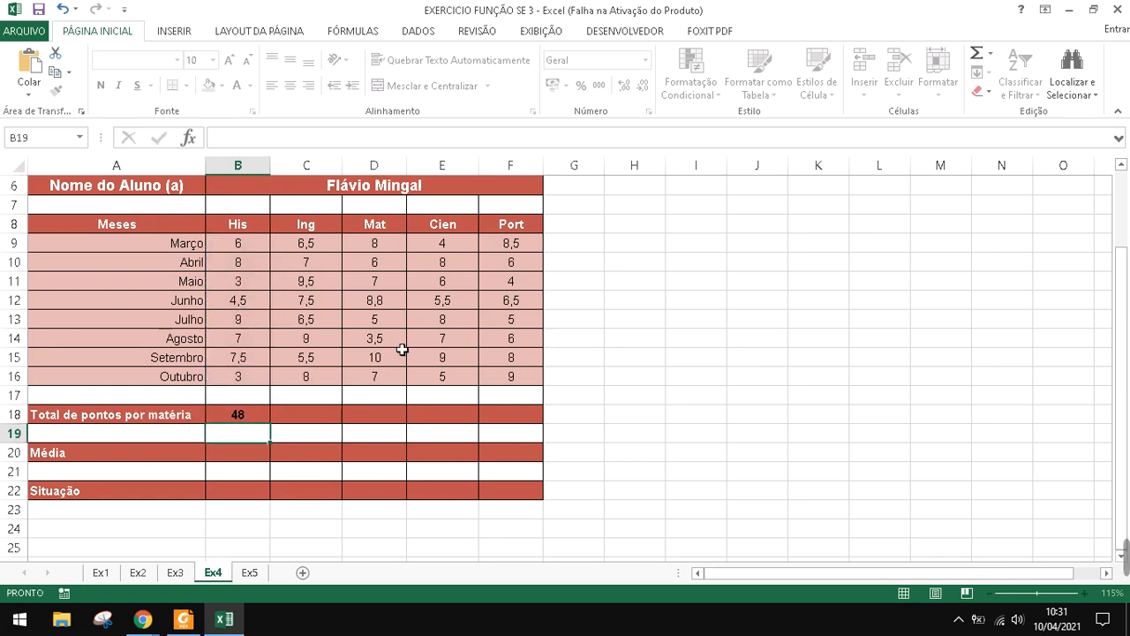
# Total the Ing and Mat grades in C18 and D18 using SOMA over C9:C16 and D9:D16
pyautogui.click(302, 413)
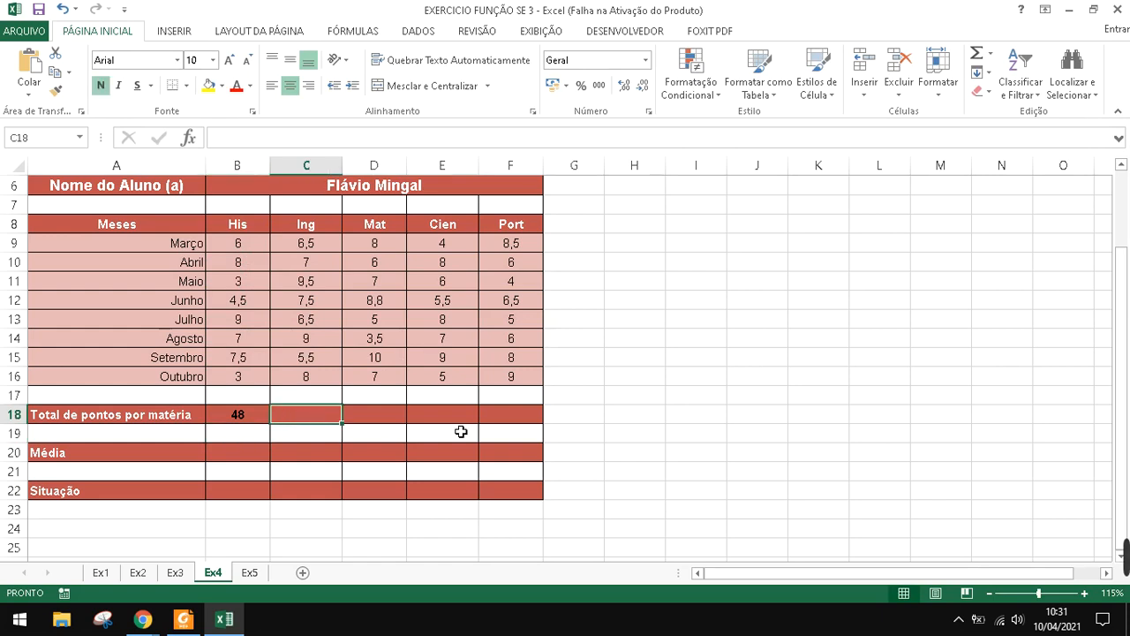
pyautogui.write('=soma(')
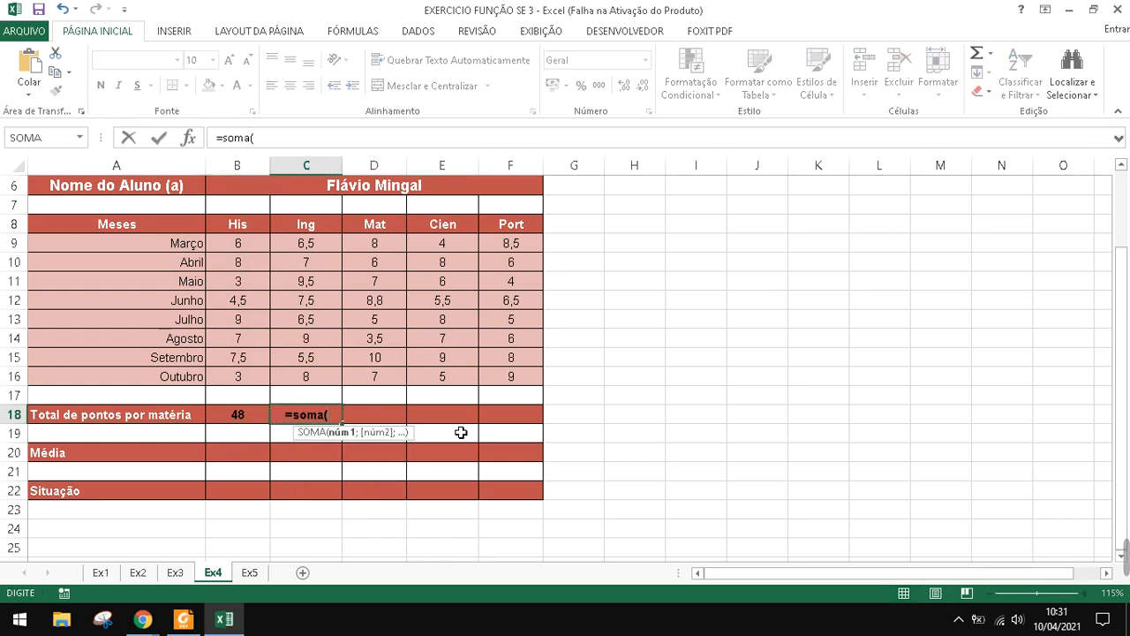
pyautogui.moveTo(306, 244); pyautogui.dragTo(307, 377)
pyautogui.press('Return')
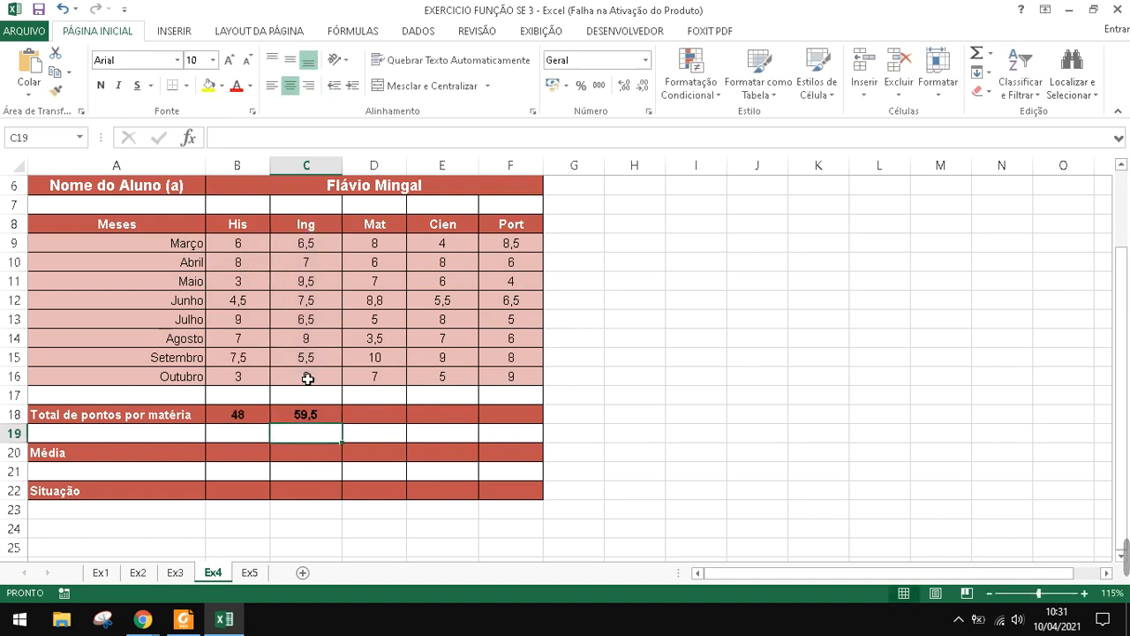
pyautogui.click(379, 421)
pyautogui.write('=soma(')
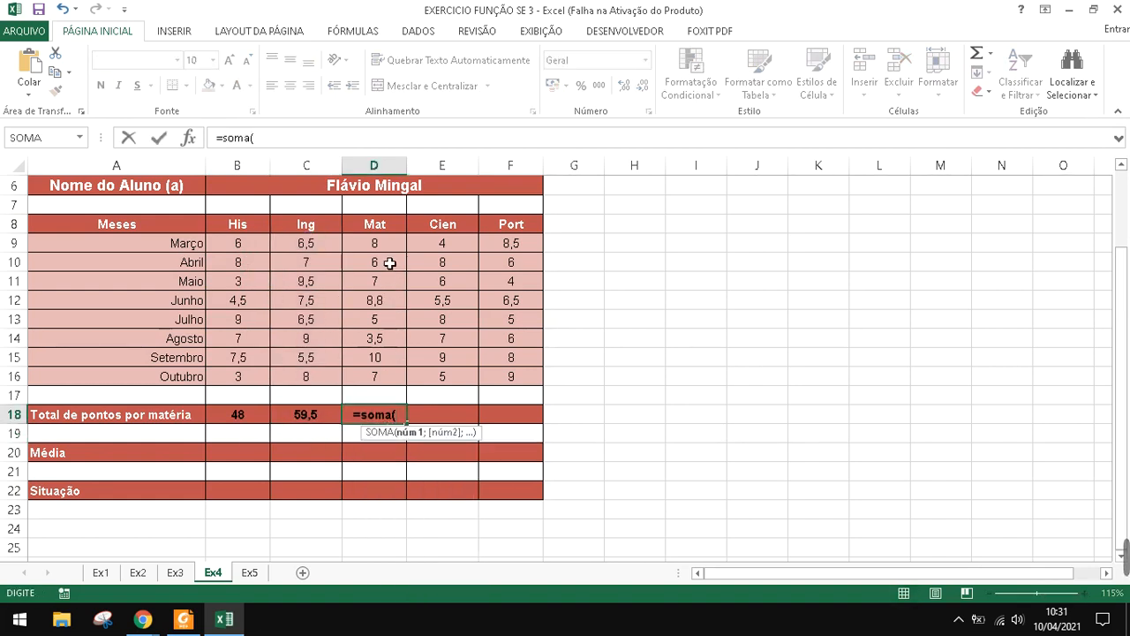
pyautogui.moveTo(385, 247); pyautogui.dragTo(376, 375)
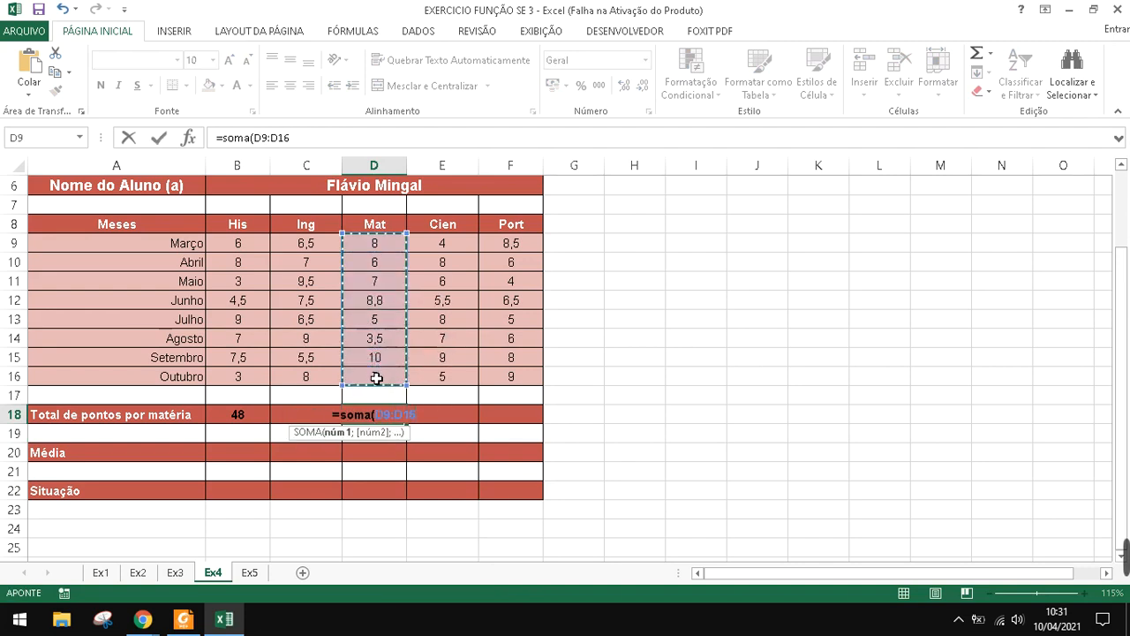
pyautogui.press('Return')
# Total the Cien and Port grades in E18 and F18 using SOMA over rows 9 to 16 of each column
pyautogui.click(432, 419)
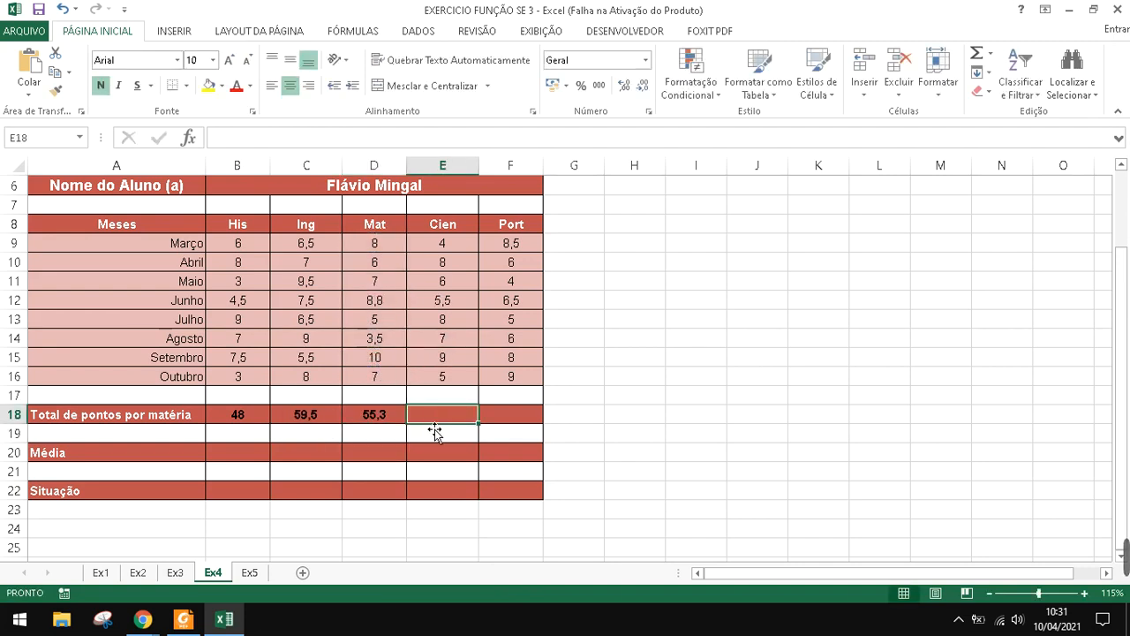
pyautogui.write('=soma(')
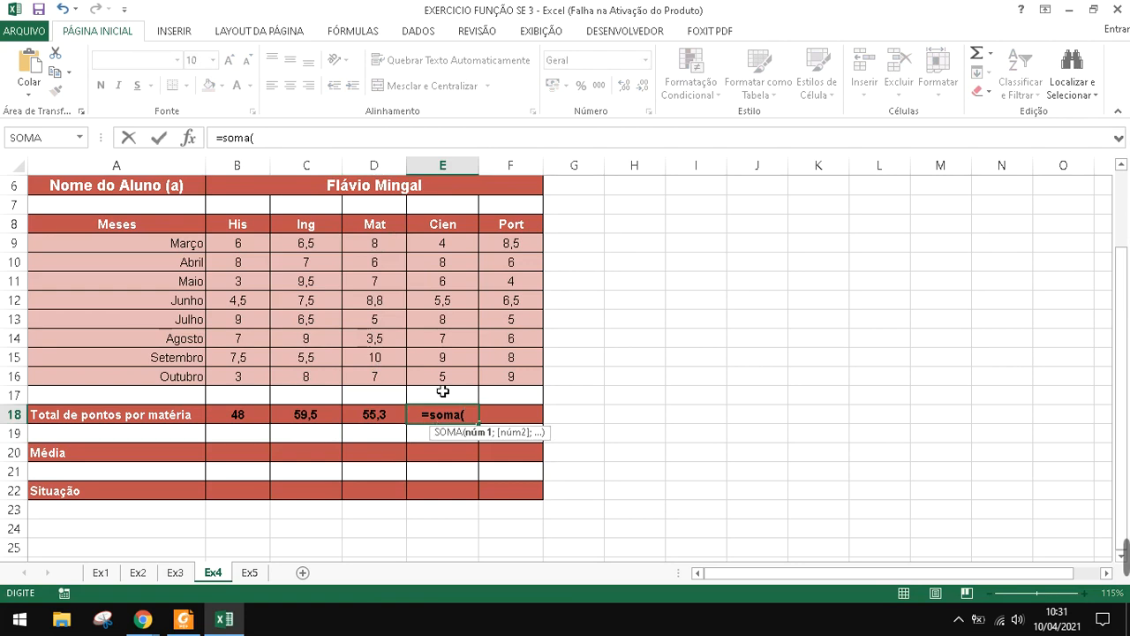
pyautogui.moveTo(444, 245); pyautogui.dragTo(460, 383)
pyautogui.press('Return')
pyautogui.click(505, 415)
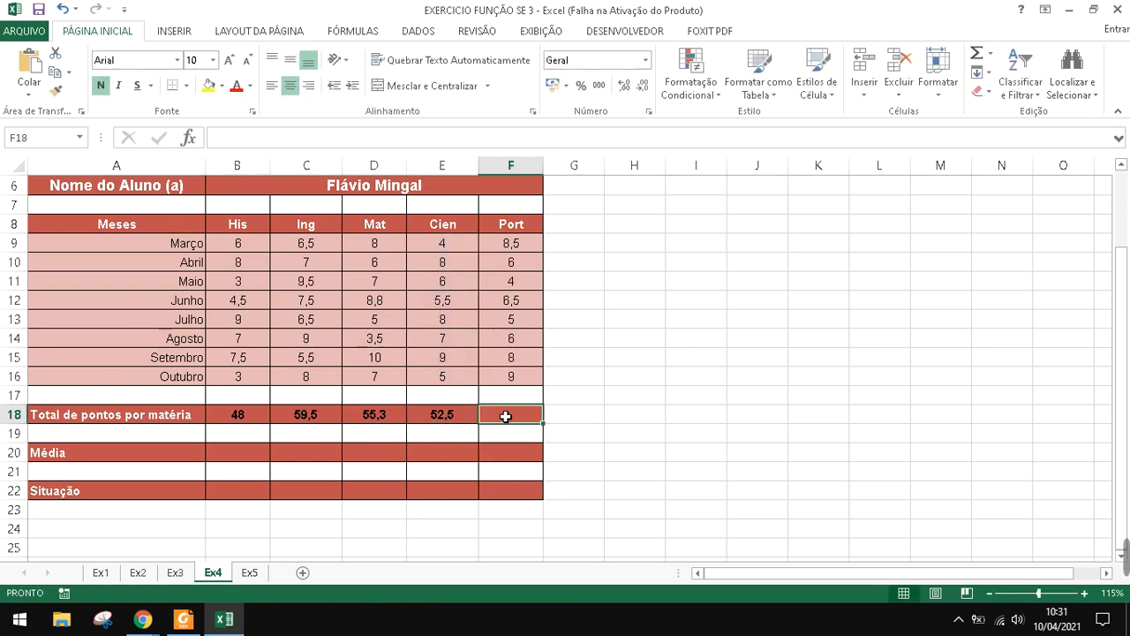
pyautogui.write('=soma(')
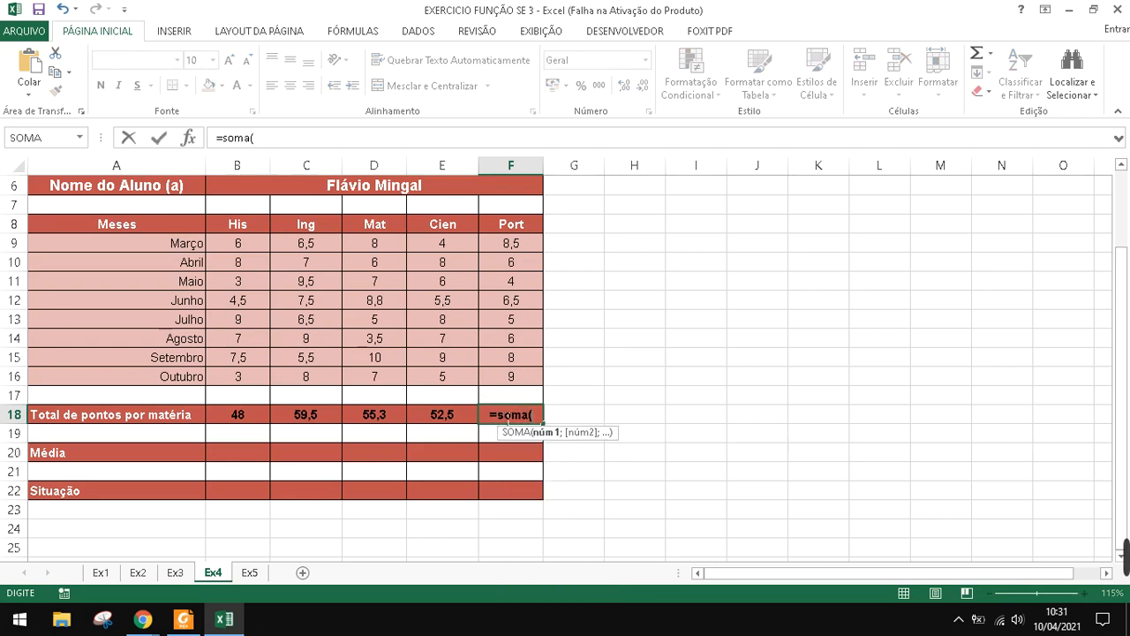
pyautogui.moveTo(501, 244); pyautogui.dragTo(516, 377)
pyautogui.press('Return')
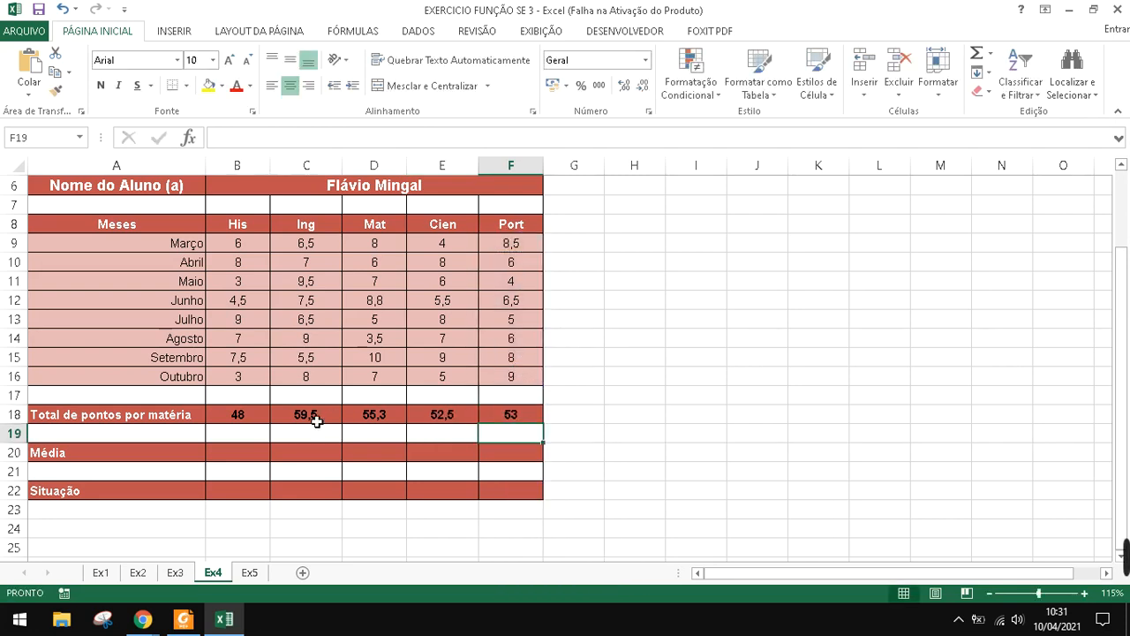
# Calculate the His average in B20 using MEDIA over B9:B16
pyautogui.click(233, 460)
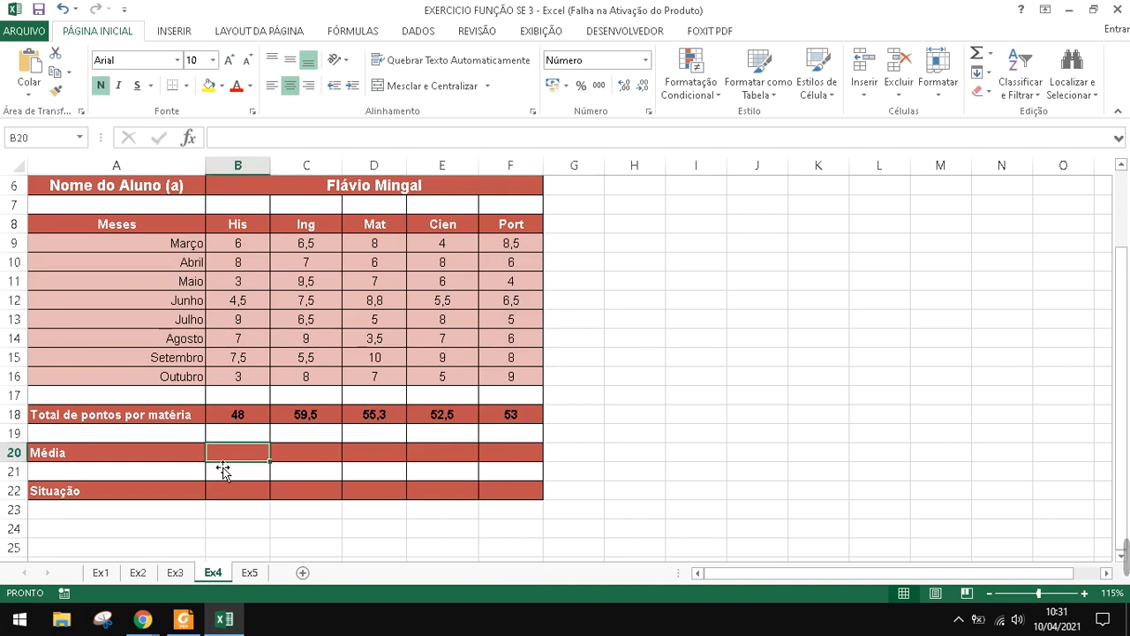
pyautogui.write('=')
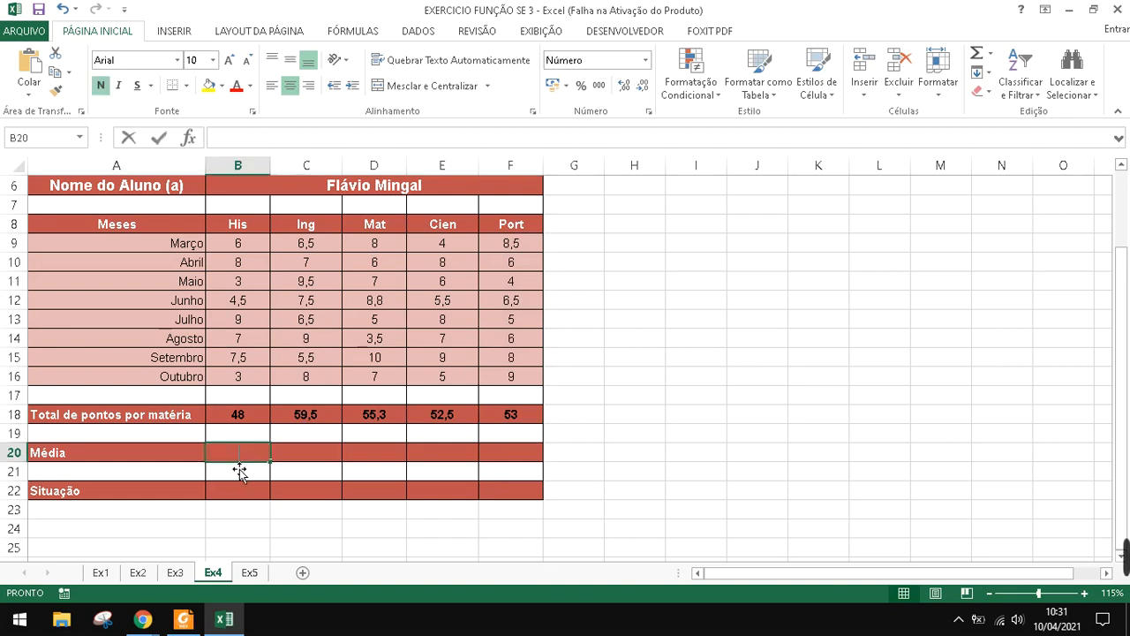
pyautogui.write('media')
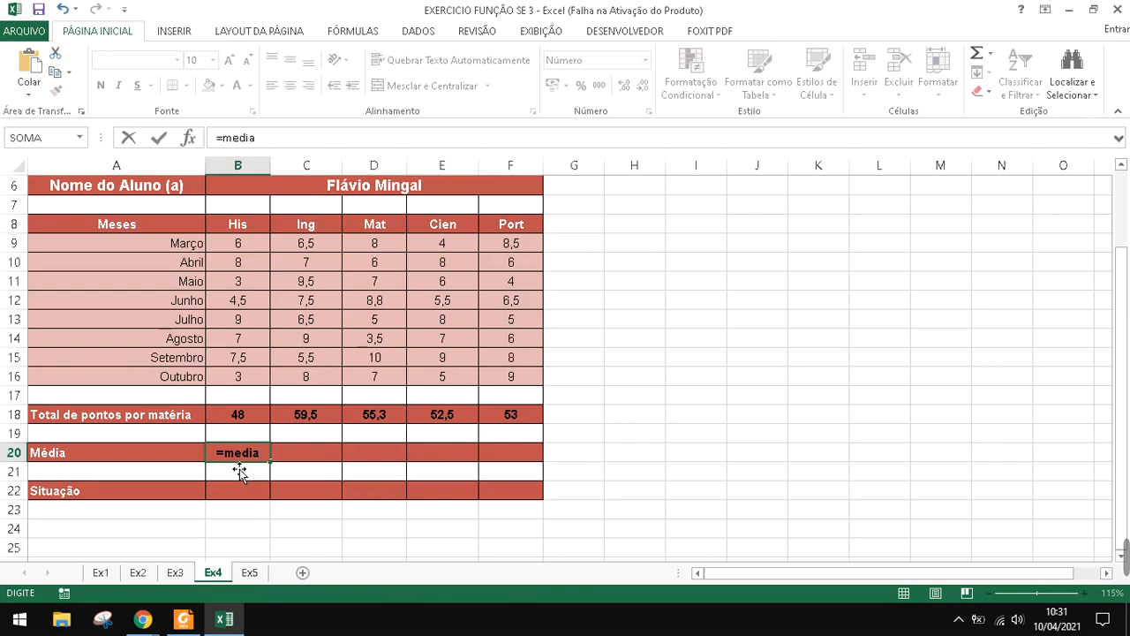
pyautogui.write('(')
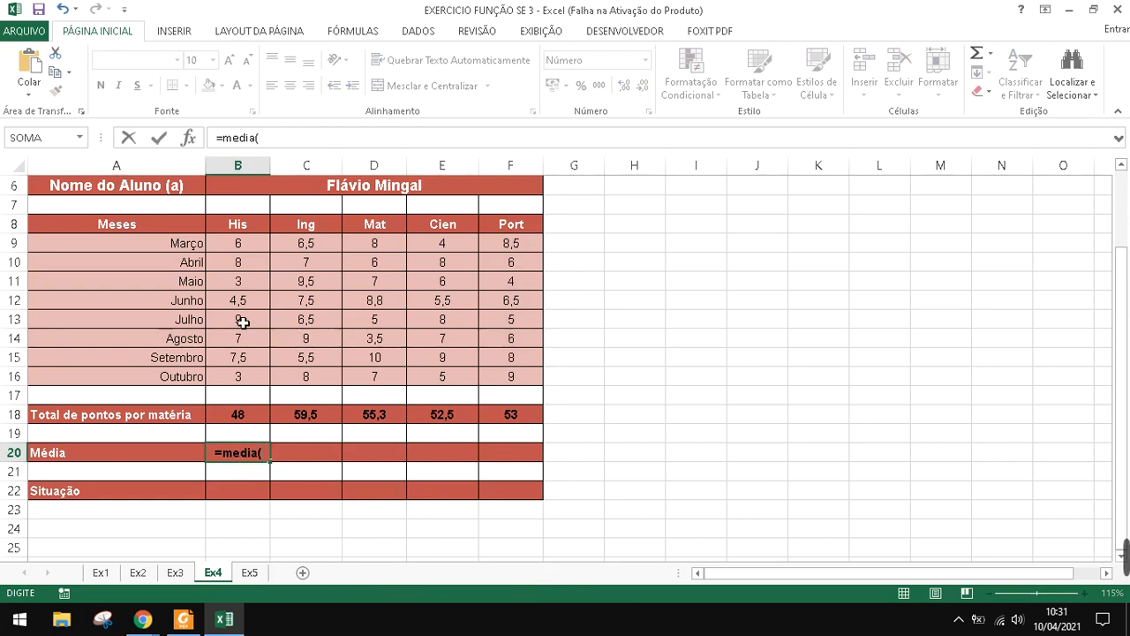
pyautogui.moveTo(239, 244); pyautogui.dragTo(240, 378)
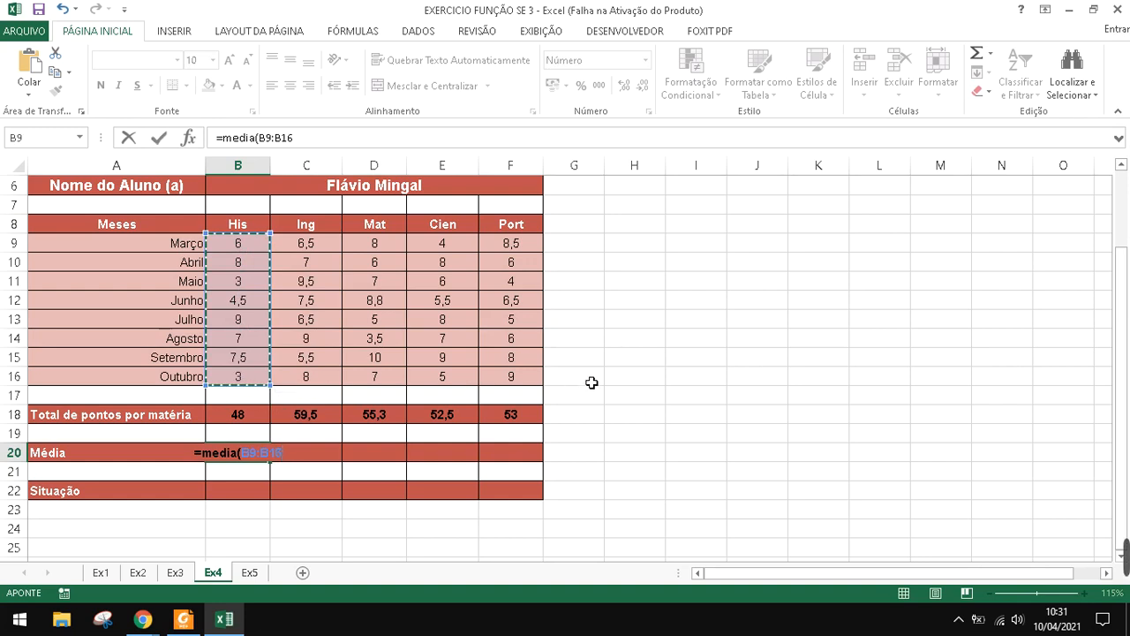
pyautogui.press('Return')
# Calculate the Ing average in C20 using MEDIA over C9:C16
pyautogui.click(295, 458)
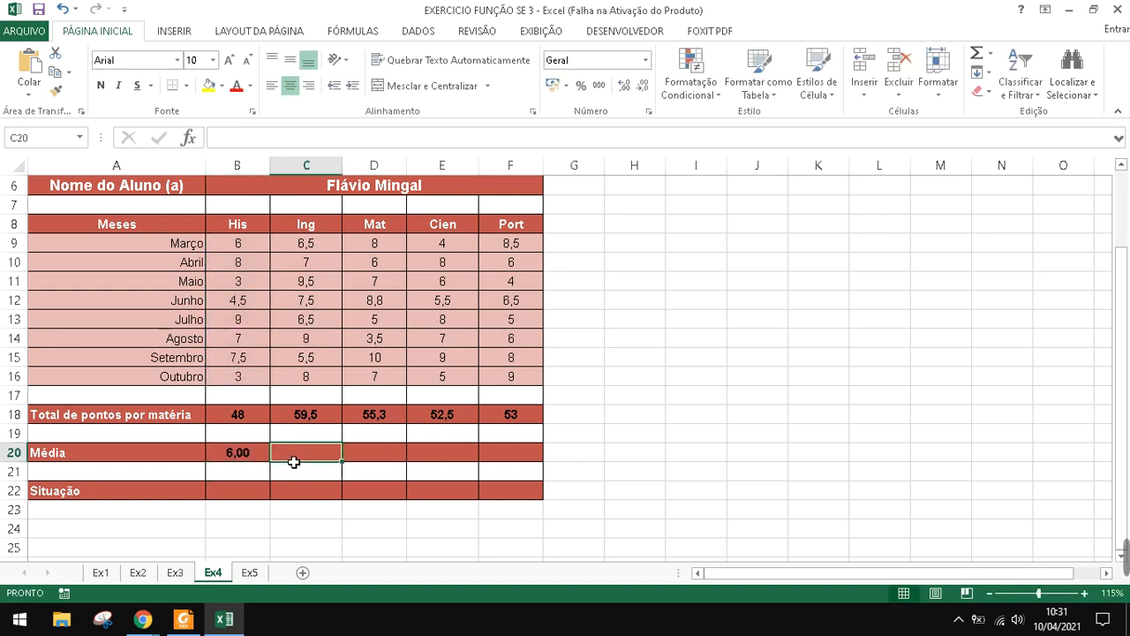
pyautogui.write('=media(')
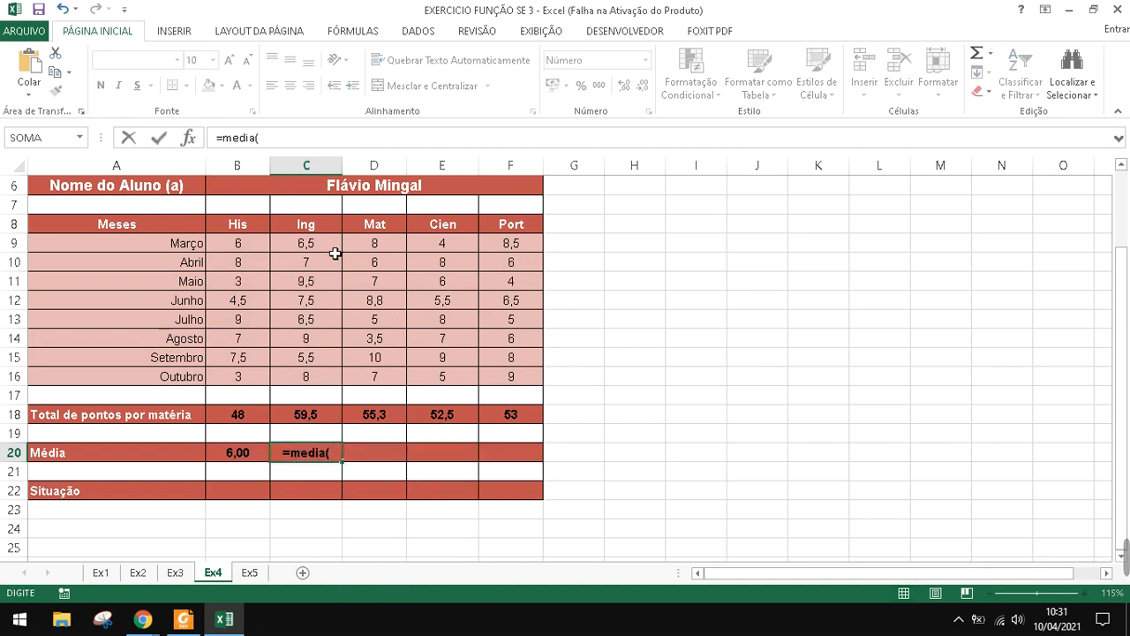
pyautogui.moveTo(331, 250); pyautogui.dragTo(315, 386)
pyautogui.press('Return')
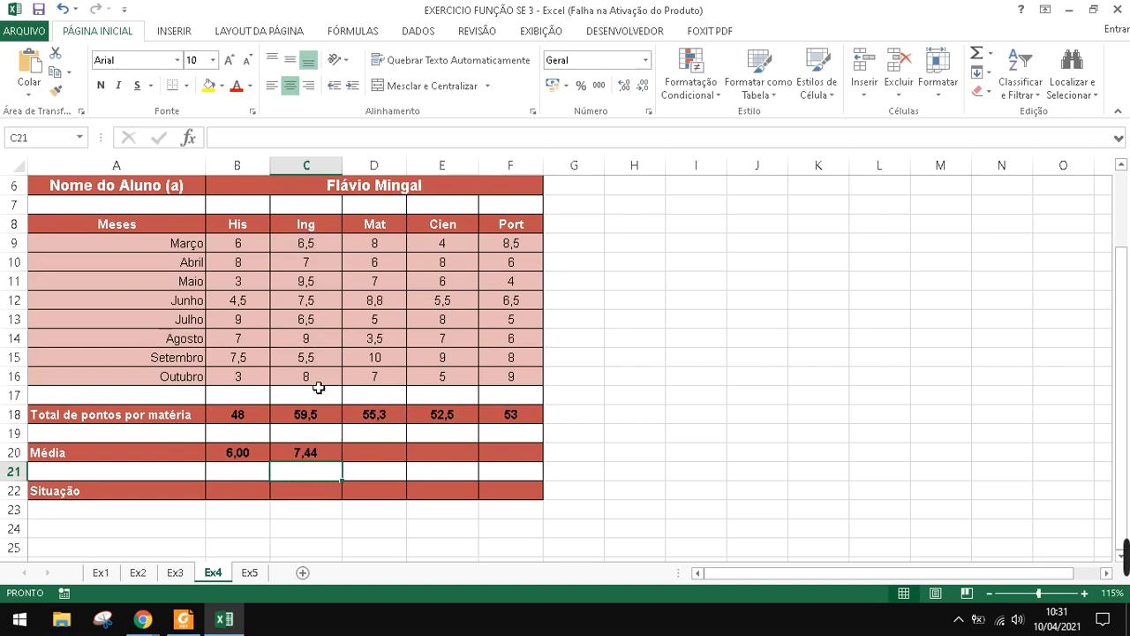
# Calculate the Mat and Cien averages in D20 and E20 using MEDIA over D9:D16 and E9:E16
pyautogui.click(386, 455)
pyautogui.write('=media(')
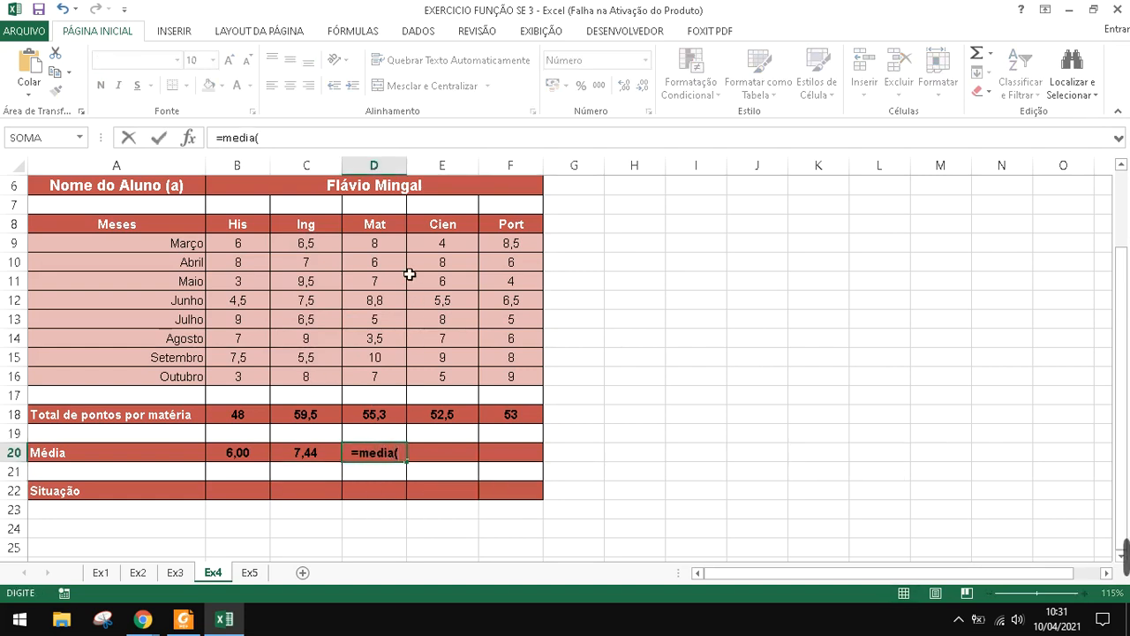
pyautogui.moveTo(394, 250); pyautogui.dragTo(380, 378)
pyautogui.press('Return')
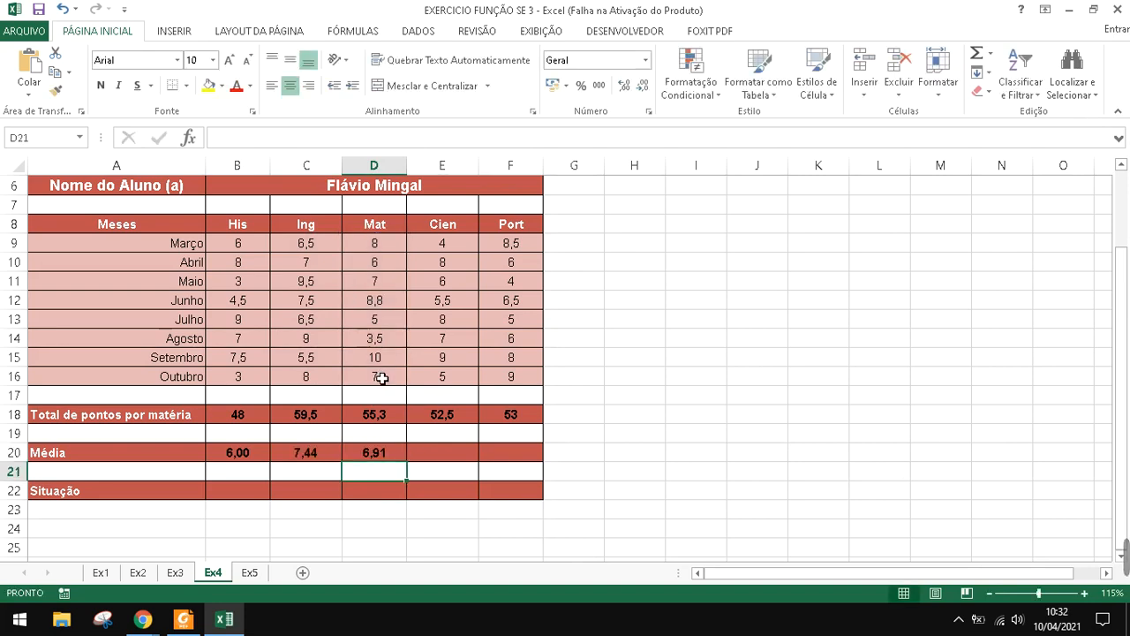
pyautogui.click(441, 455)
pyautogui.write('=media(')
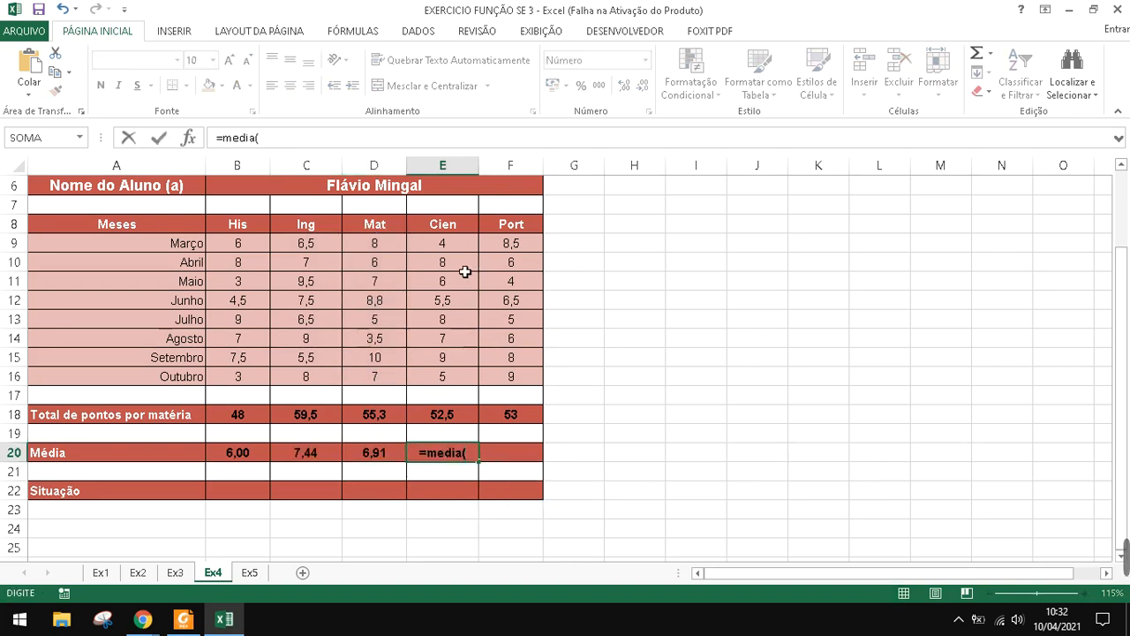
pyautogui.moveTo(461, 248); pyautogui.dragTo(446, 379)
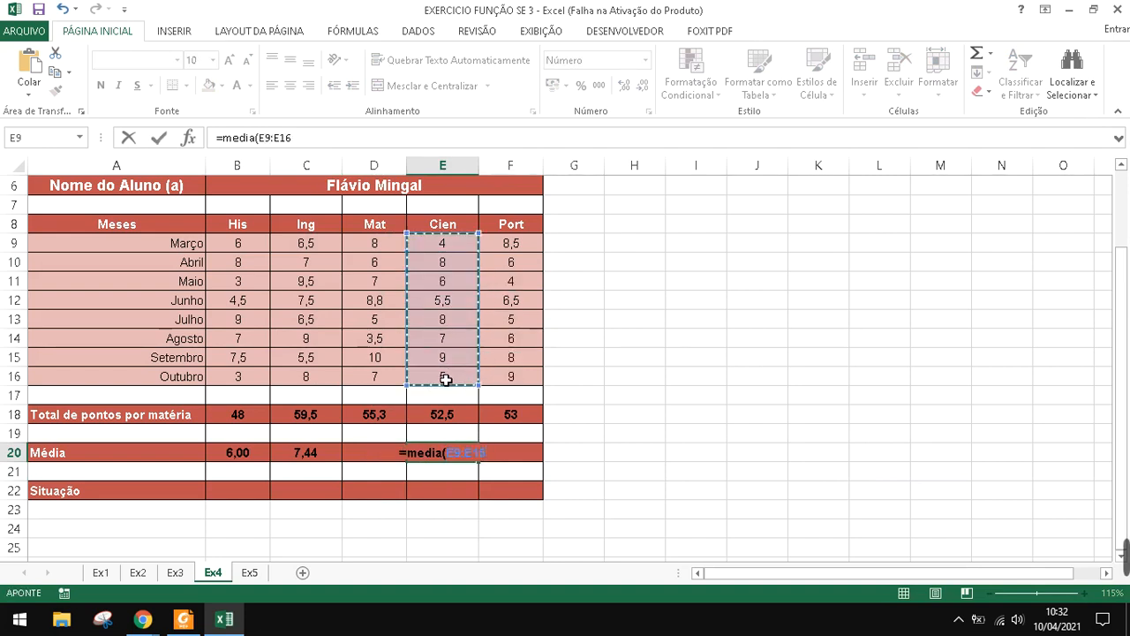
pyautogui.press('Return')
# Calculate the Port average in F20 using MEDIA over F9:F16
pyautogui.click(519, 453)
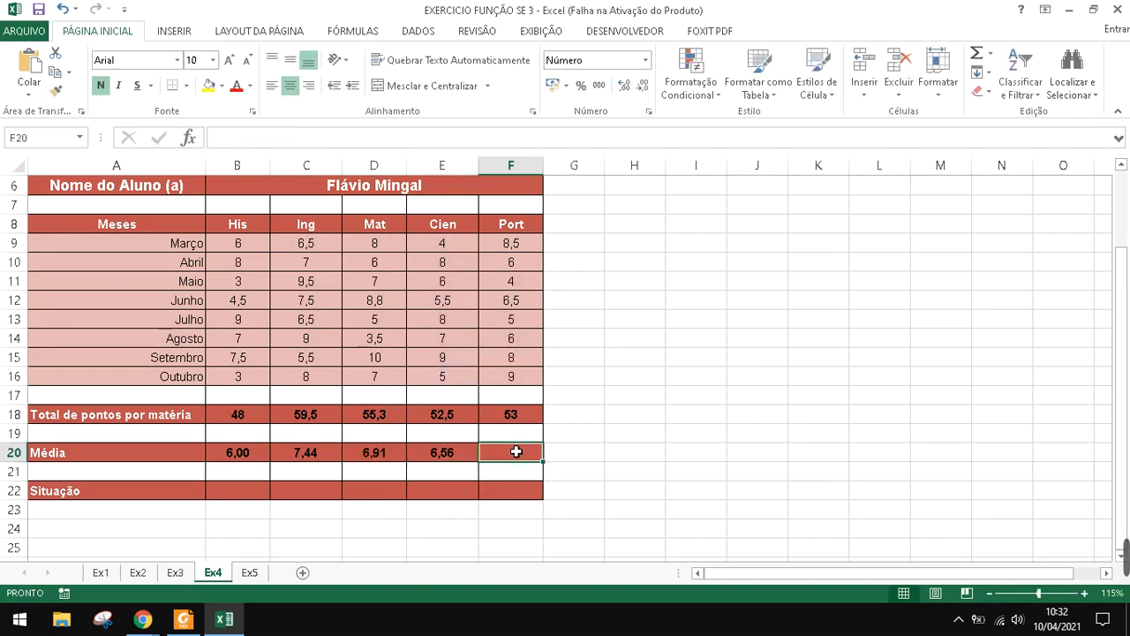
pyautogui.write('=media(')
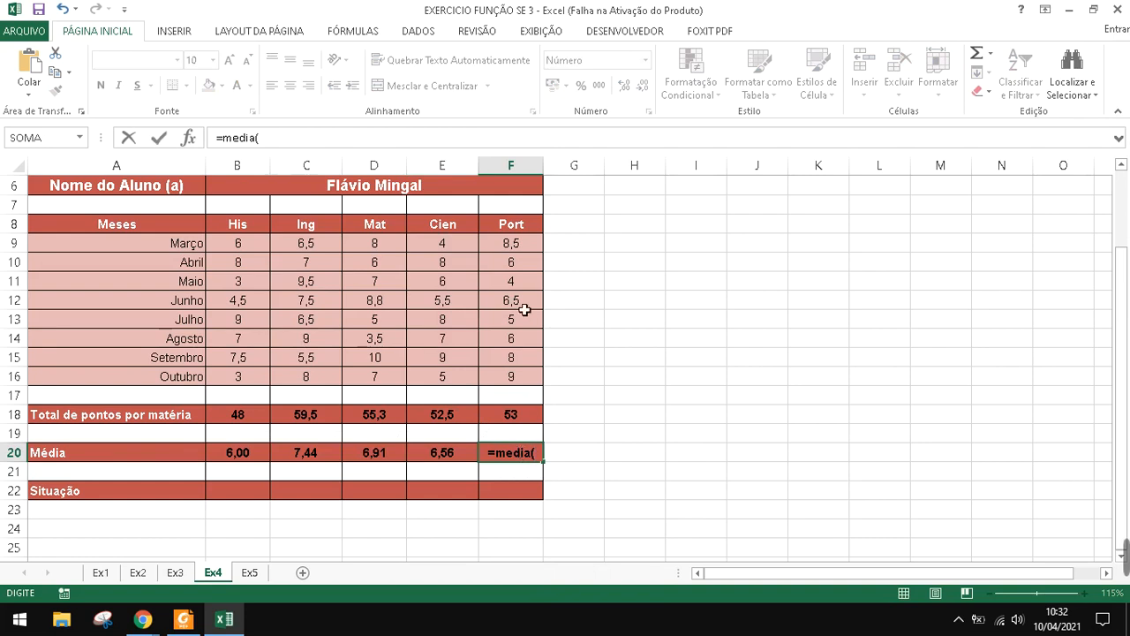
pyautogui.moveTo(512, 245); pyautogui.dragTo(513, 378)
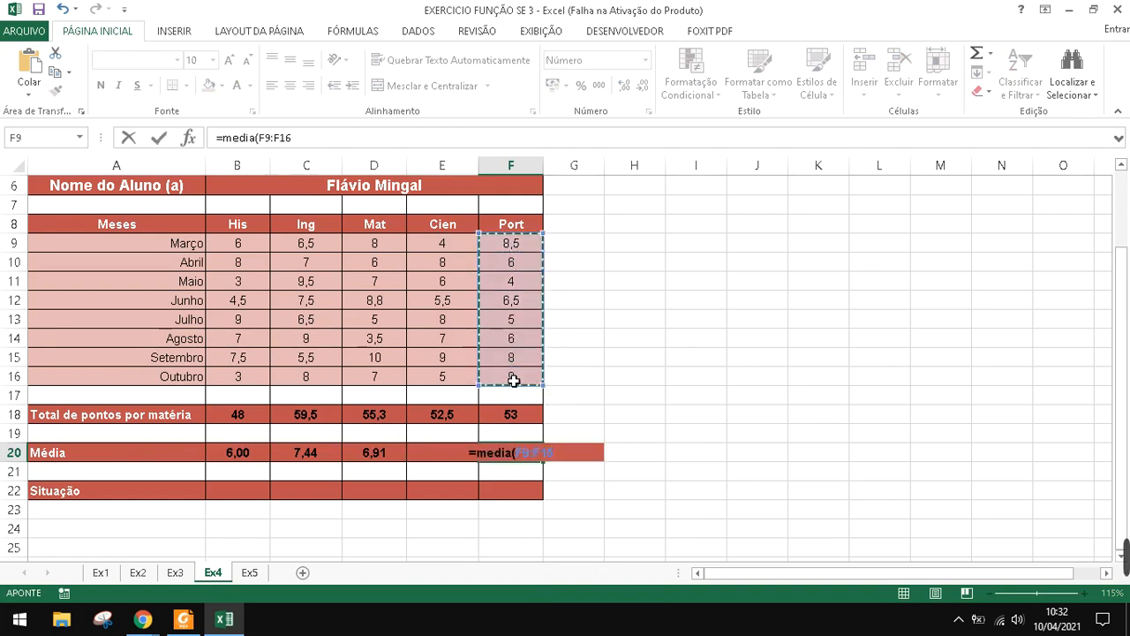
pyautogui.press('Return')
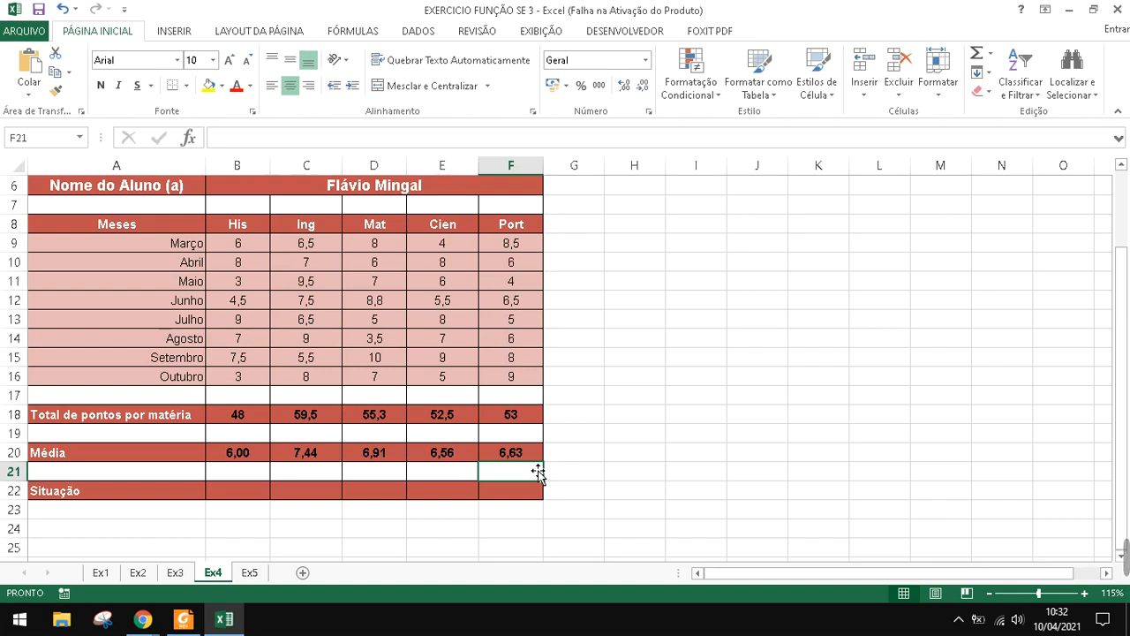
# Compare the His total in B18 with the His average in B20
pyautogui.click(306, 452)
pyautogui.click(238, 488)
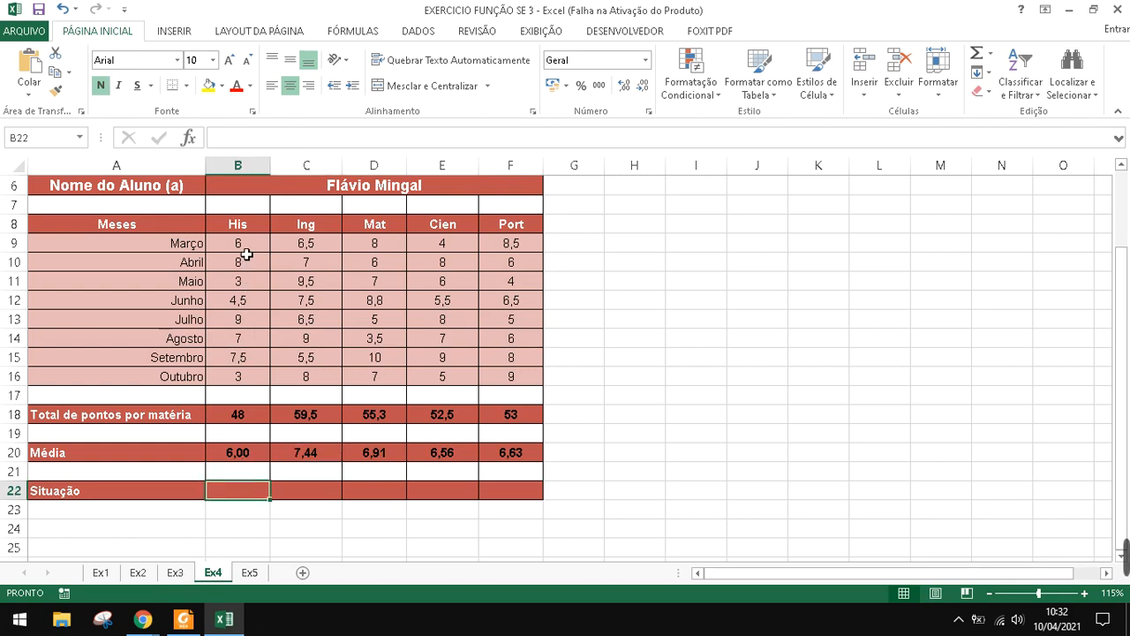
pyautogui.click(235, 455)
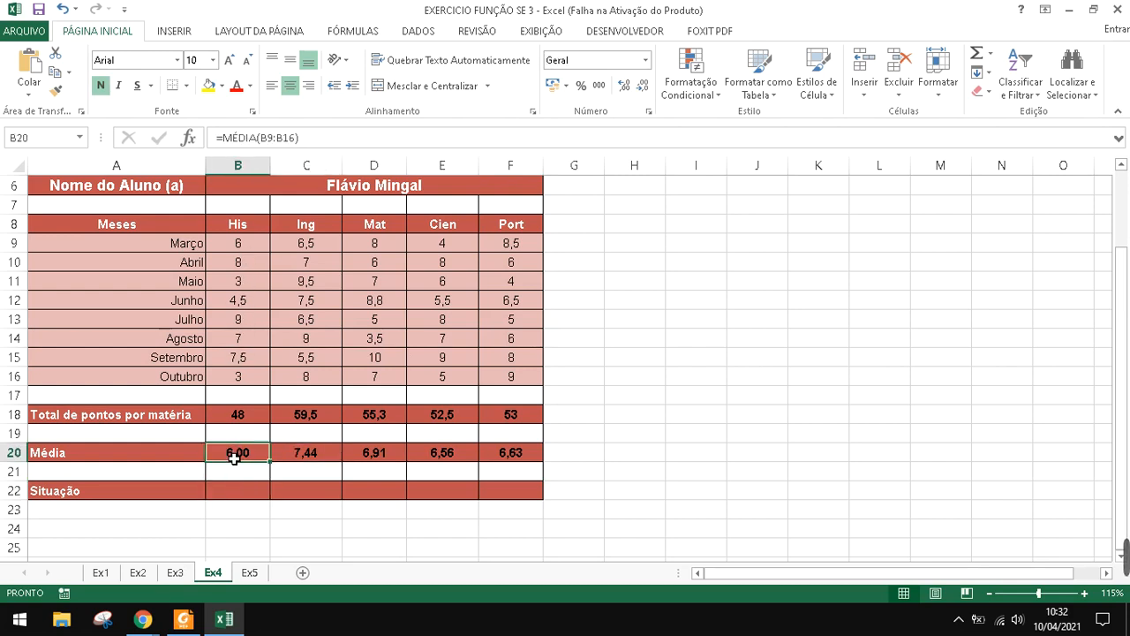
pyautogui.click(235, 419)
pyautogui.click(235, 455)
pyautogui.click(235, 420)
pyautogui.click(235, 452)
pyautogui.click(235, 420)
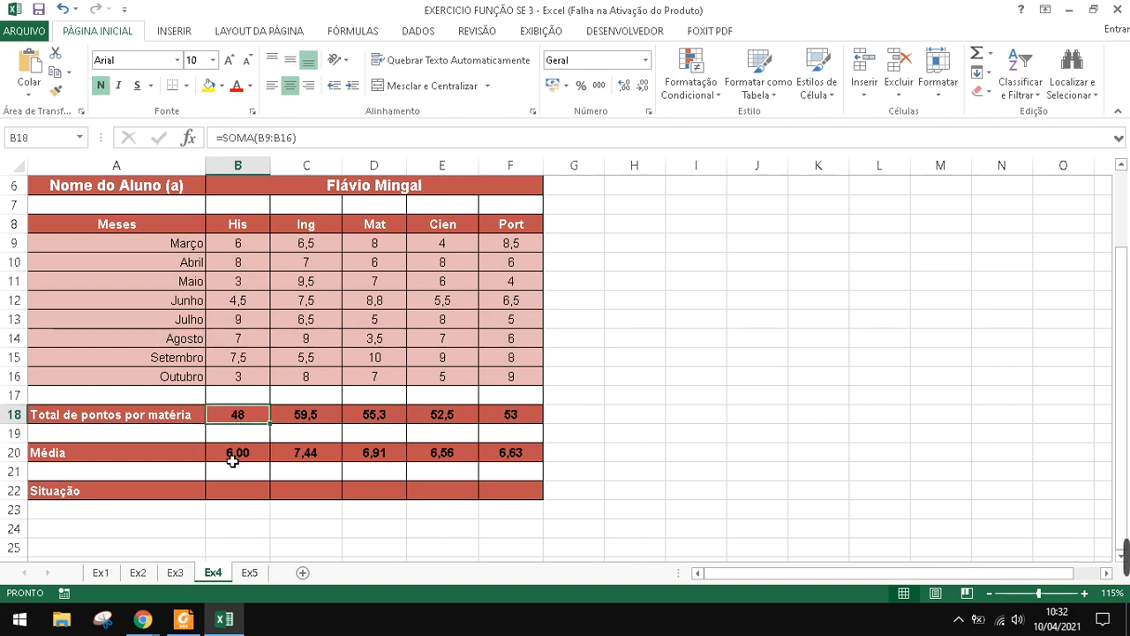
pyautogui.click(232, 457)
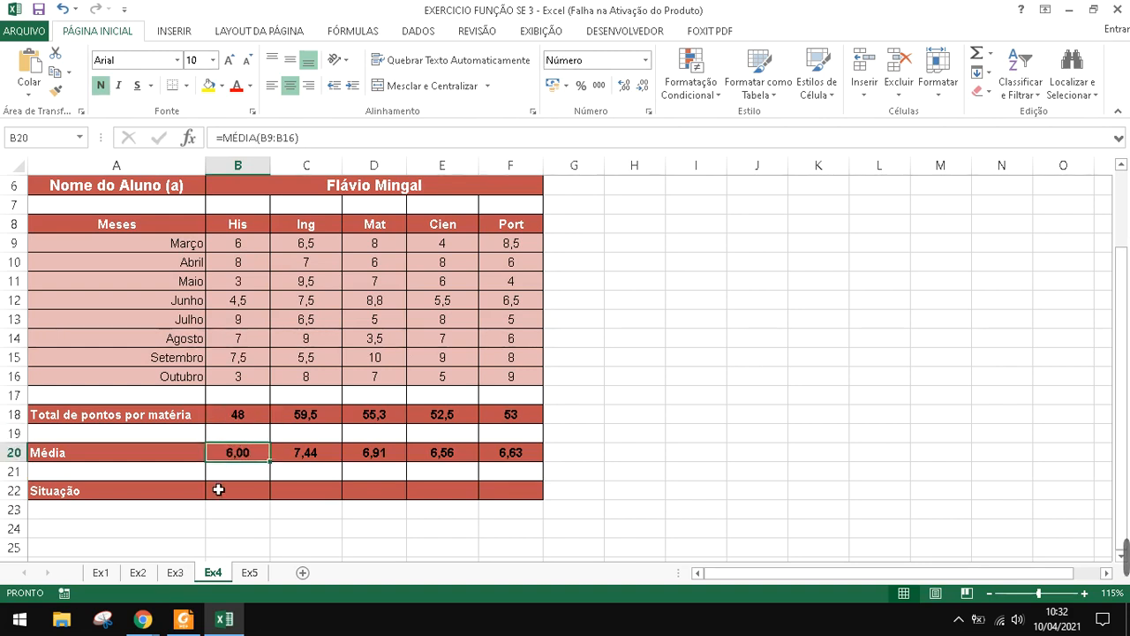
# Change the His grades for Maio to 10 and for Outubro to 4
pyautogui.click(247, 293)
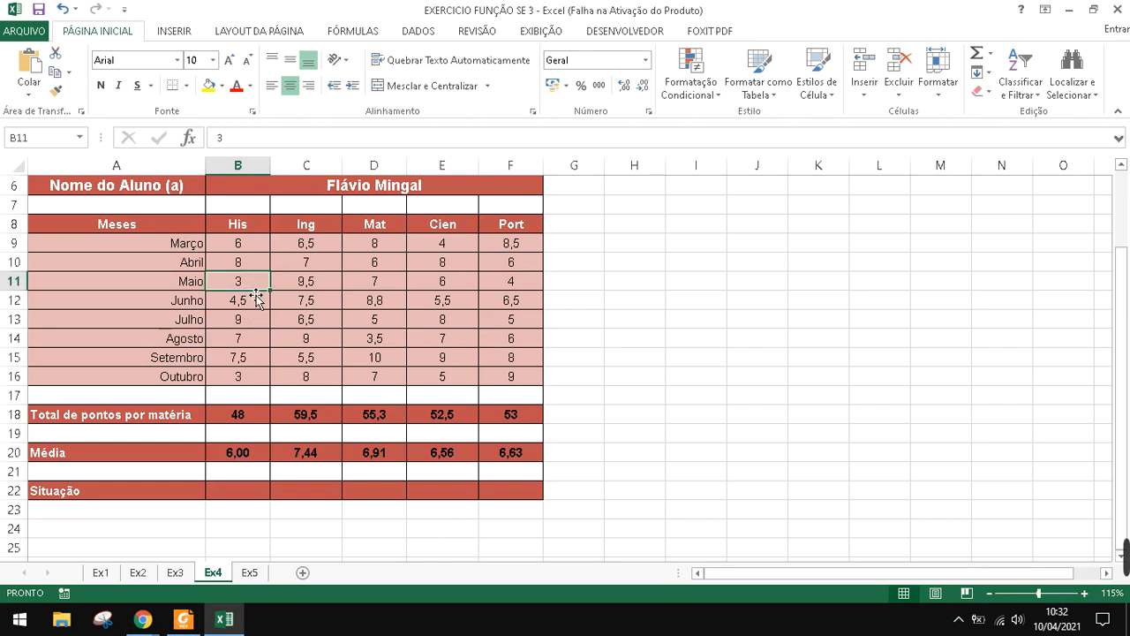
pyautogui.write('10')
pyautogui.press('Return')
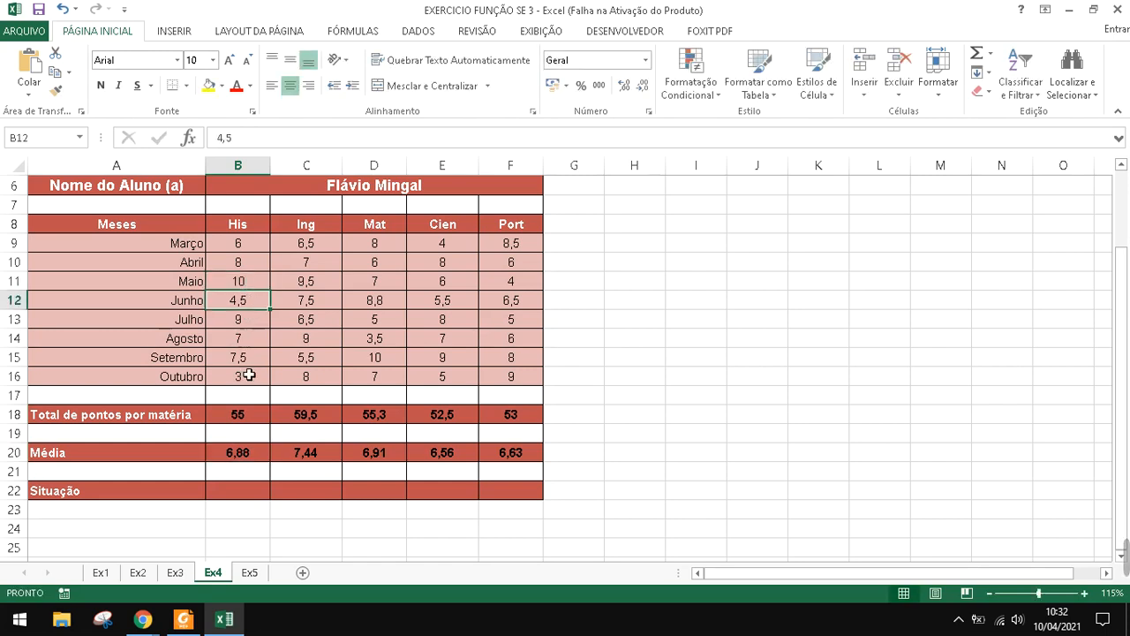
pyautogui.click(254, 284)
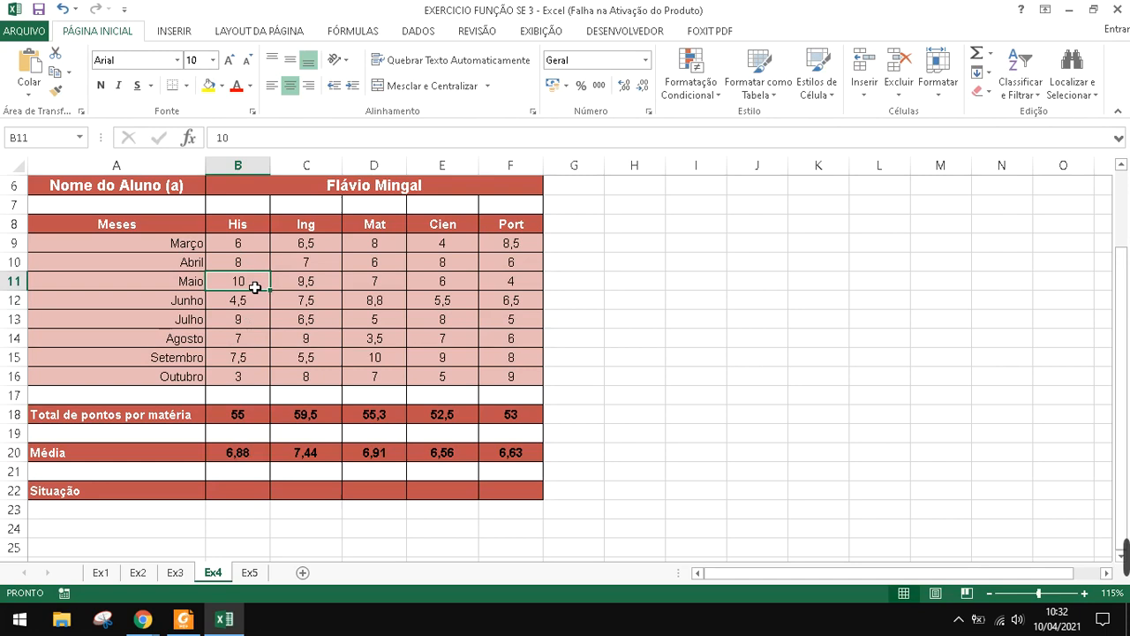
pyautogui.click(256, 454)
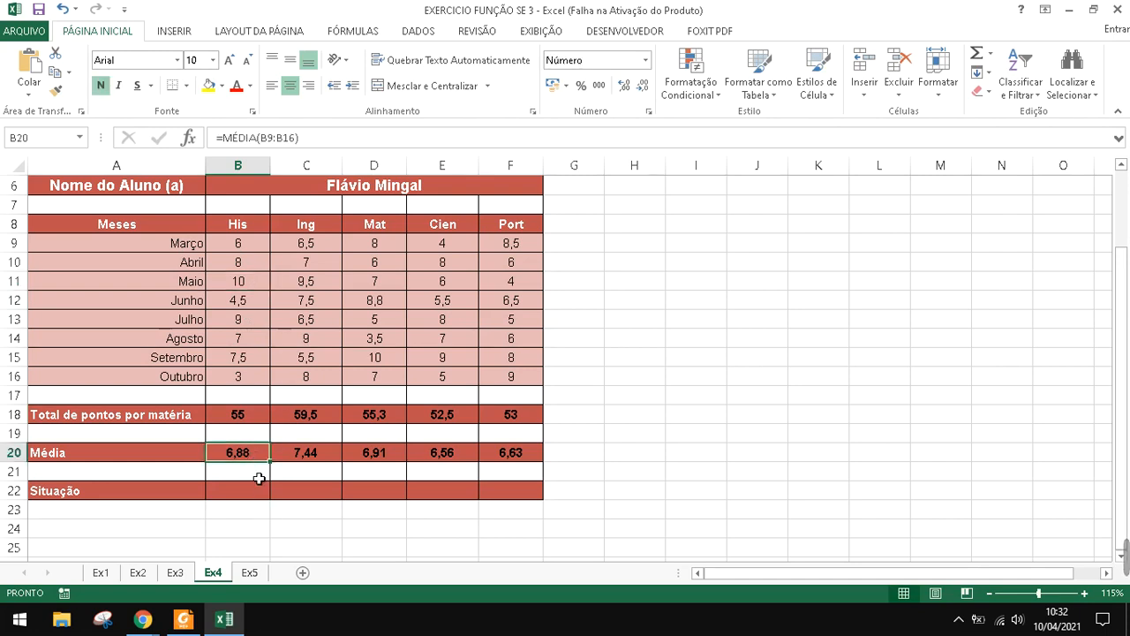
pyautogui.click(242, 378)
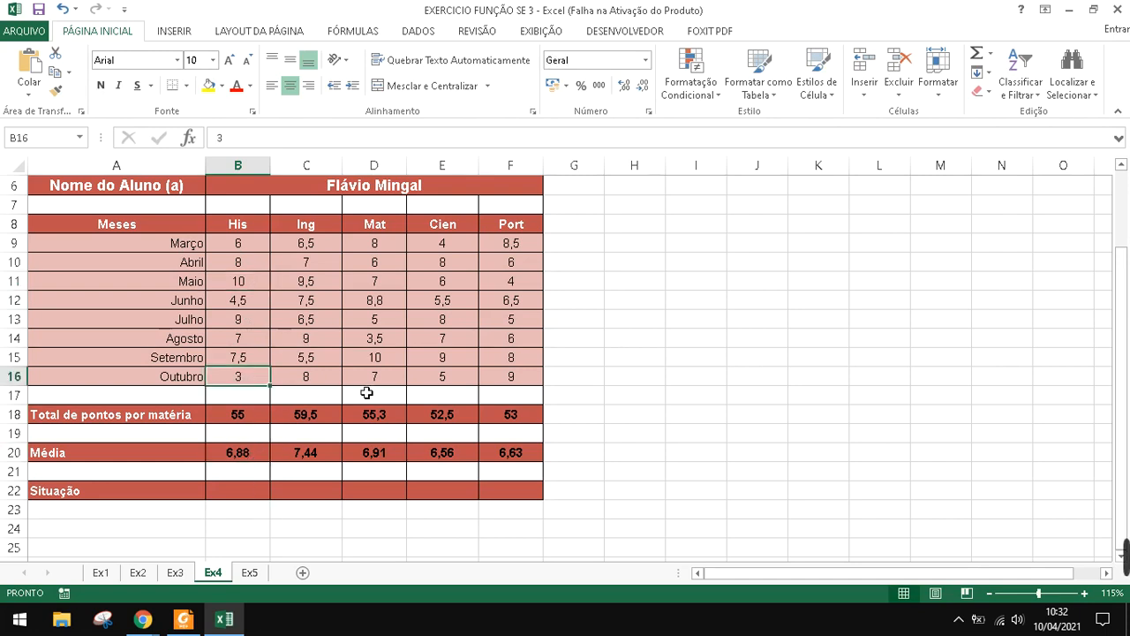
pyautogui.write('4')
pyautogui.press('Return')
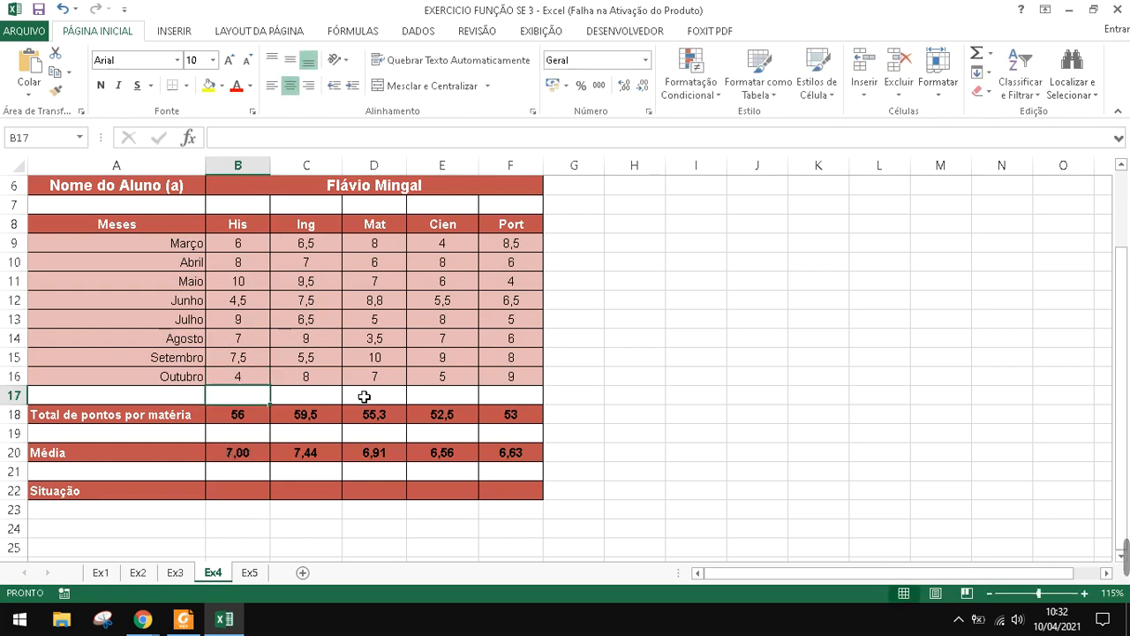
pyautogui.click(245, 494)
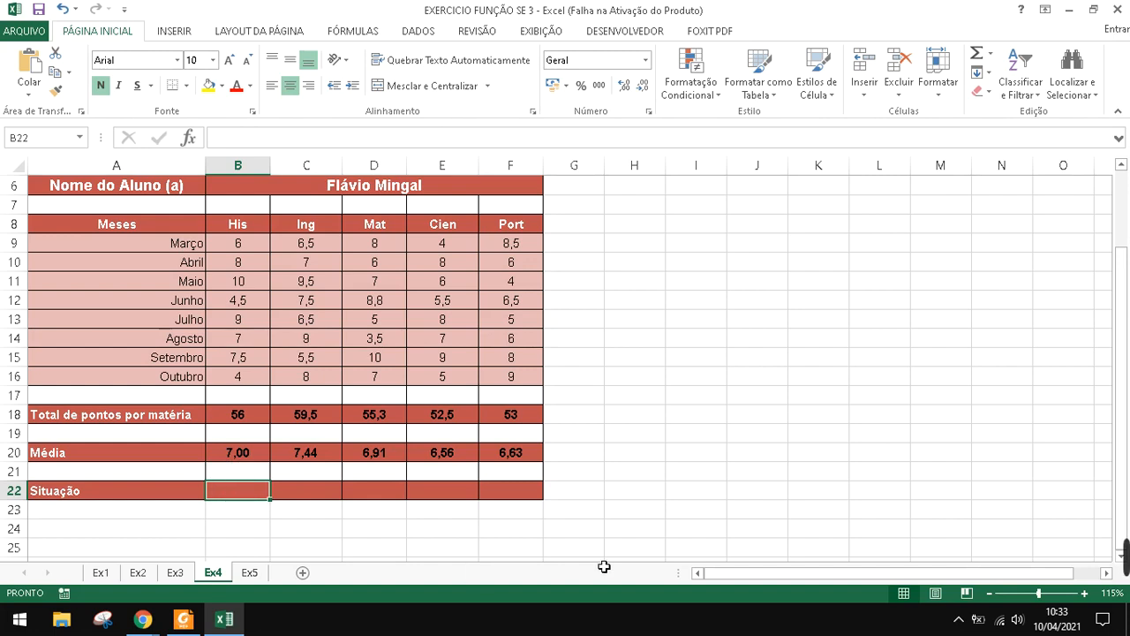
pyautogui.write('=se(')
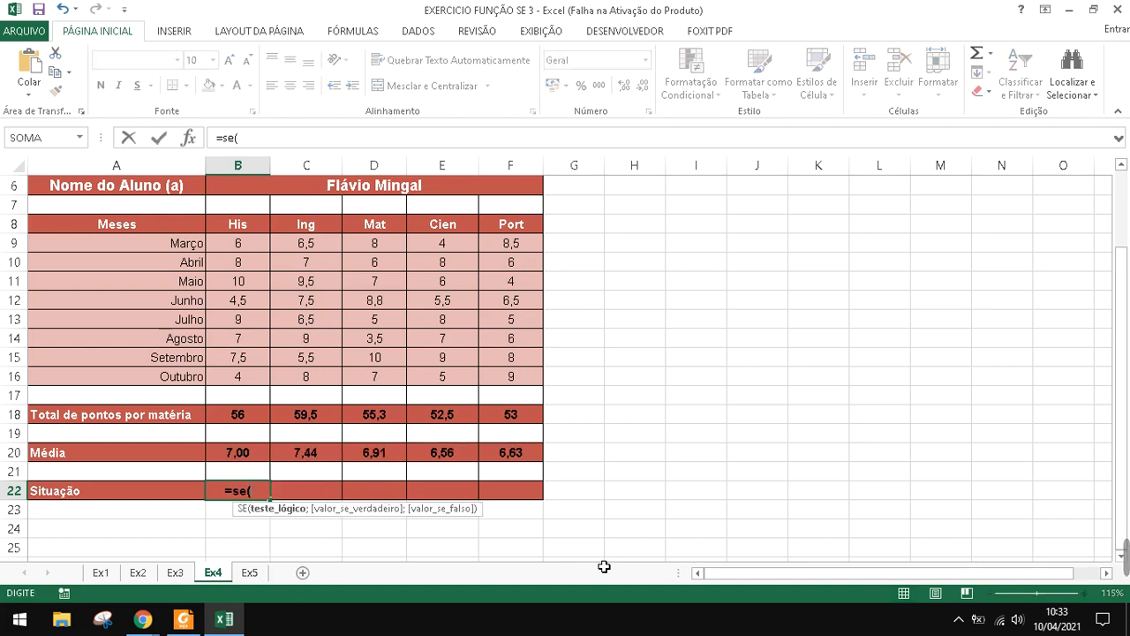
pyautogui.click(247, 458)
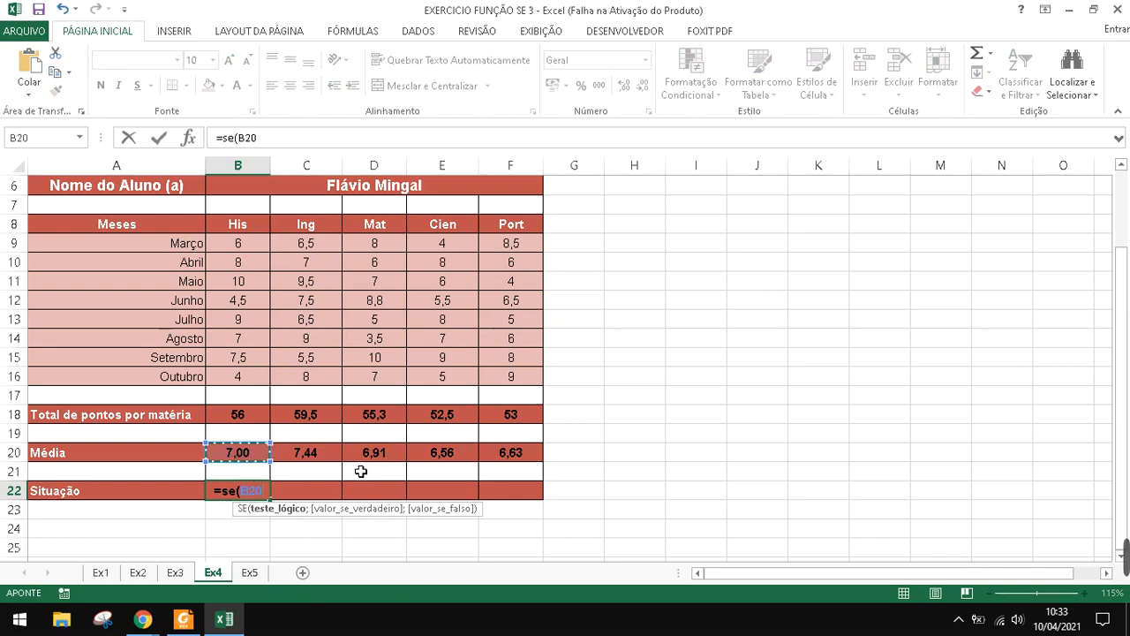
pyautogui.press('Escape')
# Widen column B to about twice its width to make room for the Situação text
pyautogui.scroll(1, 286, 489)
pyautogui.scroll(1, 289, 497)
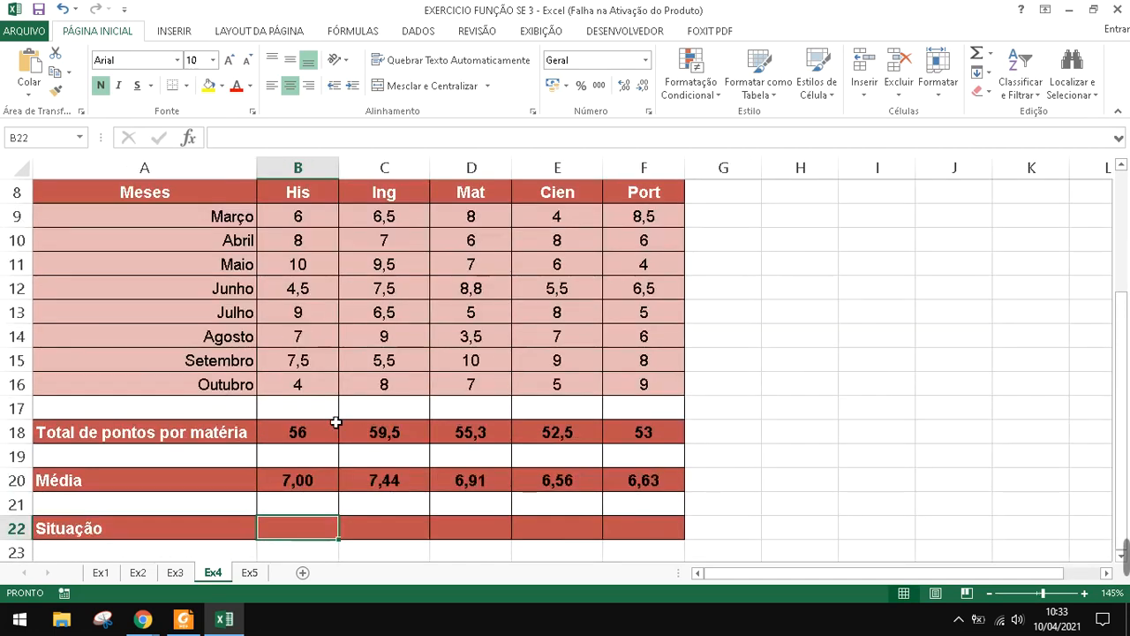
pyautogui.moveTo(339, 168); pyautogui.dragTo(441, 190)
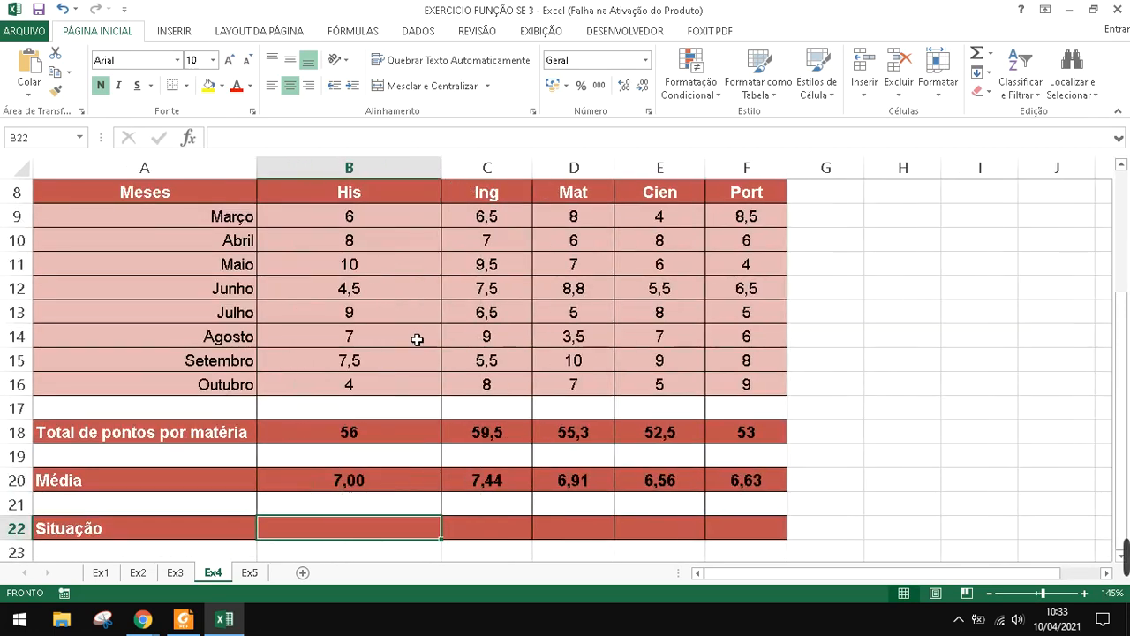
# Enter the His Situação formula =SE(B20>=7;"APROVADO";"REPROVADO") in B22
pyautogui.scroll(-2, 416, 356)
pyautogui.write('=se')
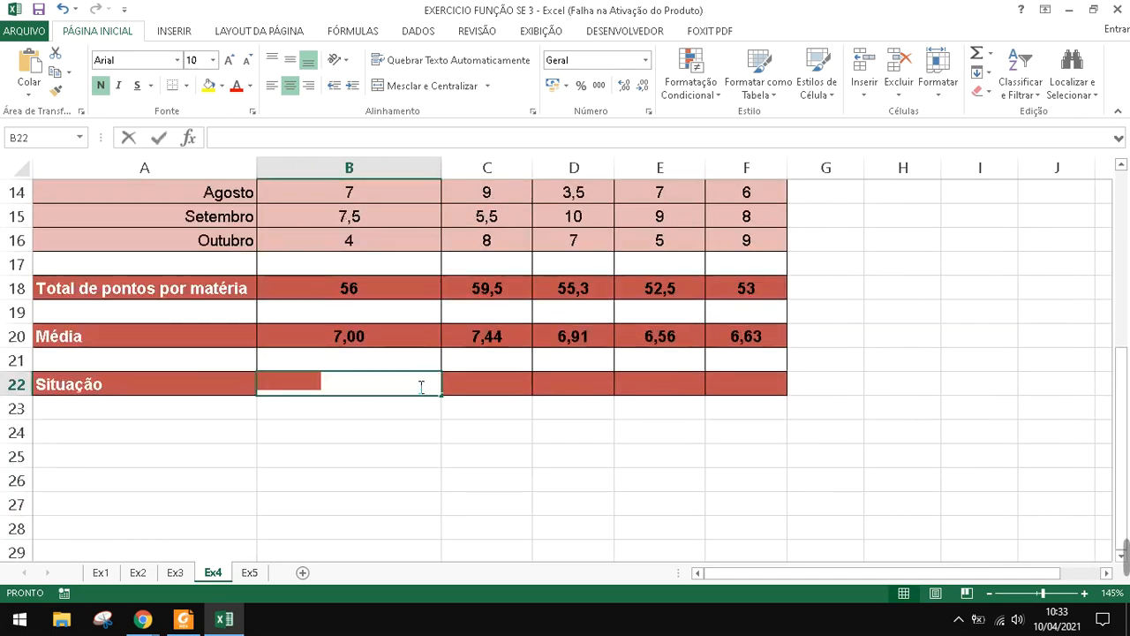
pyautogui.write('(')
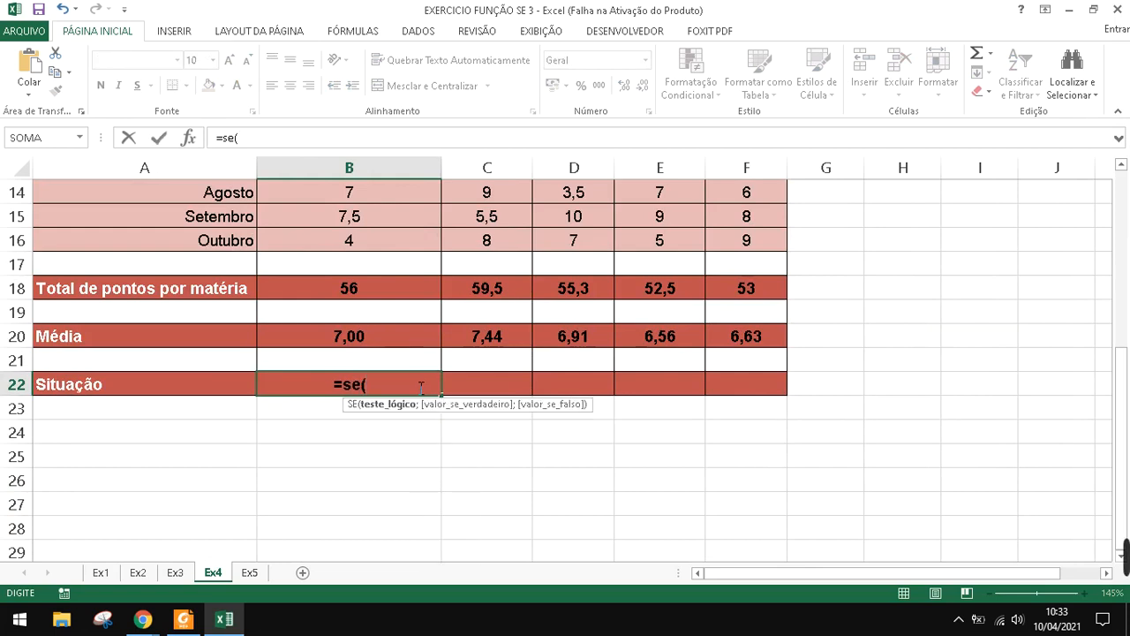
pyautogui.click(323, 339)
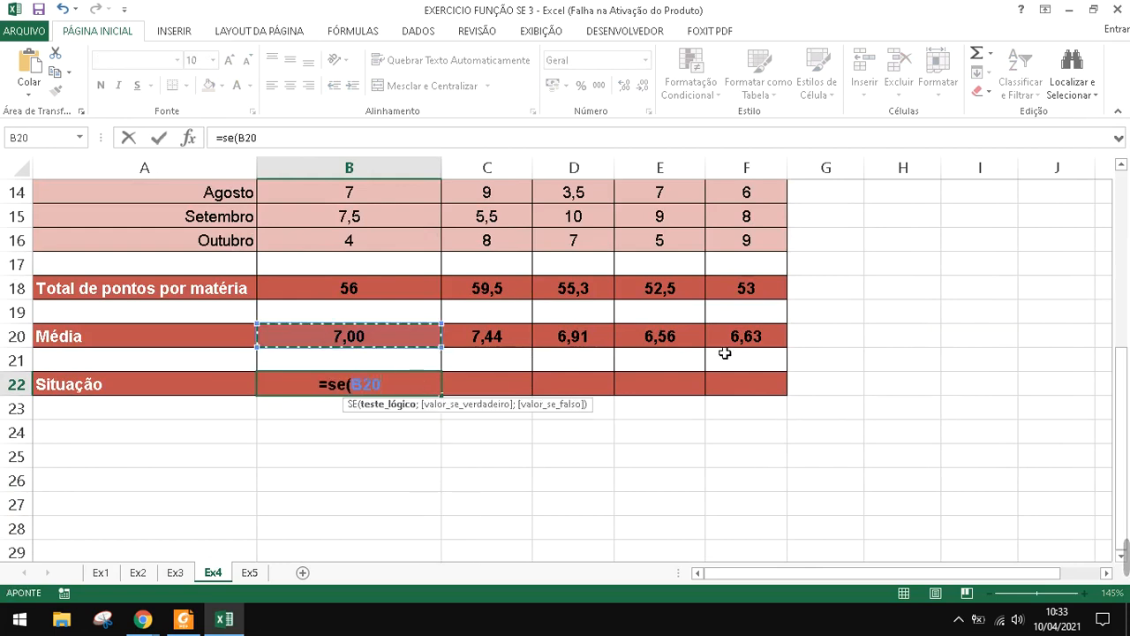
pyautogui.click(368, 342)
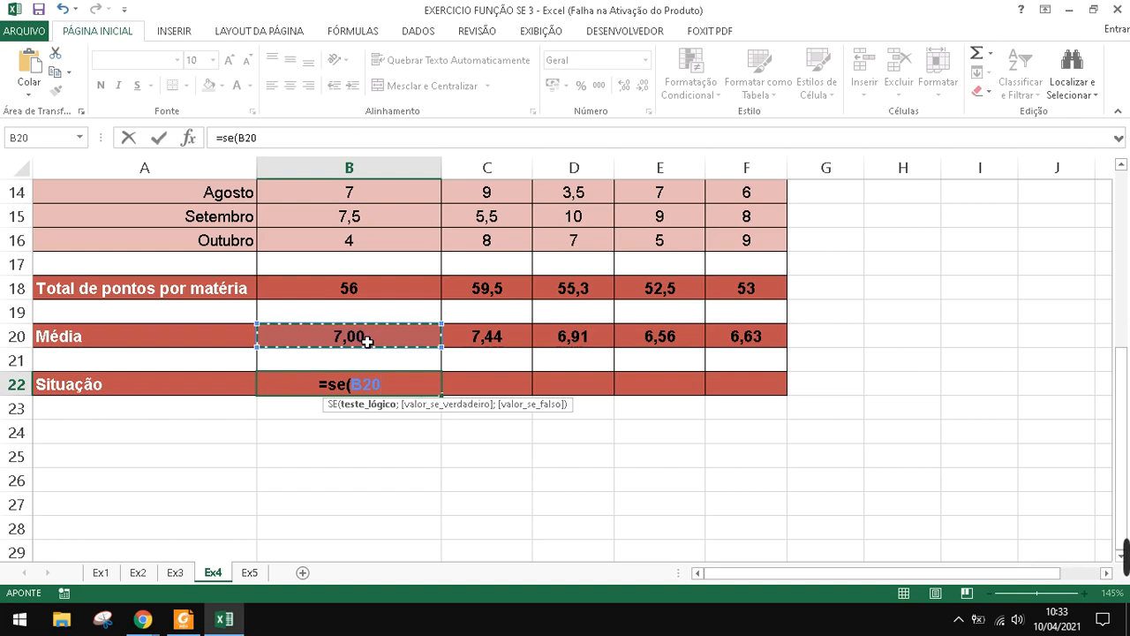
pyautogui.write('>=')
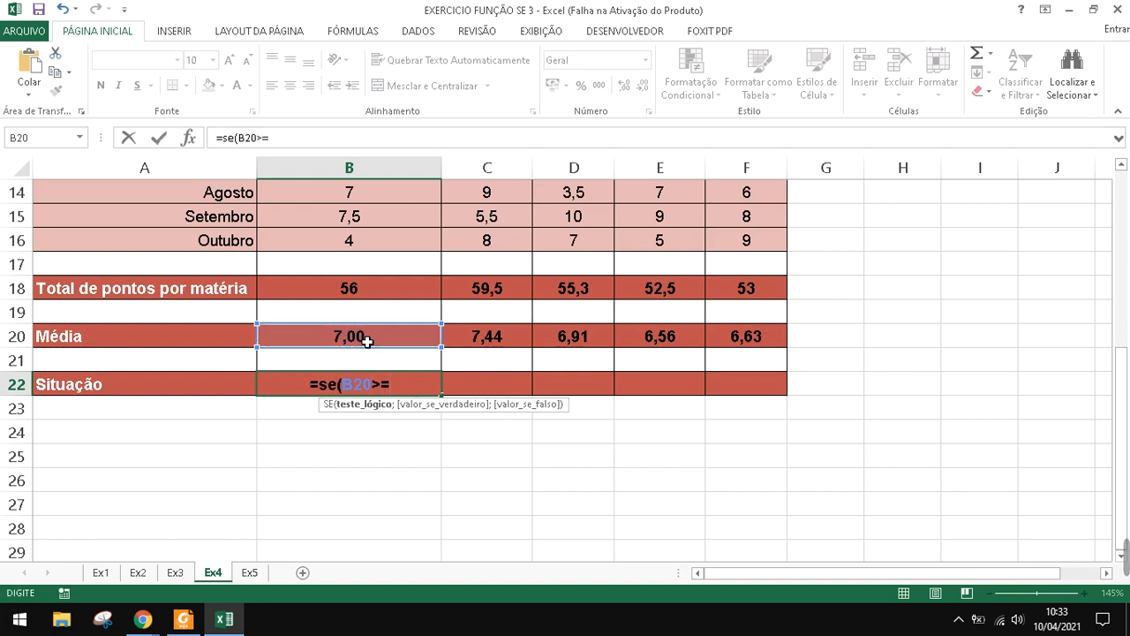
pyautogui.write('7;')
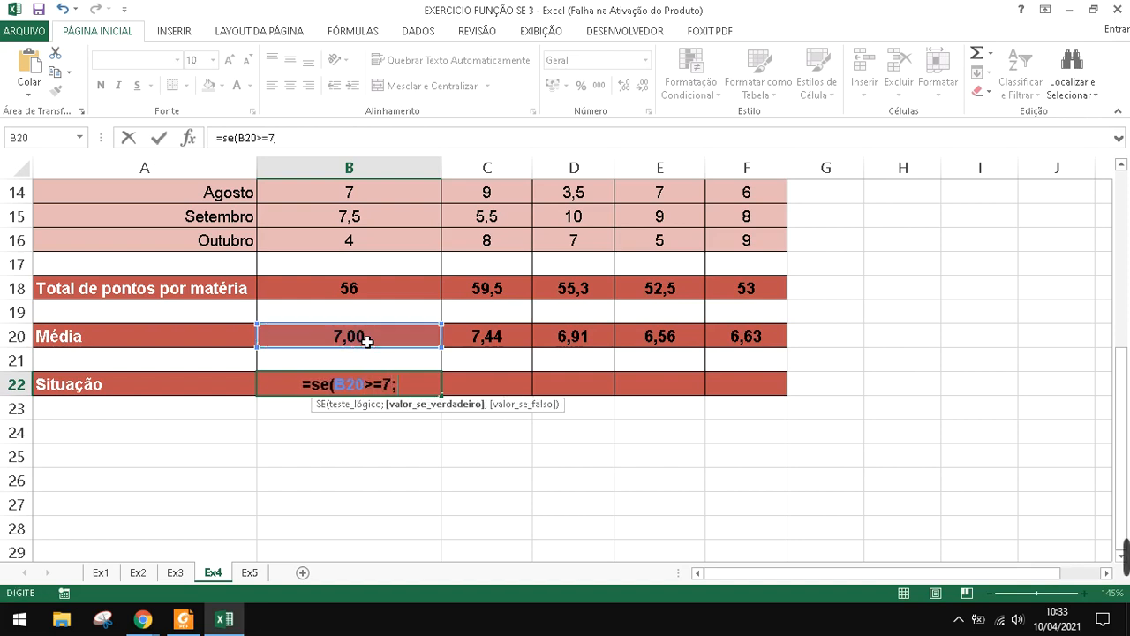
pyautogui.write('"')
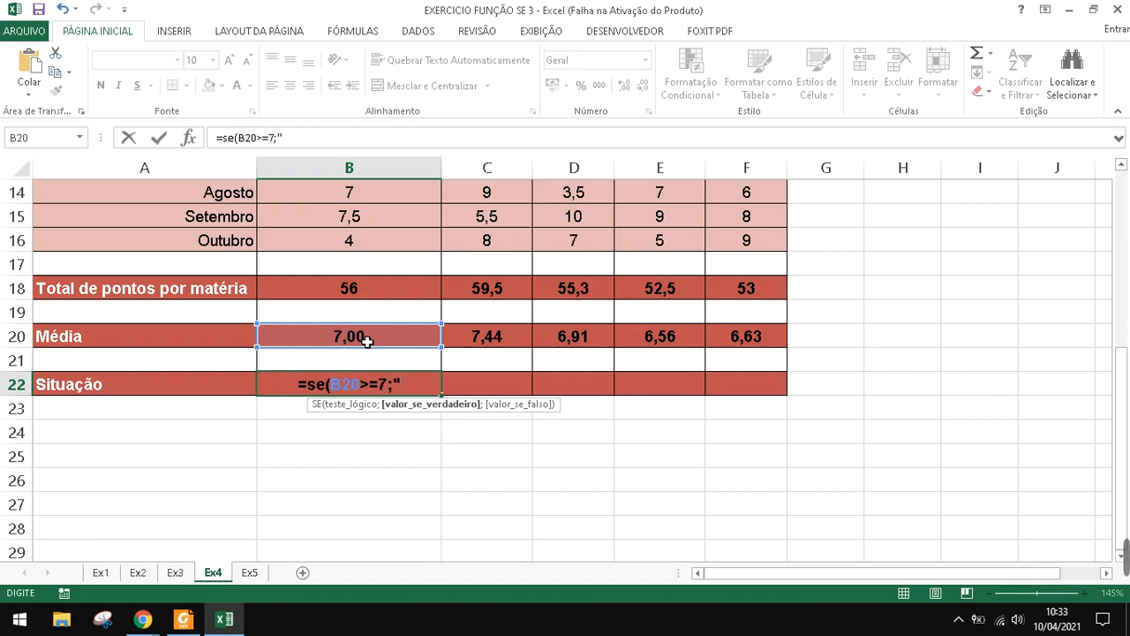
pyautogui.write('APROVADO"')
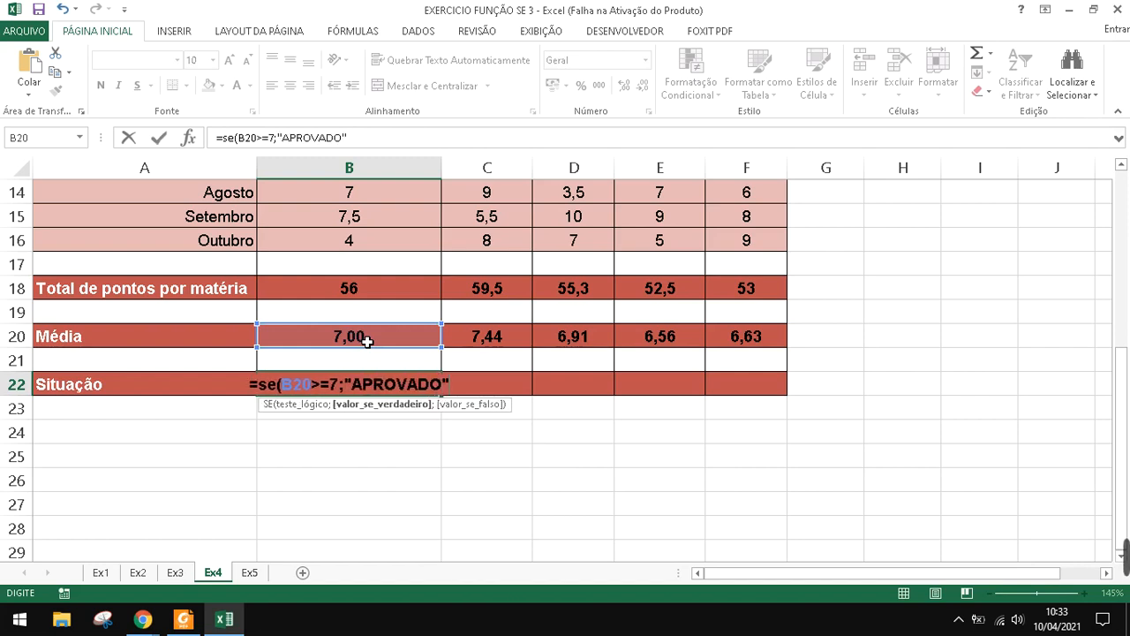
pyautogui.write(';"R')
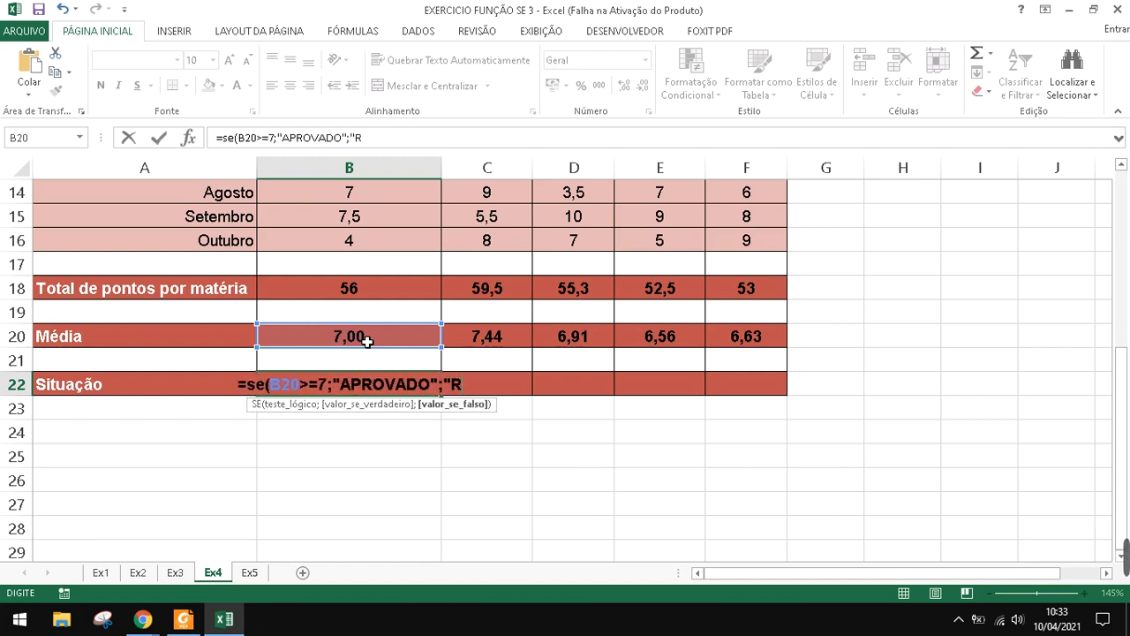
pyautogui.write('EPROVADO"')
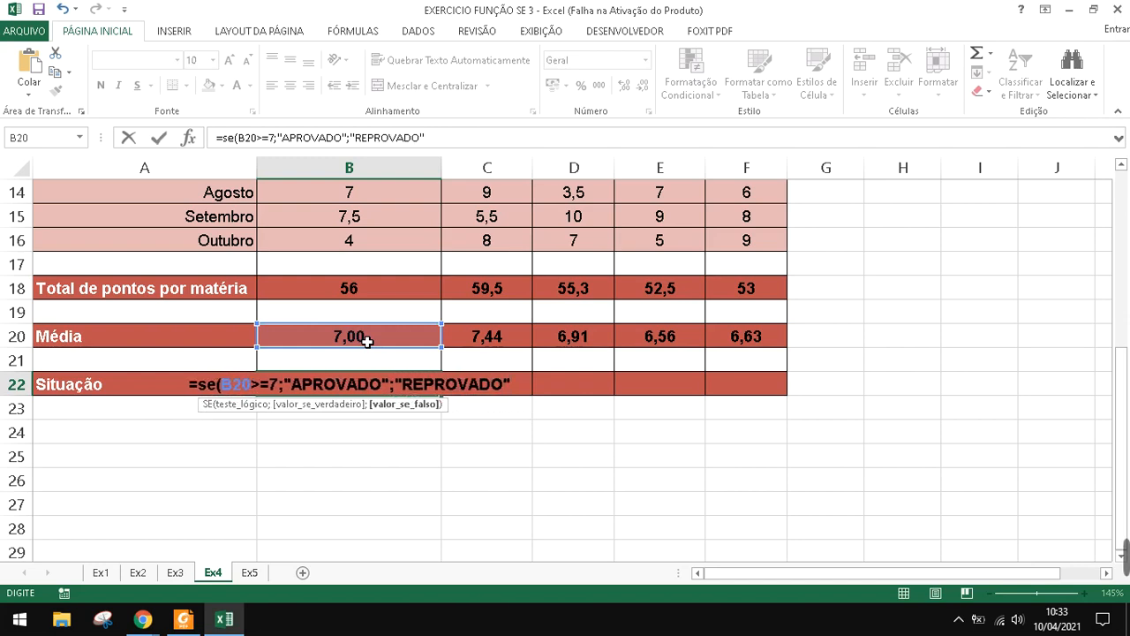
pyautogui.press('Return')
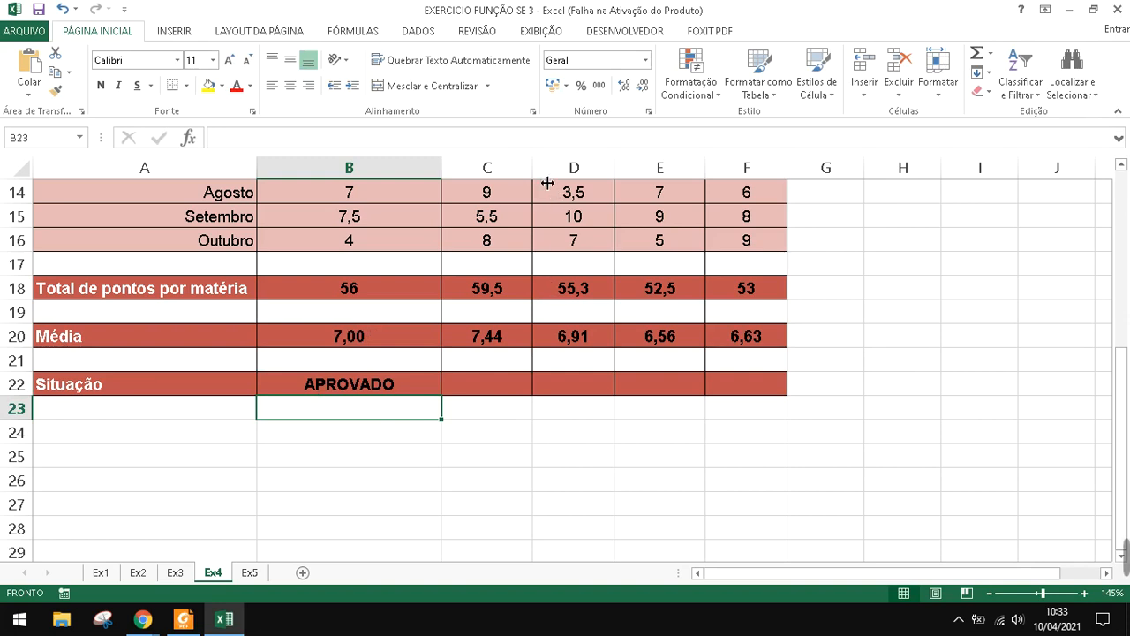
# Widen column C to about two and a half times its width and enter the Situação formula =SE(C20>=7;"APROVADO";"REPROVADO") in C22
pyautogui.moveTo(533, 167); pyautogui.dragTo(667, 168)
pyautogui.click(488, 384)
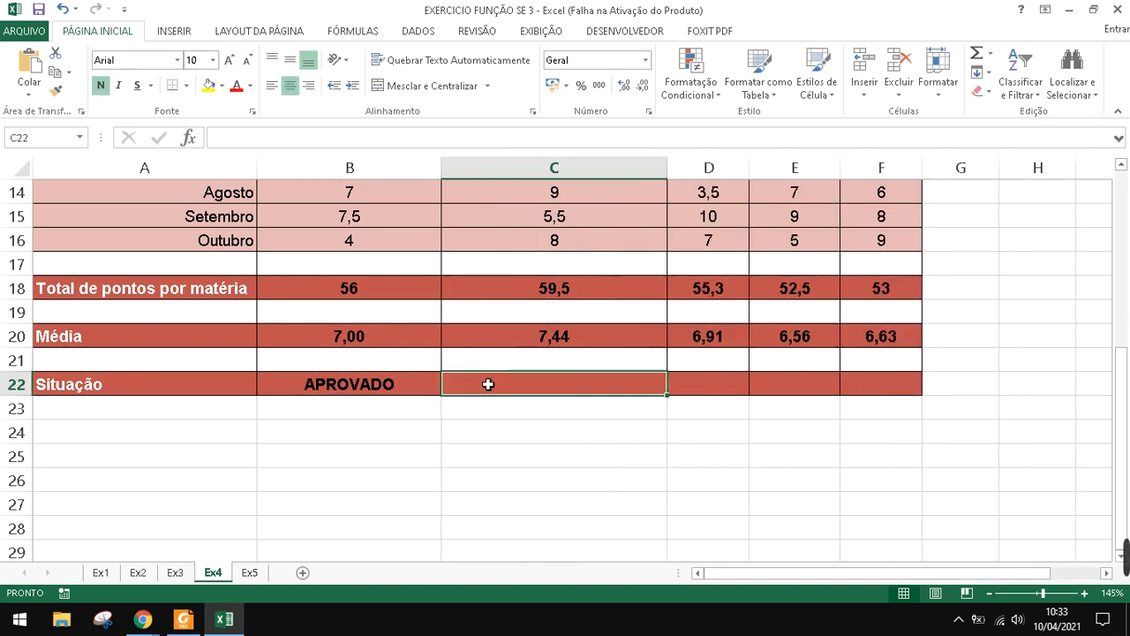
pyautogui.write('=SE')
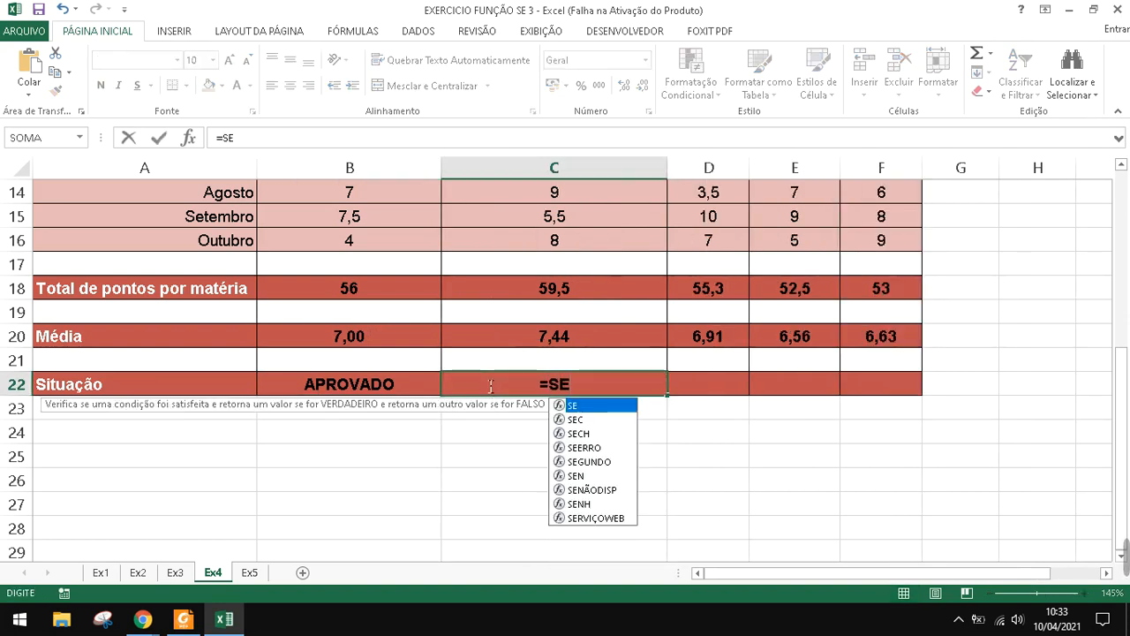
pyautogui.write('(')
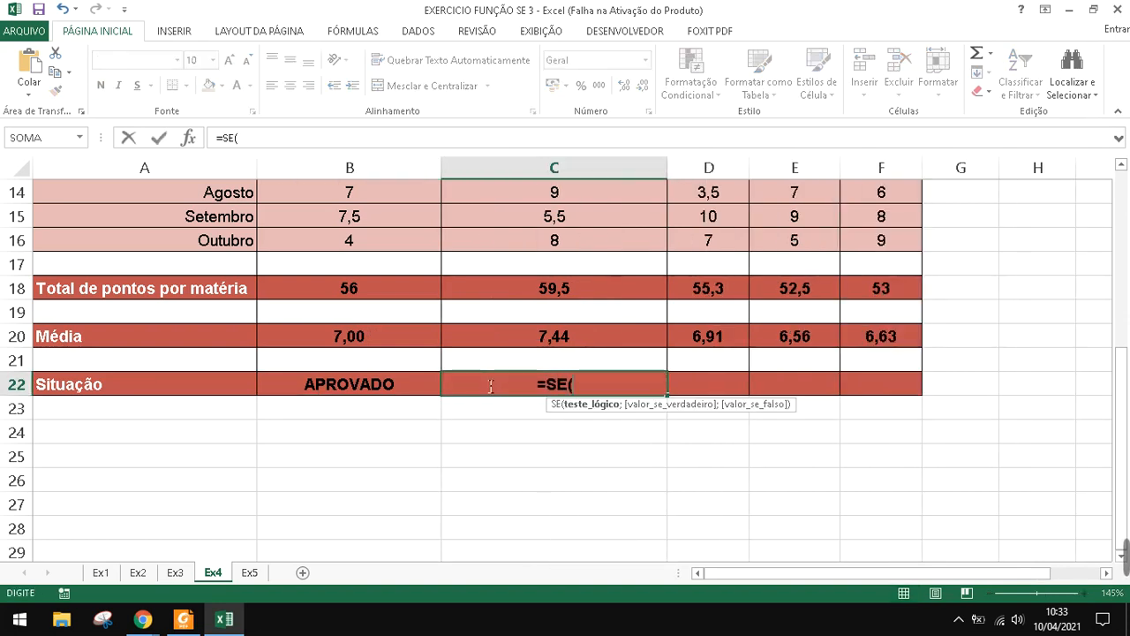
pyautogui.click(524, 344)
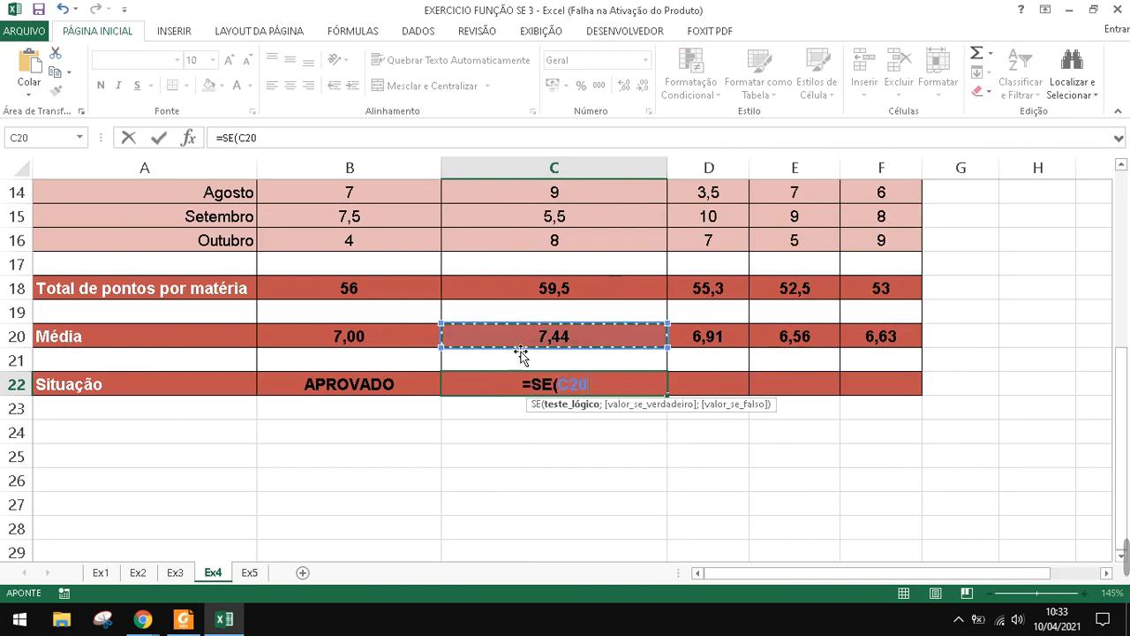
pyautogui.write('>=7;')
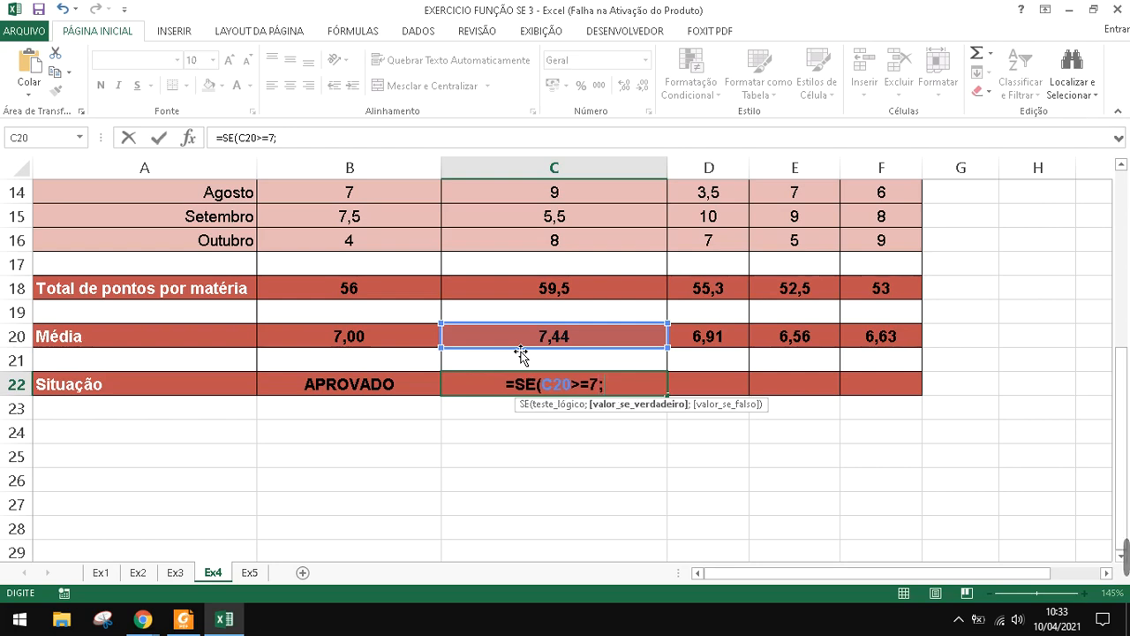
pyautogui.write('"APROVADO')
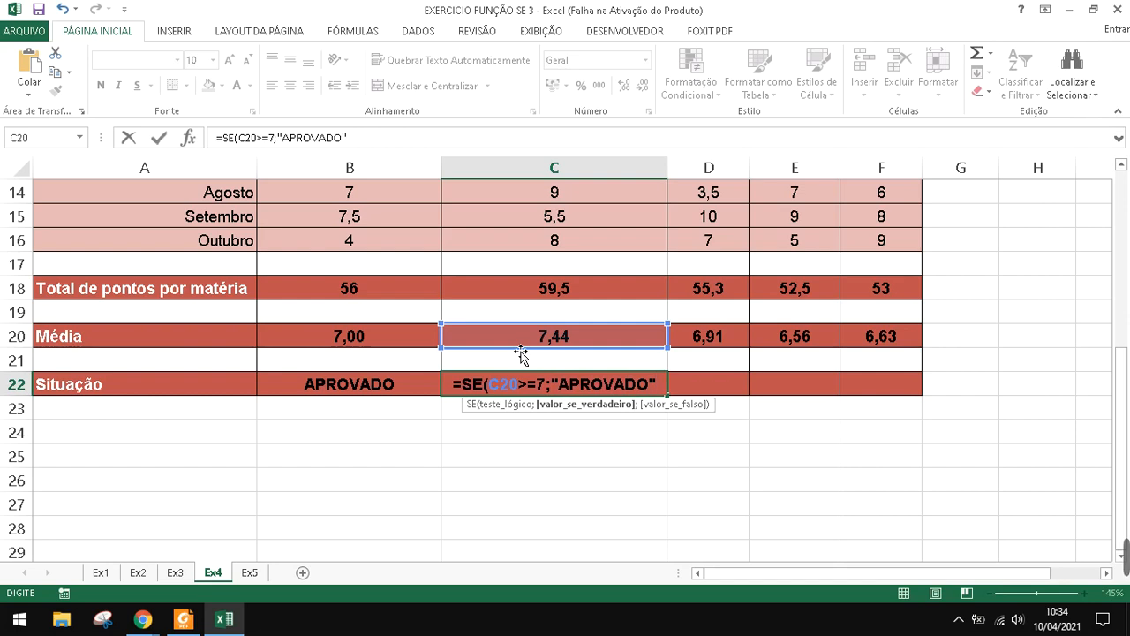
pyautogui.write(';"REP')
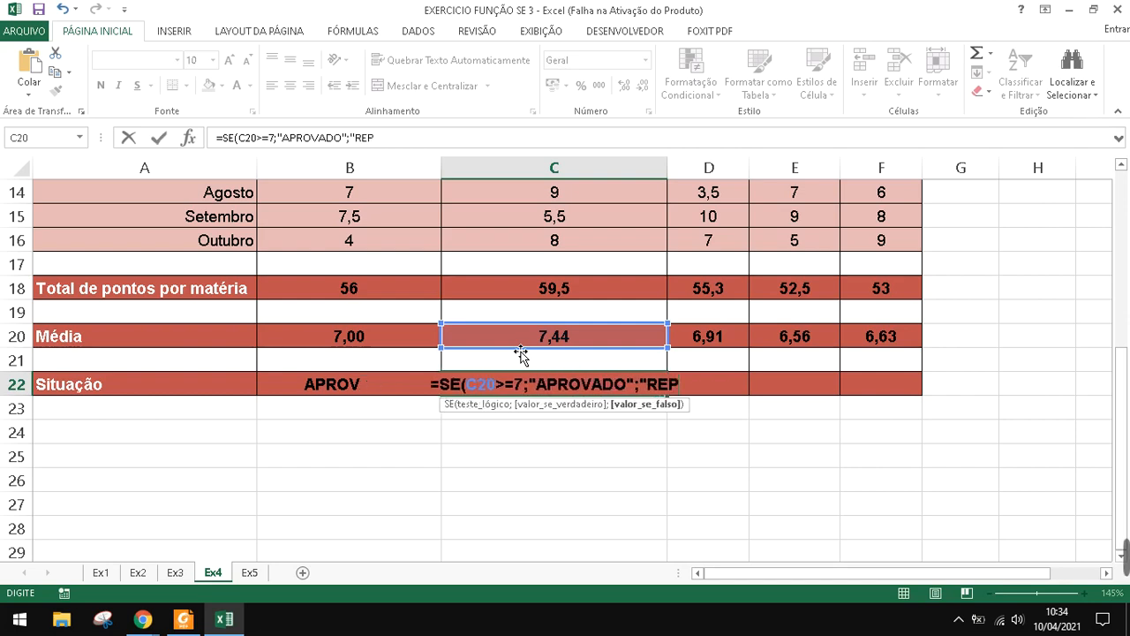
pyautogui.write('ROVADO"')
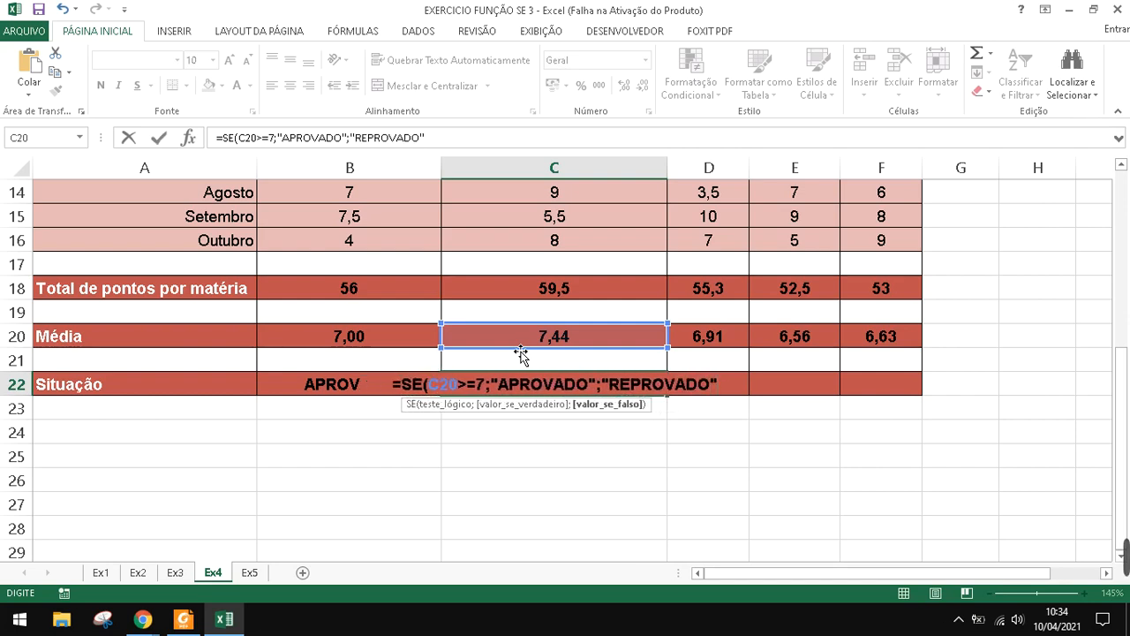
pyautogui.press('Return')
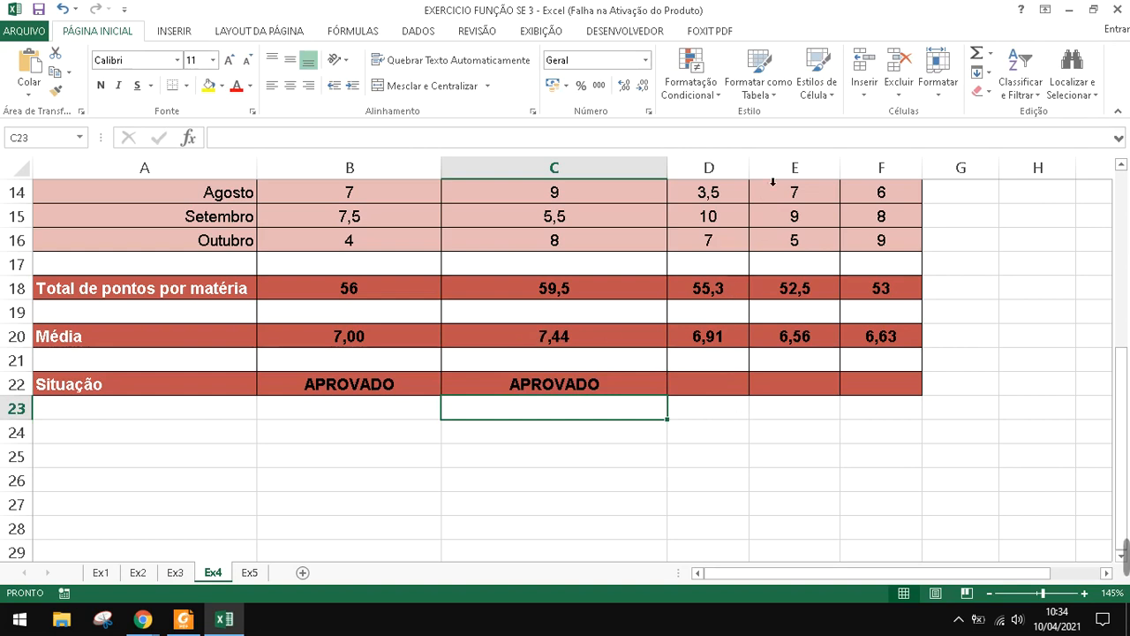
# Widen column D to about twice its width to make room for the Situação text
pyautogui.moveTo(750, 169); pyautogui.dragTo(848, 173)
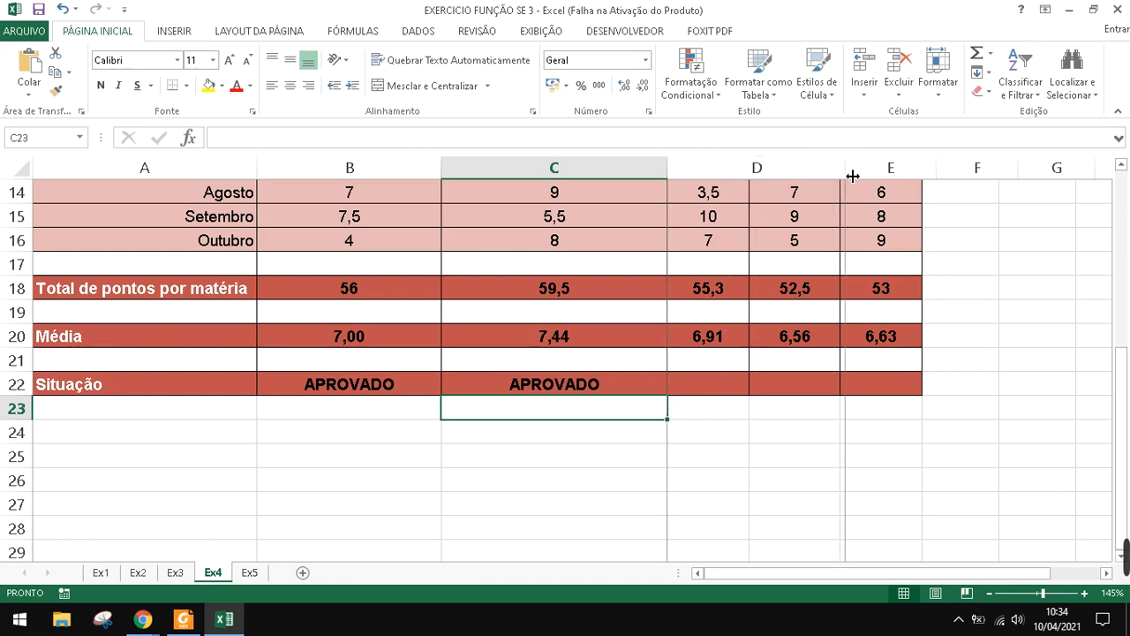
# Check the Aumento formula in C4 of sheet Ex1, and enter =SE(D20>=7;"APROVADO";"REPROVADO") in cell D22 of sheet Ex4
pyautogui.click(732, 385)
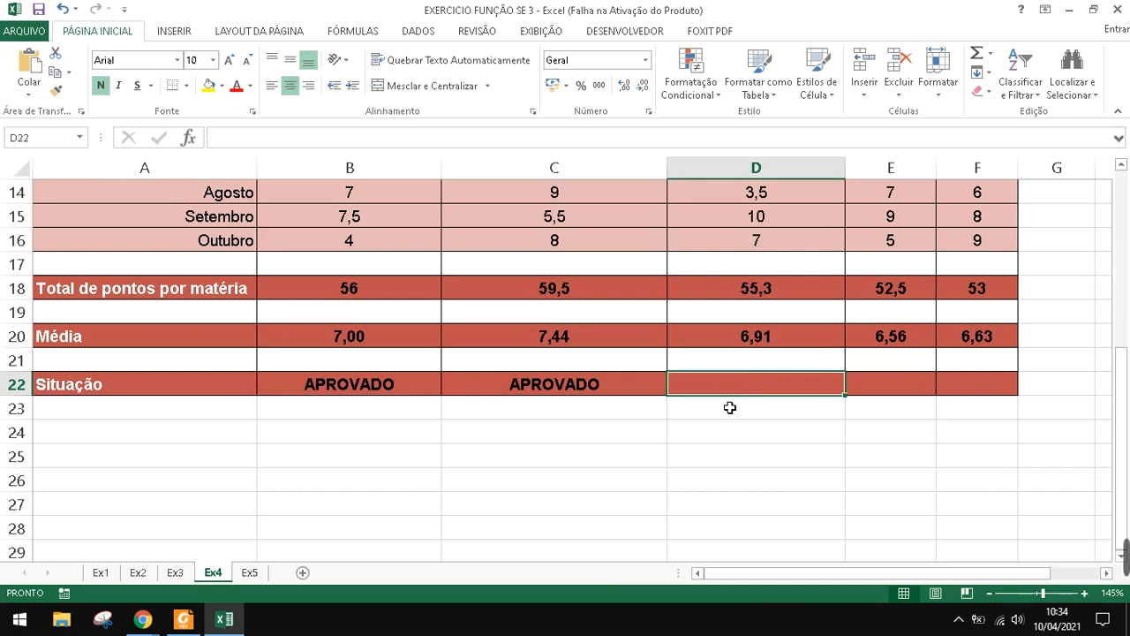
pyautogui.click(100, 576)
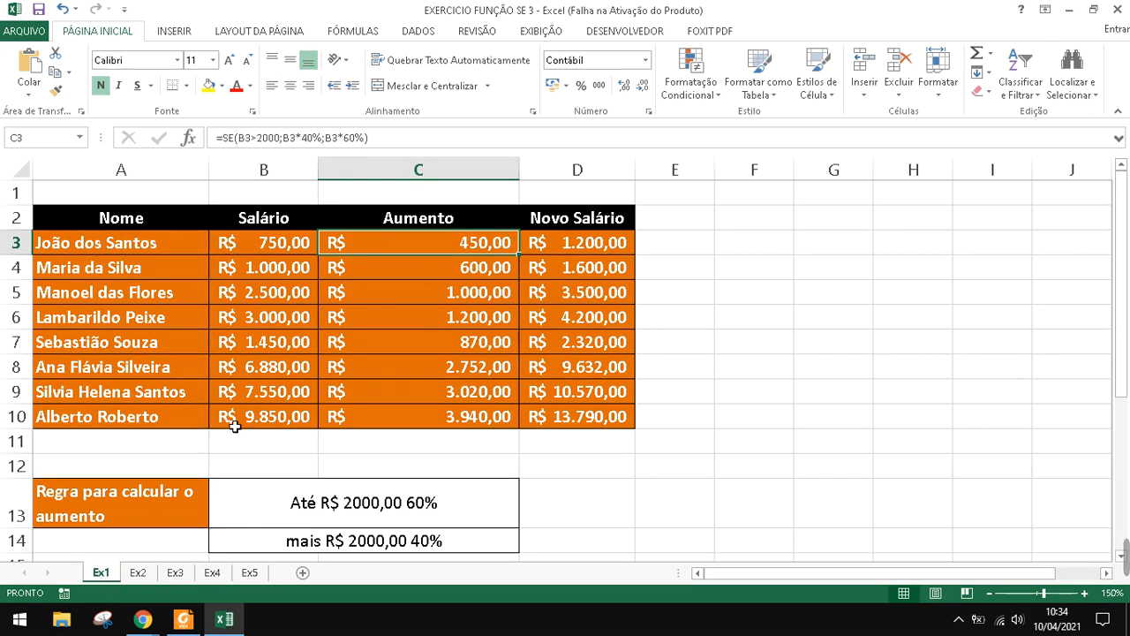
pyautogui.click(439, 269)
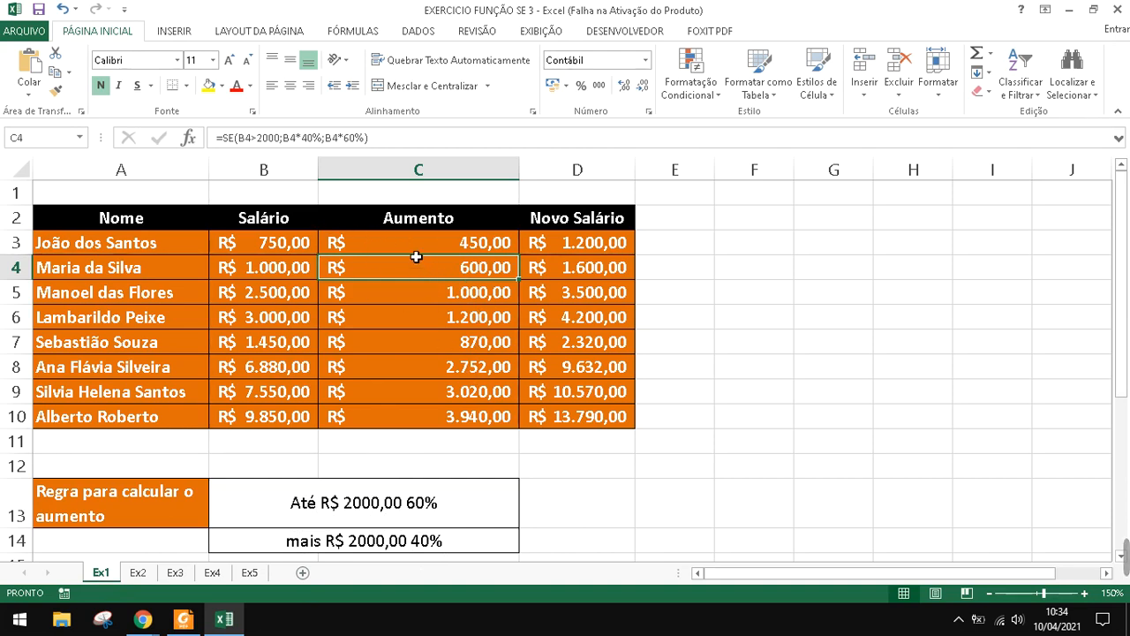
pyautogui.click(212, 573)
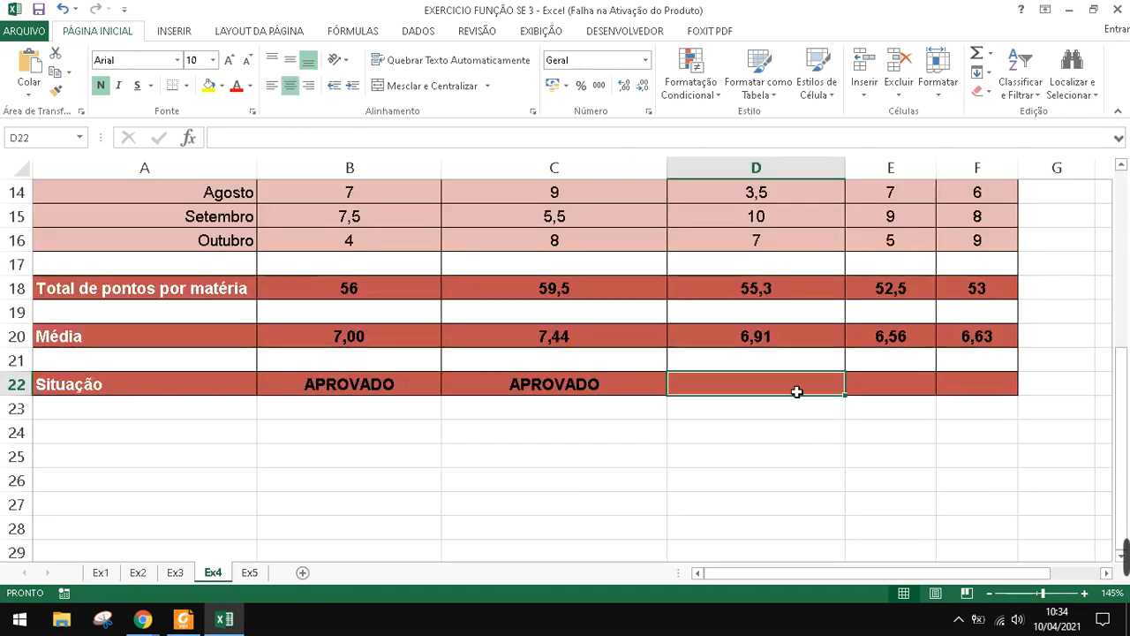
pyautogui.write('=SE(')
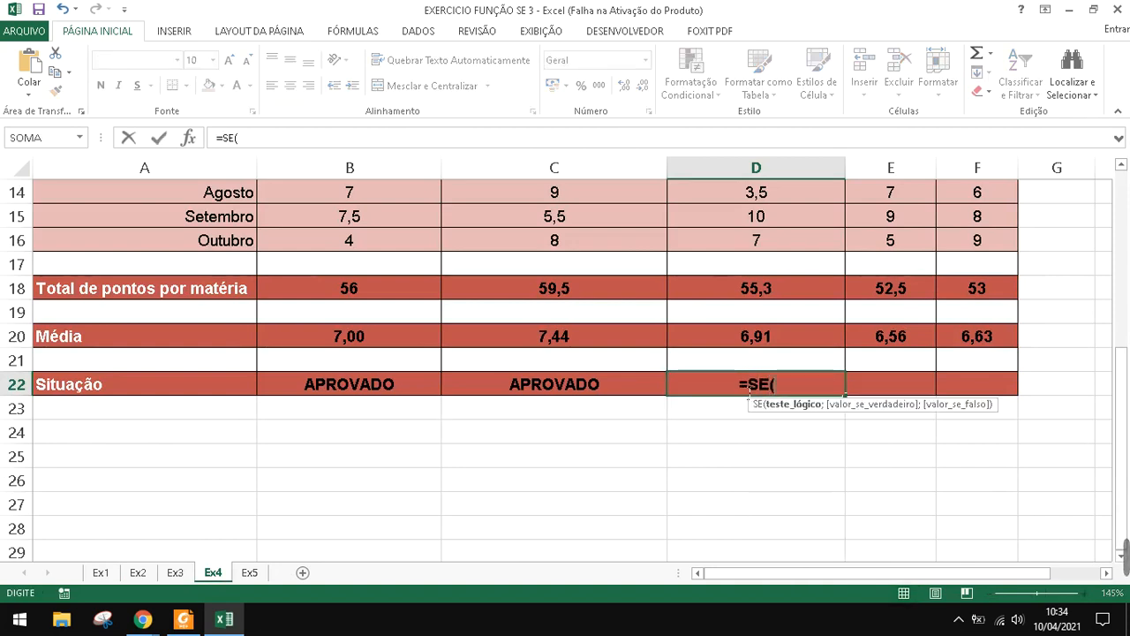
pyautogui.click(749, 341)
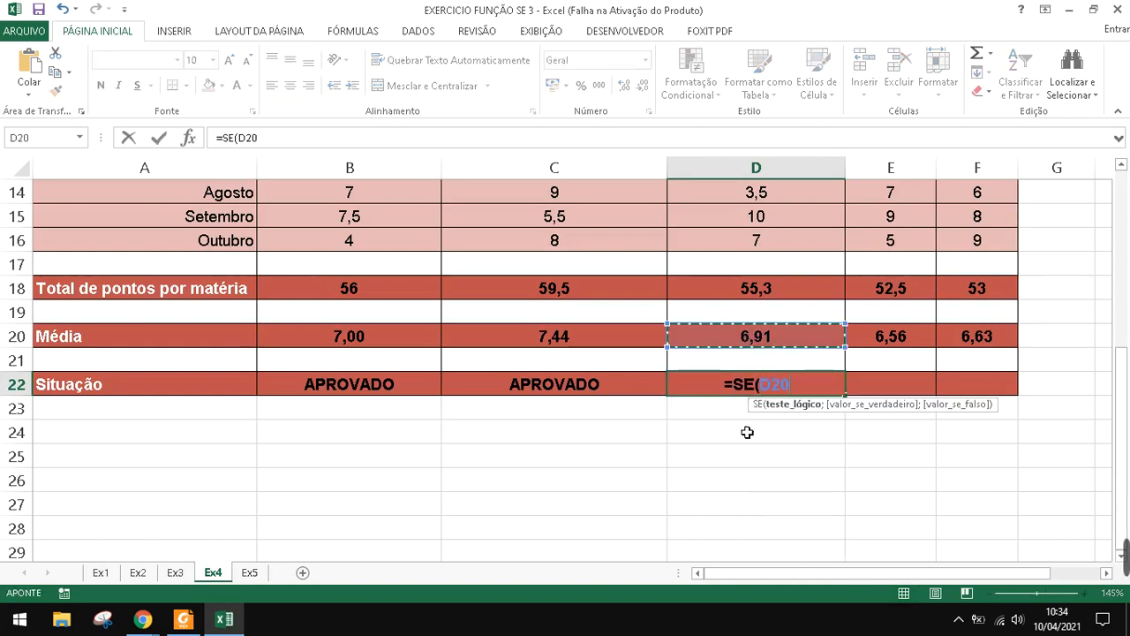
pyautogui.write('>=')
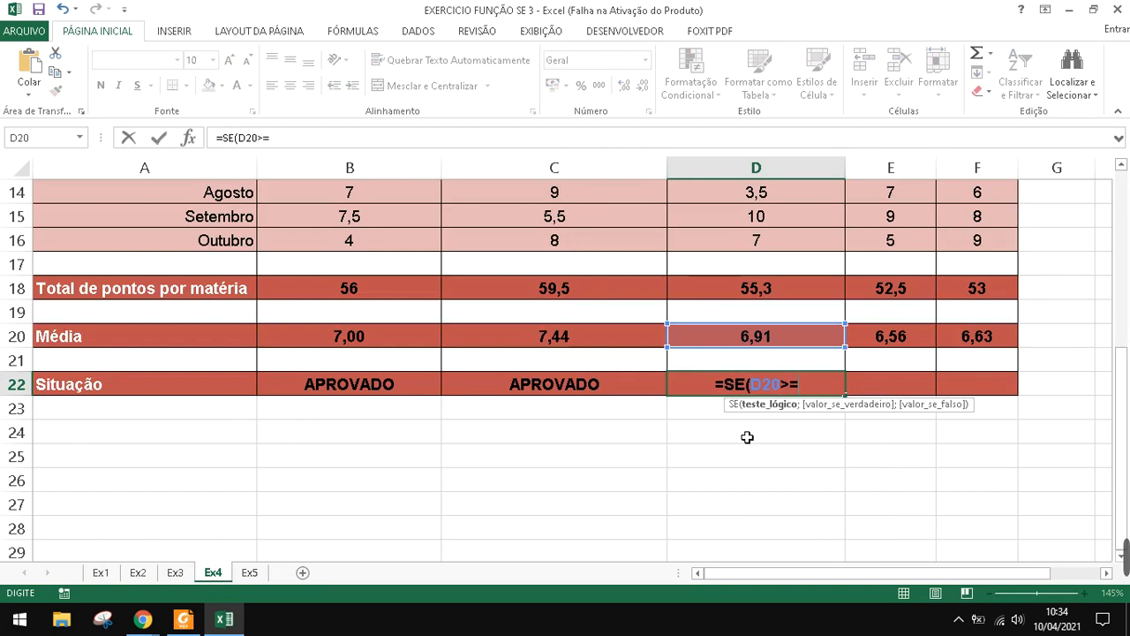
pyautogui.write('7;')
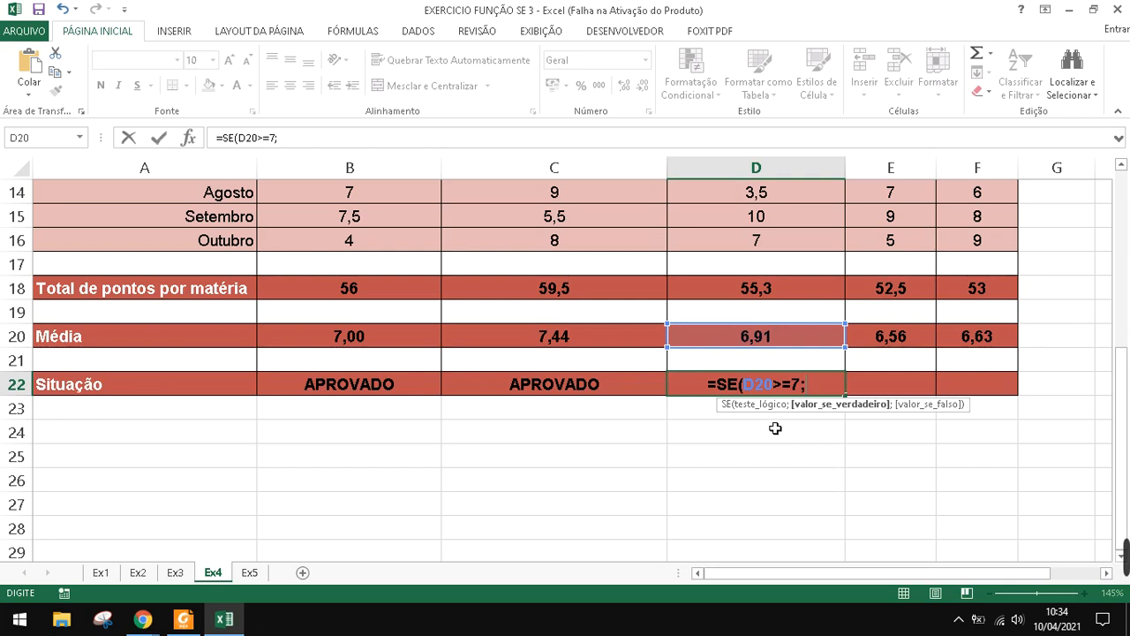
pyautogui.write('"APROVA')
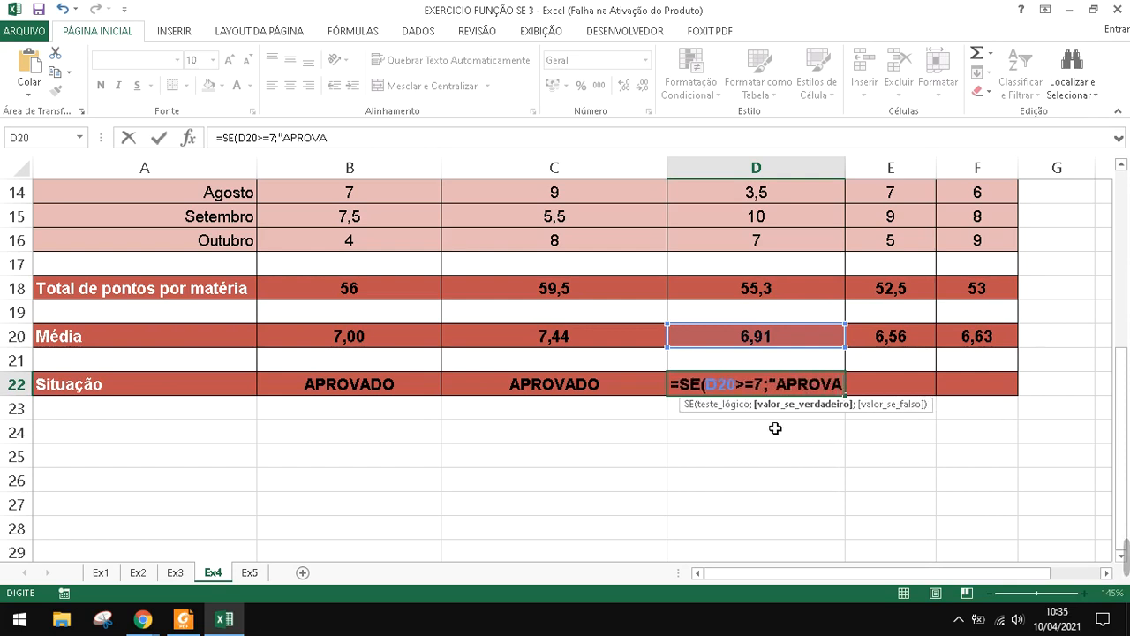
pyautogui.write('DO";"')
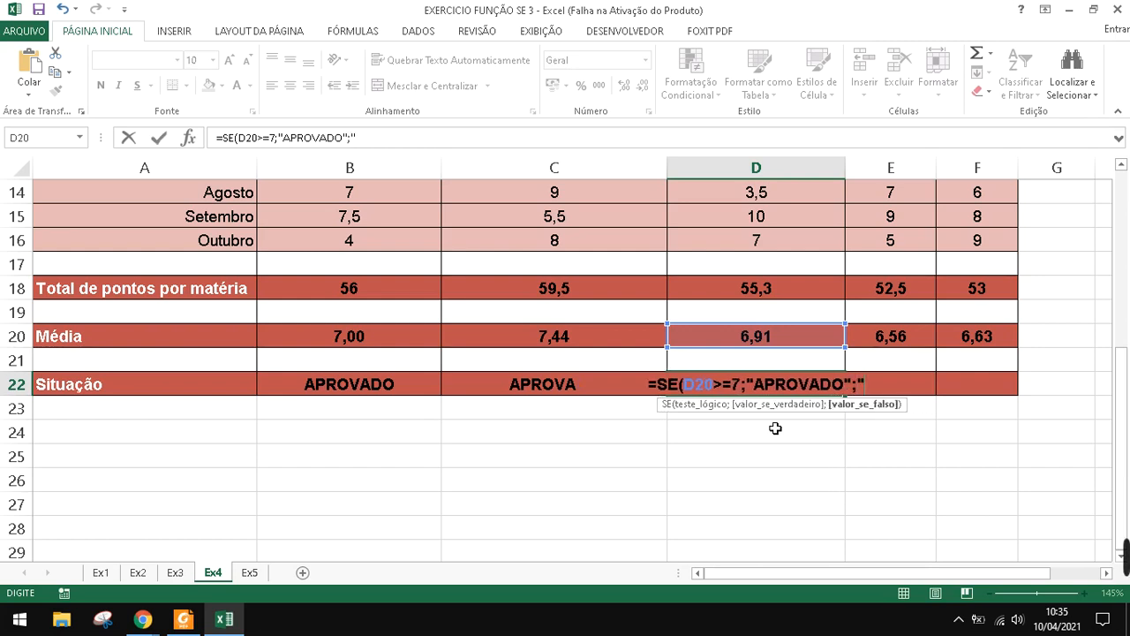
pyautogui.write('REPROVA')
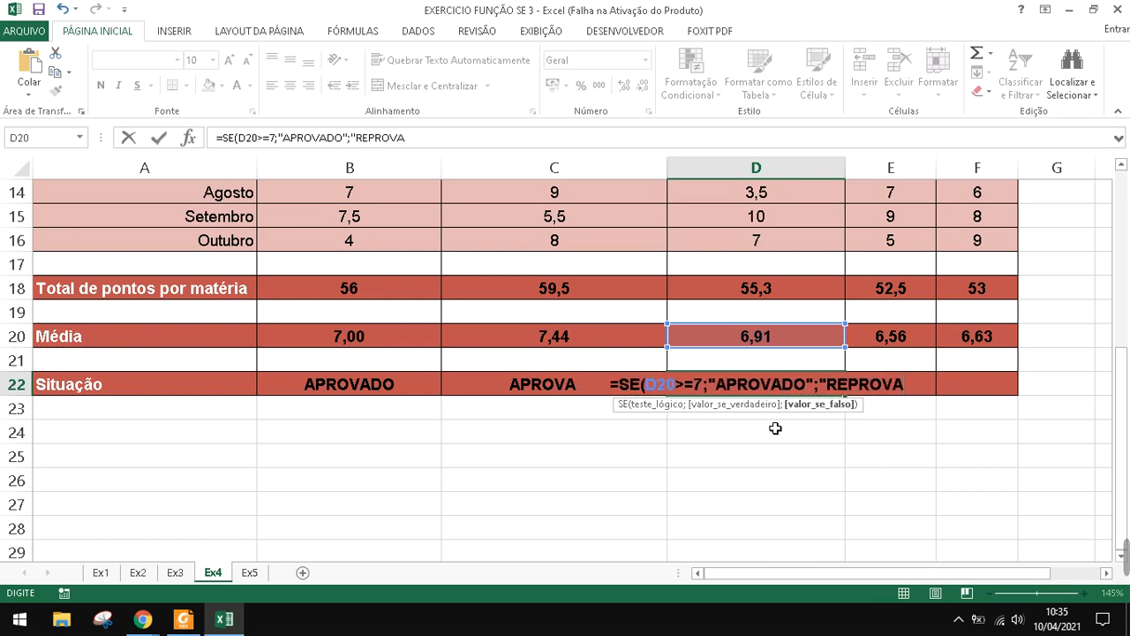
pyautogui.write('DO"')
pyautogui.press('Return')
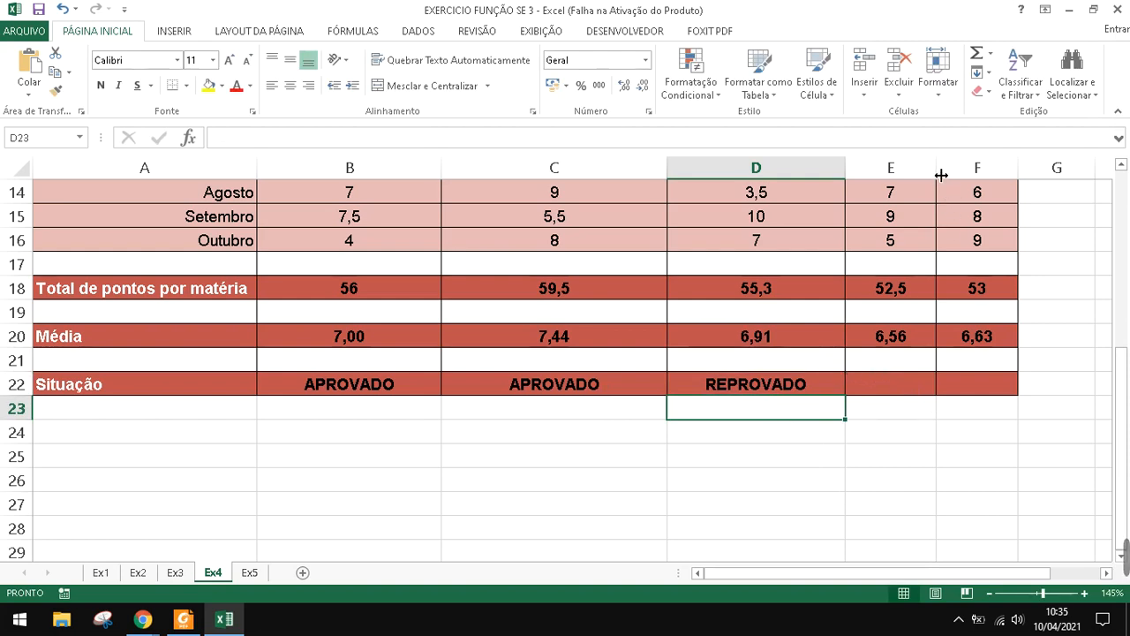
# Widen column E to about the width of column D and enter =SE(E20>=7;"APROVADO";"REPROVADO") in cell E22
pyautogui.moveTo(936, 170); pyautogui.dragTo(1026, 179)
pyautogui.click(874, 388)
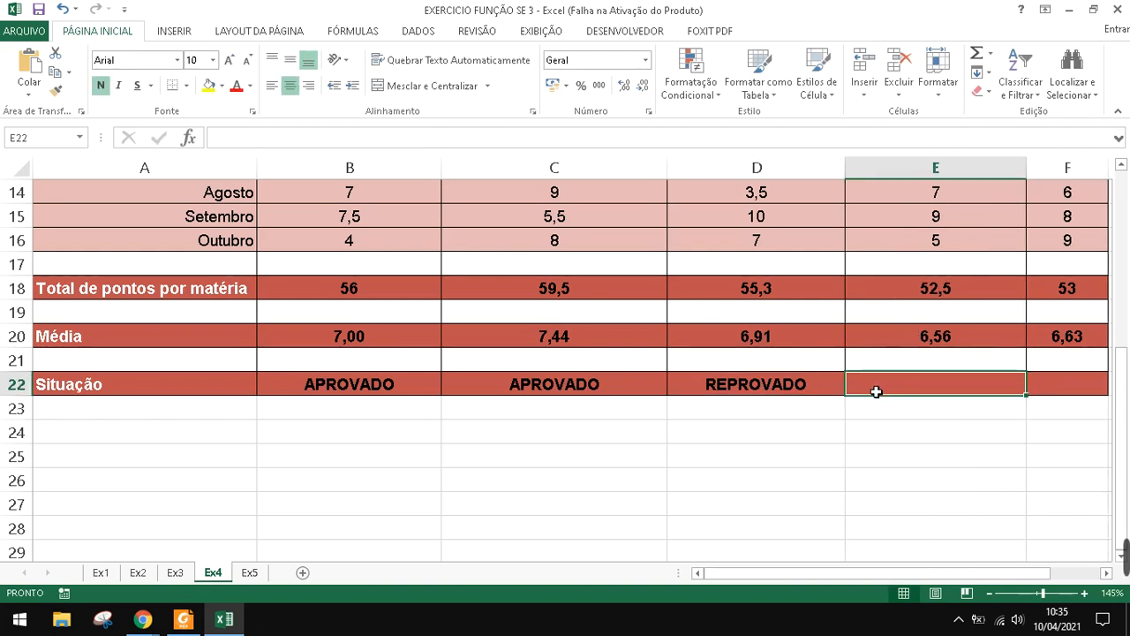
pyautogui.write('=SE(')
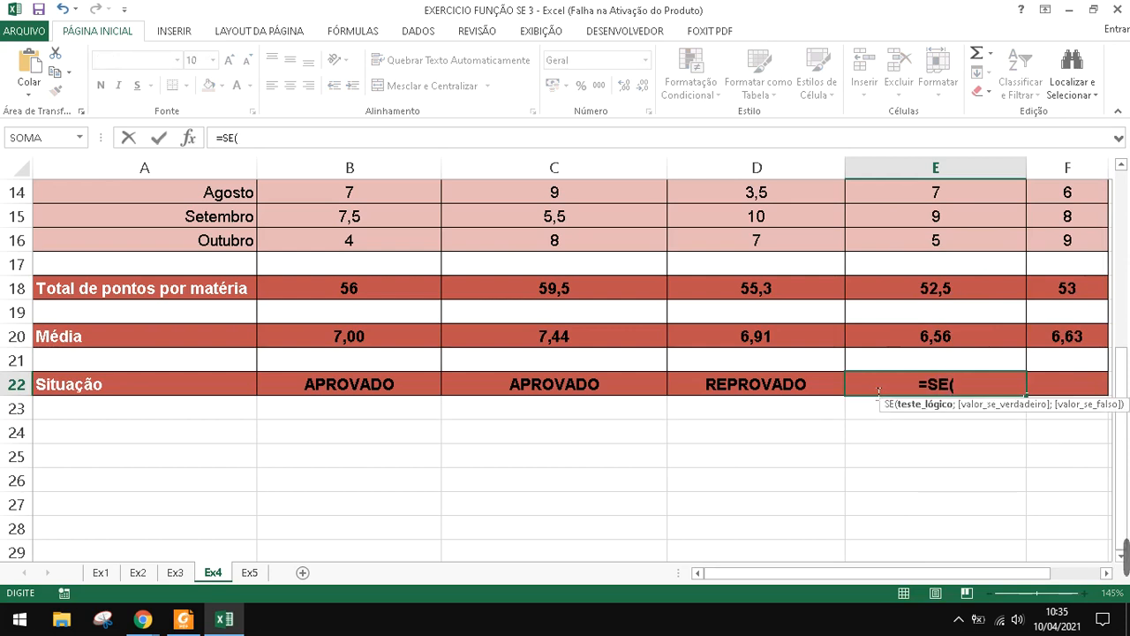
pyautogui.click(906, 335)
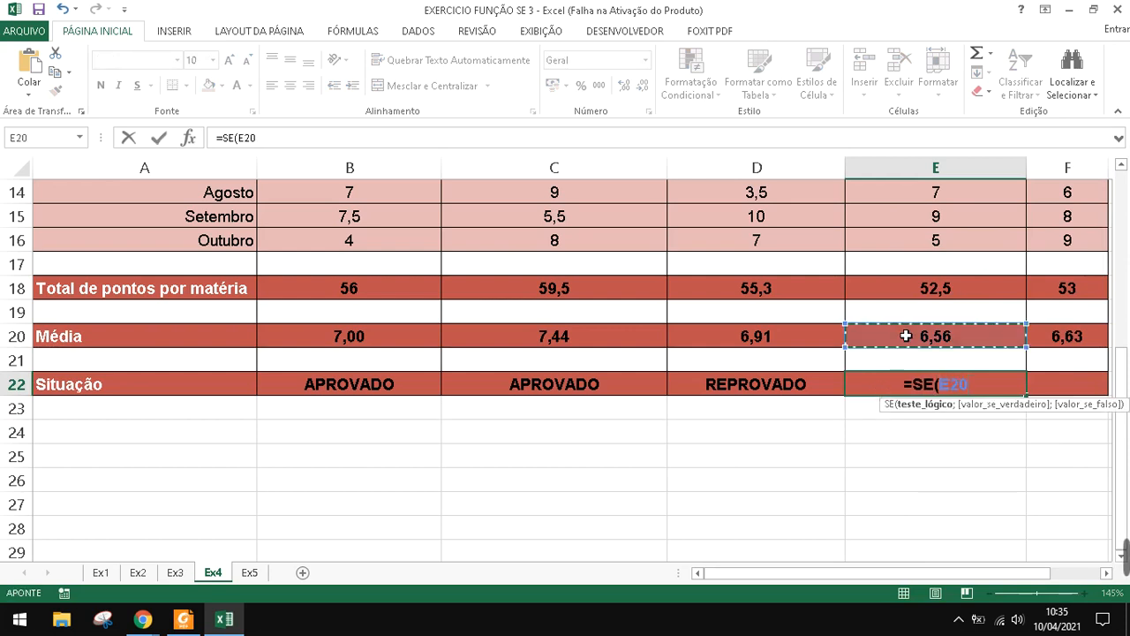
pyautogui.write('>=7')
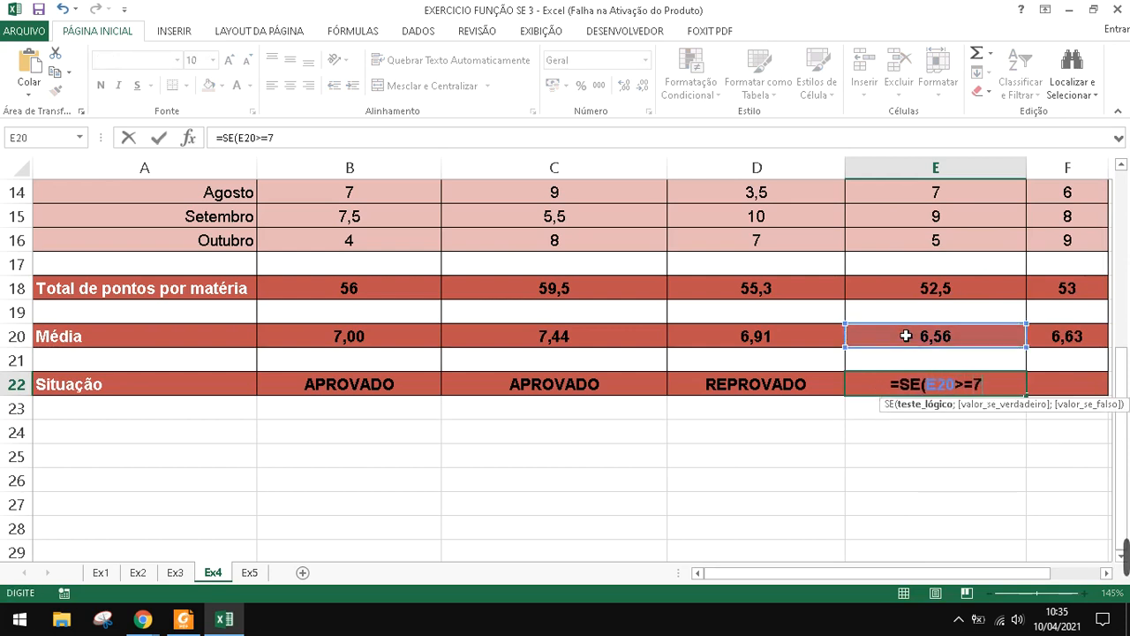
pyautogui.write(';"APROVADO')
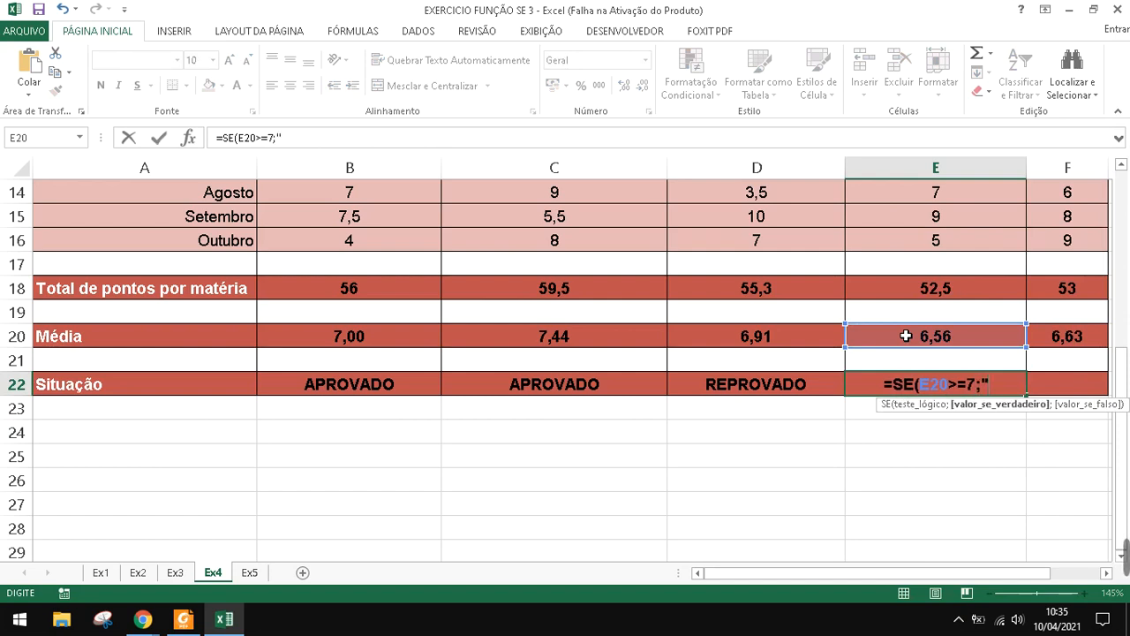
pyautogui.write('";"R')
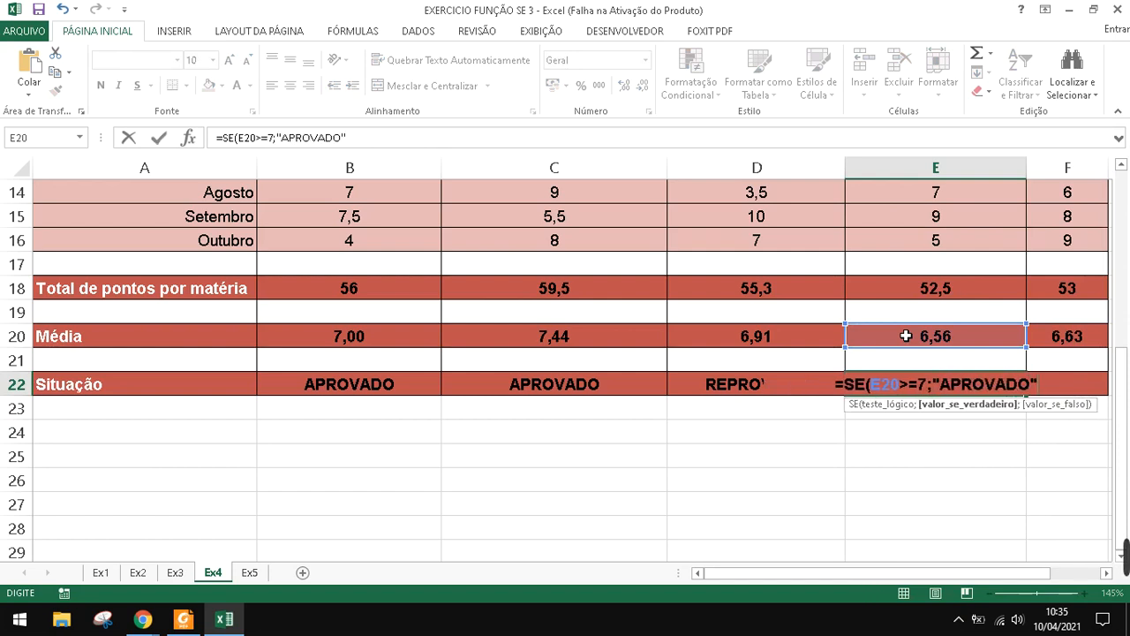
pyautogui.write('EPR')
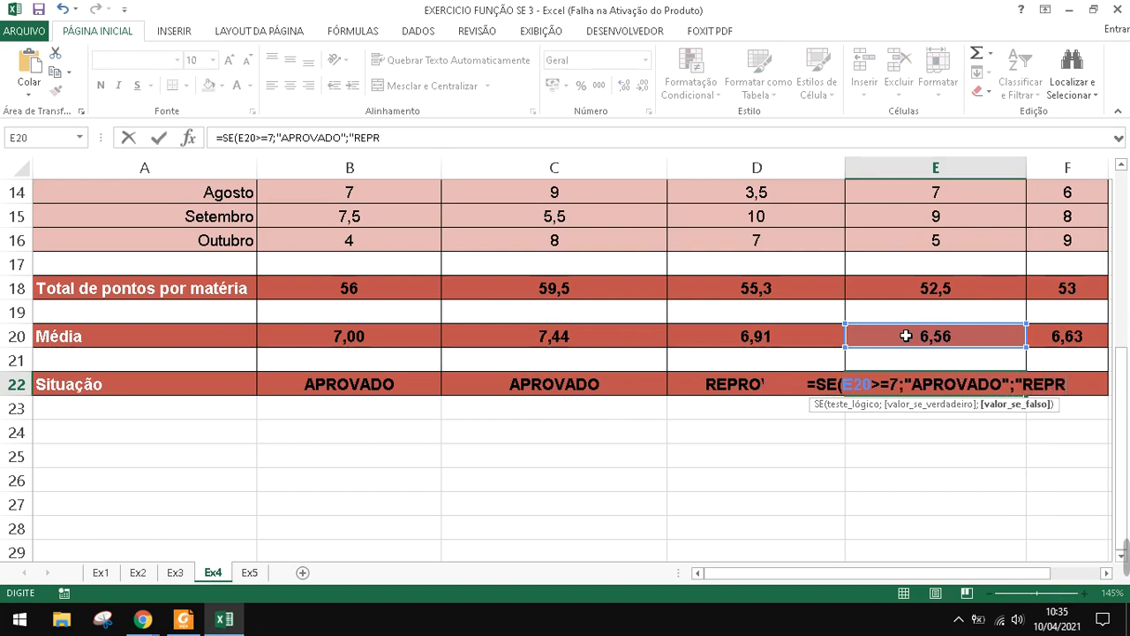
pyautogui.write('OVADO"')
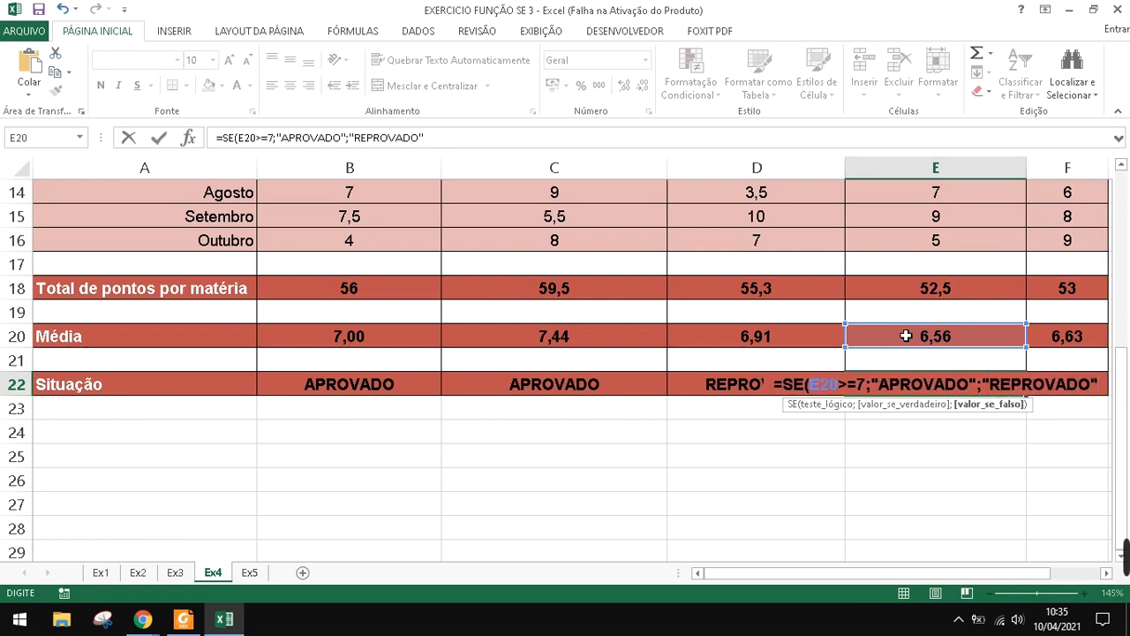
pyautogui.press('Return')
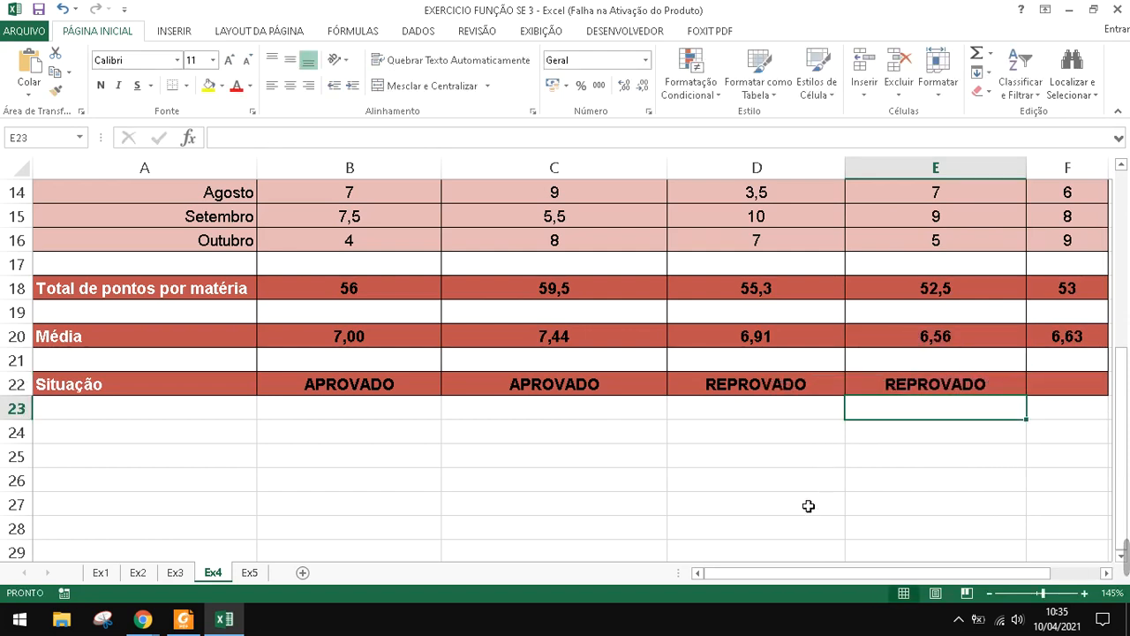
# Widen column F of the grades table to slightly less than the width of column C
pyautogui.moveTo(848, 579); pyautogui.dragTo(912, 567)
pyautogui.moveTo(889, 179); pyautogui.dragTo(1012, 189)
pyautogui.click(838, 388)
pyautogui.write('=SE(')
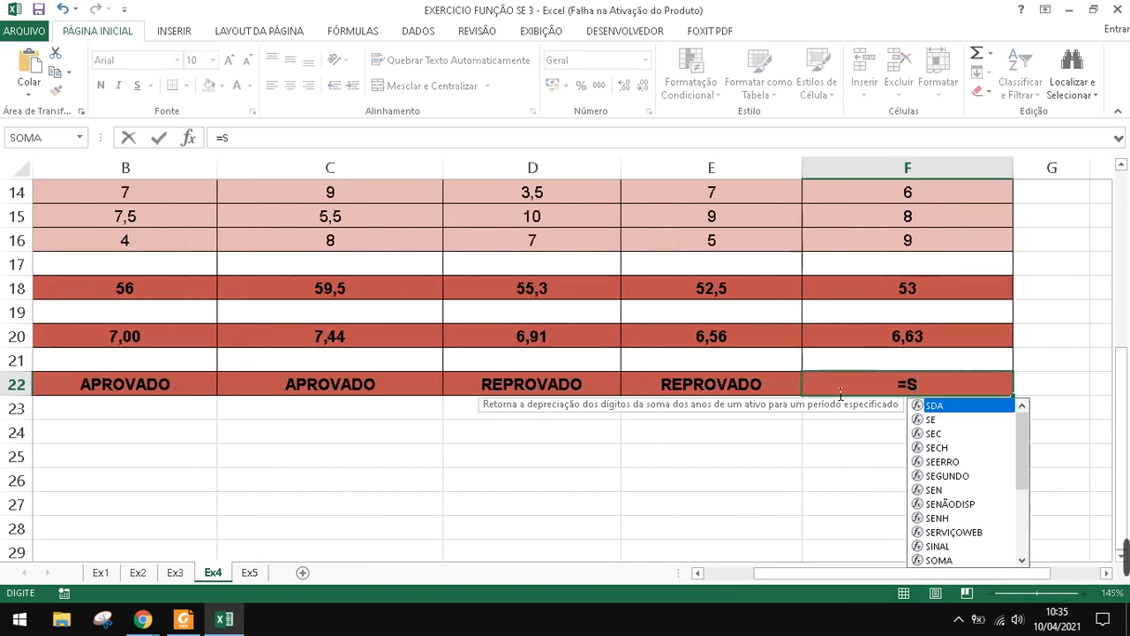
pyautogui.click(862, 333)
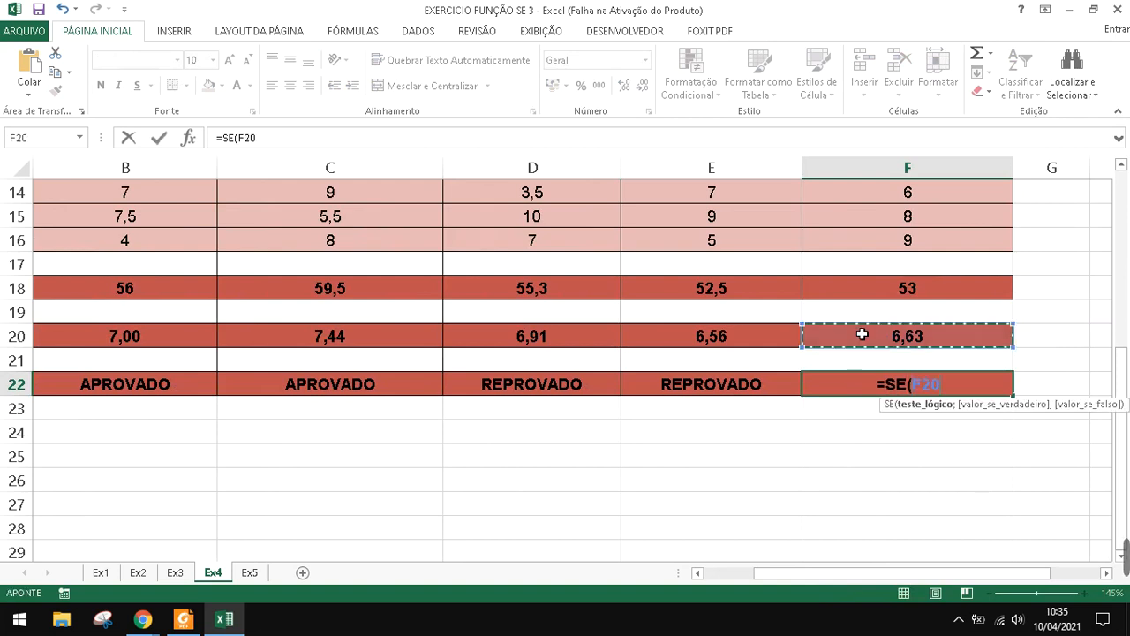
pyautogui.write('>=')
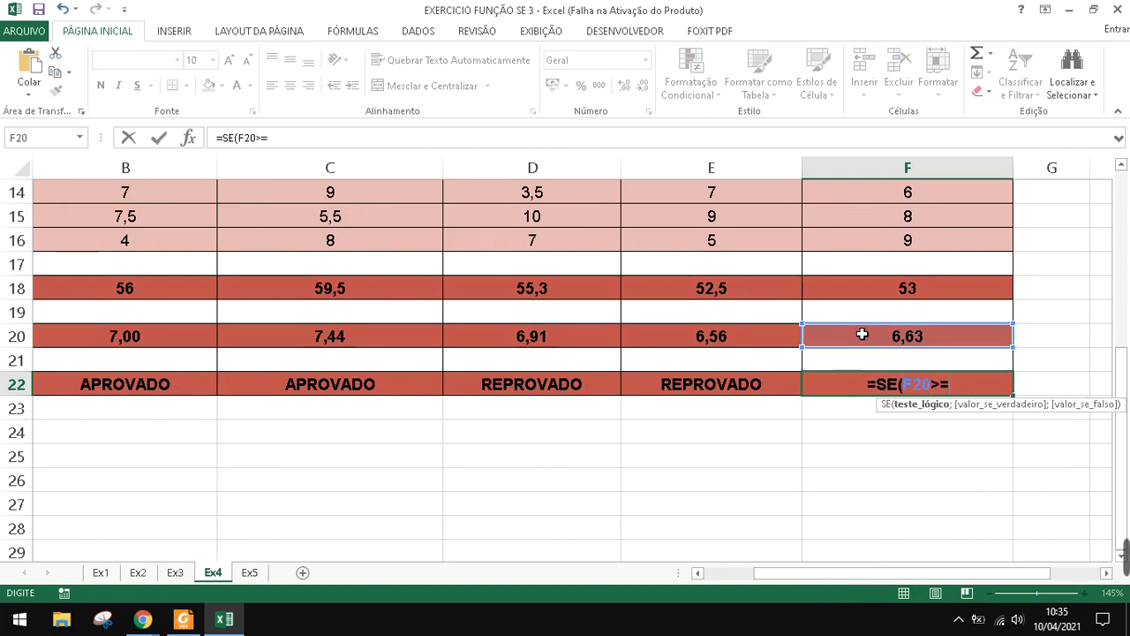
pyautogui.write('7;')
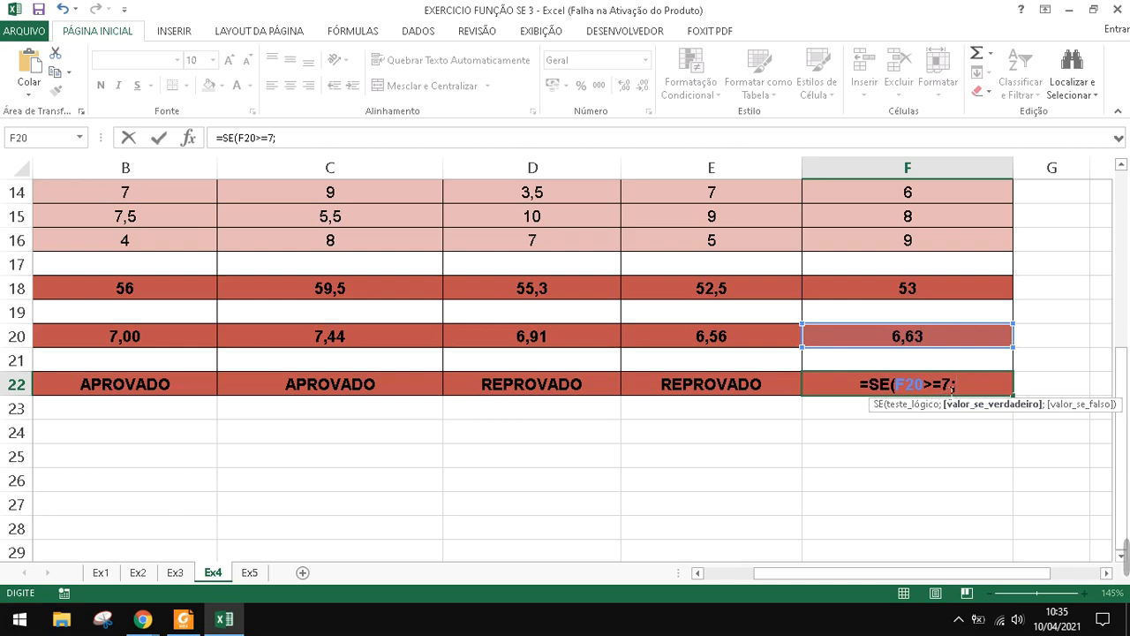
pyautogui.write('"')
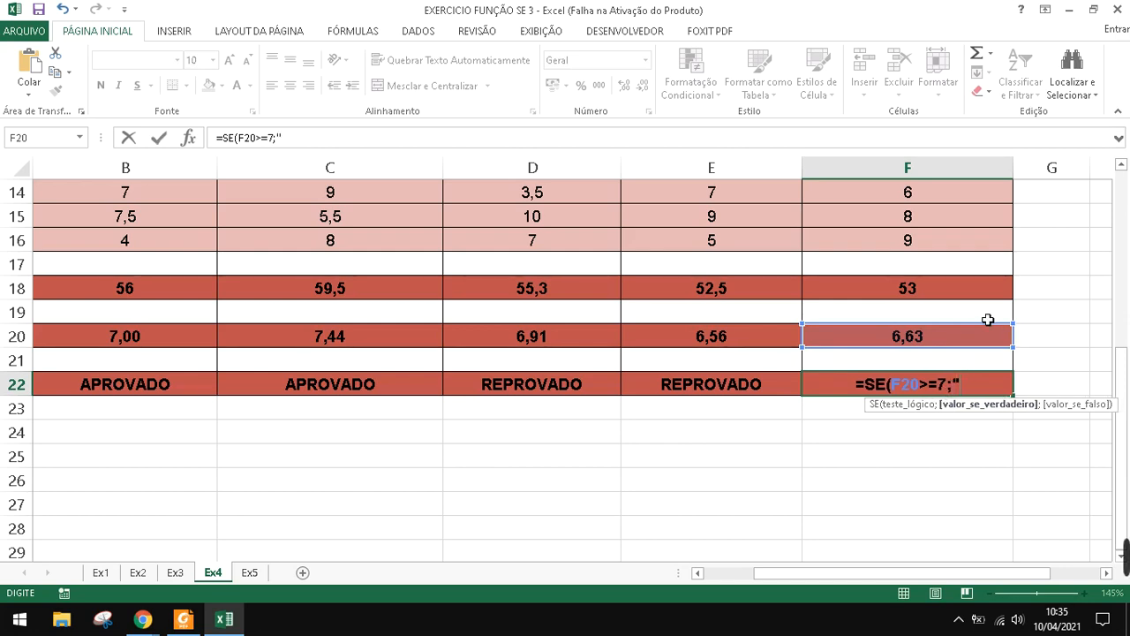
pyautogui.write('APORVADO"')
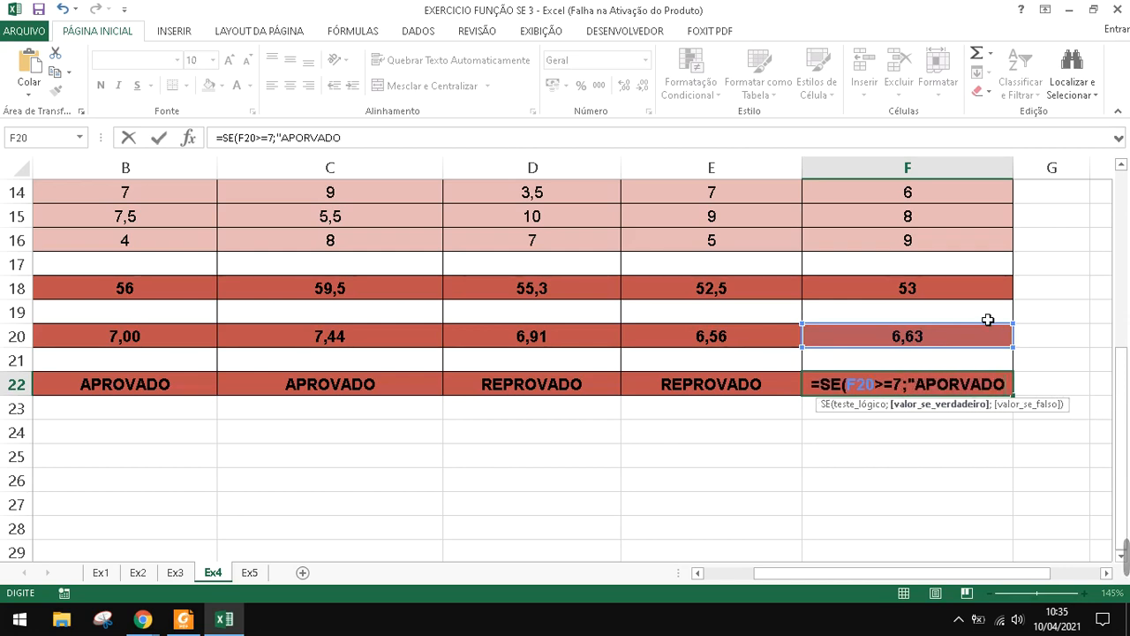
pyautogui.press('BackSpace')
pyautogui.press('BackSpace')
pyautogui.press('BackSpace')
pyautogui.press('BackSpace')
pyautogui.press('BackSpace')
pyautogui.press('BackSpace')
pyautogui.press('BackSpace')
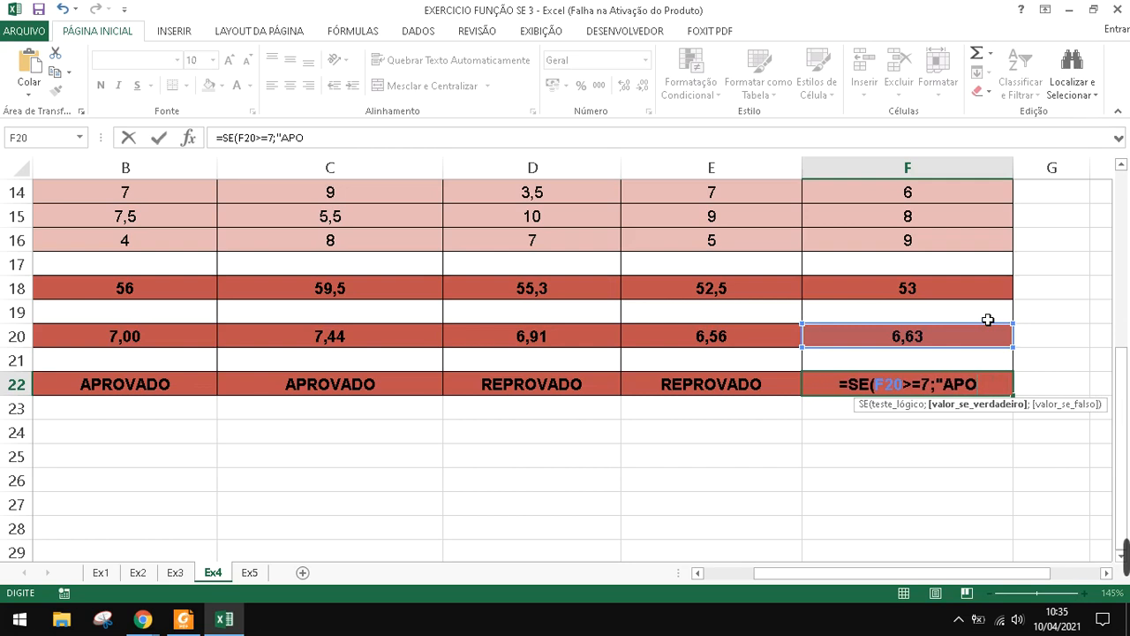
pyautogui.write('ROVAD')
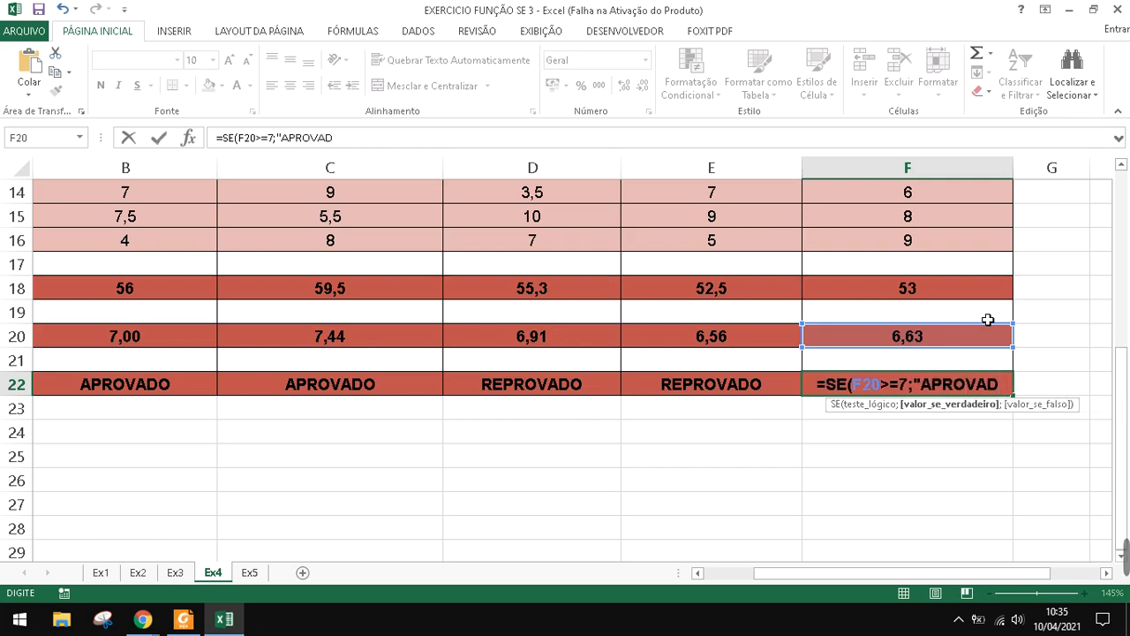
pyautogui.write('O";"')
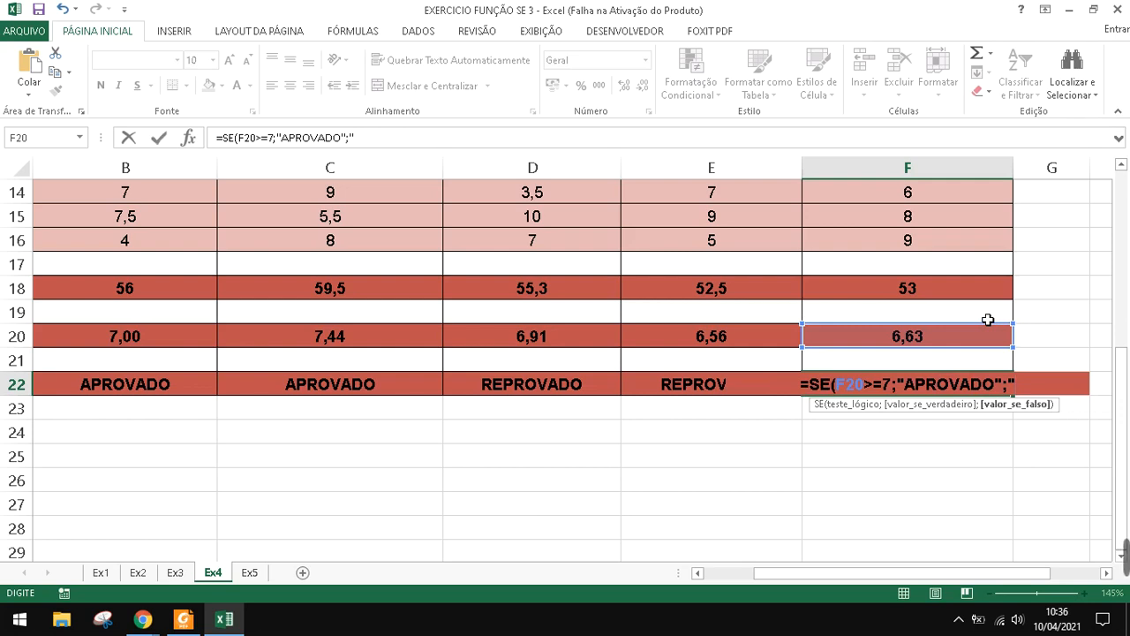
pyautogui.press('Escape')
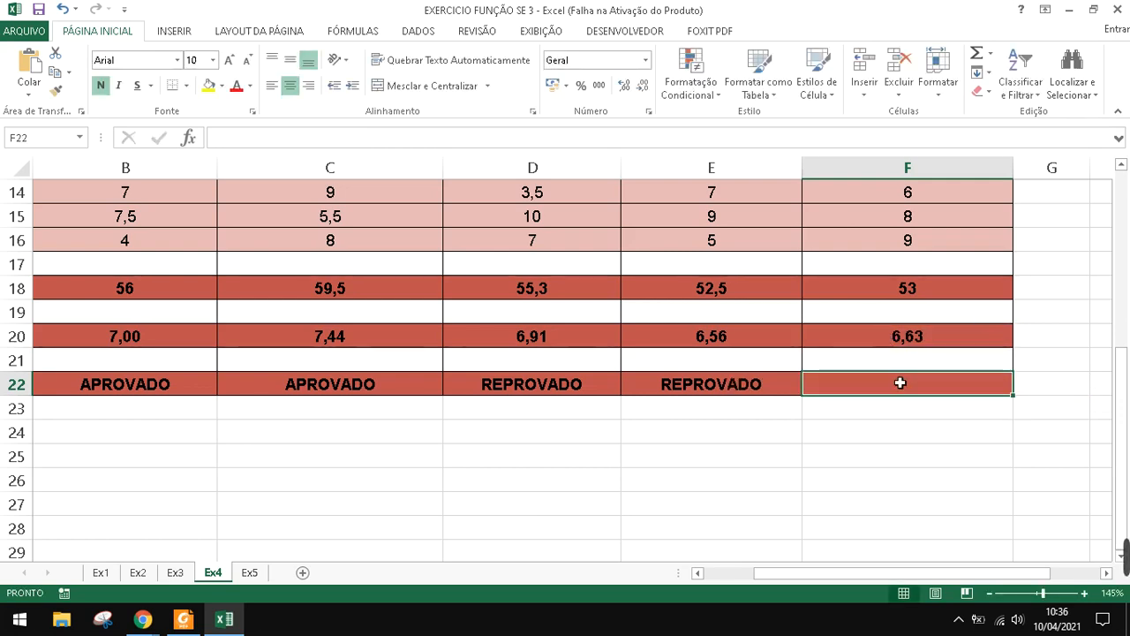
# Enter =SE(F20<=7;"REPROVADO";"APROVADO") in cell F22 of the Situação row
pyautogui.write('=SE(')
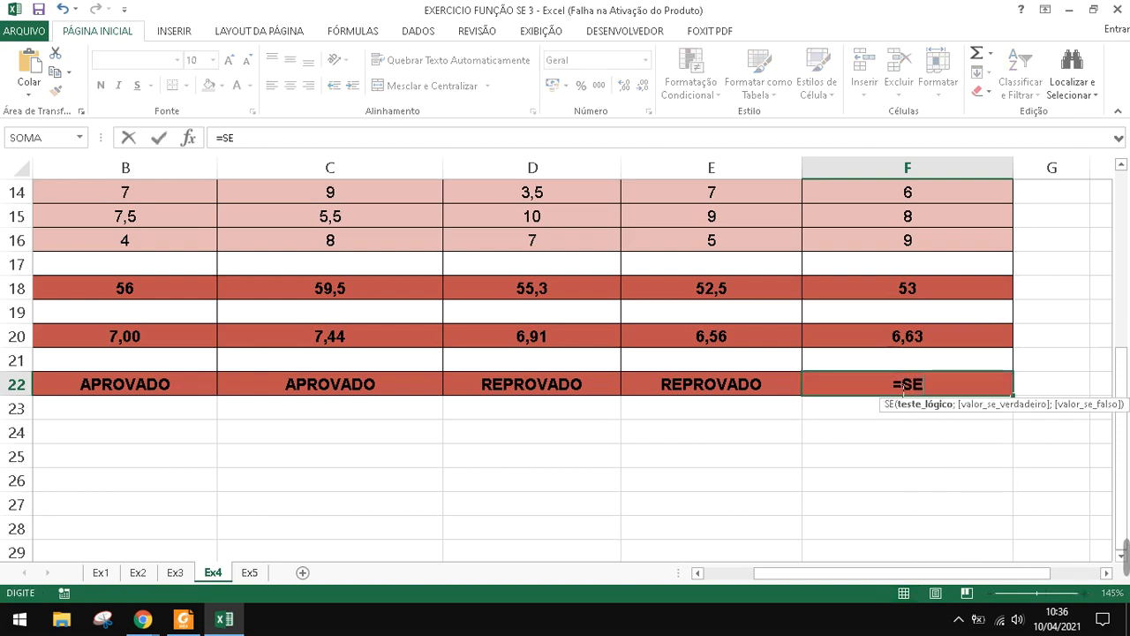
pyautogui.click(893, 344)
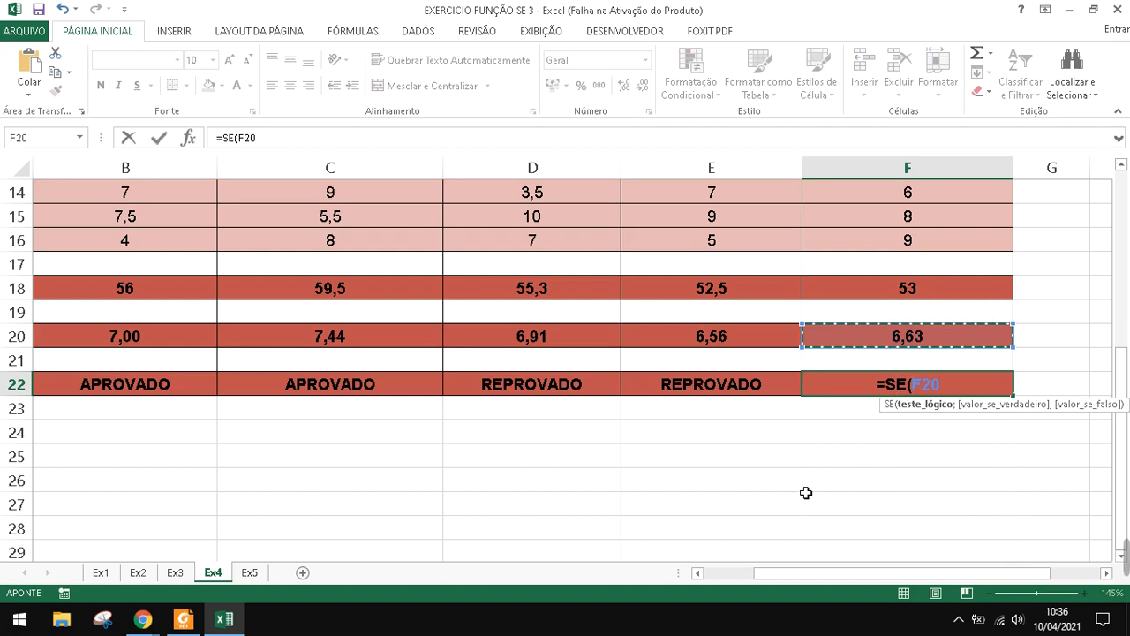
pyautogui.write('<=')
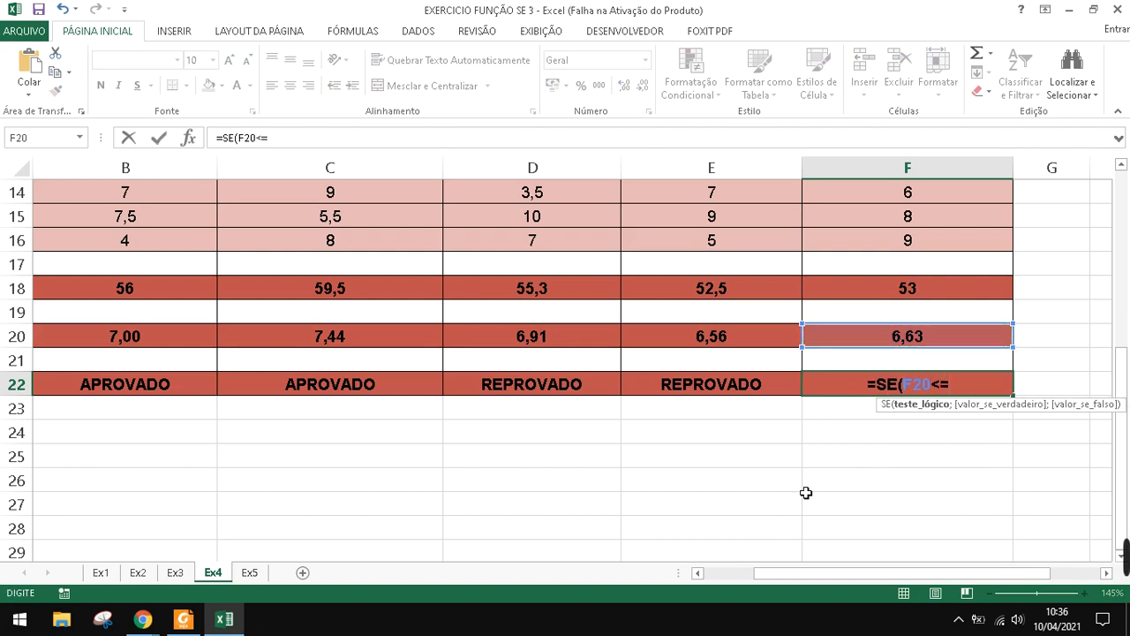
pyautogui.write('7;')
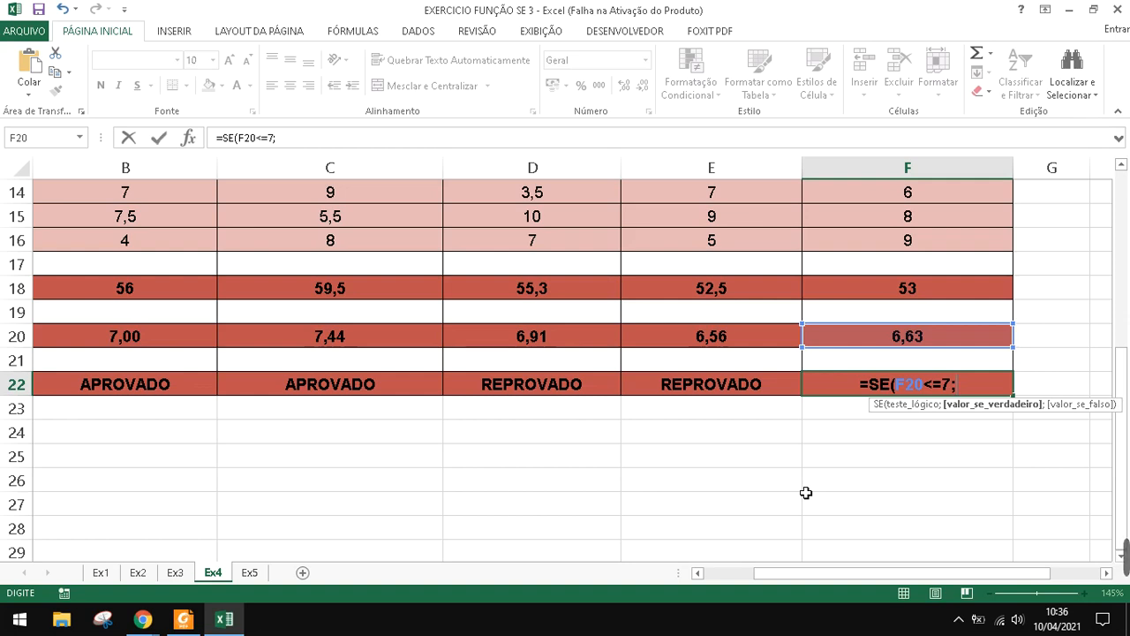
pyautogui.write('"REPROVADO')
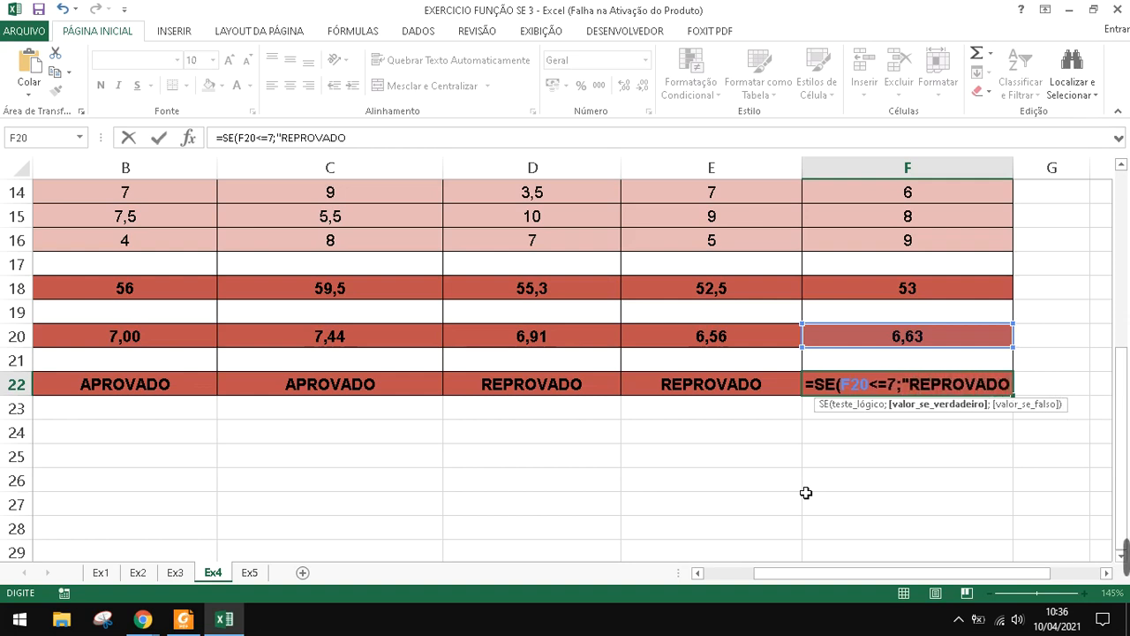
pyautogui.write('";"')
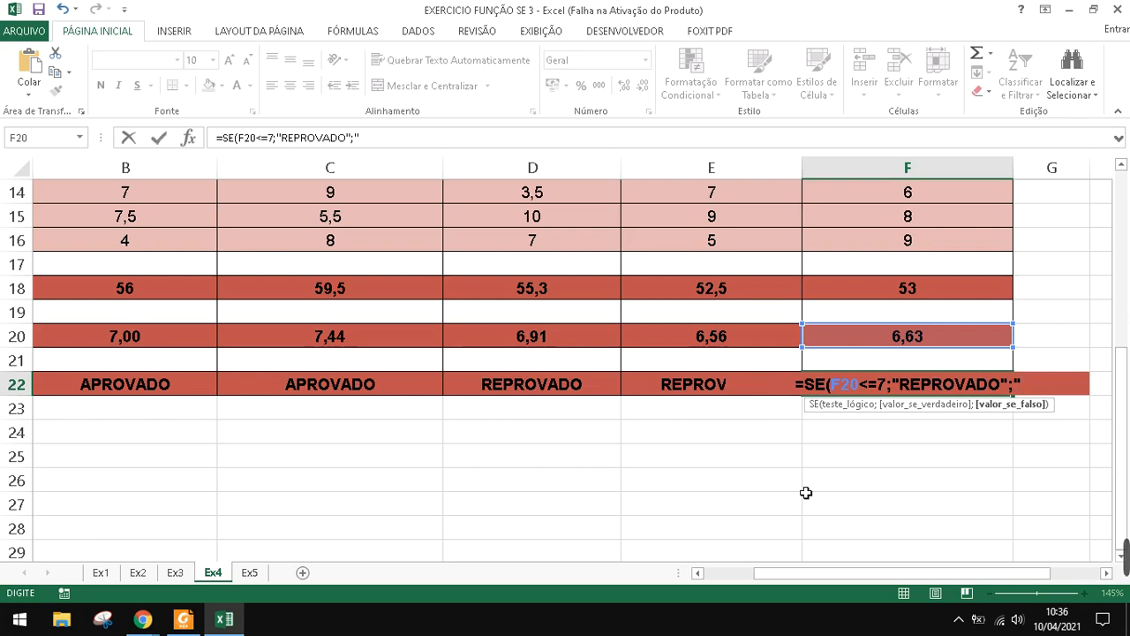
pyautogui.write('APROBAD')
pyautogui.press('BackSpace')
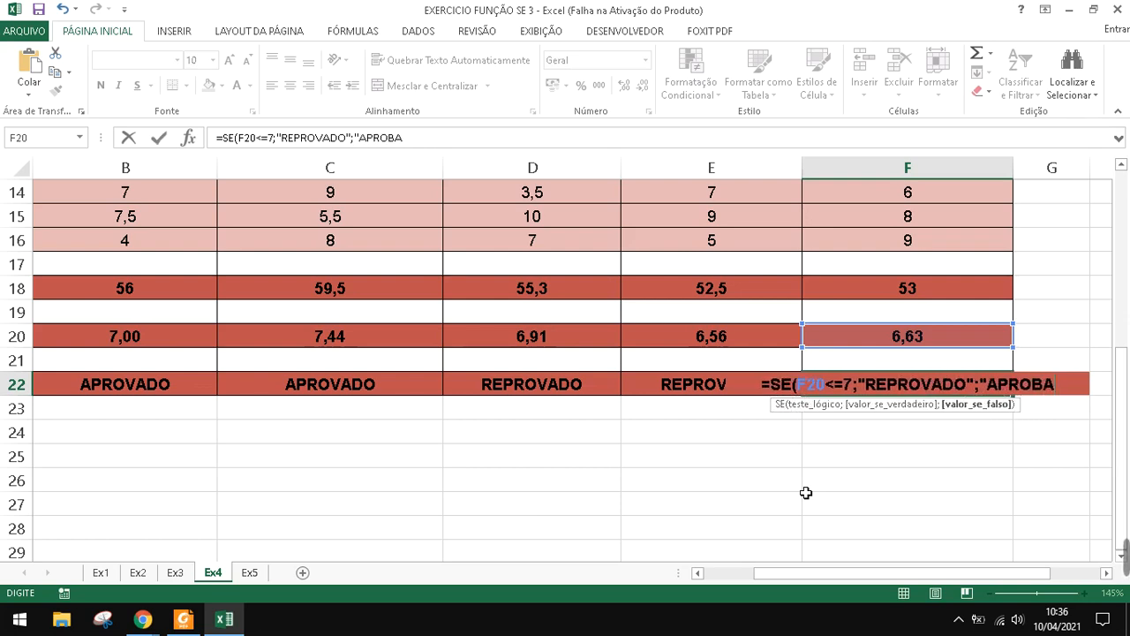
pyautogui.press('BackSpace')
pyautogui.press('BackSpace')
pyautogui.write('VADO"')
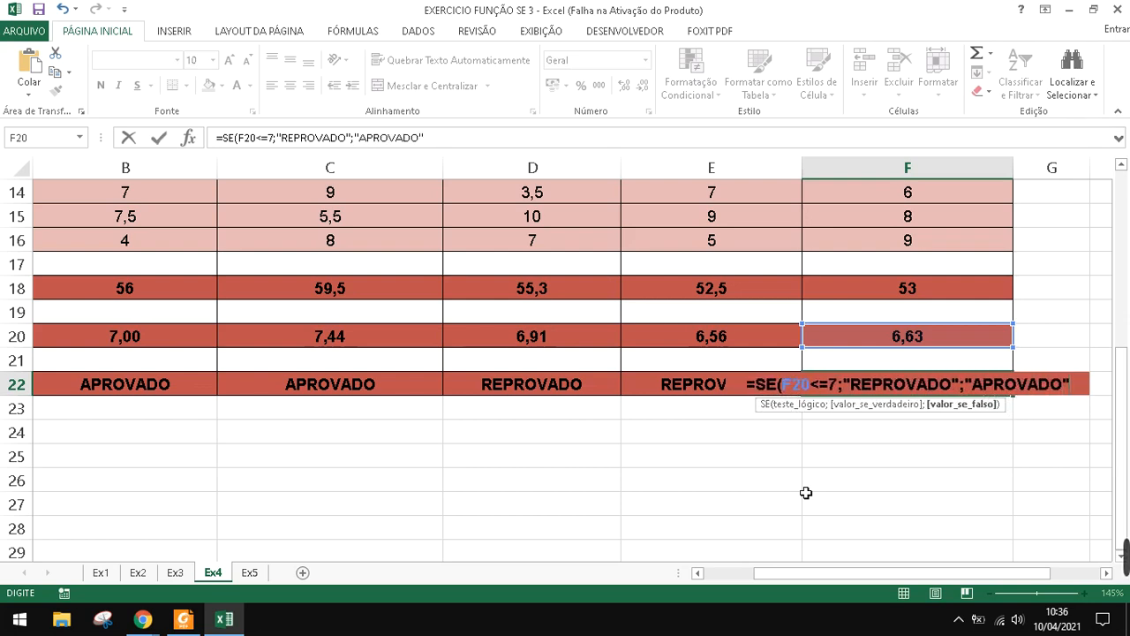
pyautogui.press('Return')
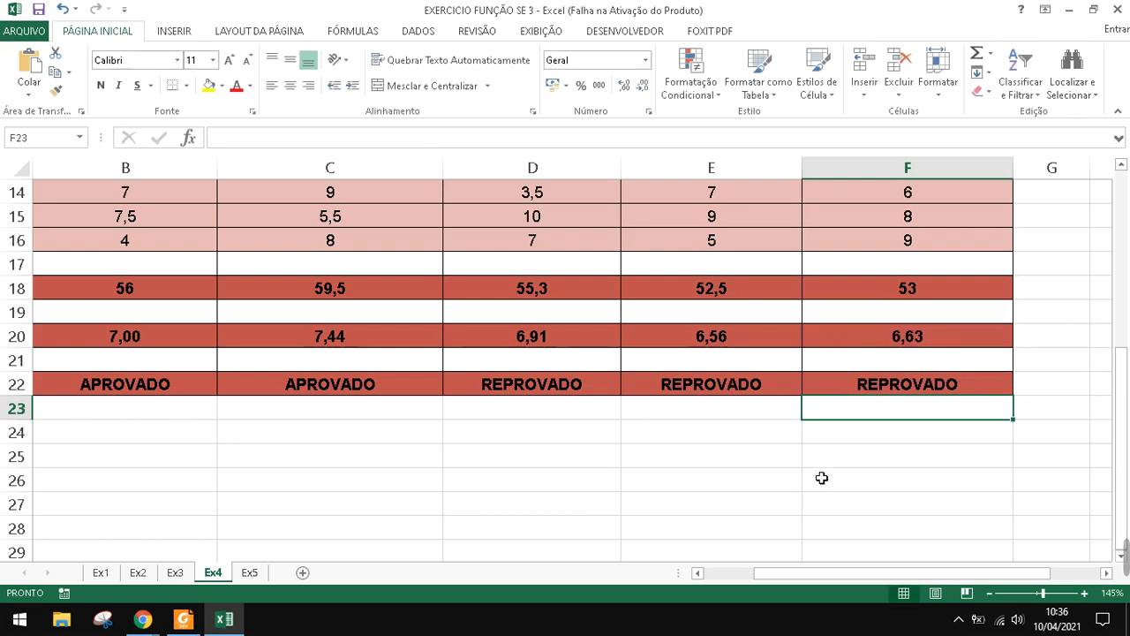
# Compare the SE formula in F22 with the one in E22, leaving both unedited
pyautogui.click(871, 394)
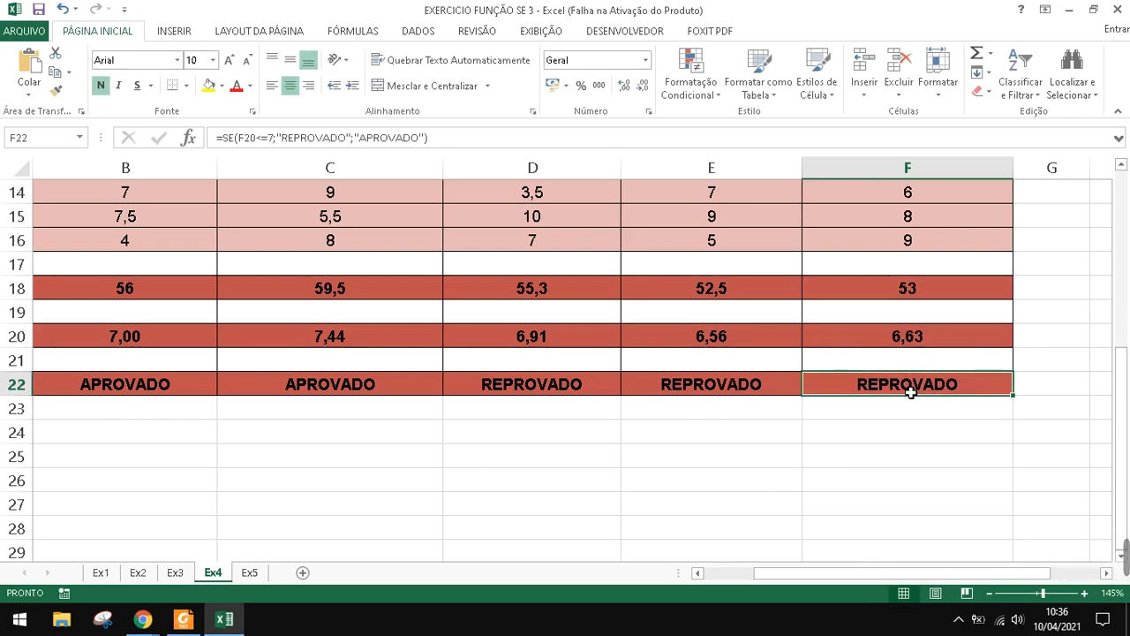
pyautogui.doubleClick(757, 394)
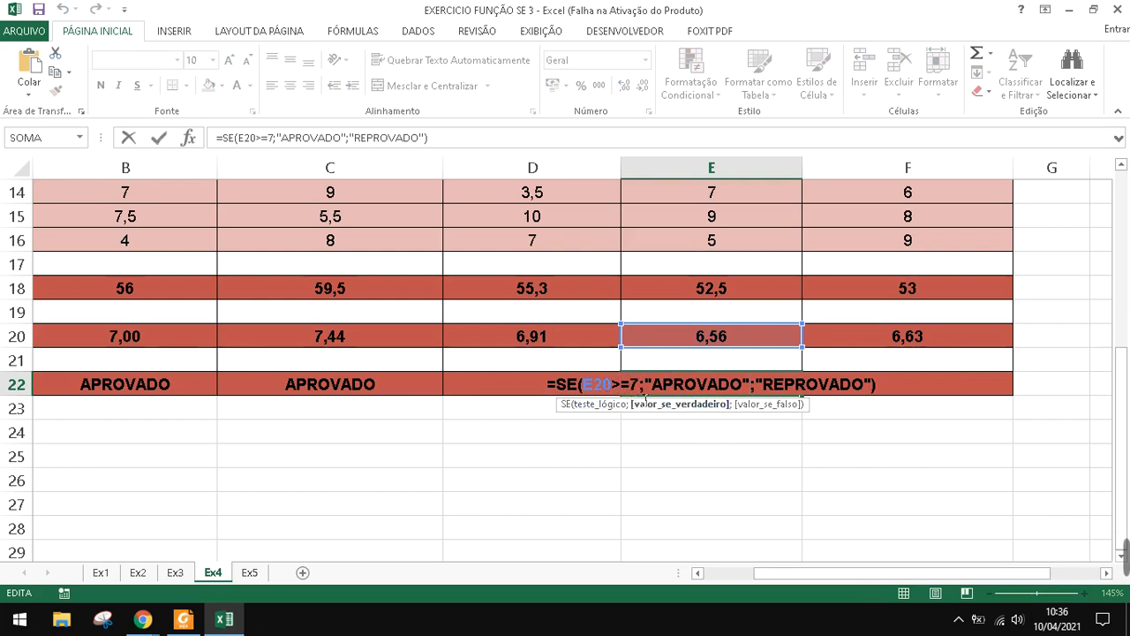
pyautogui.hotkey('ctrl', 'Return')
pyautogui.click(873, 396)
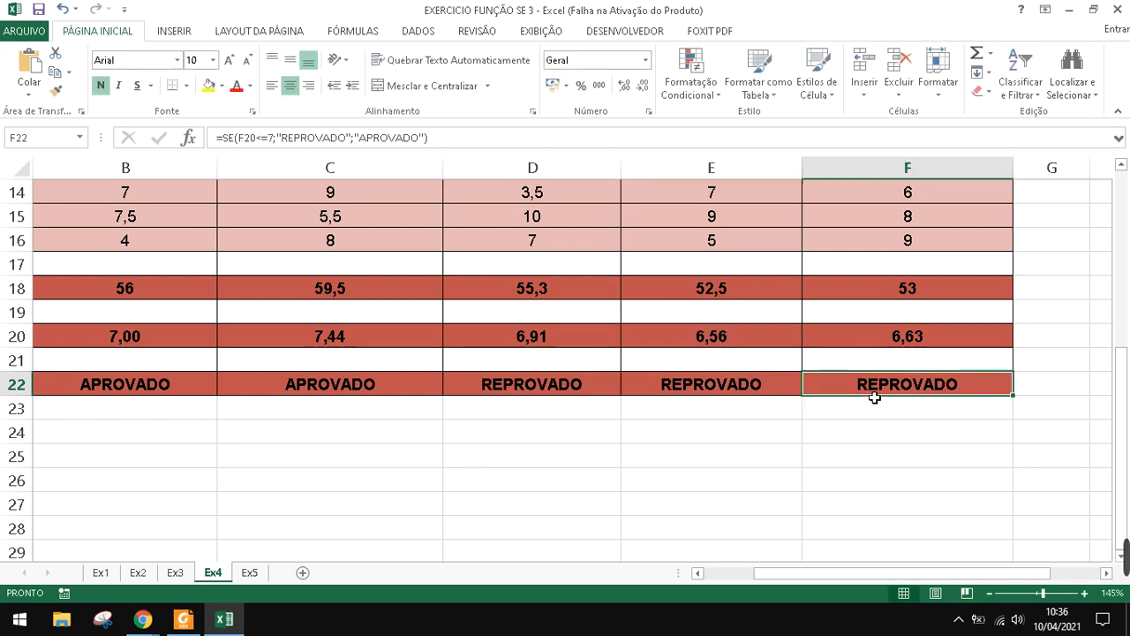
pyautogui.doubleClick(874, 397)
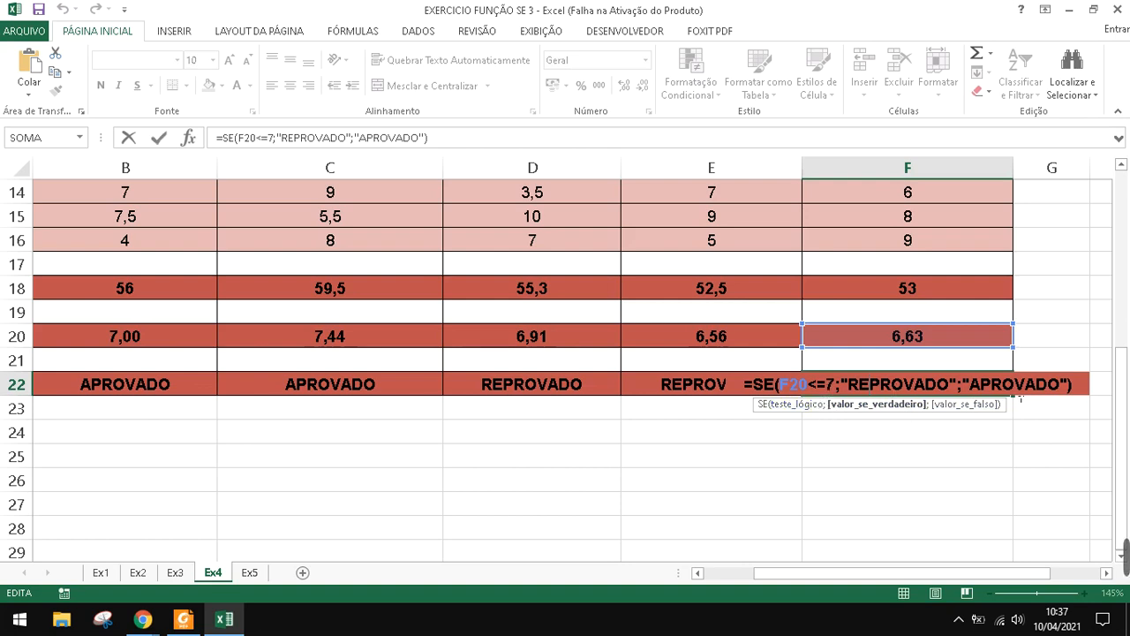
pyautogui.press('Return')
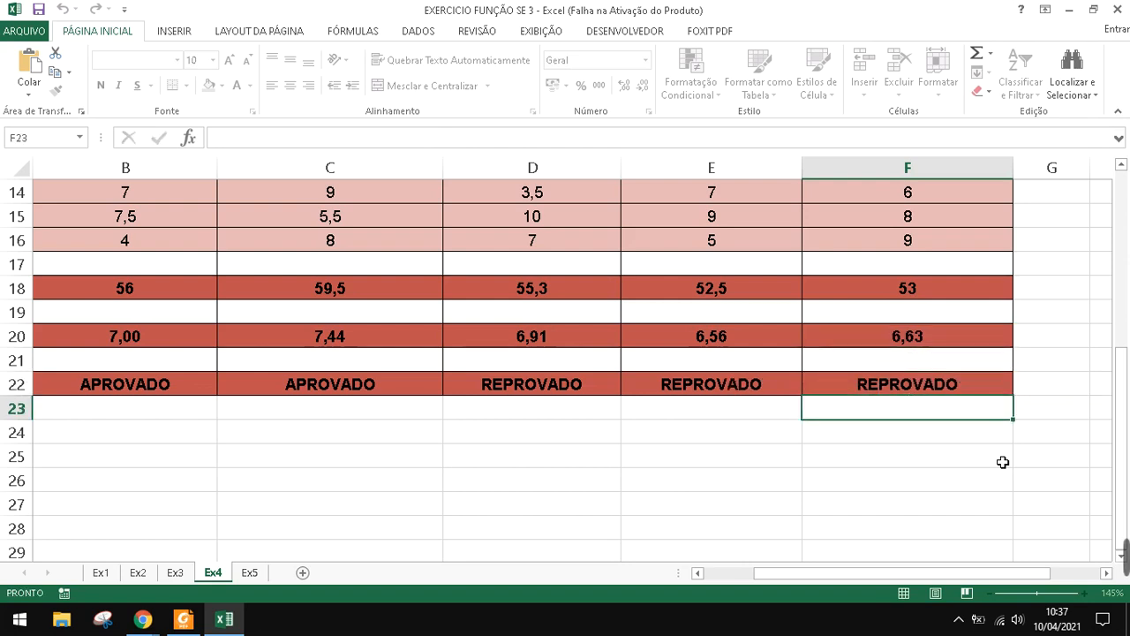
pyautogui.press('Return')
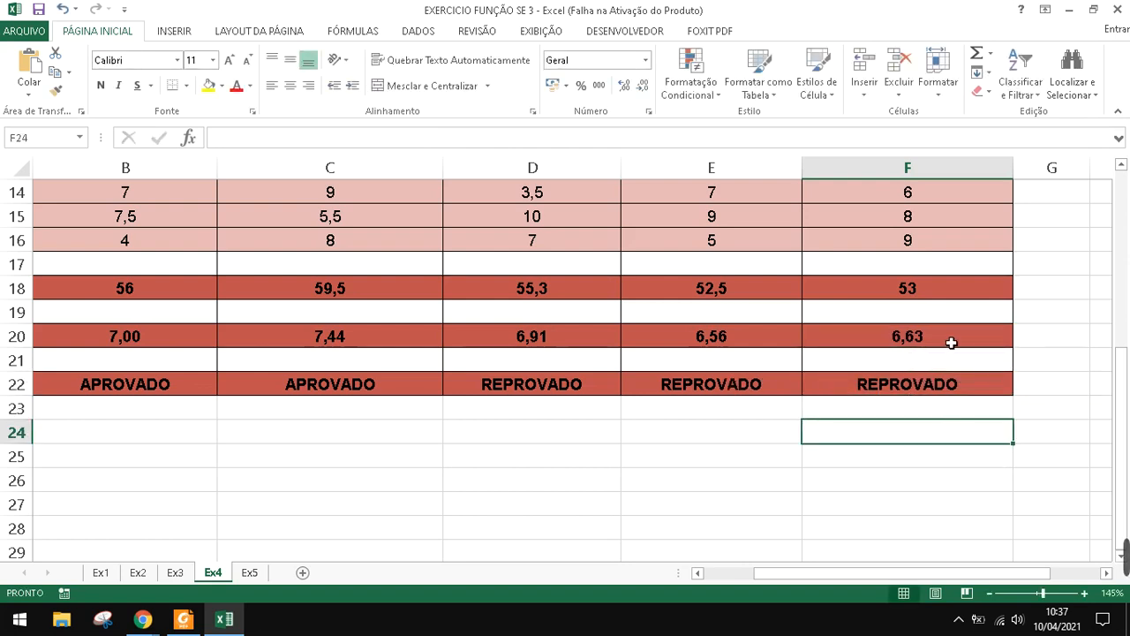
# Set the Port grade in F11 to 10, and check the average in F20 and the status in F22
pyautogui.scroll(1, 971, 345)
pyautogui.scroll(1, 977, 345)
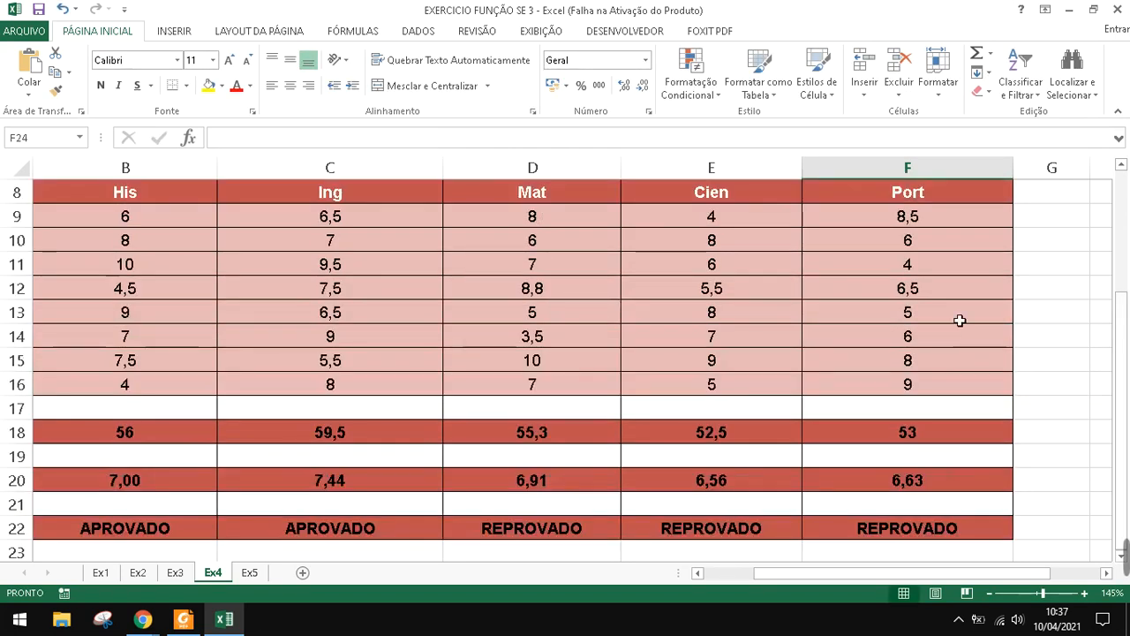
pyautogui.click(914, 254)
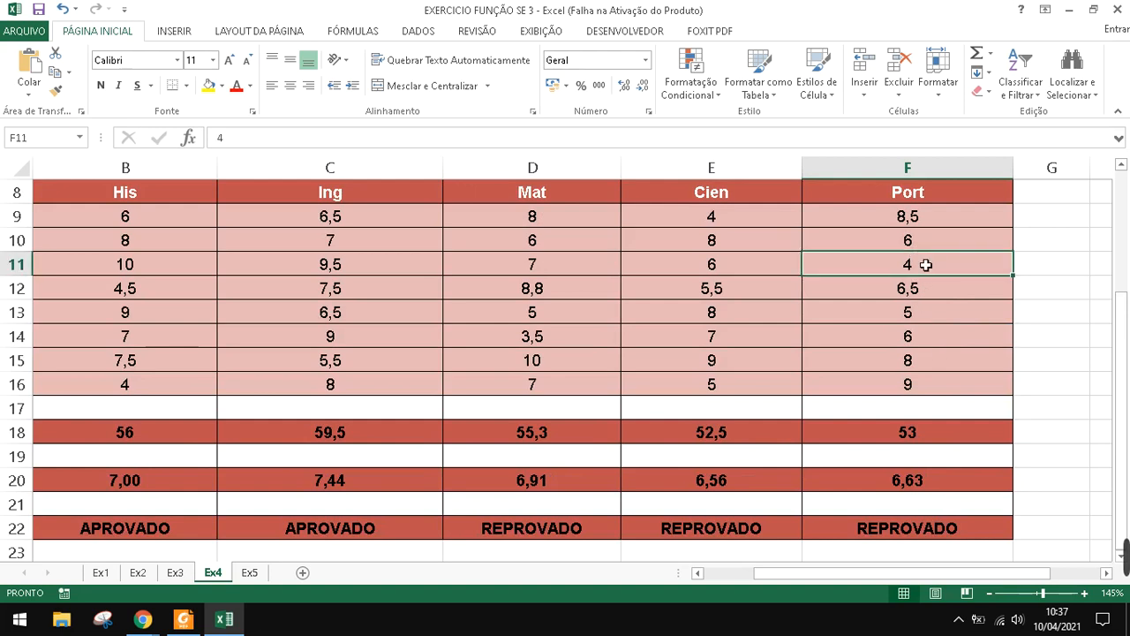
pyautogui.write('10')
pyautogui.press('Return')
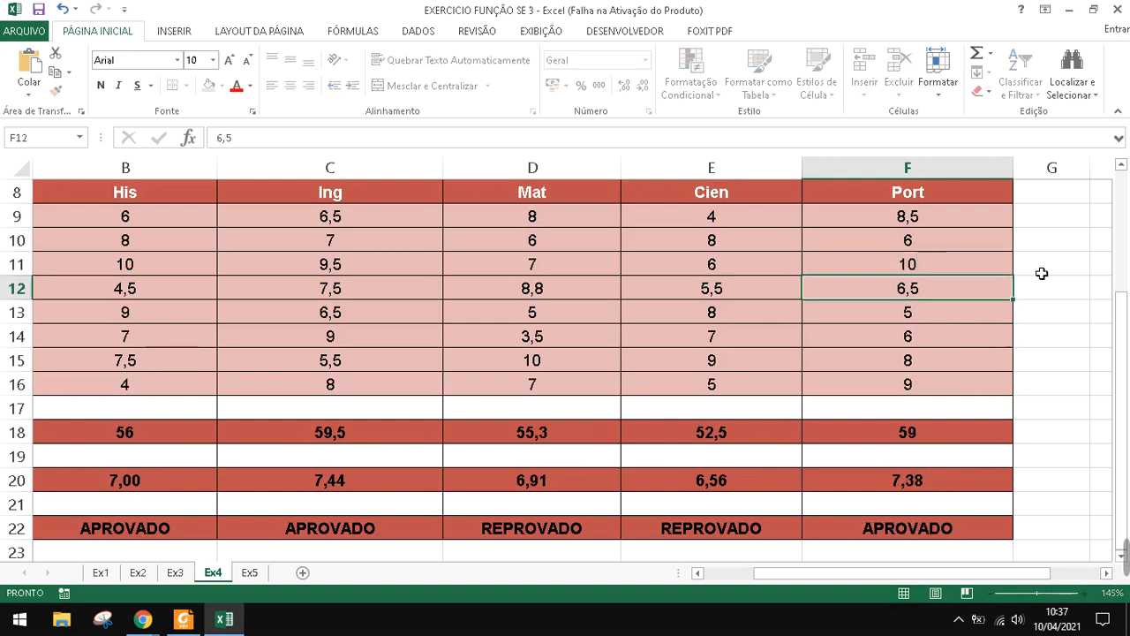
pyautogui.click(932, 481)
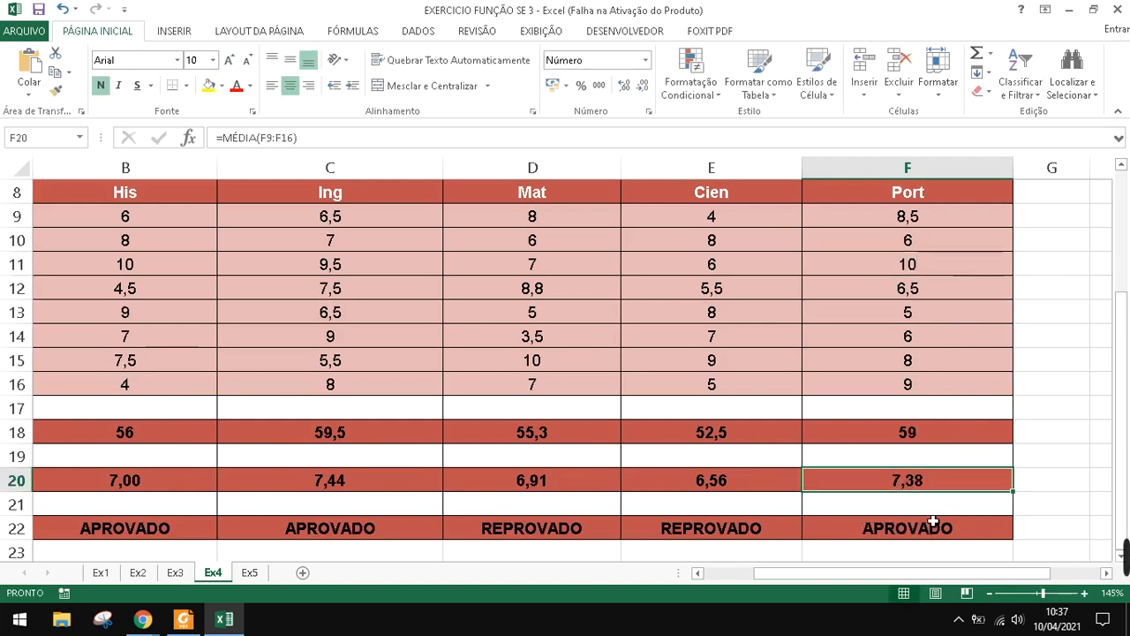
pyautogui.click(932, 528)
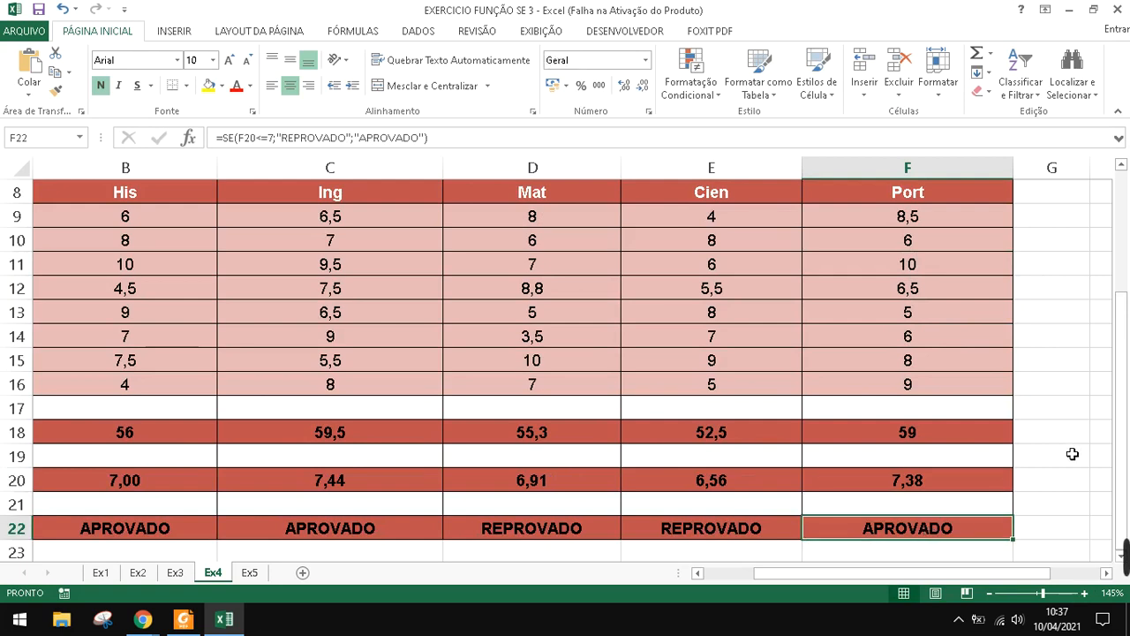
# Open sheet Ex5 and review the empty sales summary cells B16:B19 and the empty TOTAL and COMISSÃO cells E4:F10
pyautogui.click(252, 572)
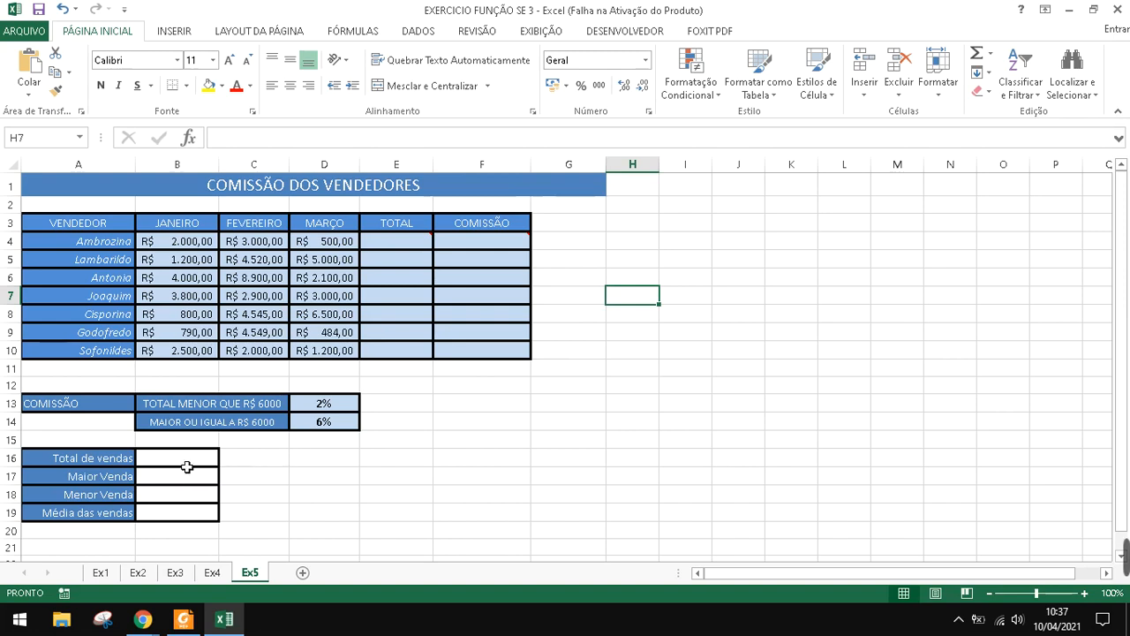
pyautogui.moveTo(186, 462); pyautogui.dragTo(188, 511)
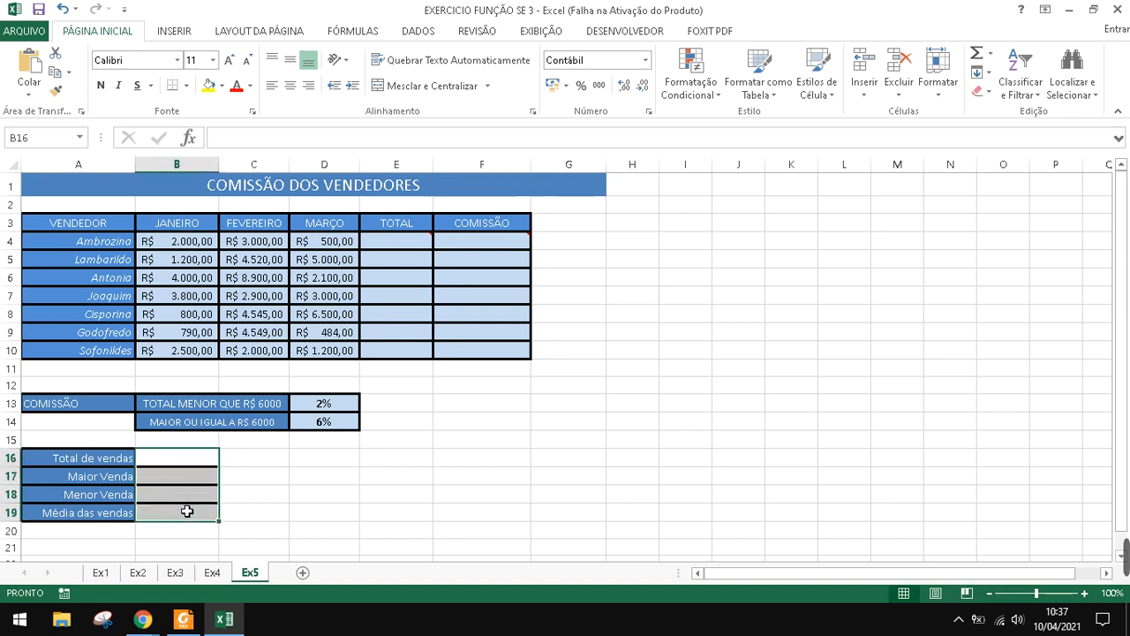
pyautogui.click(174, 467)
pyautogui.moveTo(429, 248); pyautogui.dragTo(503, 353)
# Autofit the widths of the JANEIRO, FEVEREIRO and MARÇO columns to their contents
pyautogui.scroll(1, 632, 350)
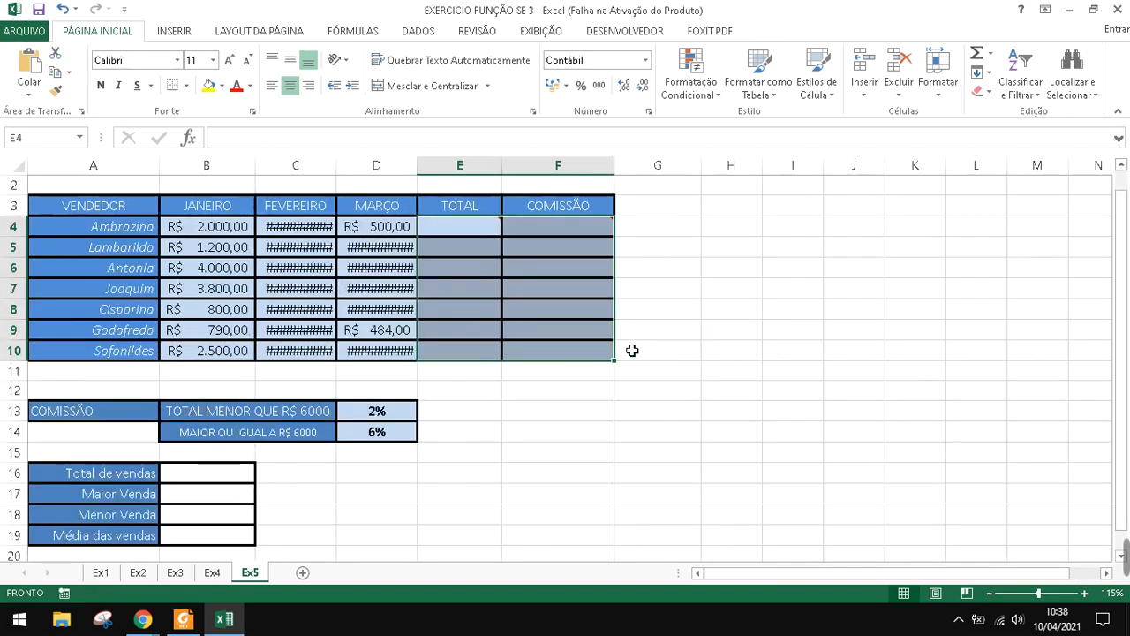
pyautogui.scroll(1, 632, 351)
pyautogui.scroll(1, 632, 350)
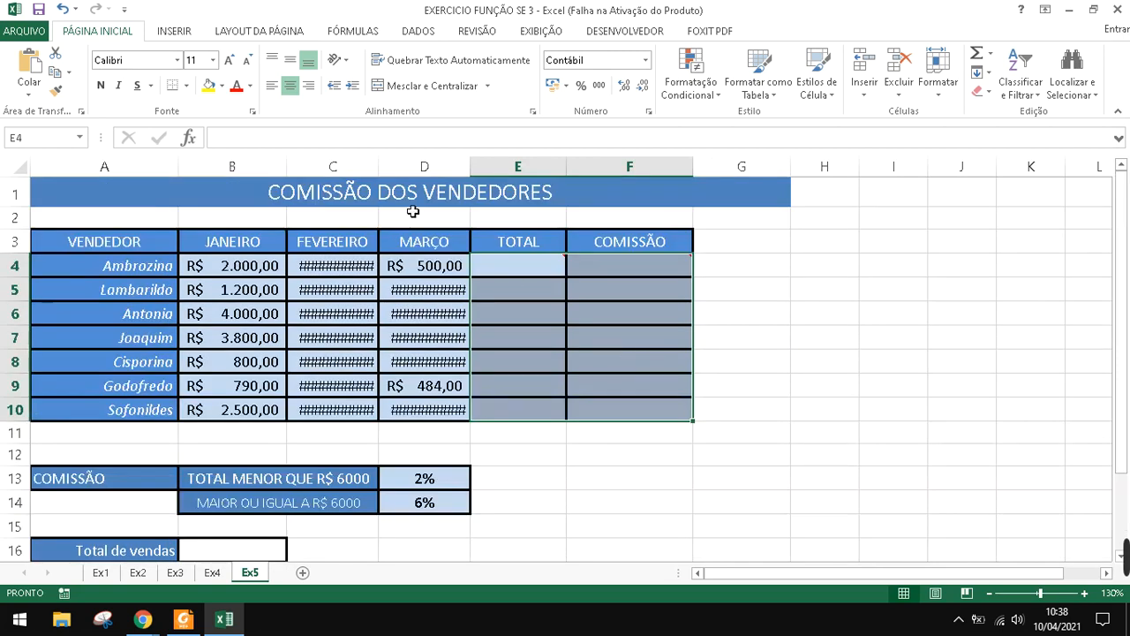
pyautogui.doubleClick(288, 168)
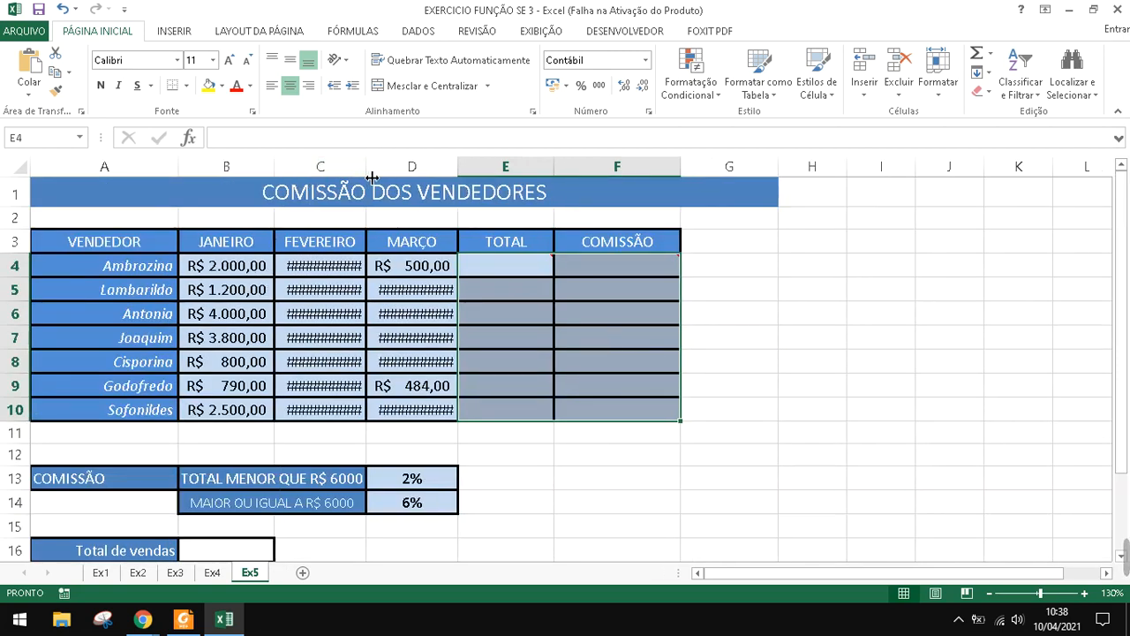
pyautogui.doubleClick(366, 168)
pyautogui.doubleClick(463, 168)
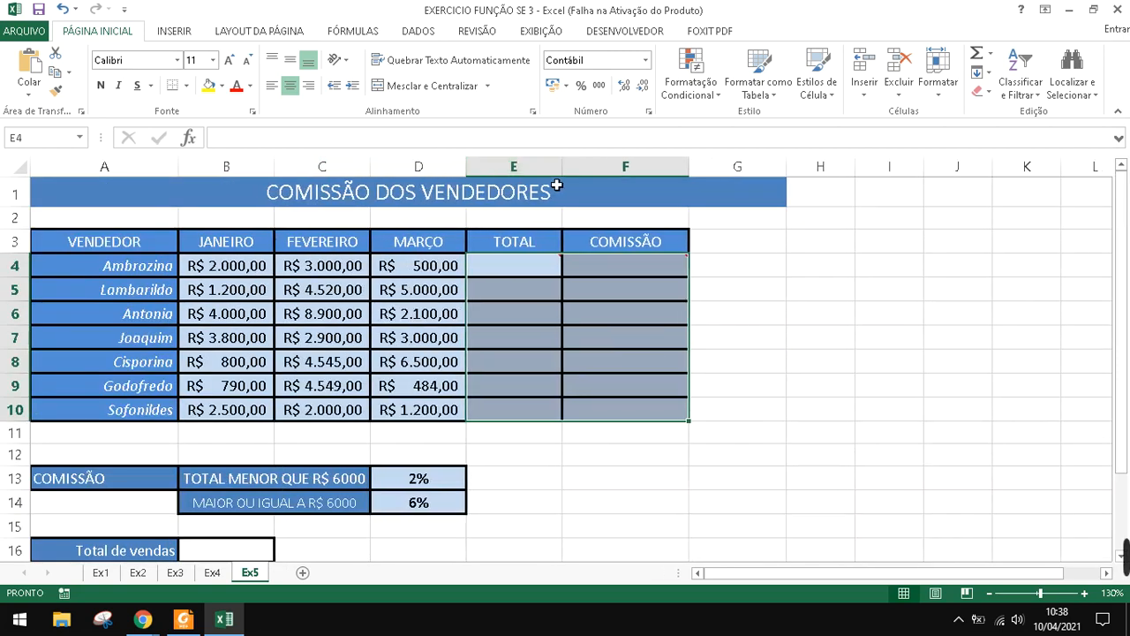
# Widen the TOTAL column to nearly twice the MARÇO column's width, and the COMISSÃO column to about one and a half times the TOTAL column
pyautogui.doubleClick(562, 170)
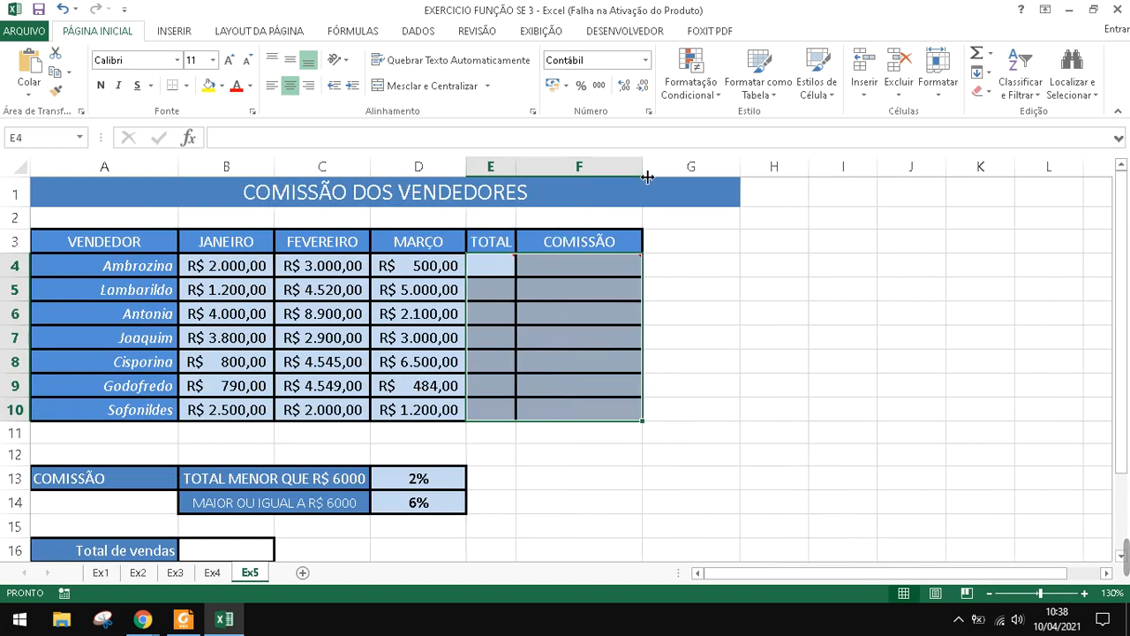
pyautogui.doubleClick(644, 169)
pyautogui.moveTo(515, 169); pyautogui.dragTo(650, 183)
pyautogui.moveTo(718, 176); pyautogui.dragTo(902, 176)
# Enter =SOMA(B4:D4) in cell E4 and fill the formula down to E10
pyautogui.click(521, 270)
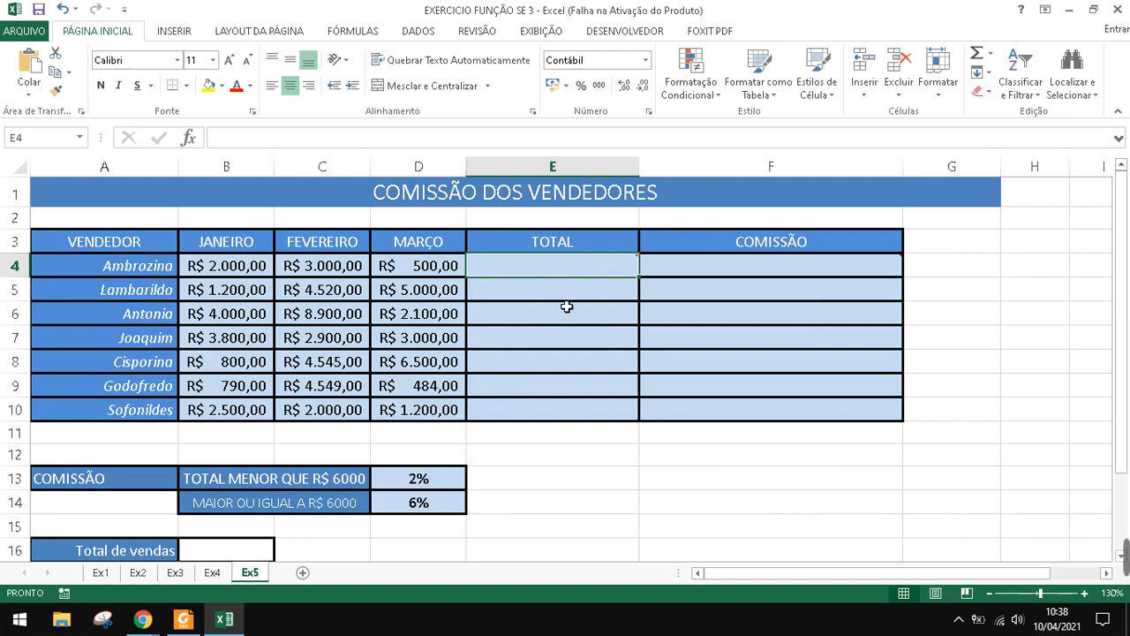
pyautogui.moveTo(546, 271)
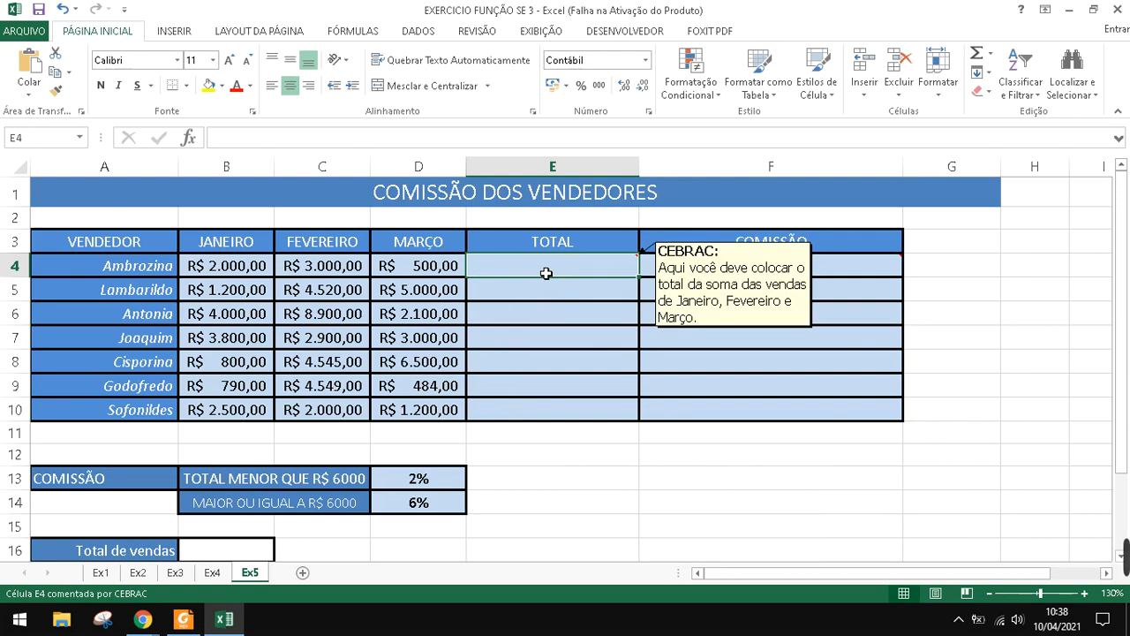
pyautogui.write('=SOMA(')
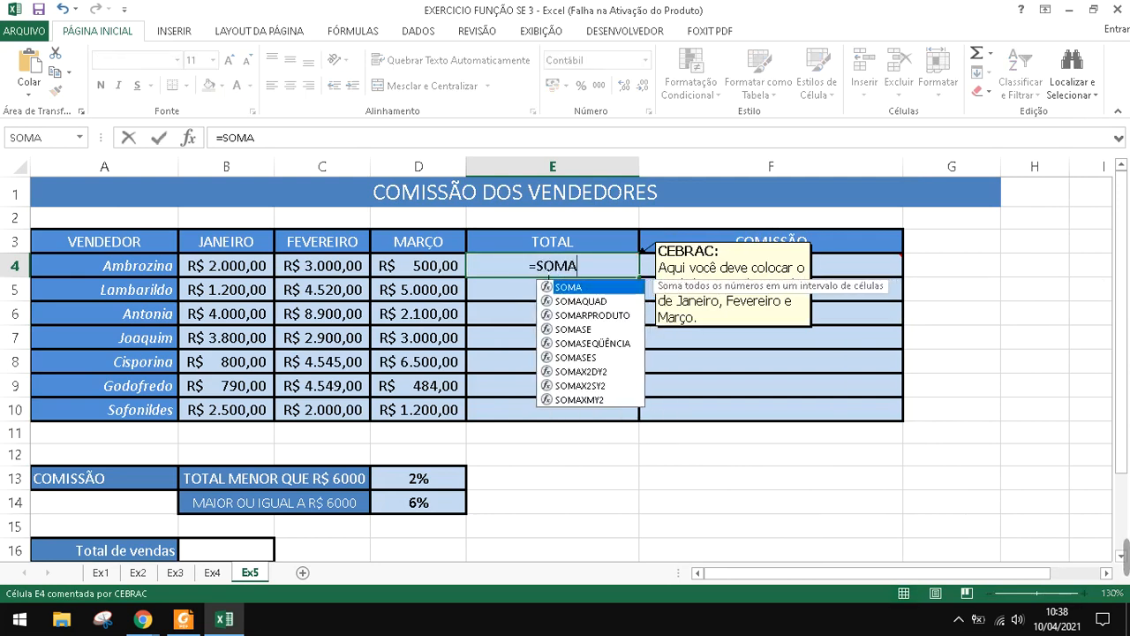
pyautogui.click(252, 265)
pyautogui.moveTo(282, 265); pyautogui.dragTo(416, 265)
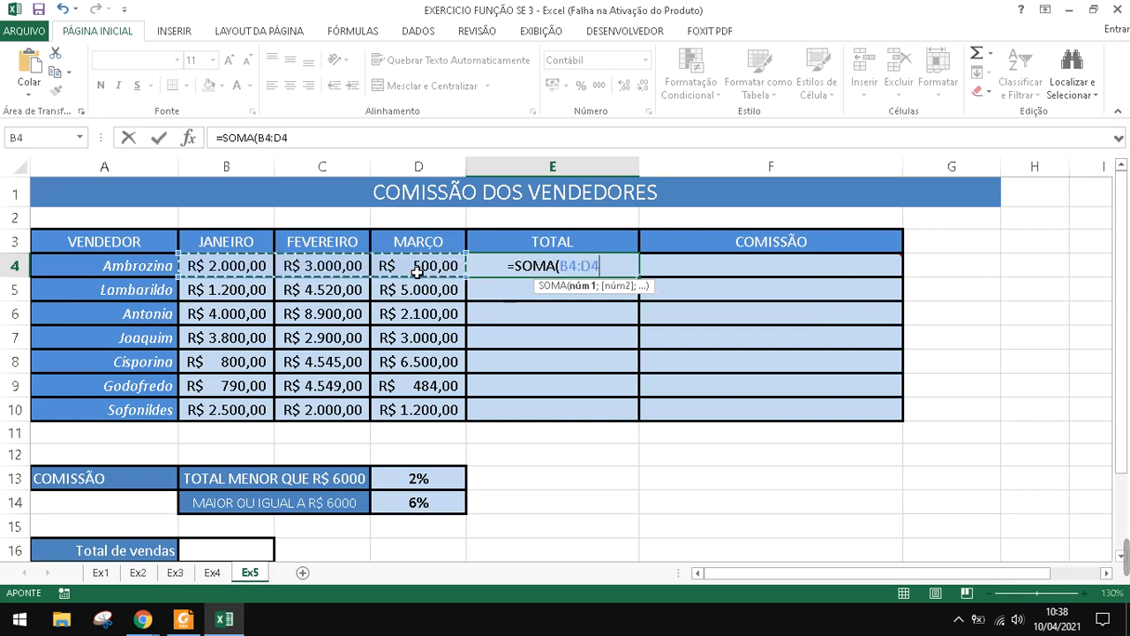
pyautogui.press('Return')
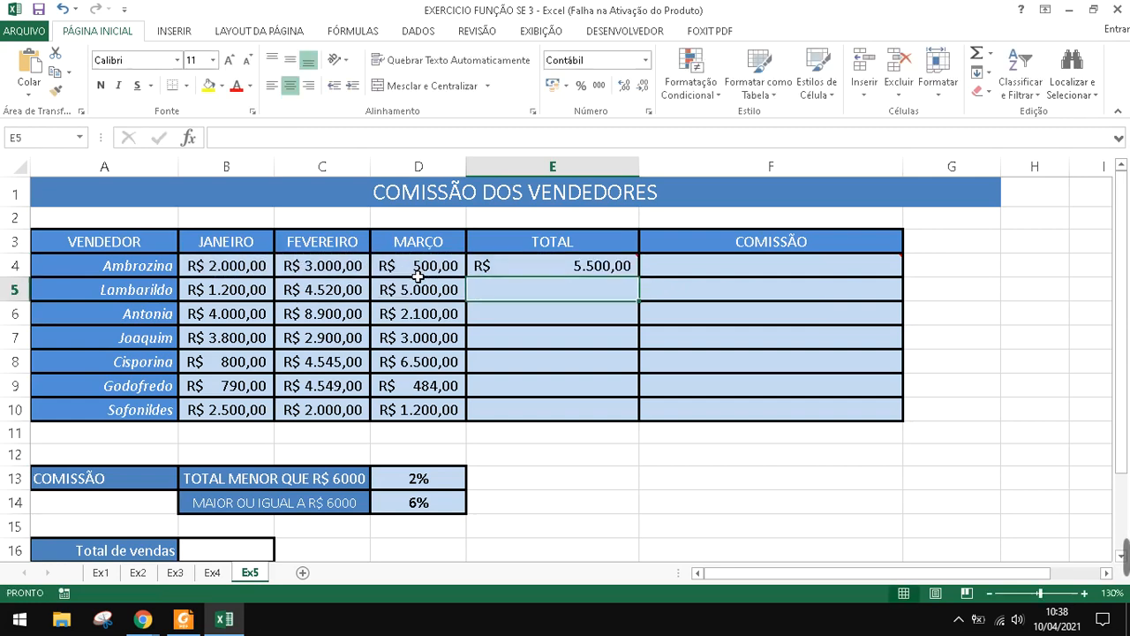
pyautogui.click(552, 265)
pyautogui.doubleClick(647, 283)
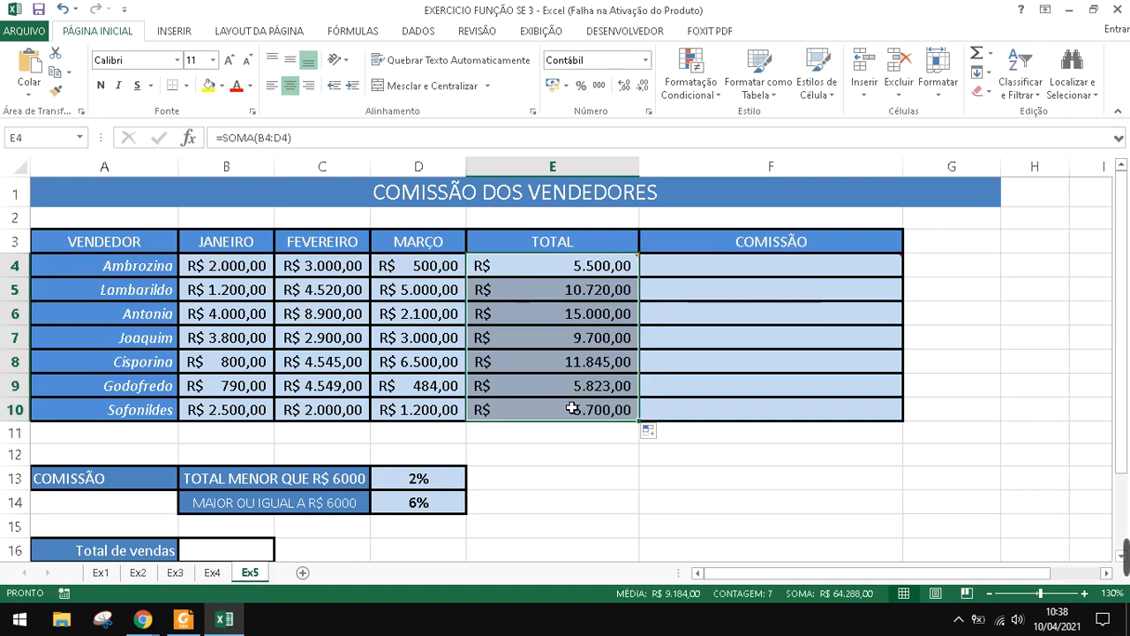
# Begin an SE formula in cell F4 with the logical test E4>=6000
pyautogui.click(726, 273)
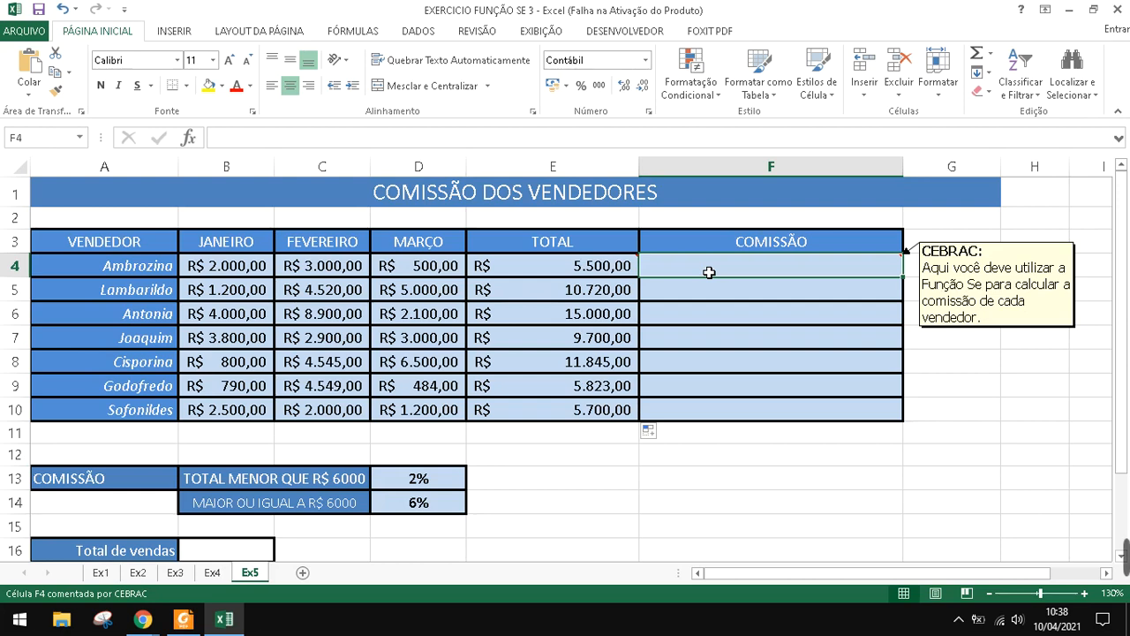
pyautogui.write('=')
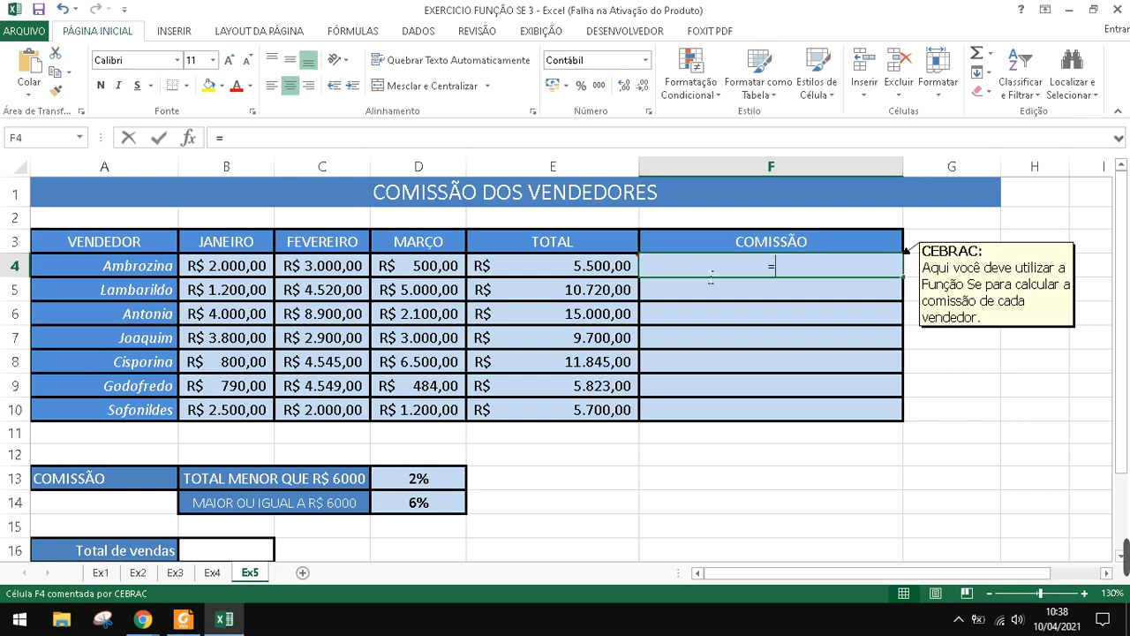
pyautogui.write('SE(')
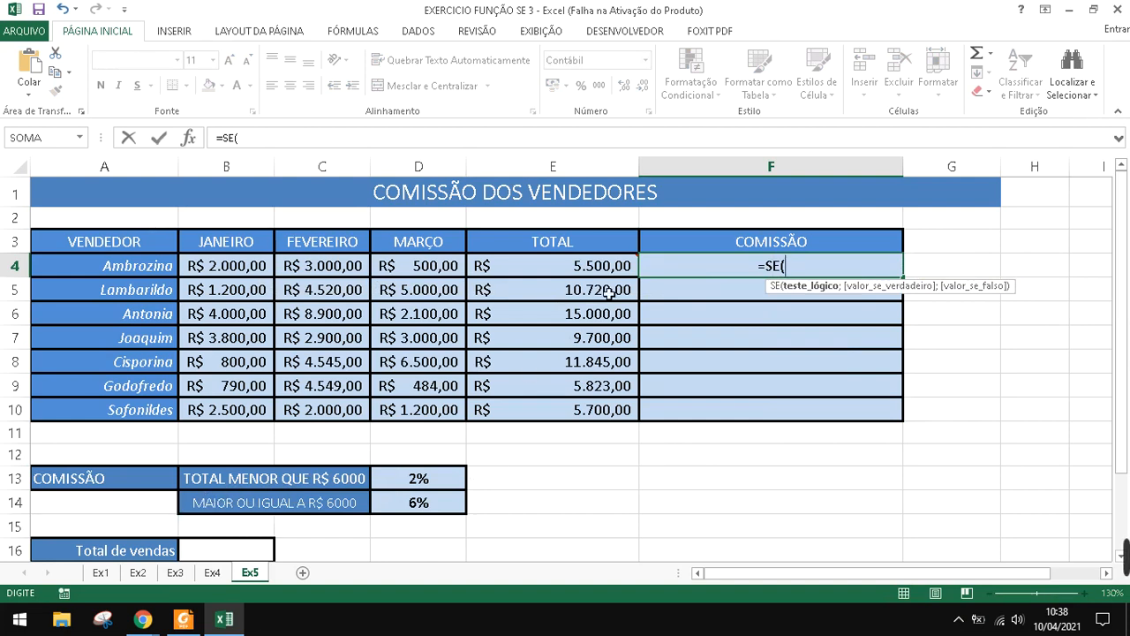
pyautogui.click(572, 273)
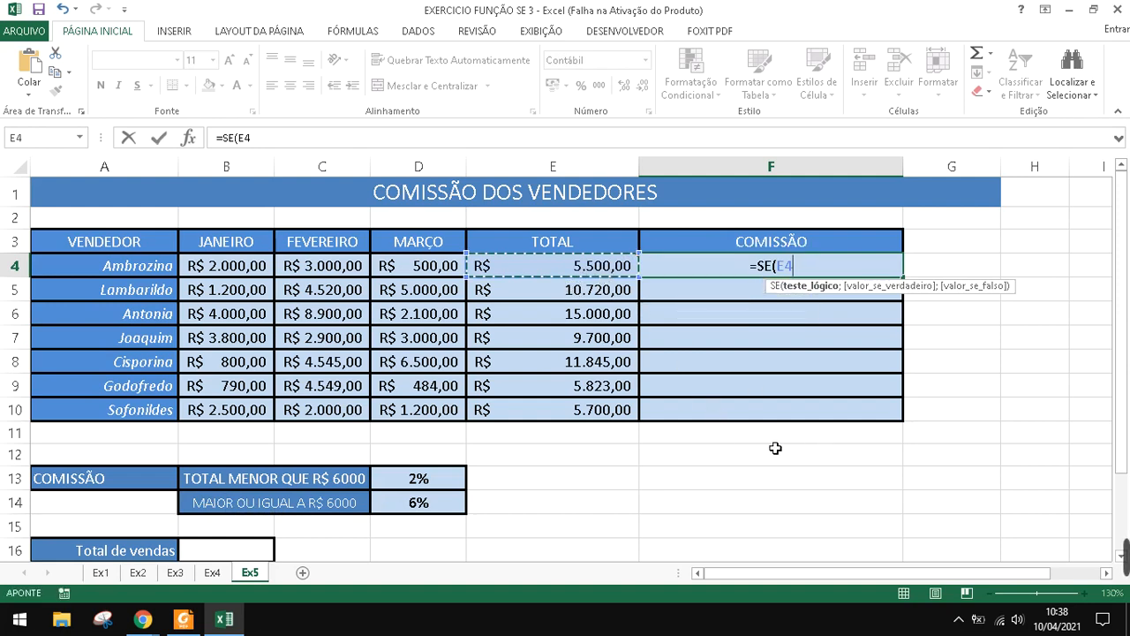
pyautogui.write('>')
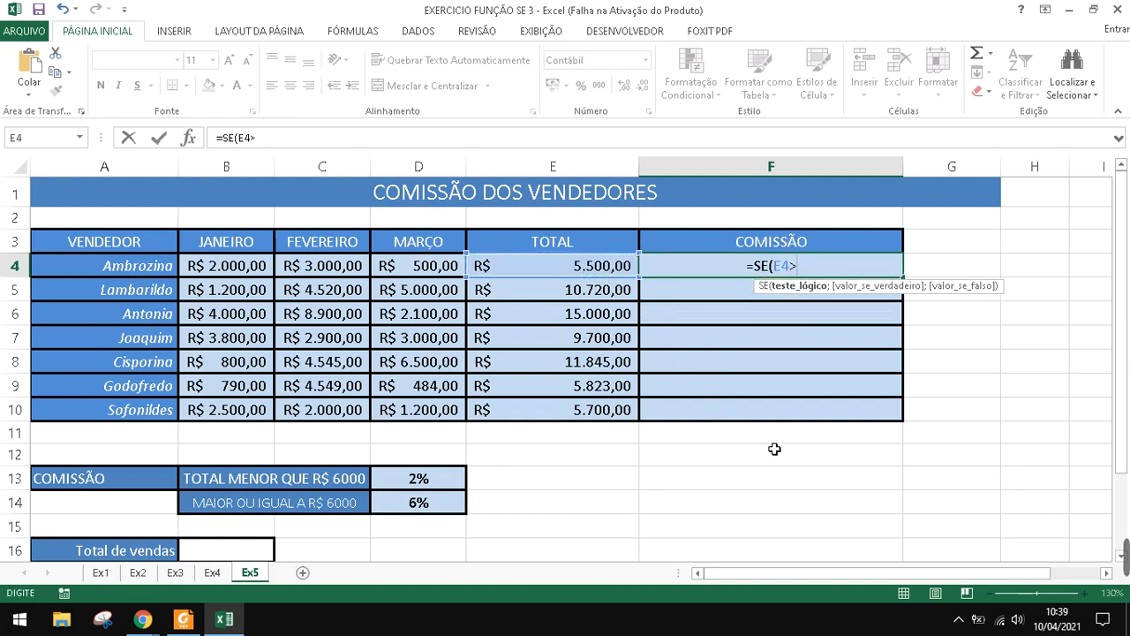
pyautogui.write('=6')
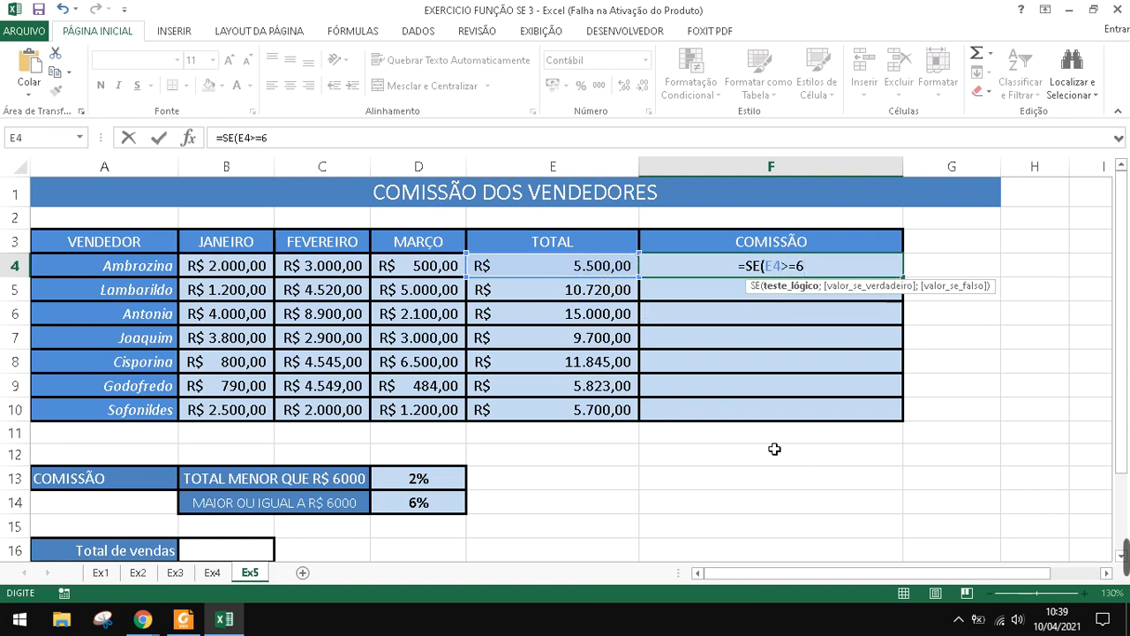
pyautogui.write('000')
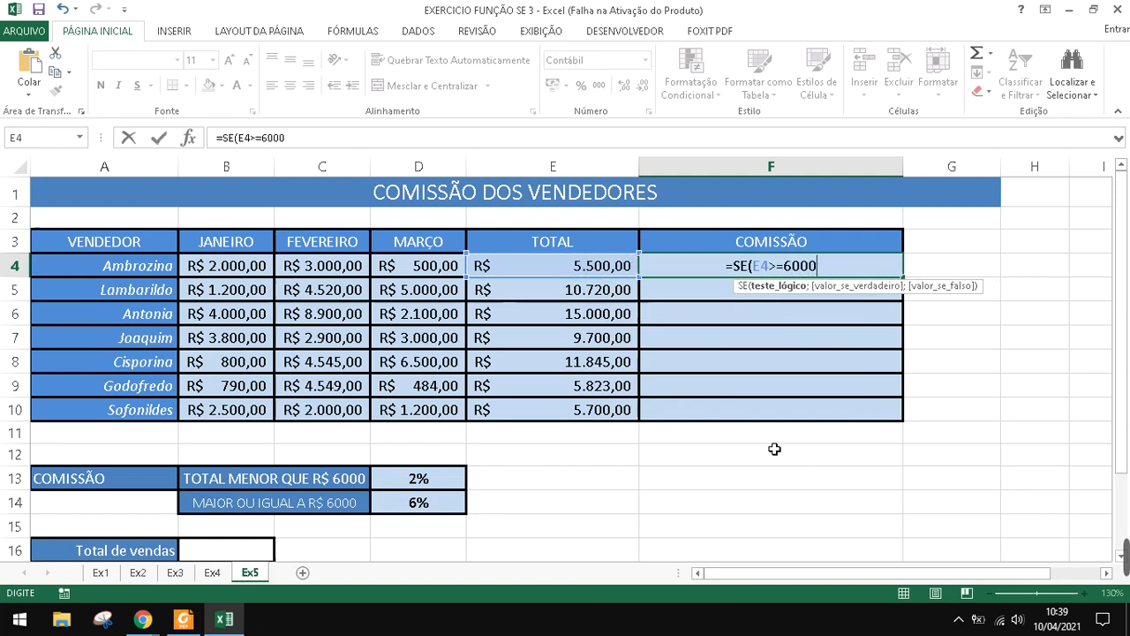
pyautogui.press('BackSpace')
pyautogui.press('BackSpace')
pyautogui.press('BackSpace')
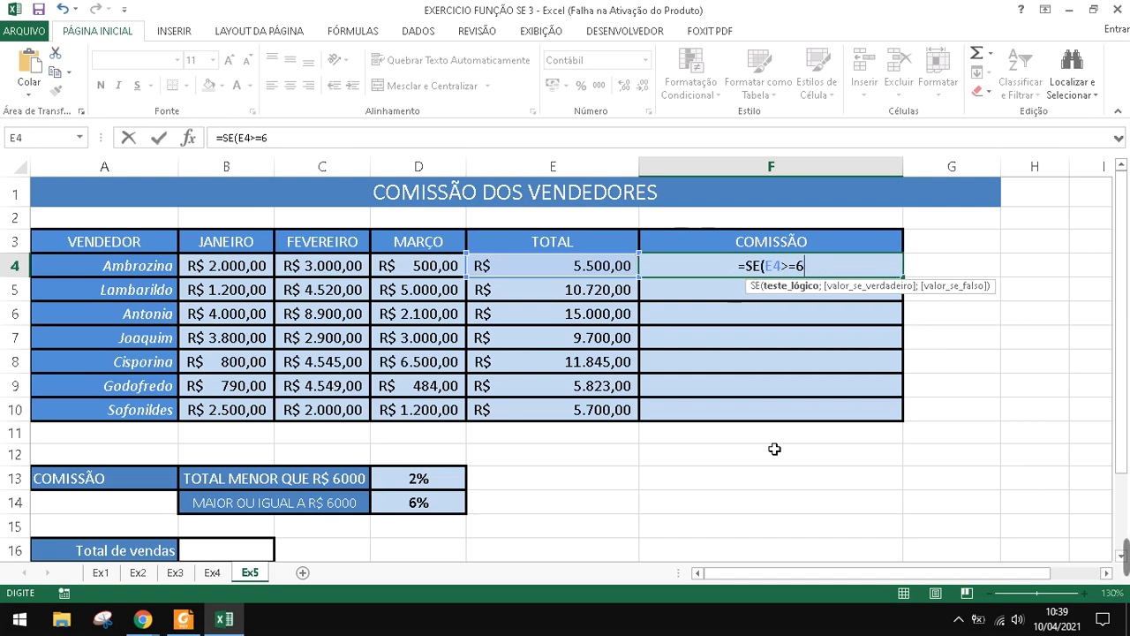
pyautogui.write('.')
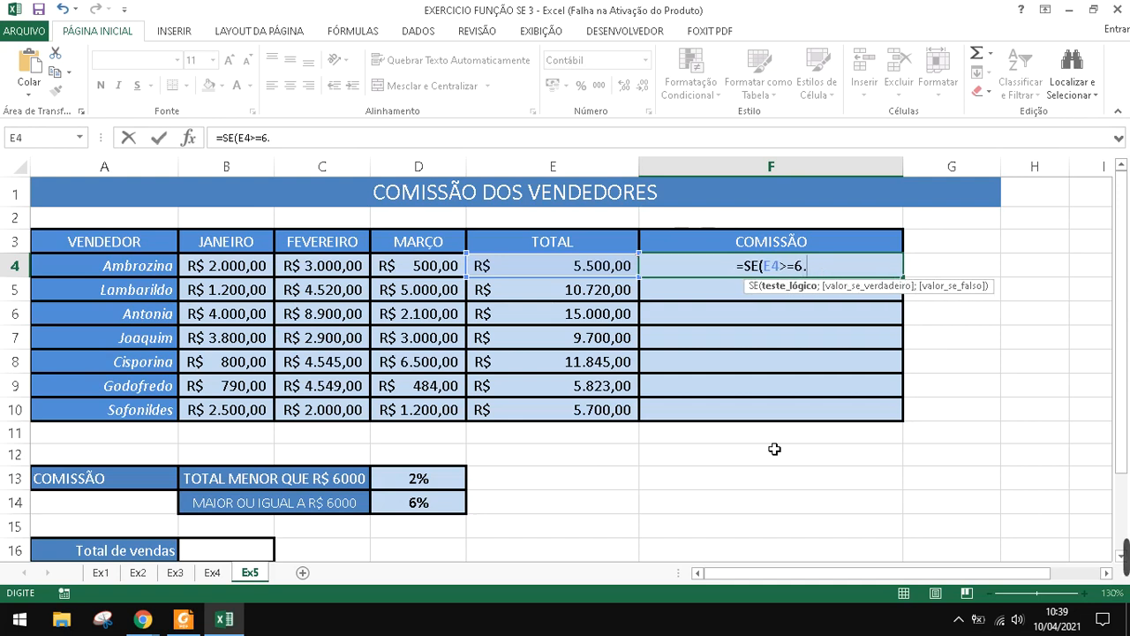
pyautogui.write(',000')
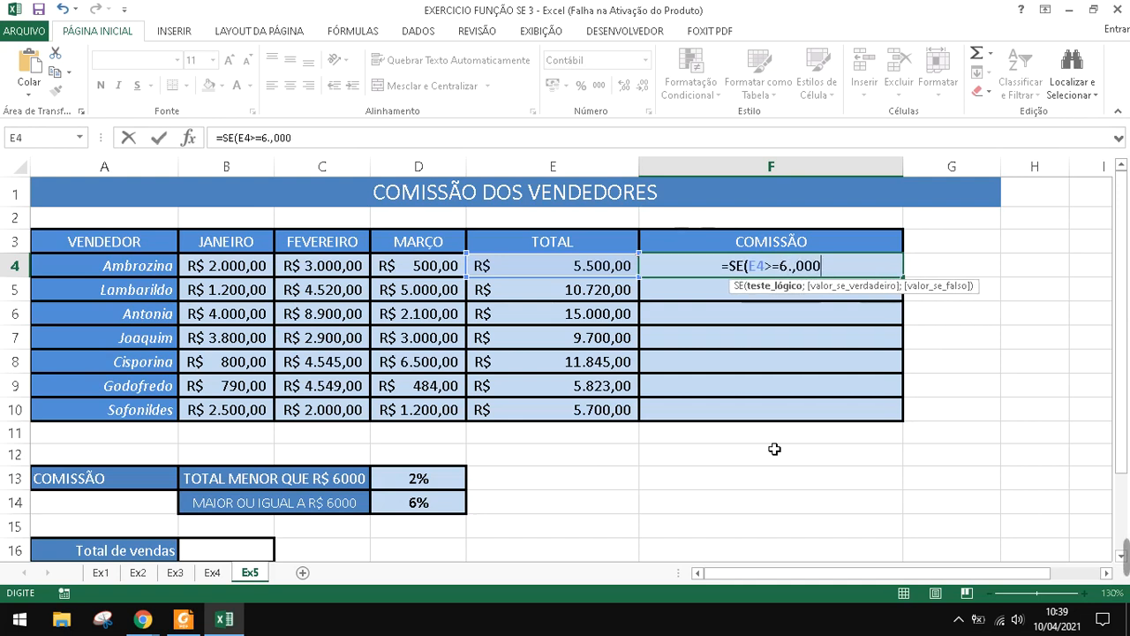
pyautogui.press('BackSpace')
pyautogui.press('BackSpace')
pyautogui.press('BackSpace')
pyautogui.press('BackSpace')
pyautogui.press('BackSpace')
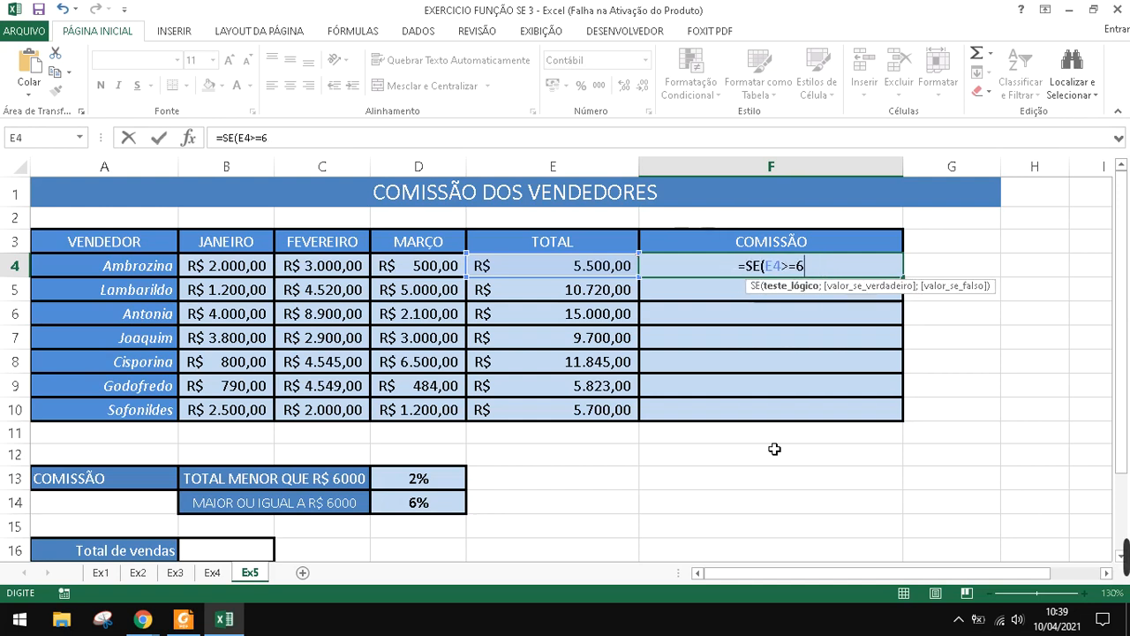
pyautogui.write('000')
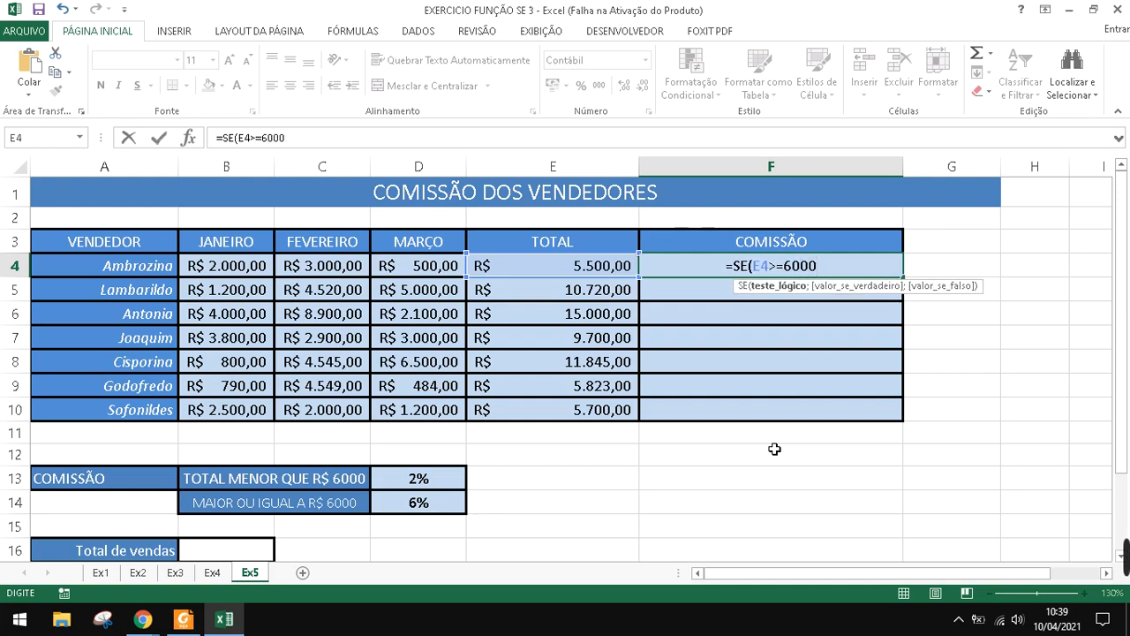
# Complete the F4 formula with the text "6%" as the true value and the text "2%" as the false value
pyautogui.write(';')
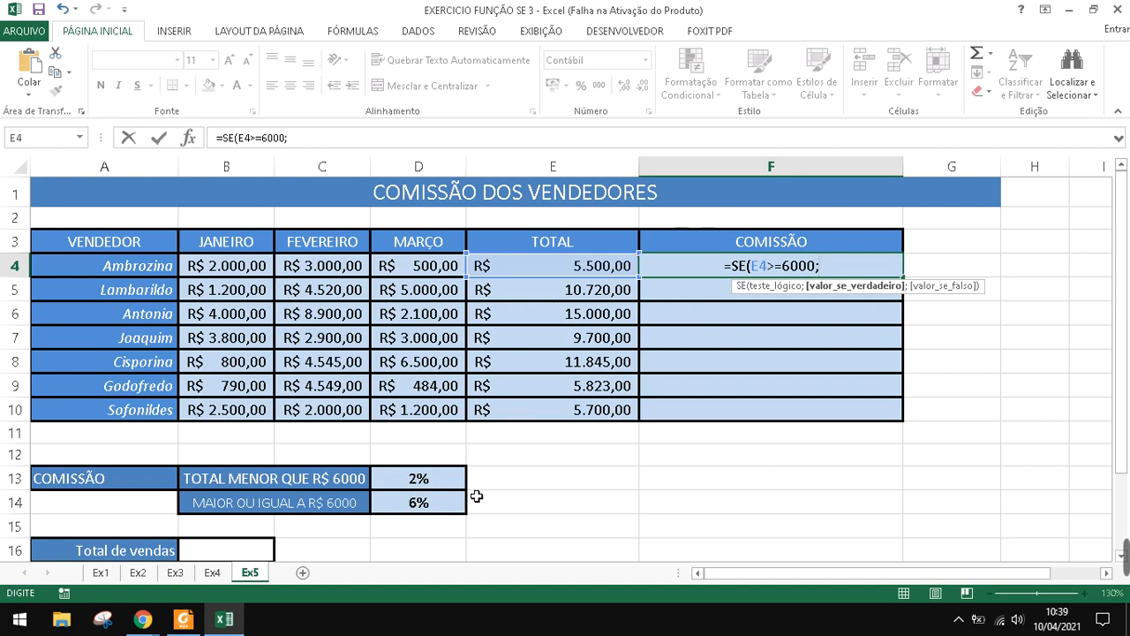
pyautogui.write('"')
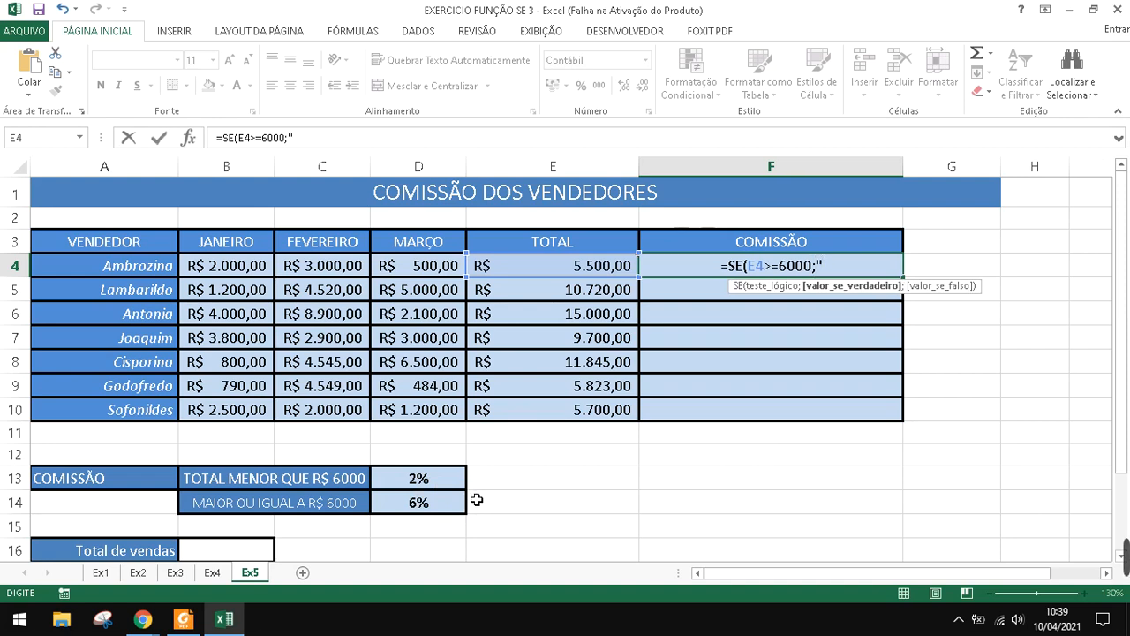
pyautogui.write('6%')
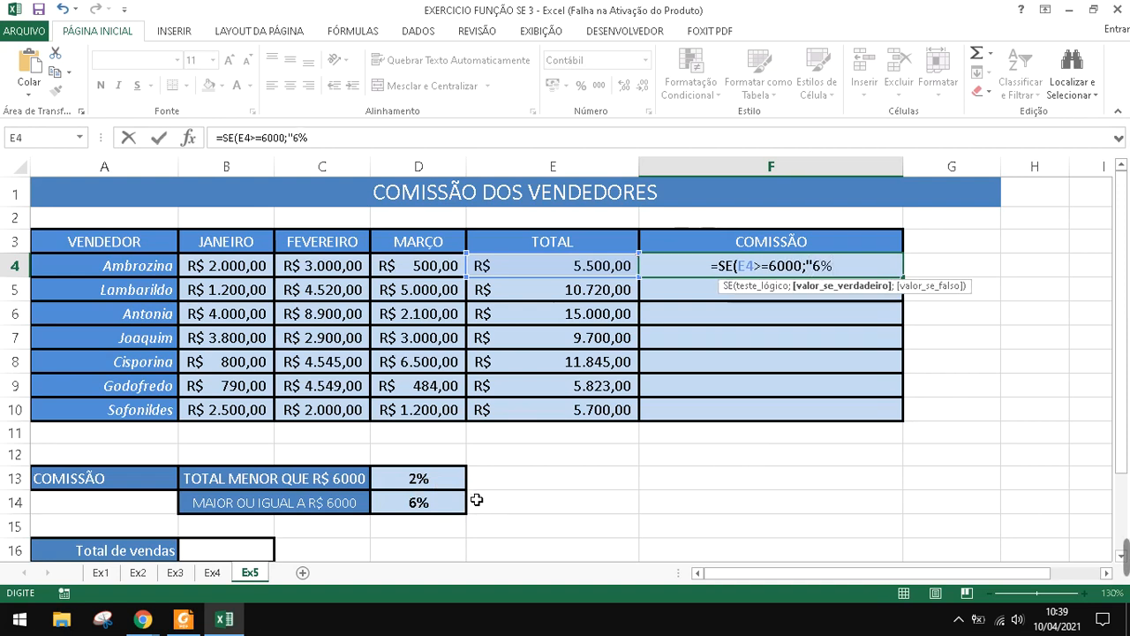
pyautogui.write('";')
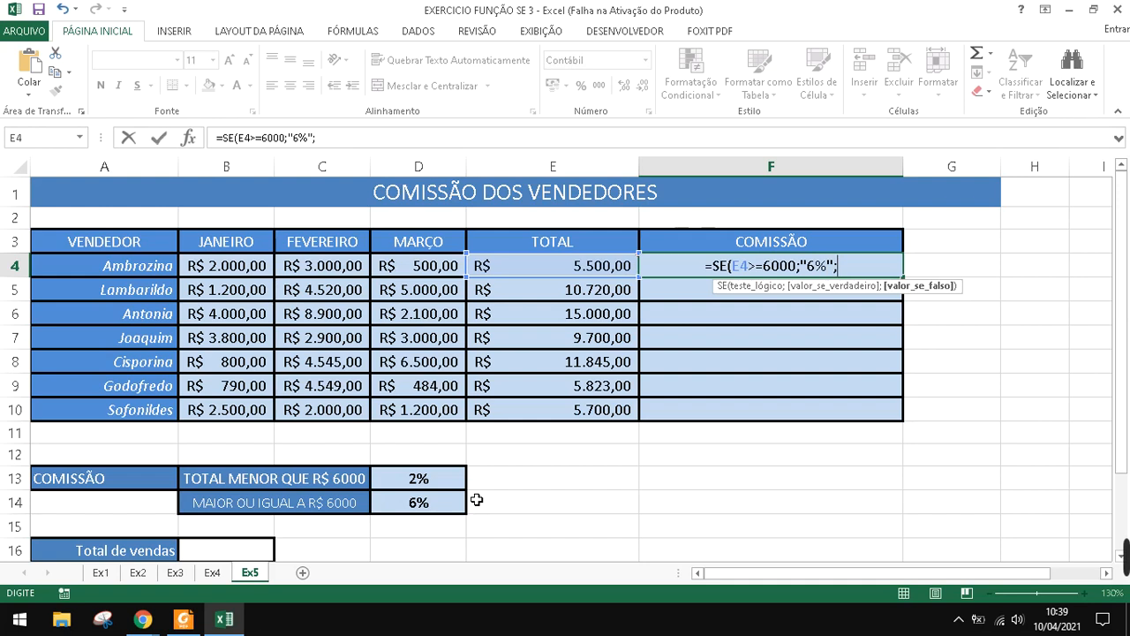
pyautogui.write('"')
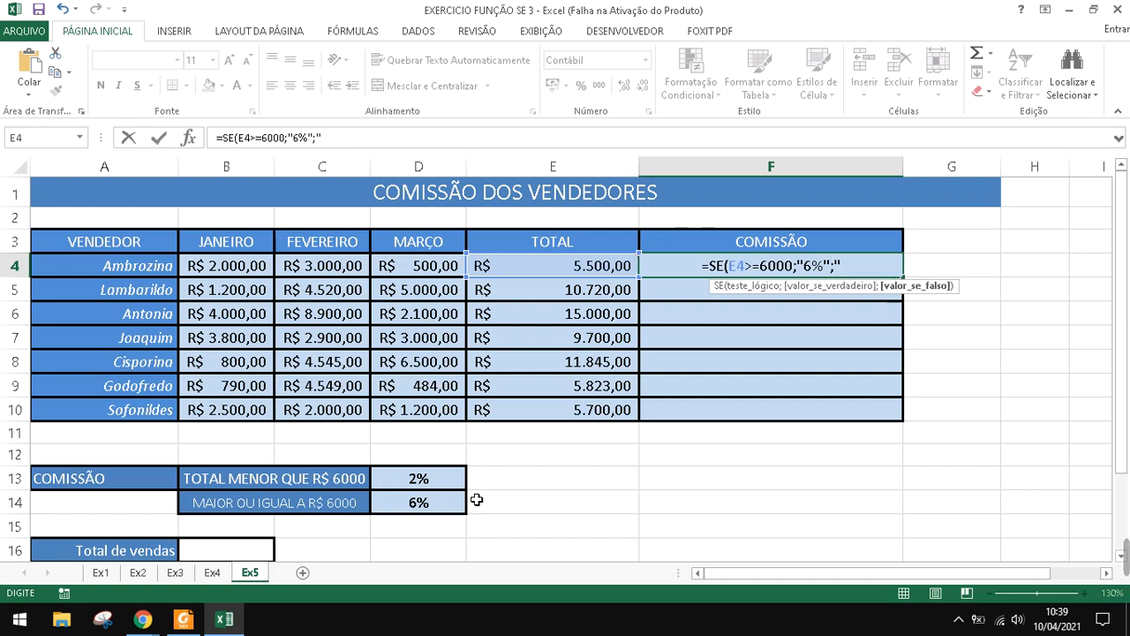
pyautogui.write('2%"')
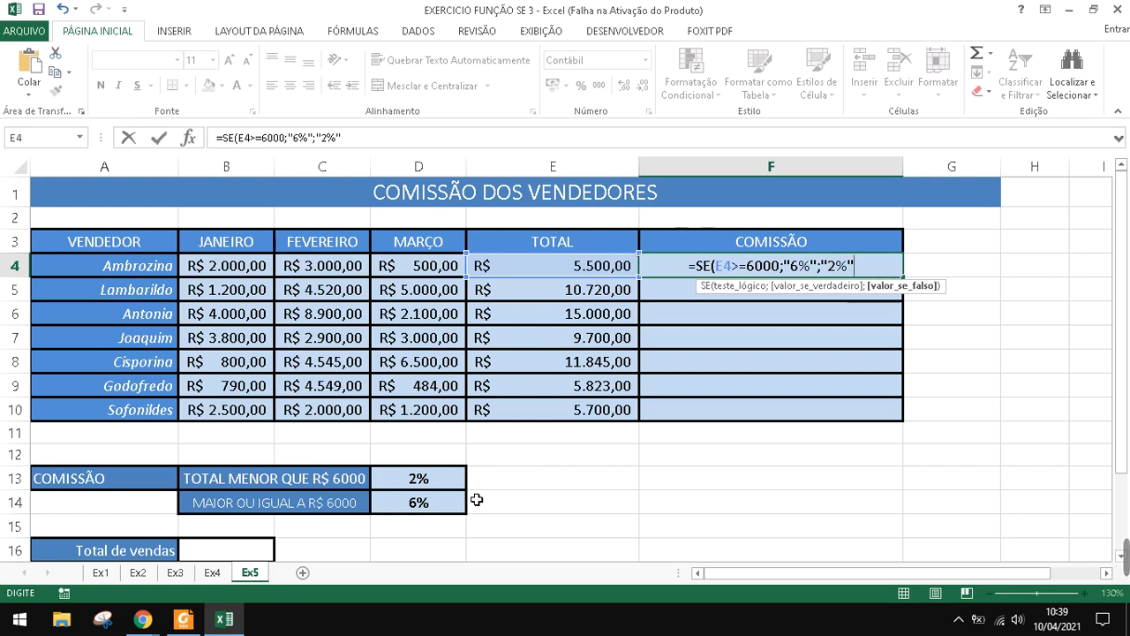
pyautogui.press('Return')
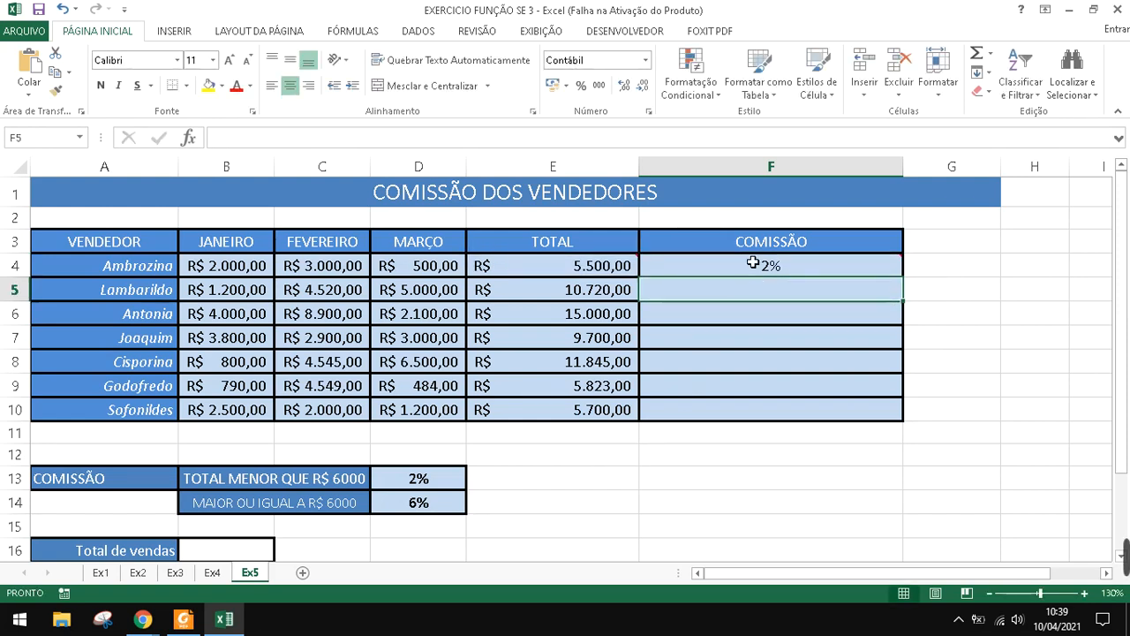
# Change the formula in F4 to =SE(E4>=6000;E4*6%;E4*2%) and check it against the total in E4
pyautogui.click(752, 262)
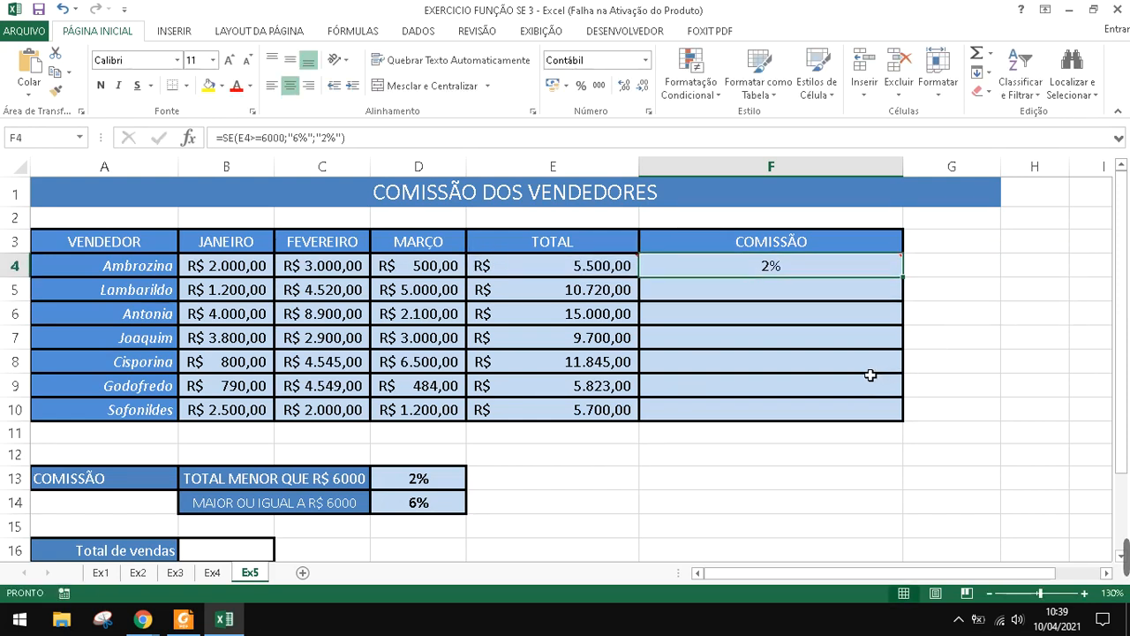
pyautogui.moveTo(759, 279)
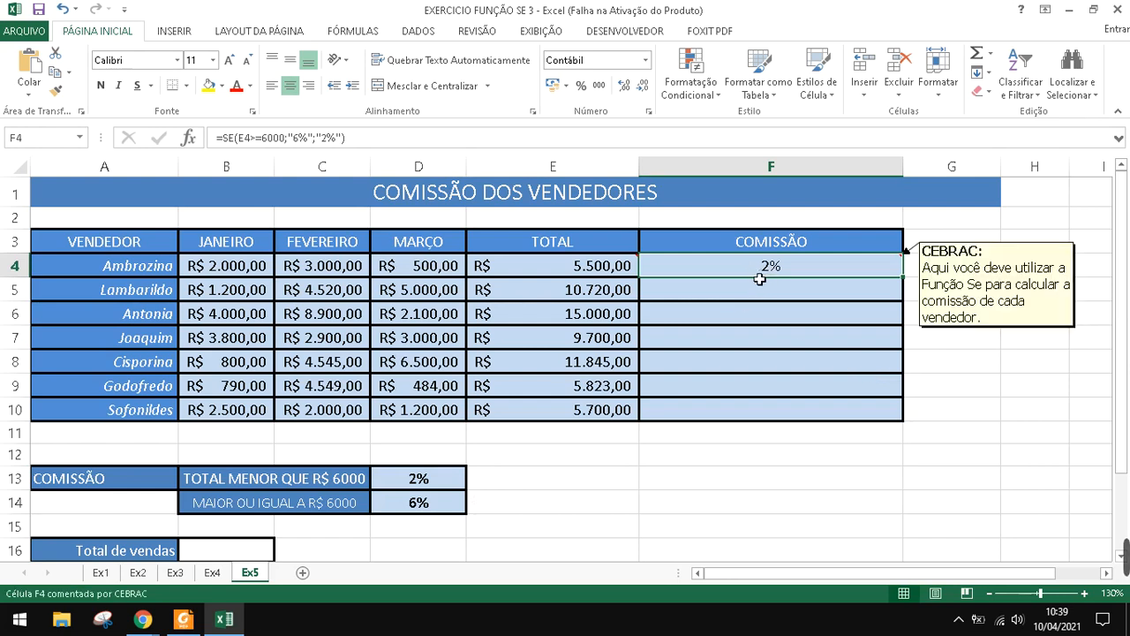
pyautogui.doubleClick(761, 277)
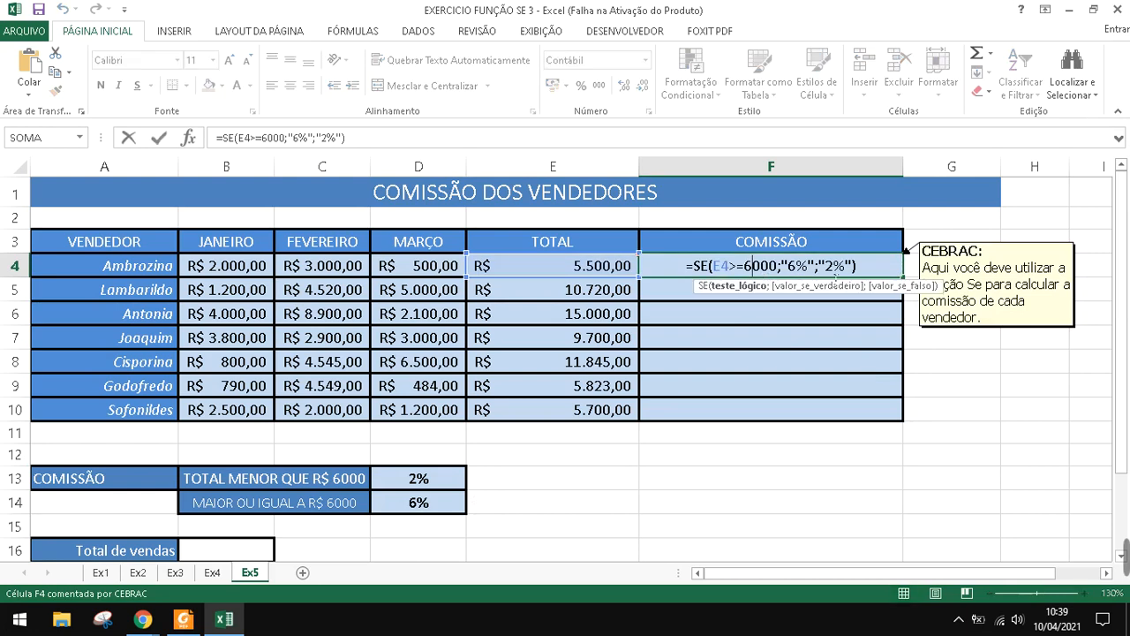
pyautogui.click(883, 276)
pyautogui.press('BackSpace')
pyautogui.press('BackSpace')
pyautogui.press('BackSpace')
pyautogui.press('BackSpace')
pyautogui.press('BackSpace')
pyautogui.press('BackSpace')
pyautogui.press('BackSpace')
pyautogui.press('BackSpace')
pyautogui.press('BackSpace')
pyautogui.press('BackSpace')
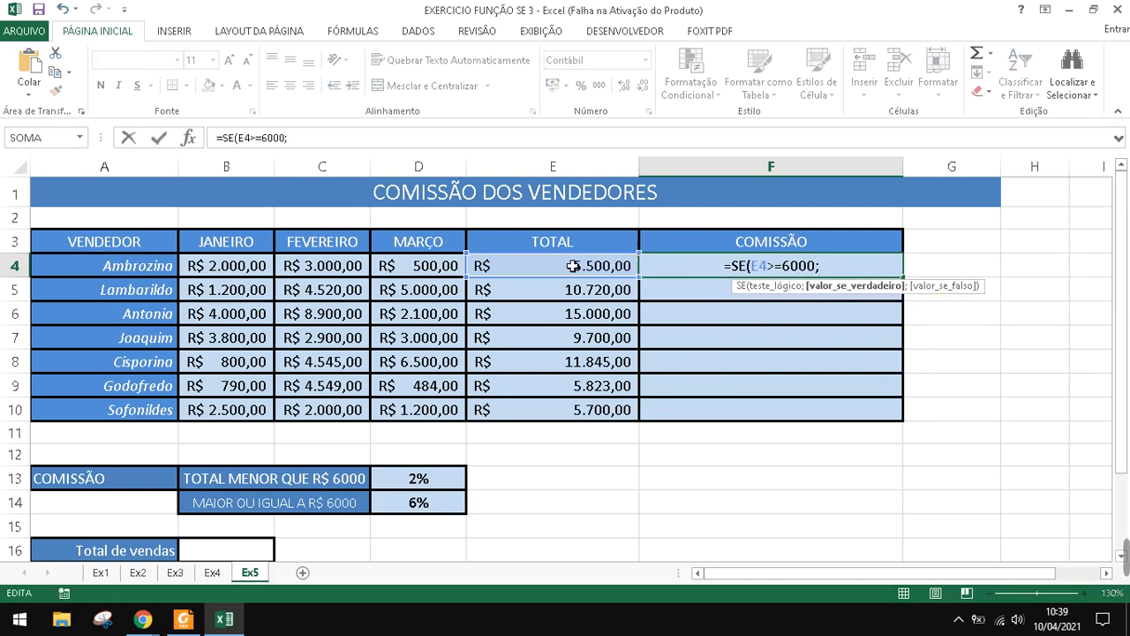
pyautogui.click(573, 265)
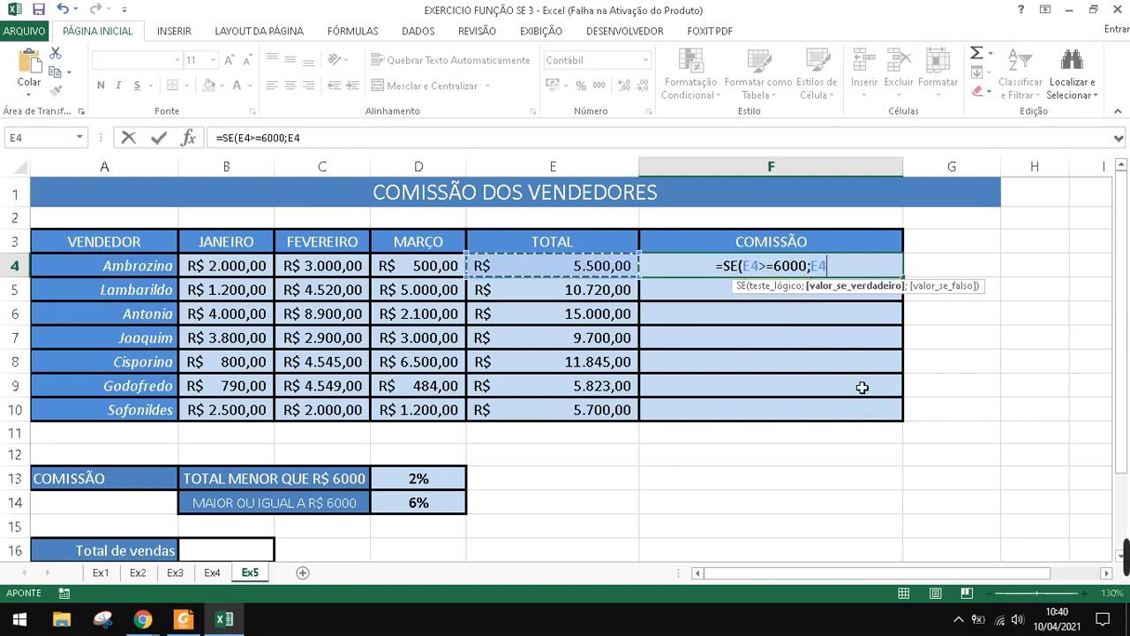
pyautogui.write('*')
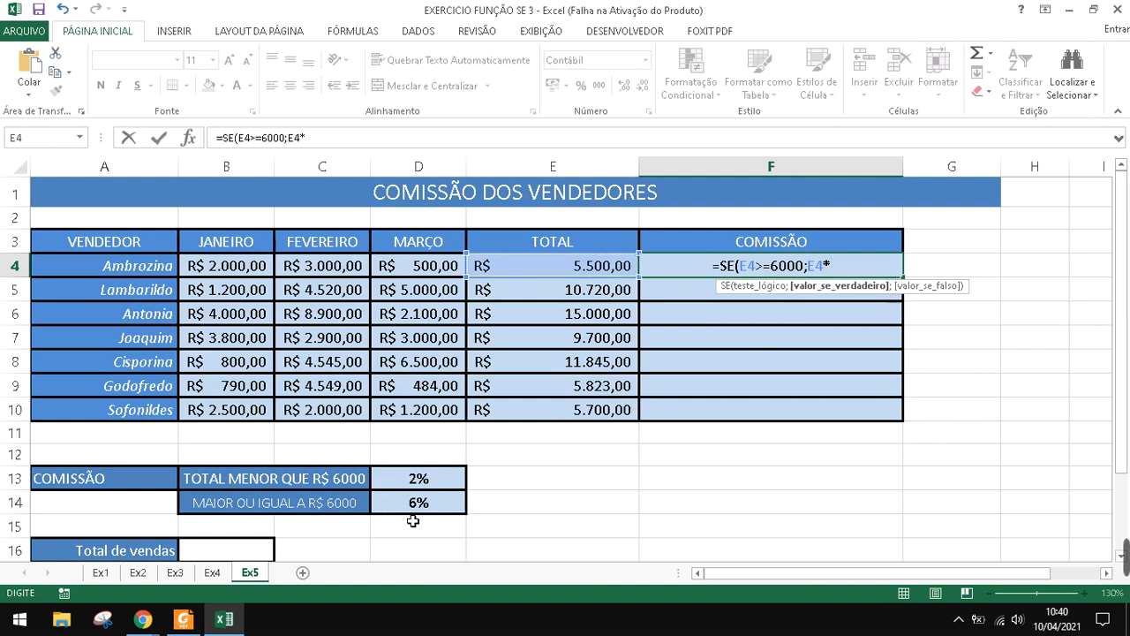
pyautogui.write('6%')
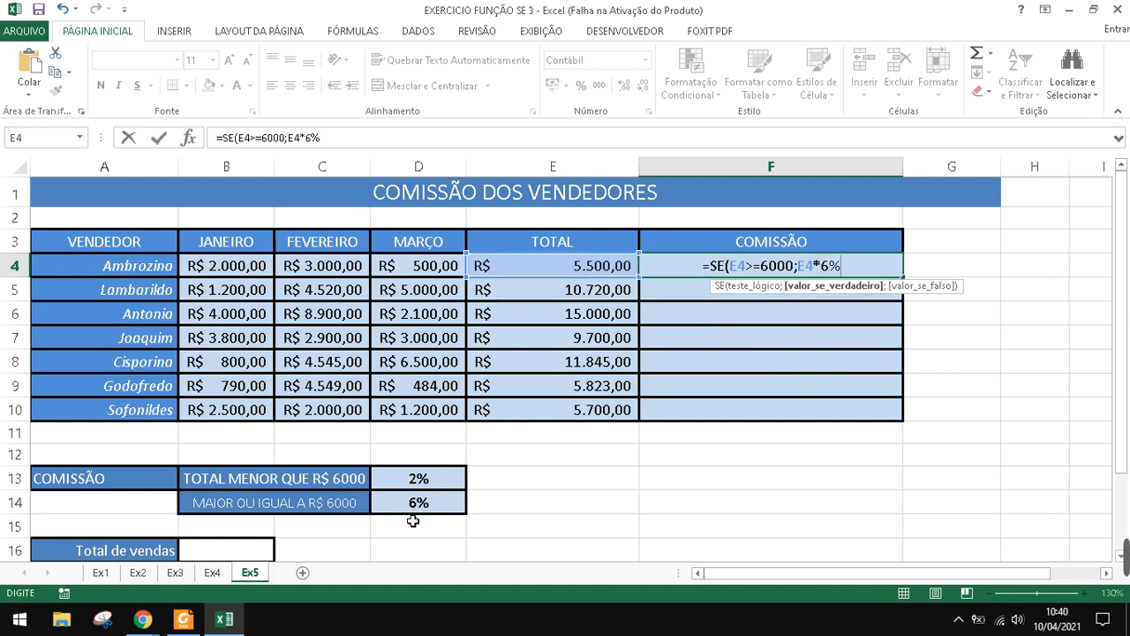
pyautogui.write(';')
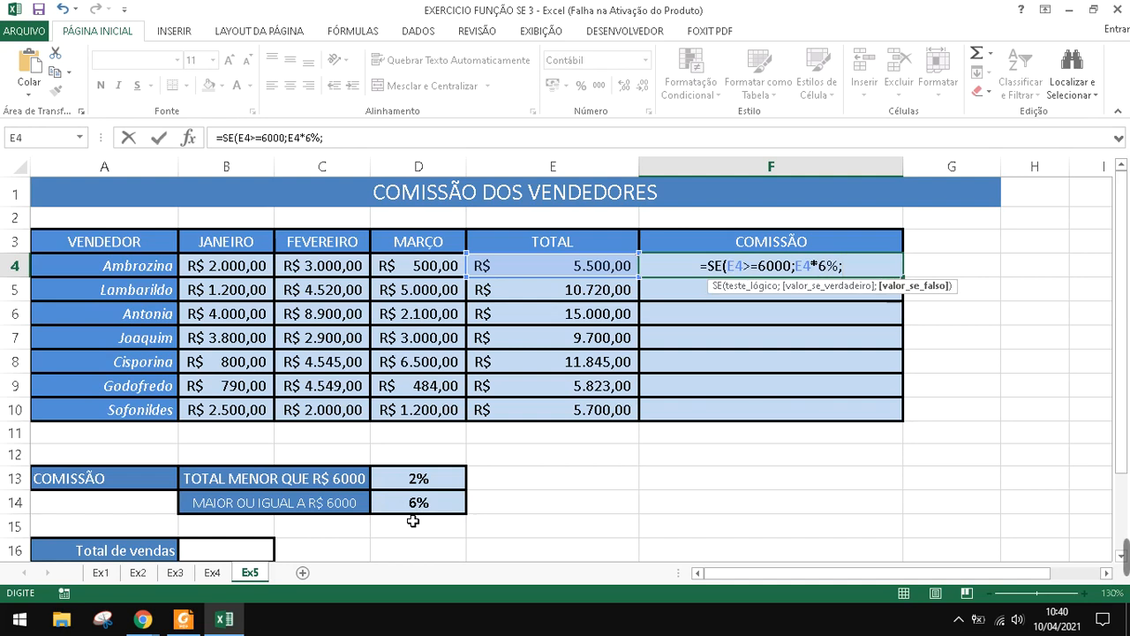
pyautogui.click(555, 270)
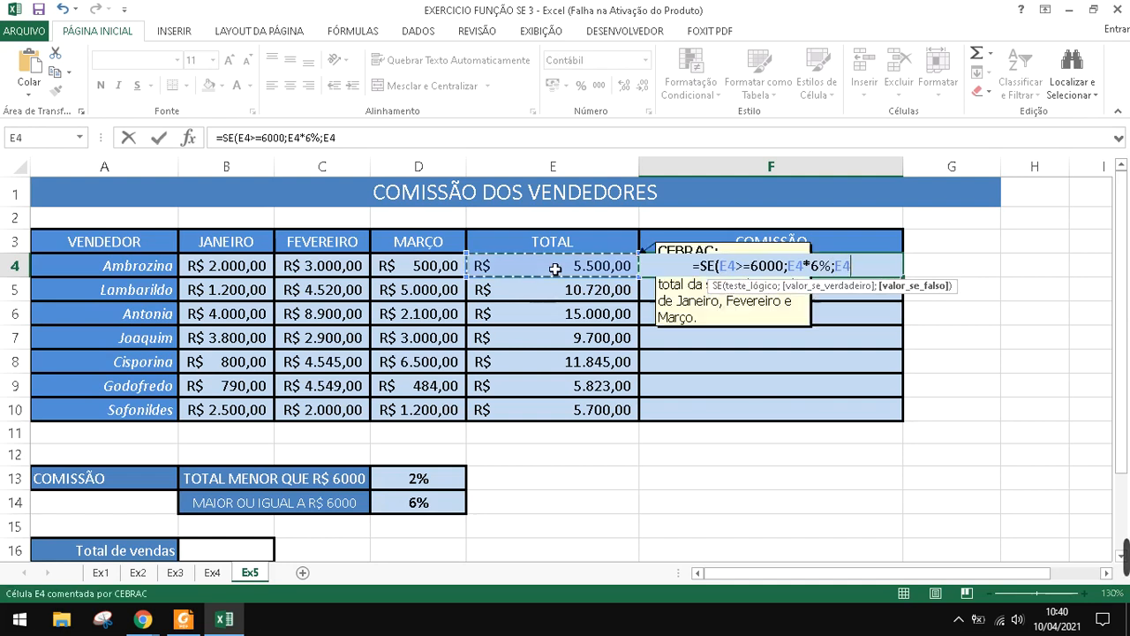
pyautogui.write('*')
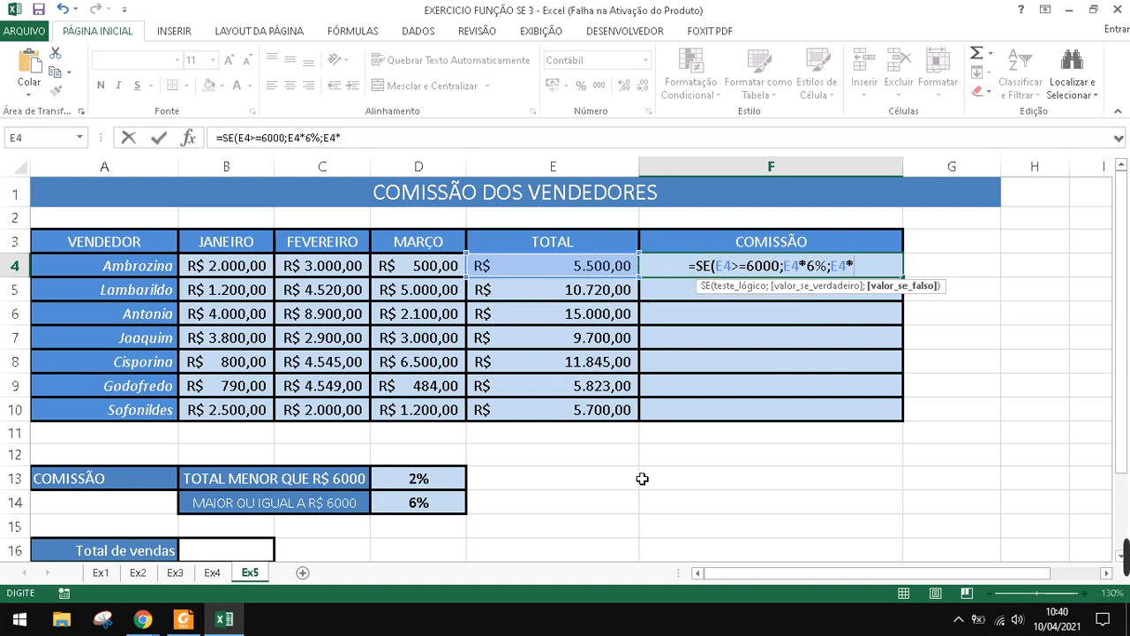
pyautogui.write('2%')
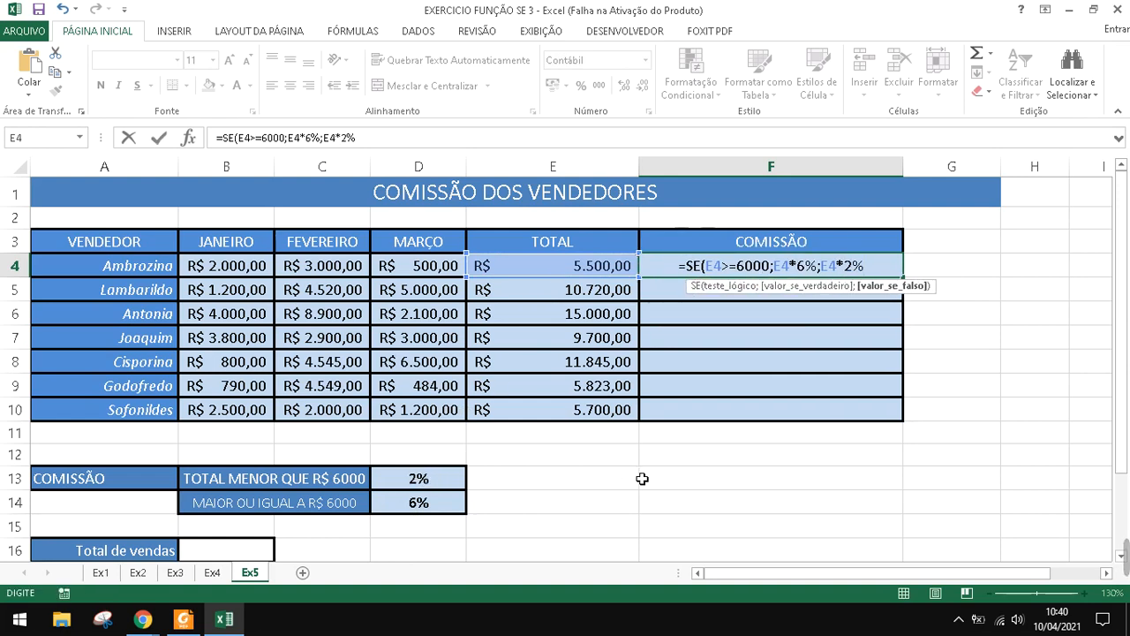
pyautogui.press('Return')
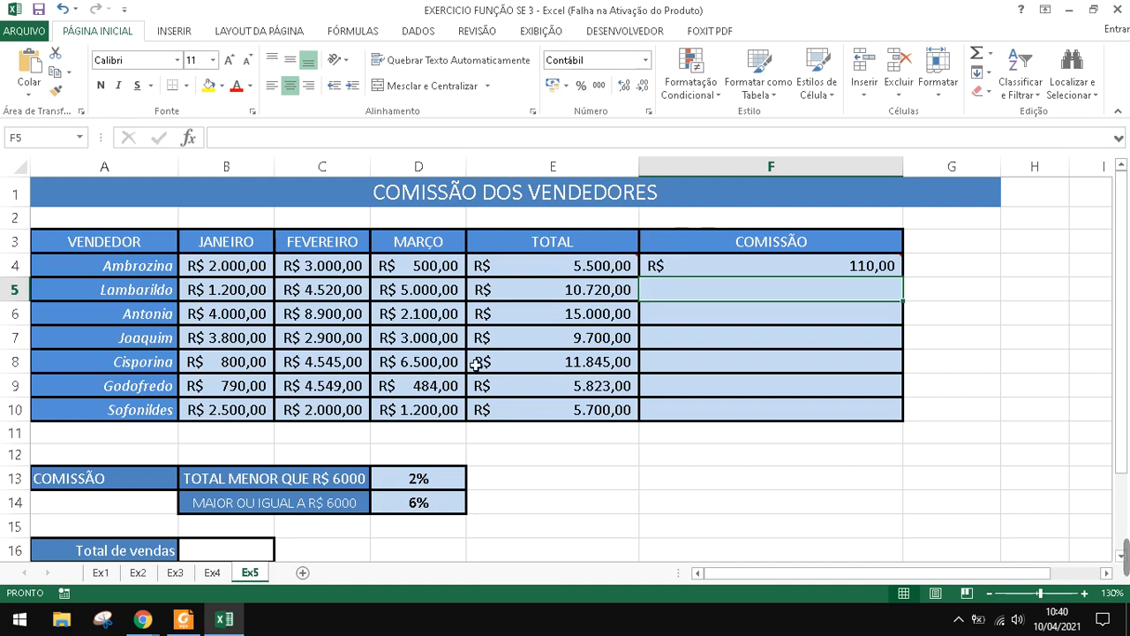
pyautogui.click(530, 274)
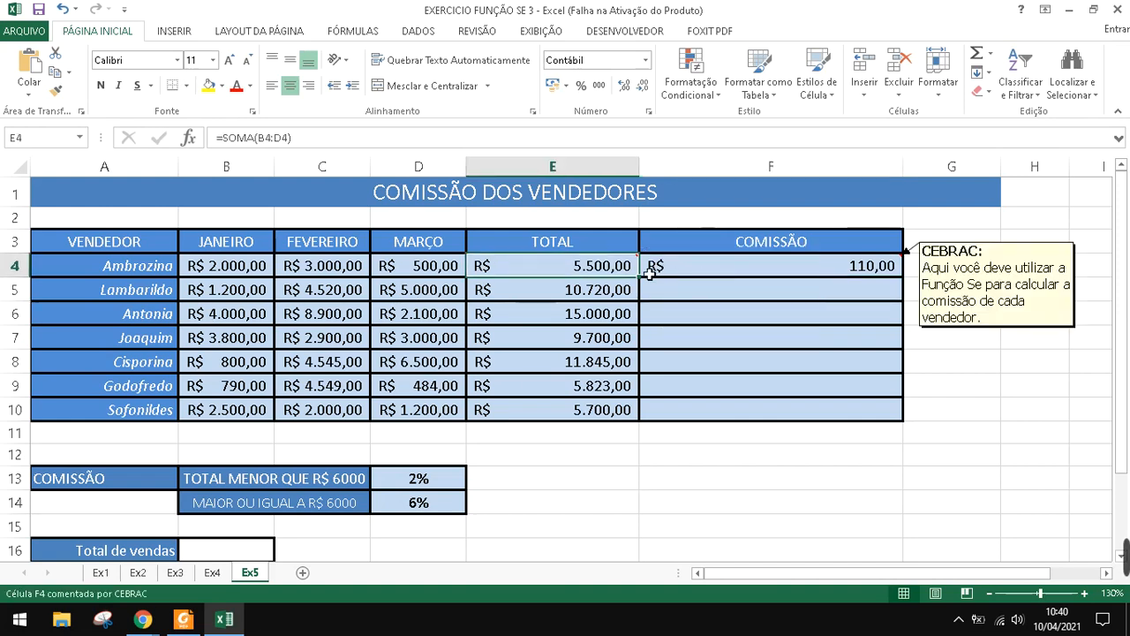
pyautogui.click(854, 270)
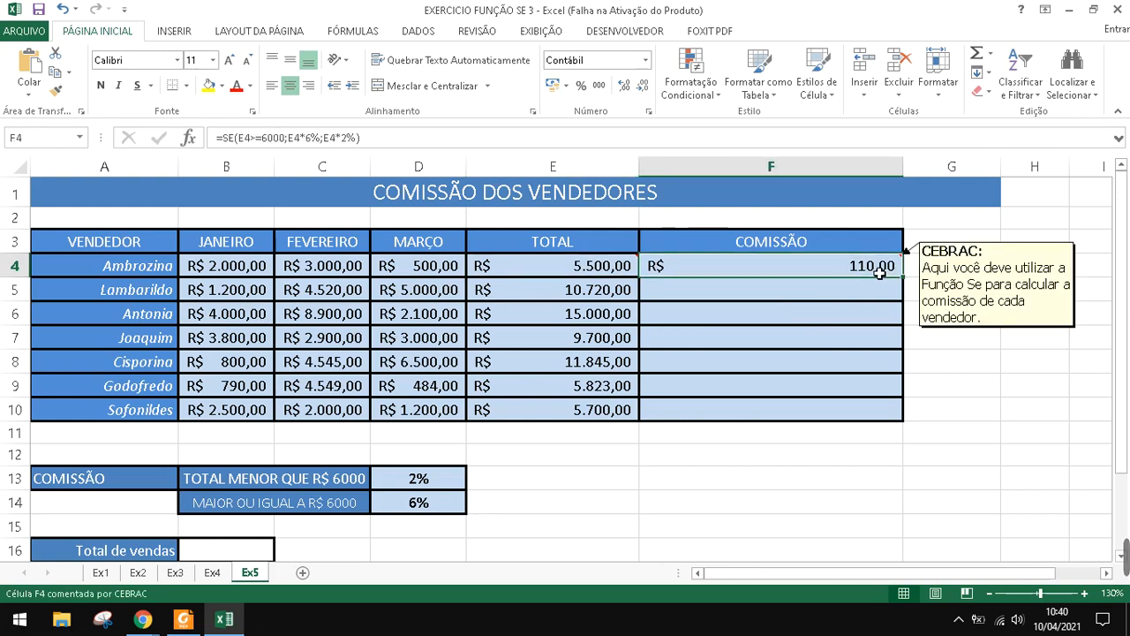
# Begin an SE formula in cell F5 with the logical test E5>=6000
pyautogui.click(800, 296)
pyautogui.write('=SE')
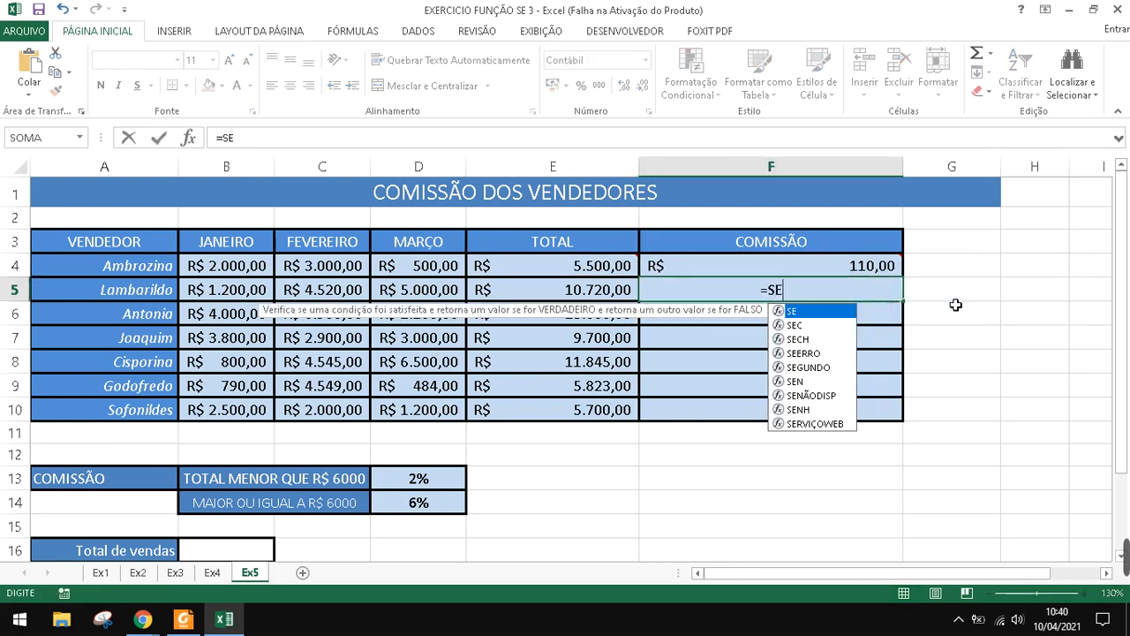
pyautogui.write('(')
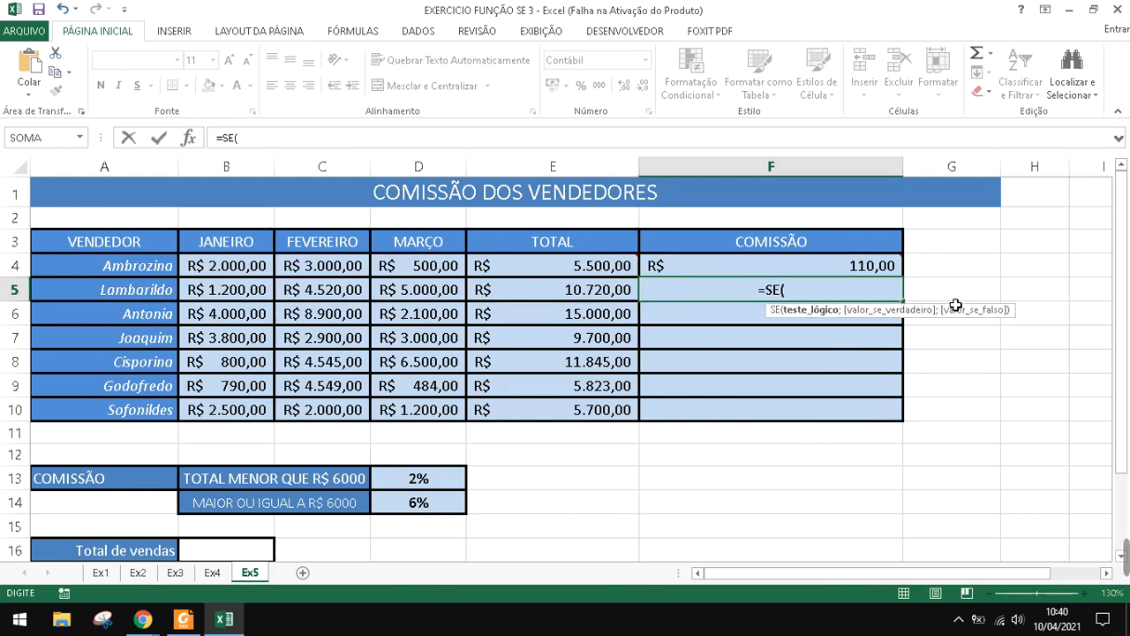
pyautogui.click(554, 291)
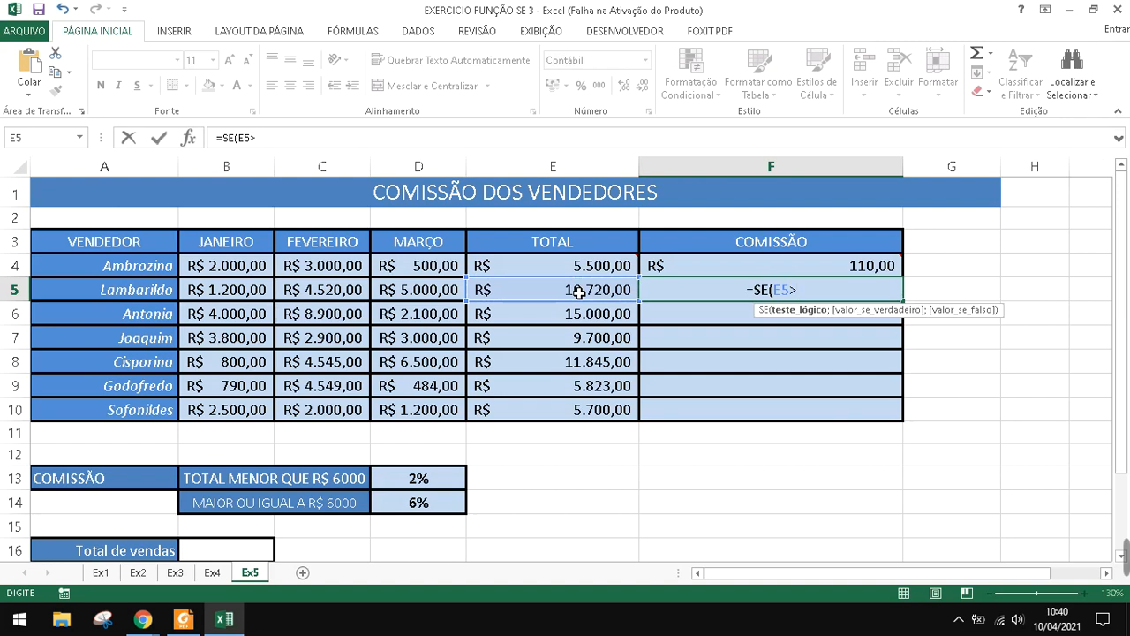
pyautogui.write('=6000;')
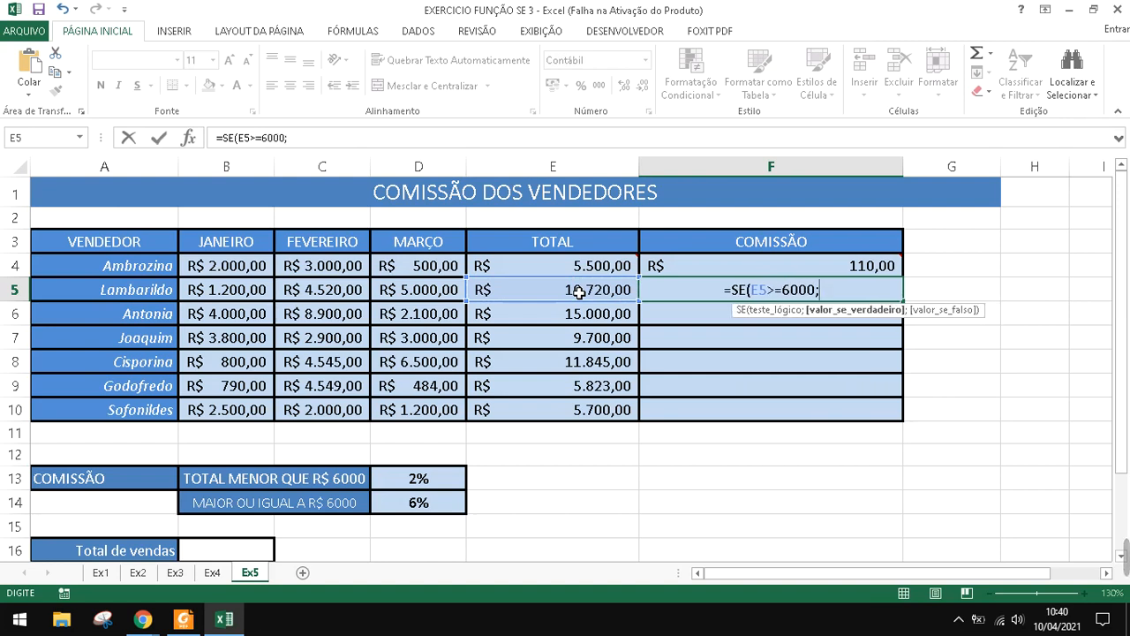
# Complete the F5 formula with E5*6% as the true value and E5*2% as the false value, and review it
pyautogui.click(579, 293)
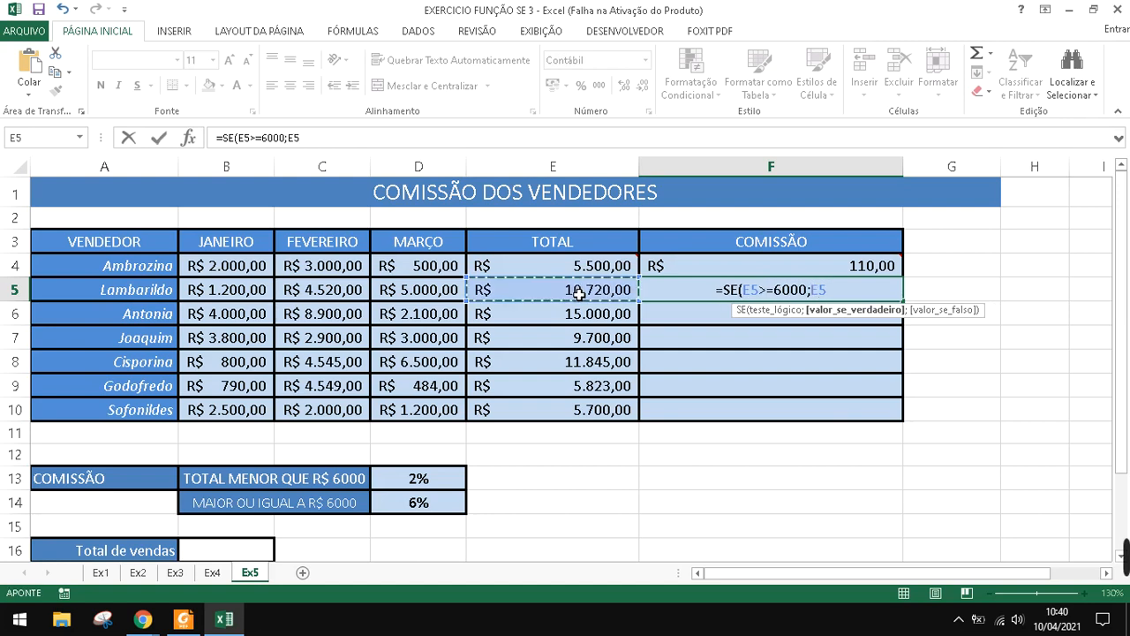
pyautogui.write('*')
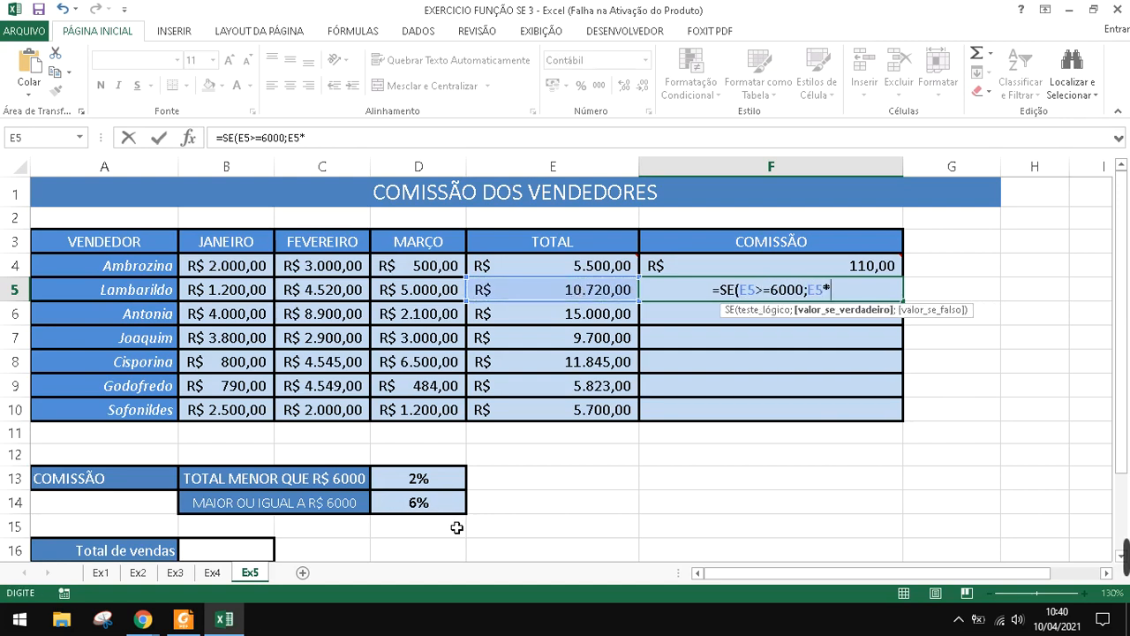
pyautogui.write('6%')
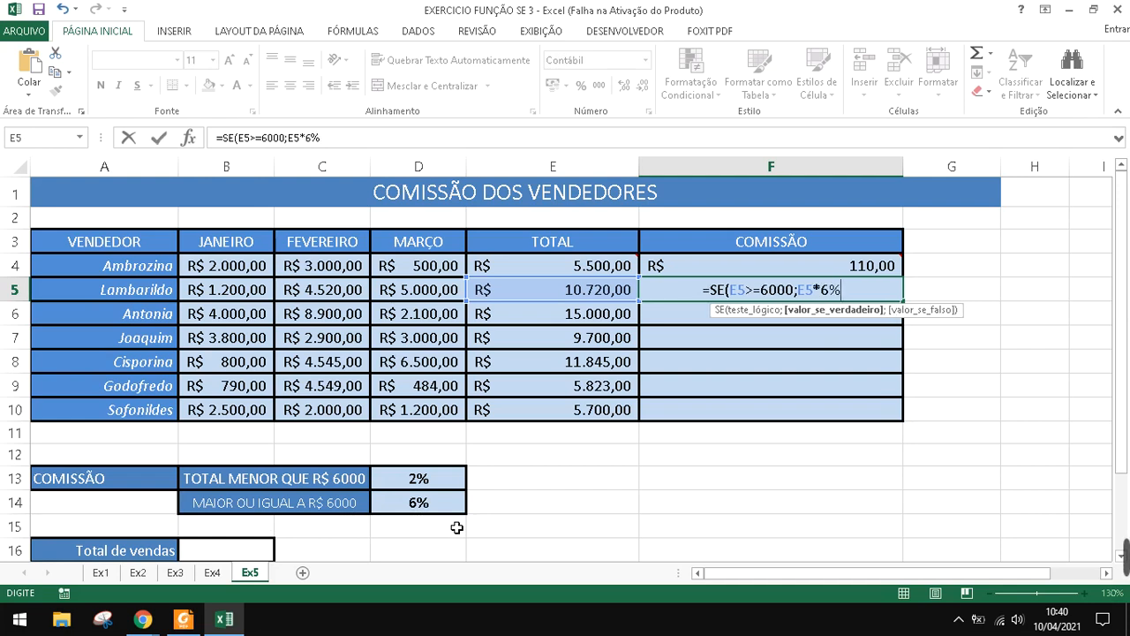
pyautogui.write(';')
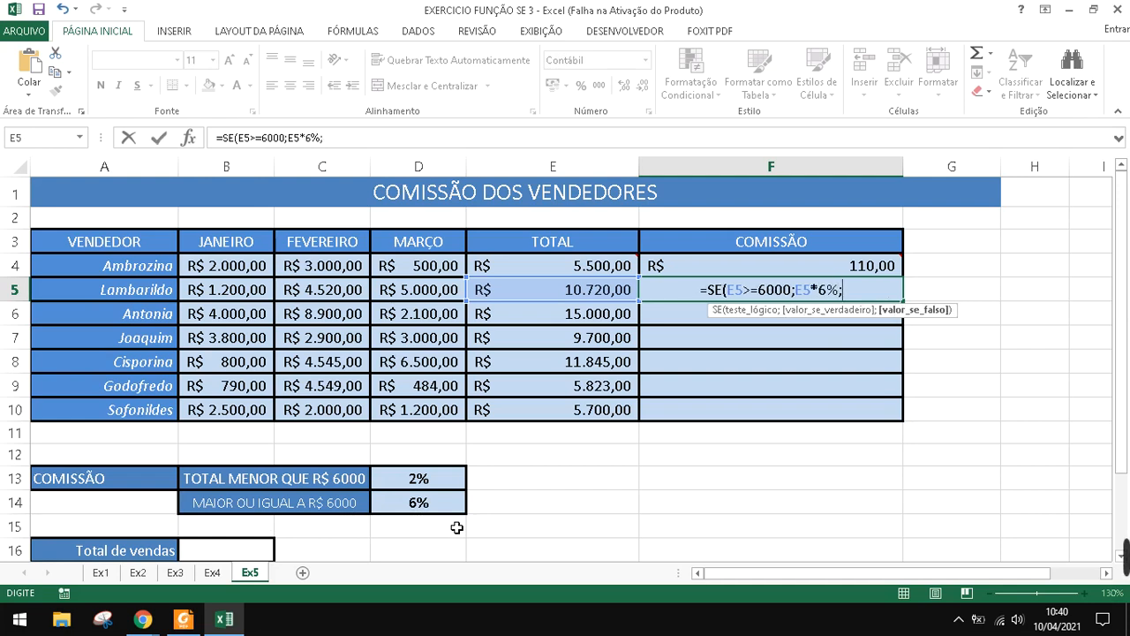
pyautogui.click(580, 298)
pyautogui.write('*')
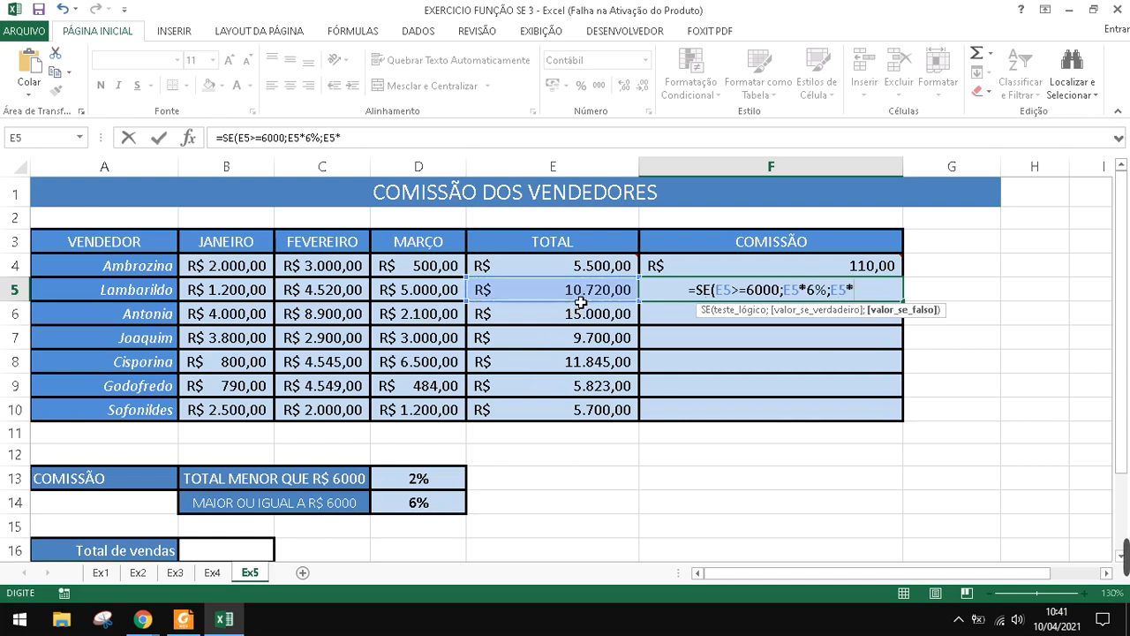
pyautogui.write('2')
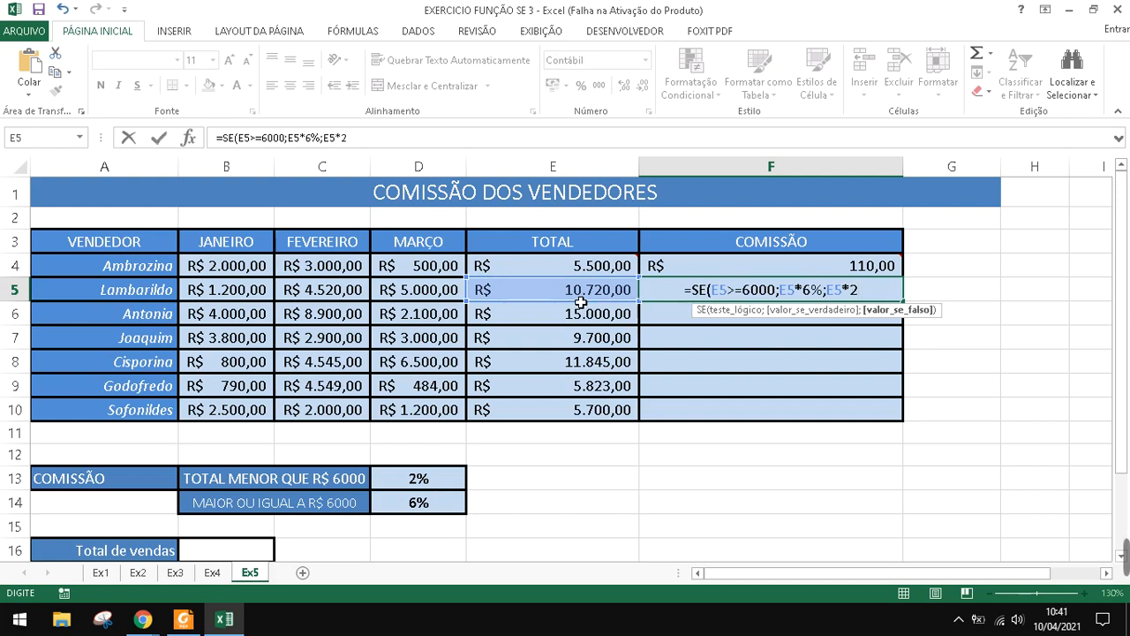
pyautogui.write('%)')
pyautogui.press('Return')
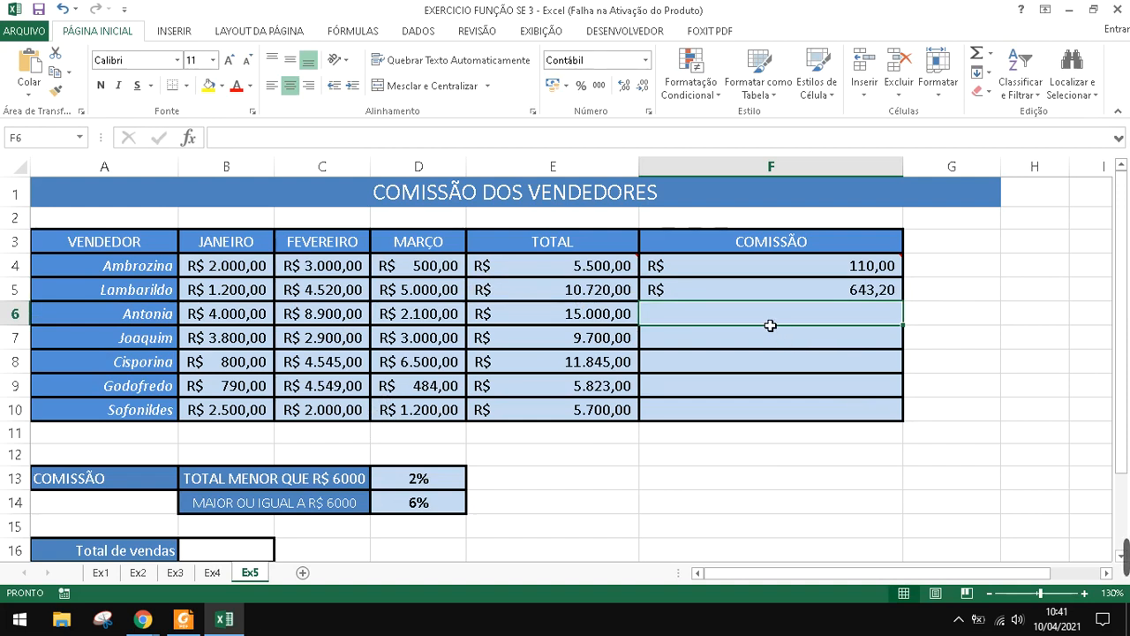
pyautogui.click(775, 295)
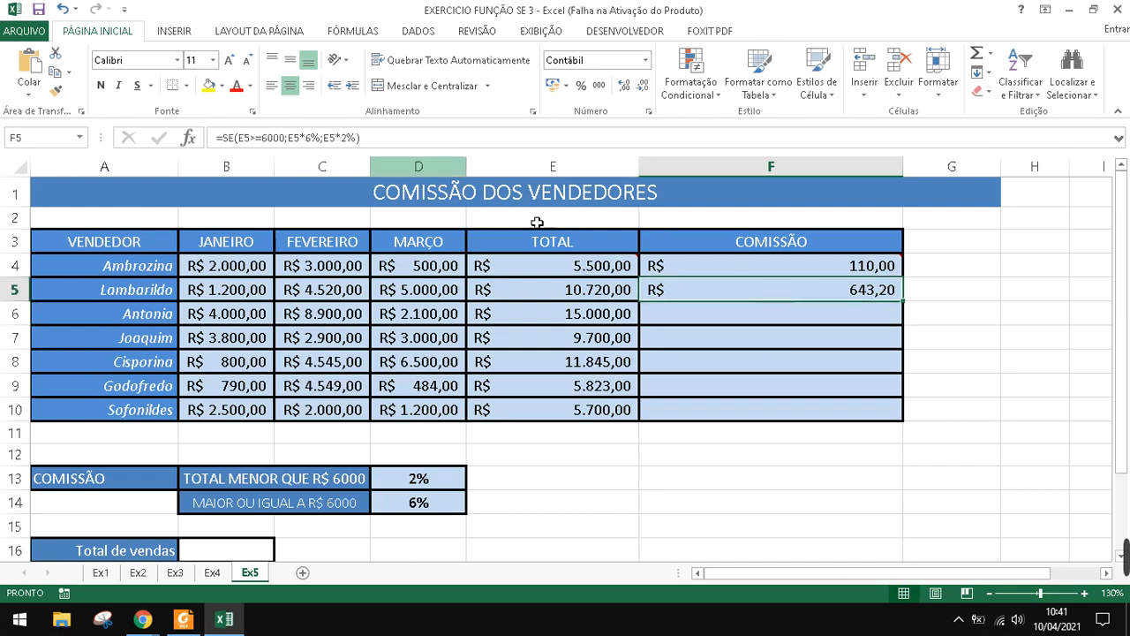
pyautogui.doubleClick(711, 292)
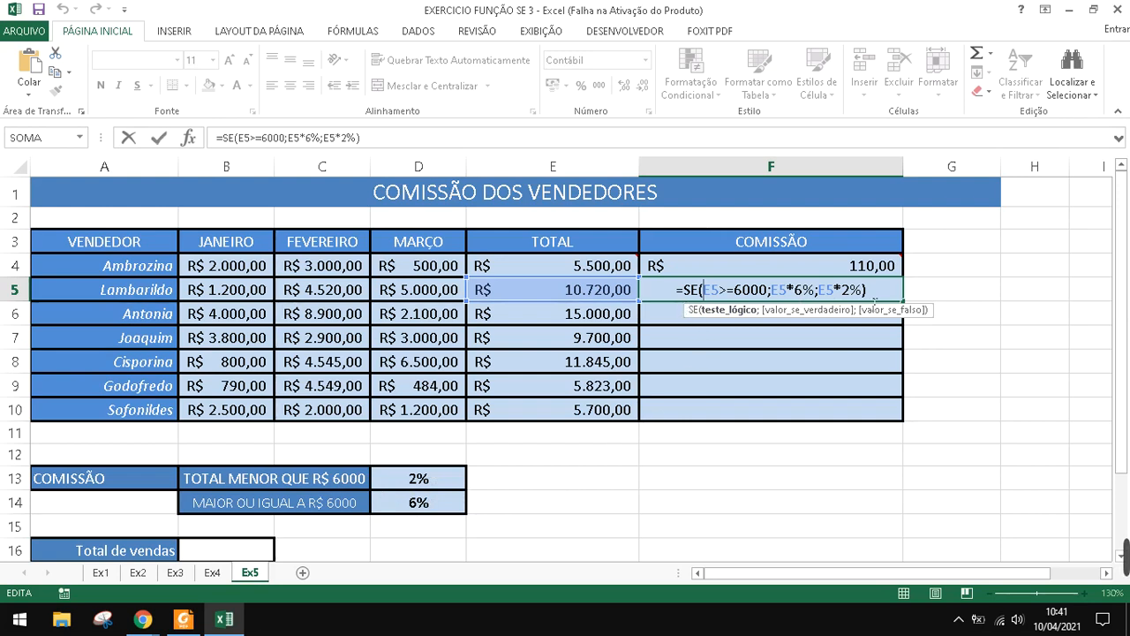
pyautogui.hotkey('ctrl', 'Return')
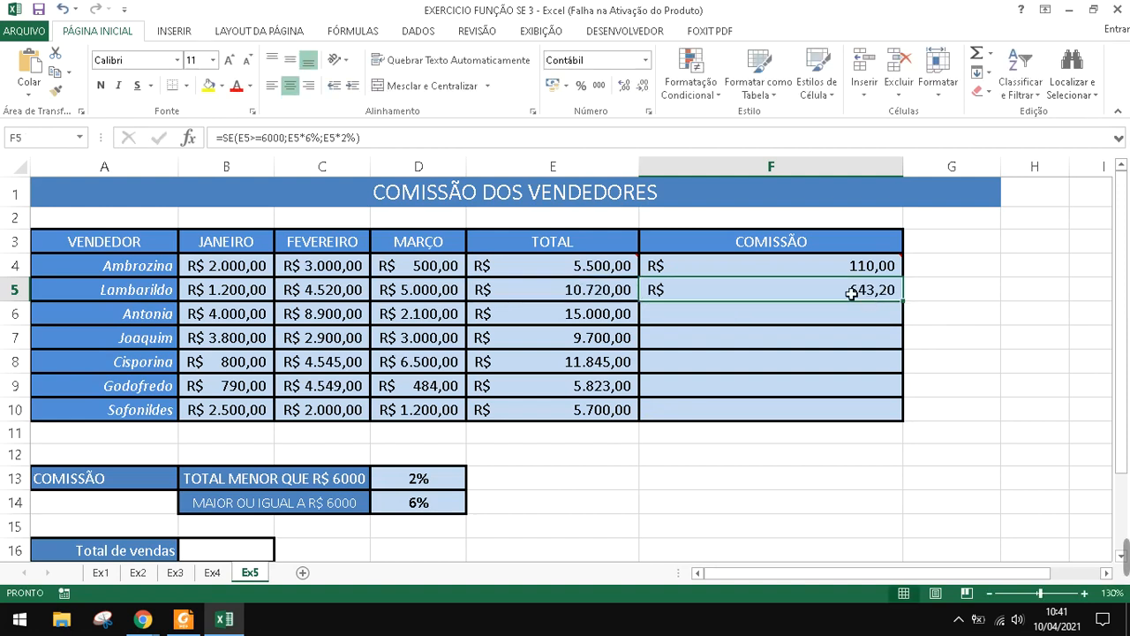
# Examine the sales summary labels in A16:A19 and return to the commission column at cell F6
pyautogui.scroll(-5, 208, 342)
pyautogui.scroll(1, 152, 293)
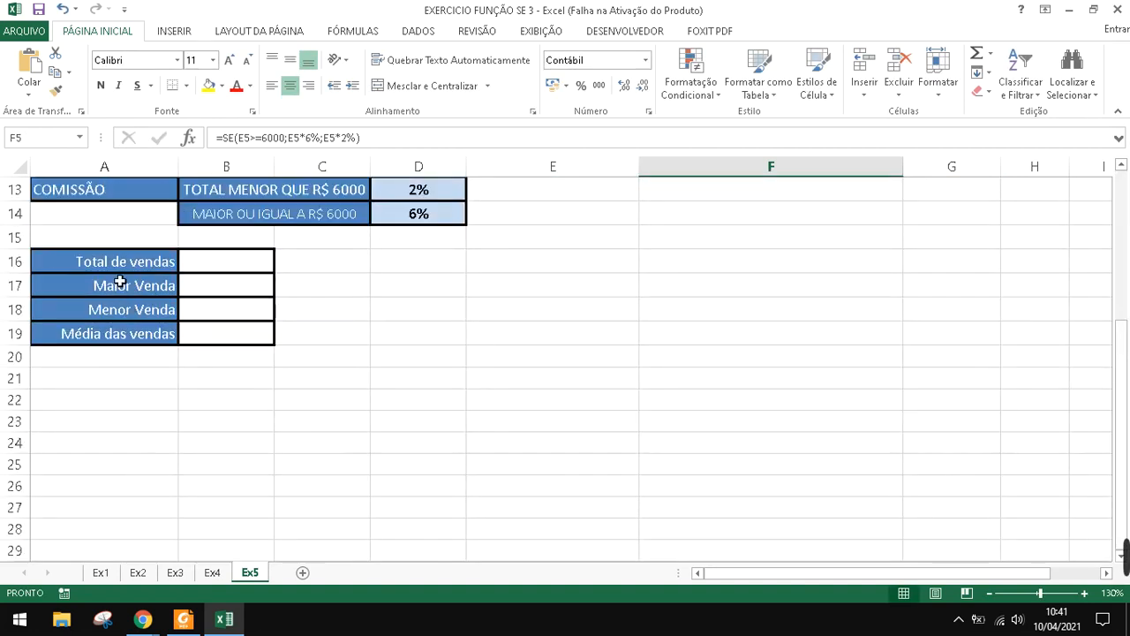
pyautogui.click(118, 272)
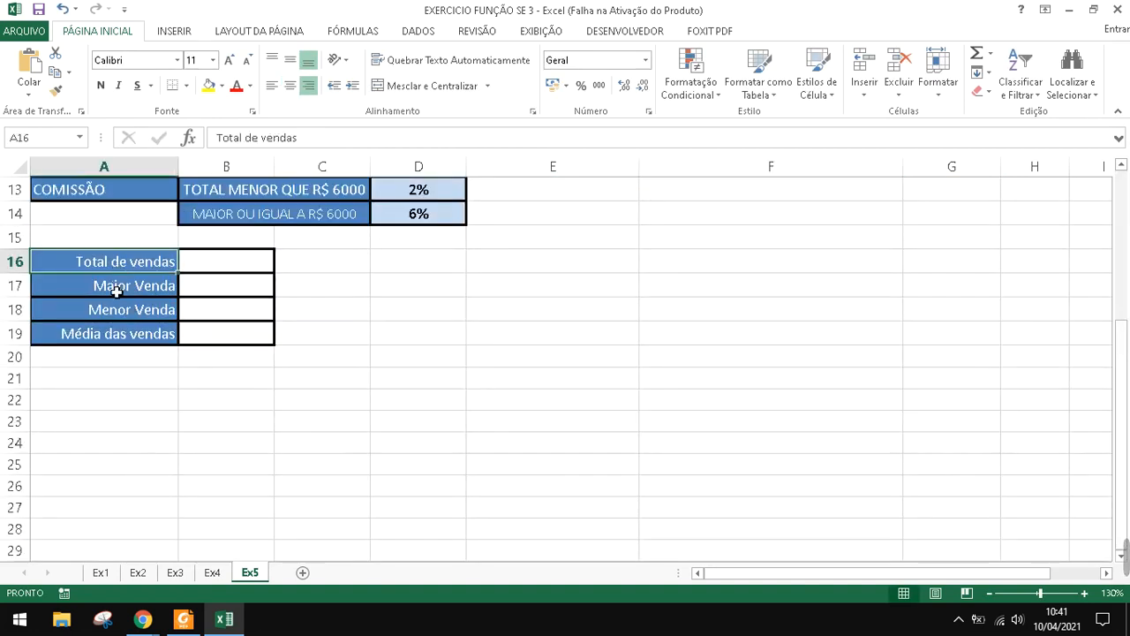
pyautogui.click(113, 288)
pyautogui.click(112, 310)
pyautogui.click(99, 333)
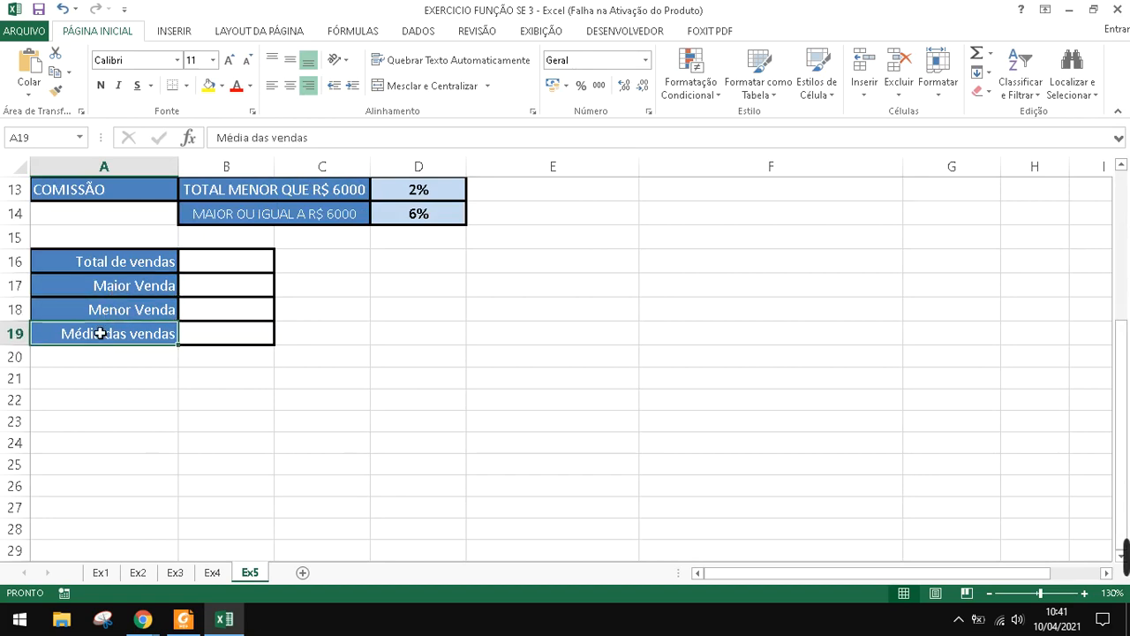
pyautogui.scroll(2, 381, 381)
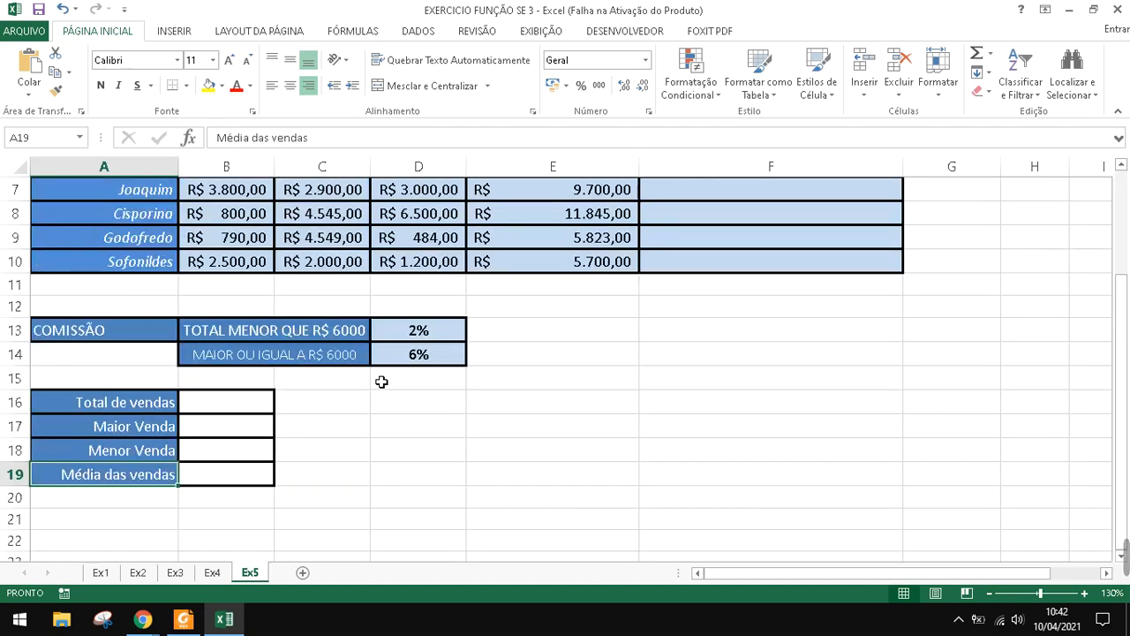
pyautogui.scroll(2, 380, 382)
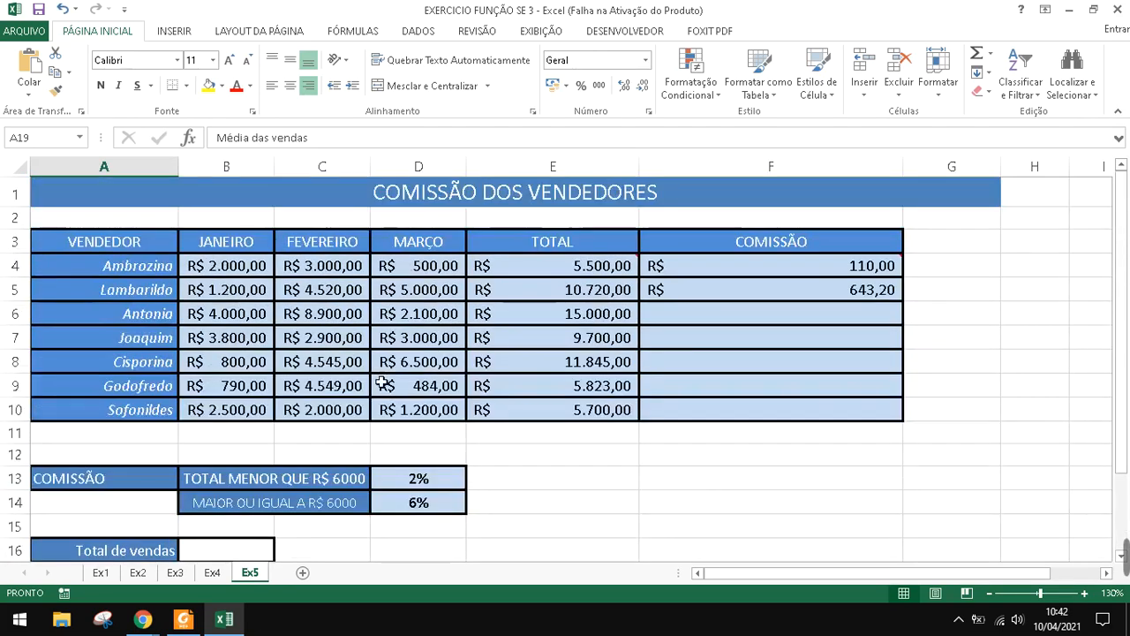
pyautogui.click(824, 317)
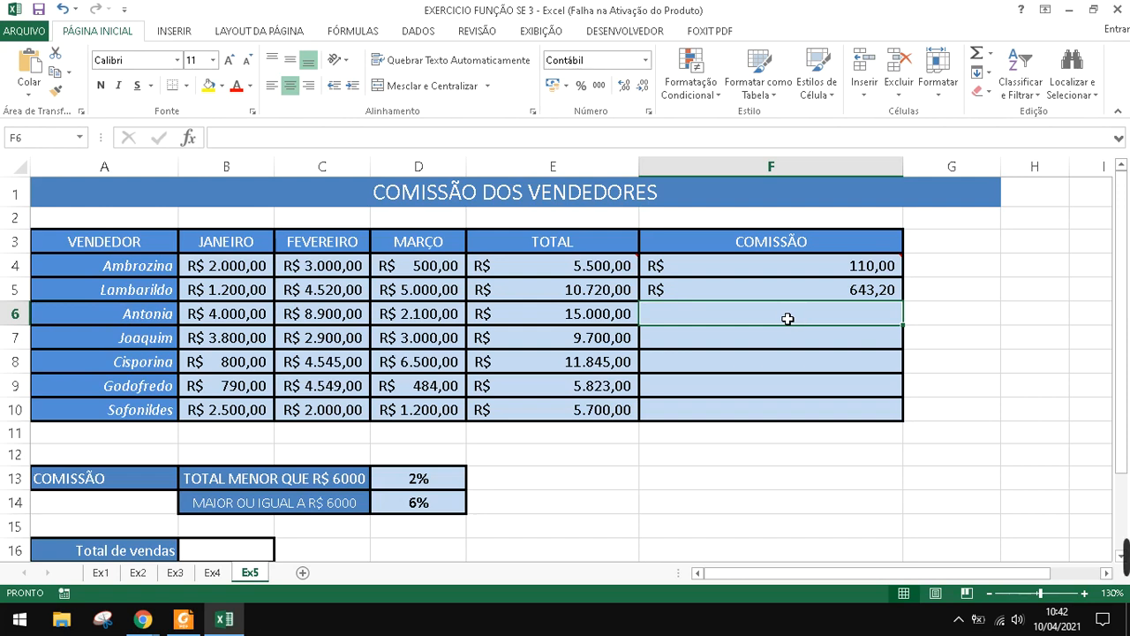
# Switch to the Google Meet window to read the chat messages and participant list, and look at the attendance sheet in Foxit Reader
pyautogui.click(141, 615)
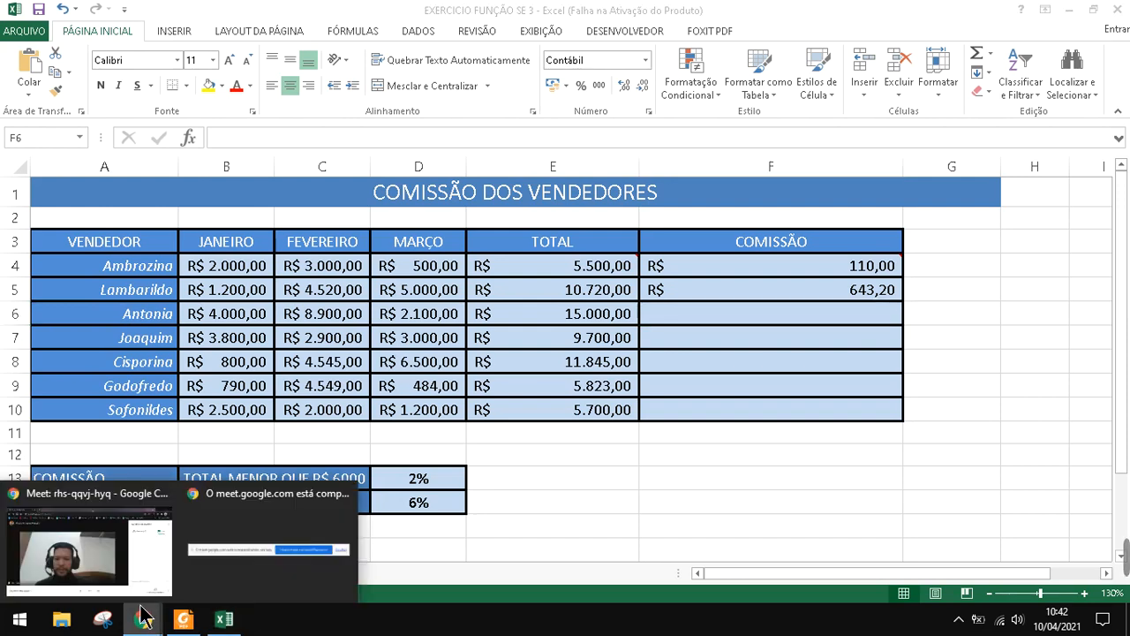
pyautogui.click(123, 542)
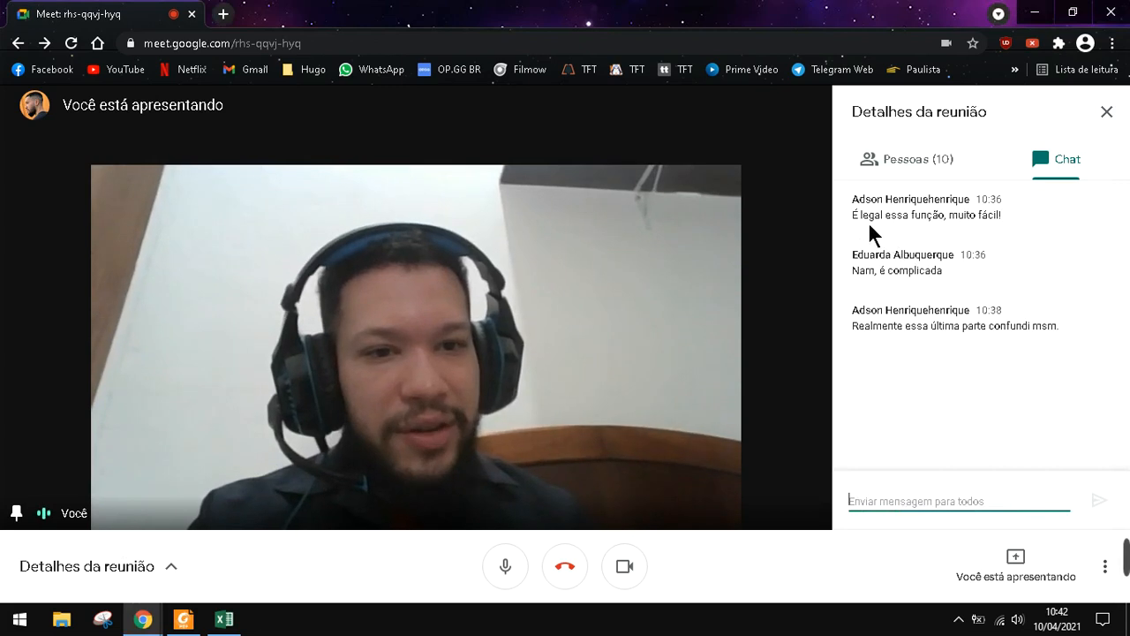
pyautogui.moveTo(1003, 215); pyautogui.dragTo(874, 214)
pyautogui.click(895, 233)
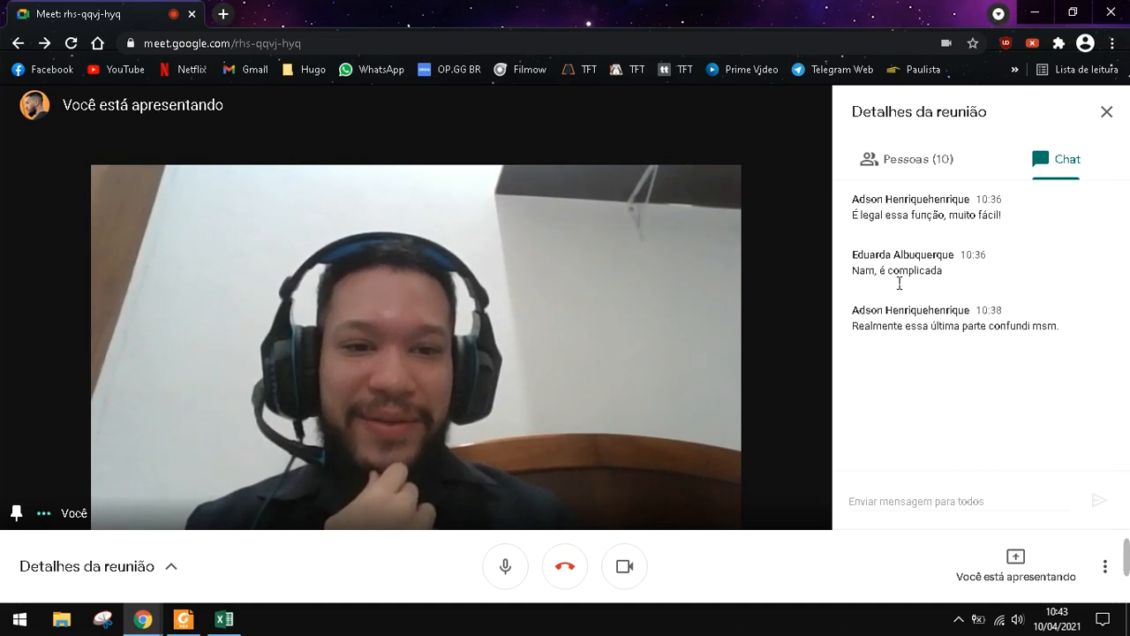
pyautogui.moveTo(878, 272); pyautogui.dragTo(921, 272)
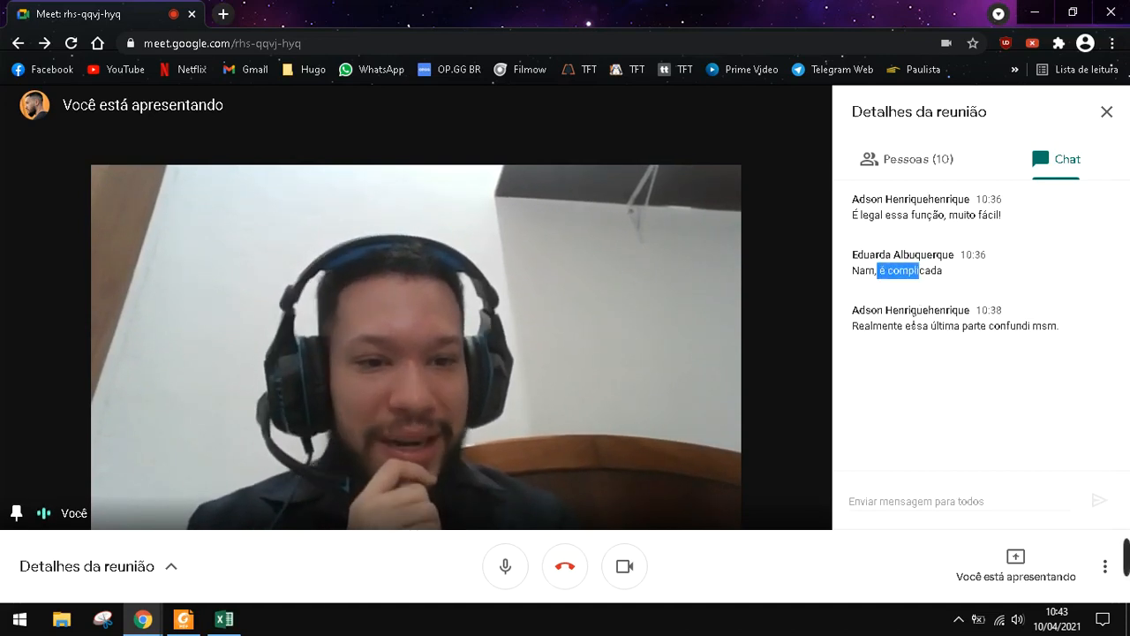
pyautogui.click(895, 336)
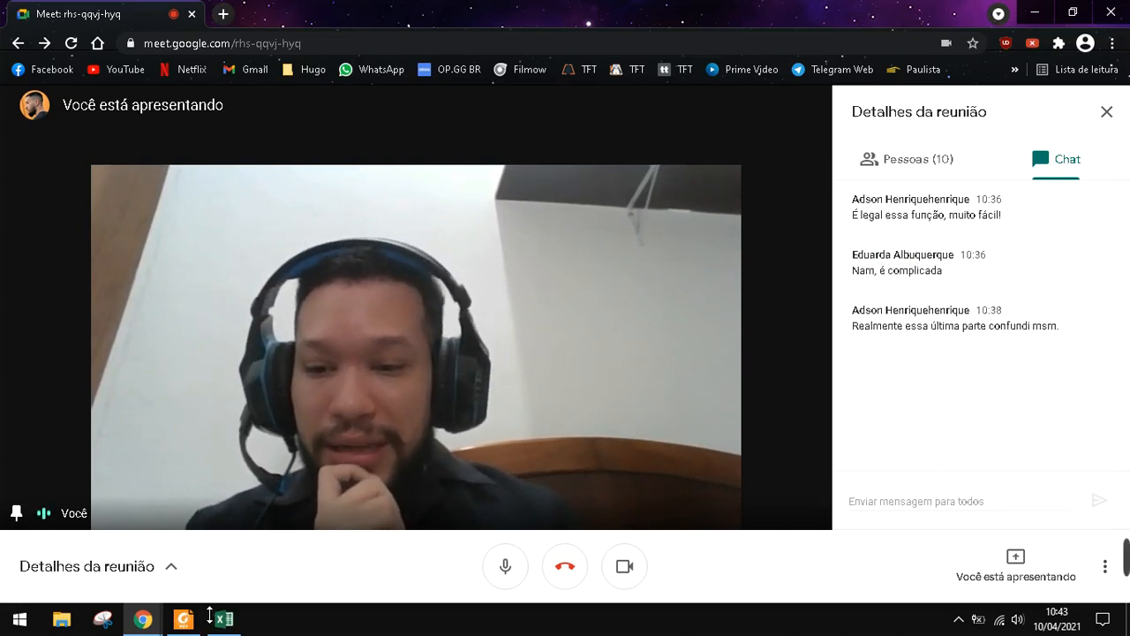
pyautogui.moveTo(225, 622)
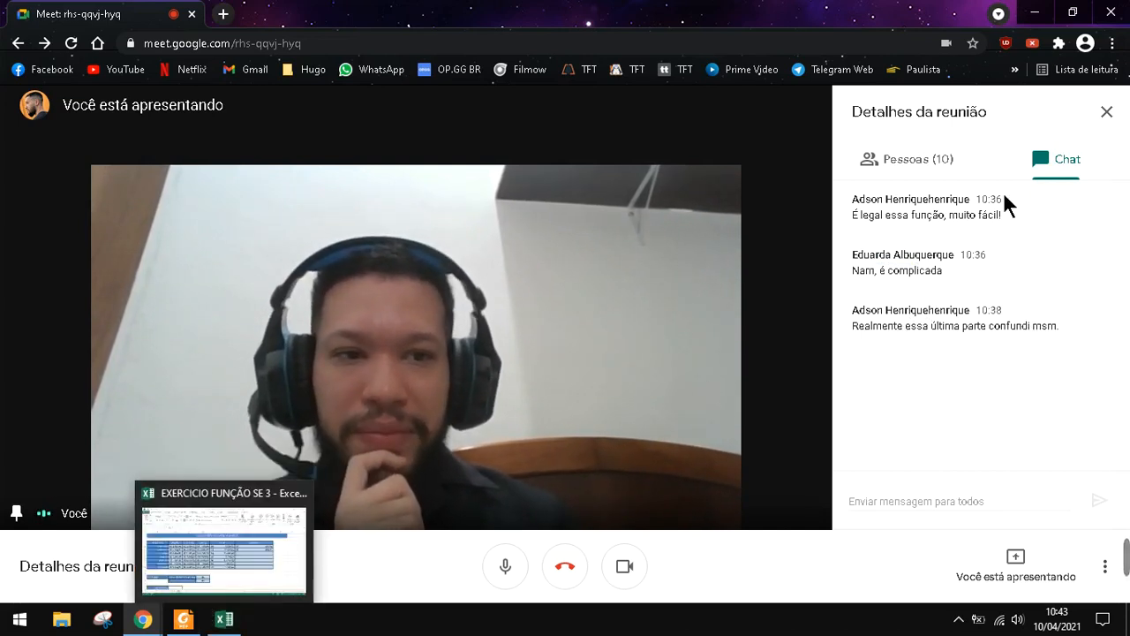
pyautogui.click(941, 163)
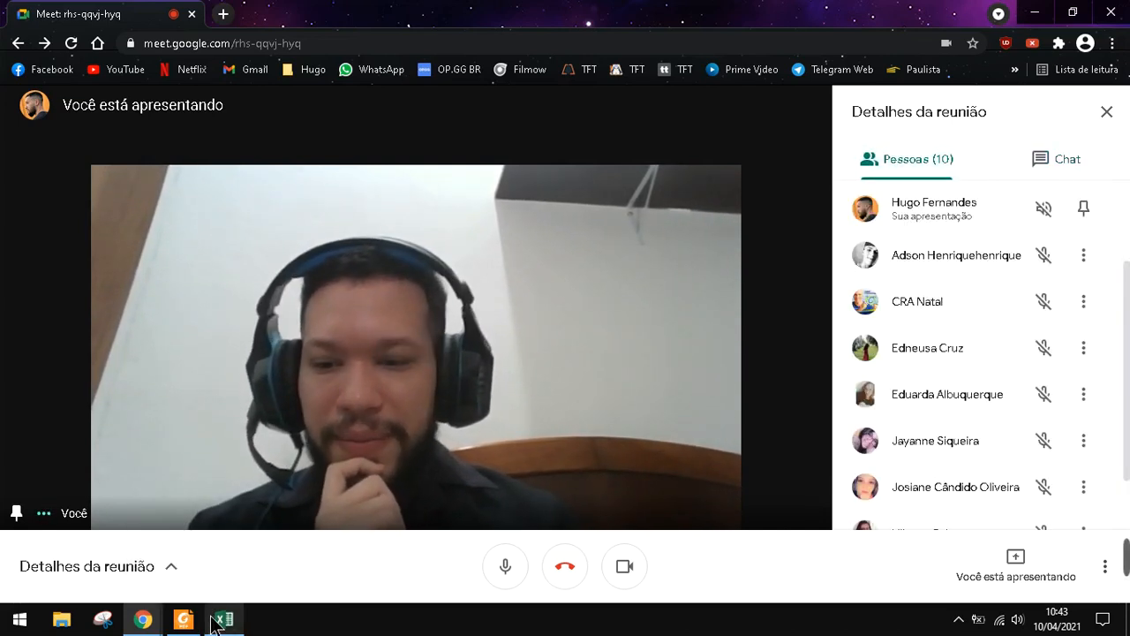
pyautogui.click(182, 619)
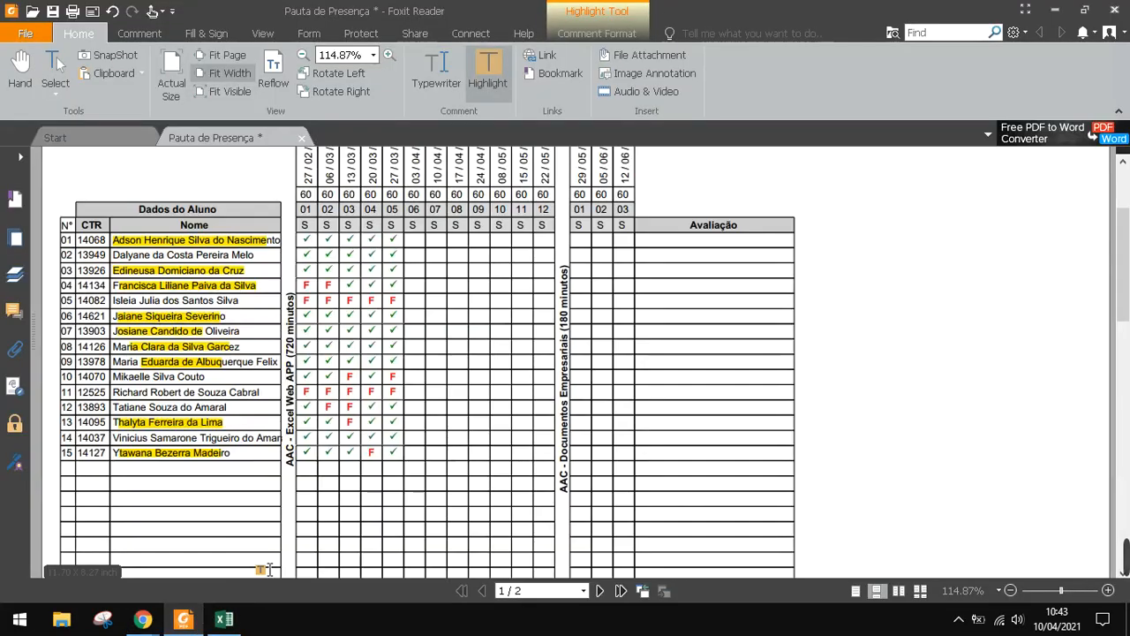
# Switch back to Excel and examine the summary rows Total de vendas to Média das vendas on Ex5 against the sales table
pyautogui.click(225, 619)
pyautogui.click(250, 572)
pyautogui.scroll(-5, 272, 349)
pyautogui.scroll(2, 247, 335)
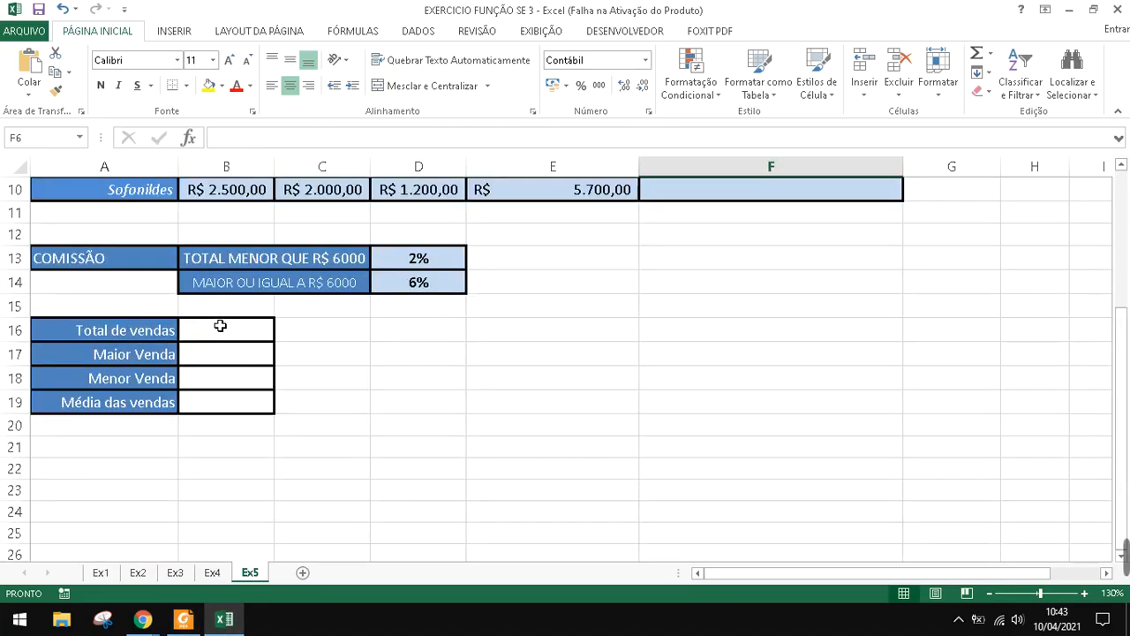
pyautogui.click(212, 336)
pyautogui.click(102, 331)
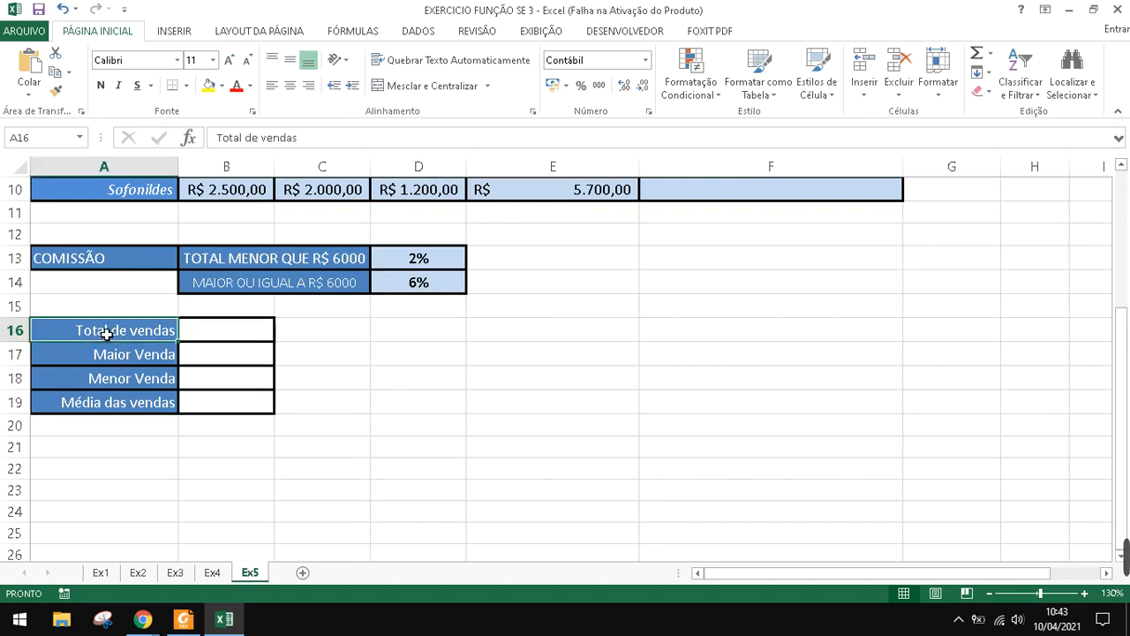
pyautogui.click(106, 354)
pyautogui.click(104, 378)
pyautogui.click(97, 400)
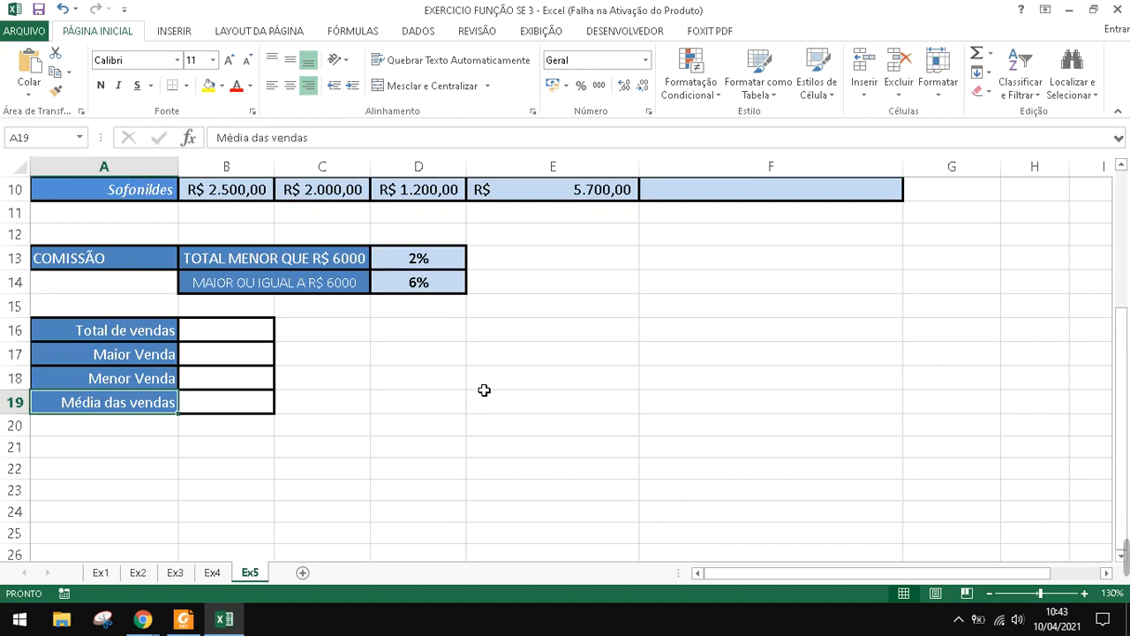
pyautogui.scroll(3, 484, 390)
pyautogui.moveTo(83, 241); pyautogui.dragTo(649, 432)
pyautogui.scroll(-3, 618, 411)
pyautogui.click(552, 353)
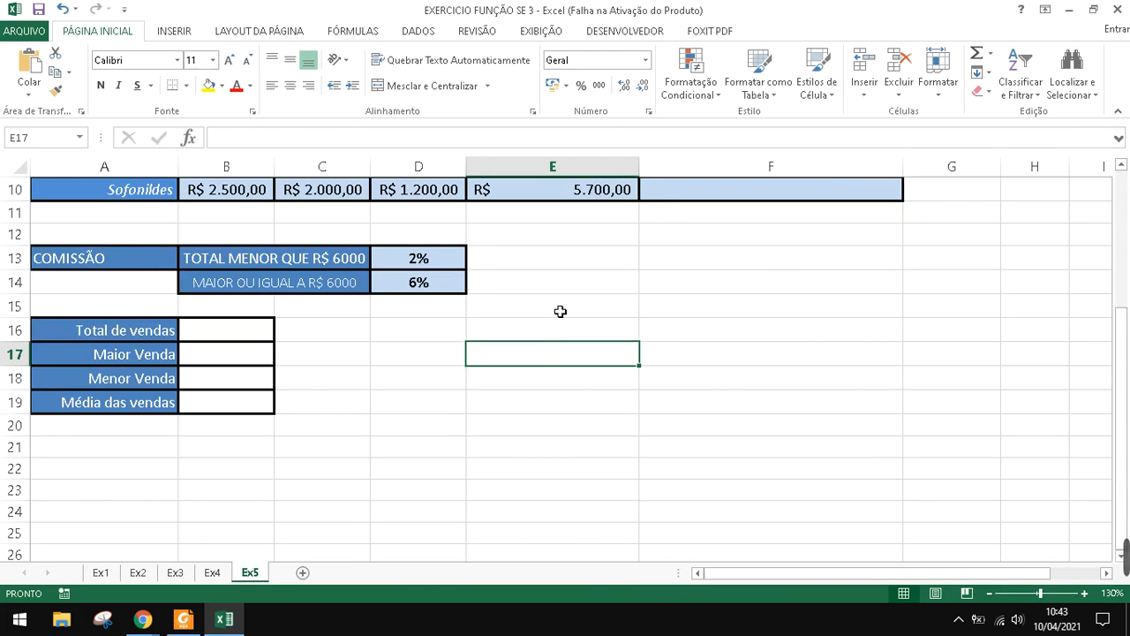
pyautogui.scroll(3, 560, 311)
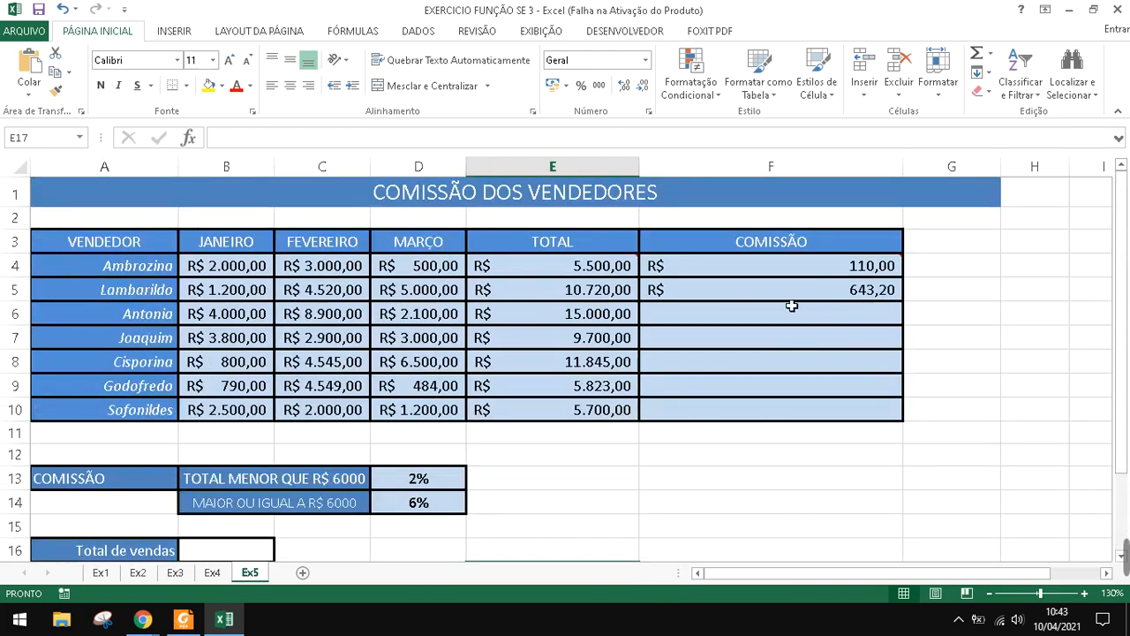
# Begin an SE formula in cell F6 with E6 as the first operand of its logical test
pyautogui.click(790, 292)
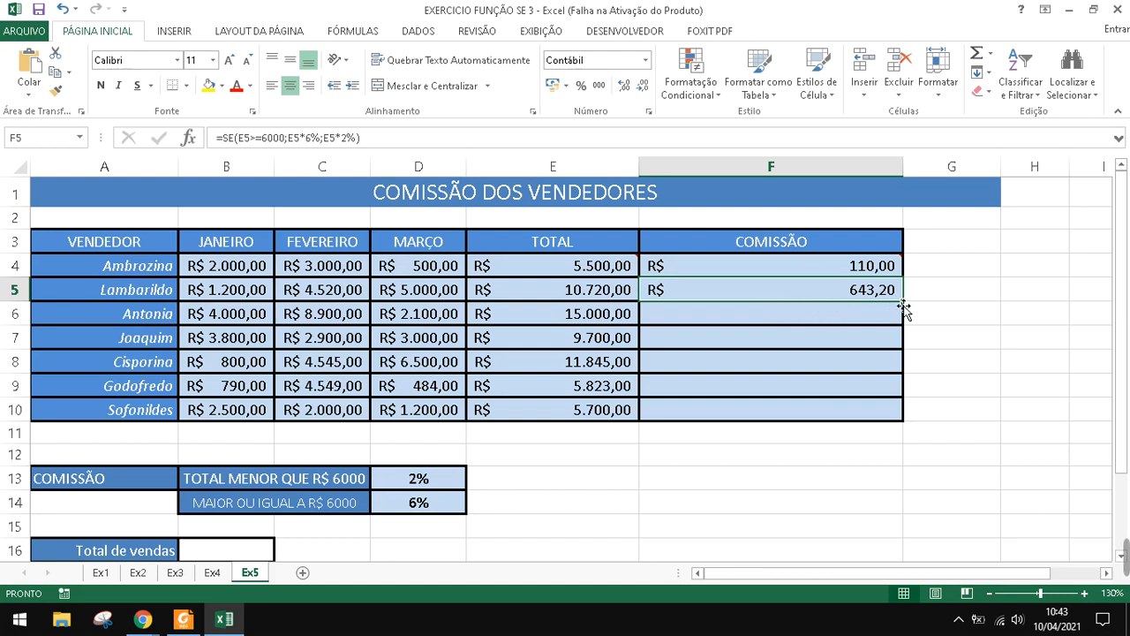
pyautogui.click(821, 313)
pyautogui.write('=SE')
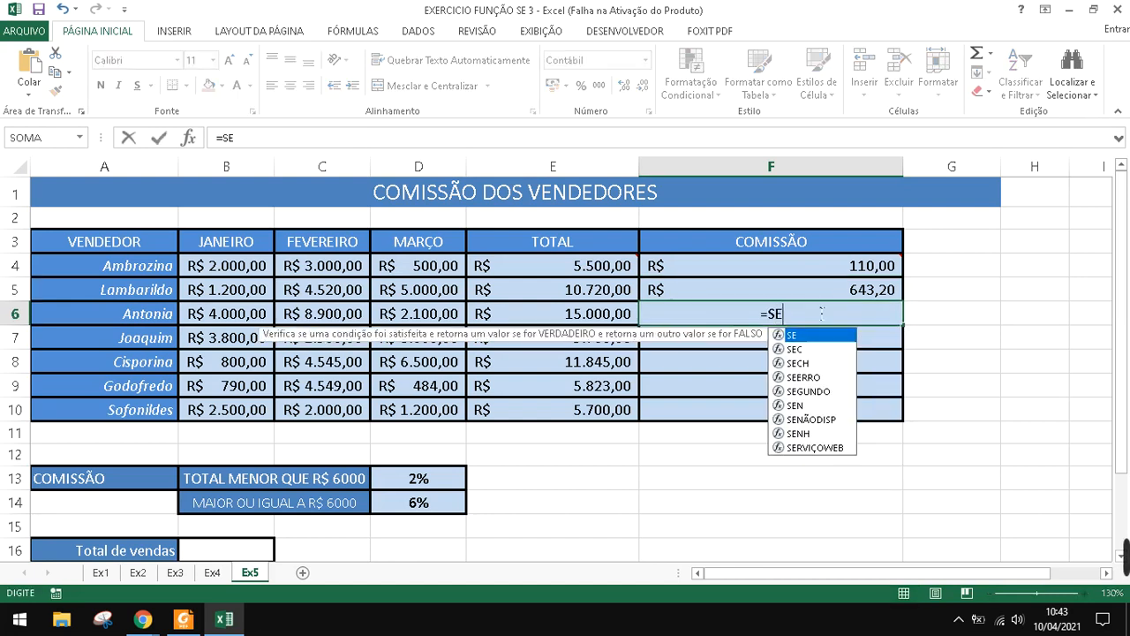
pyautogui.write('(')
pyautogui.click(606, 316)
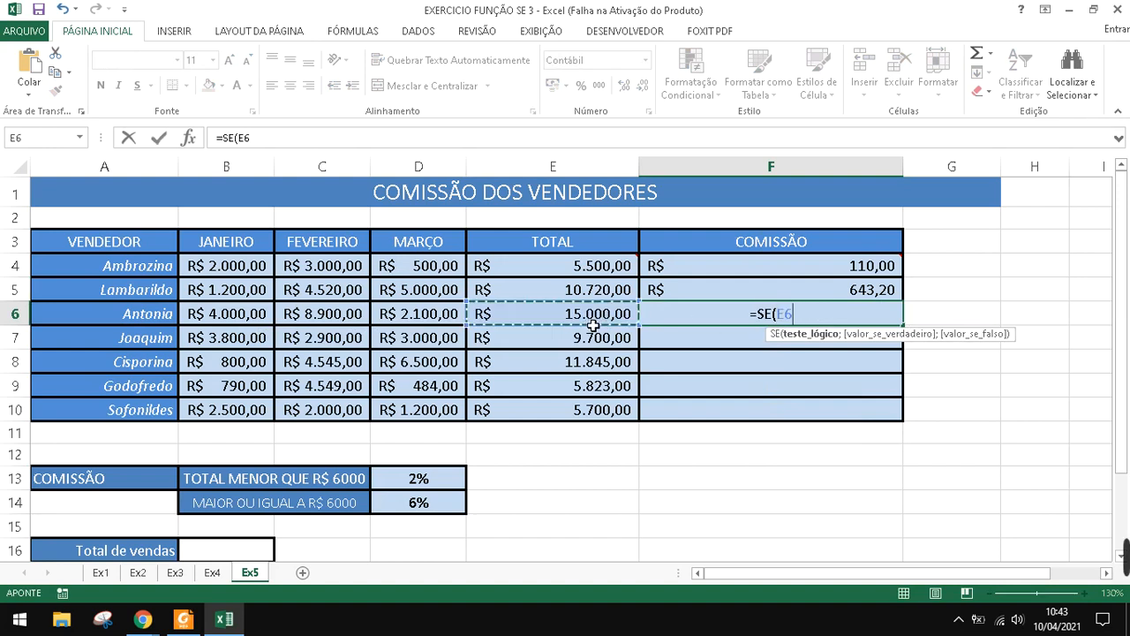
pyautogui.write('>=')
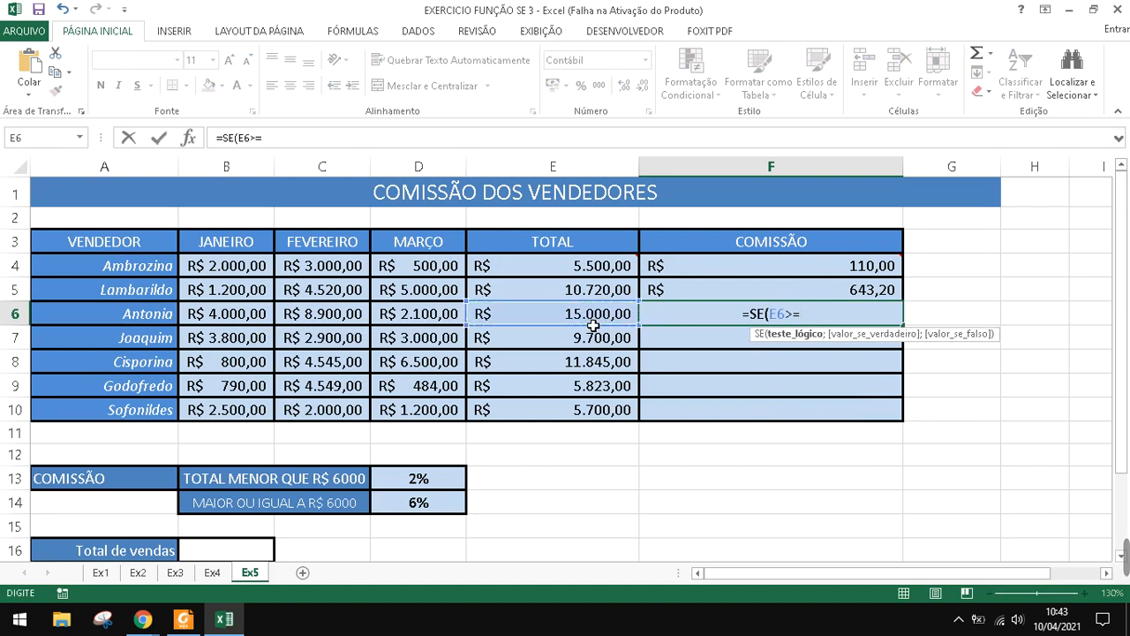
pyautogui.write('6000;')
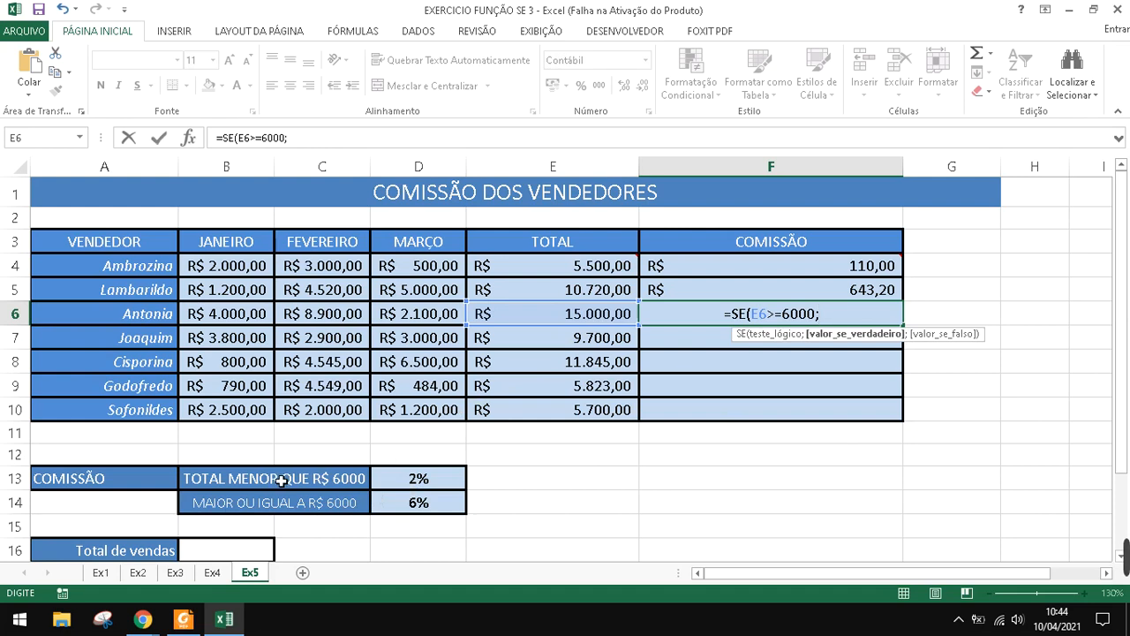
pyautogui.press('BackSpace')
pyautogui.press('BackSpace')
pyautogui.press('BackSpace')
pyautogui.press('BackSpace')
pyautogui.press('BackSpace')
pyautogui.press('BackSpace')
pyautogui.press('BackSpace')
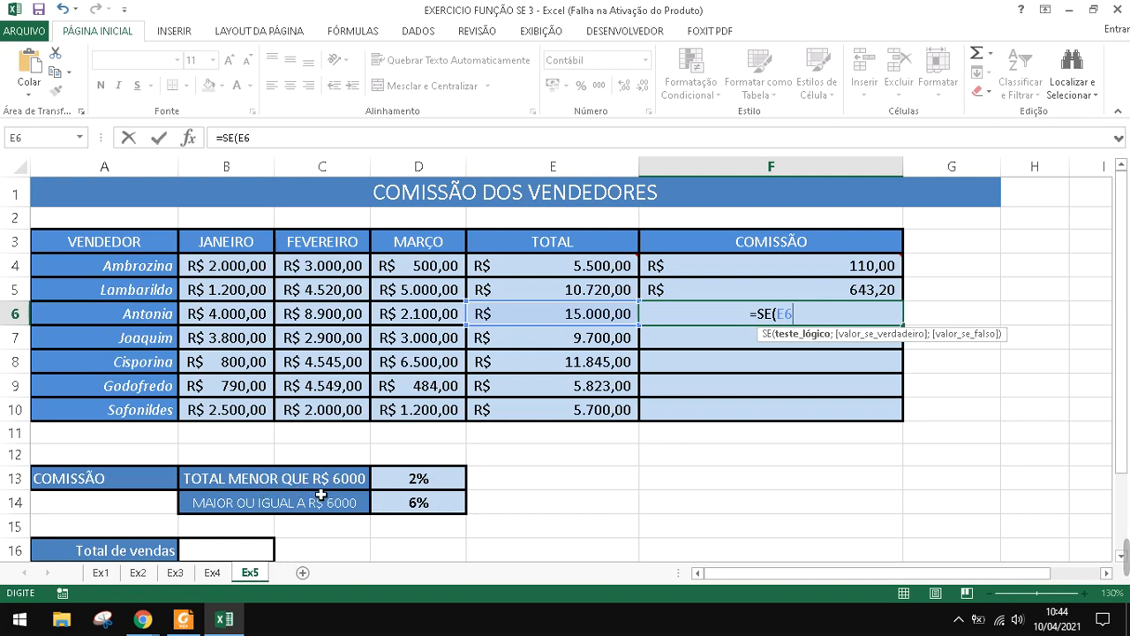
# Complete the F6 formula with the test E6<6000, E6*2% as the true value and E6*6% as the false value
pyautogui.write('<')
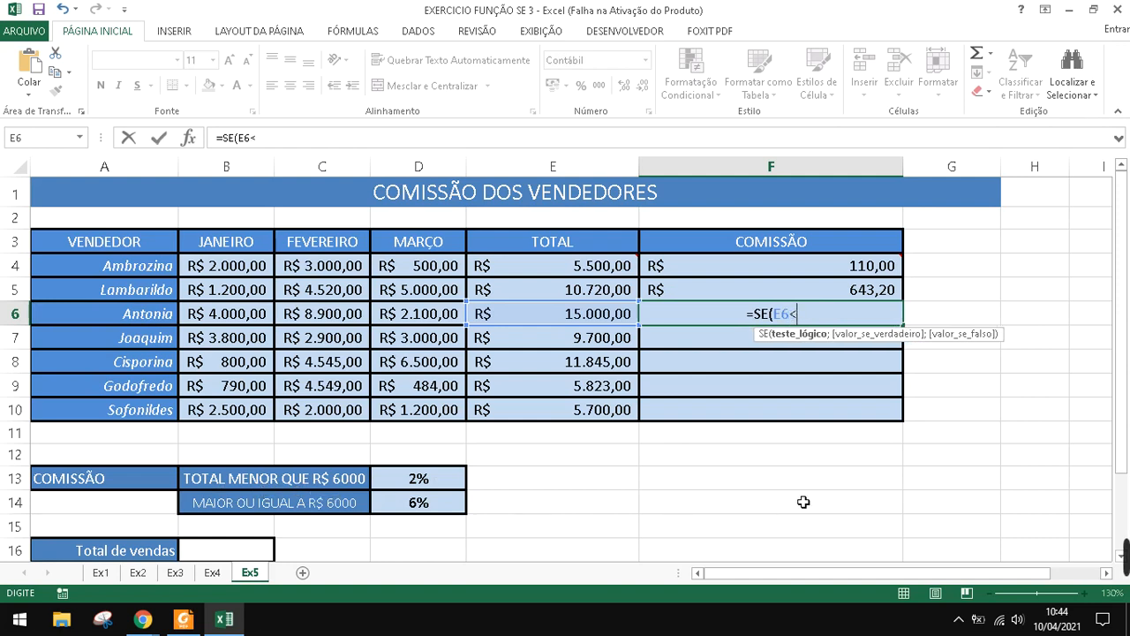
pyautogui.write('6000')
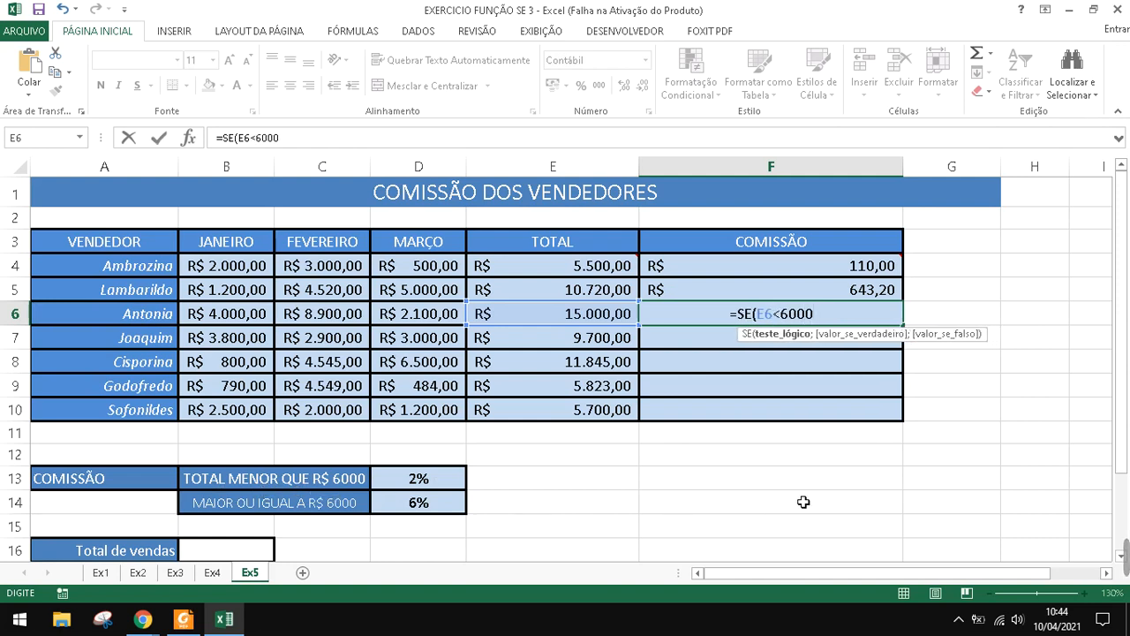
pyautogui.write(';')
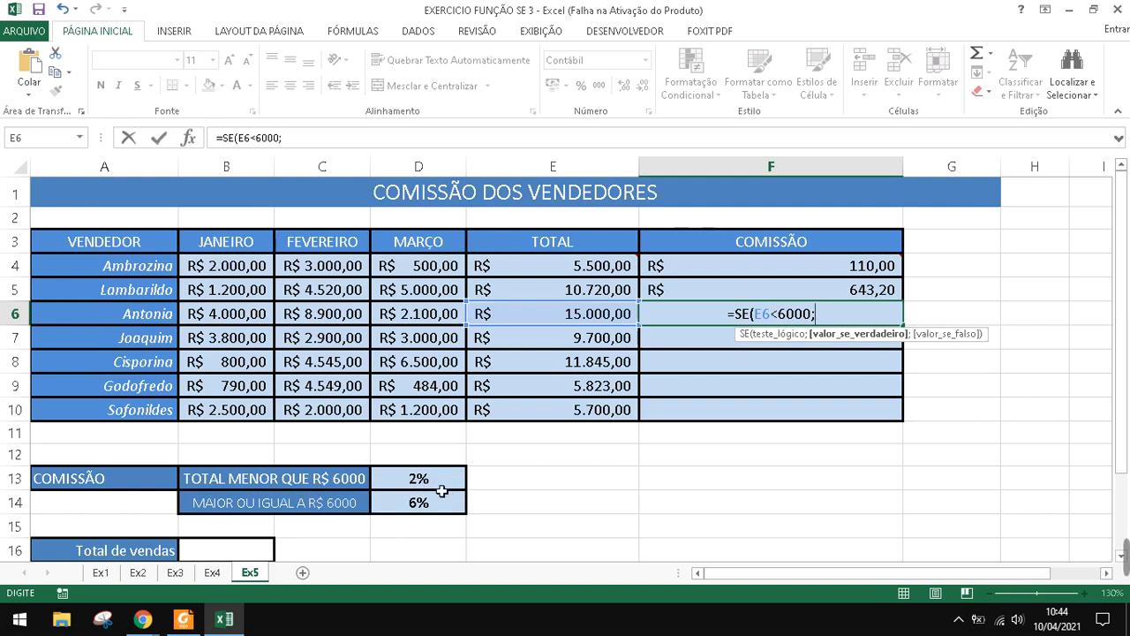
pyautogui.click(585, 319)
pyautogui.write('*2%')
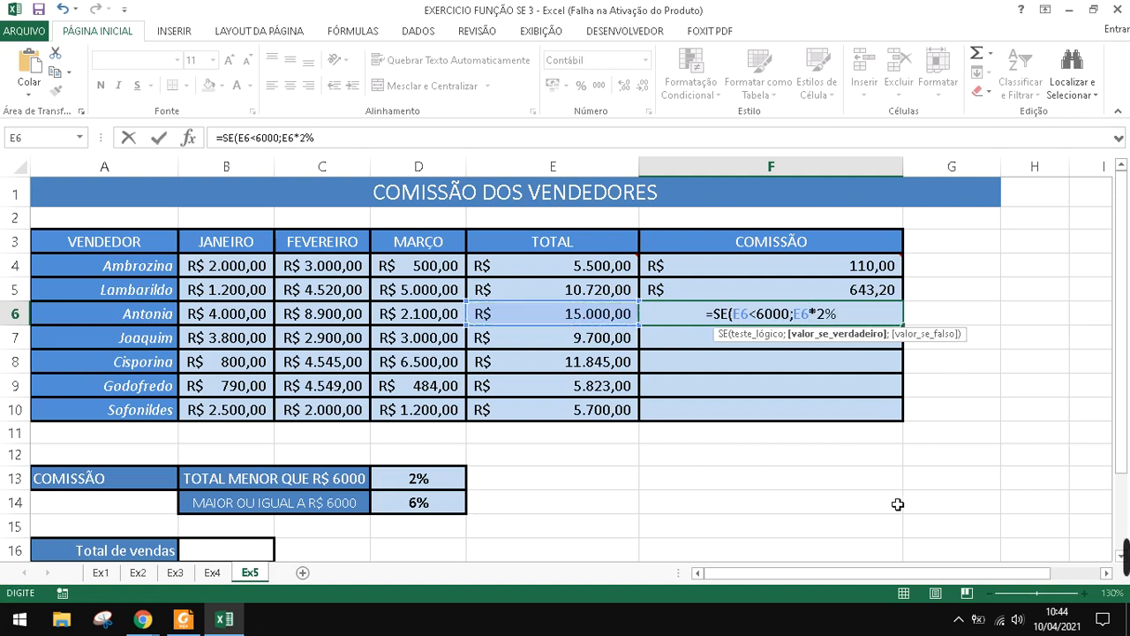
pyautogui.write(';')
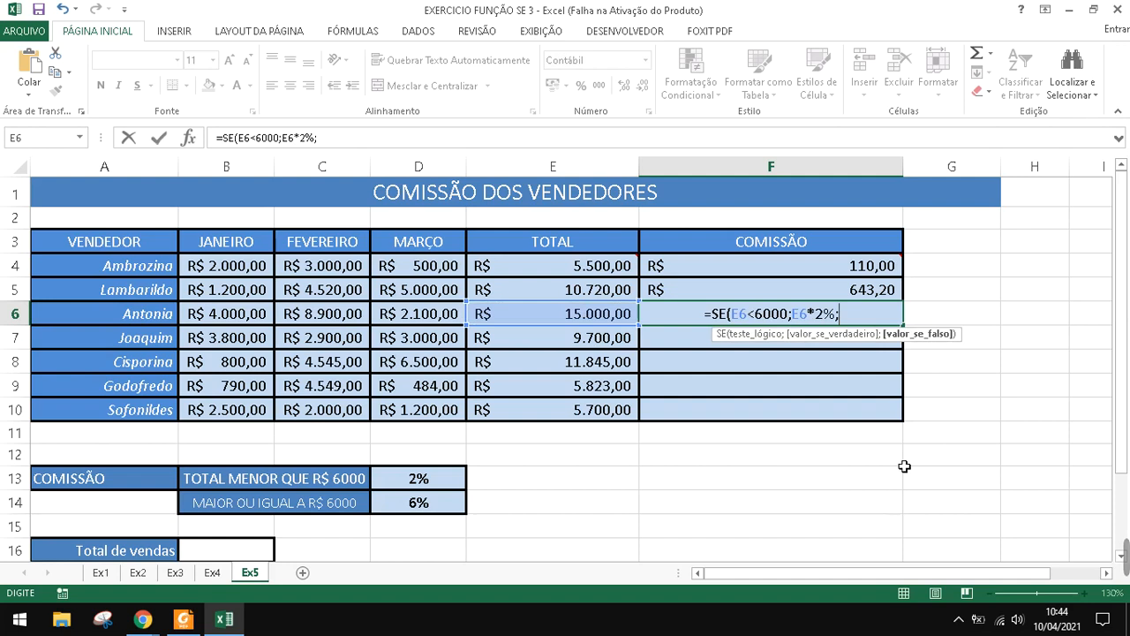
pyautogui.click(601, 320)
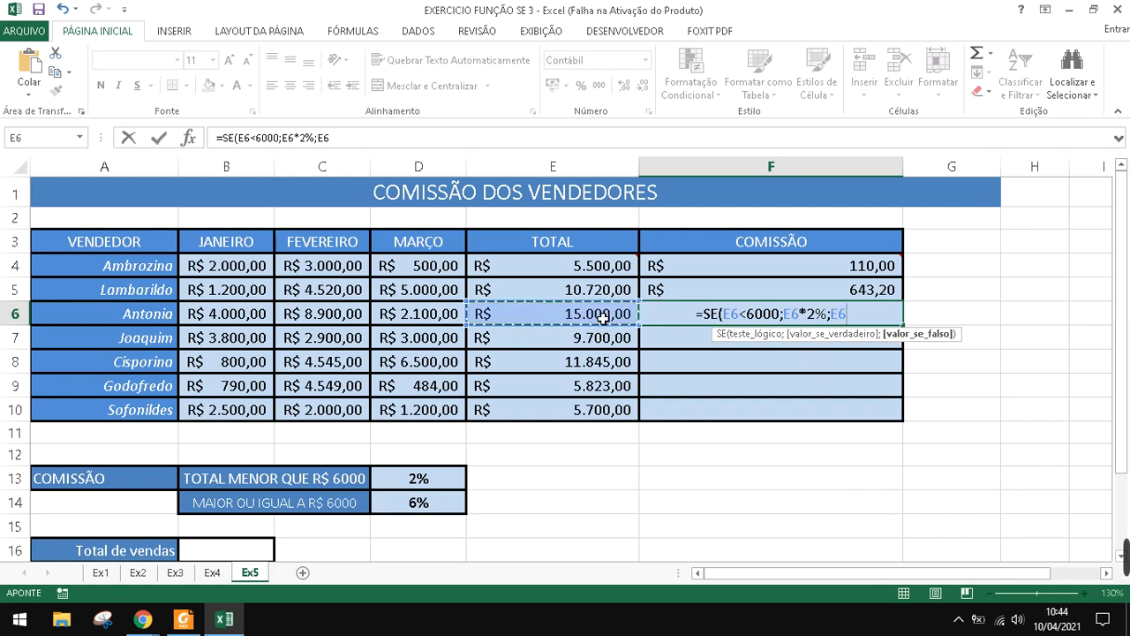
pyautogui.write('*6%')
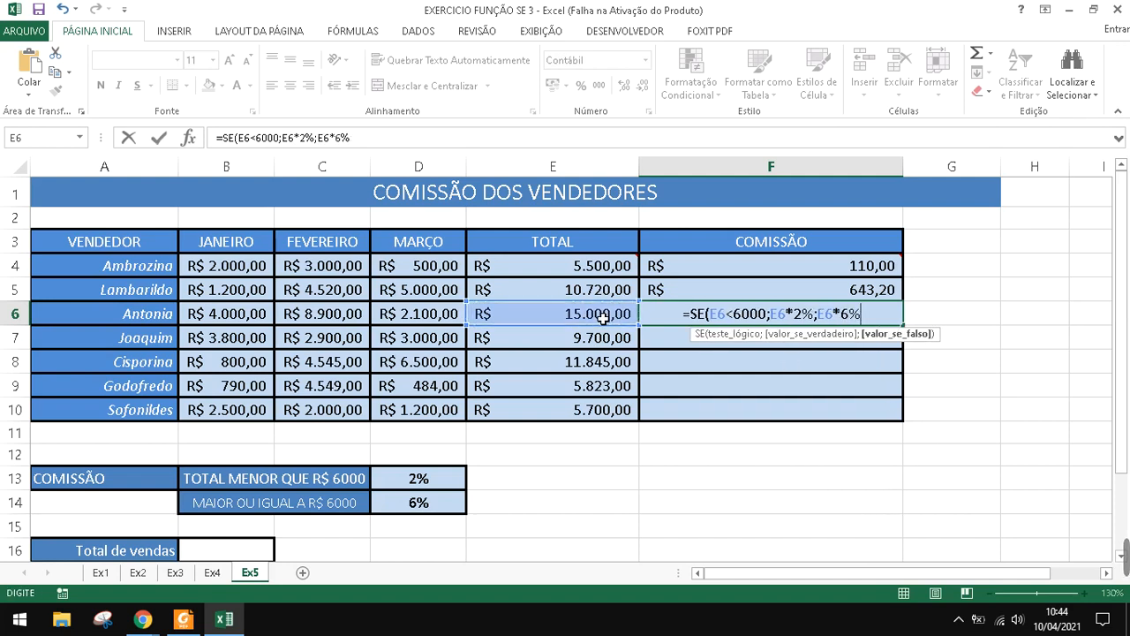
pyautogui.press('Return')
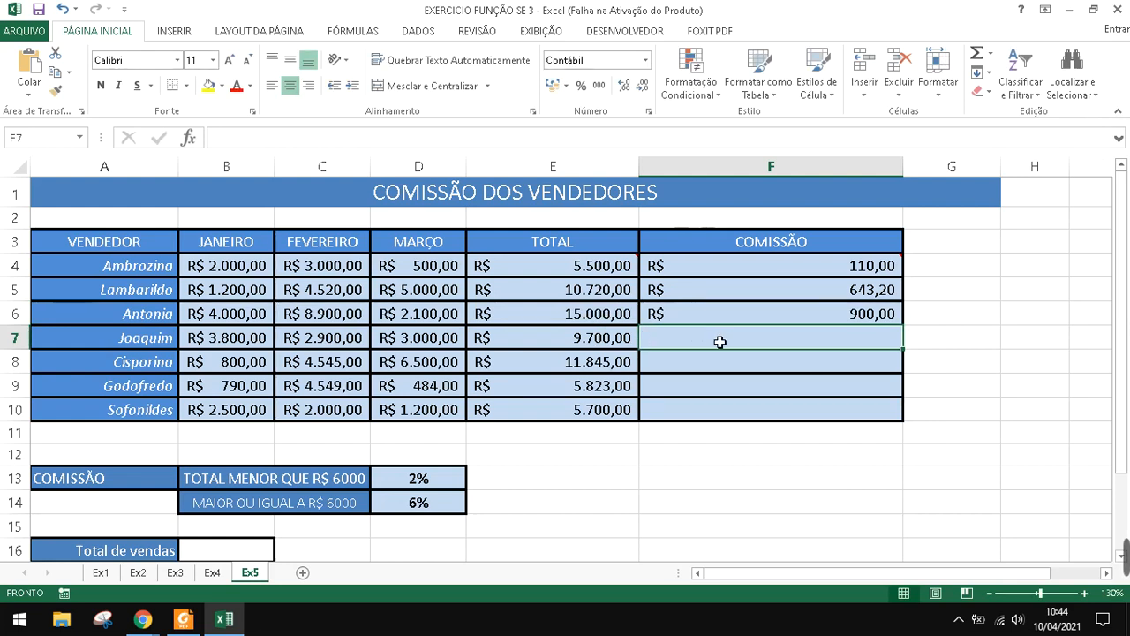
# Start an SE formula in cell F7 with the logical test E7>=6000
pyautogui.write('=SE(')
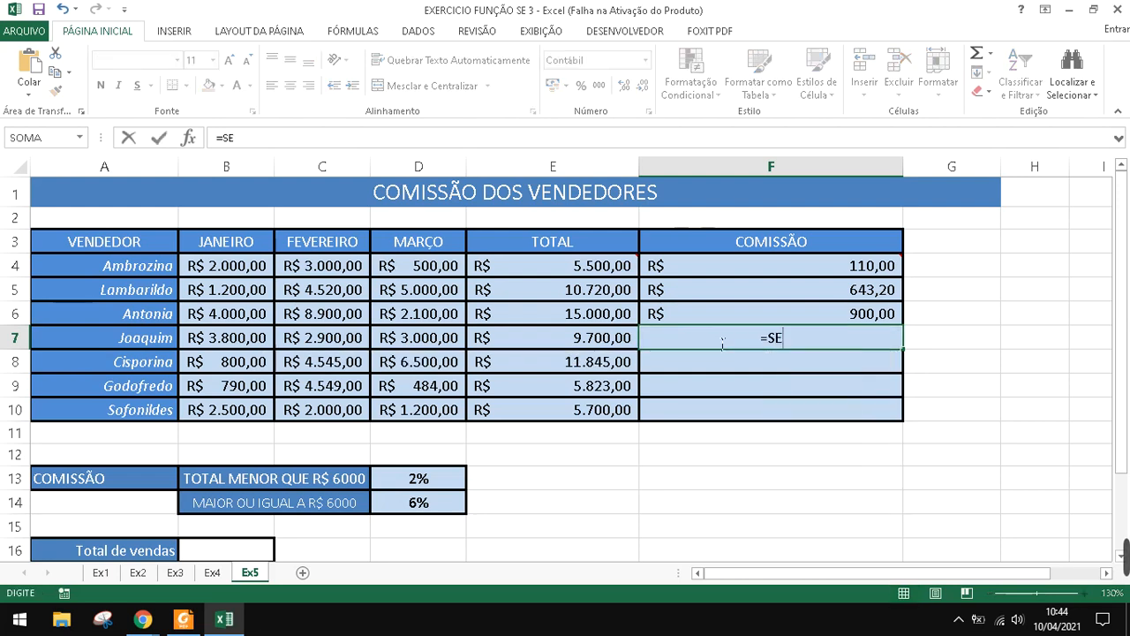
pyautogui.click(605, 334)
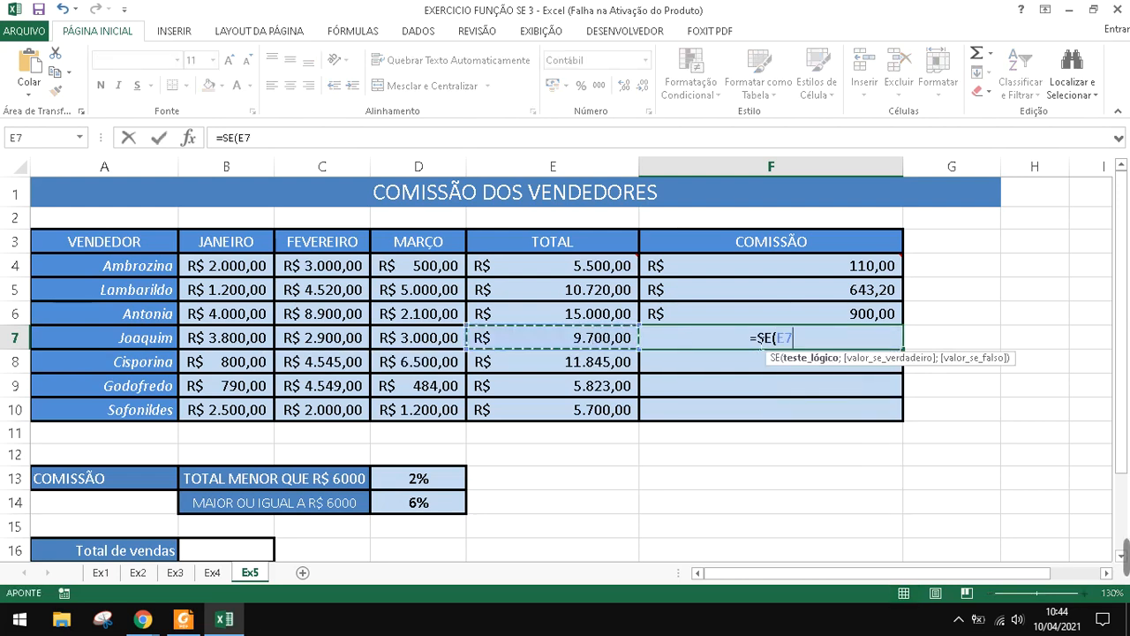
pyautogui.write('>=6')
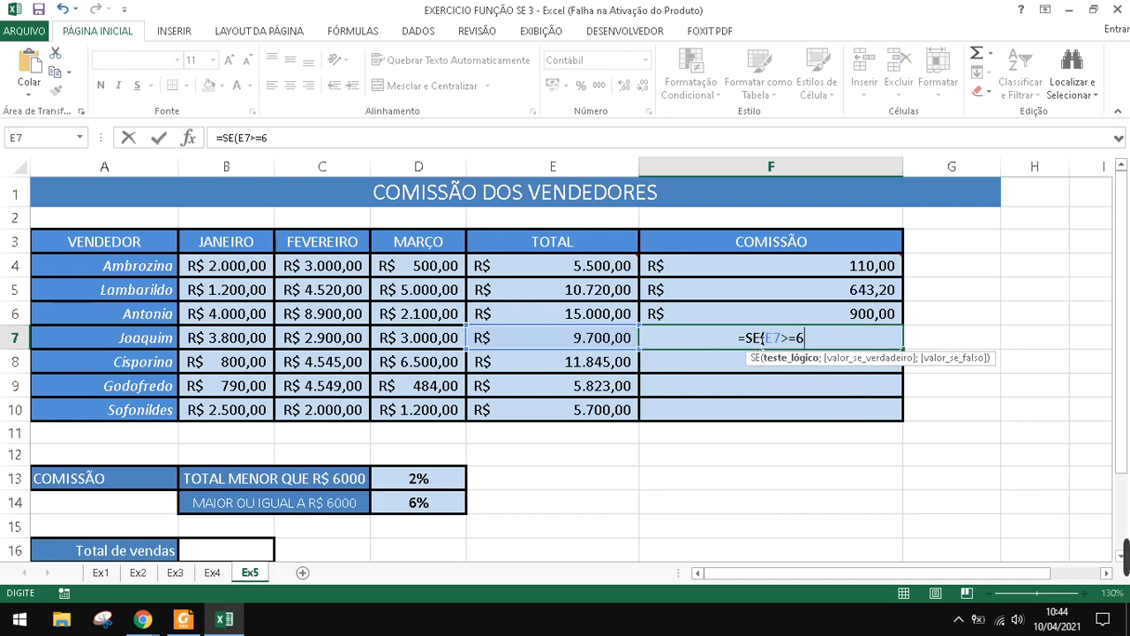
pyautogui.write('000;')
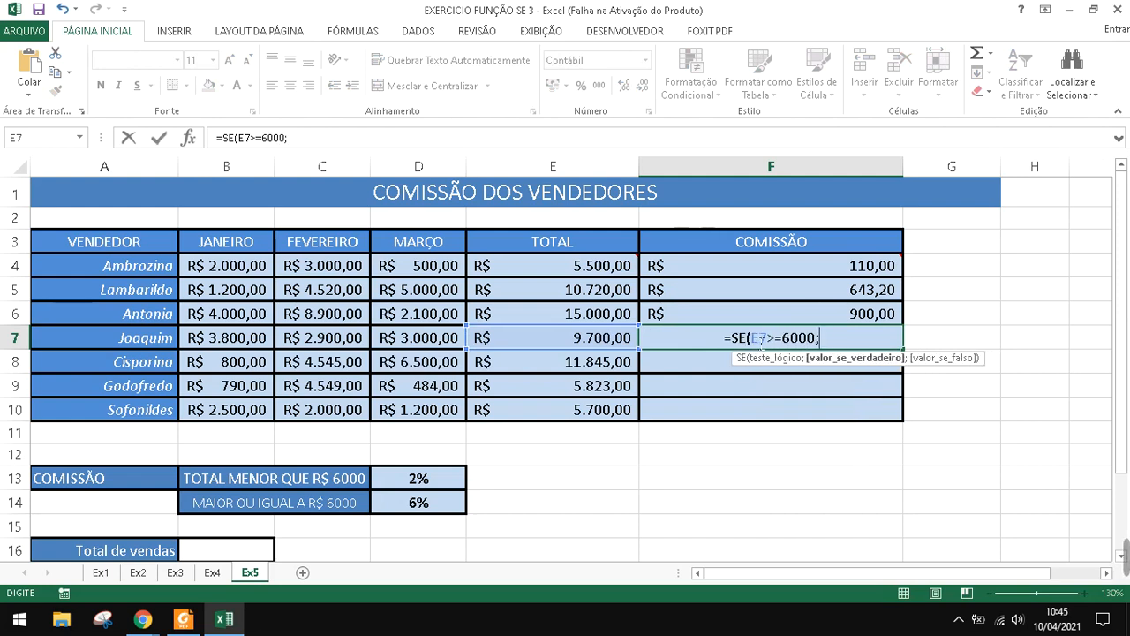
# Complete the F7 formula with E7*6% as the true value and E7*2% as the false value
pyautogui.click(618, 344)
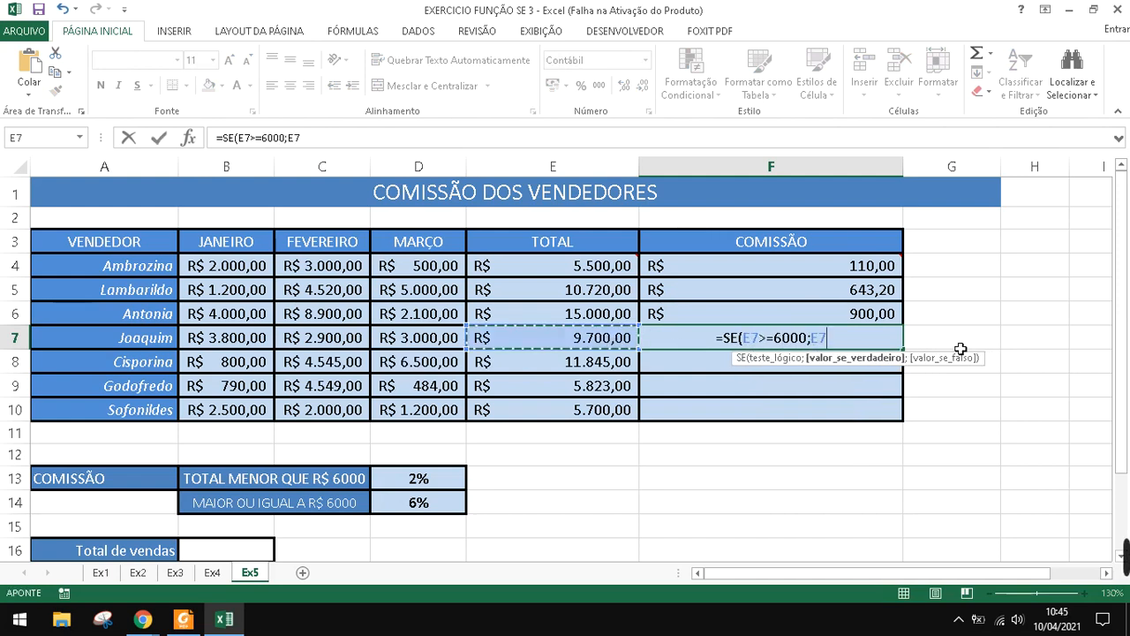
pyautogui.write('*')
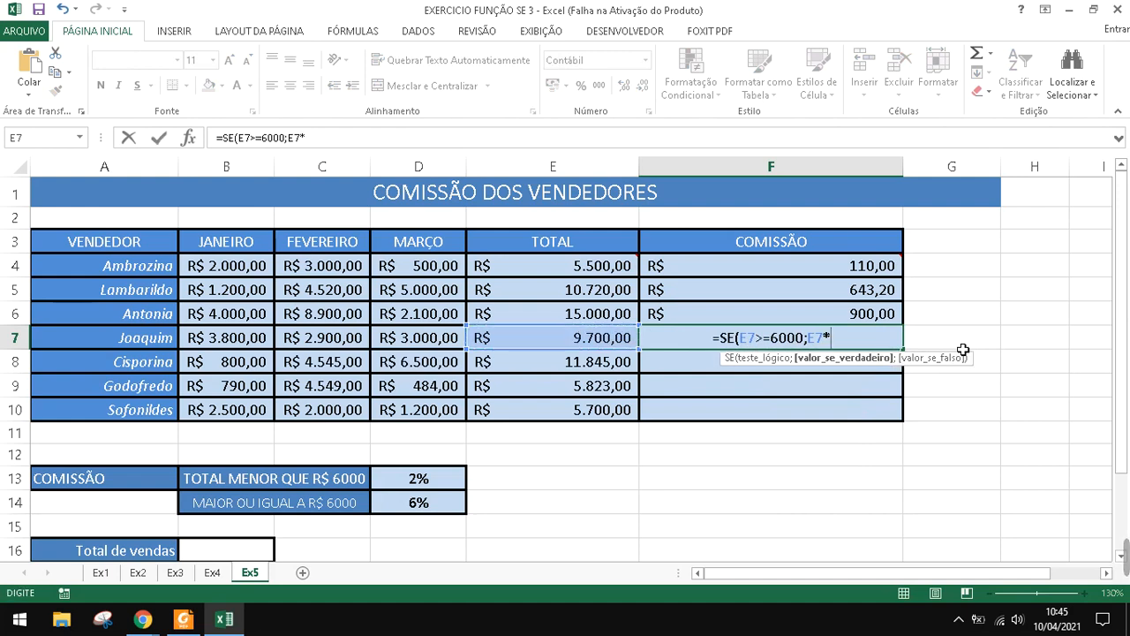
pyautogui.write('6%')
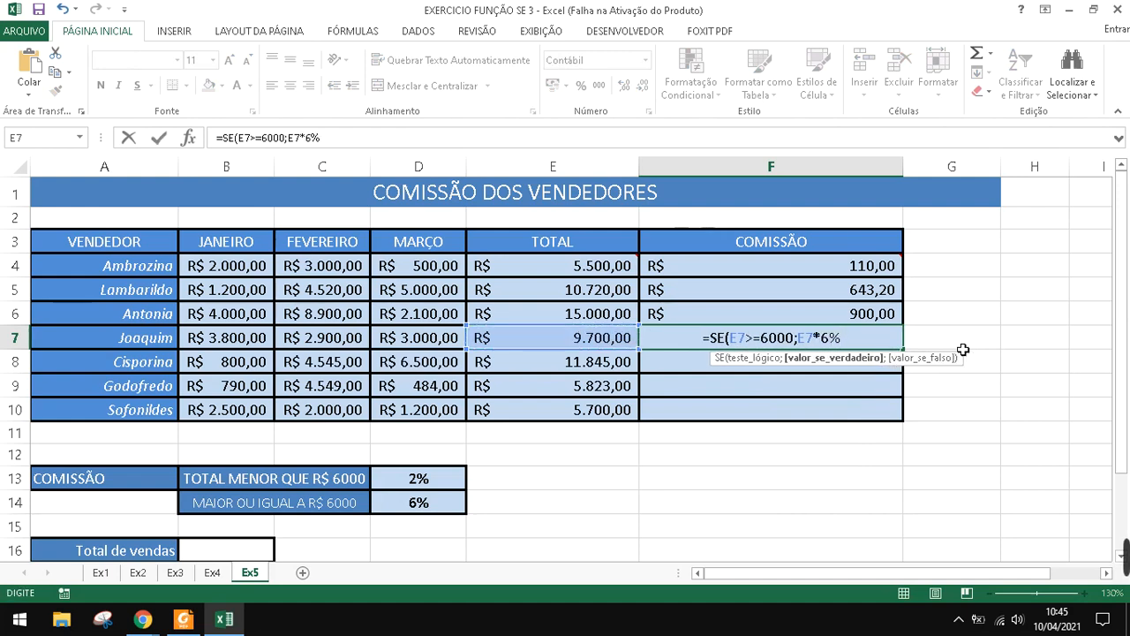
pyautogui.write(';')
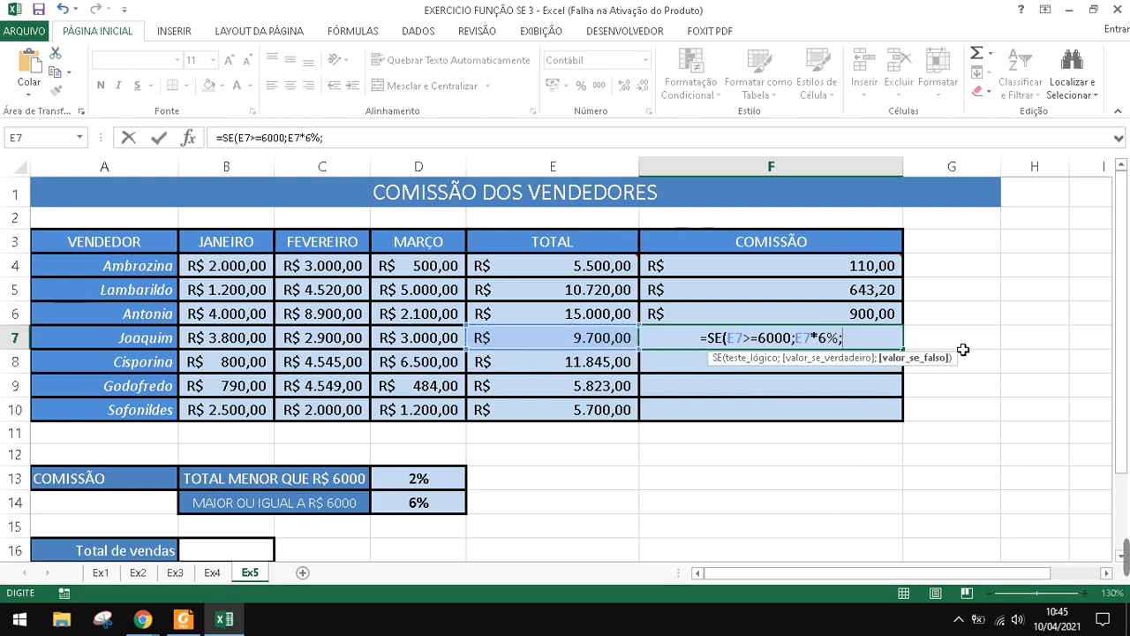
pyautogui.click(559, 347)
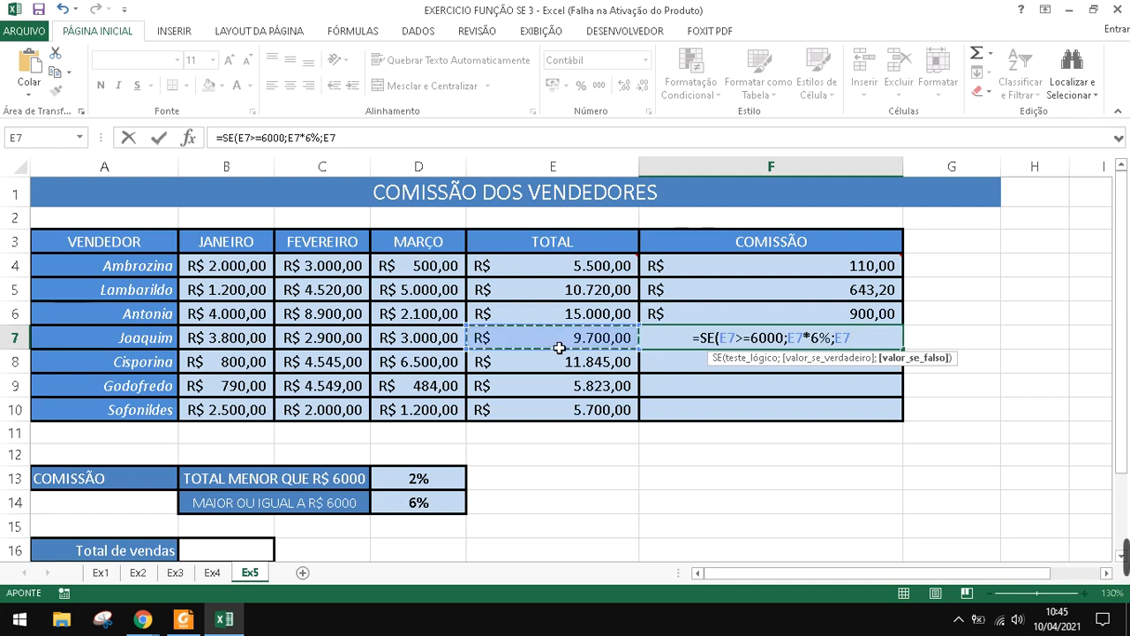
pyautogui.write('*')
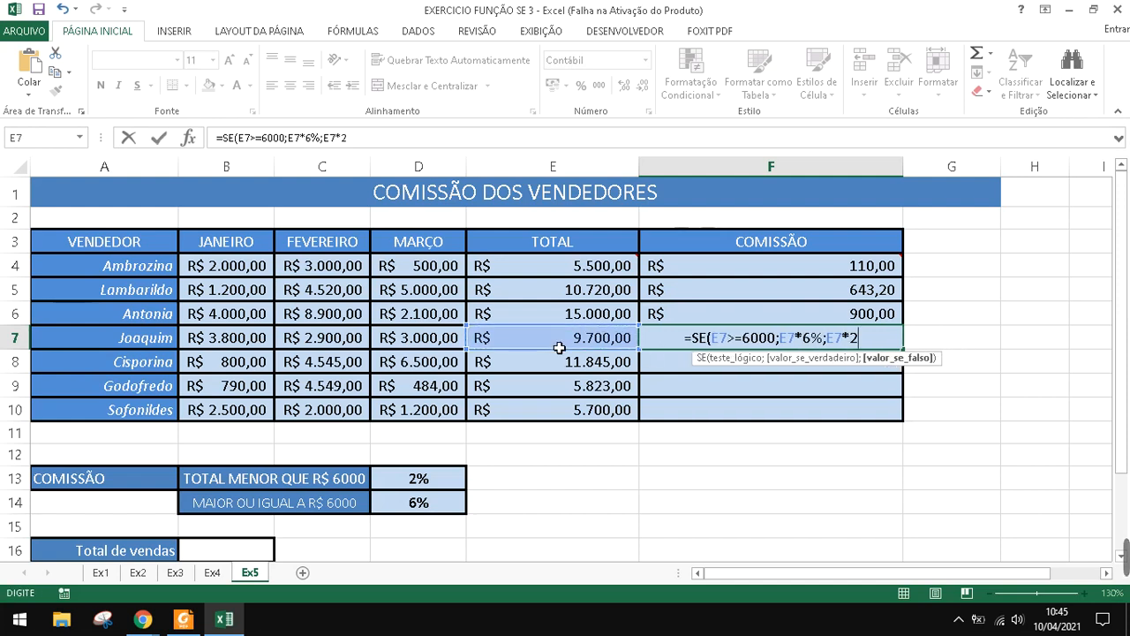
pyautogui.write('2%')
pyautogui.hotkey('ctrl', 'Return')
pyautogui.press('Down')
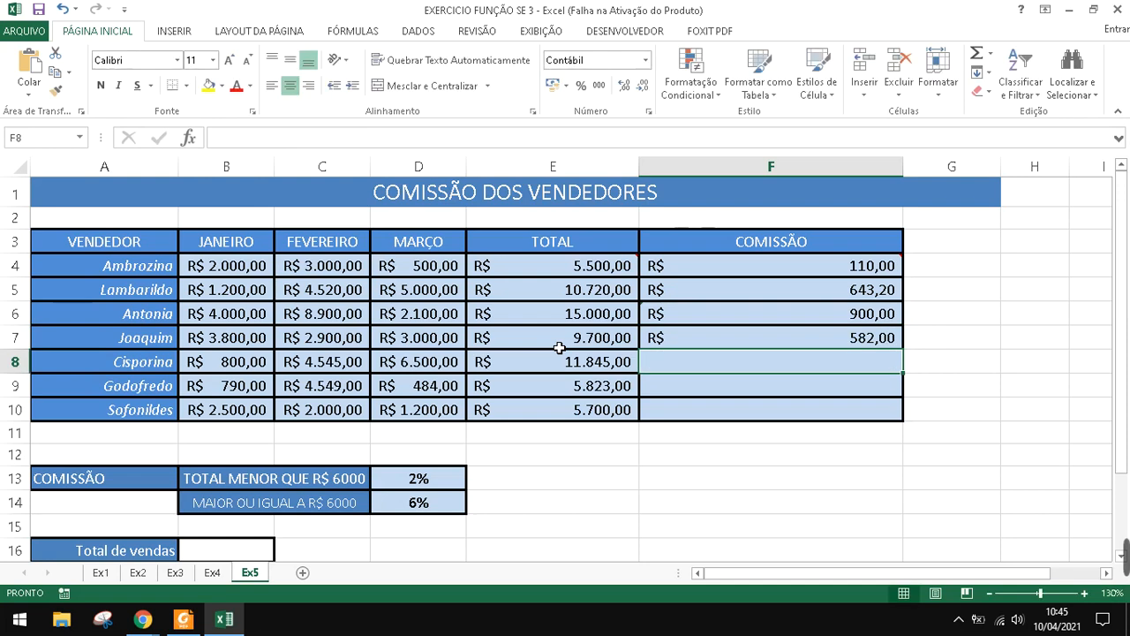
# Fill the F7 commission formula down through F10, and fit the widths of columns E and F to their contents
pyautogui.click(758, 344)
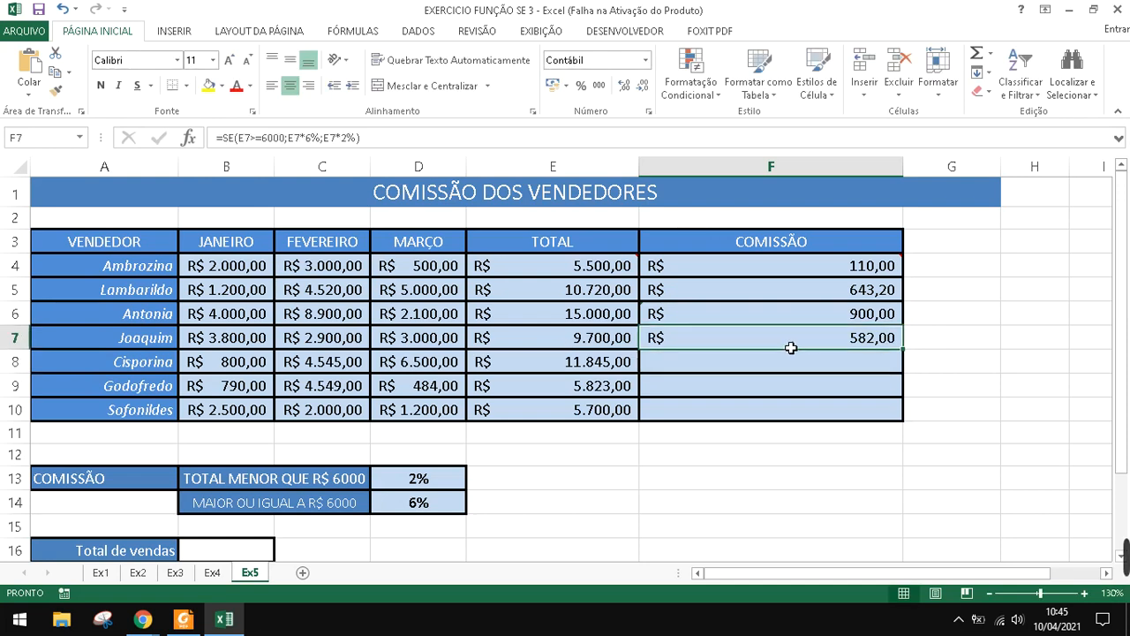
pyautogui.doubleClick(904, 358)
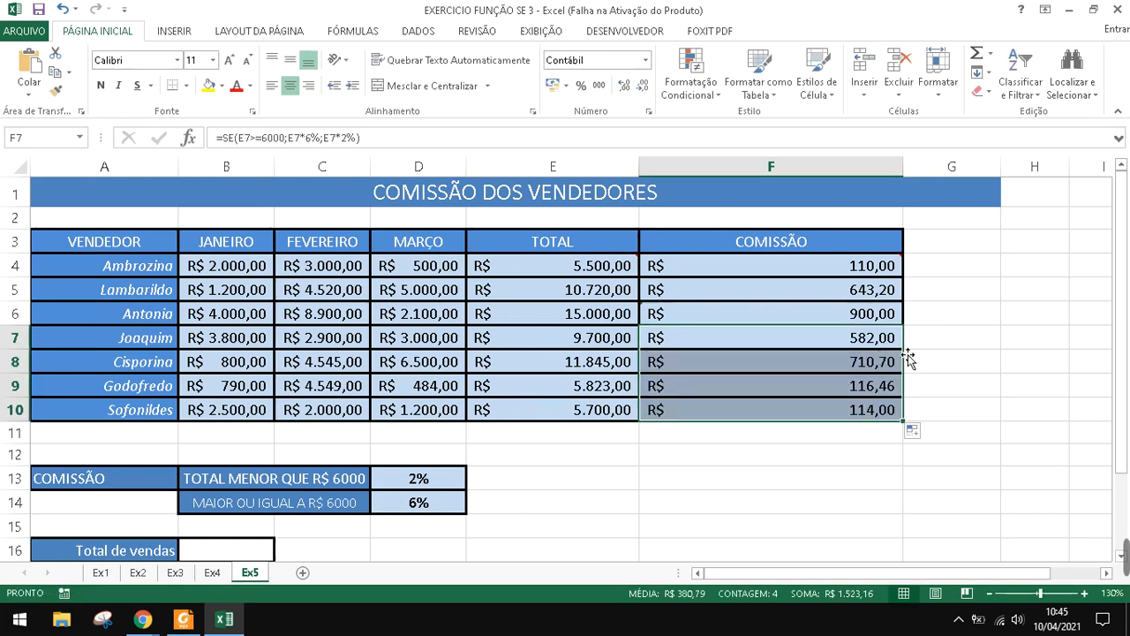
pyautogui.click(923, 344)
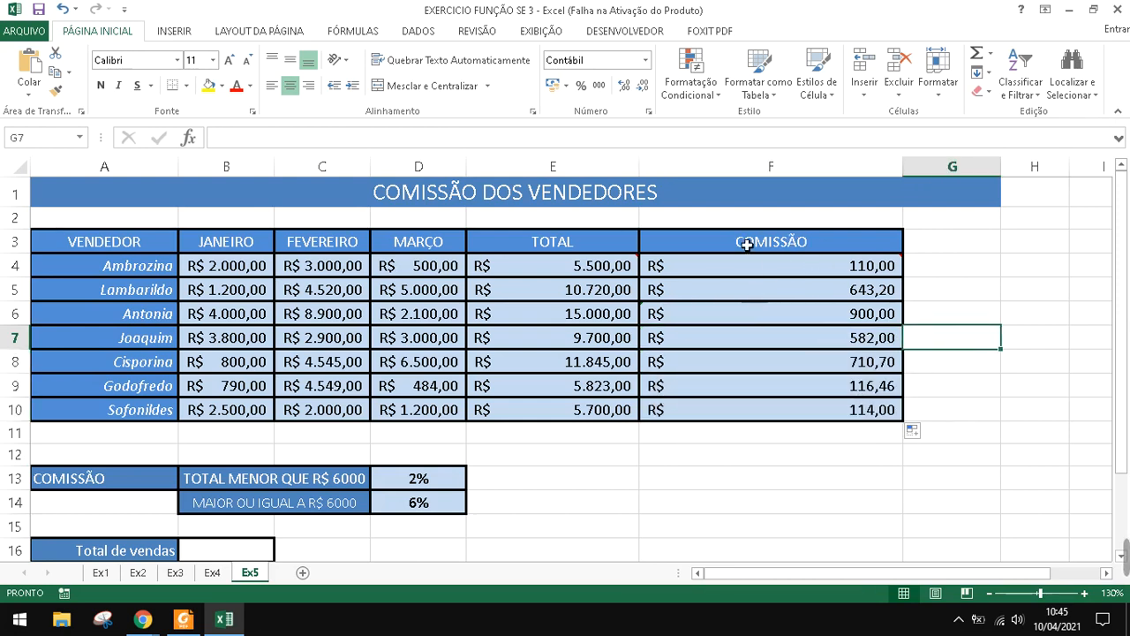
pyautogui.doubleClick(648, 171)
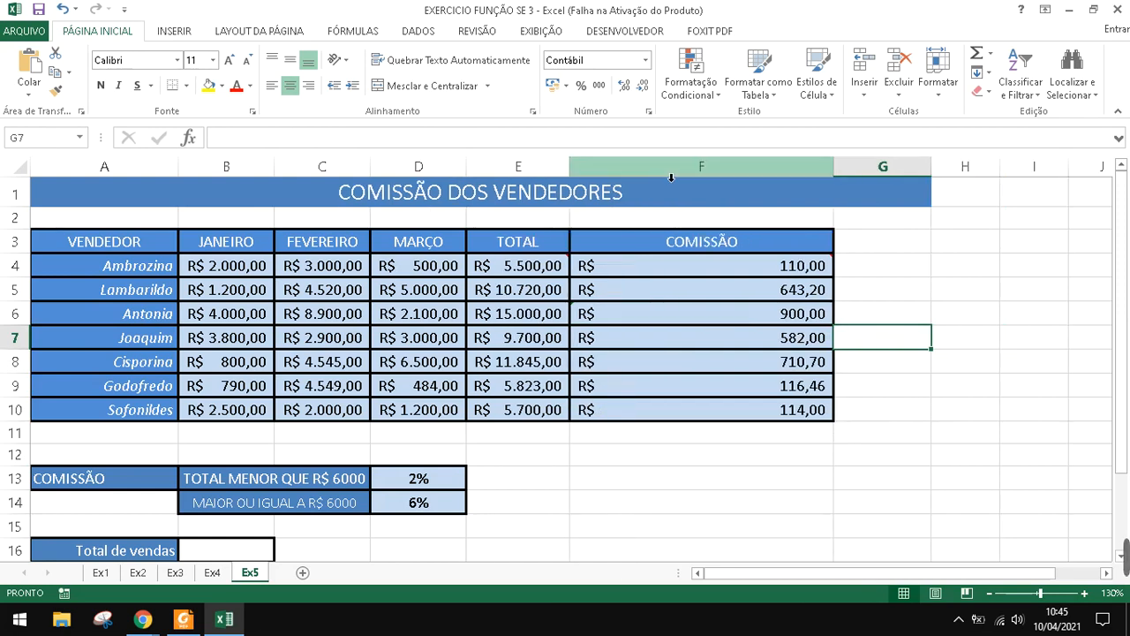
pyautogui.doubleClick(835, 175)
# Calculate Total de vendas in cell B16 with the SOMA function over the TOTAL column range E4:E10
pyautogui.scroll(-2, 521, 319)
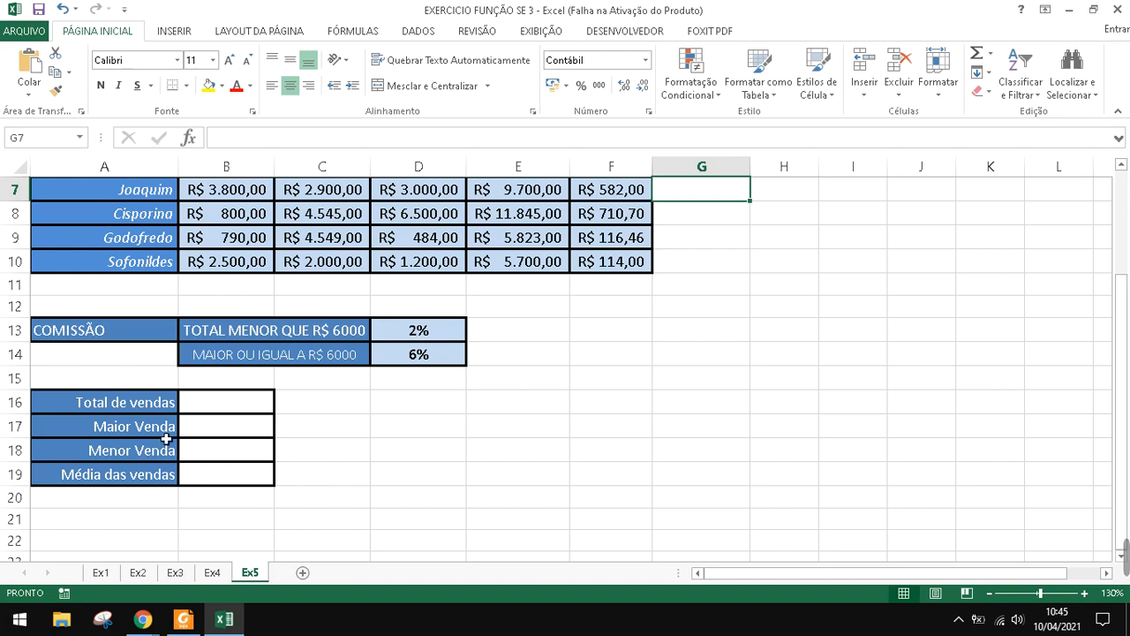
pyautogui.click(198, 412)
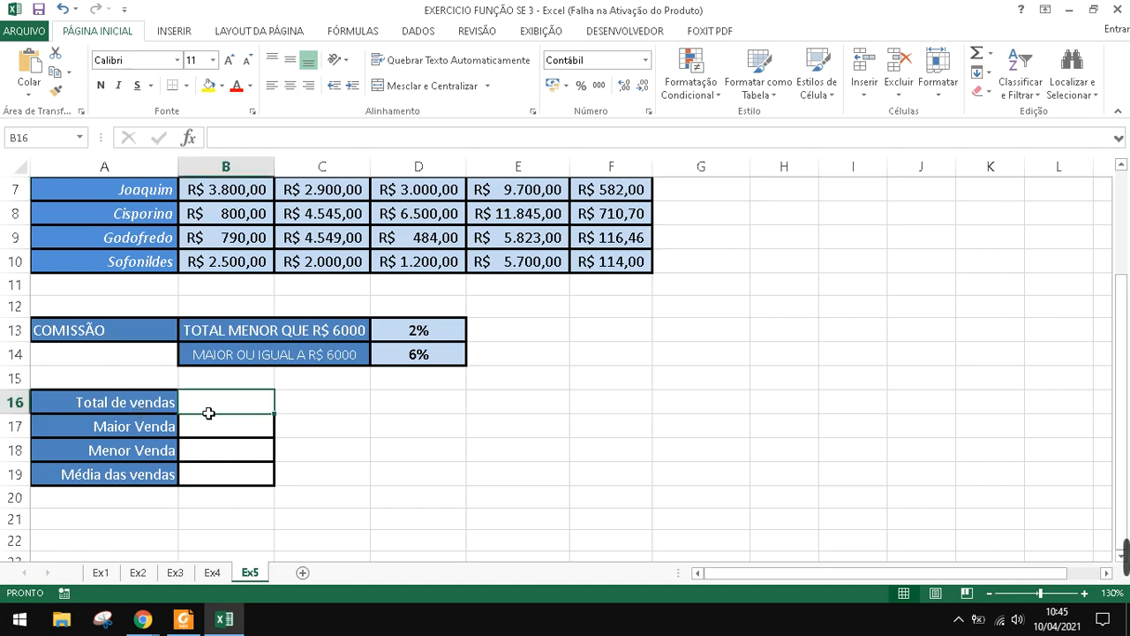
pyautogui.scroll(2, 583, 424)
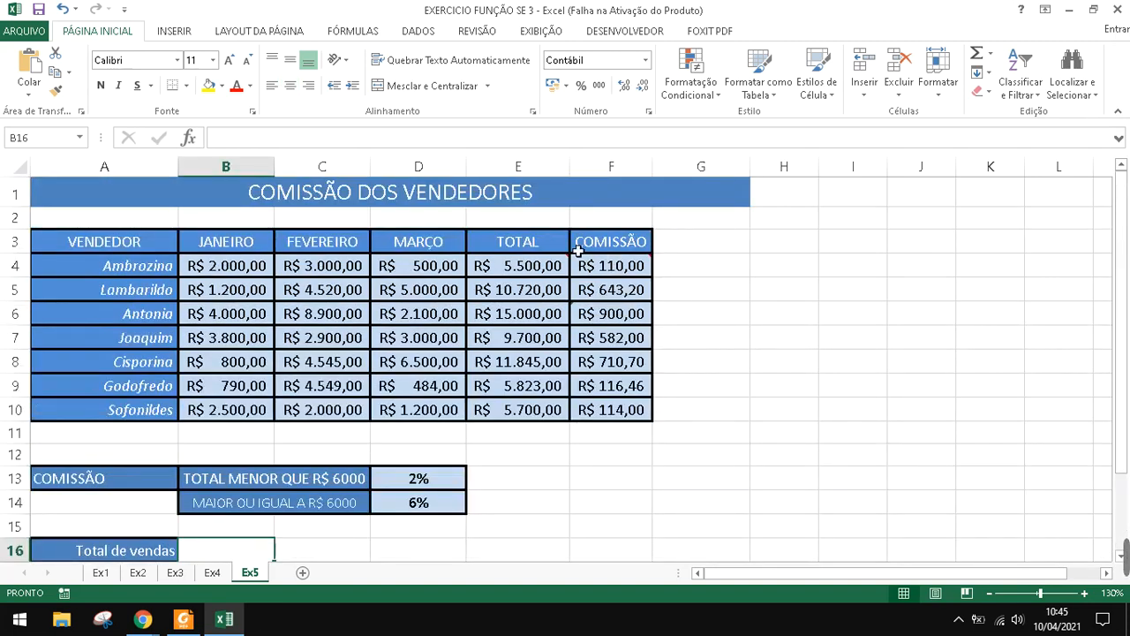
pyautogui.click(534, 240)
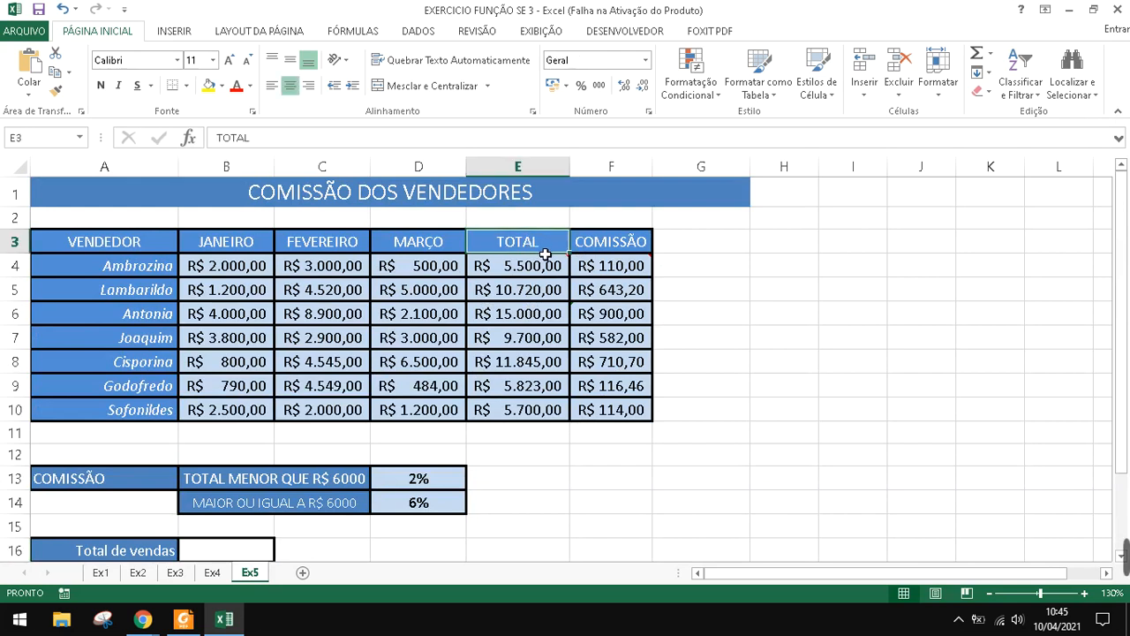
pyautogui.scroll(-1, 416, 422)
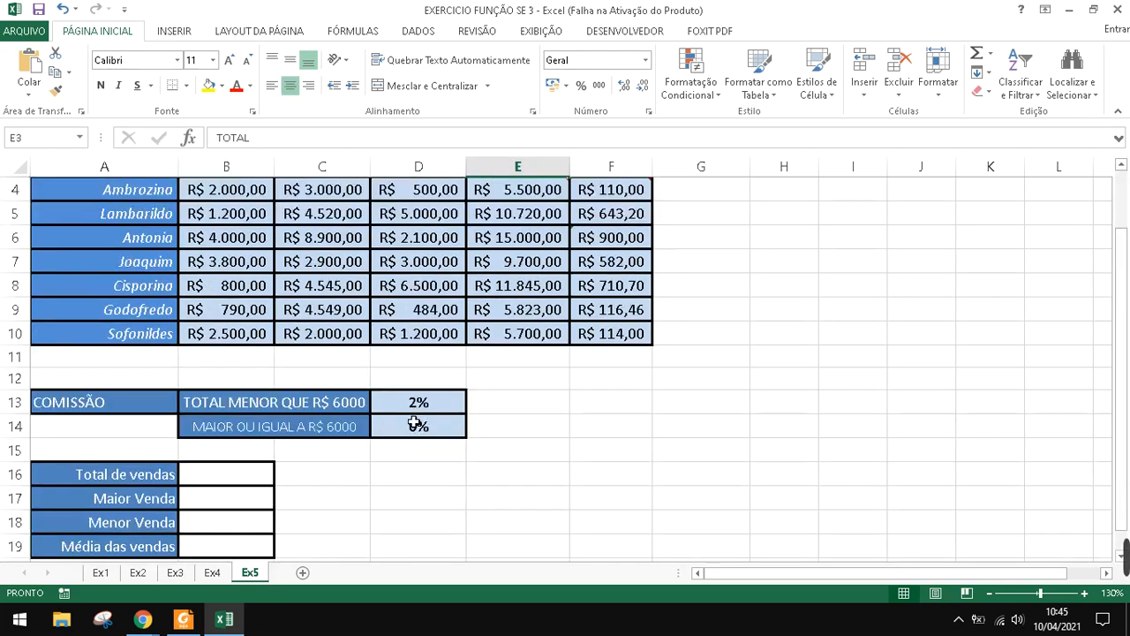
pyautogui.click(201, 483)
pyautogui.write('=SOMA')
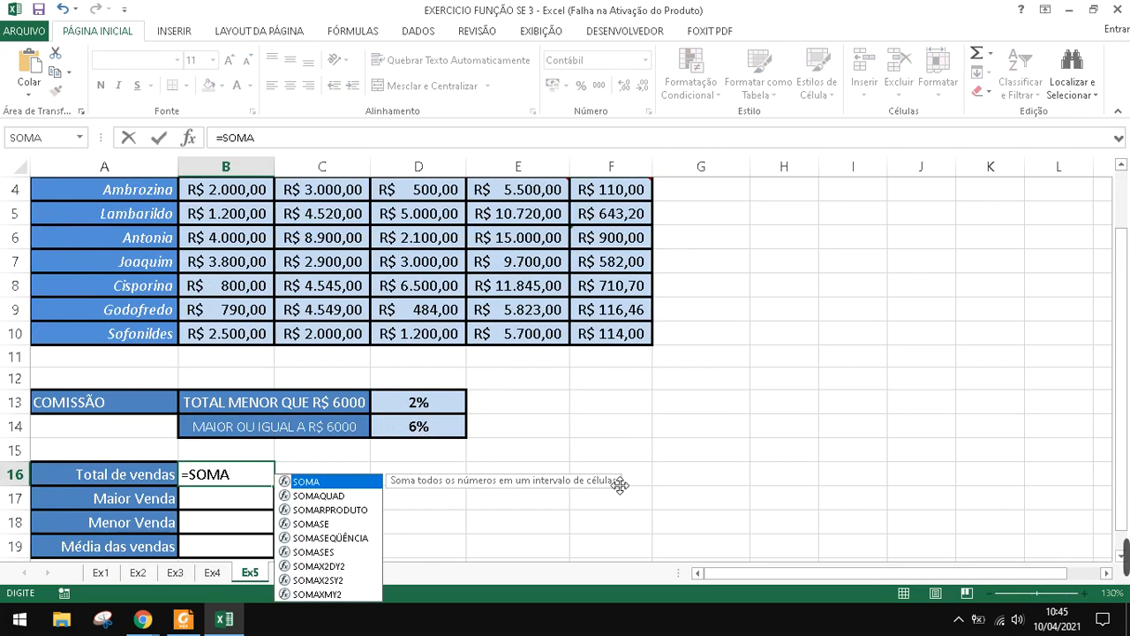
pyautogui.write('(')
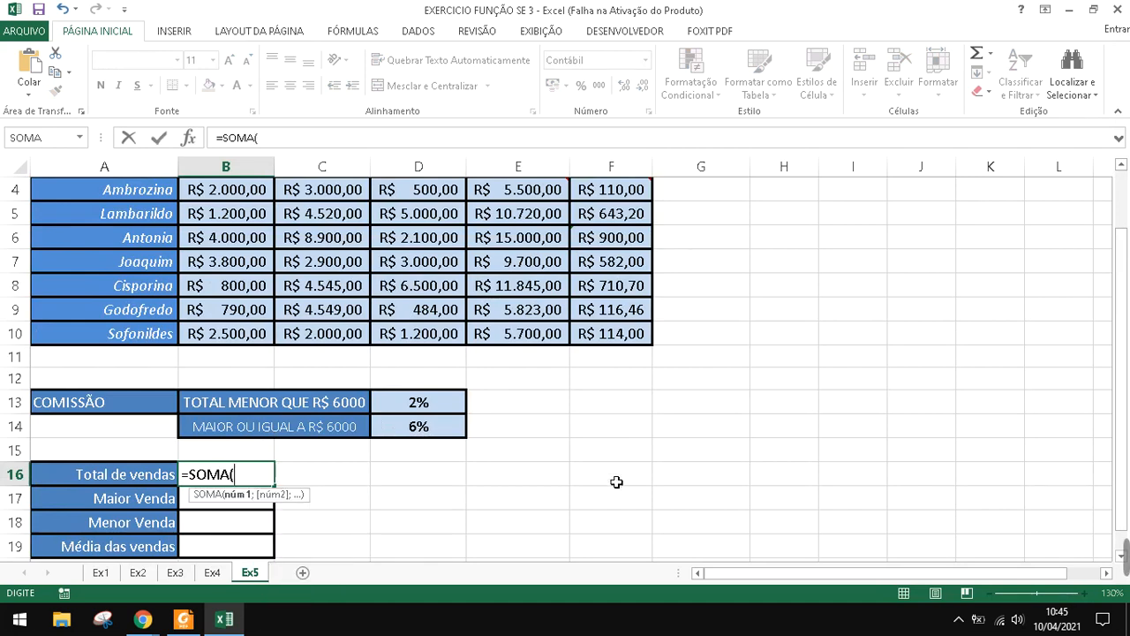
pyautogui.scroll(1, 604, 318)
pyautogui.moveTo(510, 269)
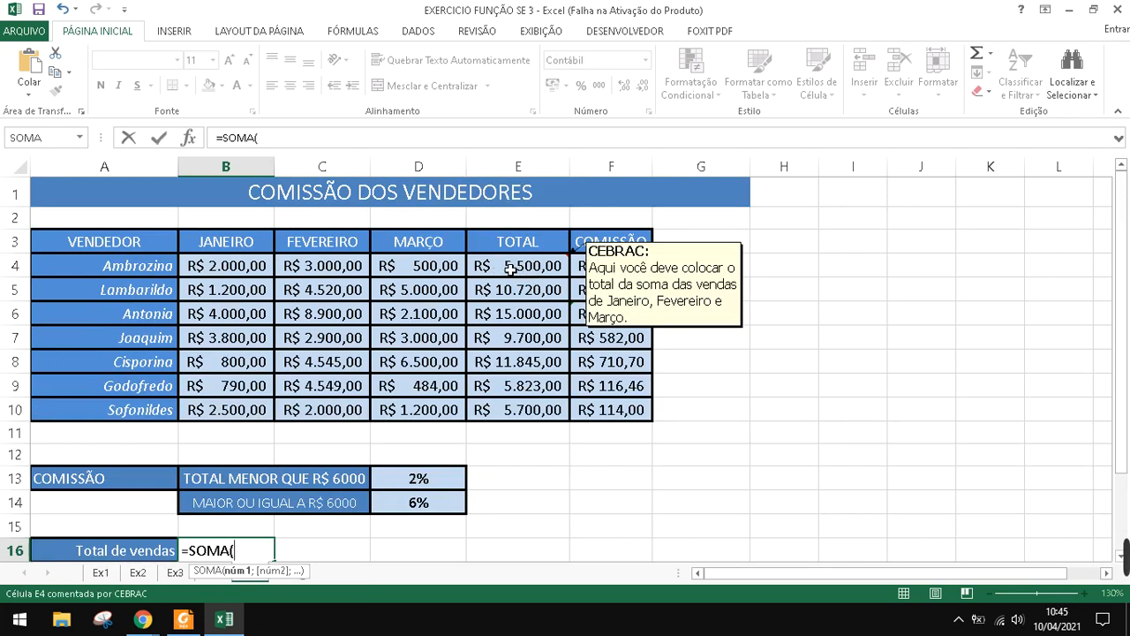
pyautogui.moveTo(515, 270); pyautogui.dragTo(515, 409)
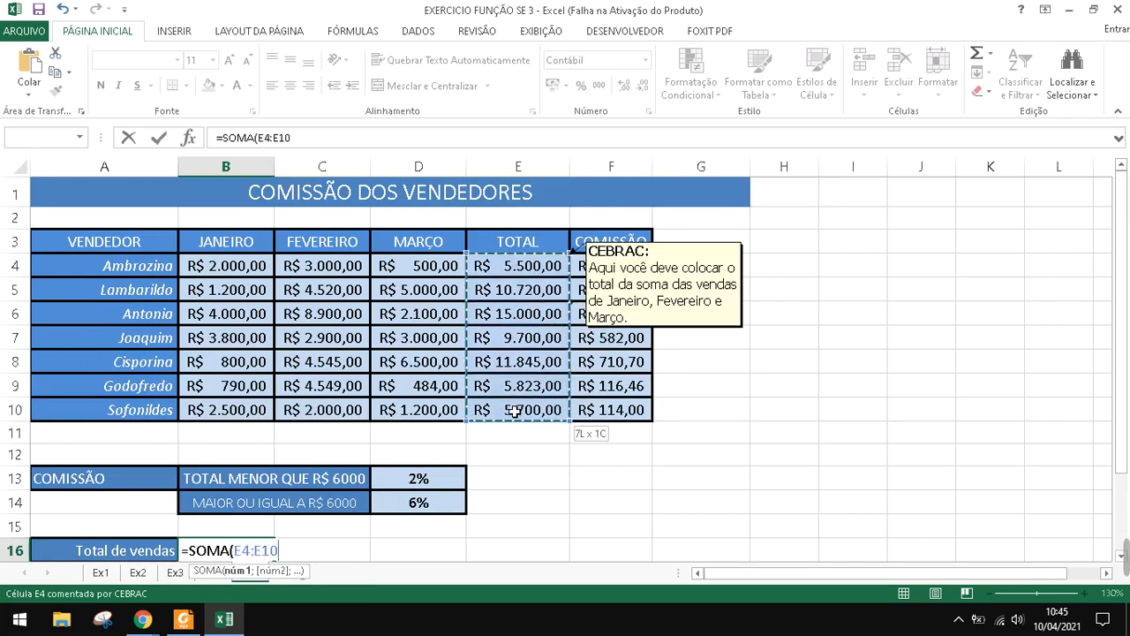
pyautogui.scroll(-1, 552, 452)
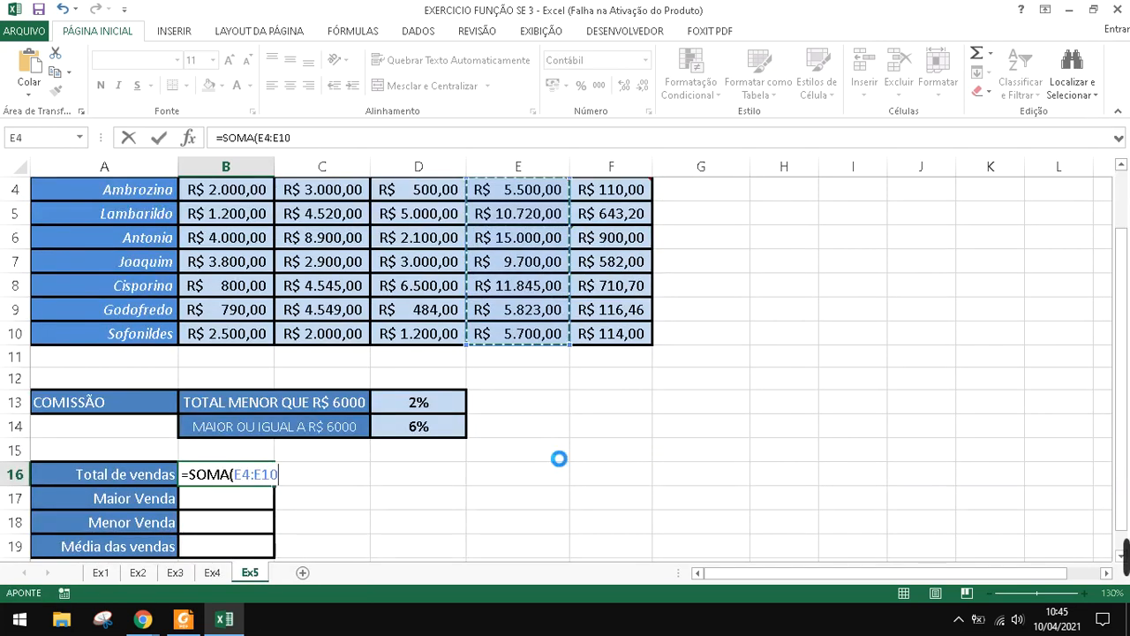
pyautogui.press('Return')
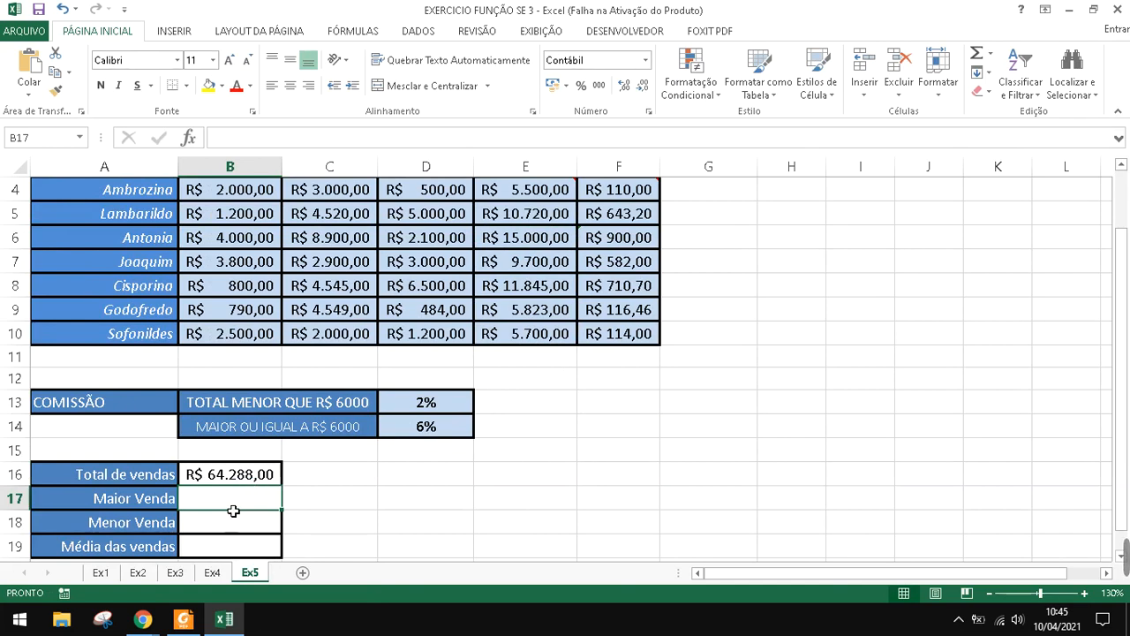
# Calculate Maior Venda in cell B17 with the MAXIMO function over the range E4:E10
pyautogui.scroll(1, 498, 324)
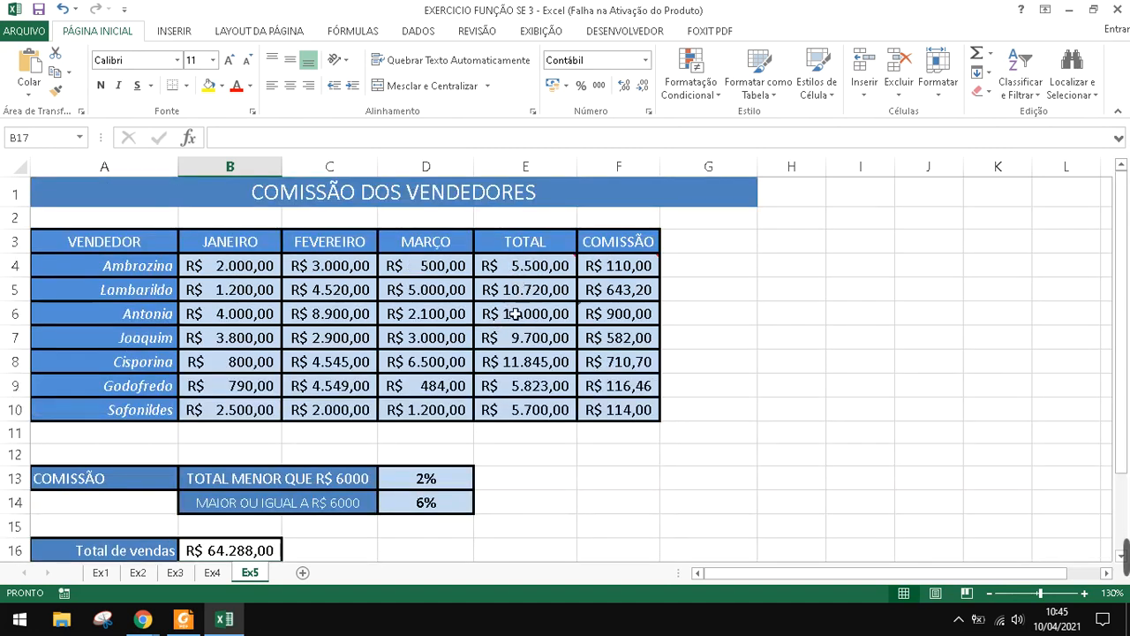
pyautogui.scroll(-1, 514, 413)
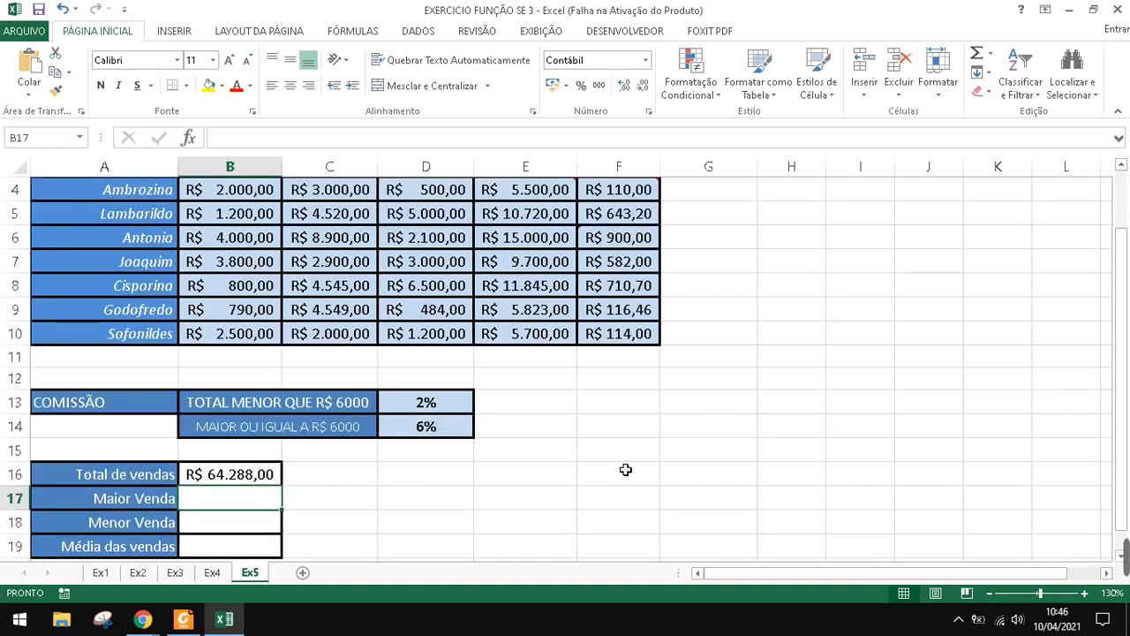
pyautogui.write('=MAXIMO(')
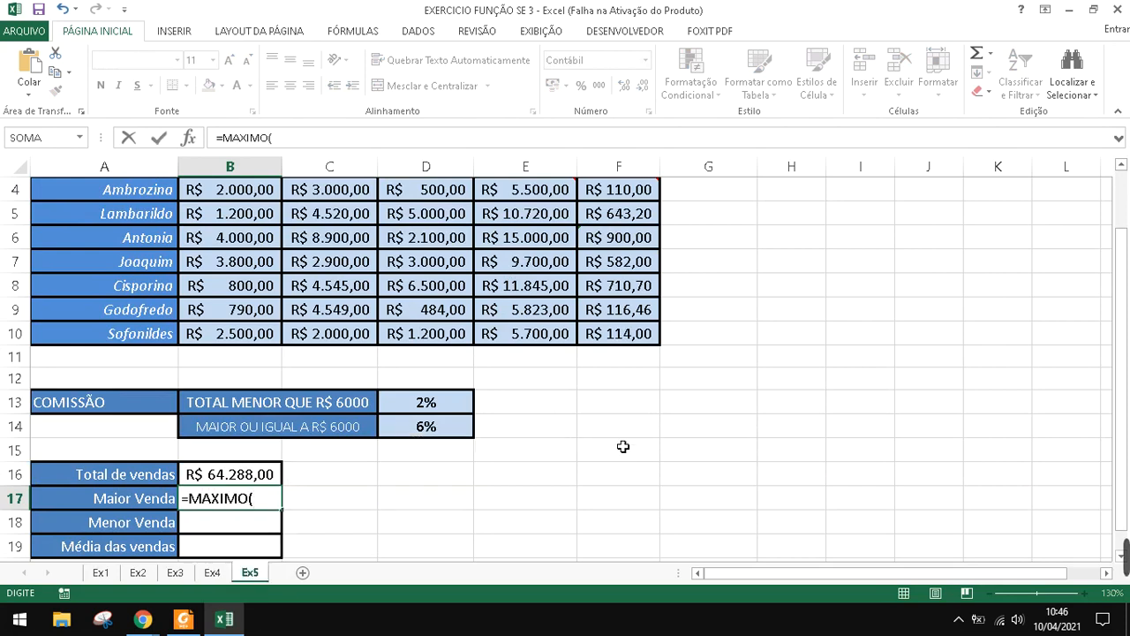
pyautogui.scroll(1, 537, 245)
pyautogui.moveTo(538, 276); pyautogui.dragTo(539, 410)
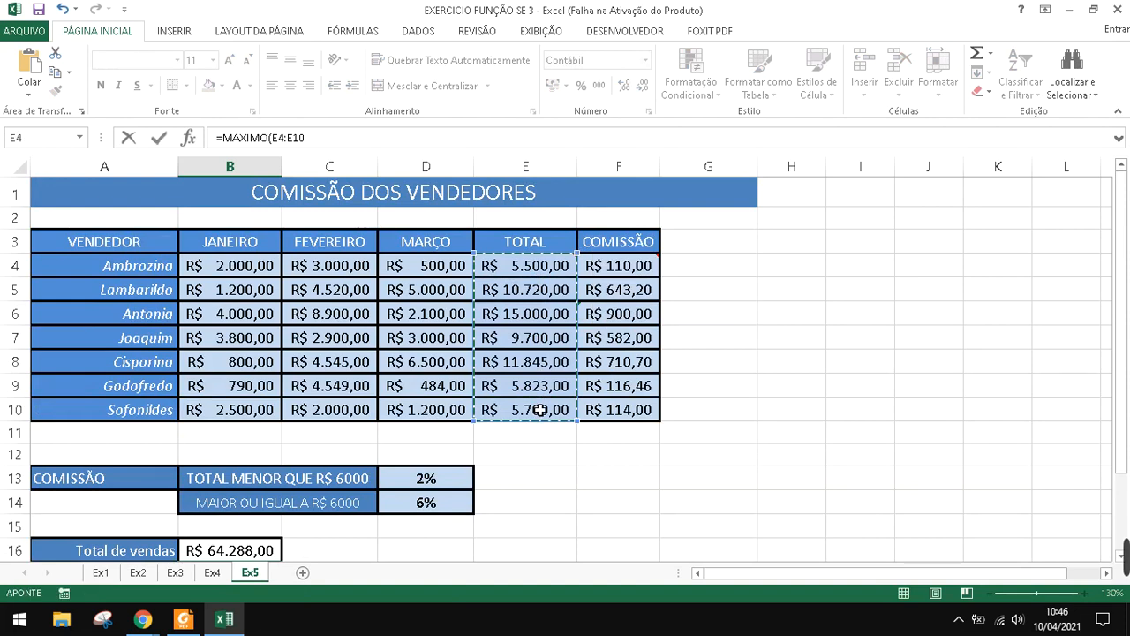
pyautogui.press('Return')
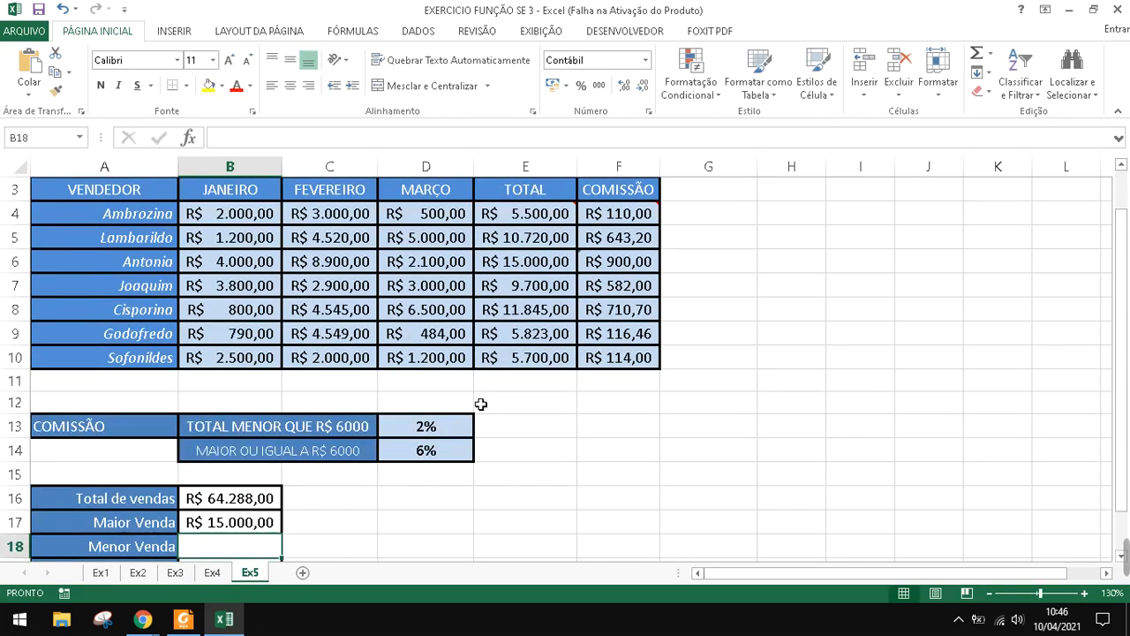
# Note function-name variants beside the table, entering MINIMO in H3 and MINIMOA in H4 and H5
pyautogui.scroll(-2, 482, 382)
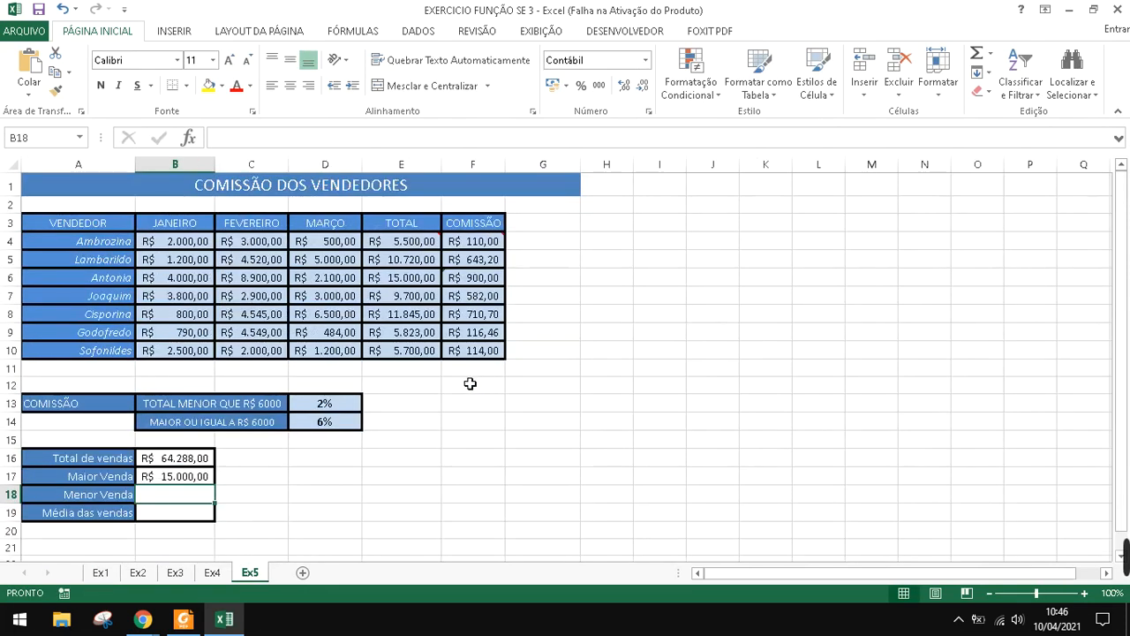
pyautogui.scroll(1, 469, 383)
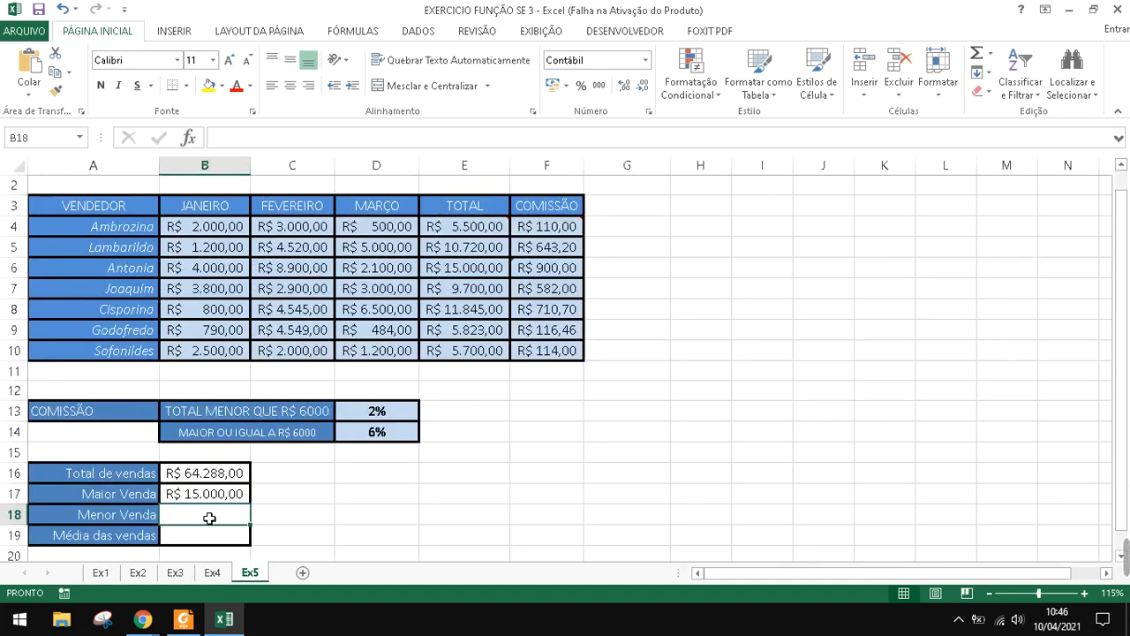
pyautogui.click(689, 216)
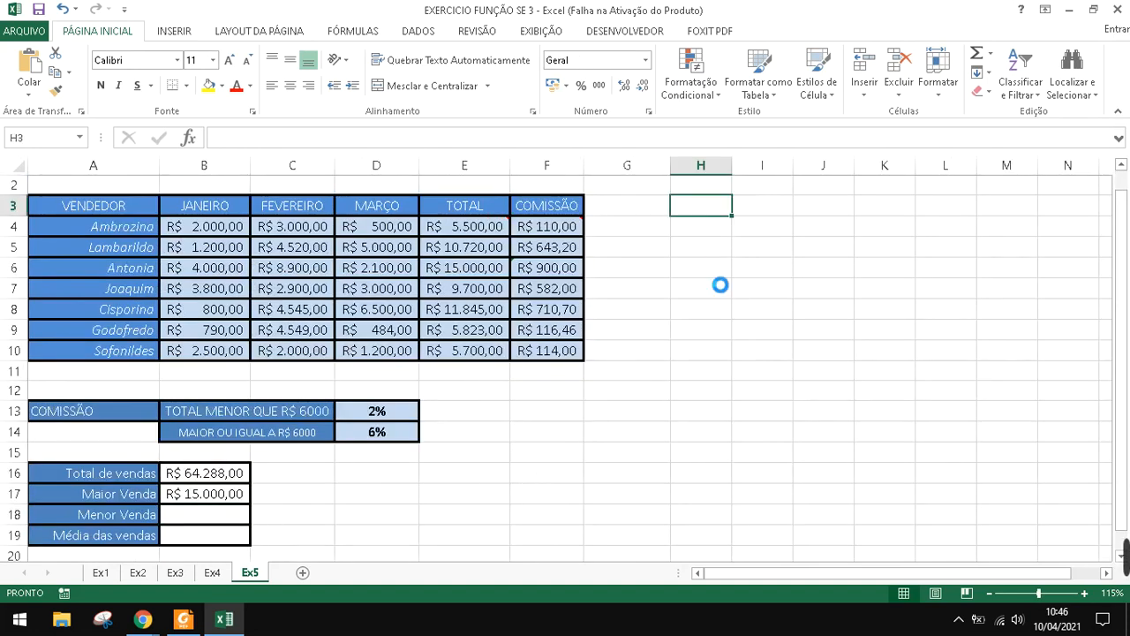
pyautogui.scroll(1, 716, 277)
pyautogui.scroll(1, 790, 286)
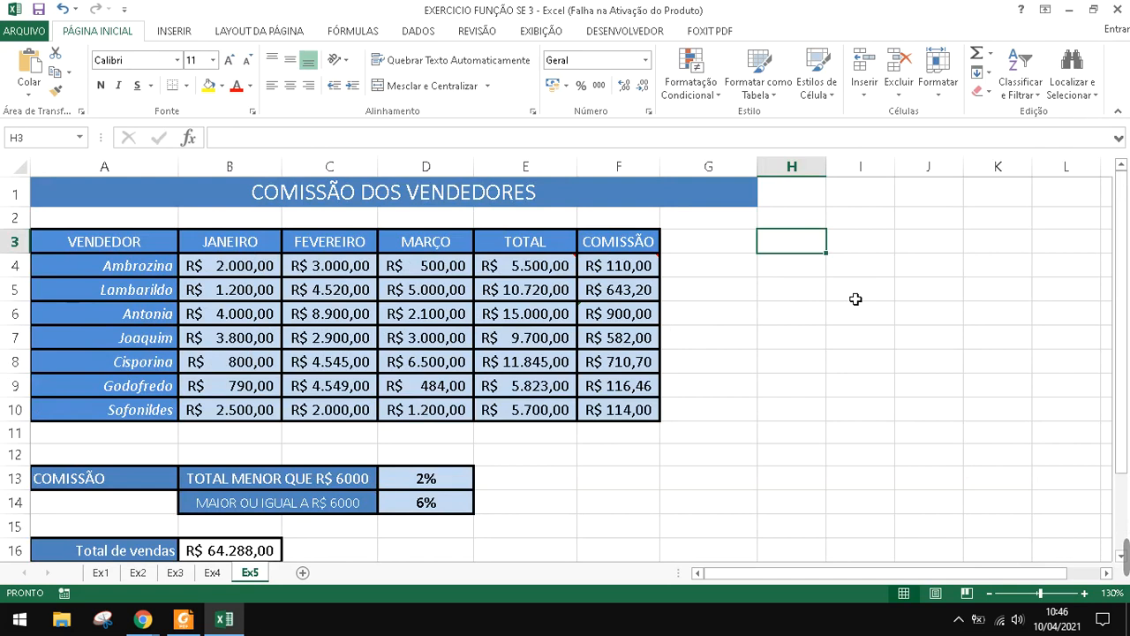
pyautogui.write('MINIMO')
pyautogui.press('Return')
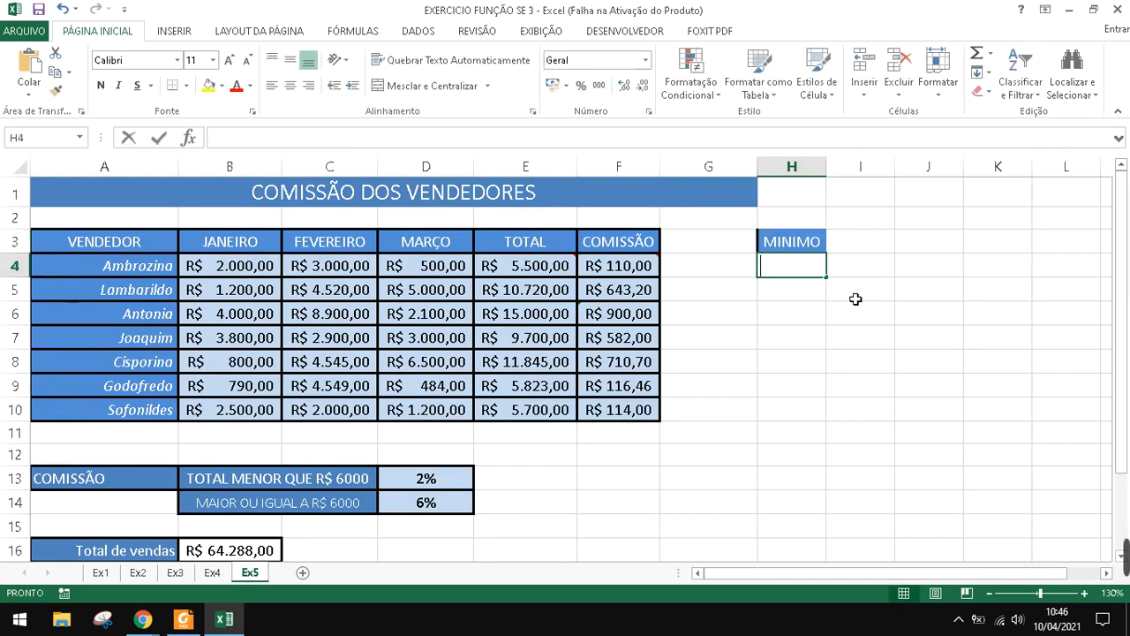
pyautogui.write('MINIMOA')
pyautogui.press('Return')
pyautogui.write('MINIMOA')
pyautogui.press('Return')
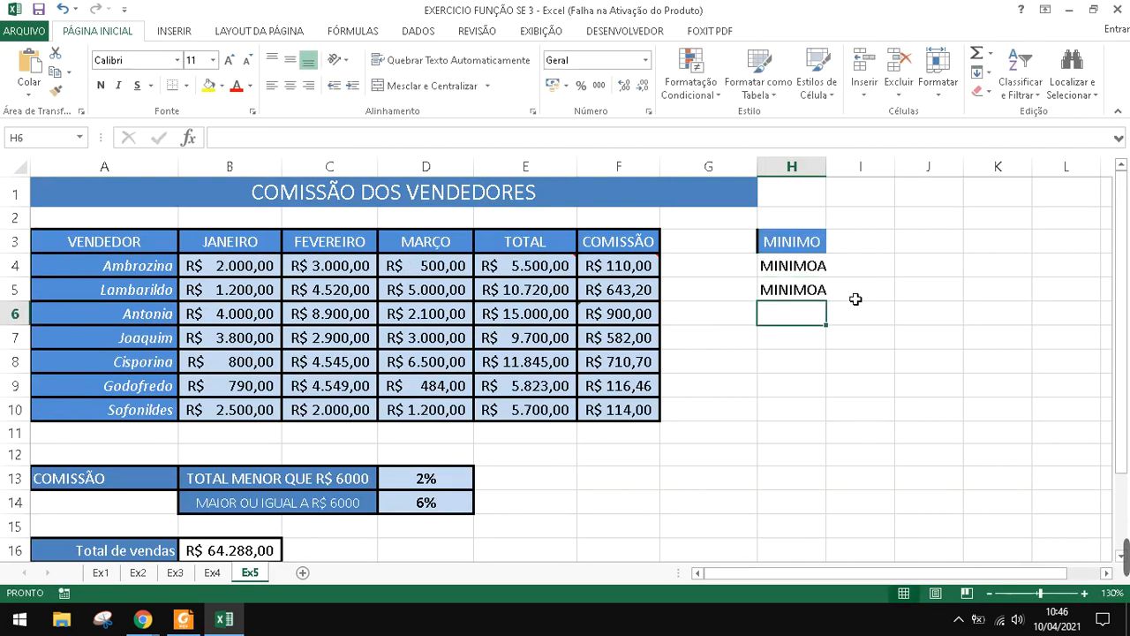
# Replace the text in cell H5 with MIN and review the noted function names in H3 and H4
pyautogui.press('Up')
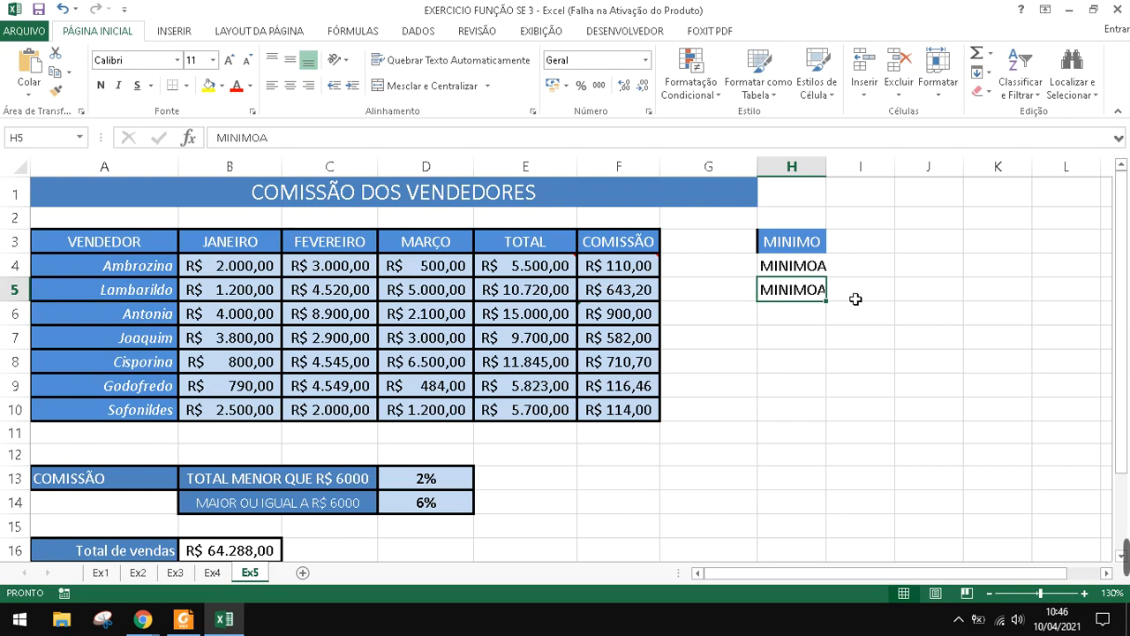
pyautogui.write('MIN')
pyautogui.press('BackSpace')
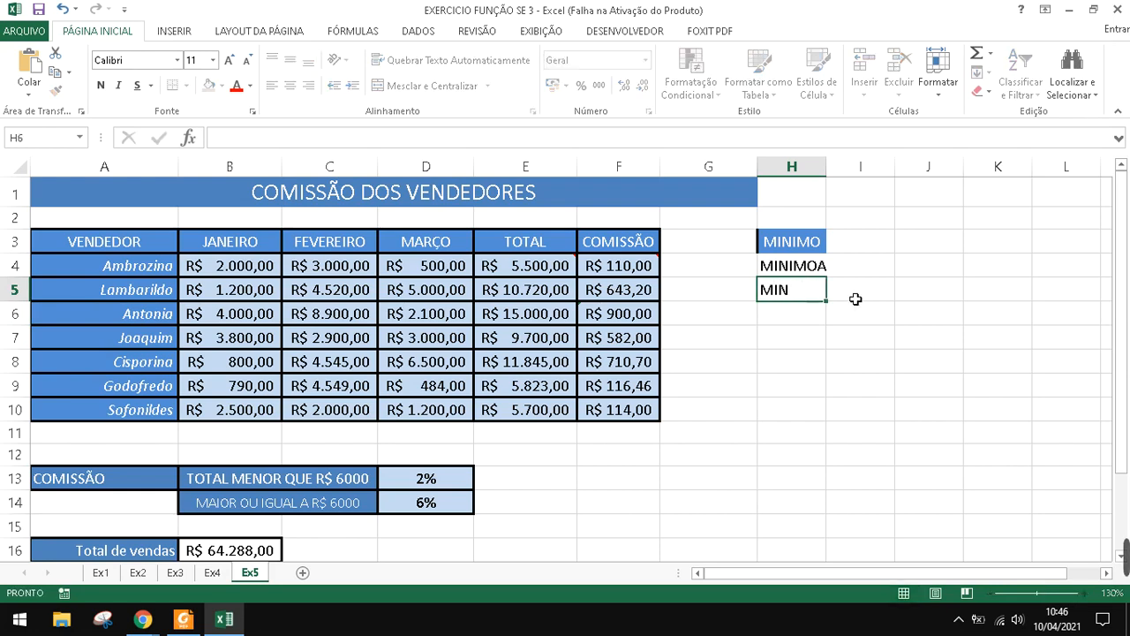
pyautogui.press('Return')
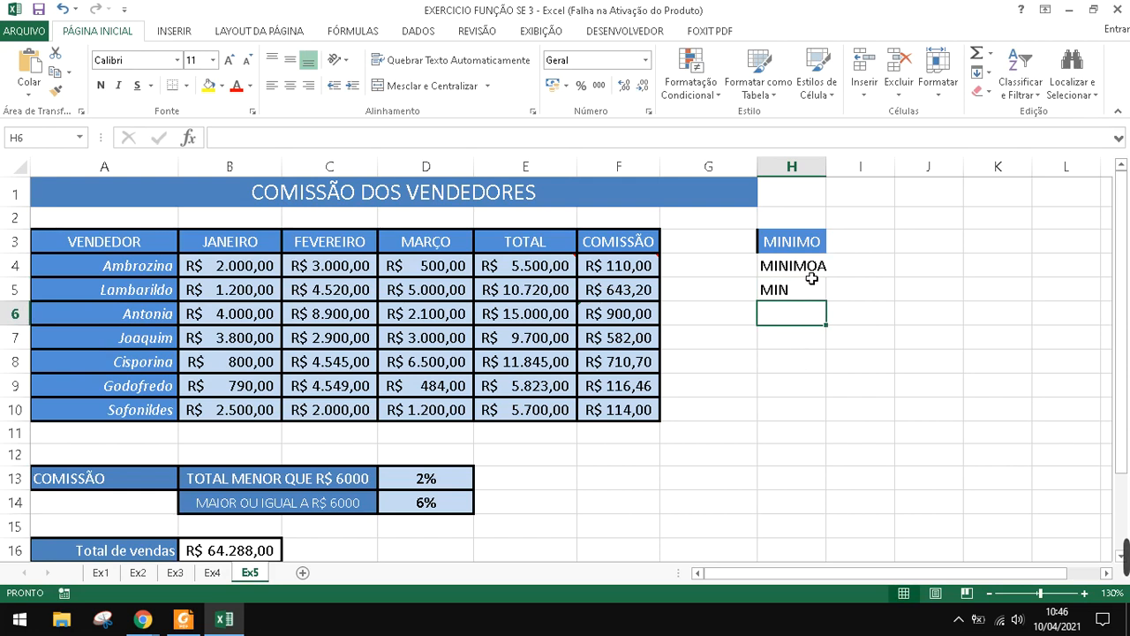
pyautogui.click(793, 244)
pyautogui.click(799, 265)
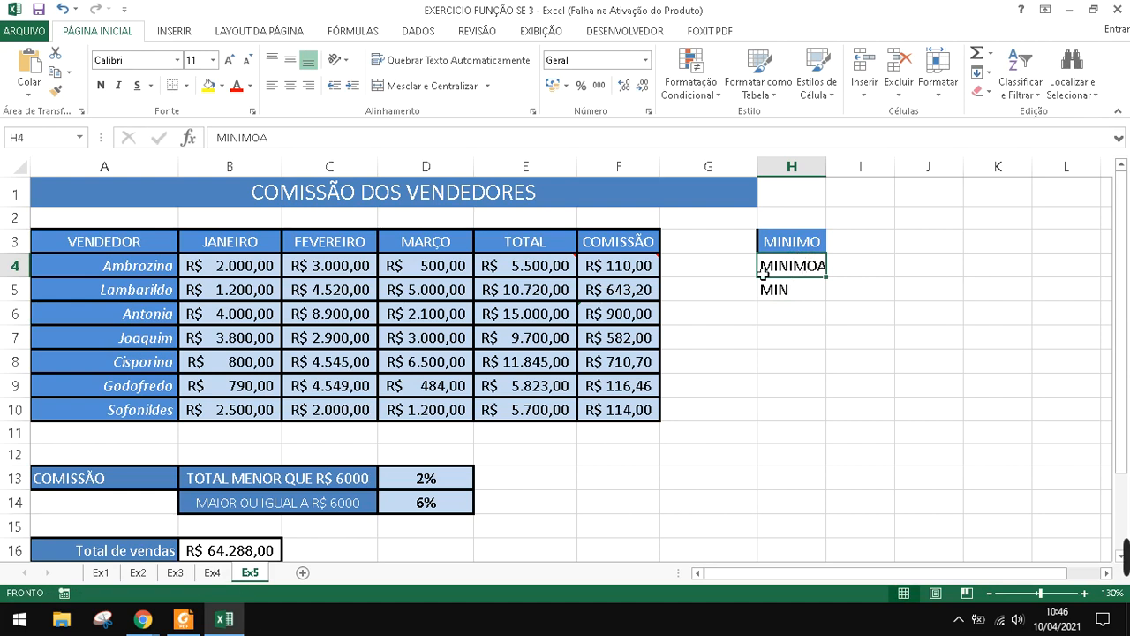
# Try to calculate Menor Venda in cell B18 with the formula =MIN(E4:E10)
pyautogui.scroll(-2, 333, 327)
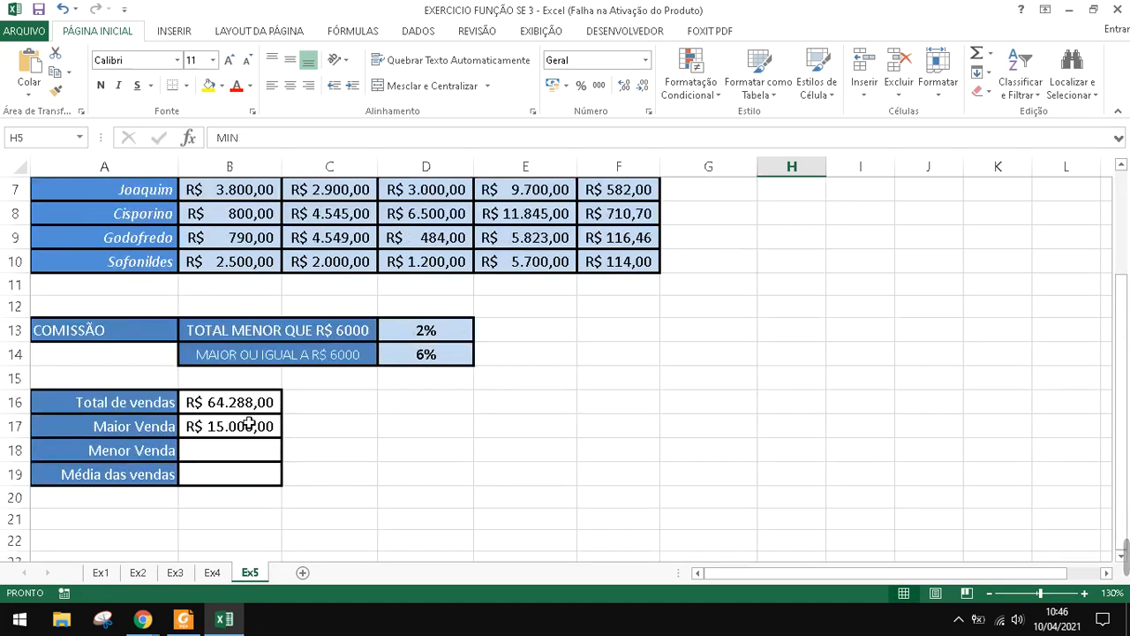
pyautogui.click(219, 454)
pyautogui.write('=M')
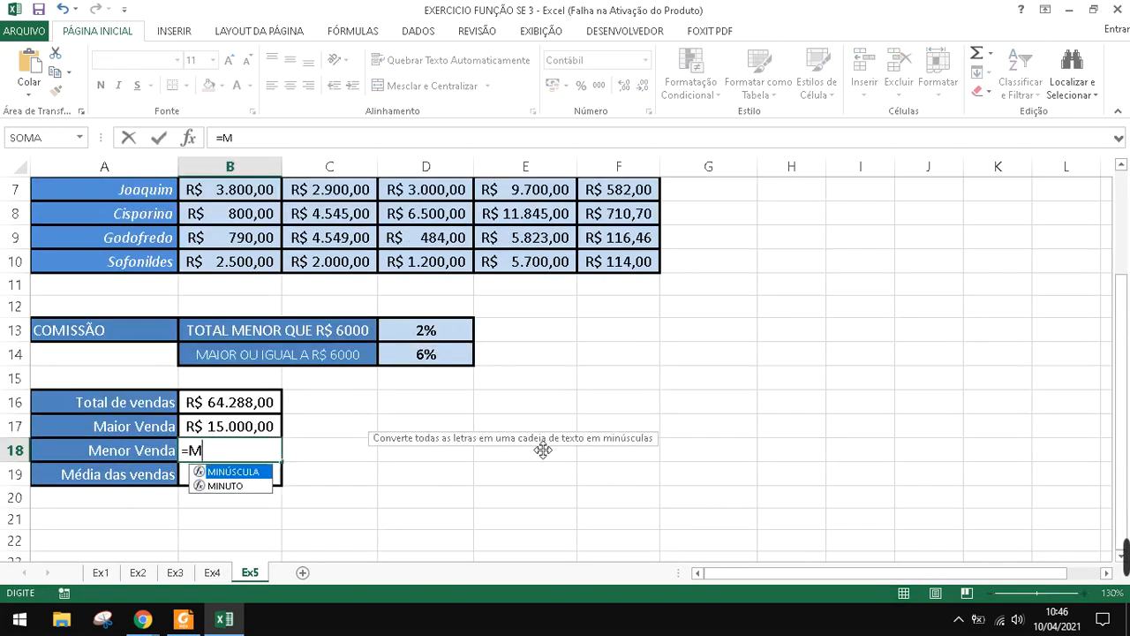
pyautogui.write('IN(')
pyautogui.scroll(1, 540, 447)
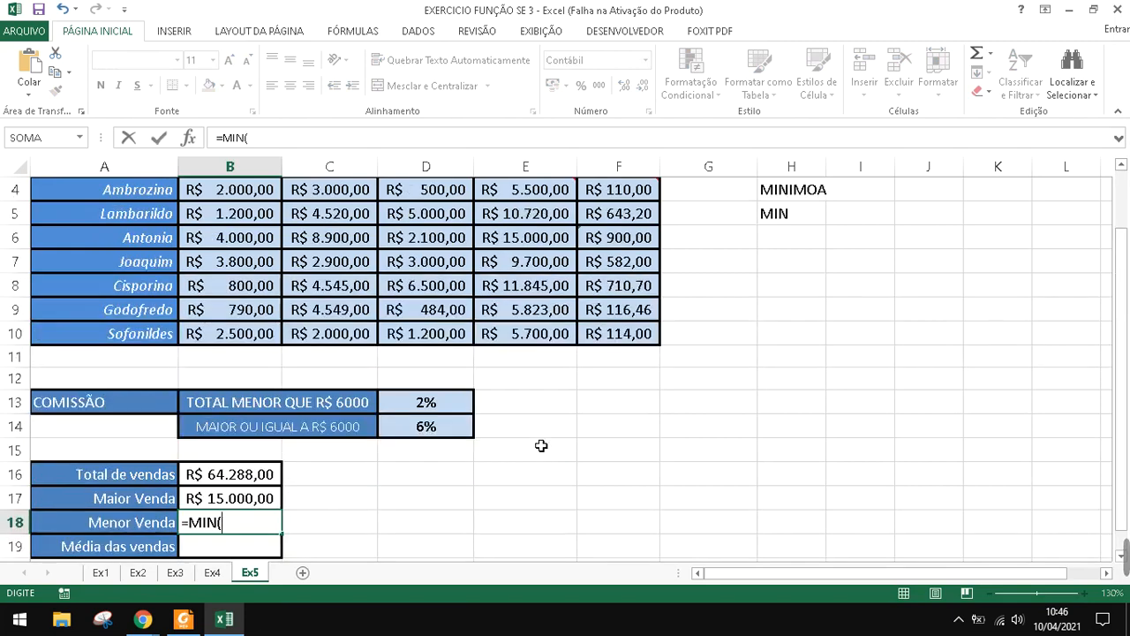
pyautogui.moveTo(530, 200); pyautogui.dragTo(587, 346)
pyautogui.press('Return')
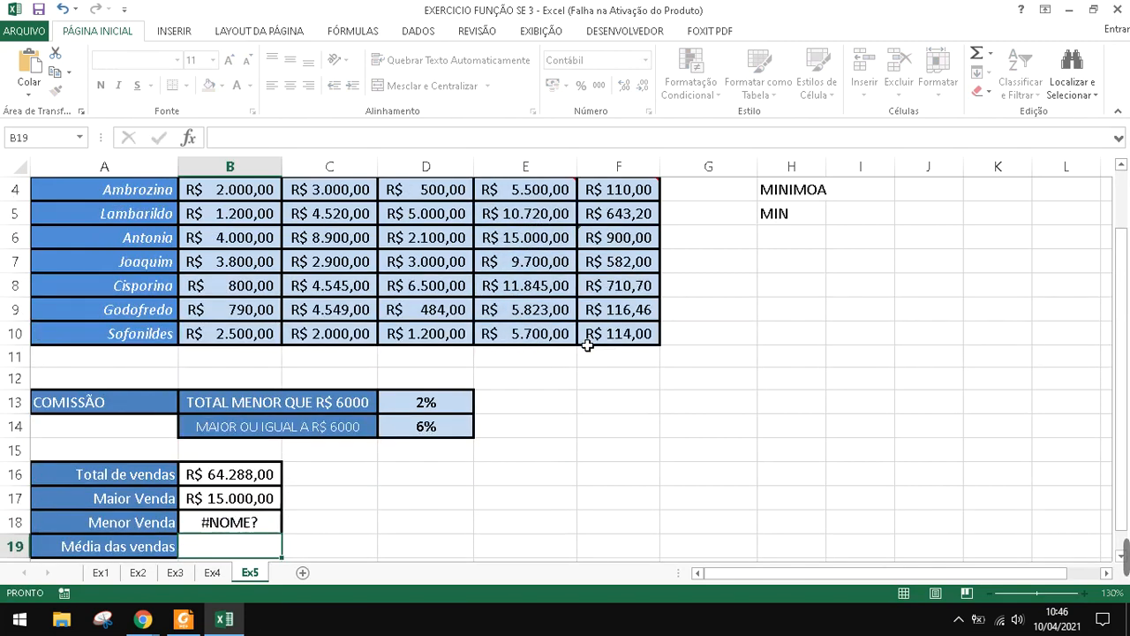
# Replace the formula in cell B18 with the MINIMO function over the range E4:E10
pyautogui.click(249, 526)
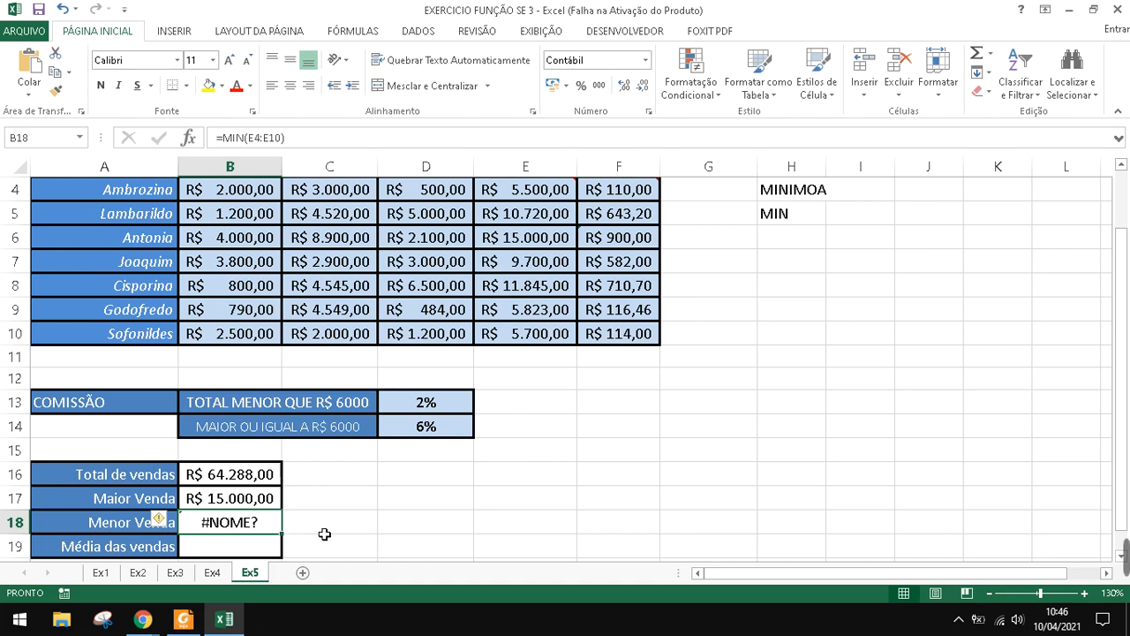
pyautogui.write('=MINIMO')
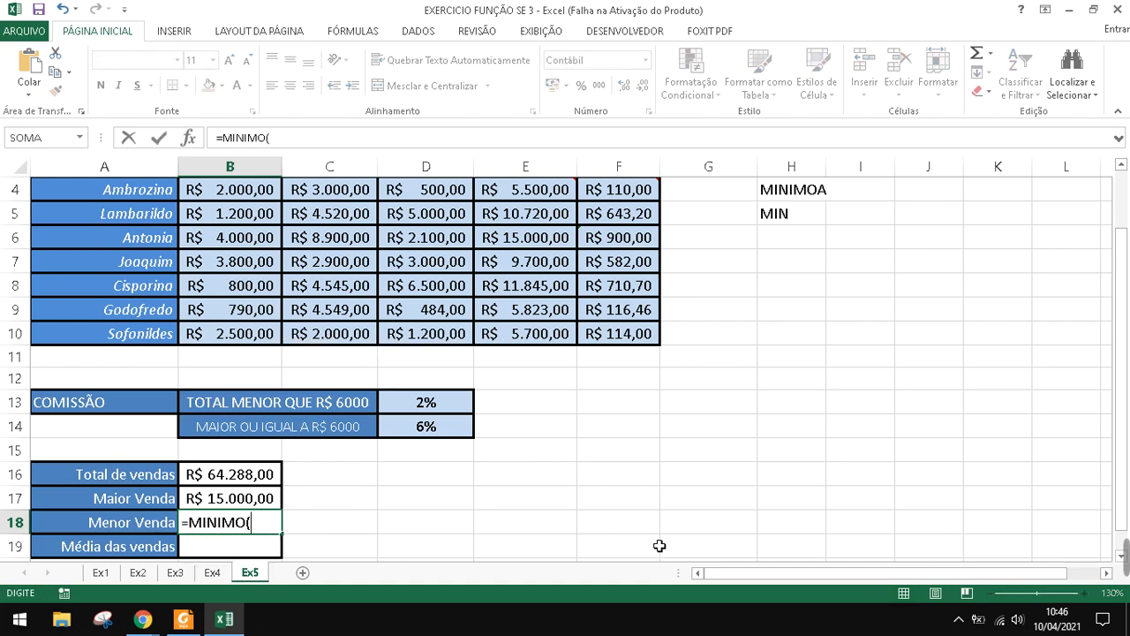
pyautogui.write('(')
pyautogui.moveTo(534, 196); pyautogui.dragTo(536, 337)
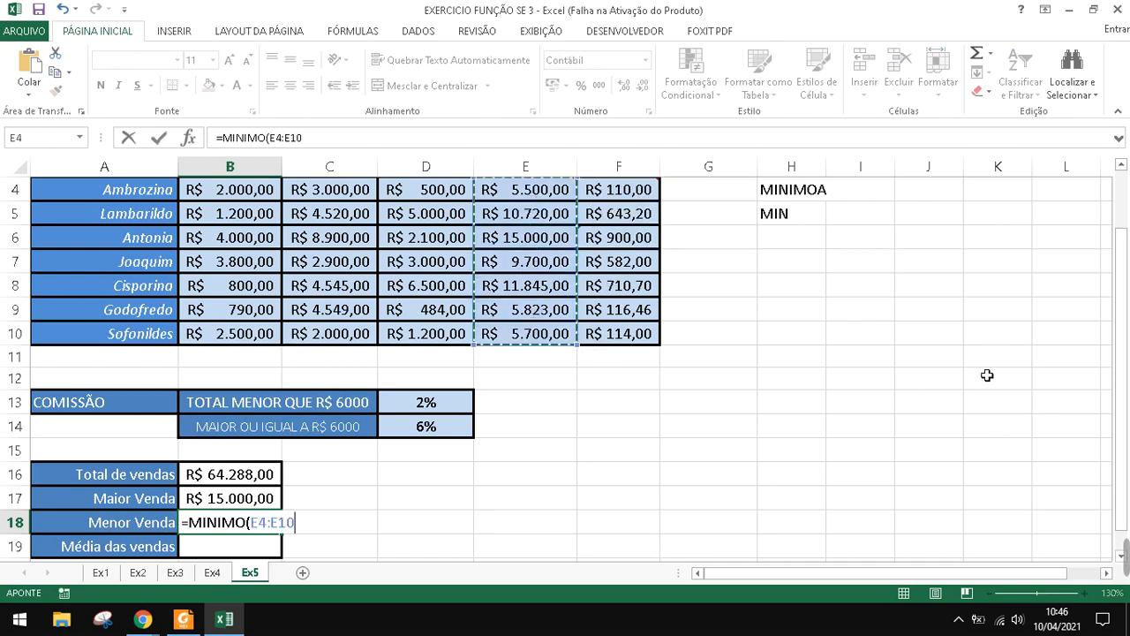
pyautogui.press('Return')
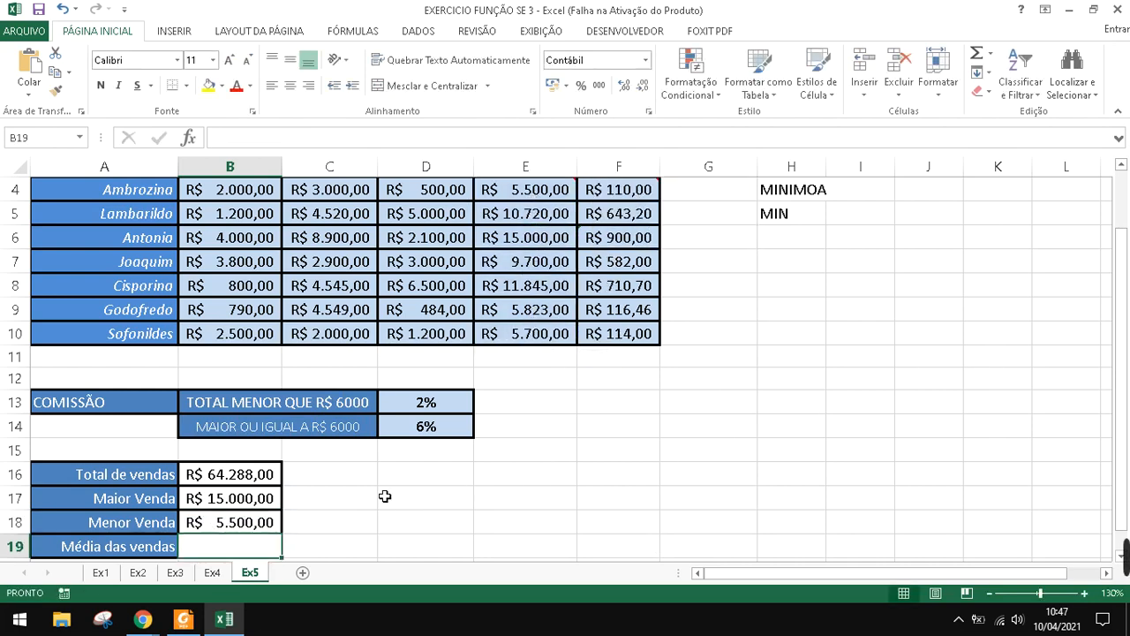
pyautogui.scroll(1, 617, 413)
pyautogui.scroll(-1, 614, 416)
pyautogui.scroll(-1, 769, 402)
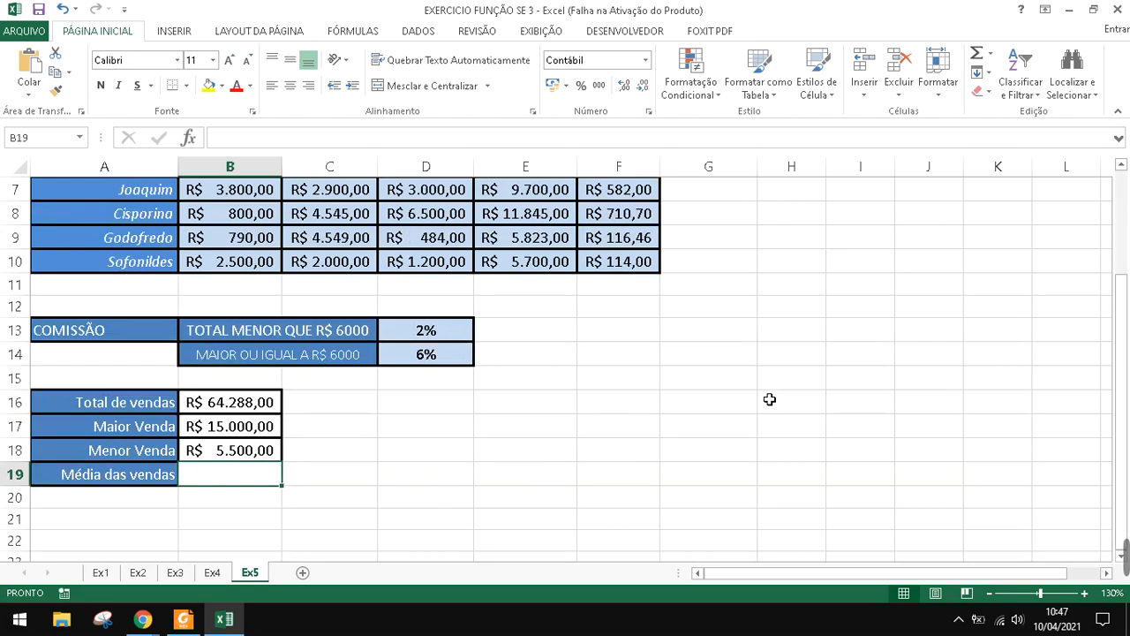
# Calculate Média das vendas in cell B19 with the MEDIA function over the range E4:E10
pyautogui.write('=MEDIA')
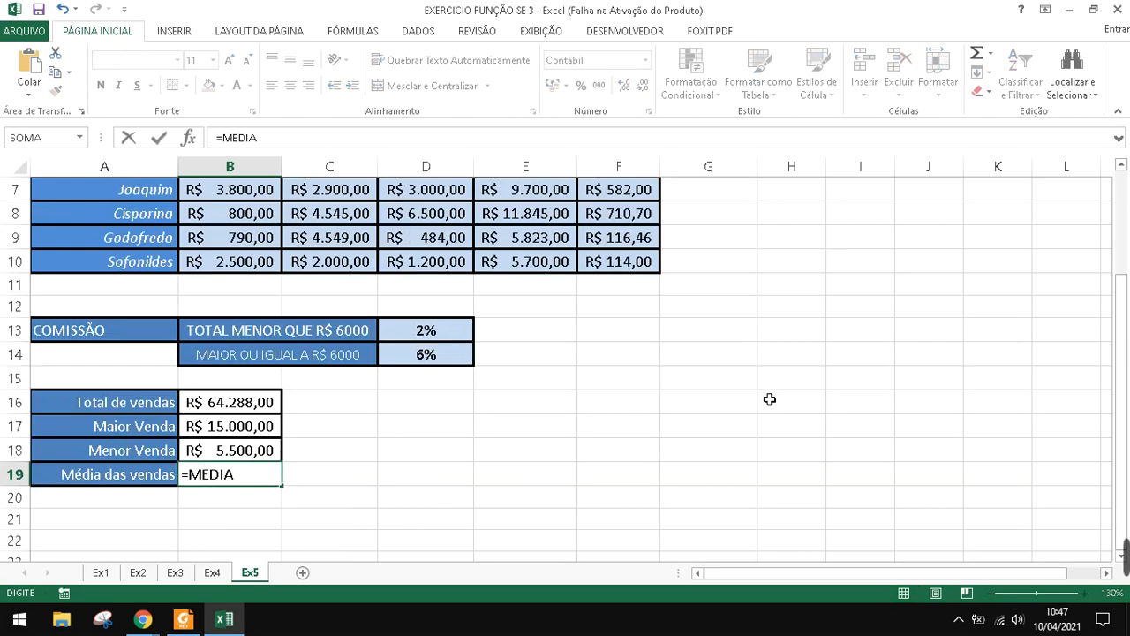
pyautogui.write('(')
pyautogui.scroll(2, 769, 398)
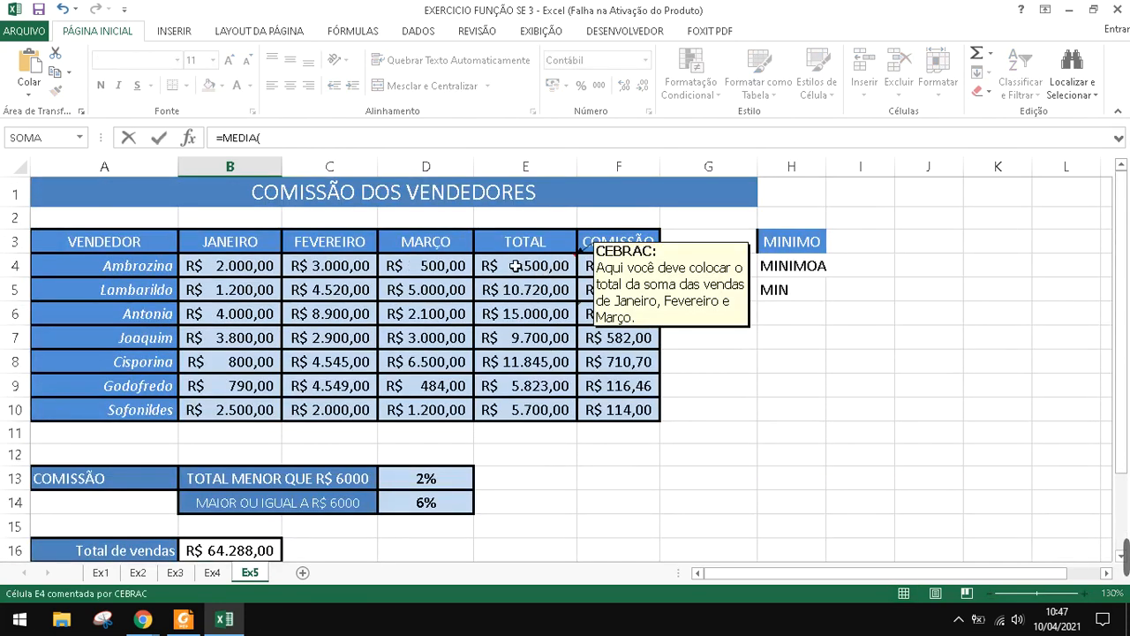
pyautogui.moveTo(534, 270); pyautogui.dragTo(530, 408)
pyautogui.scroll(-1, 584, 422)
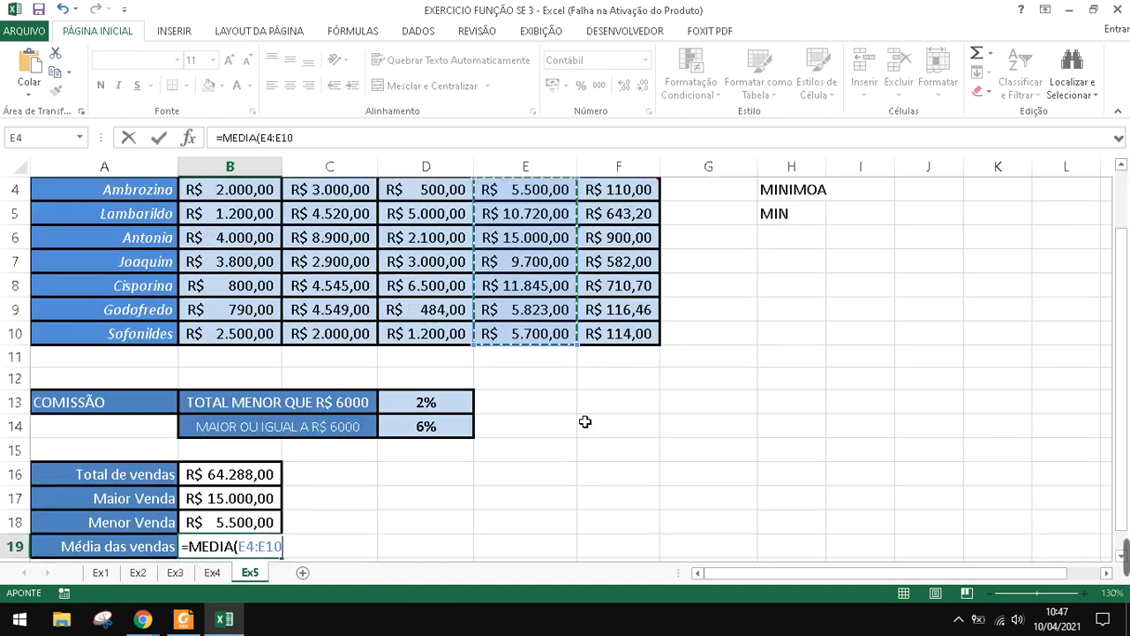
pyautogui.press('Return')
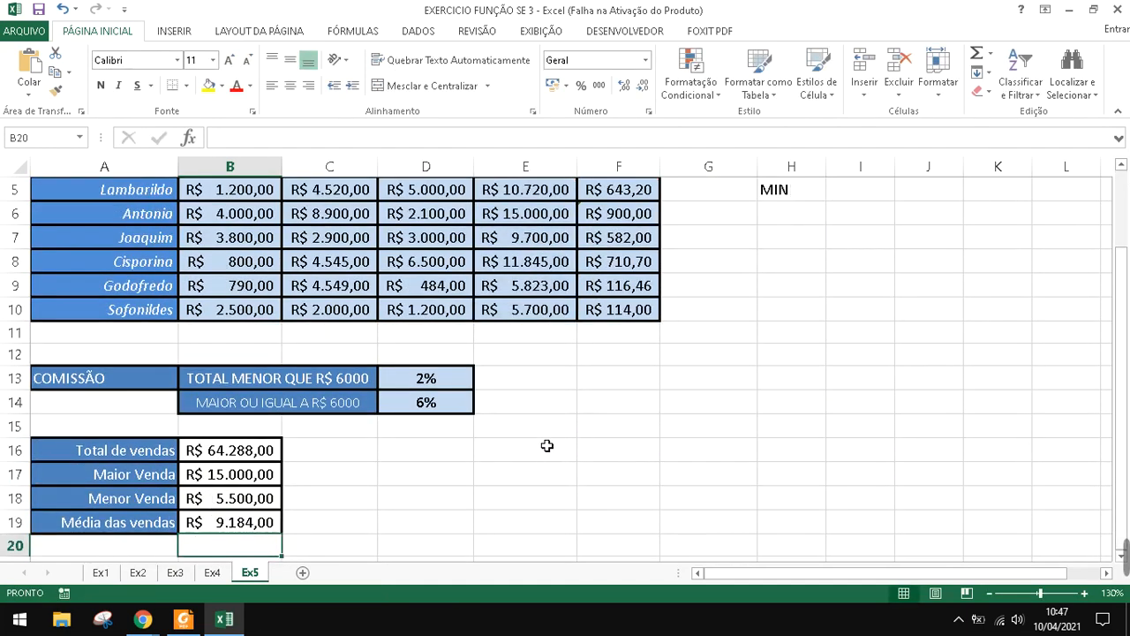
pyautogui.scroll(-1, 546, 446)
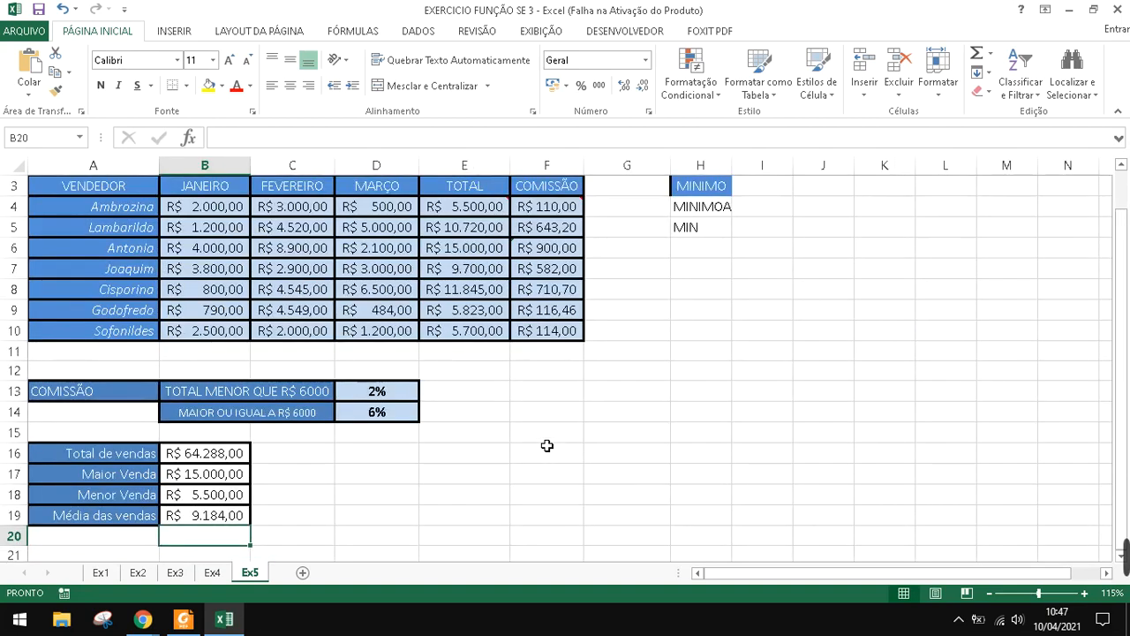
# Review the TOTAL values in E4:E10 and the COMISSÃO values in F4:F10
pyautogui.click(213, 463)
pyautogui.click(484, 215)
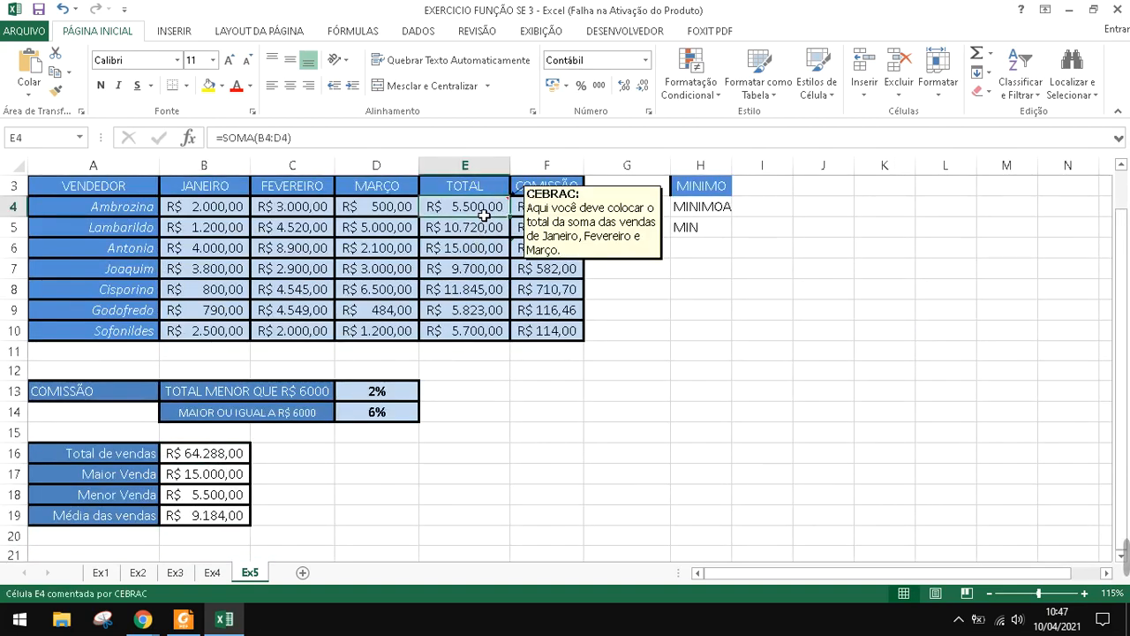
pyautogui.moveTo(483, 215); pyautogui.dragTo(465, 255)
pyautogui.moveTo(466, 331); pyautogui.dragTo(466, 331)
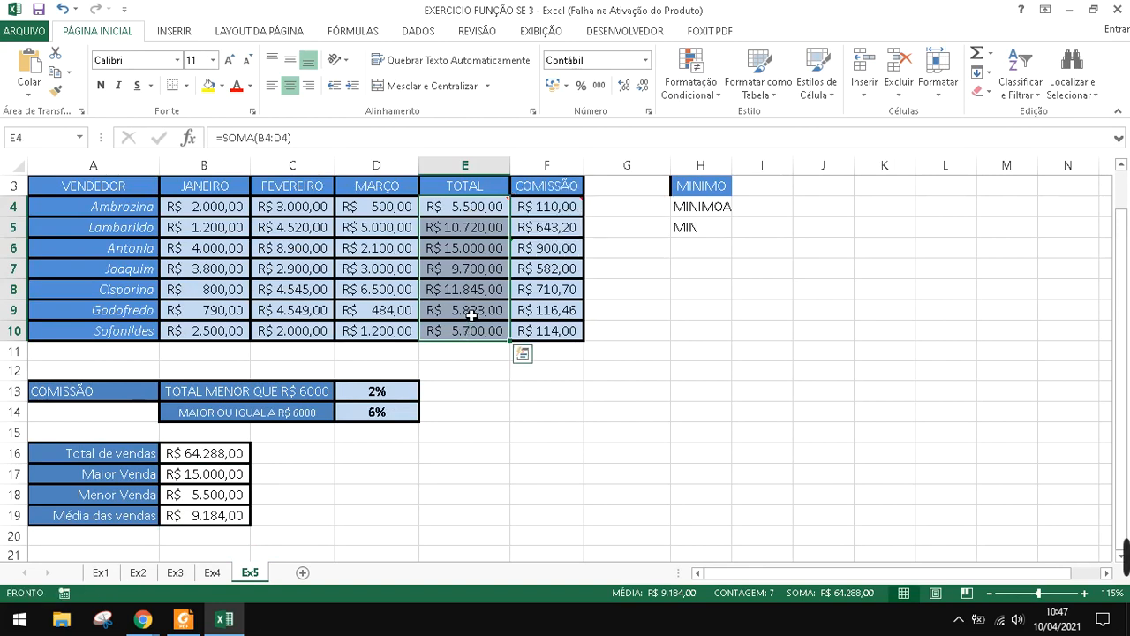
pyautogui.moveTo(555, 215); pyautogui.dragTo(552, 330)
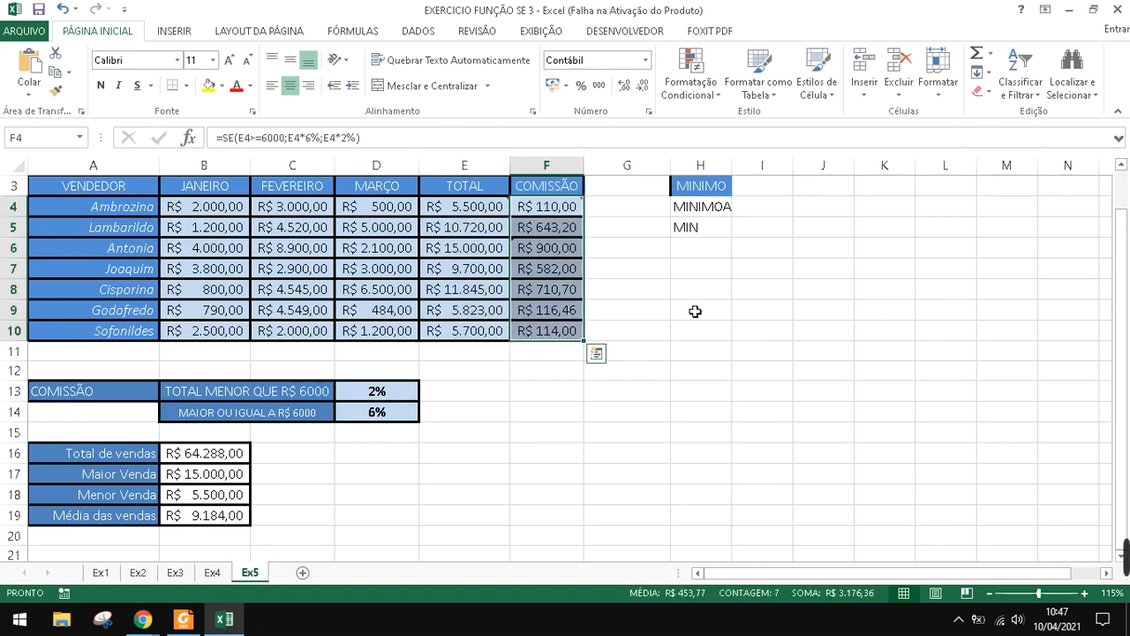
pyautogui.click(694, 311)
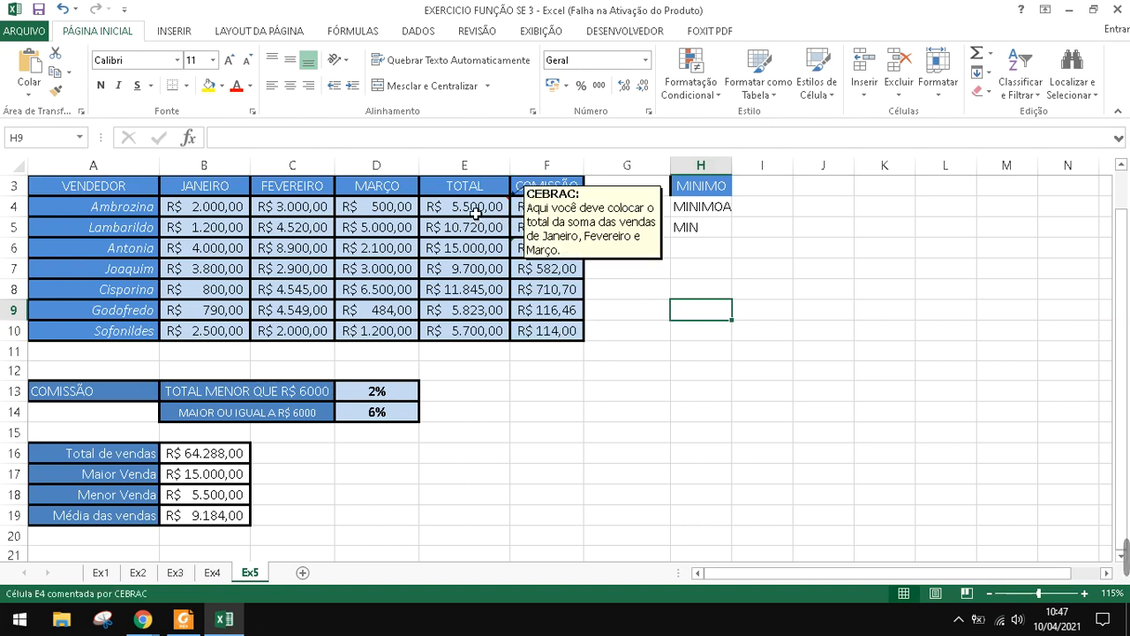
pyautogui.moveTo(475, 212); pyautogui.dragTo(468, 332)
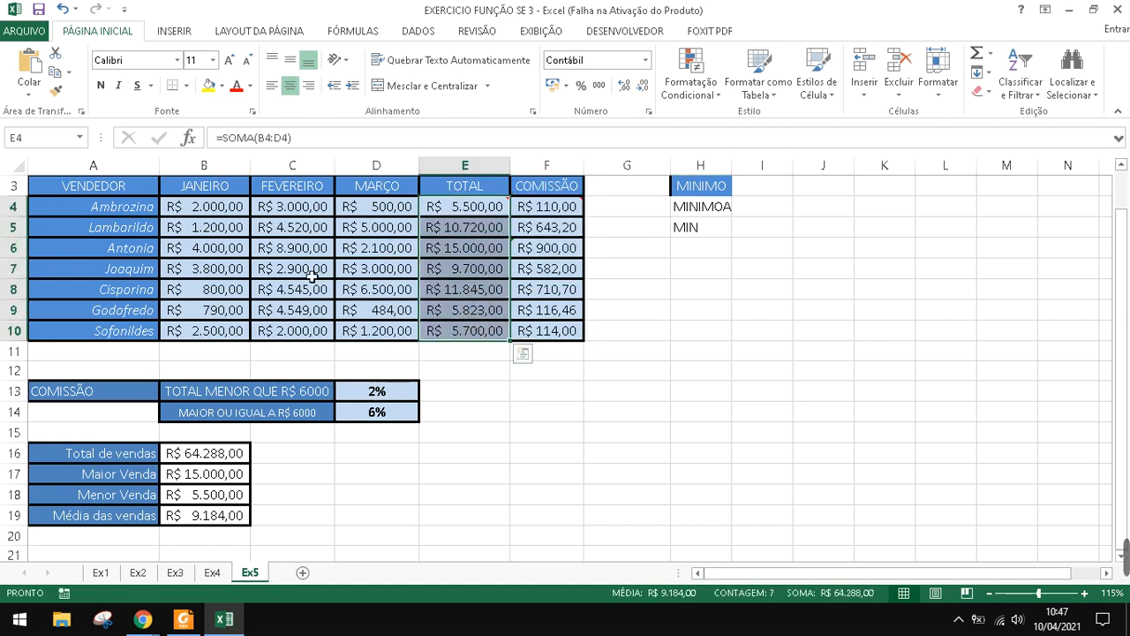
# Delete the entire COMISSÃO column F from the sheet
pyautogui.click(558, 185)
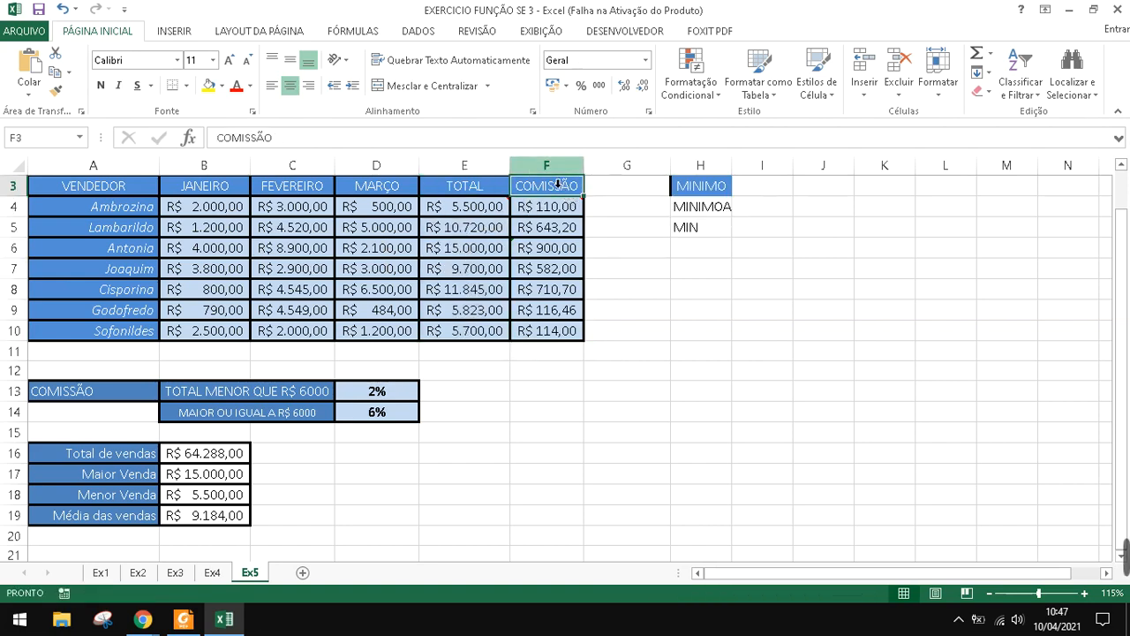
pyautogui.rightClick(546, 186)
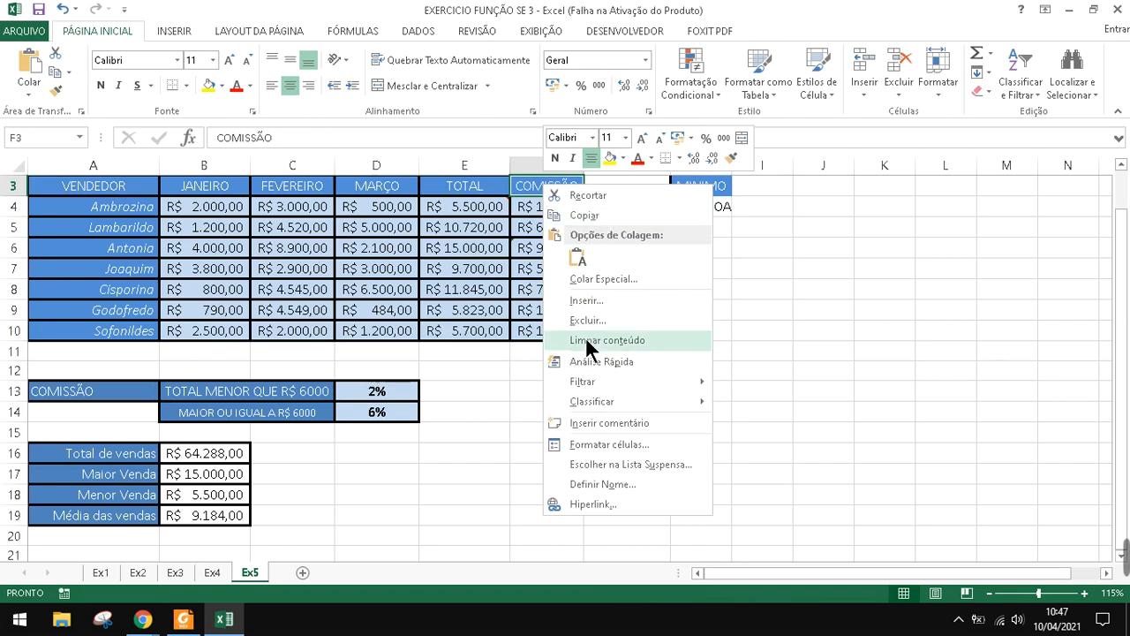
pyautogui.click(587, 328)
pyautogui.click(548, 335)
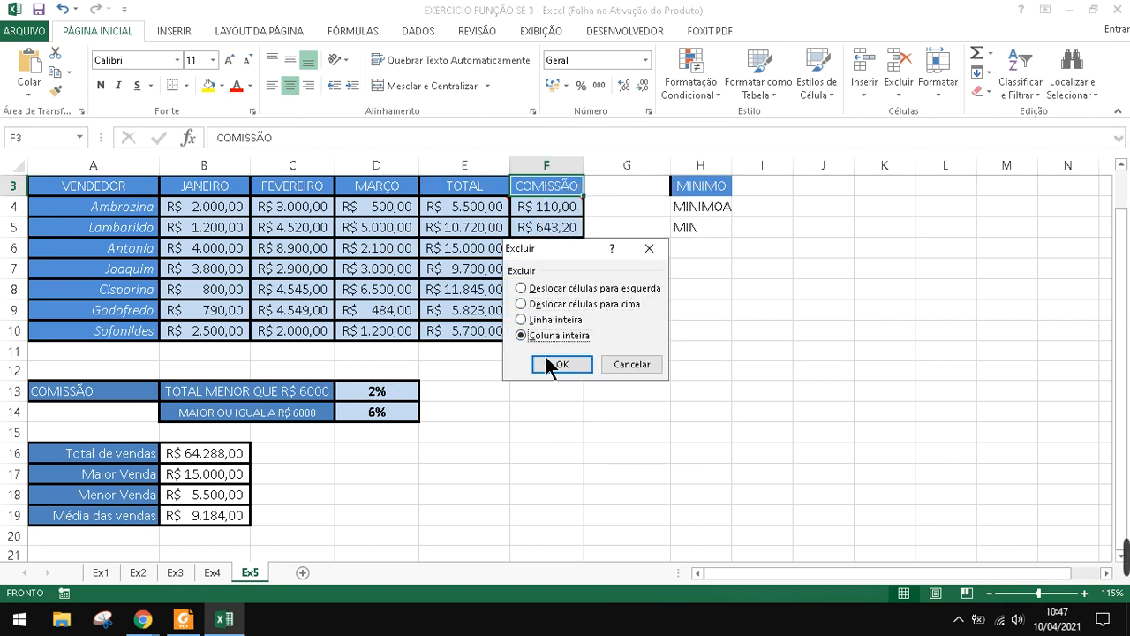
pyautogui.click(555, 361)
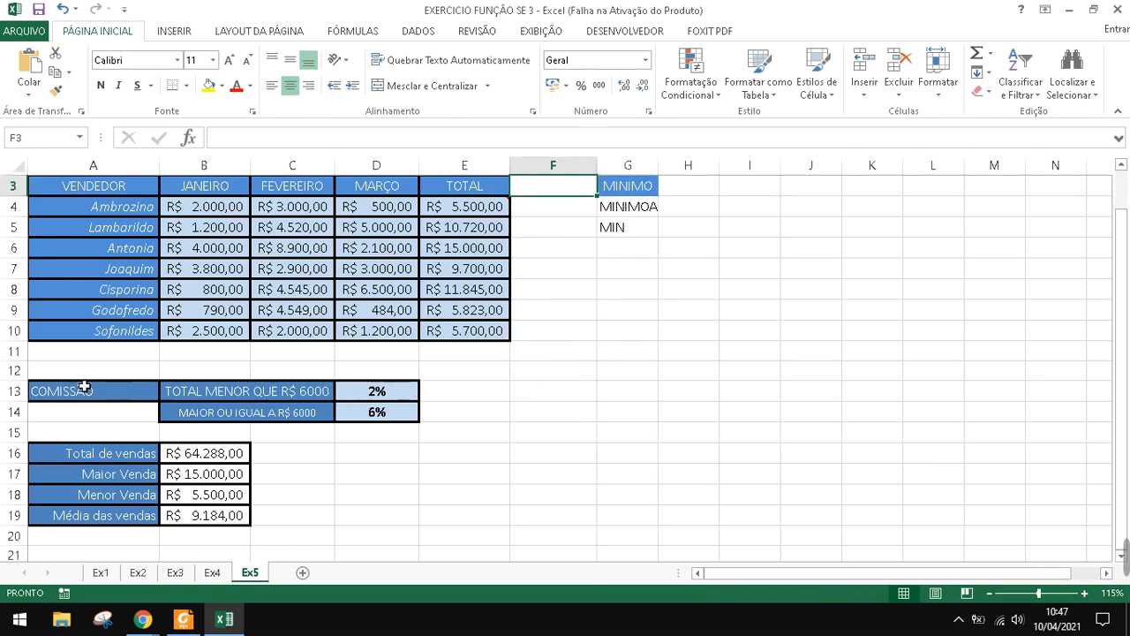
# Delete the entire rows 13 and 14 that hold the COMISSÃO percentage table
pyautogui.moveTo(105, 393); pyautogui.dragTo(373, 412)
pyautogui.rightClick(374, 406)
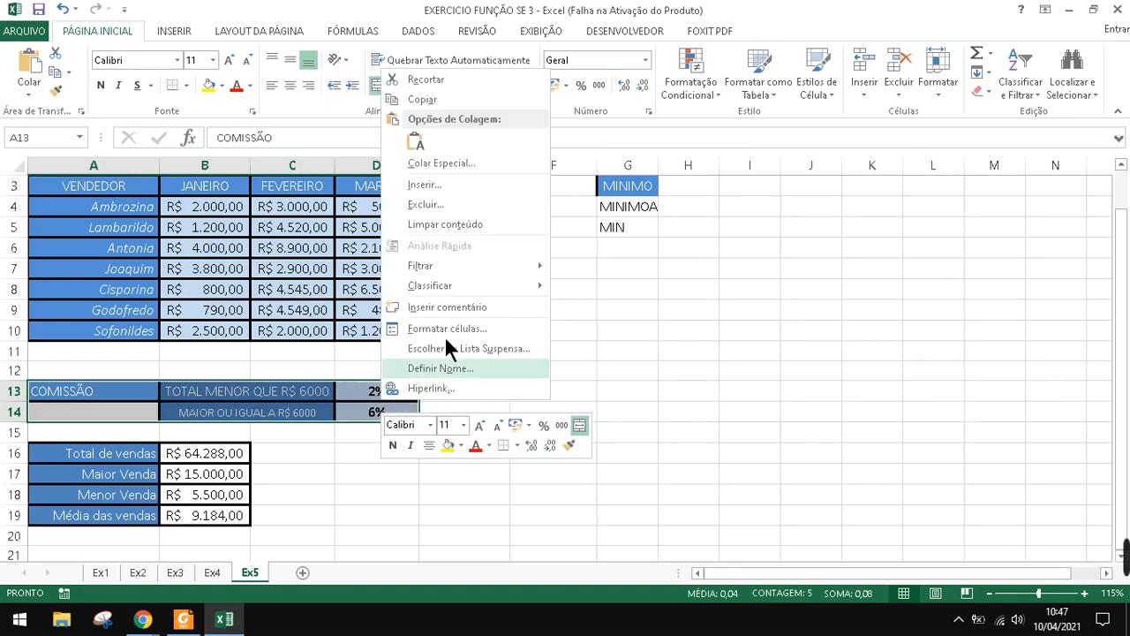
pyautogui.click(429, 203)
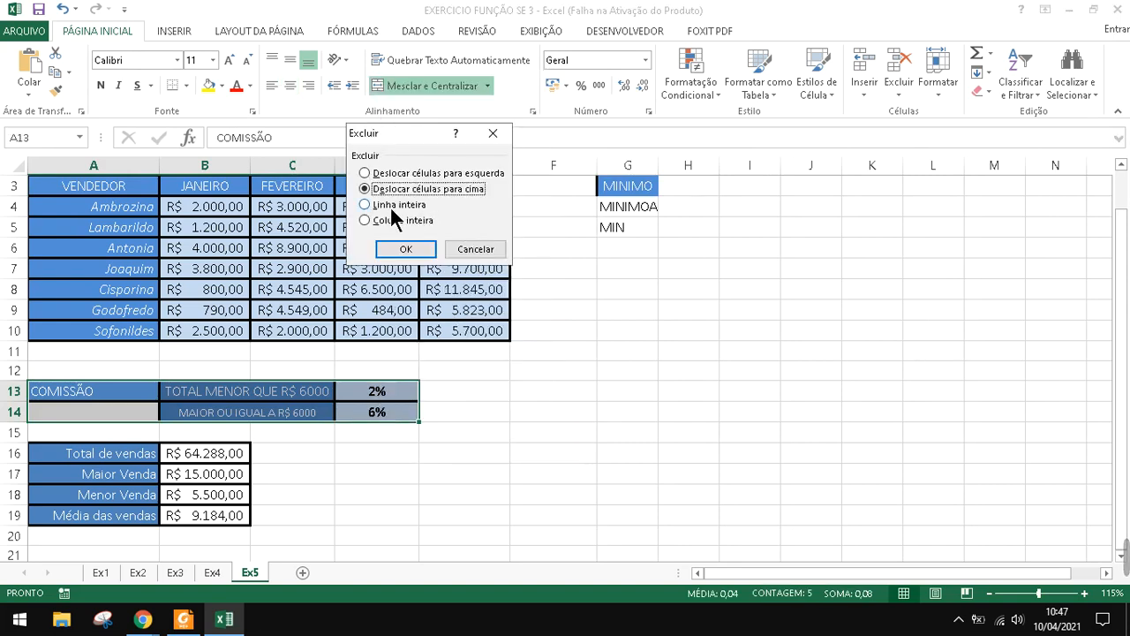
pyautogui.click(392, 206)
pyautogui.click(405, 249)
pyautogui.click(608, 294)
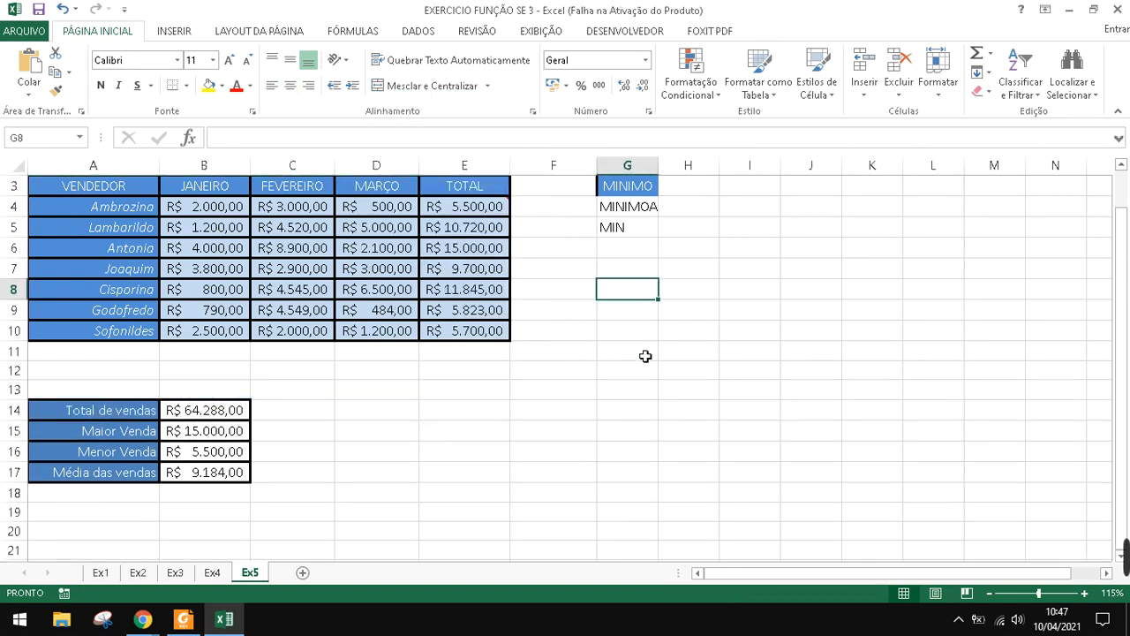
# Review the TOTAL formulas in E4:E10 and the sales summary formulas in B14:B17
pyautogui.scroll(1, 645, 356)
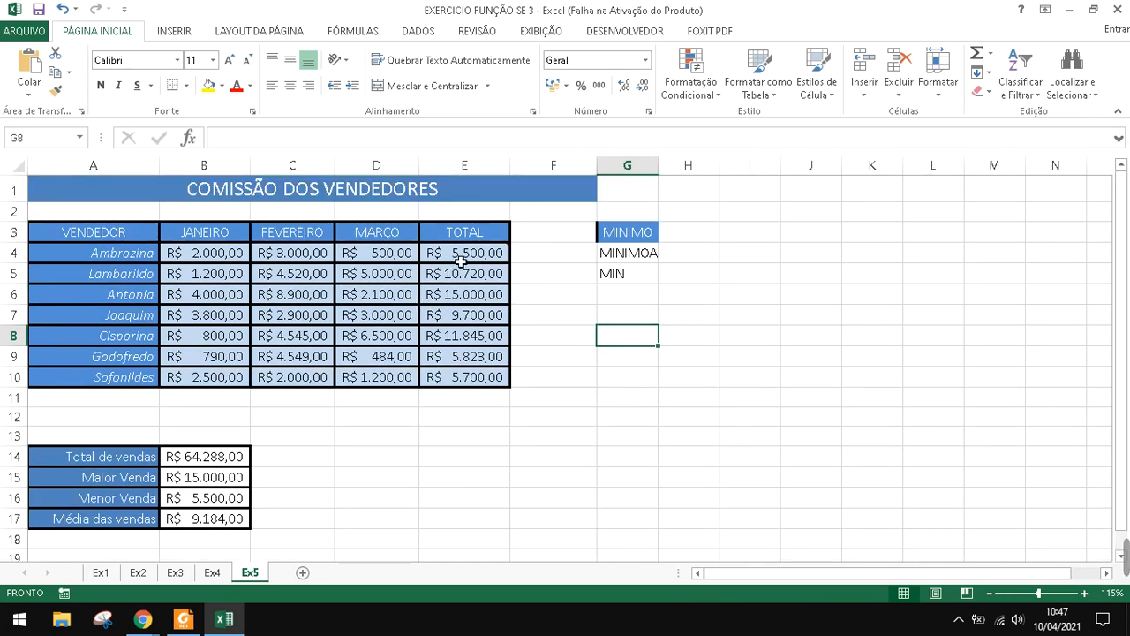
pyautogui.moveTo(460, 261); pyautogui.dragTo(461, 377)
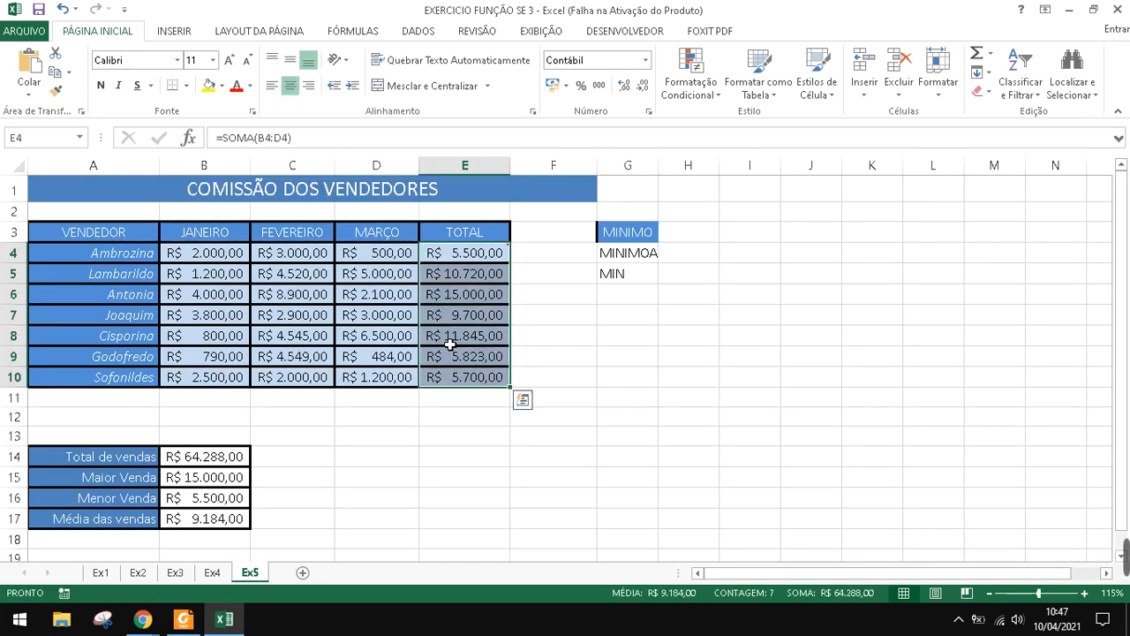
pyautogui.click(448, 252)
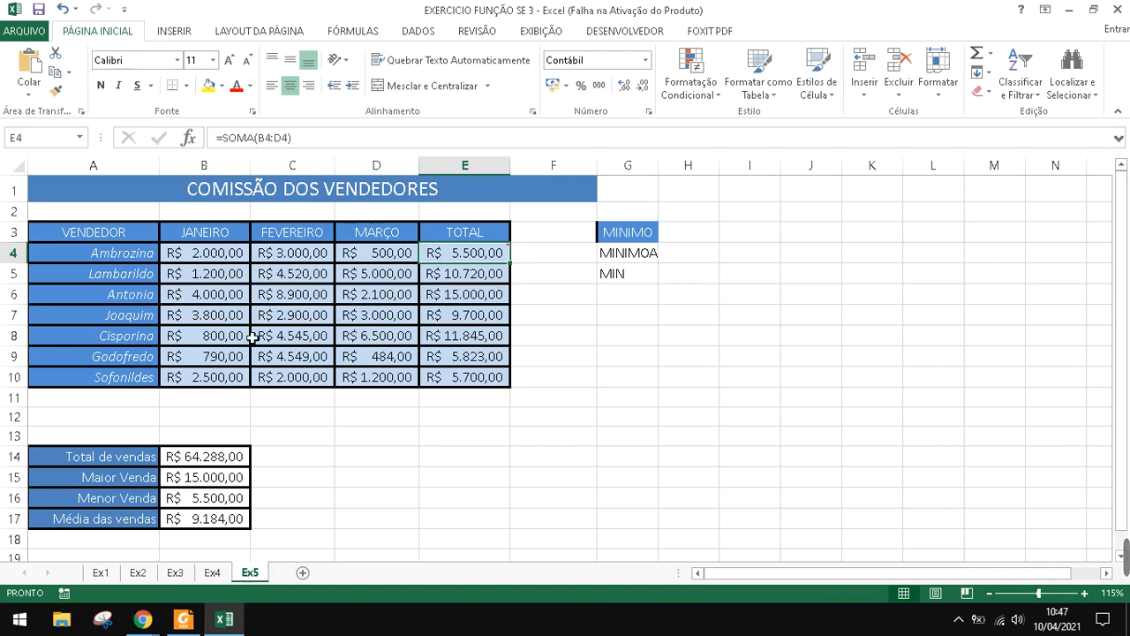
pyautogui.moveTo(205, 459); pyautogui.dragTo(204, 522)
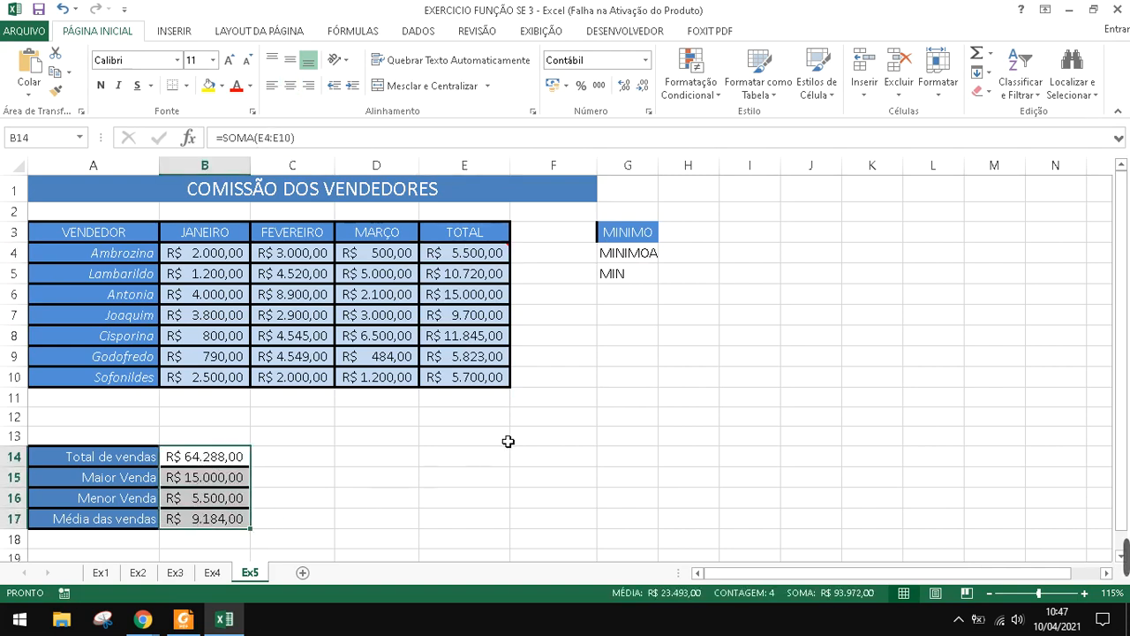
pyautogui.click(578, 295)
pyautogui.click(488, 256)
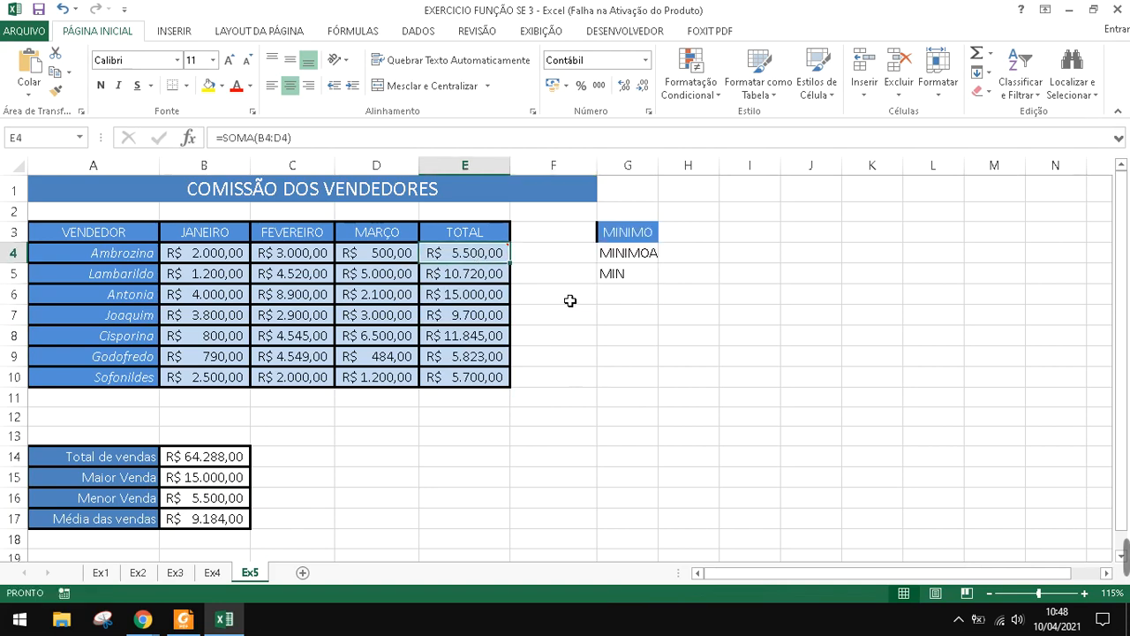
# Clear the TOTAL cells E4:E10 and enter the fixed value 5500 in E4
pyautogui.moveTo(468, 262)
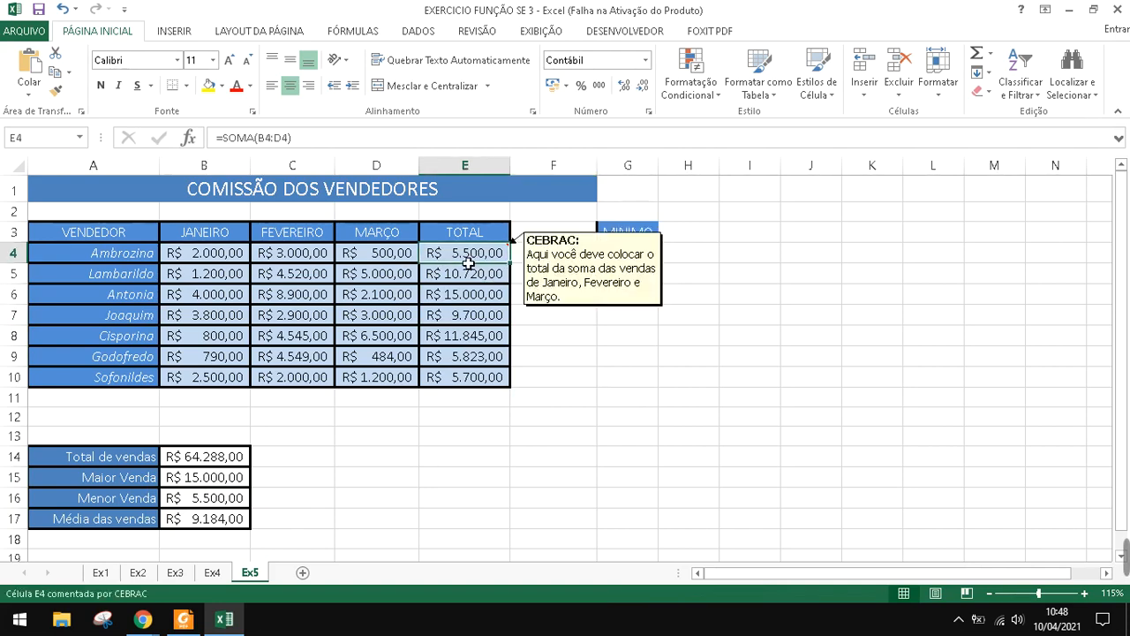
pyautogui.moveTo(468, 262); pyautogui.dragTo(464, 375)
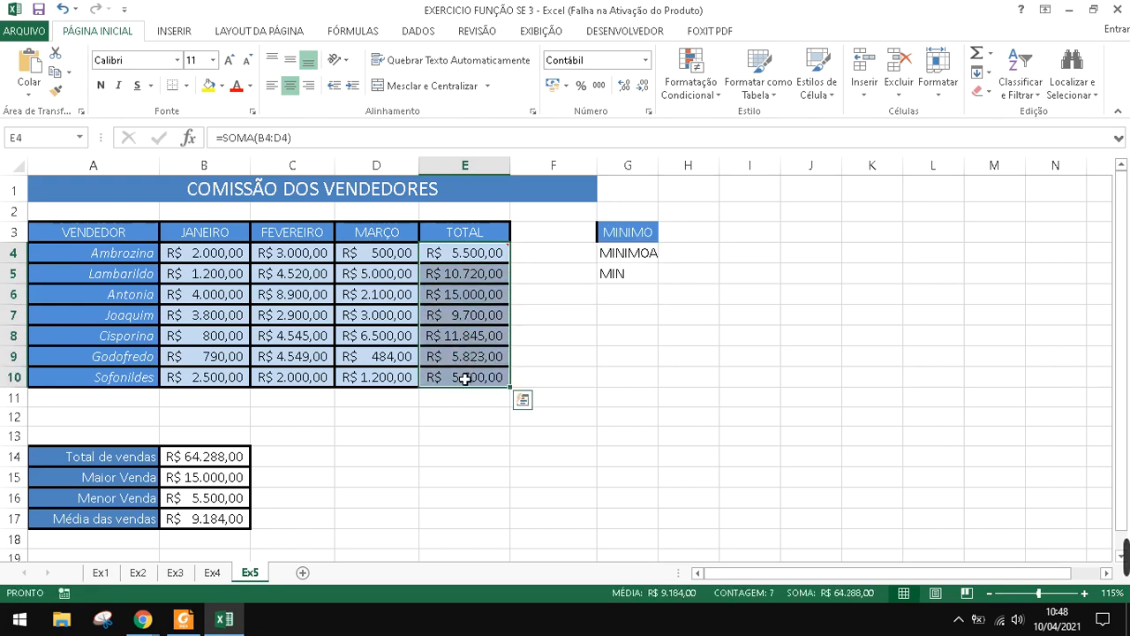
pyautogui.press('Delete')
pyautogui.click(465, 261)
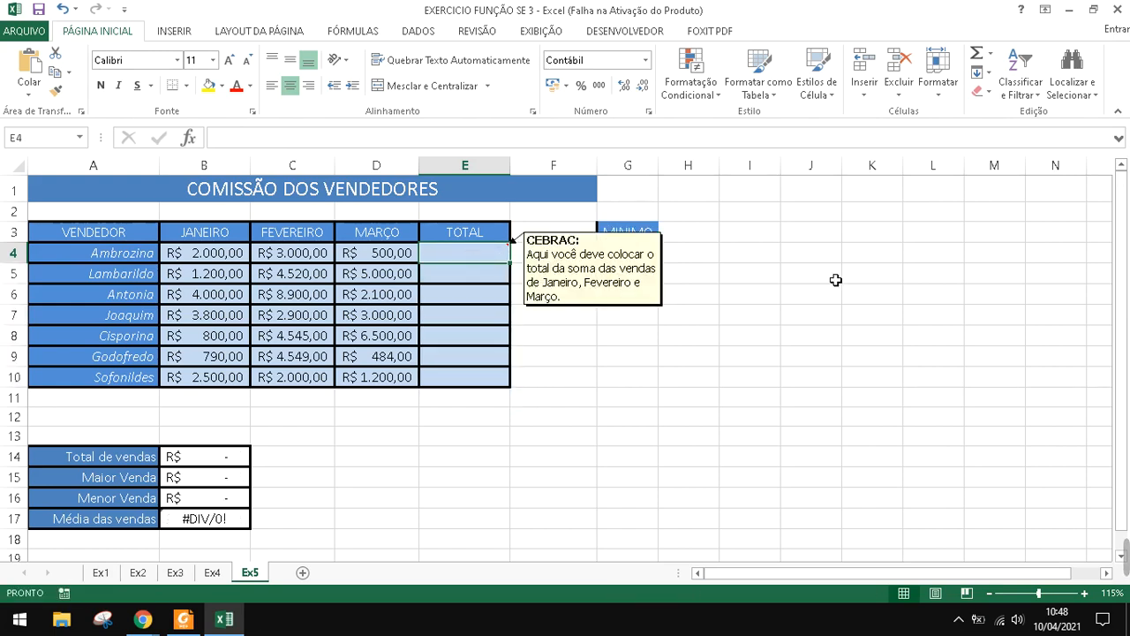
pyautogui.write('5500')
pyautogui.press('Return')
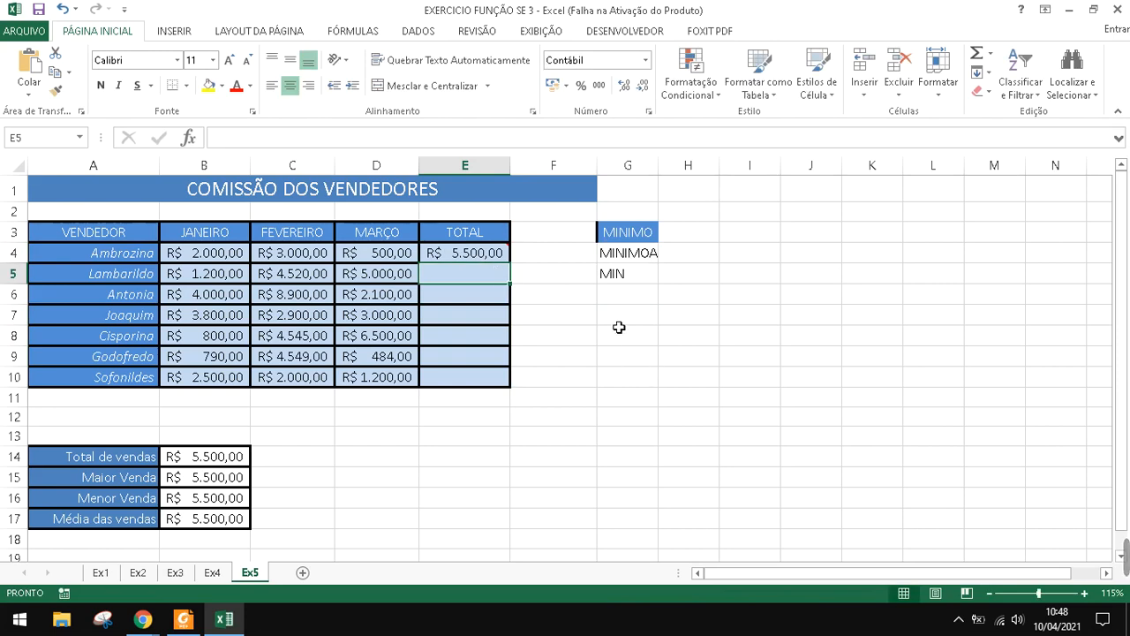
# Inspect the content of TOTAL cell E4 to check whether it holds a plain number or a formula
pyautogui.click(481, 257)
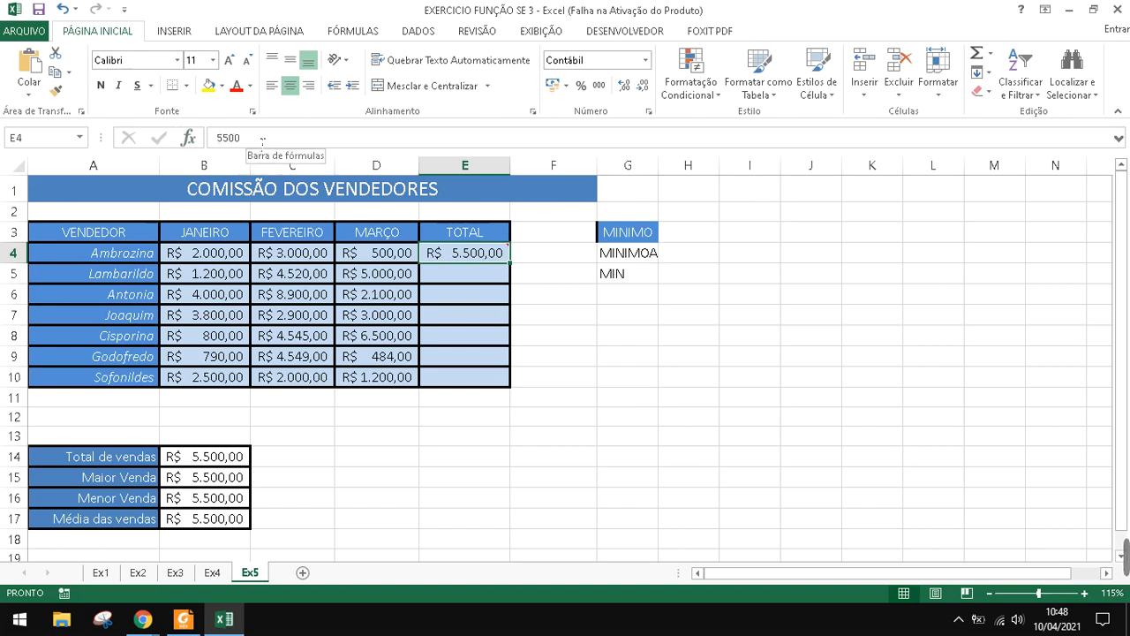
pyautogui.moveTo(247, 138); pyautogui.dragTo(222, 138)
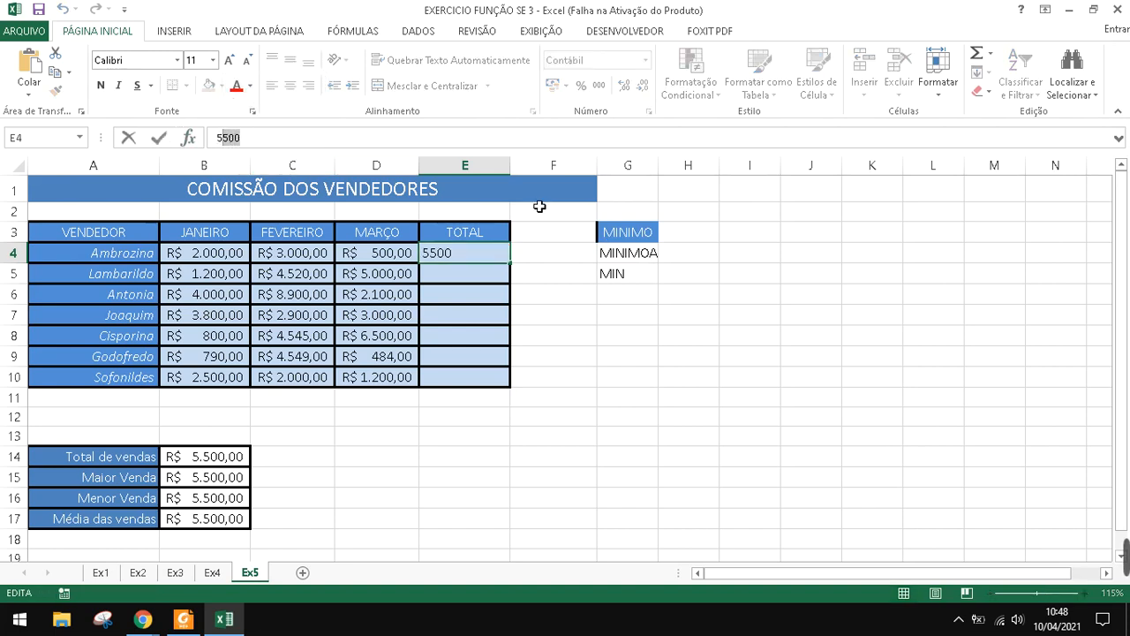
pyautogui.click(256, 146)
# Calculate the total in cell E5 with the SOMA function over the range B5:D5
pyautogui.click(461, 274)
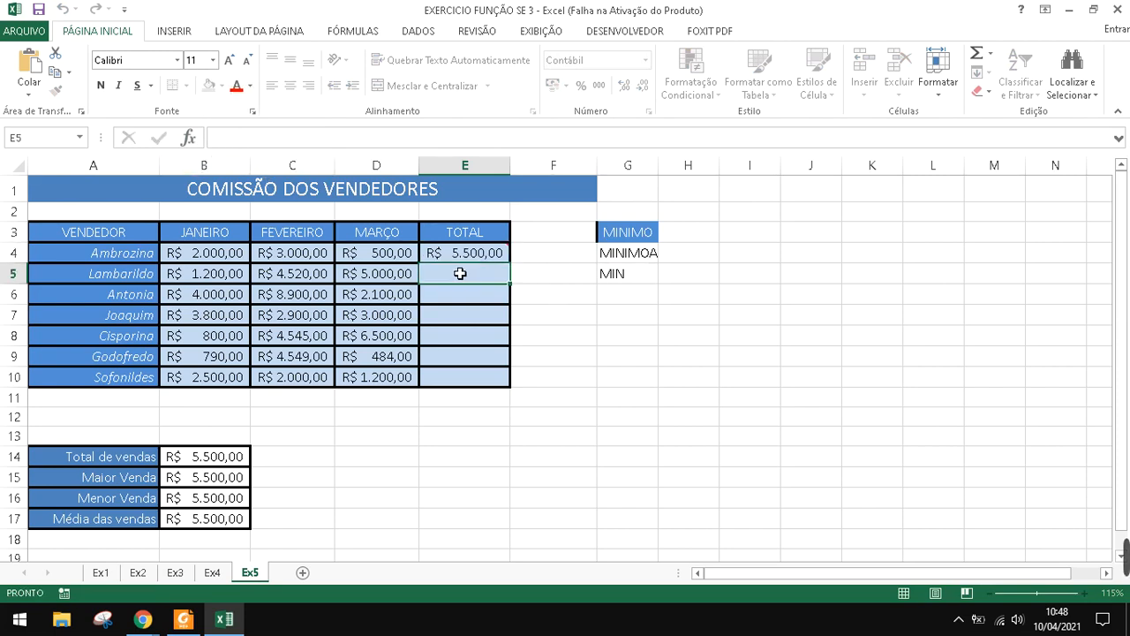
pyautogui.write('=SOMA(')
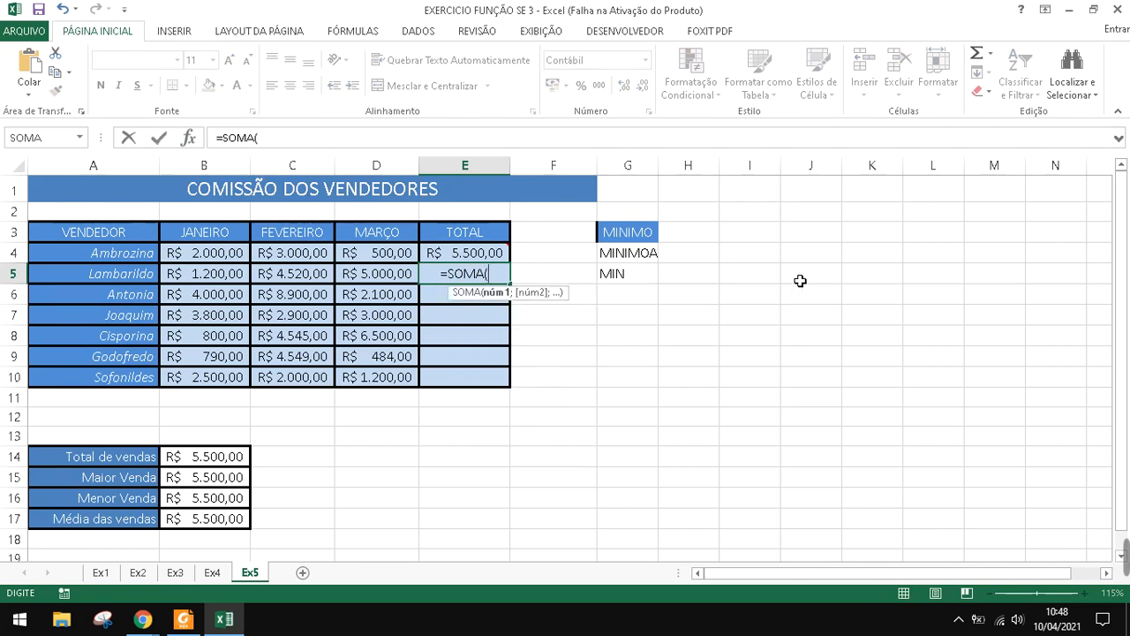
pyautogui.moveTo(228, 274); pyautogui.dragTo(381, 281)
pyautogui.press('Return')
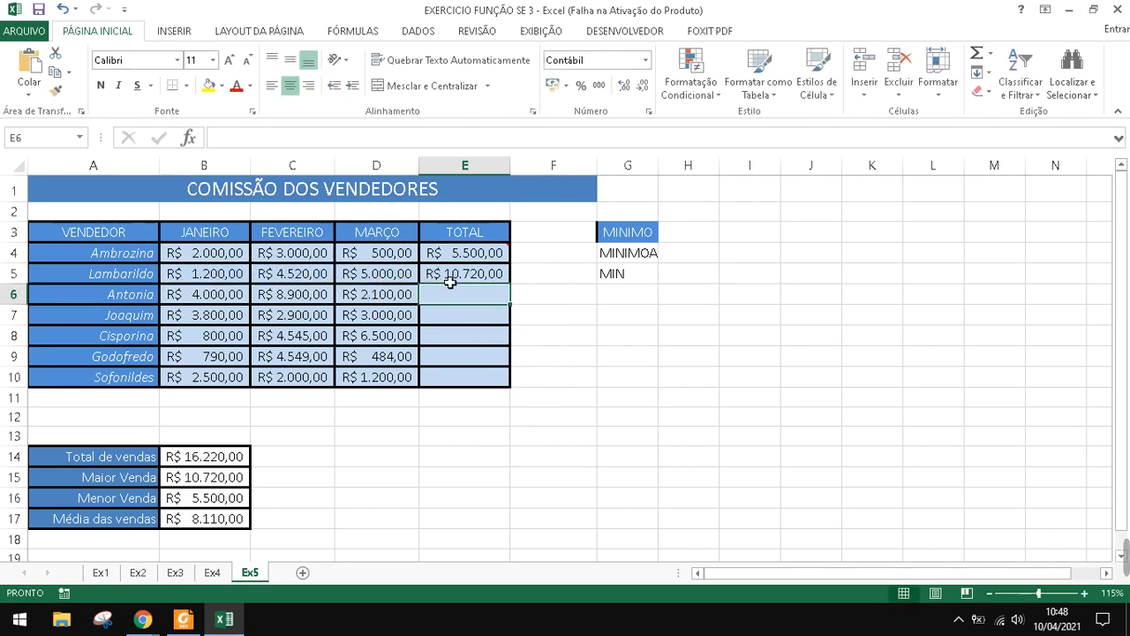
# Inspect the formula stored in cell E5 and leave it without editing
pyautogui.click(450, 280)
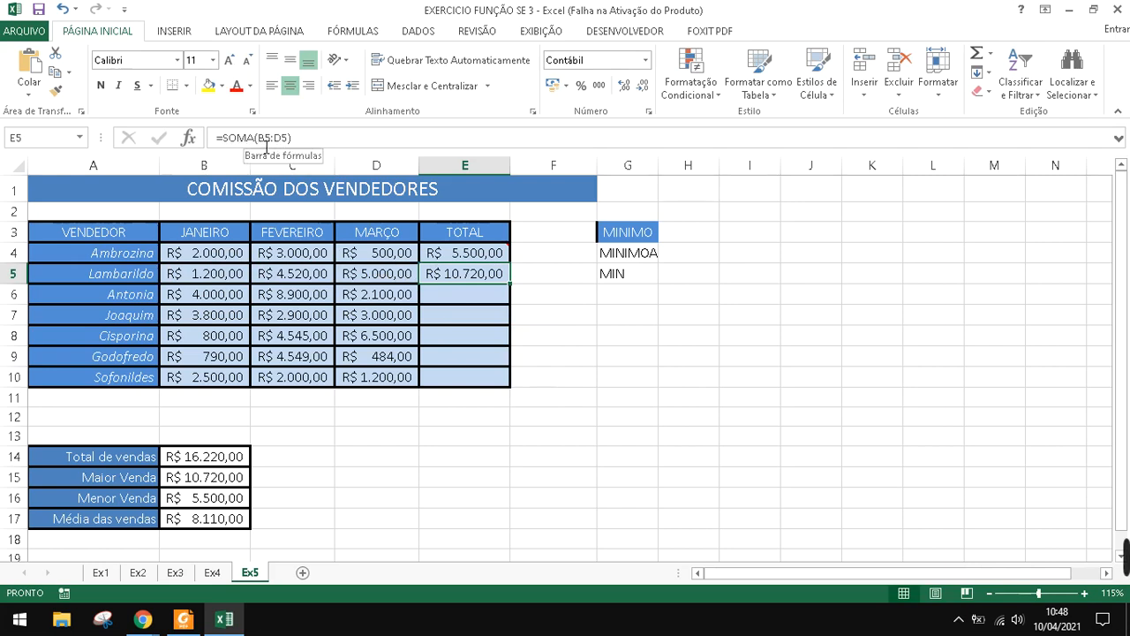
pyautogui.moveTo(289, 139); pyautogui.dragTo(215, 139)
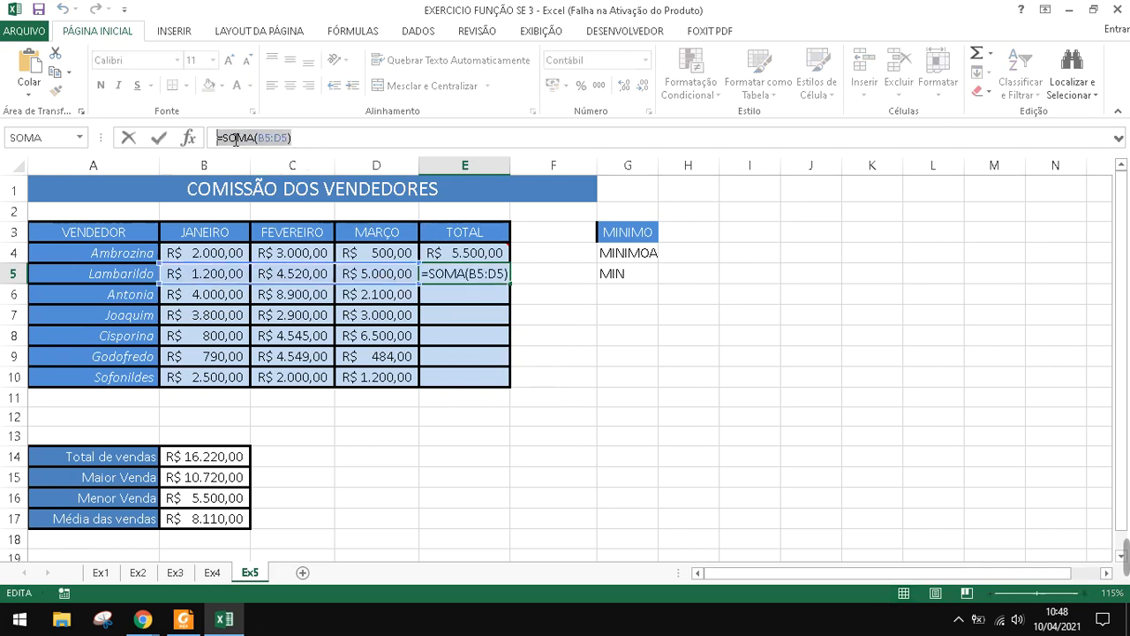
pyautogui.click(556, 279)
pyautogui.press('Escape')
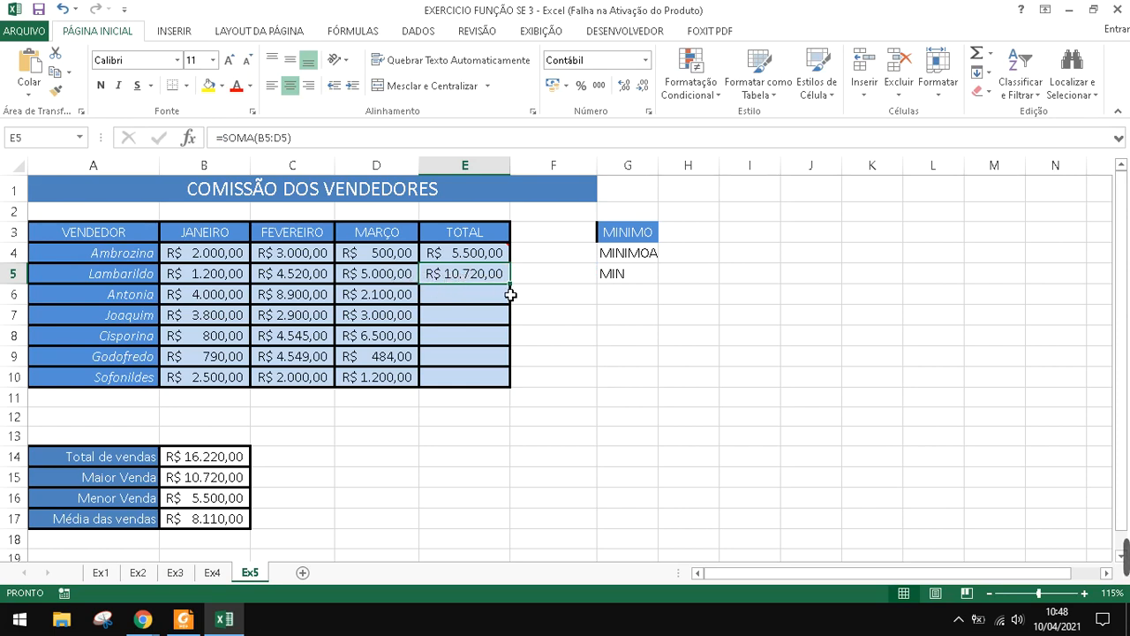
pyautogui.press('Down')
pyautogui.press('Down')
pyautogui.press('Down')
pyautogui.press('Down')
pyautogui.press('Down')
pyautogui.press('Up')
pyautogui.press('Up')
pyautogui.press('Up')
pyautogui.press('Up')
pyautogui.press('Up')
pyautogui.press('Up')
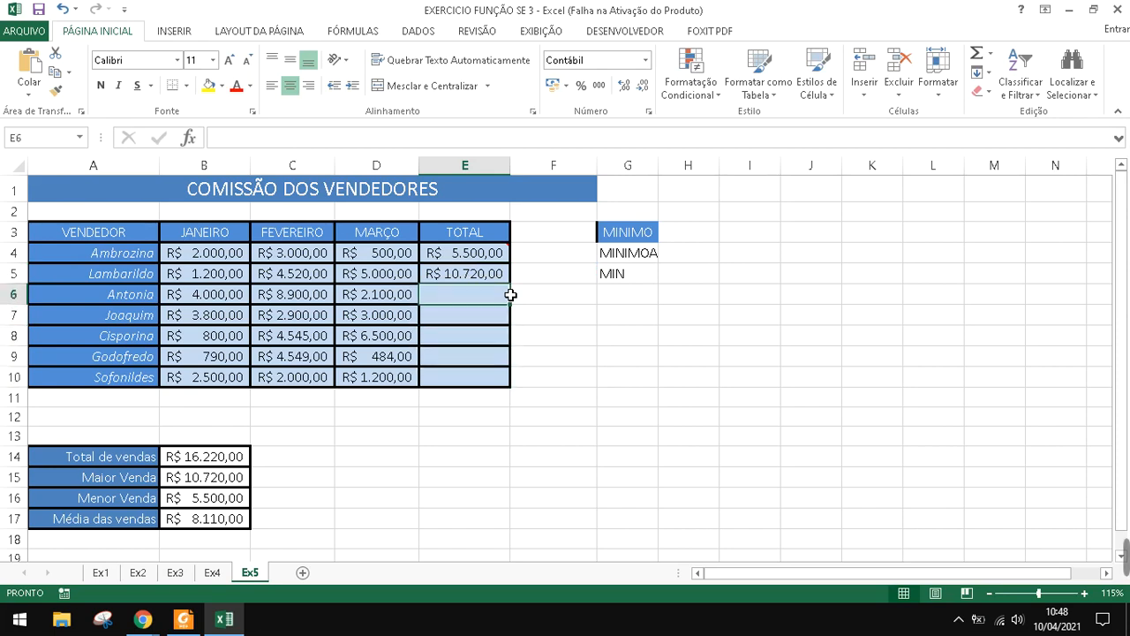
pyautogui.press('Up')
pyautogui.press('Left')
pyautogui.press('Left')
pyautogui.press('Down')
pyautogui.press('Right')
pyautogui.press('Right')
pyautogui.press('Right')
pyautogui.press('Down')
pyautogui.press('Down')
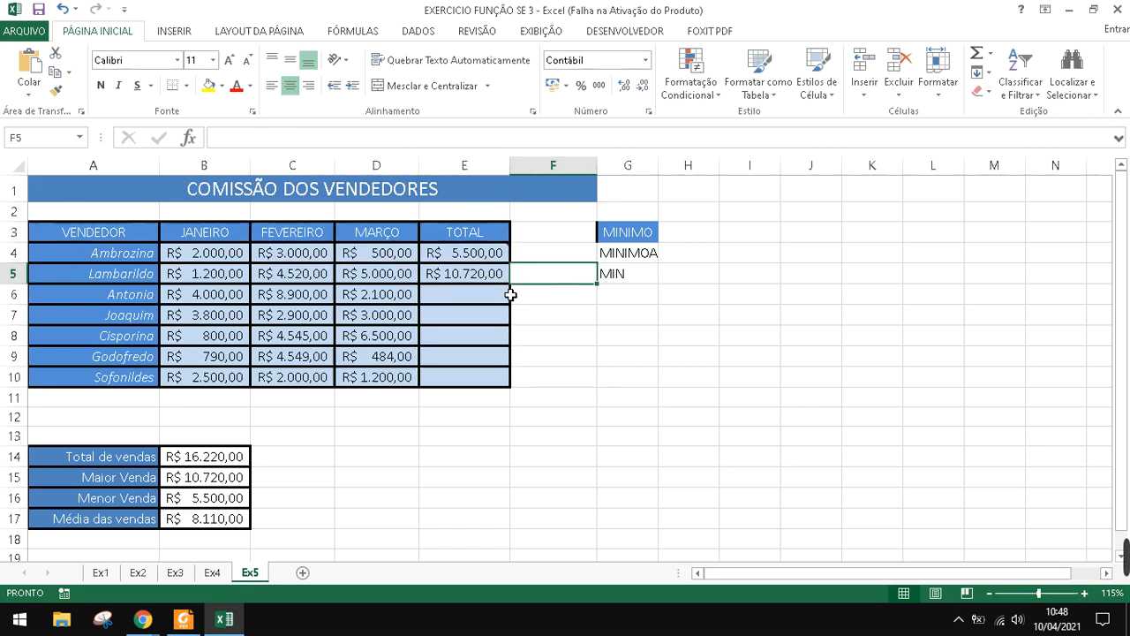
pyautogui.press('Left')
pyautogui.press('Up')
pyautogui.press('Up')
pyautogui.press('Down')
pyautogui.press('Down')
pyautogui.press('Down')
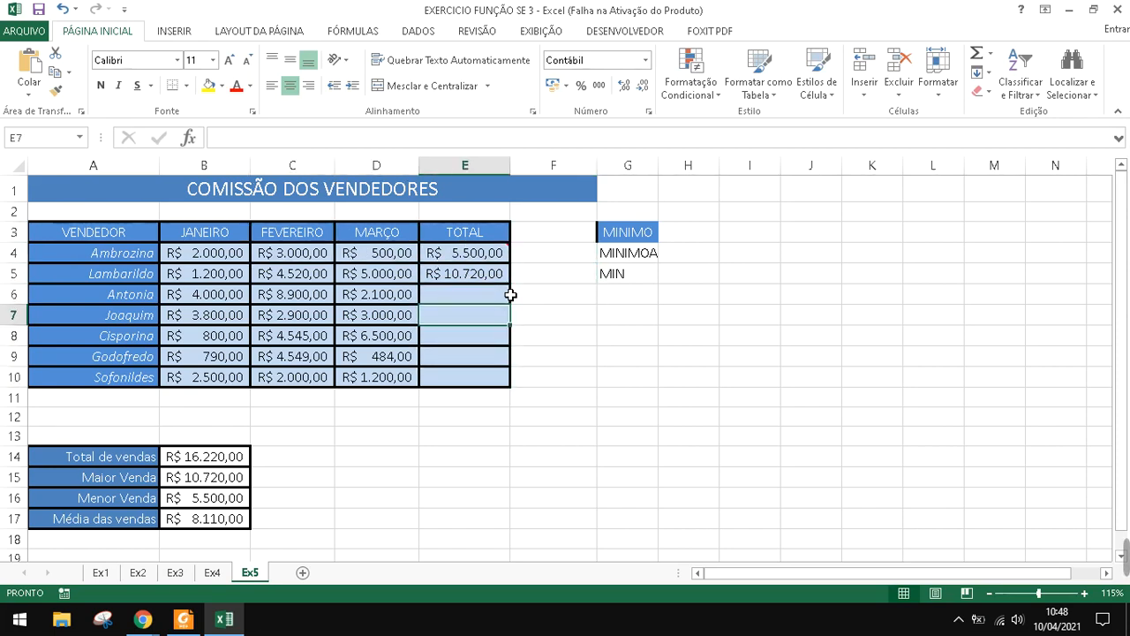
pyautogui.press('Down')
pyautogui.press('Up')
pyautogui.press('Up')
pyautogui.press('Up')
pyautogui.press('Down')
pyautogui.press('Down')
pyautogui.press('Down')
pyautogui.press('Down')
# Compare the contents of TOTAL cells E5 and E4 to tell the formula from the fixed number
pyautogui.press('Up')
pyautogui.press('Up')
pyautogui.press('Up')
pyautogui.press('Up')
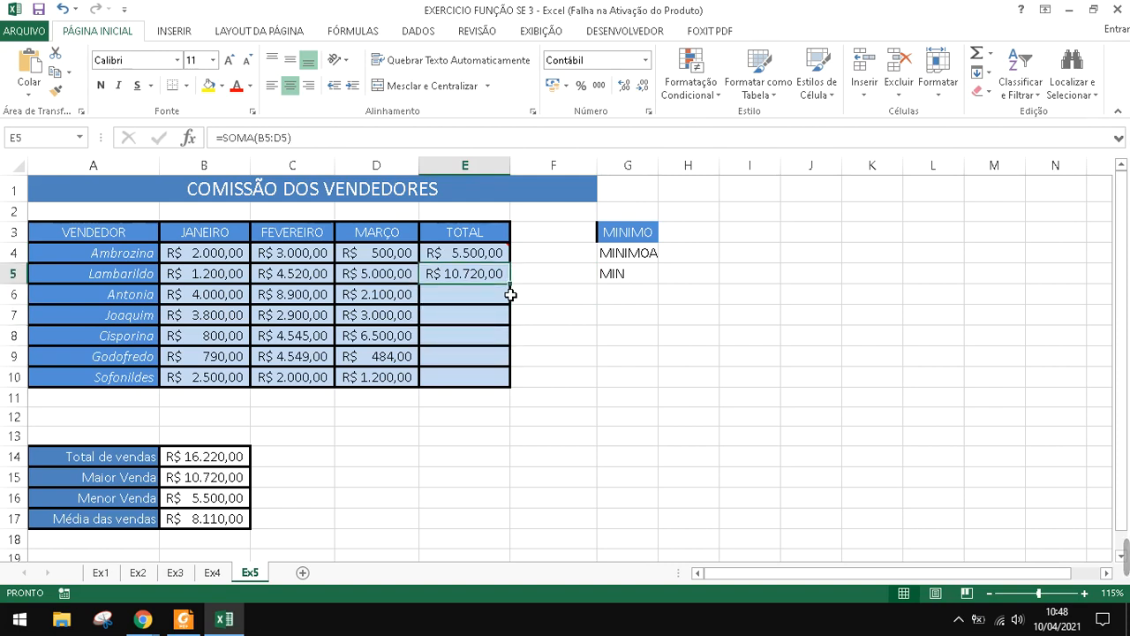
pyautogui.press('Up')
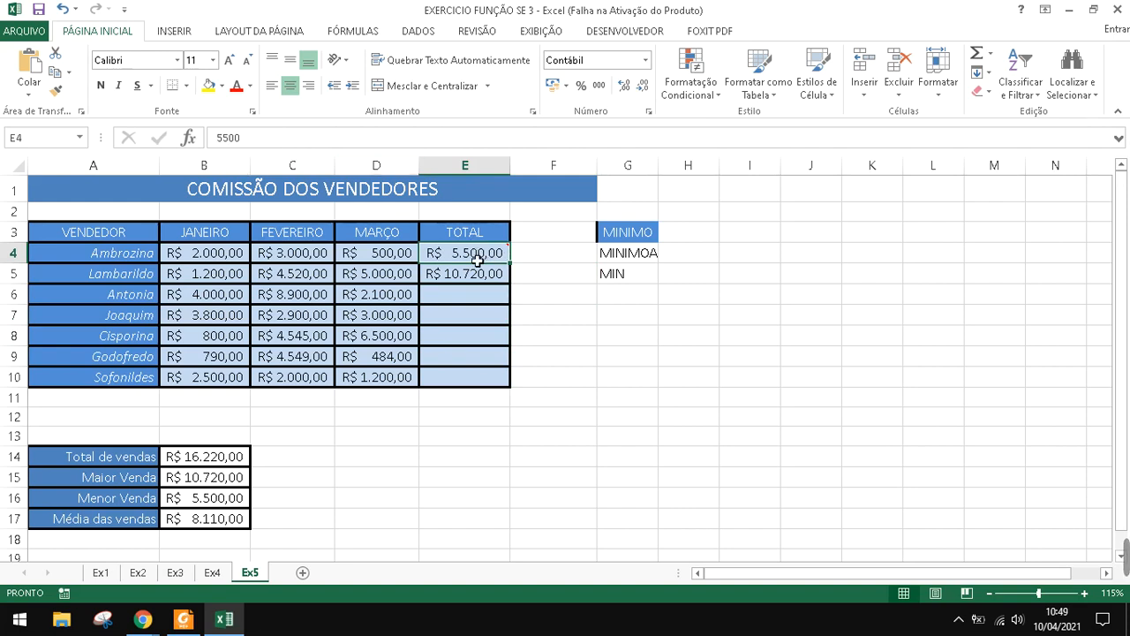
pyautogui.moveTo(466, 261)
# Replace the Total de vendas formula in B14 with the fixed value 16220
pyautogui.click(210, 458)
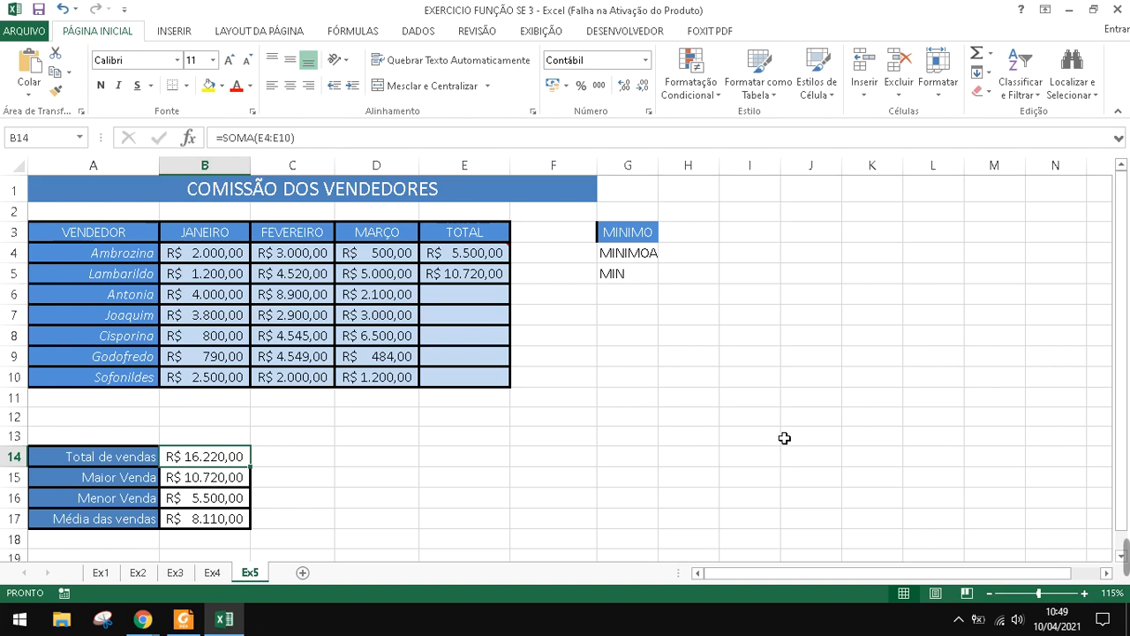
pyautogui.hotkey('shift', 'Right')
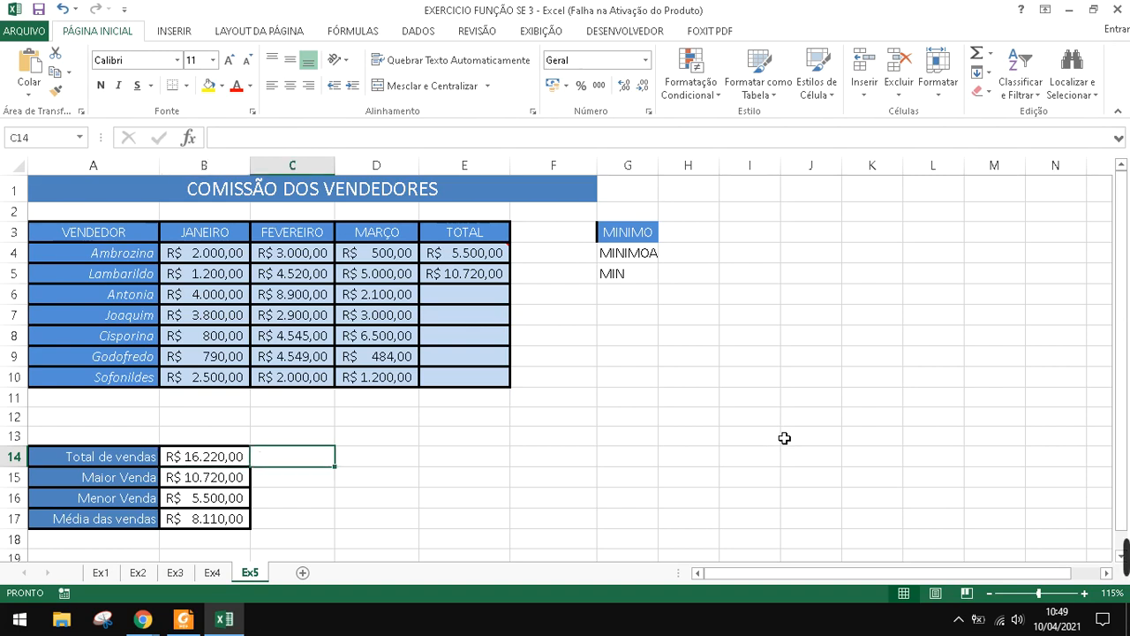
pyautogui.hotkey('shift', 'Left')
pyautogui.write('1')
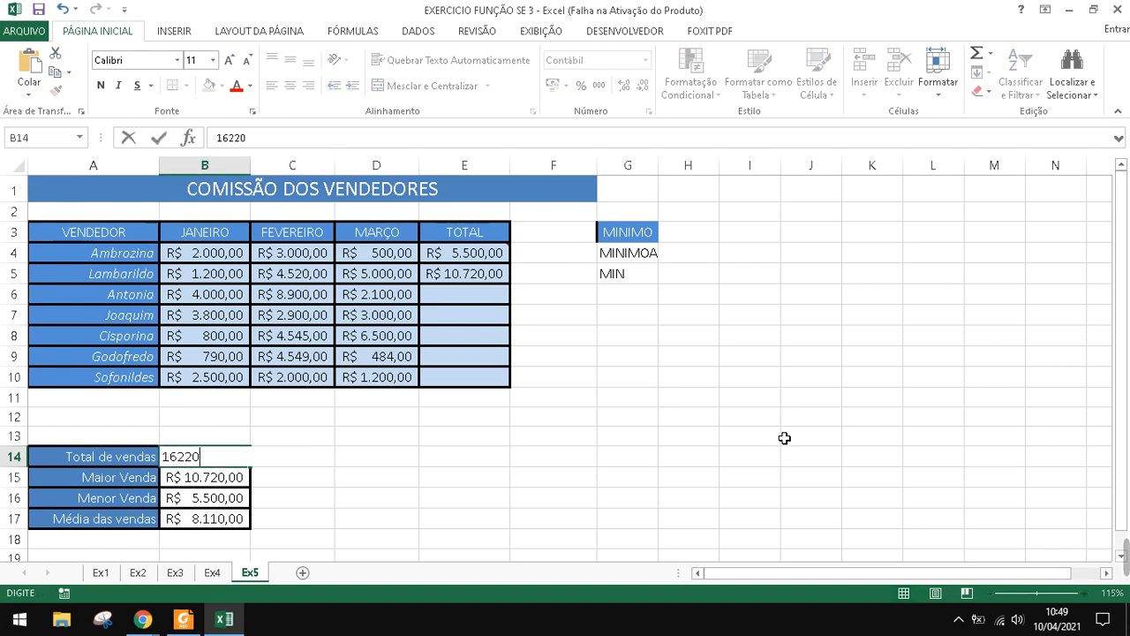
pyautogui.press('Return')
pyautogui.press('Down')
pyautogui.press('Up')
pyautogui.press('Up')
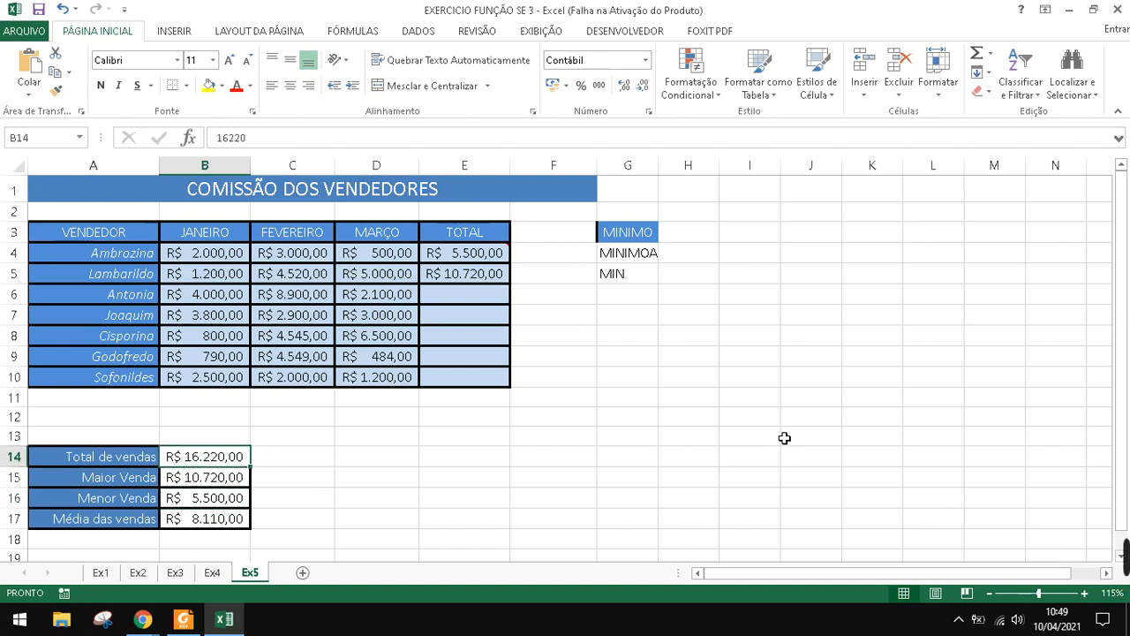
# Compare the content of Total de vendas cell B14 with the formula in Menor Venda cell B16
pyautogui.press('Down')
pyautogui.press('Down')
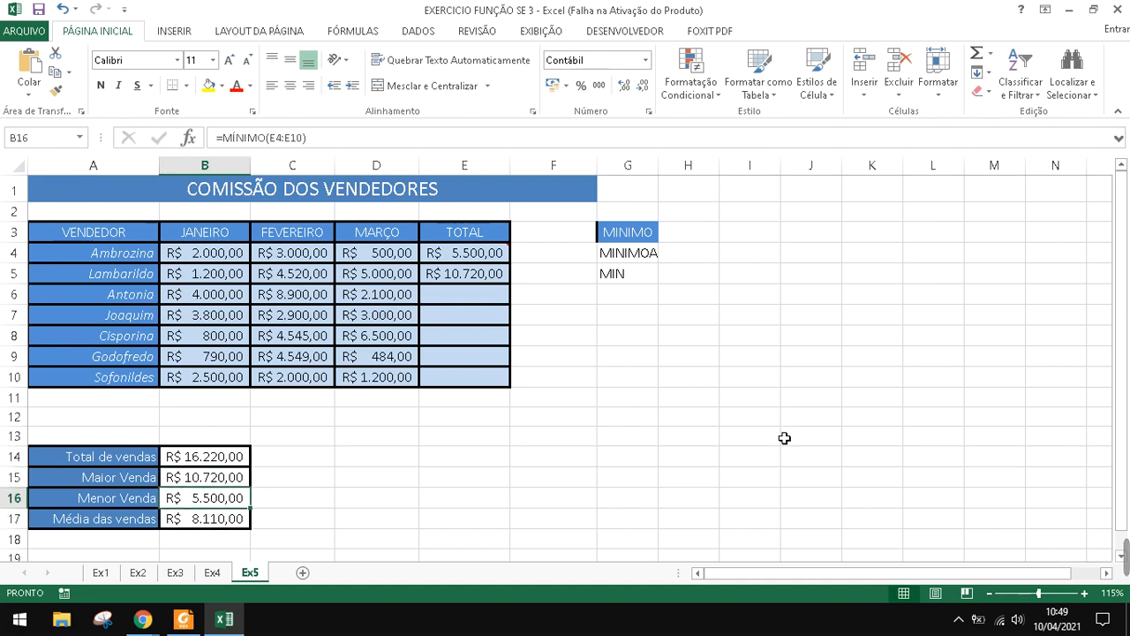
pyautogui.press('Up')
pyautogui.press('Up')
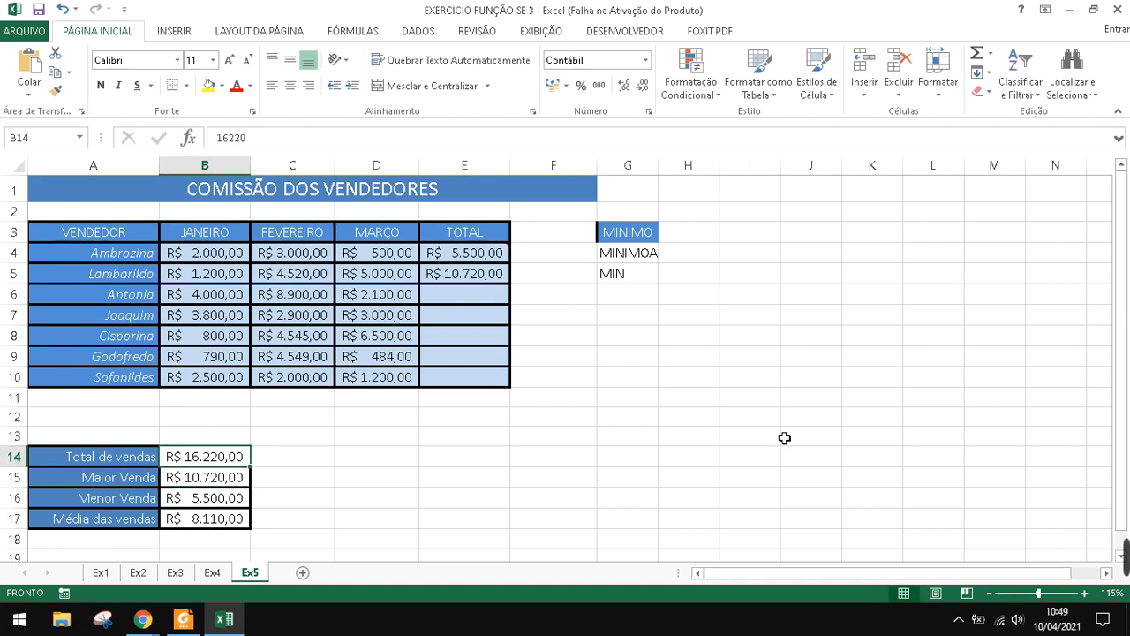
pyautogui.press('Right')
pyautogui.press('Left')
pyautogui.press('Right')
pyautogui.press('Left')
pyautogui.press('Right')
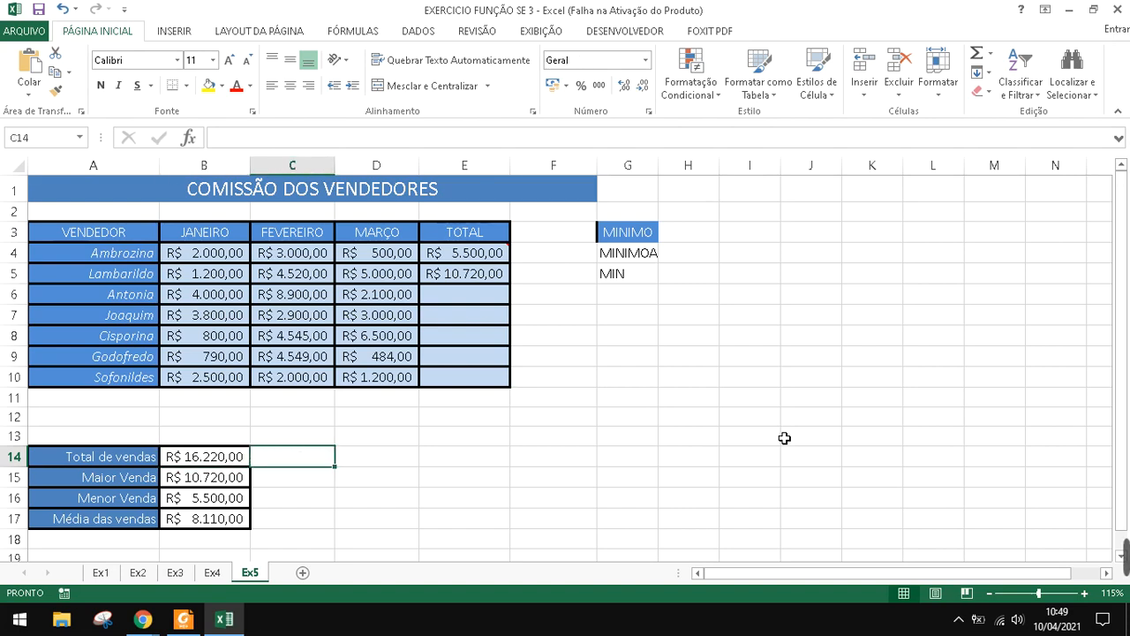
pyautogui.press('Left')
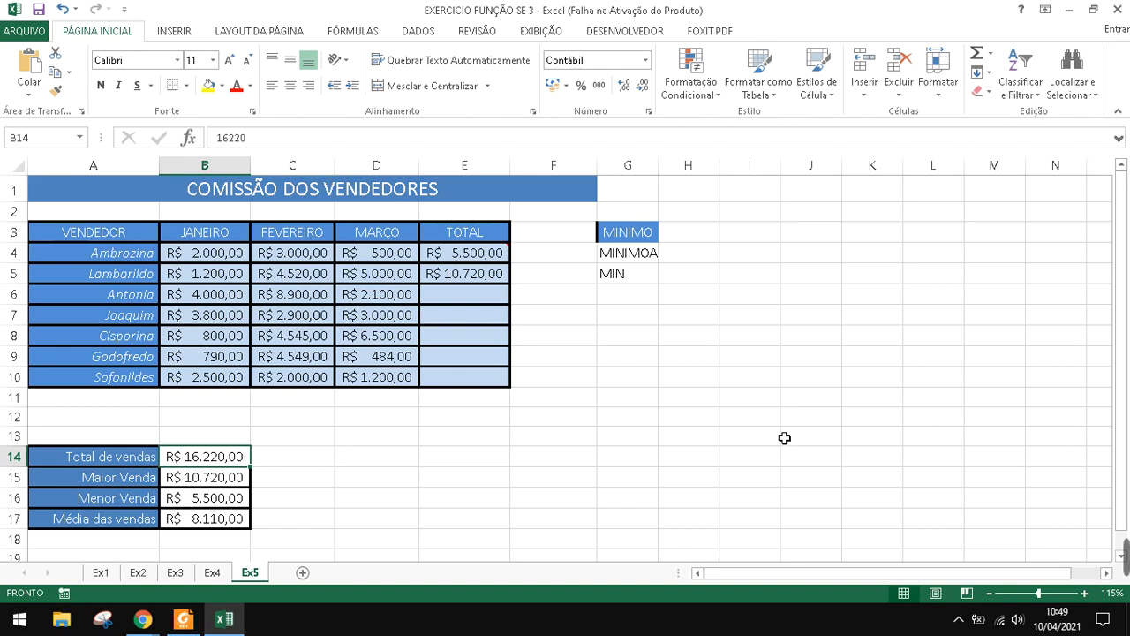
pyautogui.press('Up')
pyautogui.press('Up')
pyautogui.press('Up')
pyautogui.press('Up')
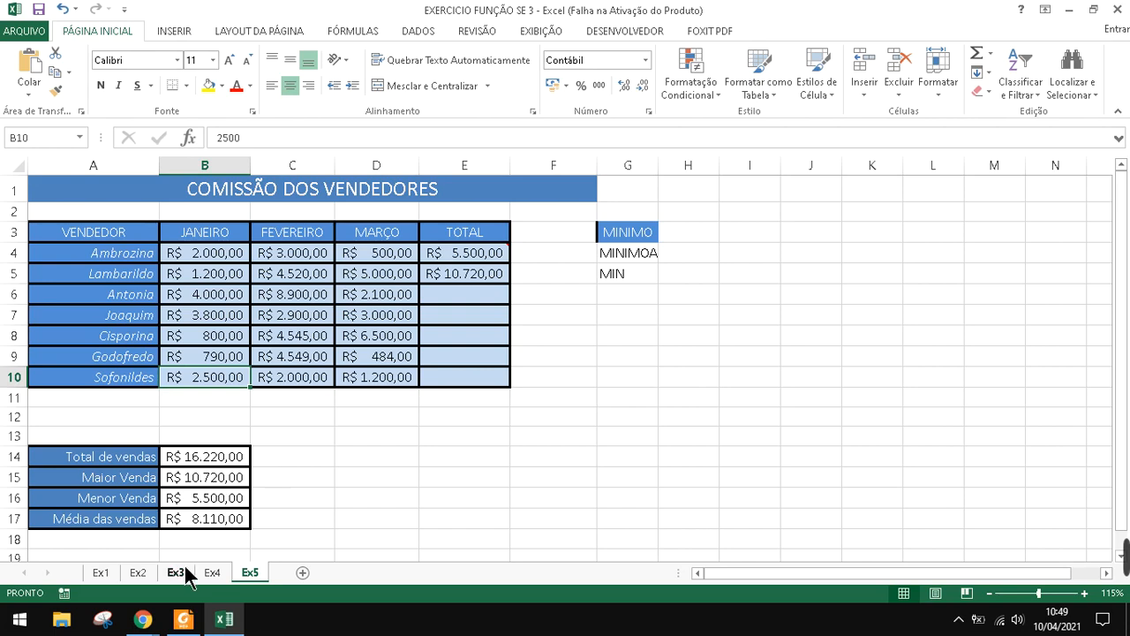
# Undo the fixed-value and formula entries, the clearing of the totals and the removal of the commission data on Ex5
pyautogui.hotkey('ctrl', 'z')
pyautogui.hotkey('ctrl', 'z')
pyautogui.hotkey('ctrl', 'z')
pyautogui.hotkey('ctrl', 'z')
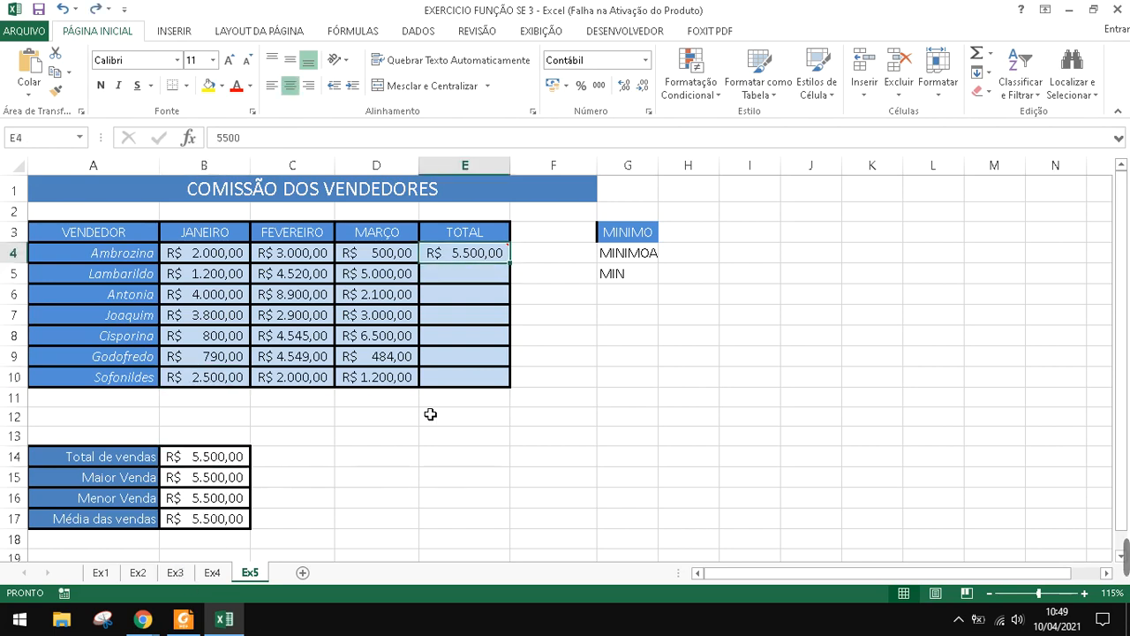
pyautogui.hotkey('ctrl', 'z')
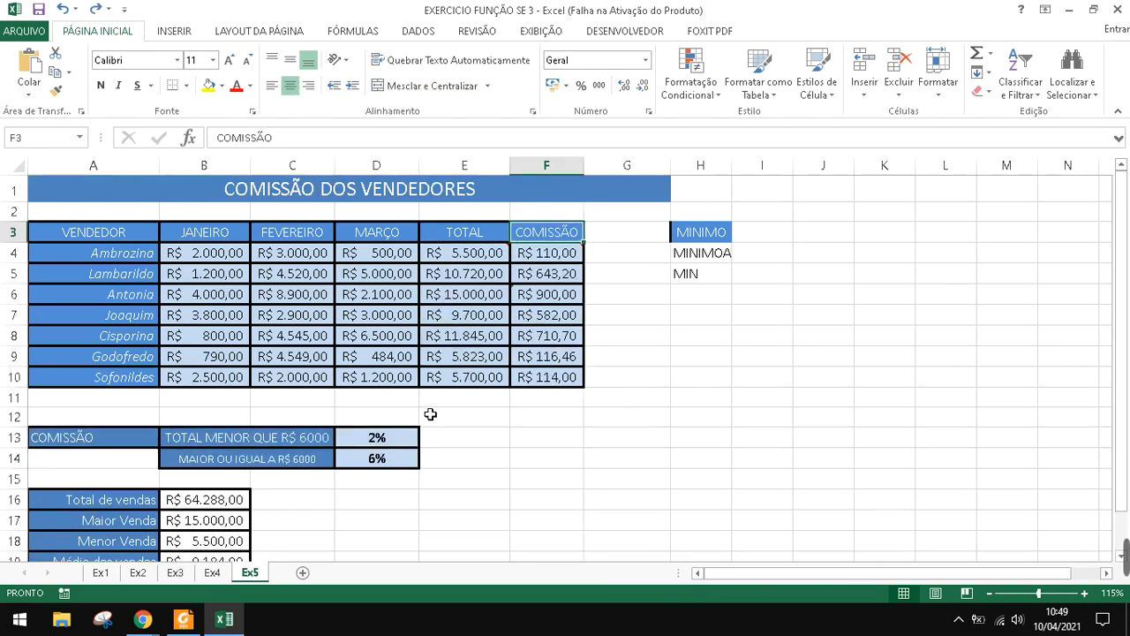
pyautogui.click(773, 338)
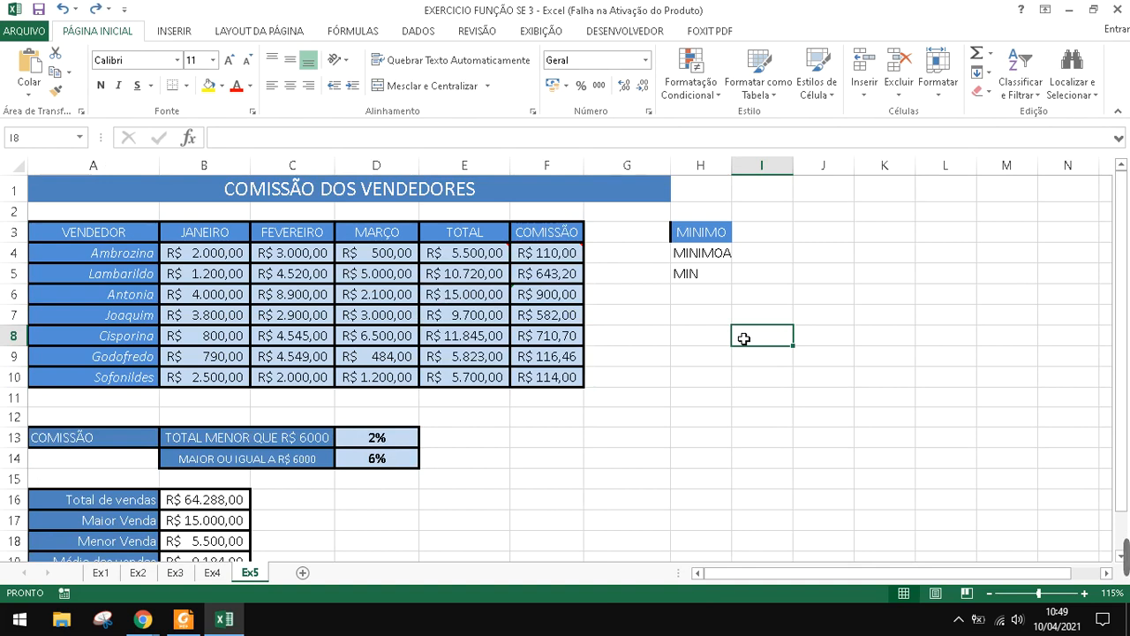
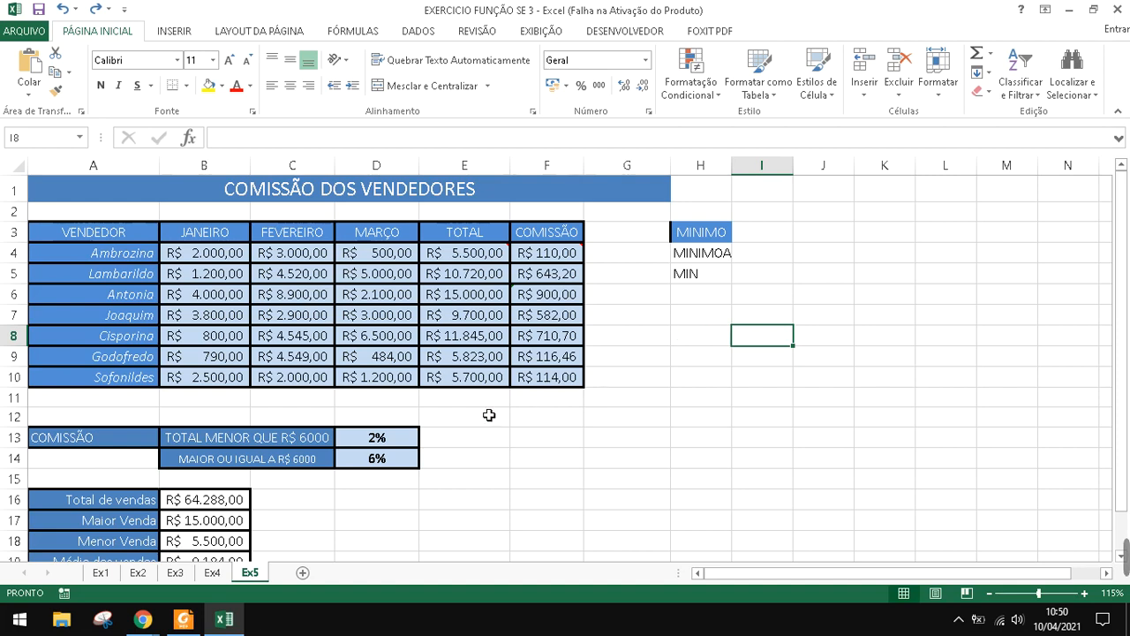
# Review the 2013 projection on sheet Ex3, examining its formula descriptions and the TOTAL TRIMESTRE, RECEITA LIQUIDA and SITUAÇÃO rows
pyautogui.click(177, 572)
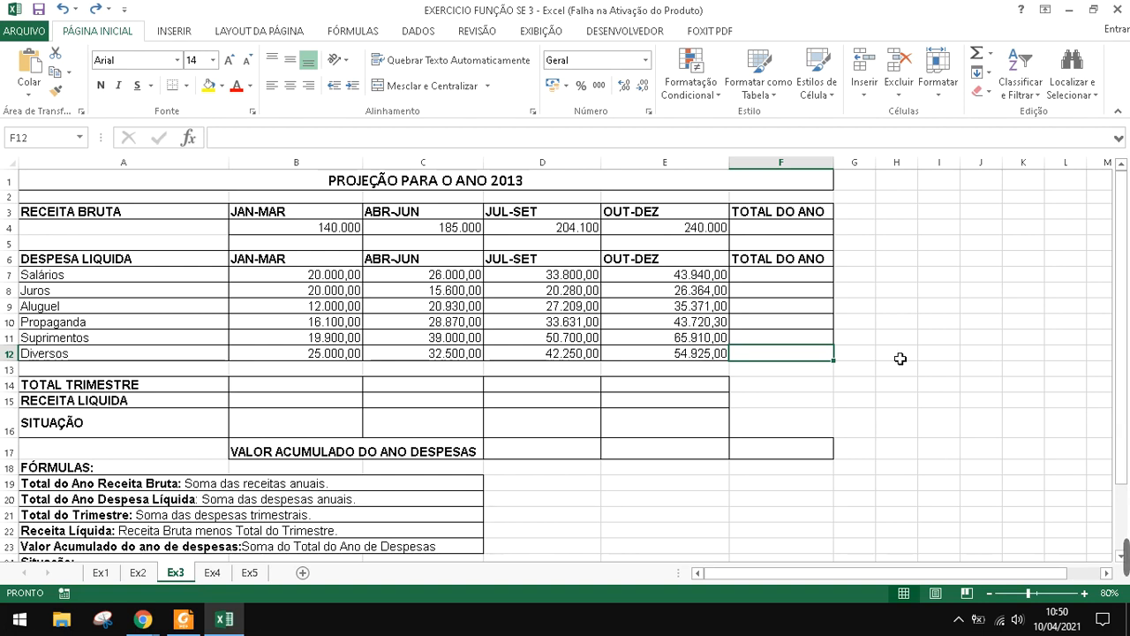
pyautogui.scroll(-1, 703, 424)
pyautogui.scroll(1, 703, 425)
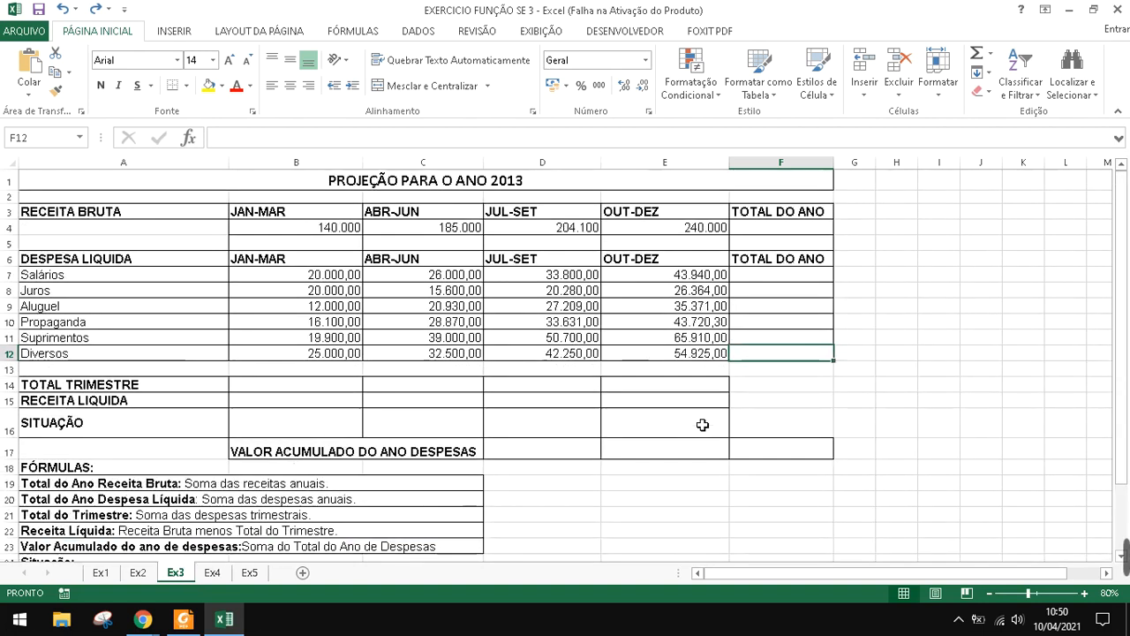
pyautogui.scroll(-1, 538, 411)
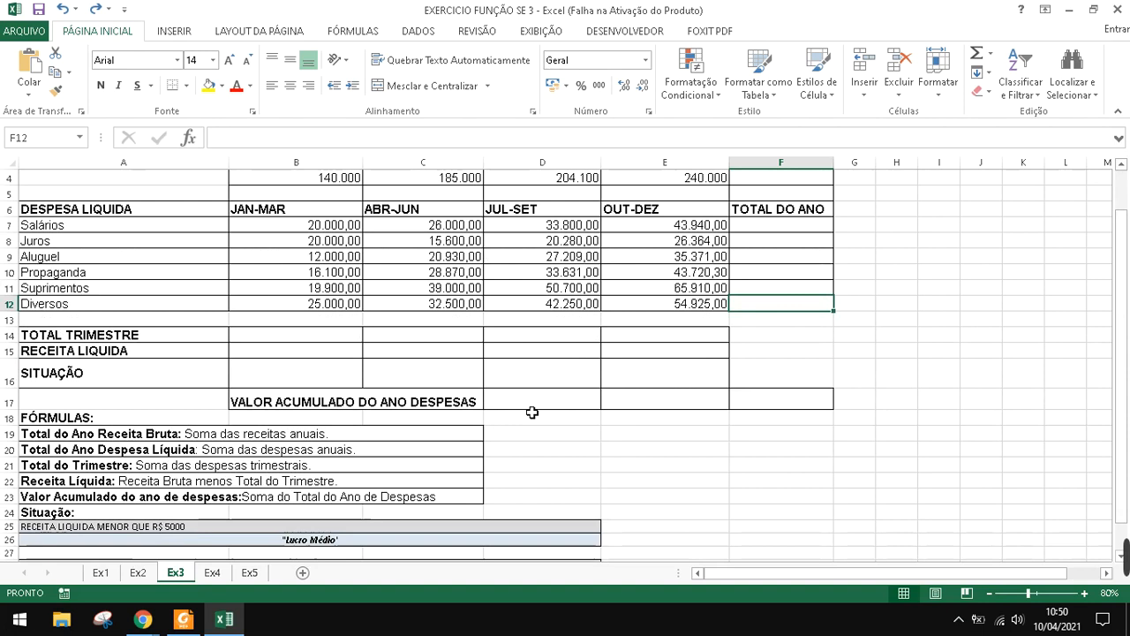
pyautogui.click(69, 434)
pyautogui.click(256, 340)
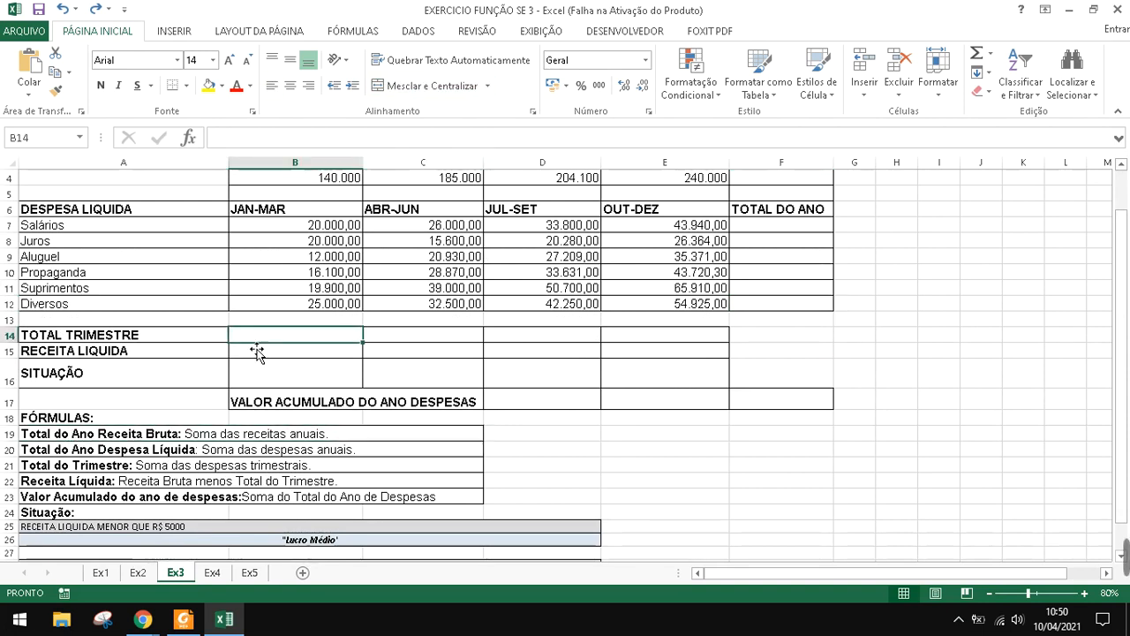
pyautogui.click(254, 353)
pyautogui.click(253, 375)
pyautogui.click(434, 376)
pyautogui.click(422, 360)
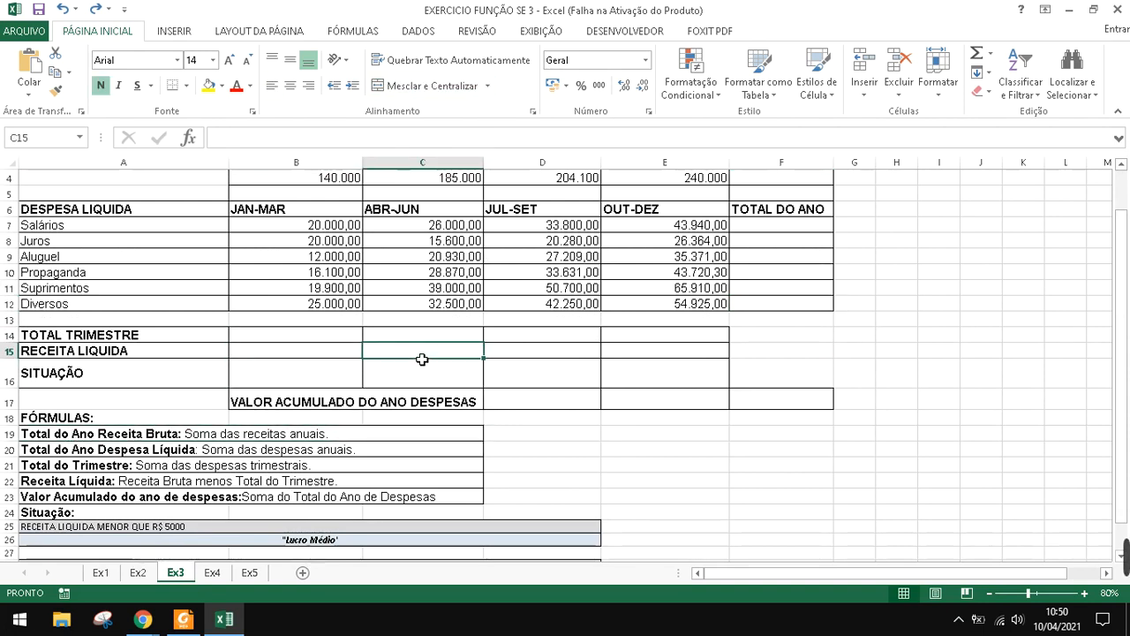
pyautogui.click(399, 337)
pyautogui.click(318, 341)
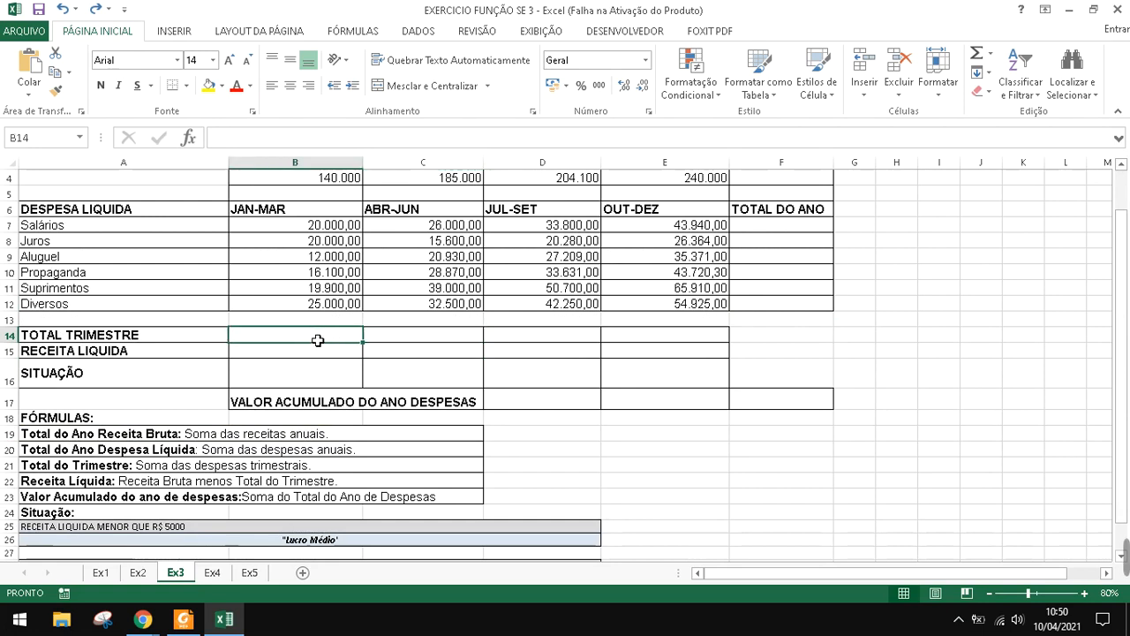
pyautogui.scroll(1, 318, 340)
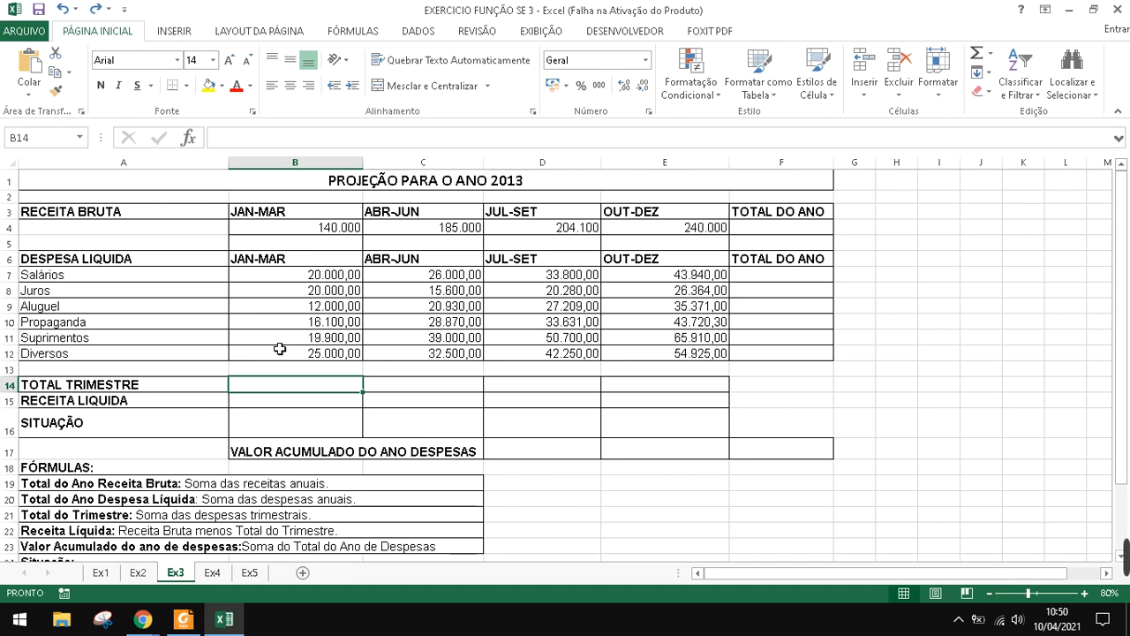
# Examine the raise calculation rule on sheet Ex1 and look over sheets Ex3 and Ex4
pyautogui.click(101, 572)
pyautogui.click(139, 508)
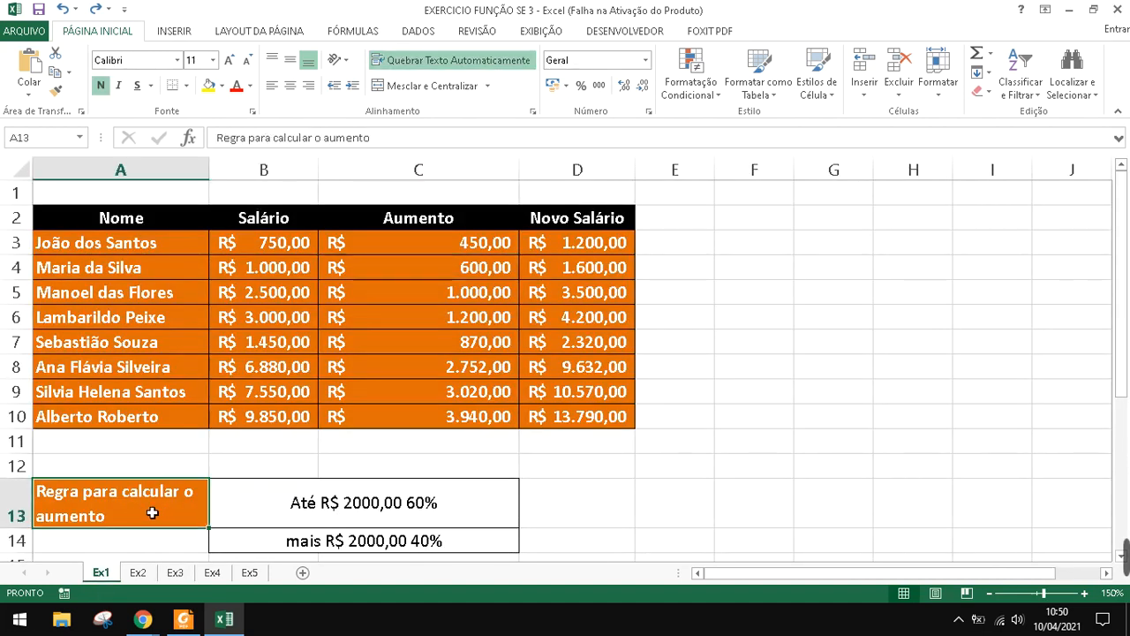
pyautogui.click(175, 574)
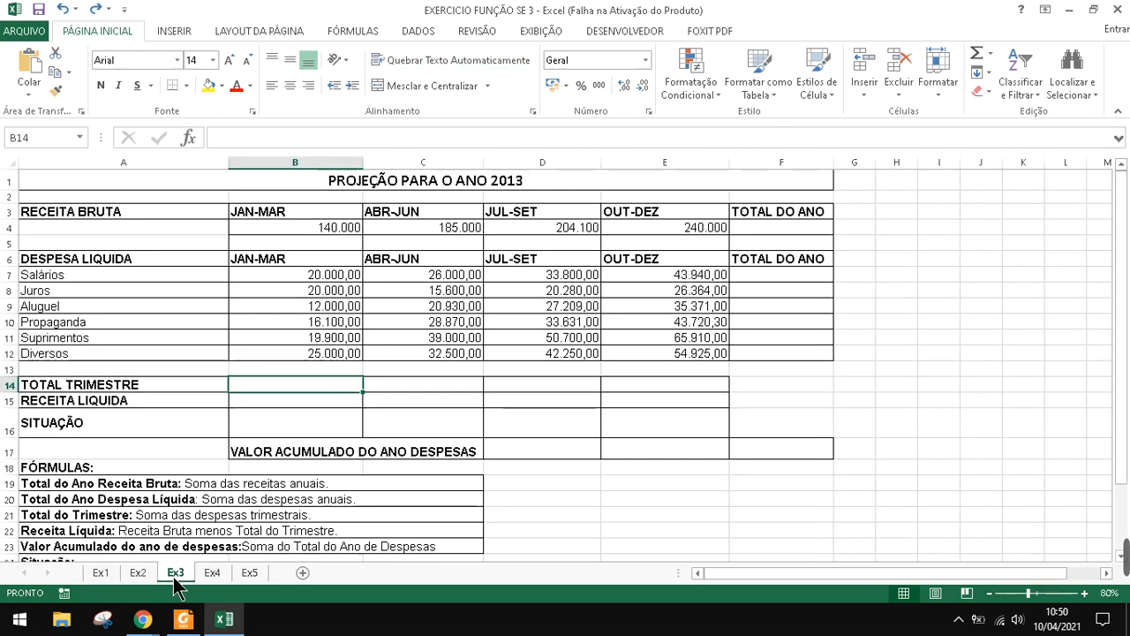
pyautogui.click(212, 574)
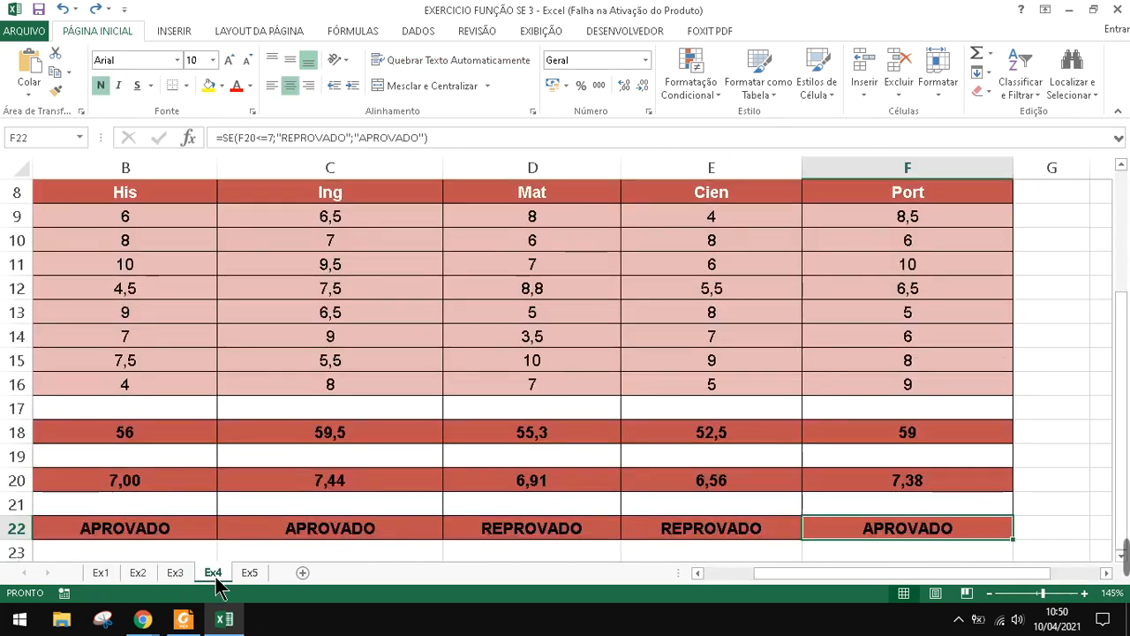
# Review the COMISSÃO formula in F4 and the commission rule in A13:D14 on sheet Ex5
pyautogui.click(250, 573)
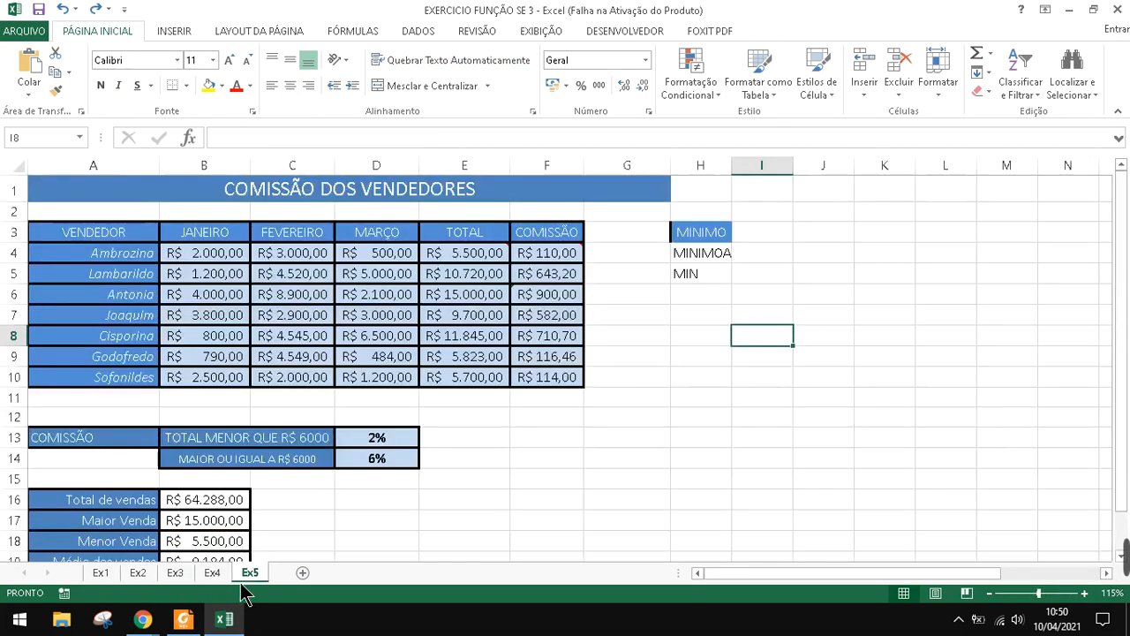
pyautogui.click(559, 235)
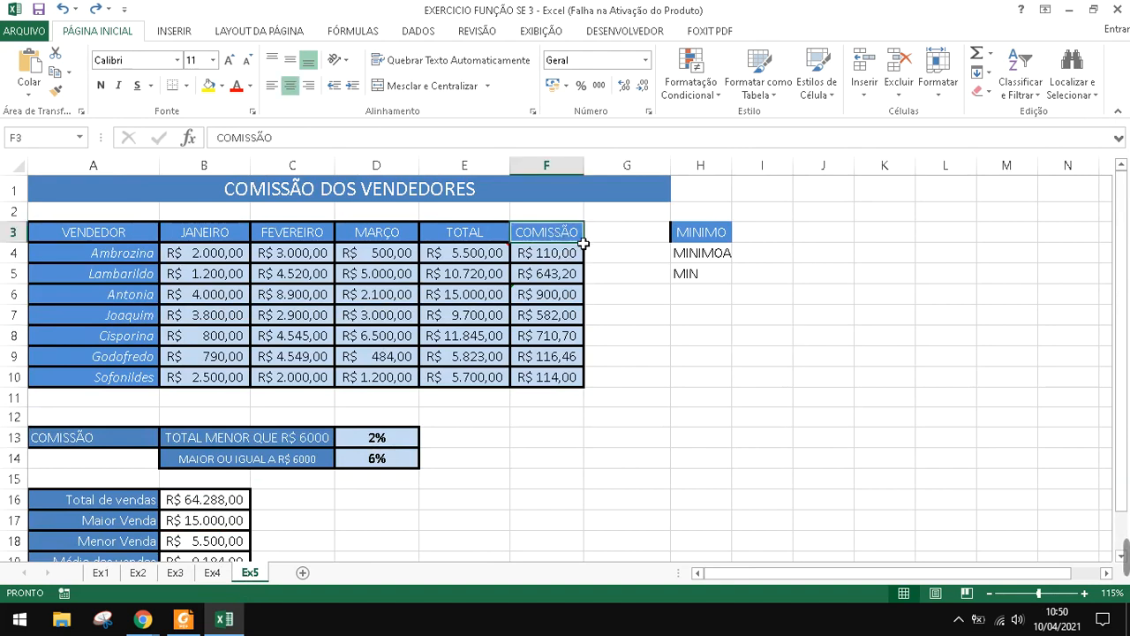
pyautogui.click(556, 256)
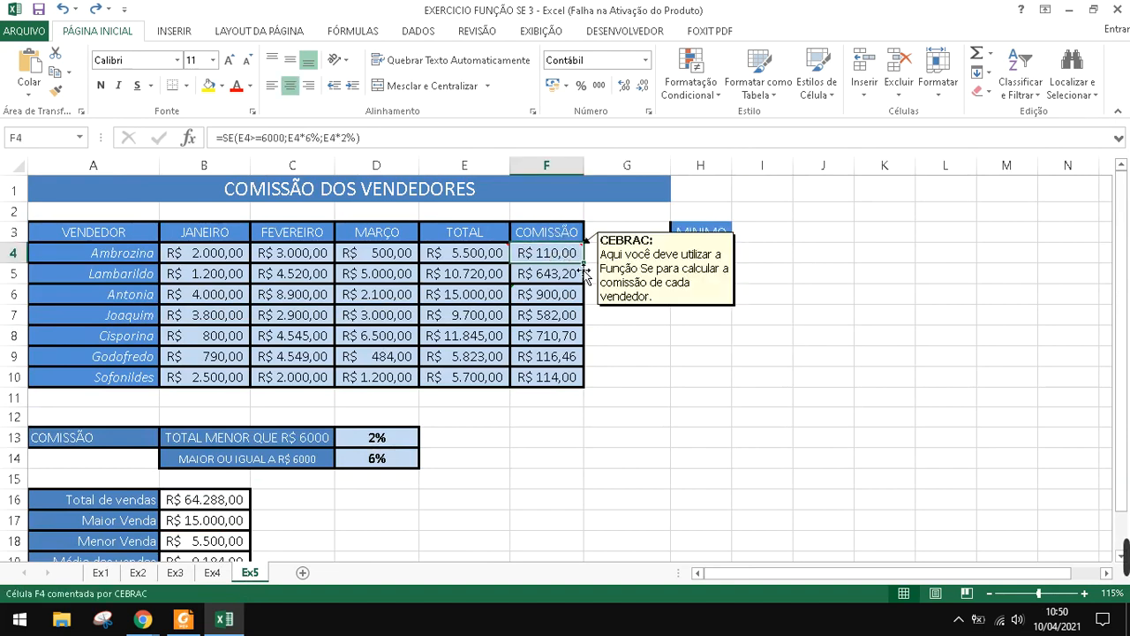
pyautogui.moveTo(110, 441); pyautogui.dragTo(416, 459)
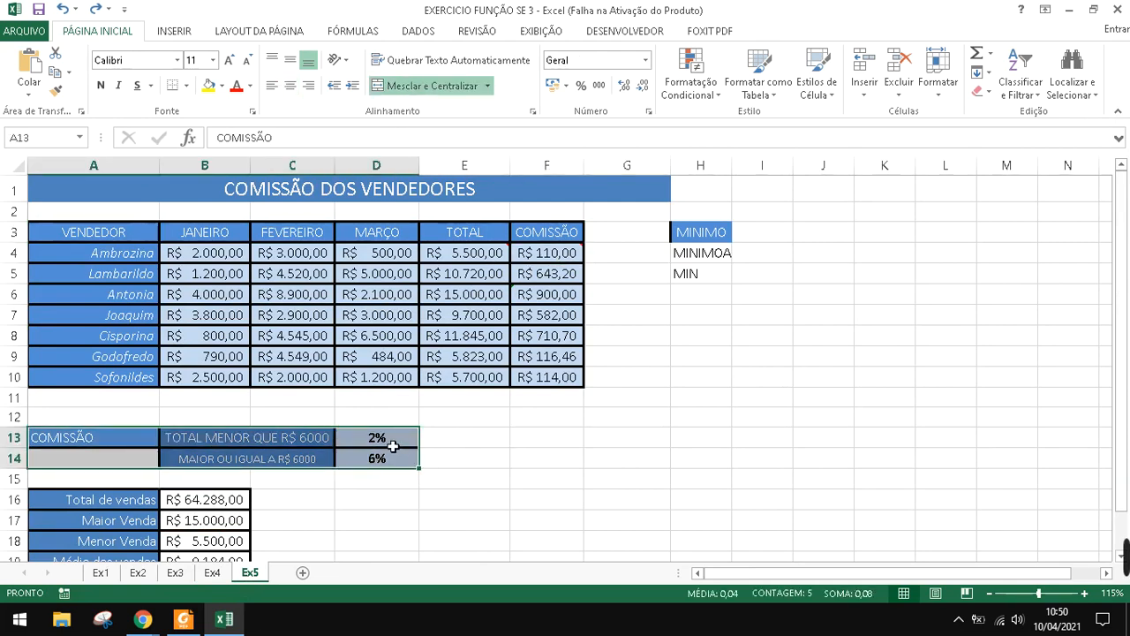
pyautogui.click(388, 461)
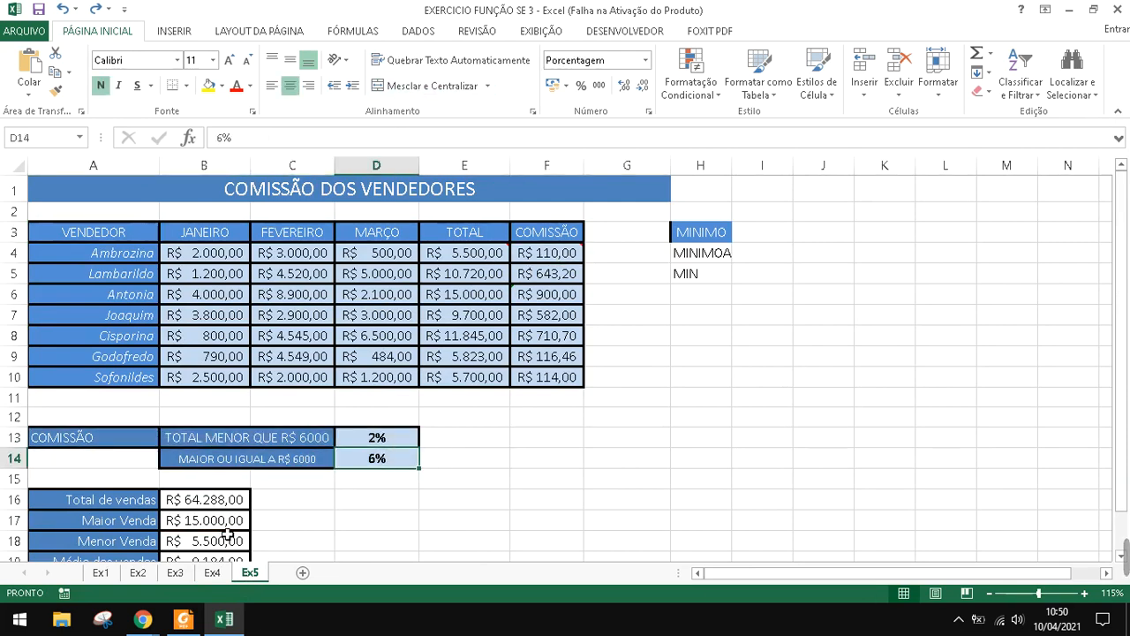
# Inspect the SE formulas in Resultado cells G5 and G6 on sheet Ex2
pyautogui.click(137, 572)
pyautogui.click(291, 240)
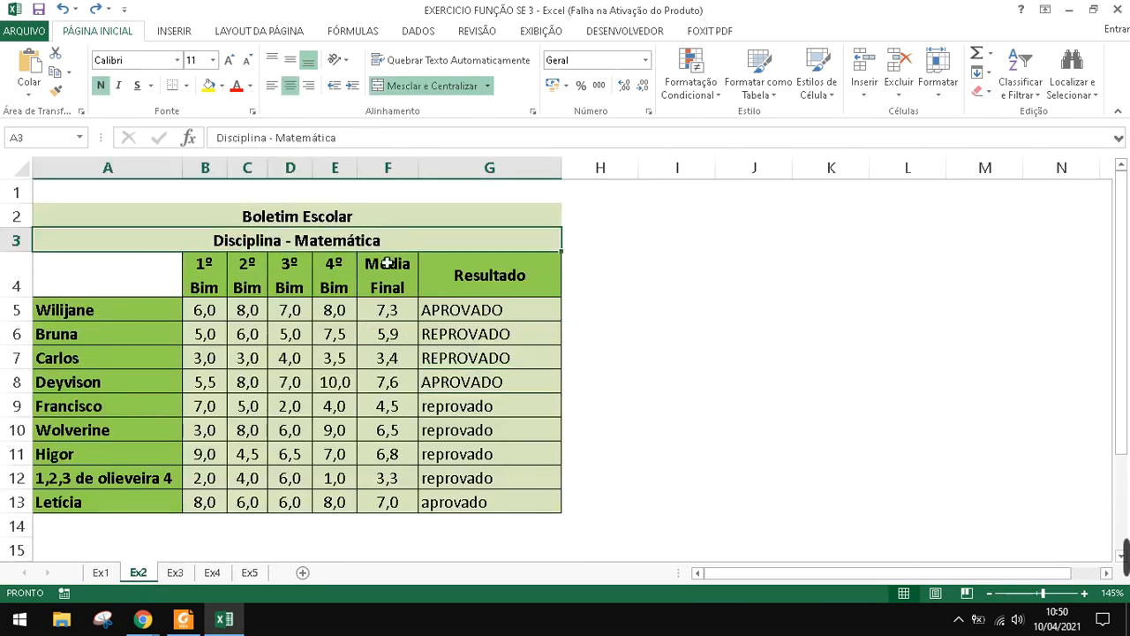
pyautogui.click(453, 311)
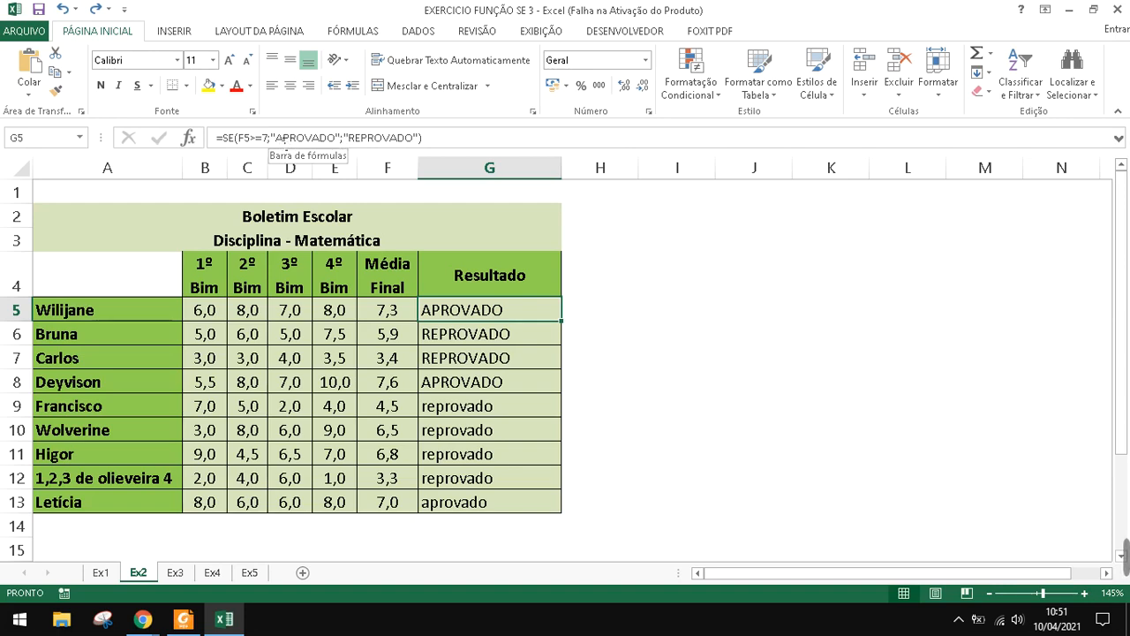
pyautogui.click(474, 330)
pyautogui.click(473, 311)
pyautogui.click(473, 334)
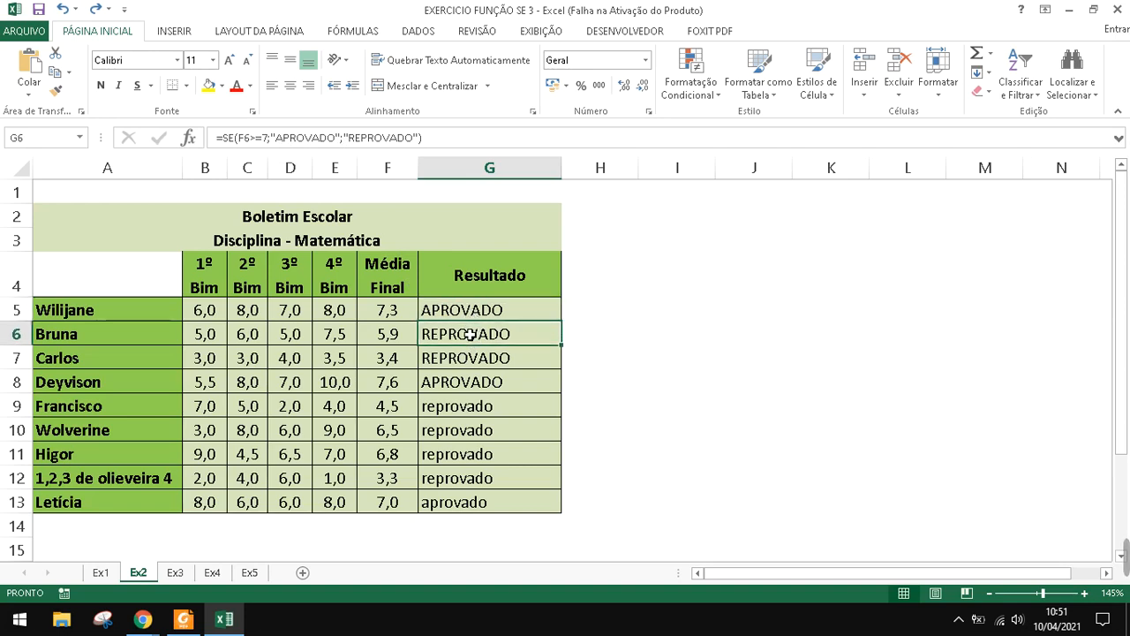
# Inspect the SE formulas in Resultado cells G7 to G9 on sheet Ex2
pyautogui.click(469, 362)
pyautogui.click(461, 381)
pyautogui.click(459, 404)
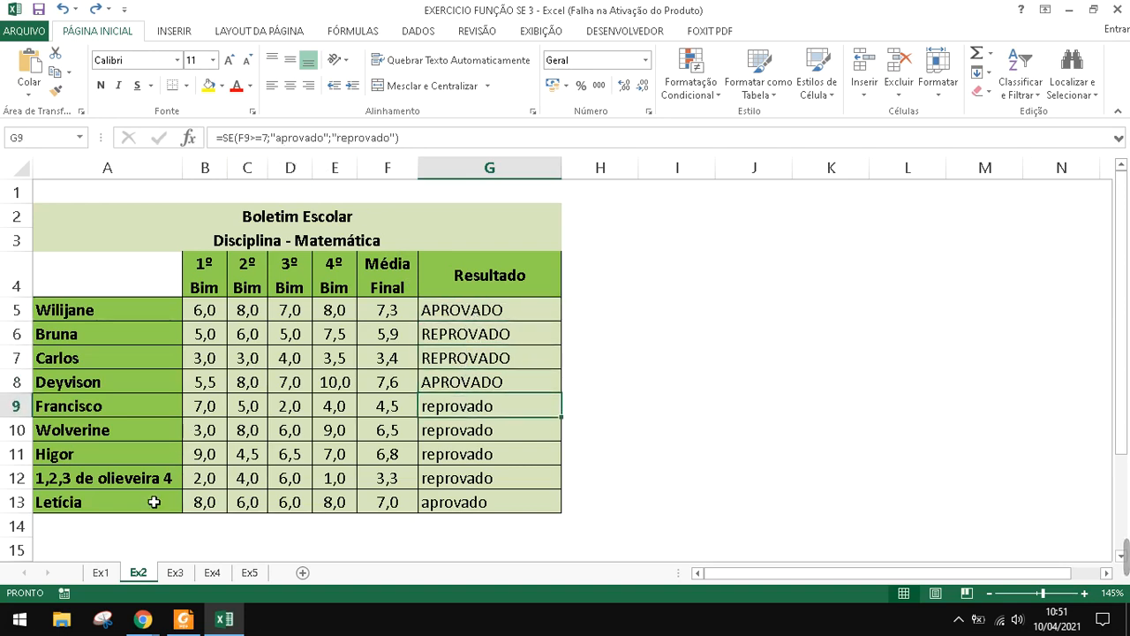
# Compare the Aumento SE formula in C3 on sheet Ex1 with the raise calculation rule in rows 13 and 14
pyautogui.click(96, 573)
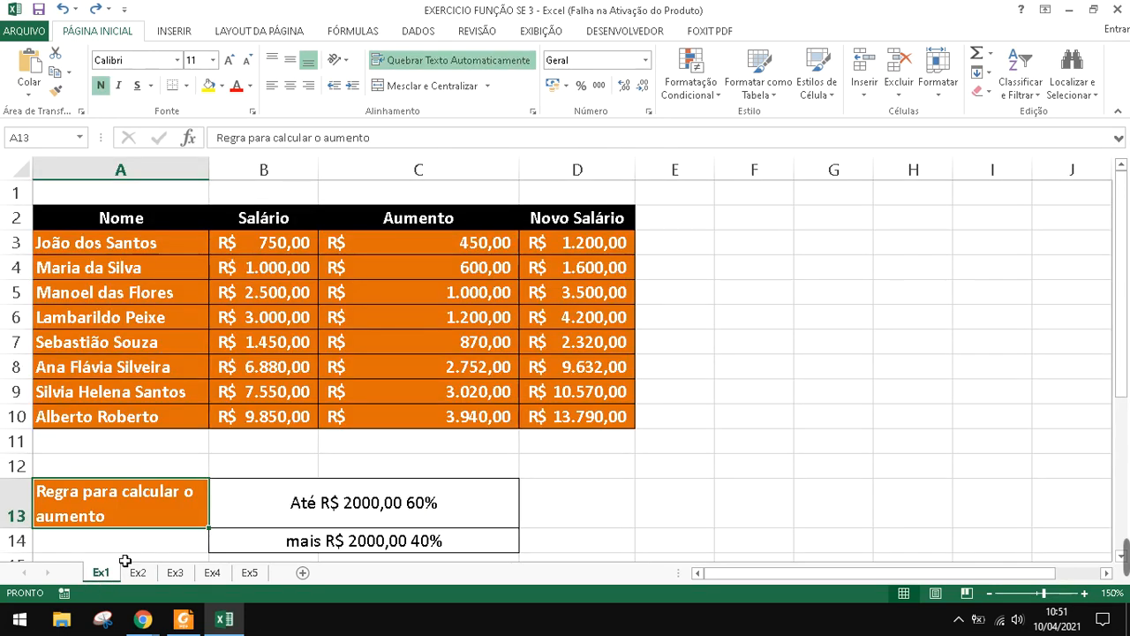
pyautogui.click(558, 245)
pyautogui.click(503, 242)
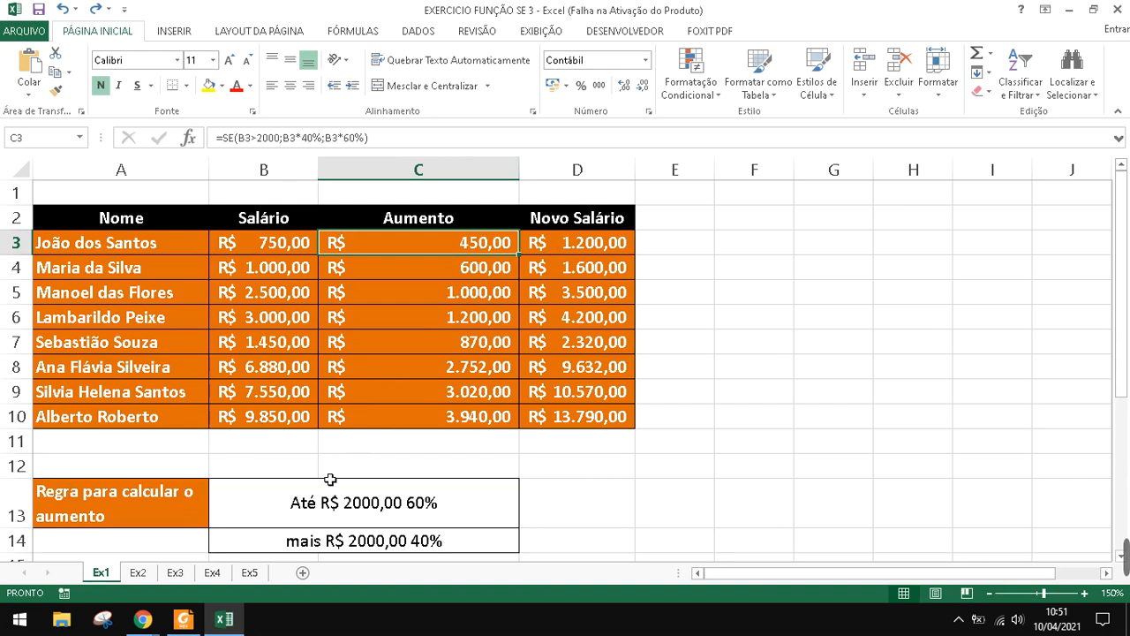
pyautogui.click(439, 510)
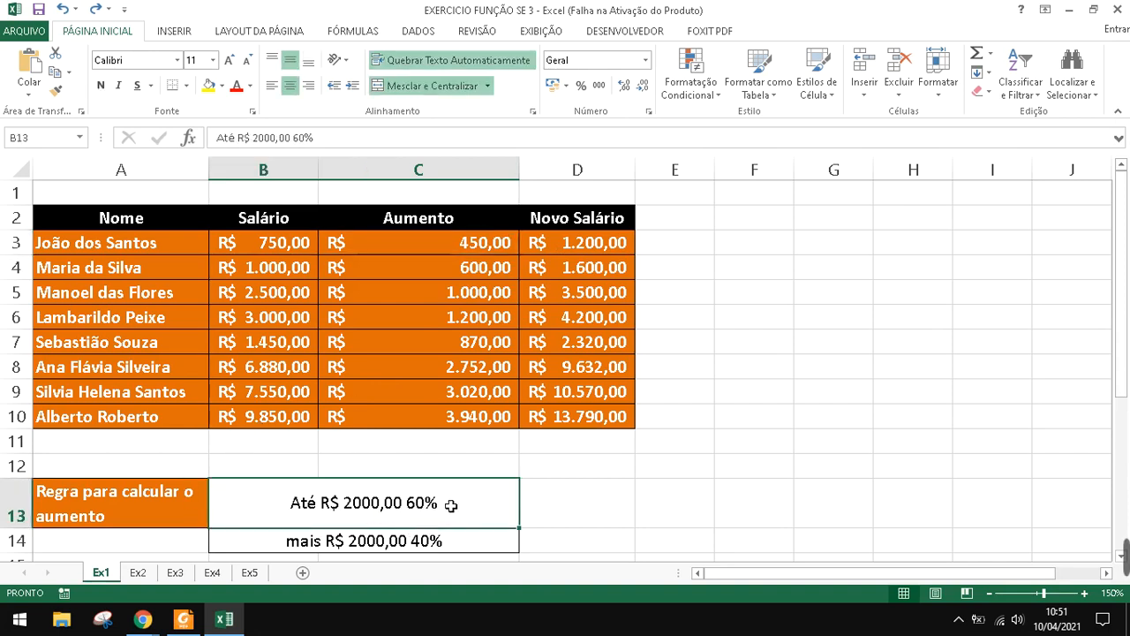
pyautogui.click(485, 249)
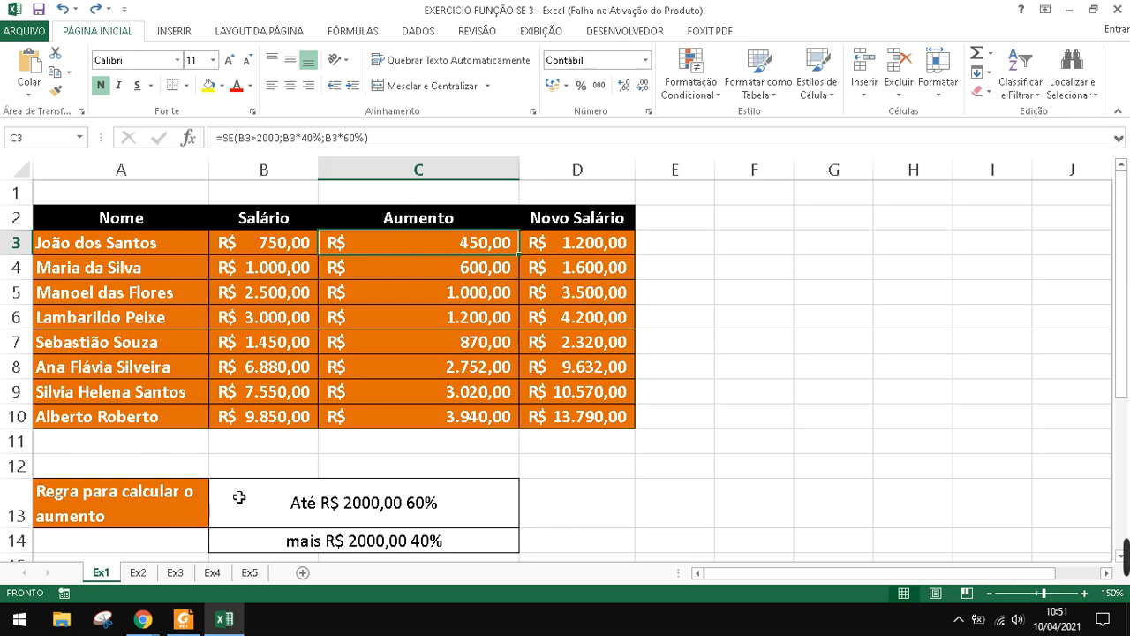
pyautogui.click(301, 471)
pyautogui.click(114, 519)
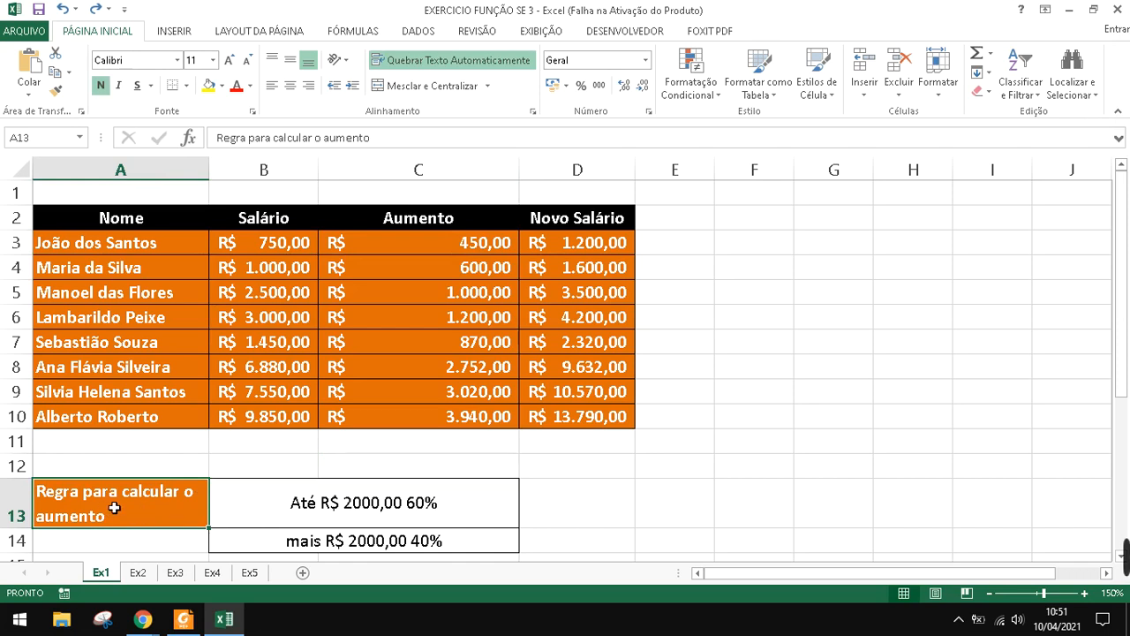
pyautogui.click(471, 246)
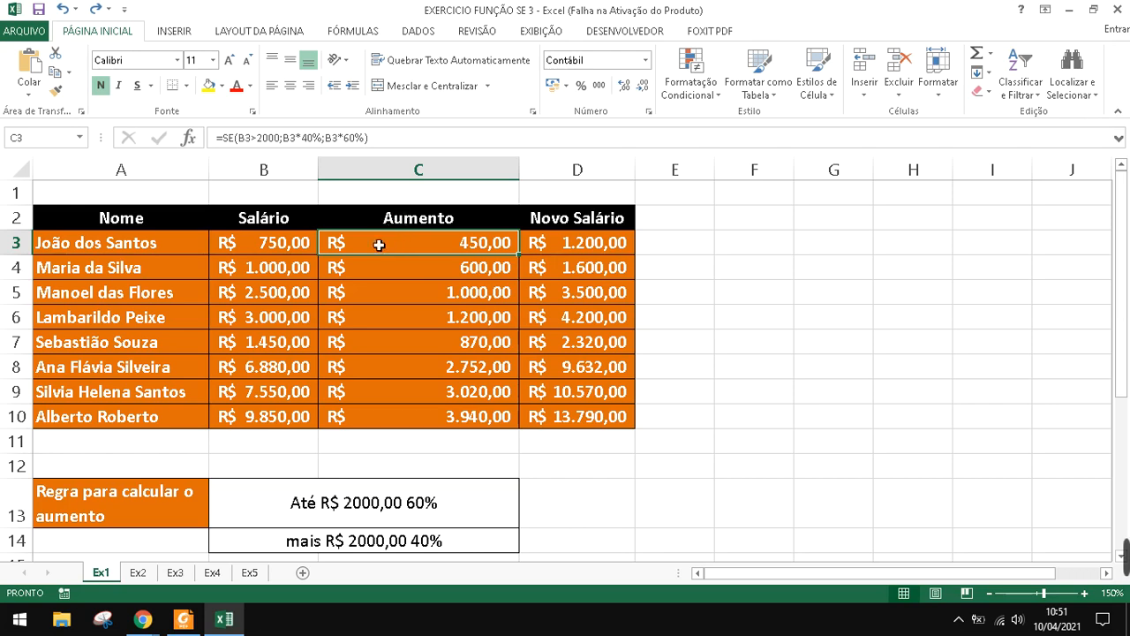
pyautogui.click(413, 226)
pyautogui.click(409, 242)
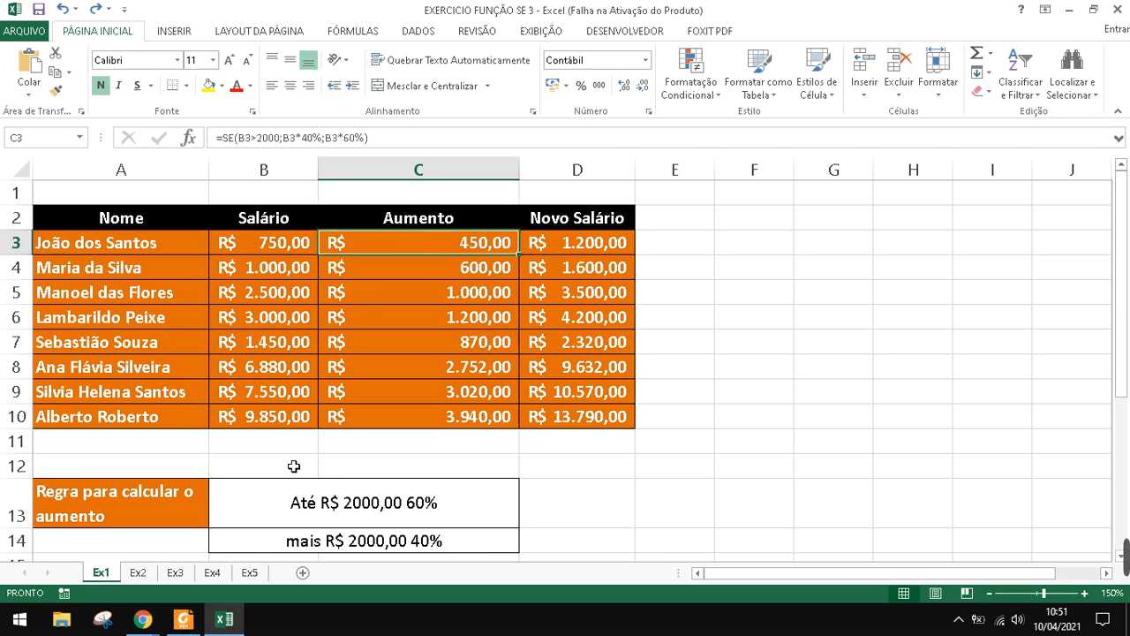
# Compare the commission rule in rows 13 and 14 on sheet Ex5 with the COMISSÃO SE formula in F4
pyautogui.click(250, 572)
pyautogui.click(92, 436)
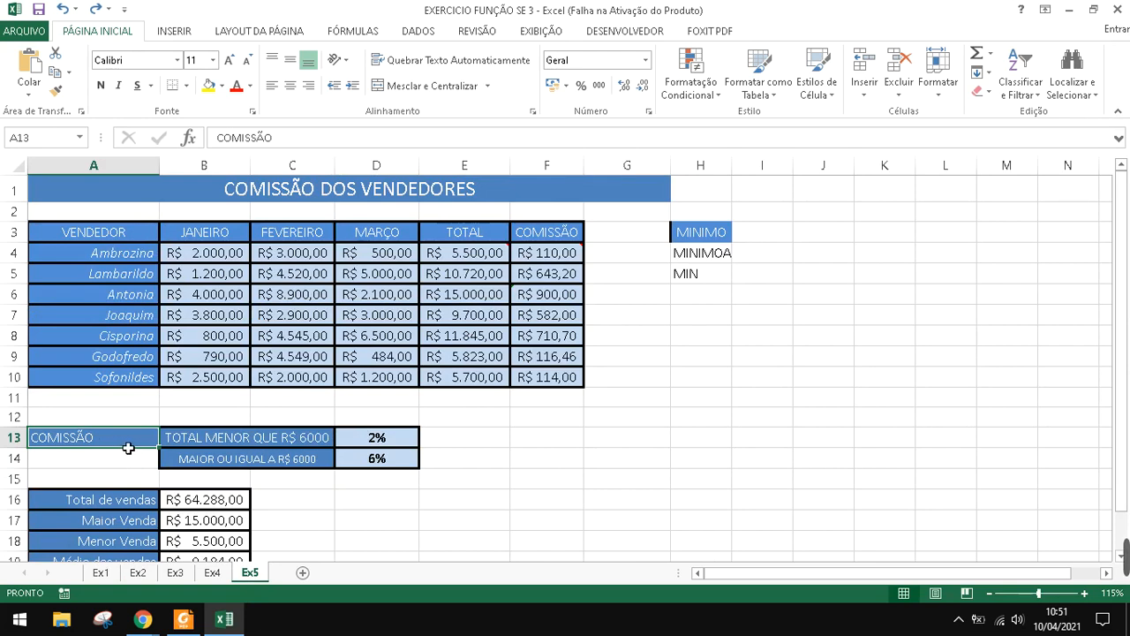
pyautogui.click(298, 445)
pyautogui.click(283, 464)
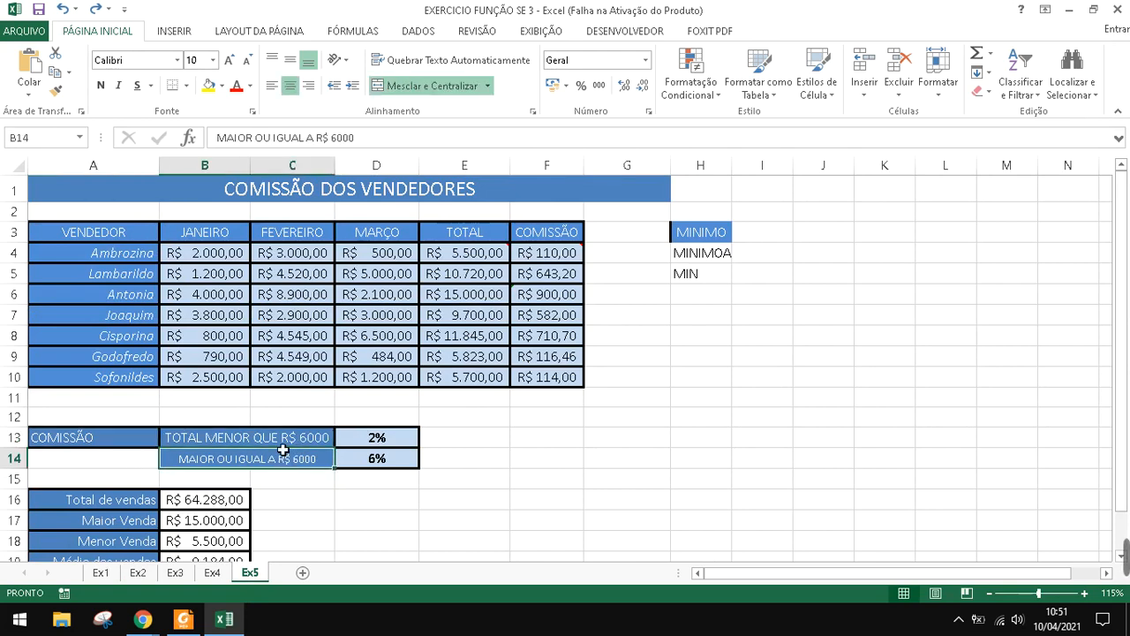
pyautogui.click(283, 446)
pyautogui.click(281, 463)
pyautogui.click(281, 444)
pyautogui.click(277, 459)
pyautogui.click(553, 253)
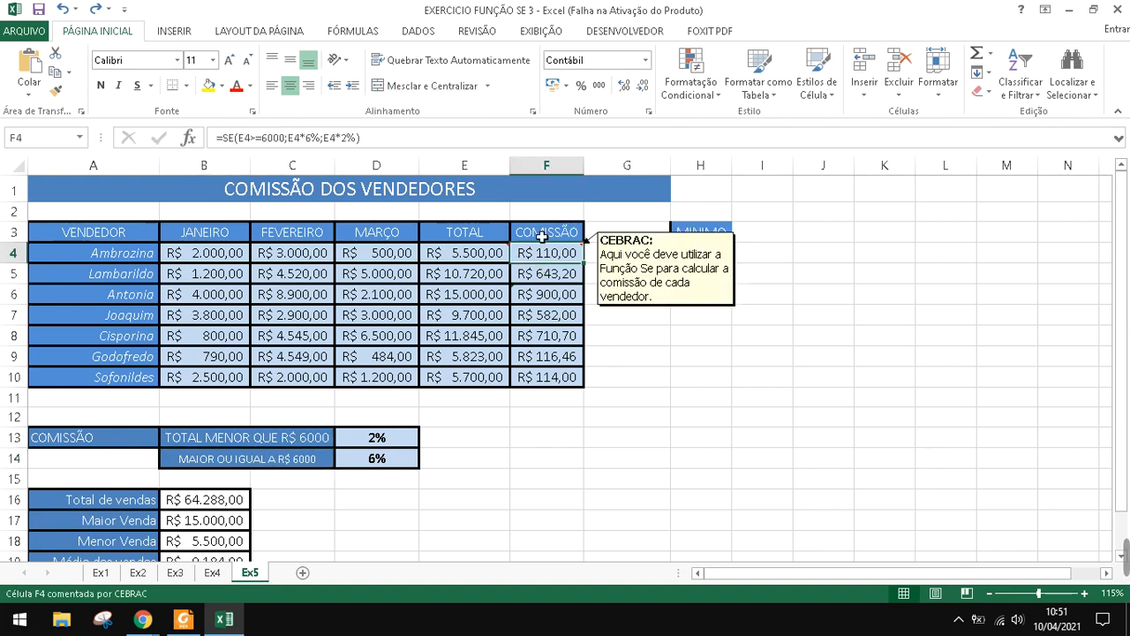
pyautogui.click(547, 232)
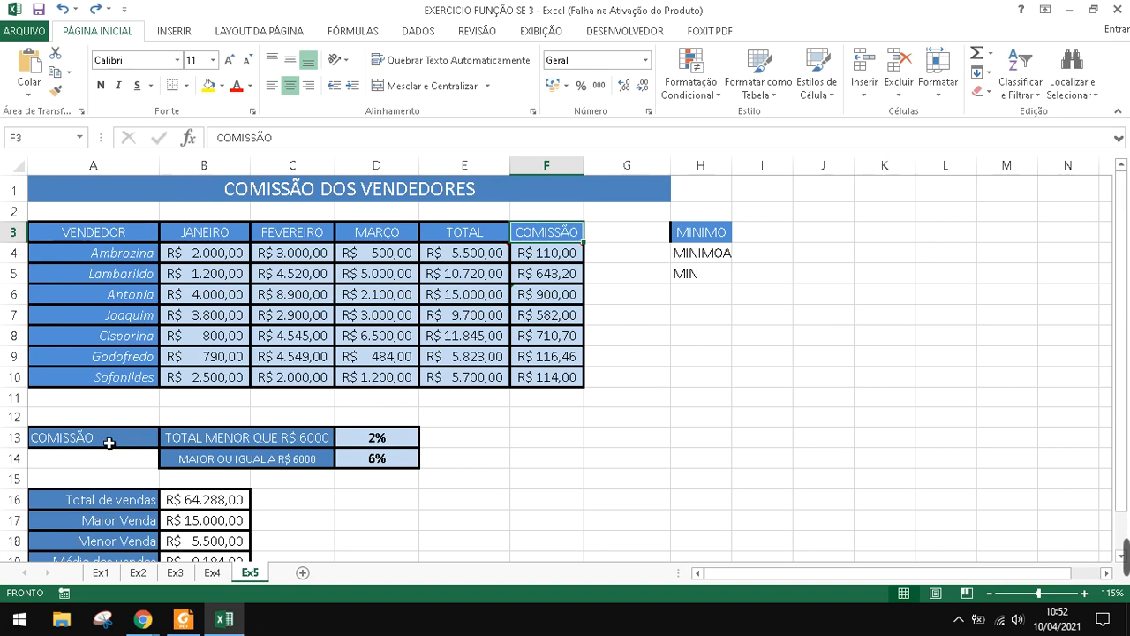
# Return to sheet Ex1, switch to the Google Meet window in Chrome and leave the call
pyautogui.click(101, 572)
pyautogui.moveTo(155, 611)
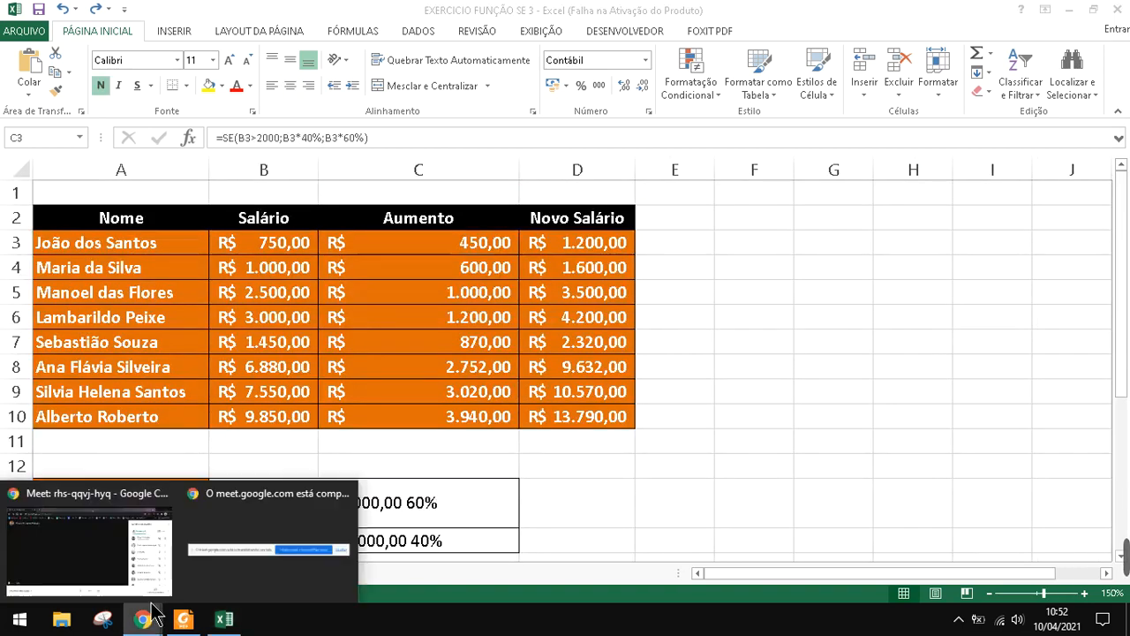
pyautogui.click(124, 539)
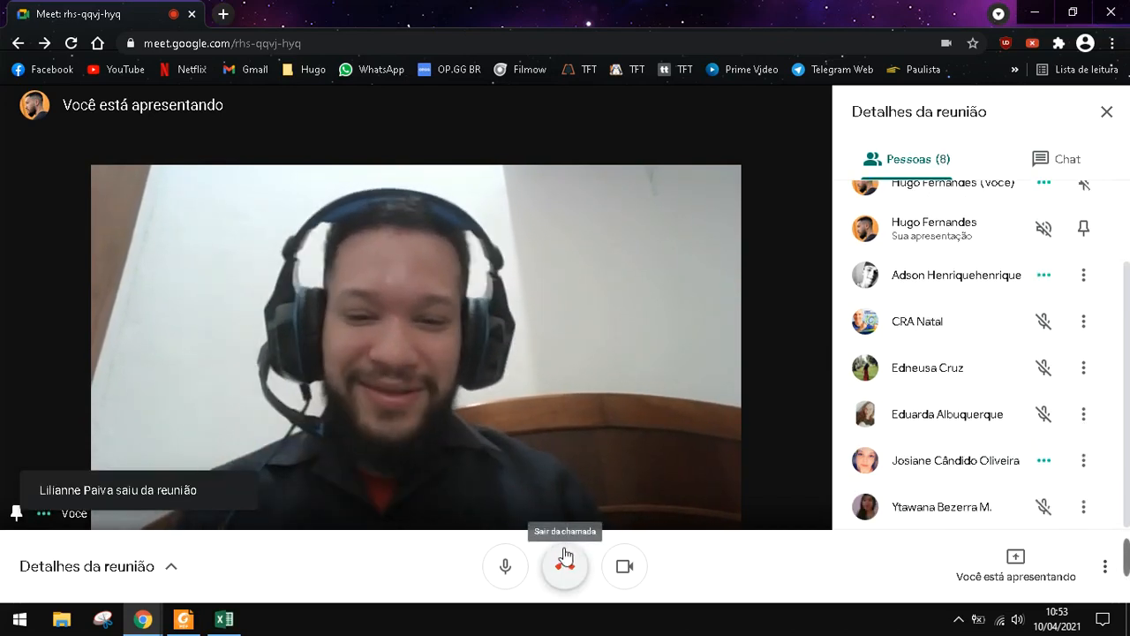
pyautogui.click(565, 558)
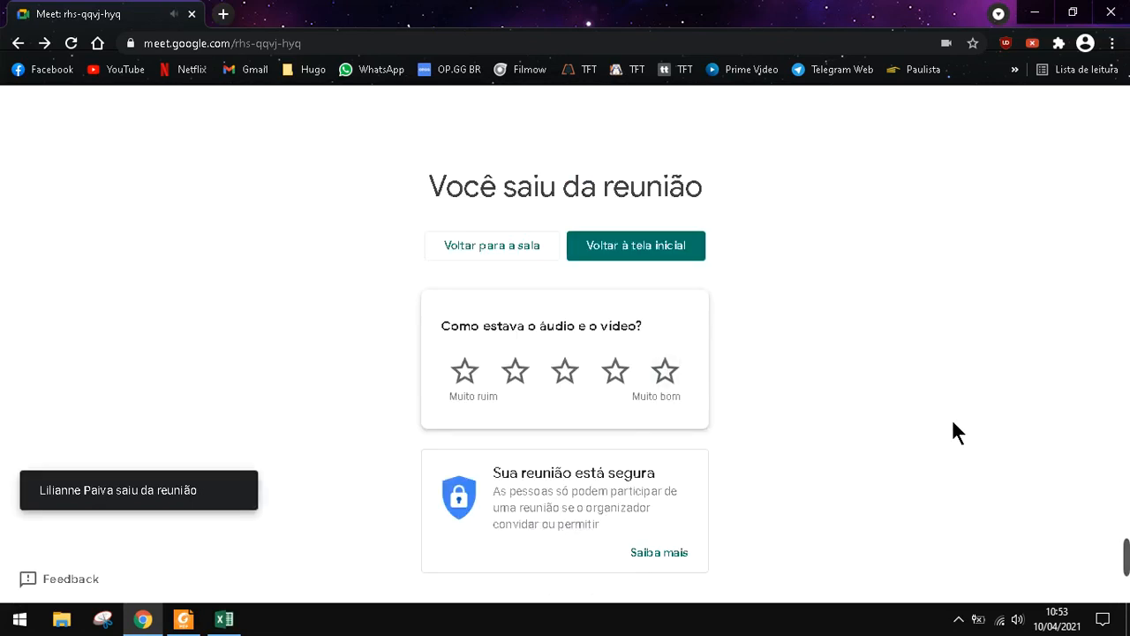
pyautogui.moveTo(1076, 562)
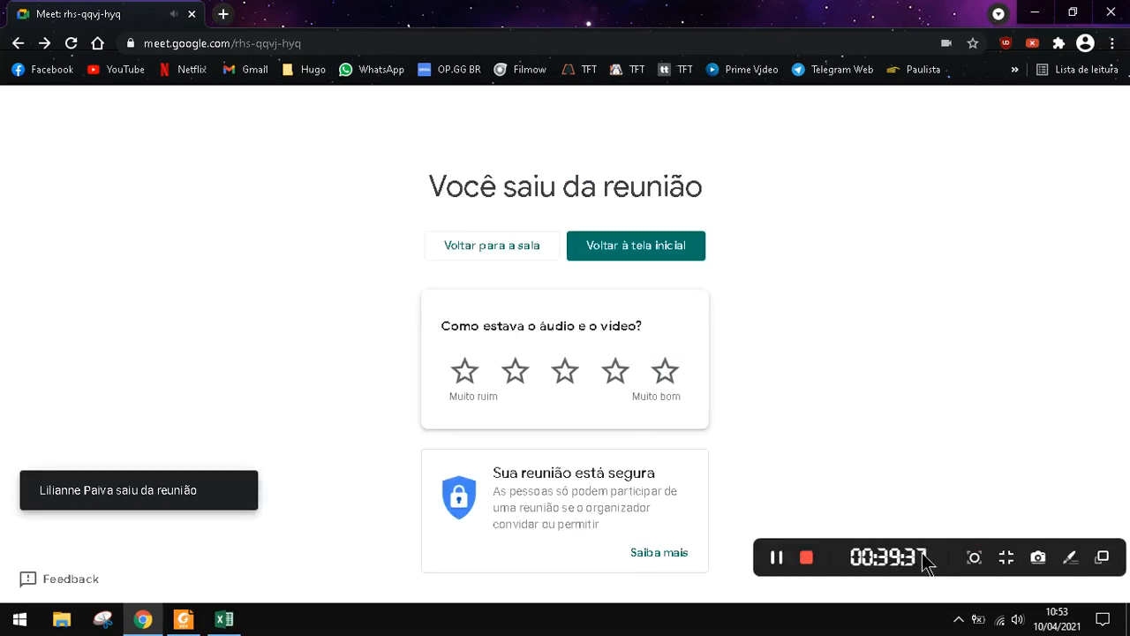